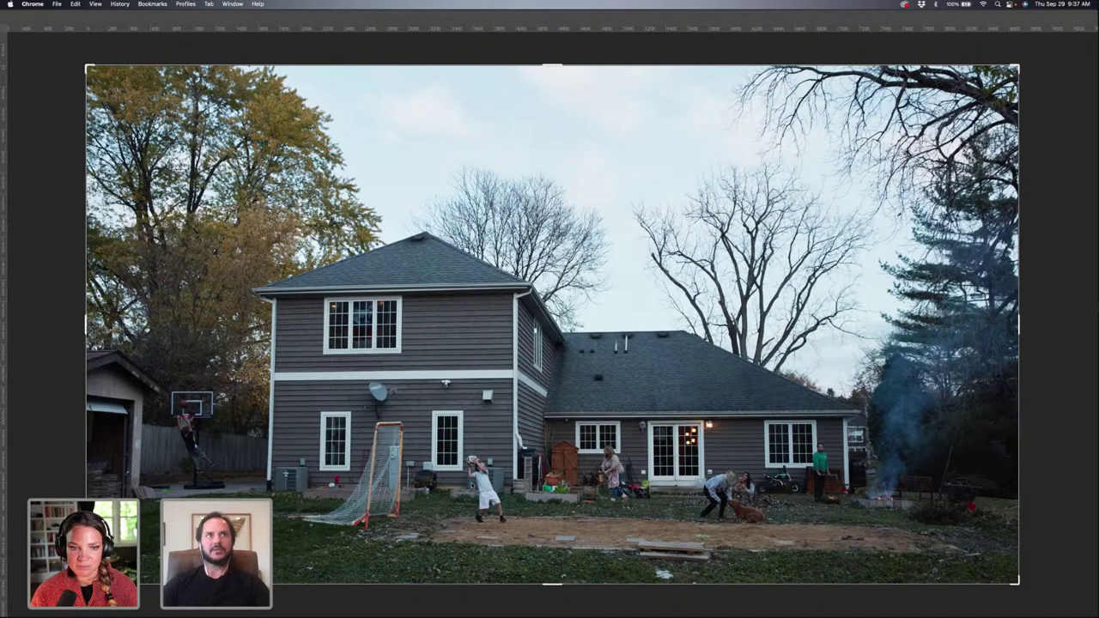
Step: Switch to Photoshop and examine the people in the yard and the layer stack up close
key("super+Tab")
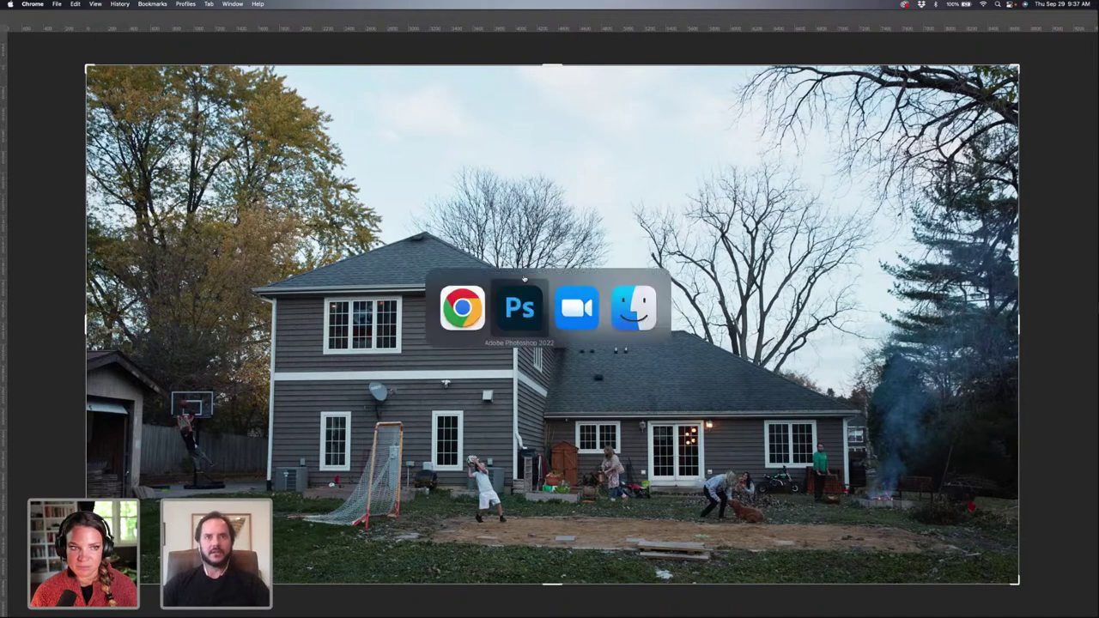
key("super+plus")
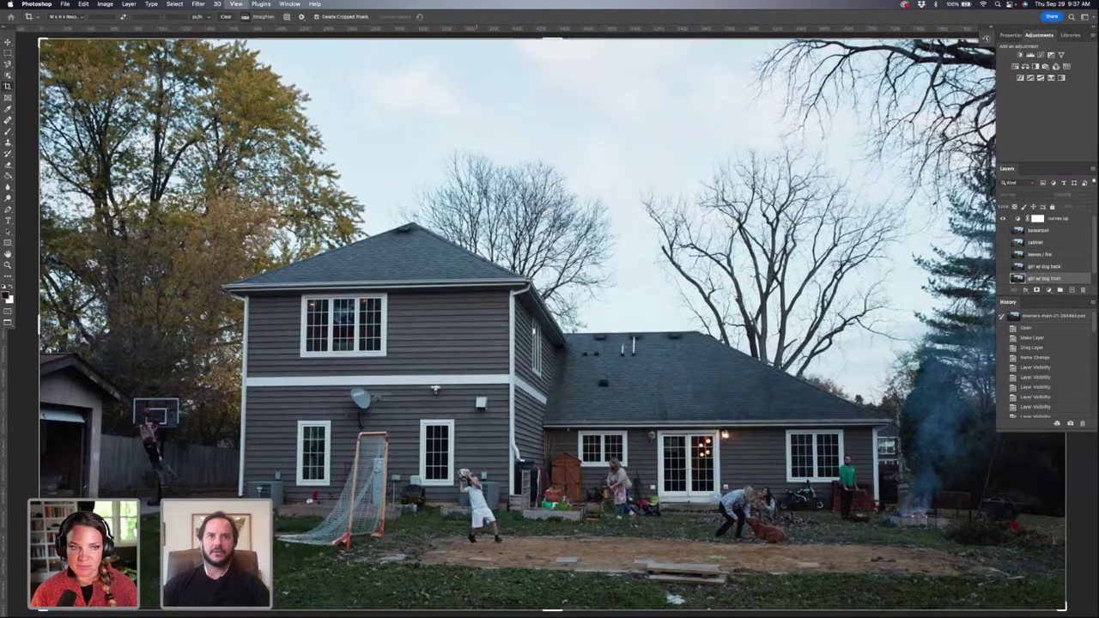
key("super+plus")
key("super+plus")
key("super+plus")
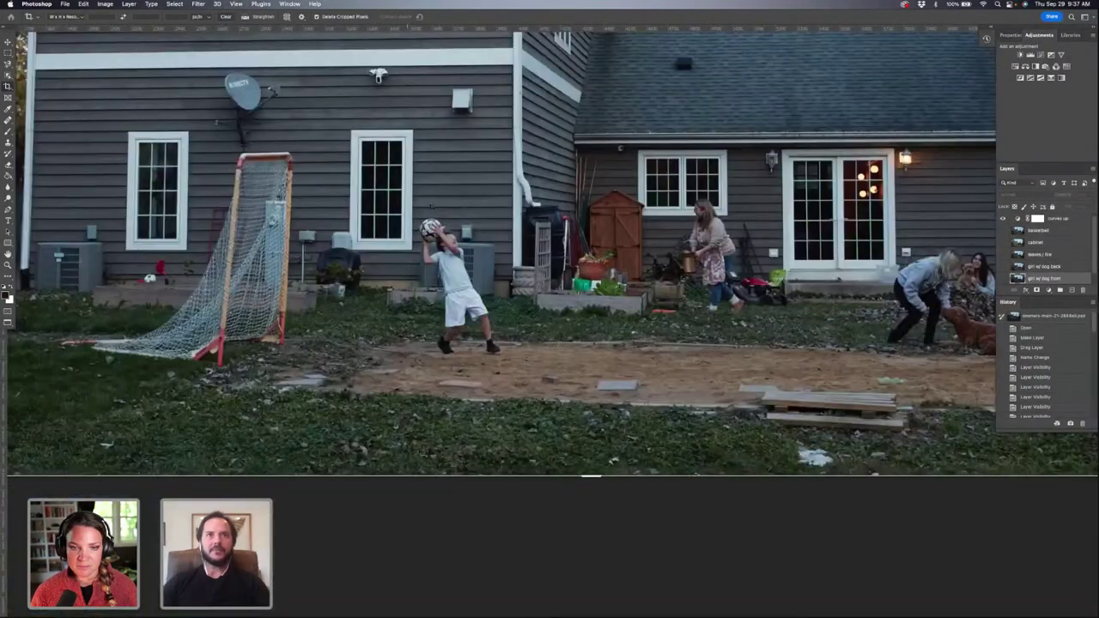
key("super+plus")
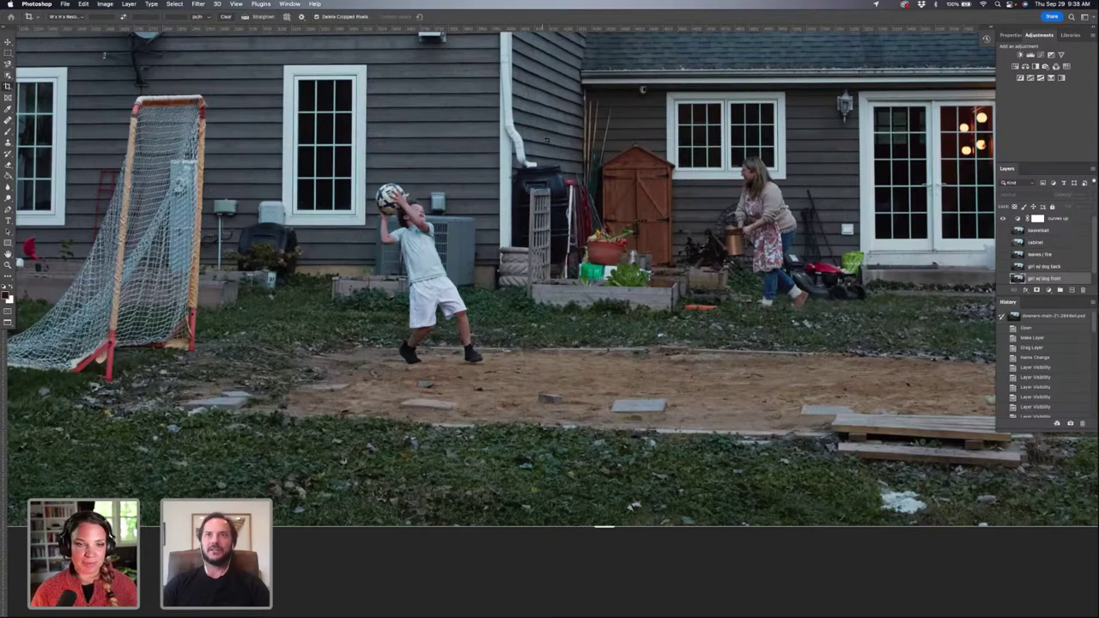
scroll(546, 139, "right", 5)
scroll(545, 139, "up", 3)
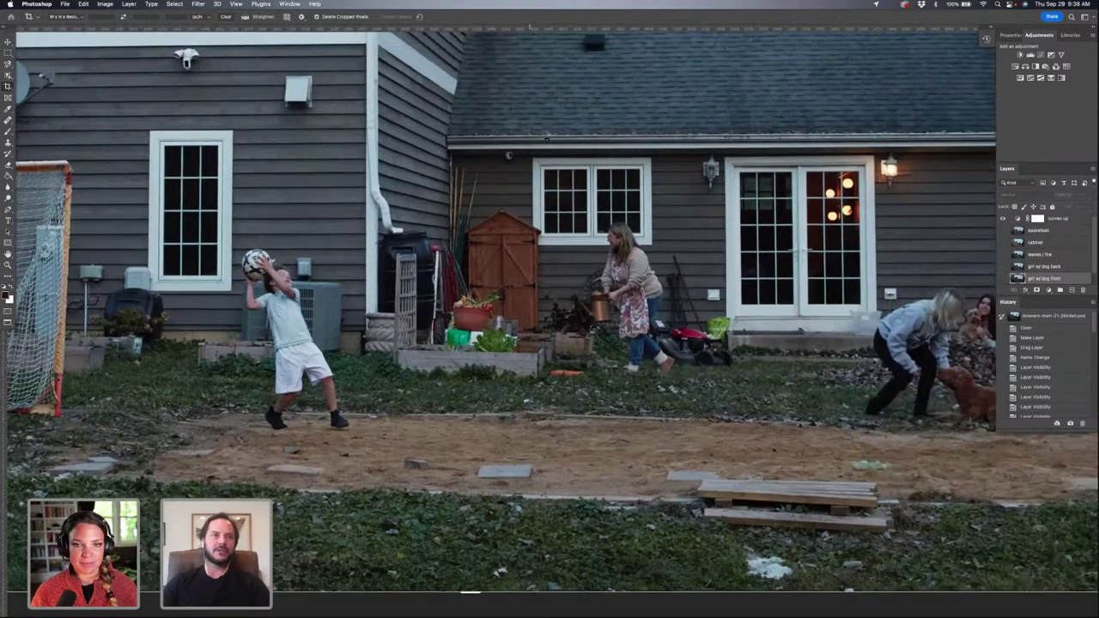
scroll(546, 137, "up", 3)
scroll(546, 138, "right", 1)
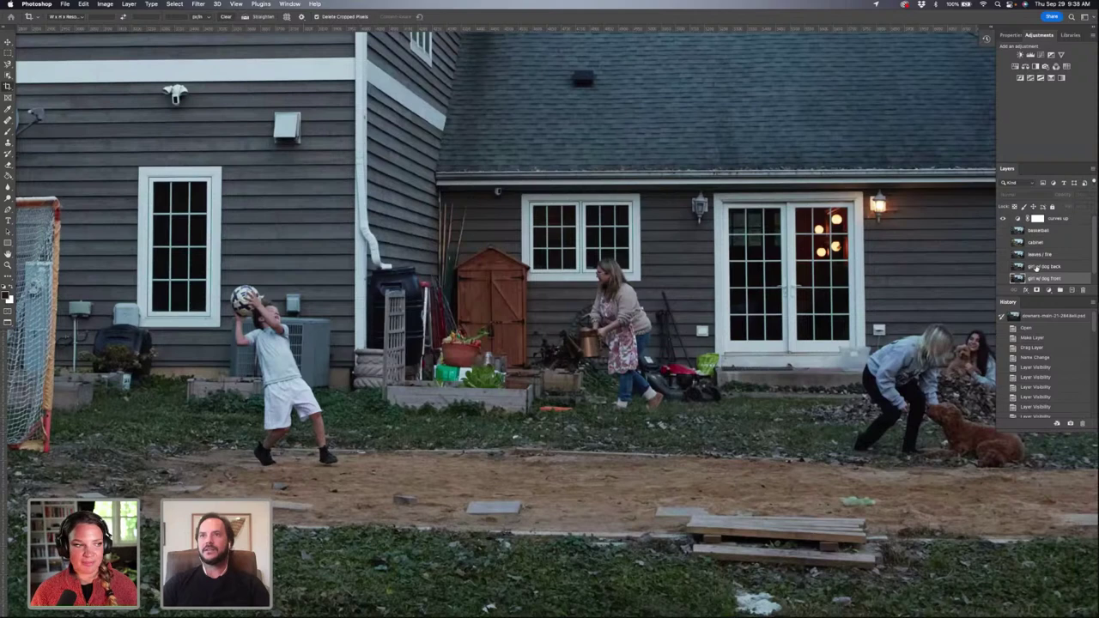
scroll(1032, 270, "down", 1)
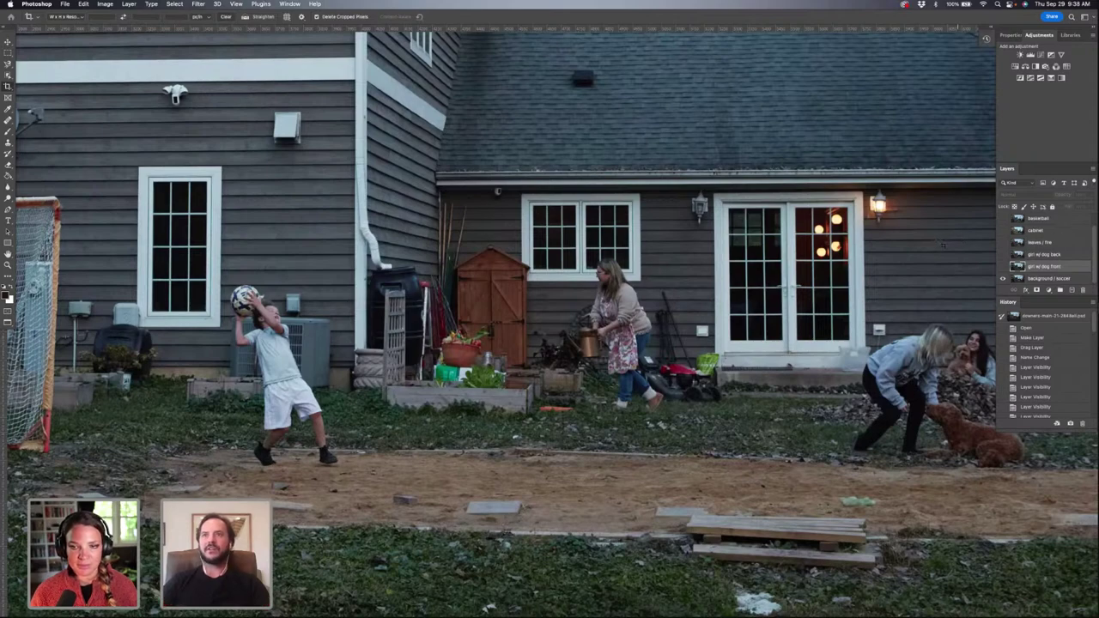
scroll(922, 265, "right", 10)
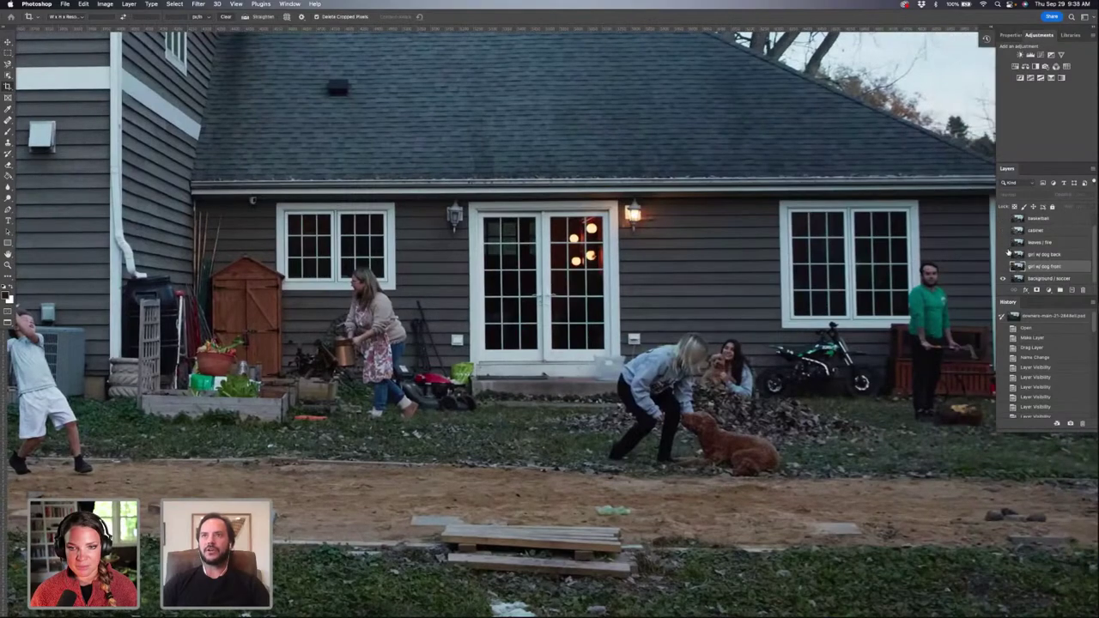
Step: Show the "girl w/ dog front" layer and set its blend mode to Difference
left_click(1003, 267)
left_click(1003, 267)
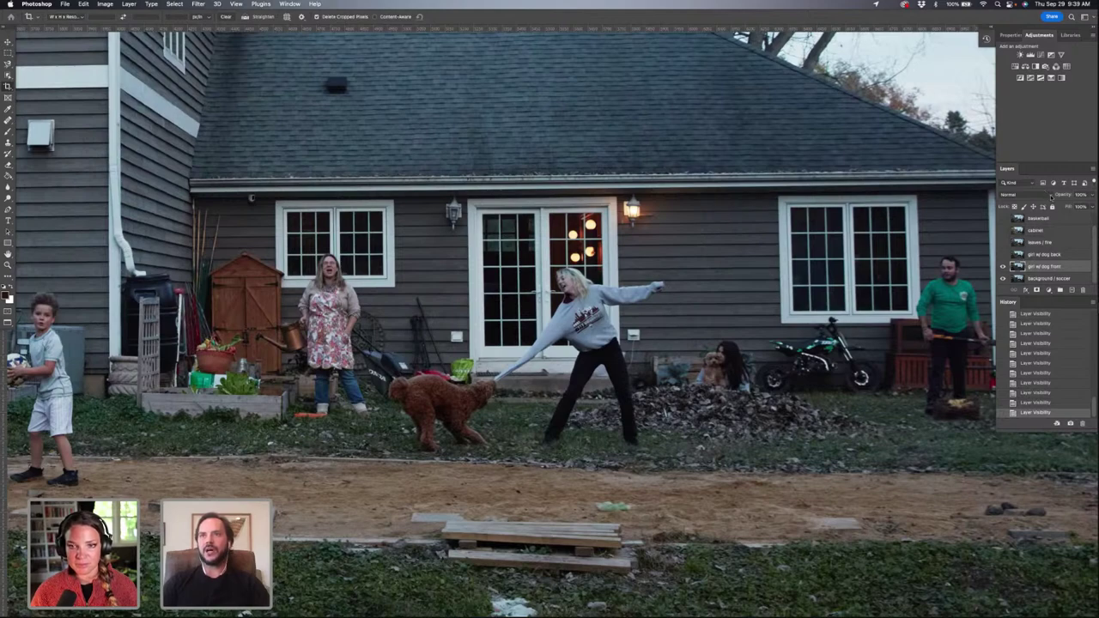
left_click(1051, 197)
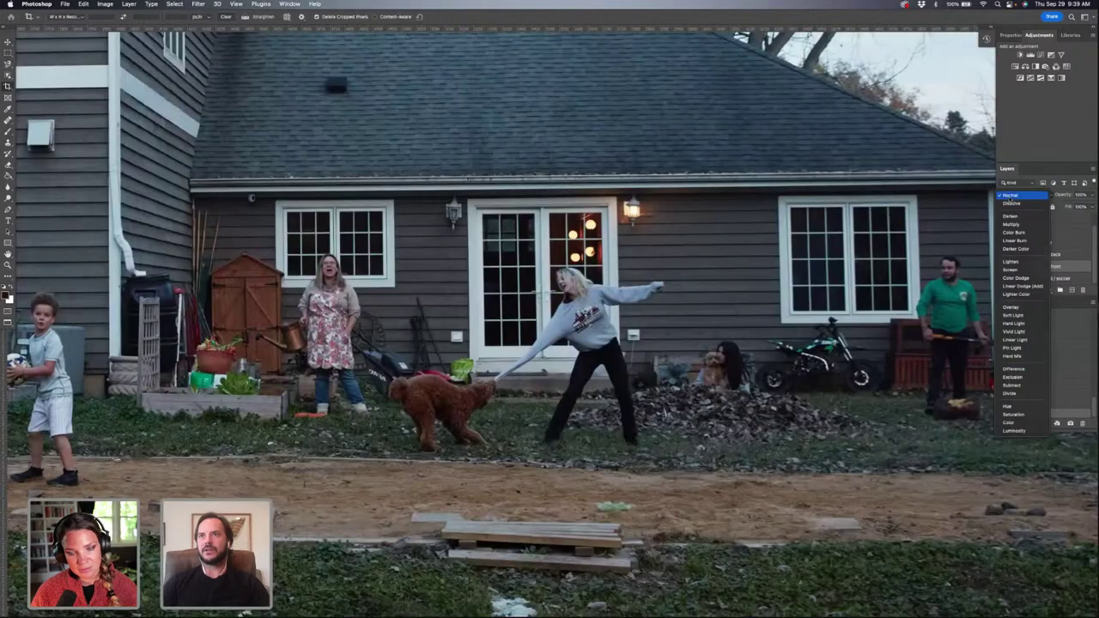
left_click(1062, 216)
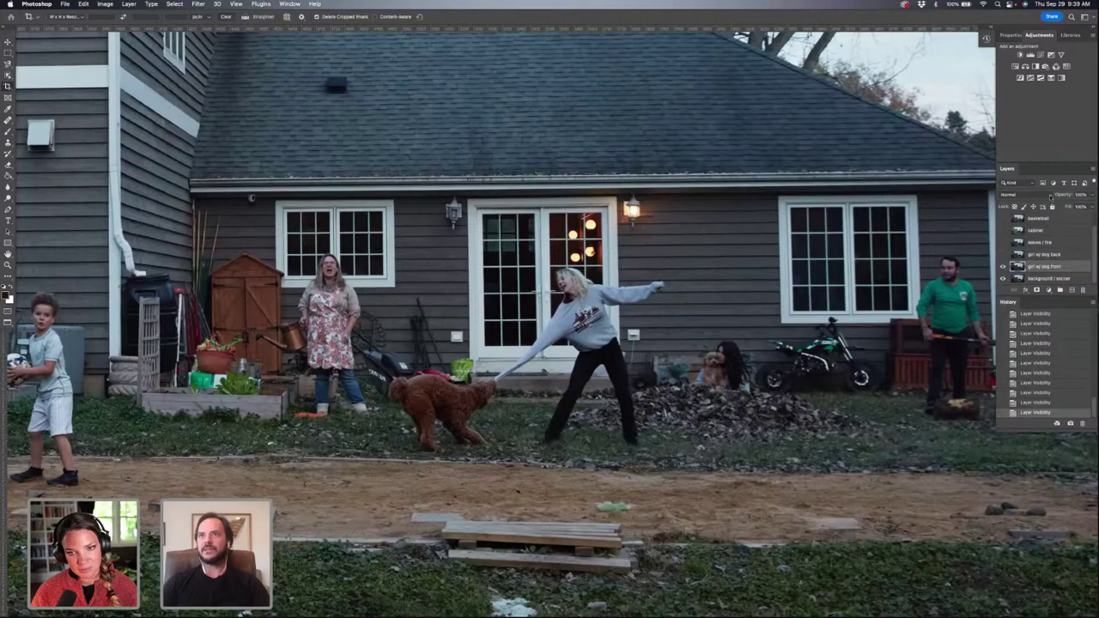
left_click(1051, 197)
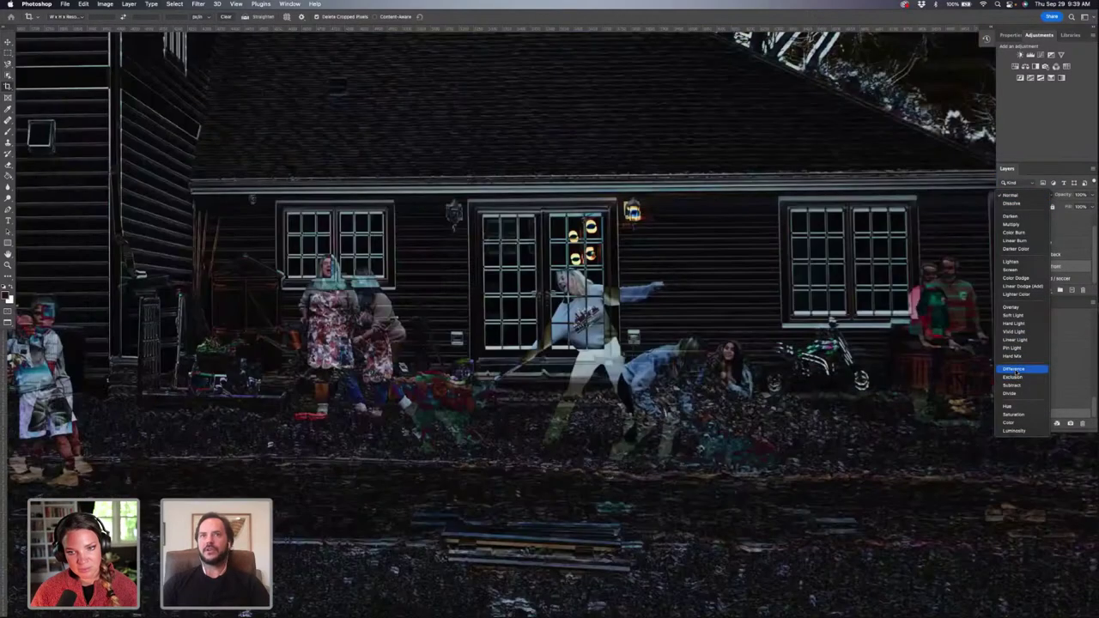
left_click(1014, 369)
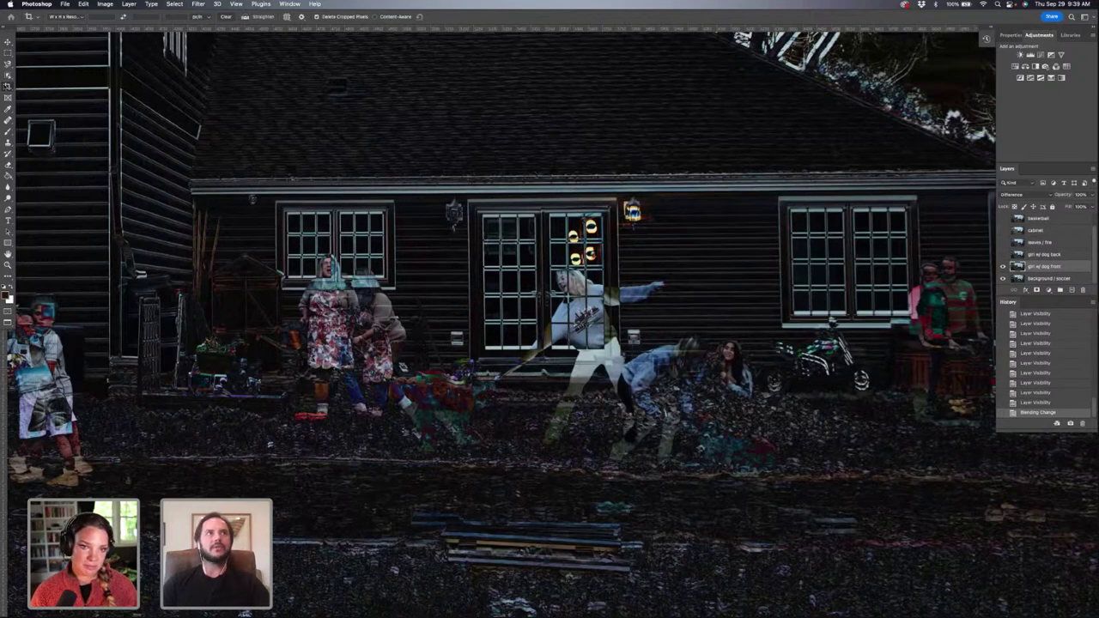
Step: Move the "girl w/ dog front" layer slightly to match the wall beside the doors, and rotate it about 0.2° with Free Transform
key("v")
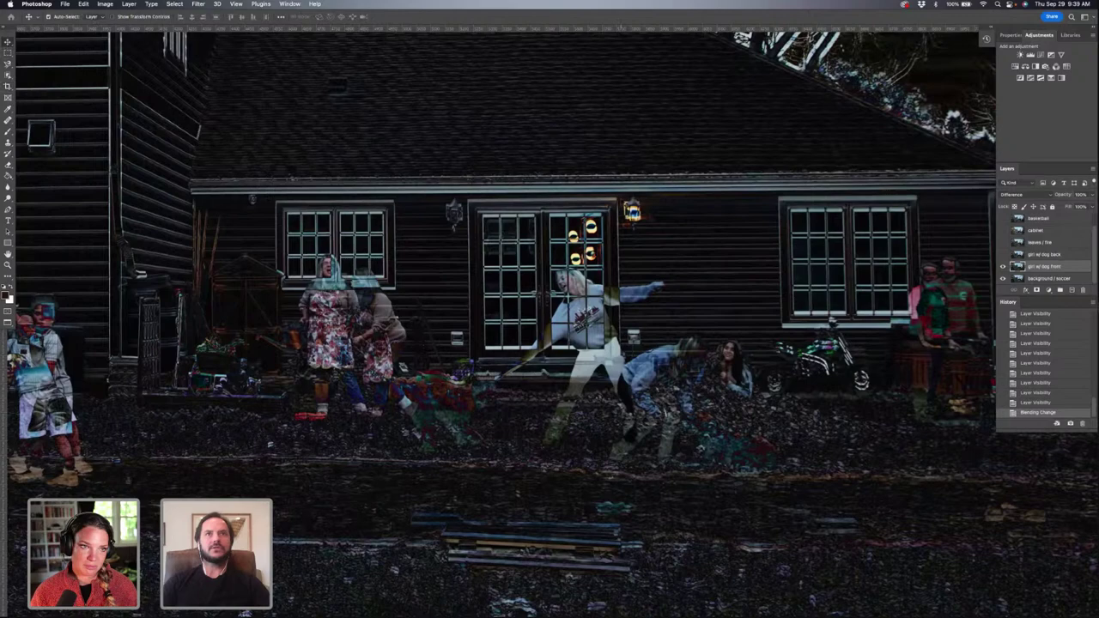
left_click_drag(665, 223, 657, 225)
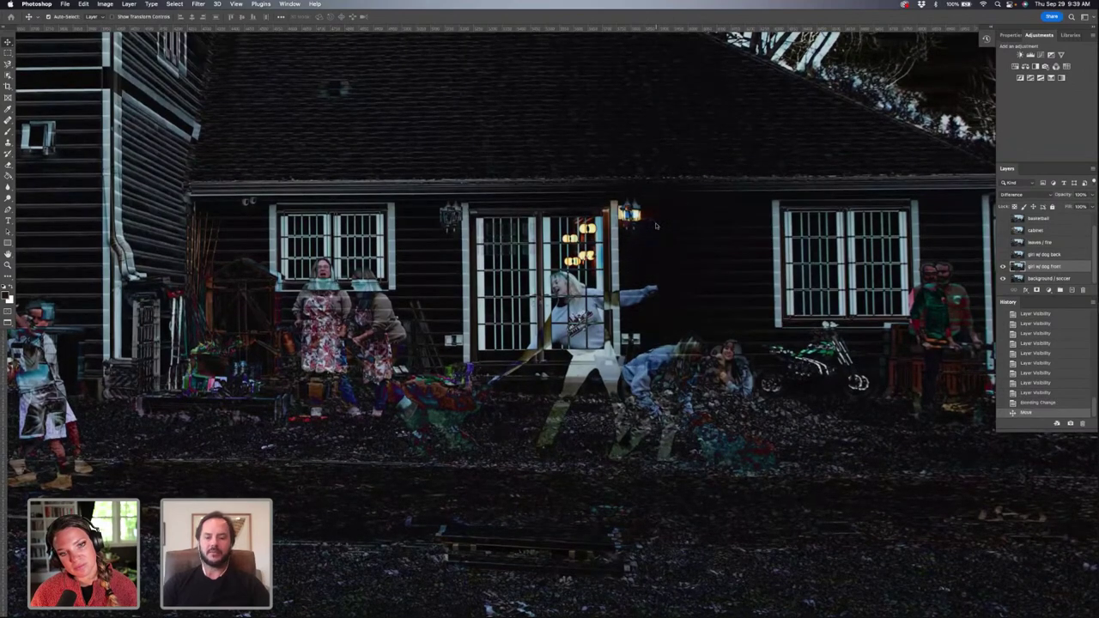
key("super+minus")
key("super+minus")
key("super+minus")
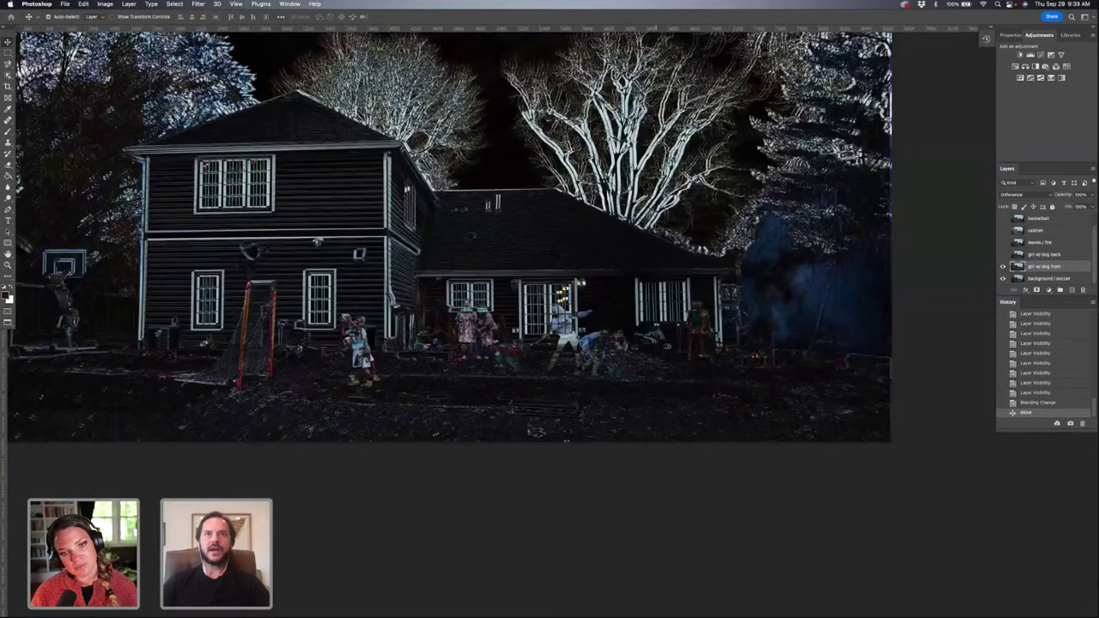
key("super+t")
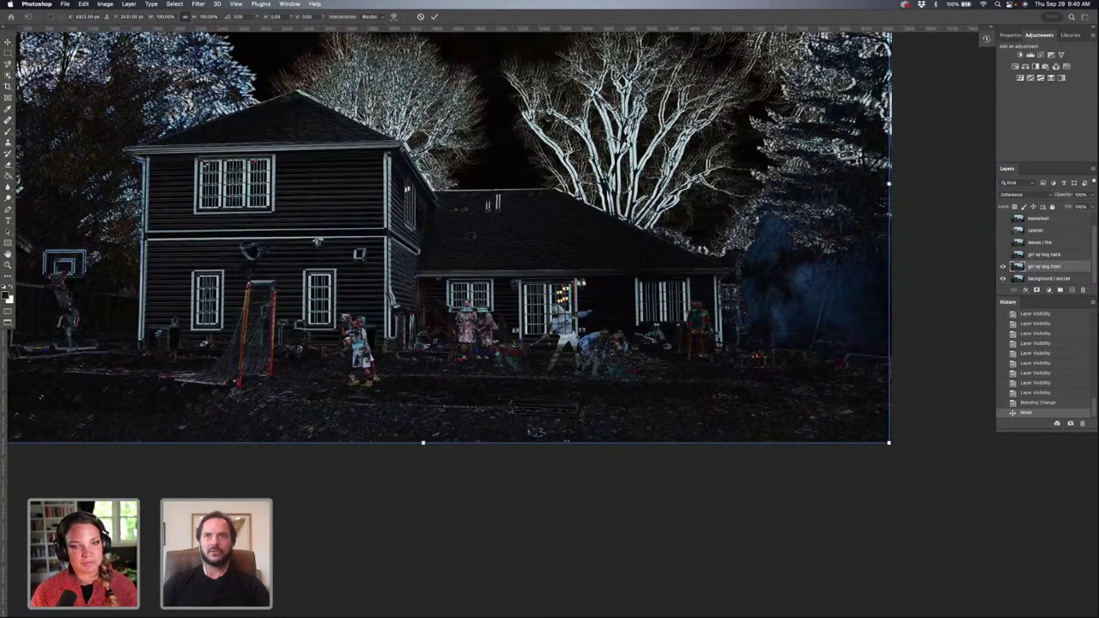
left_click_drag(920, 260, 922, 262)
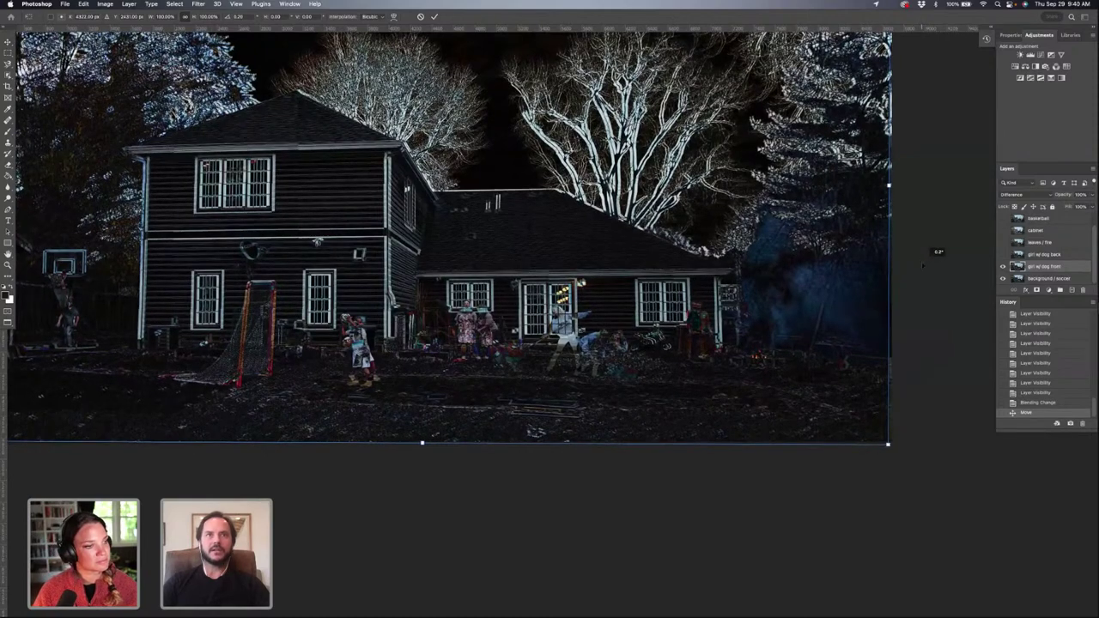
key("super+equal")
key("super+equal")
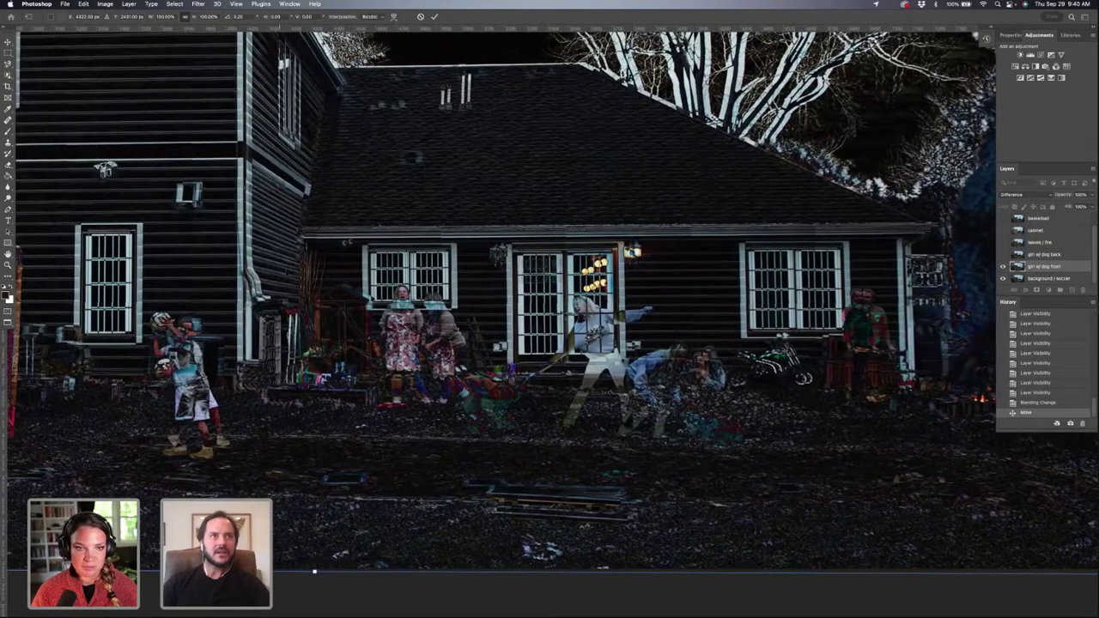
Step: Shift the transformed layer slightly sideways to line up the house edges, and fine-tune its rotation to 0.12°
left_click_drag(292, 254, 298, 254)
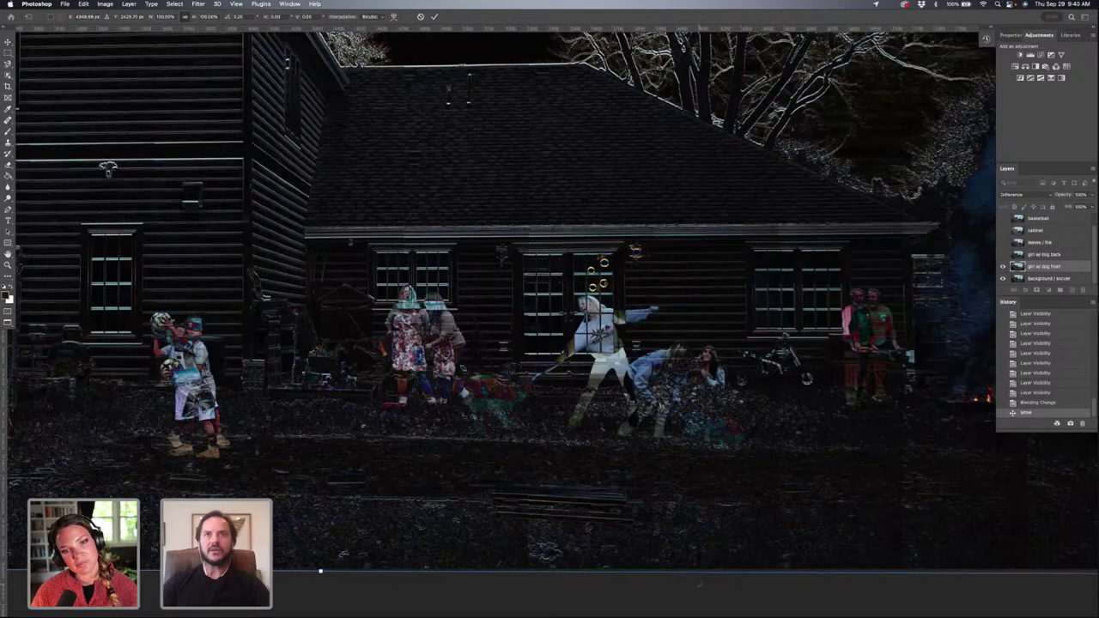
key("Left")
key("Left")
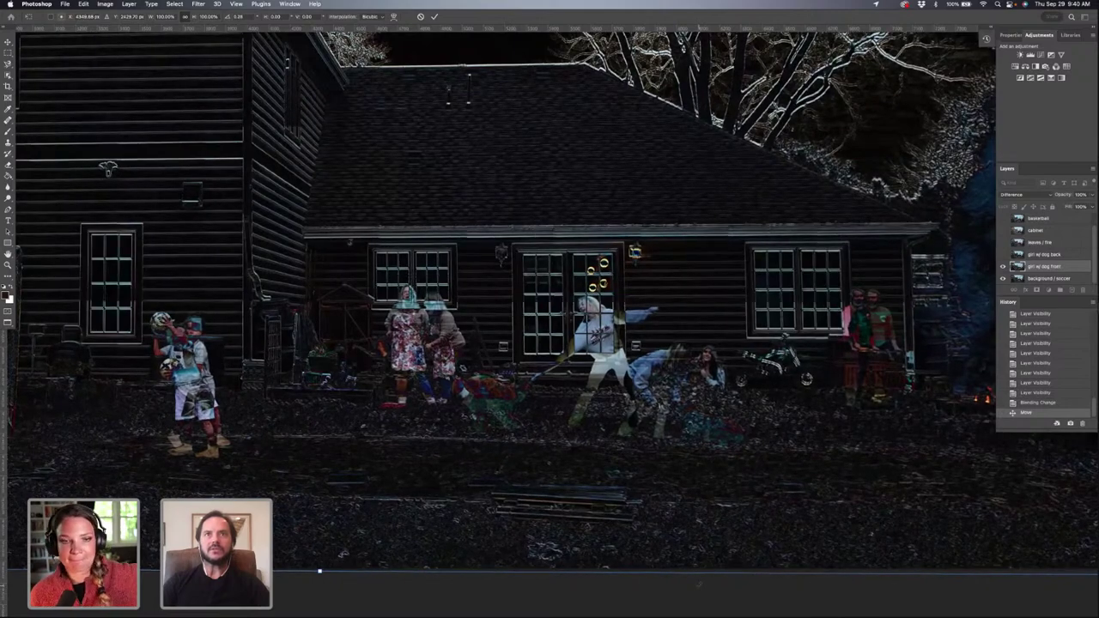
key("Left")
key("Left")
key("Left")
key("Left")
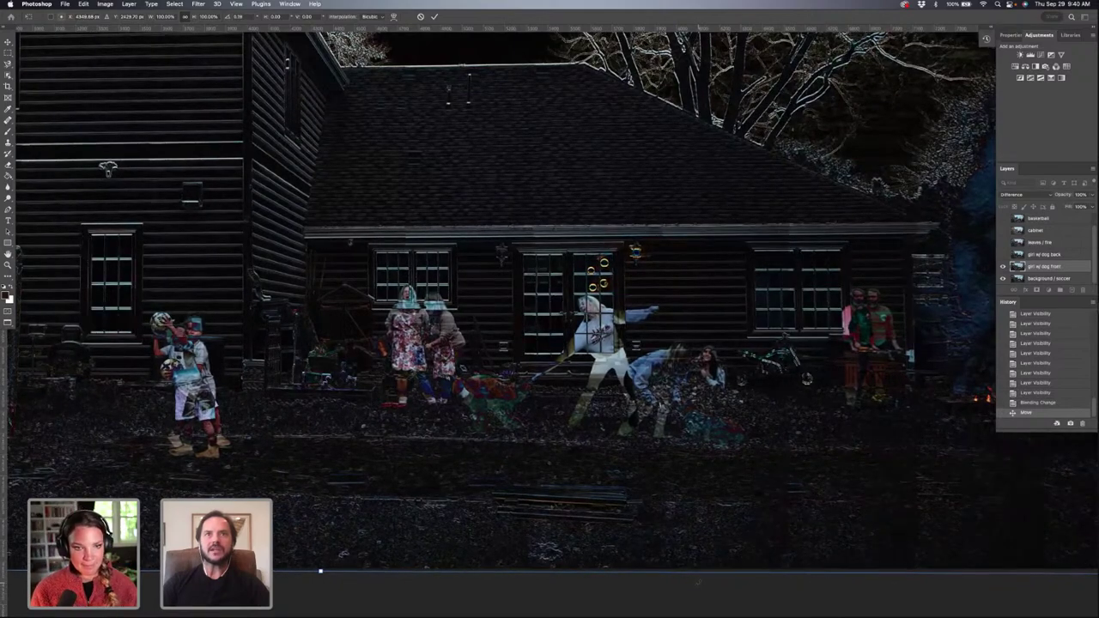
key("Left")
key("Left")
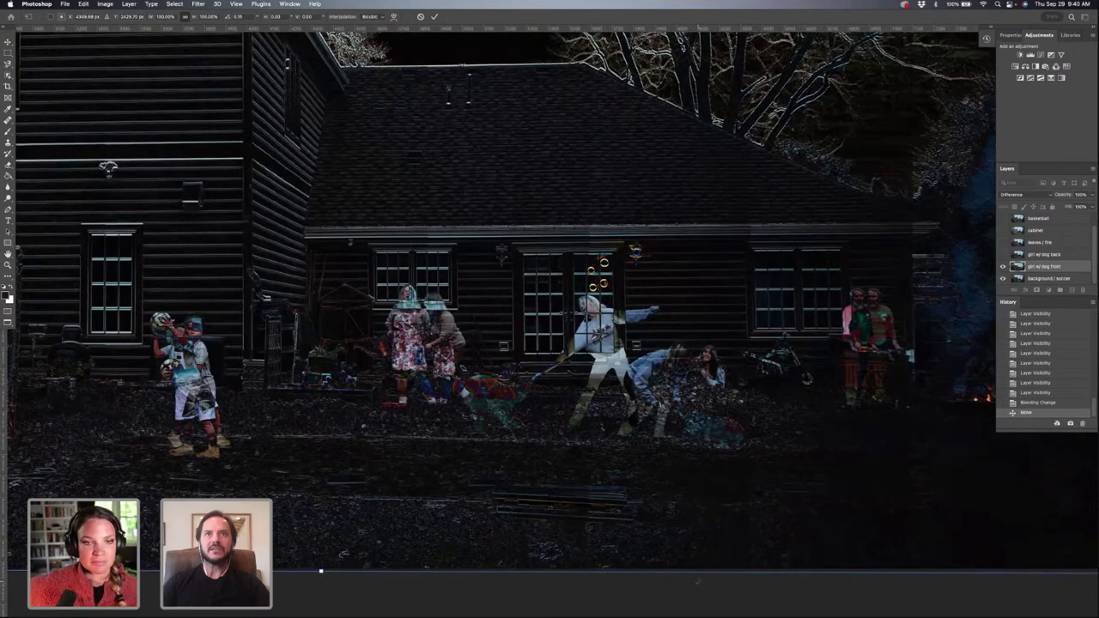
key("Left")
key("Left")
key("Left")
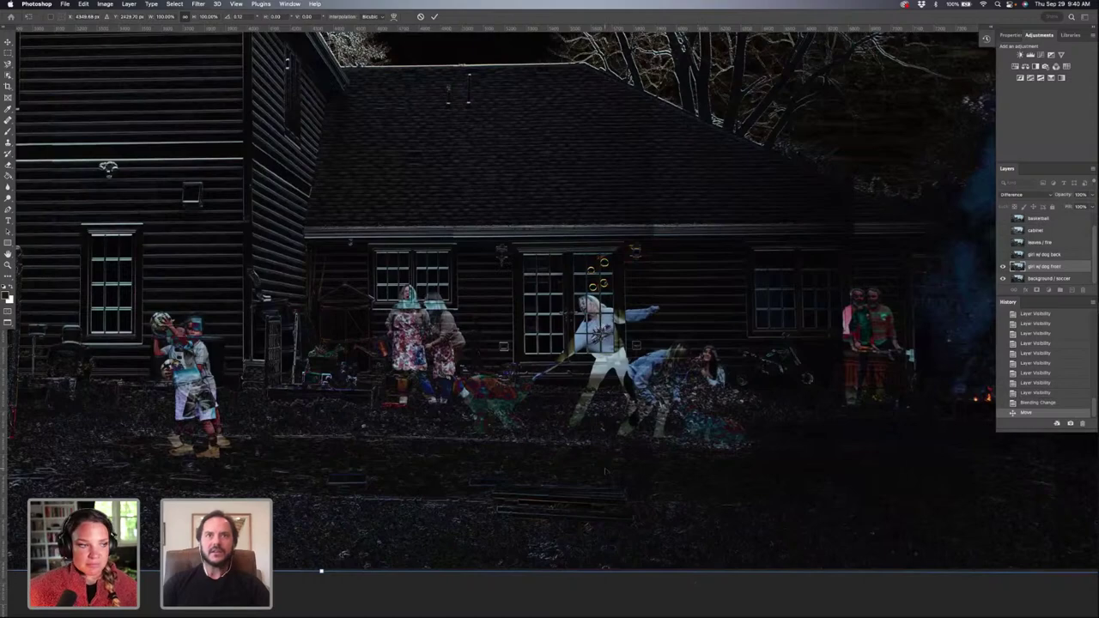
Step: Reposition the layer to align the French doors and roof with the background, and adjust its rotation to 0.13°
left_click_drag(605, 470, 610, 450)
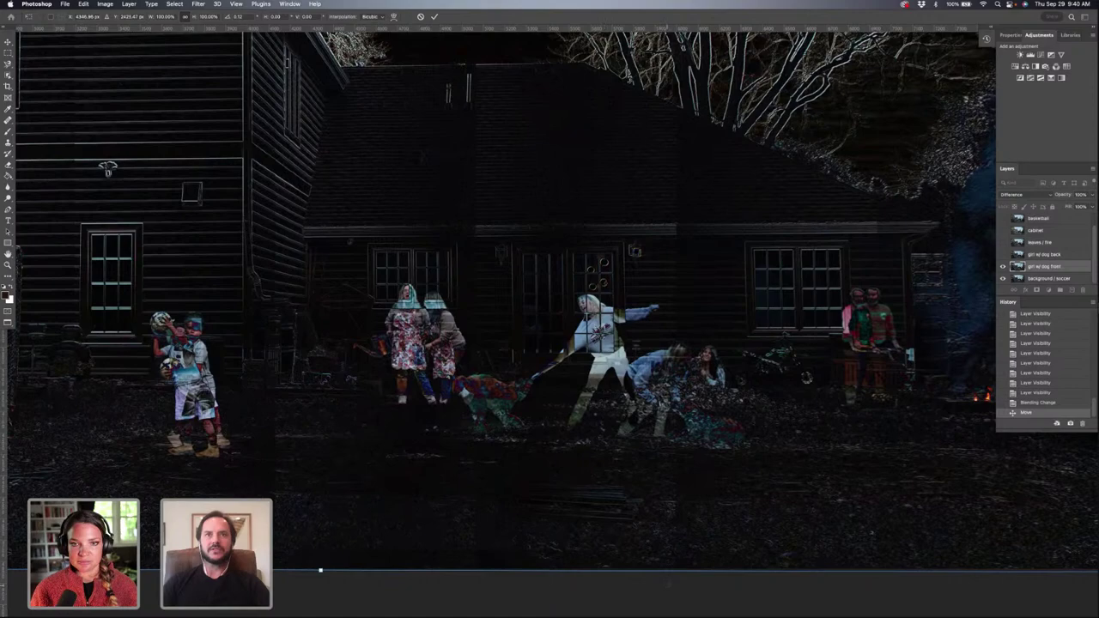
key("Up")
key("Up")
key("Up")
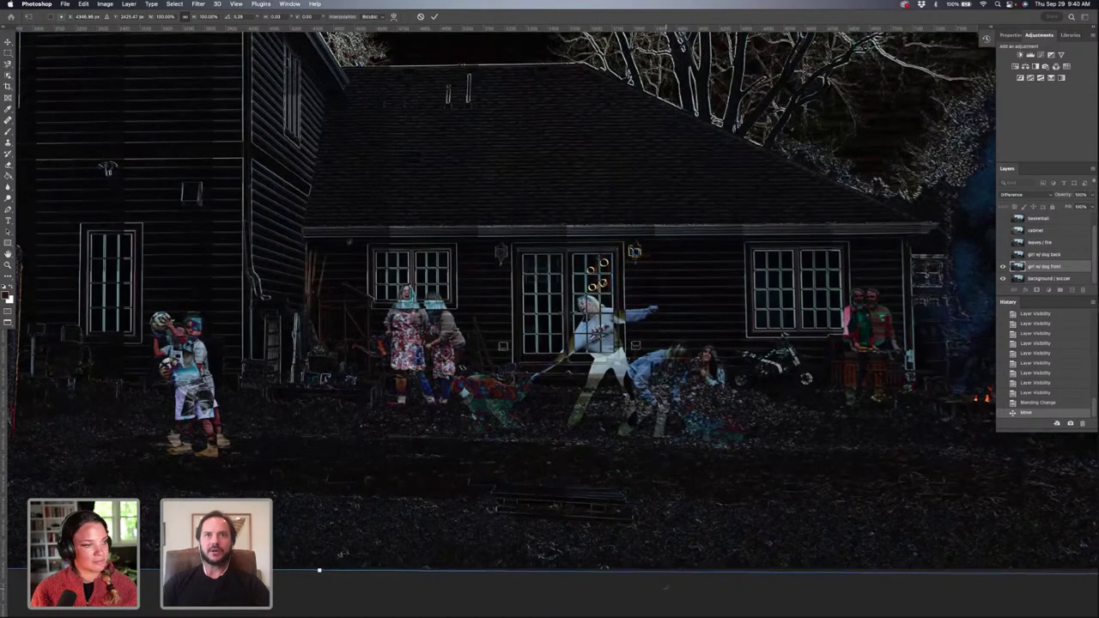
key("Down")
key("Down")
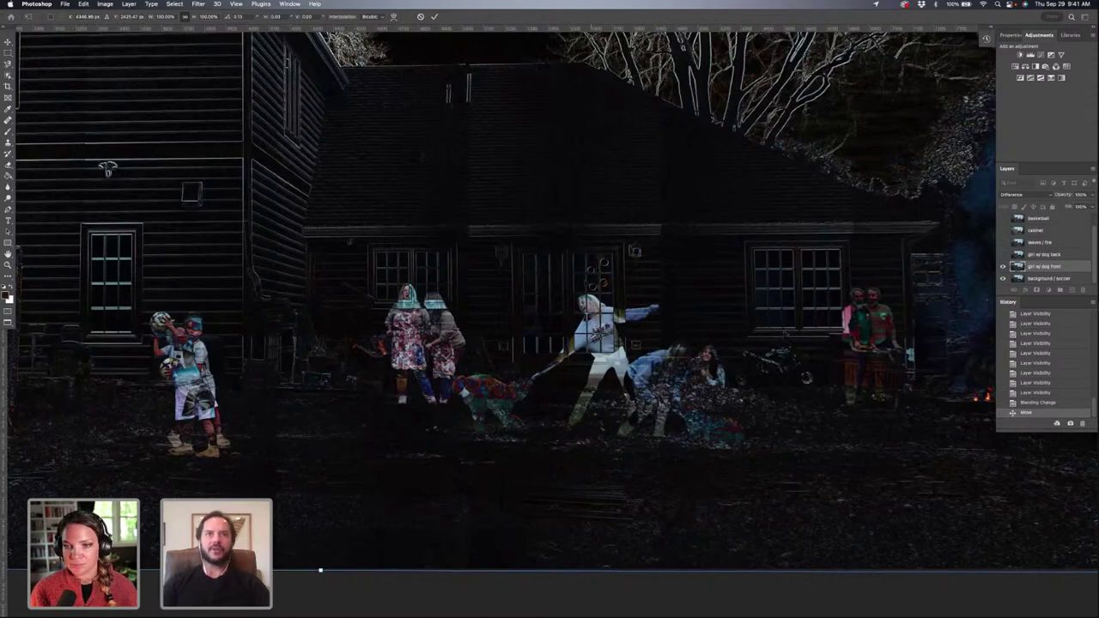
Step: Nudge the layer in small increments until its doors, windows and wall lights coincide with those of the background
key("ctrl+plus")
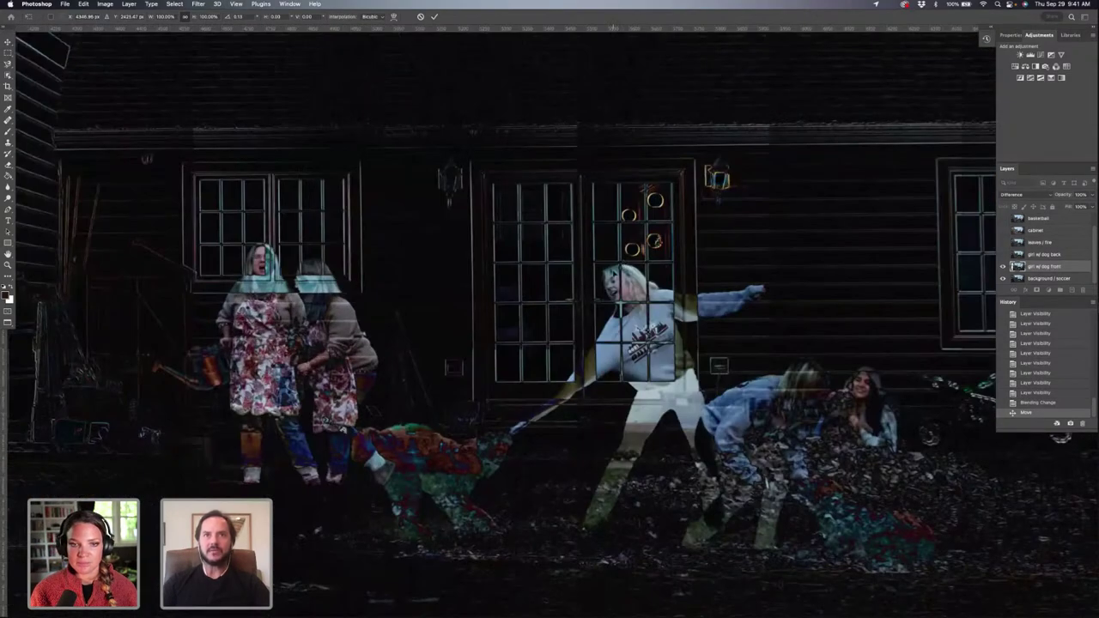
key("Left")
key("shift+Right")
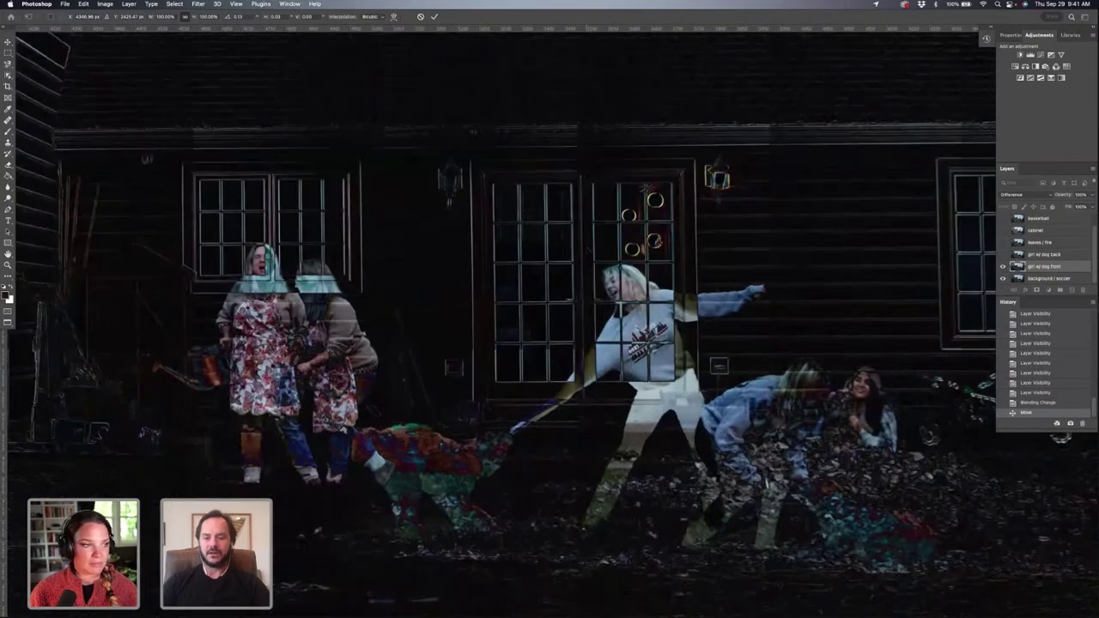
key("Left")
key("Left")
key("Right")
key("Right")
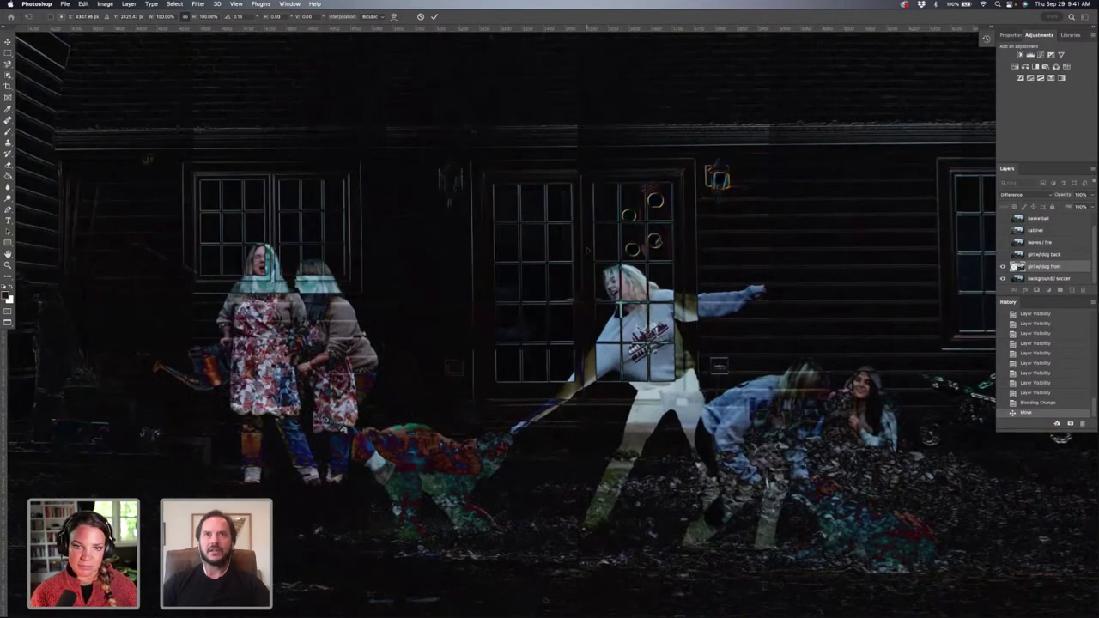
key("Right")
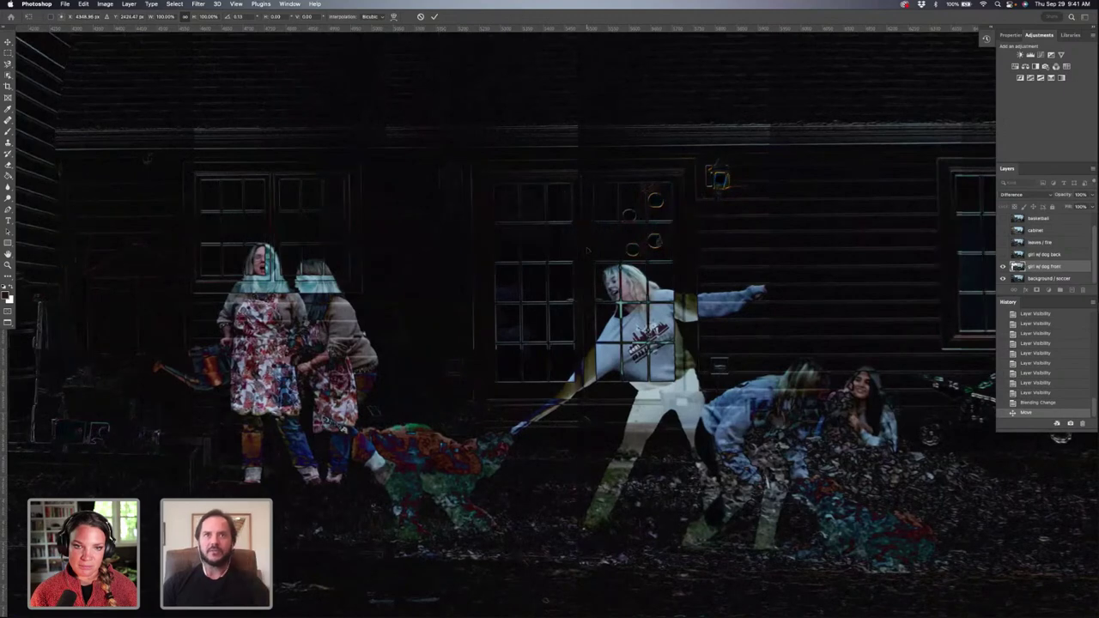
key("Up")
key("Down")
key("Right")
key("Down")
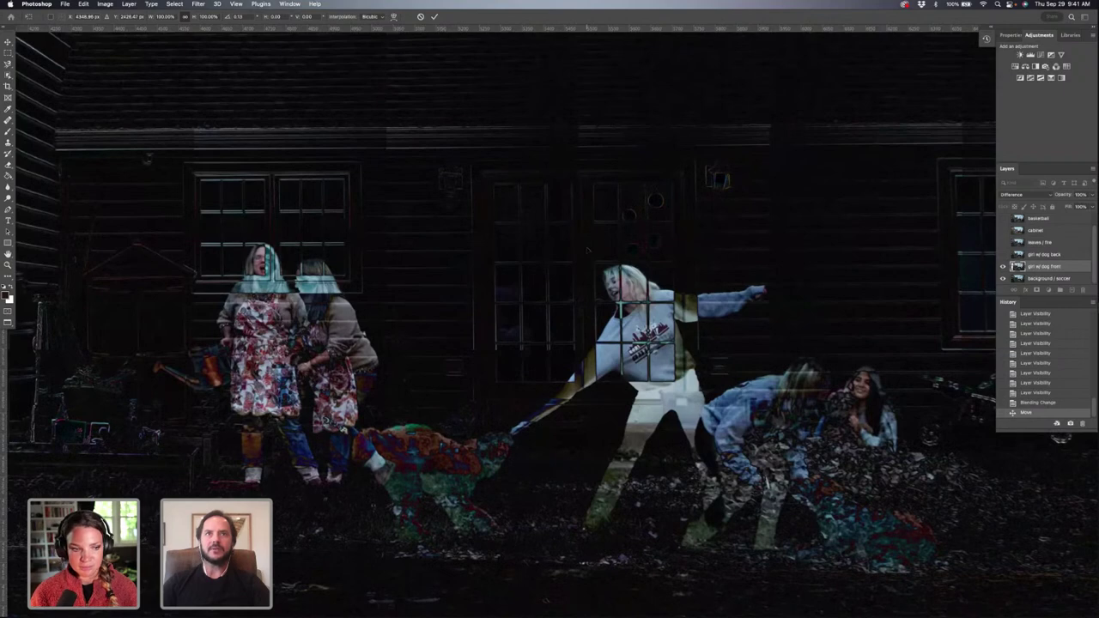
key("Left")
key("Right")
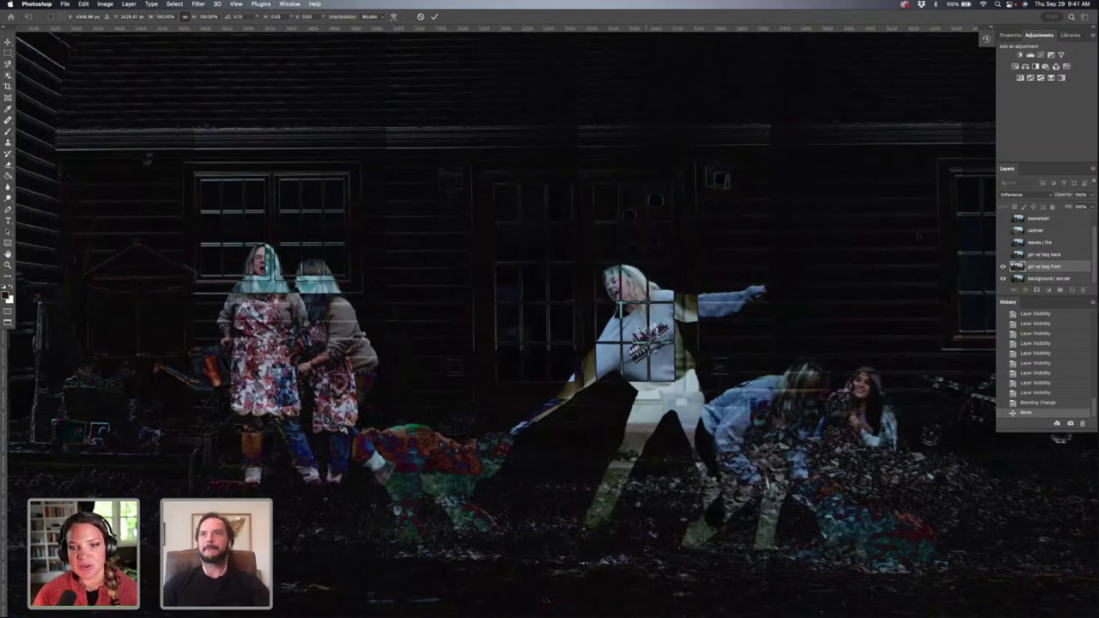
Step: Set the "girl w/ dog front" layer's blend mode back to Normal
left_click(1047, 195)
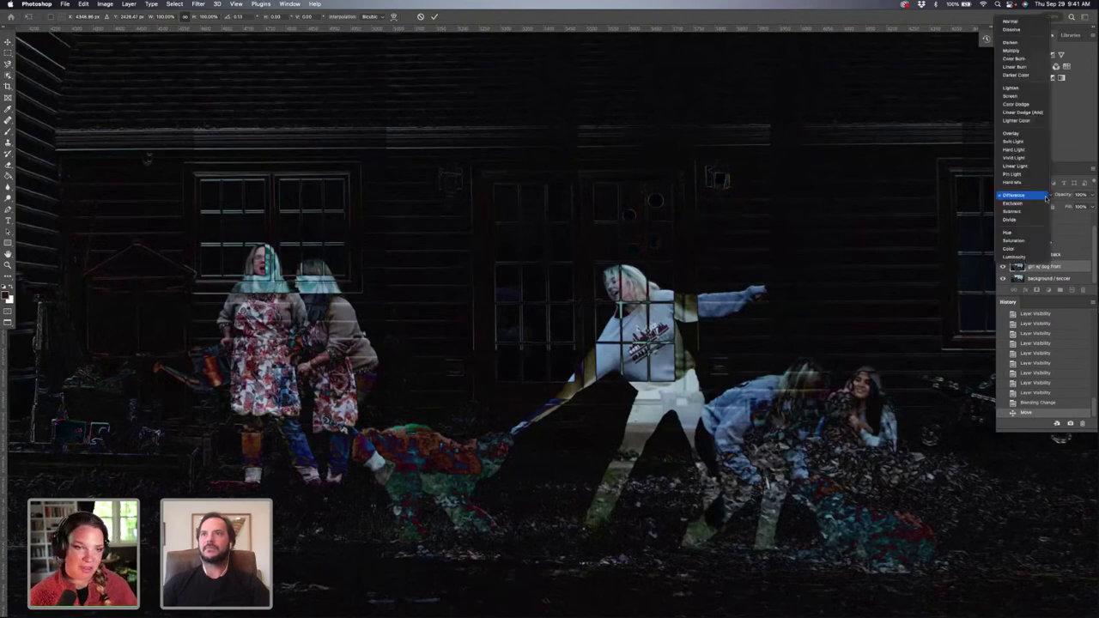
left_click(1018, 22)
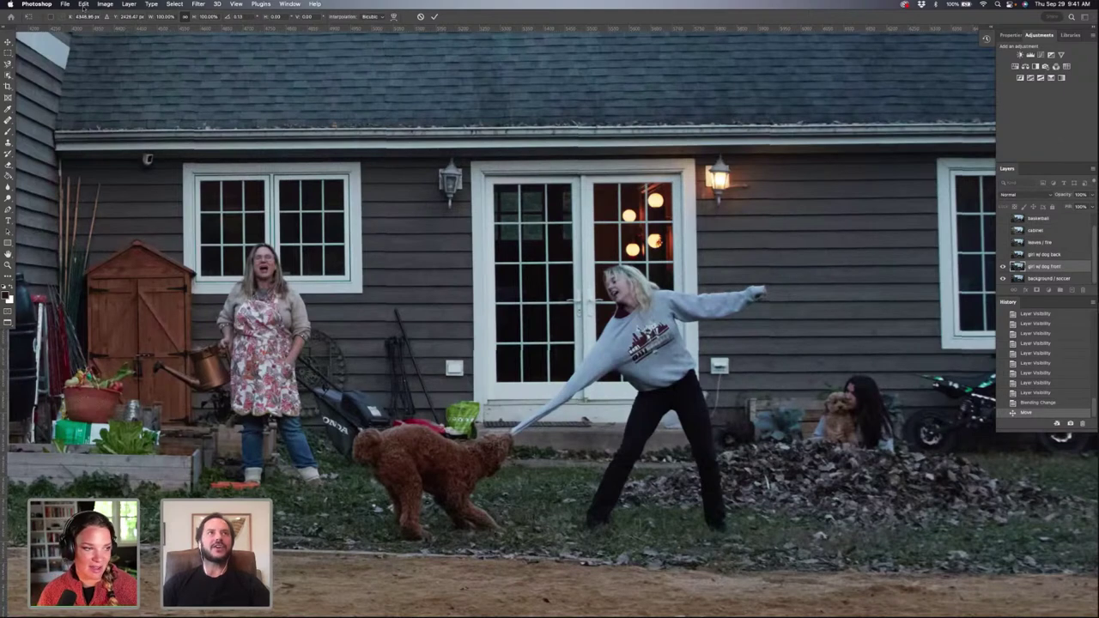
Step: Apply the pending free transform of the "girl w/ dog front" layer
left_click(84, 4)
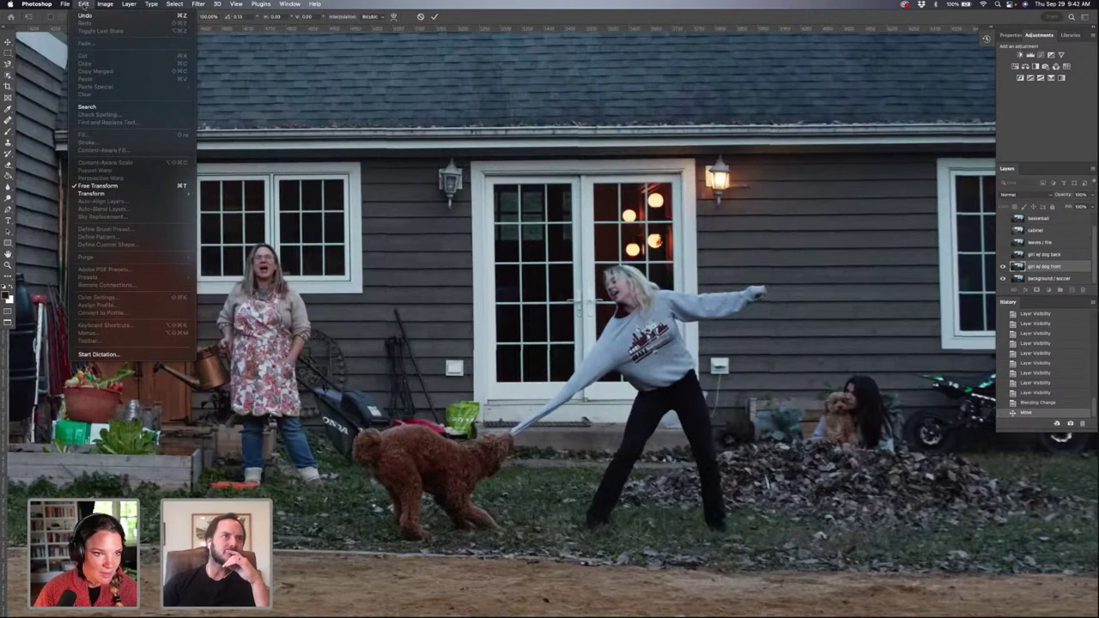
key("Escape")
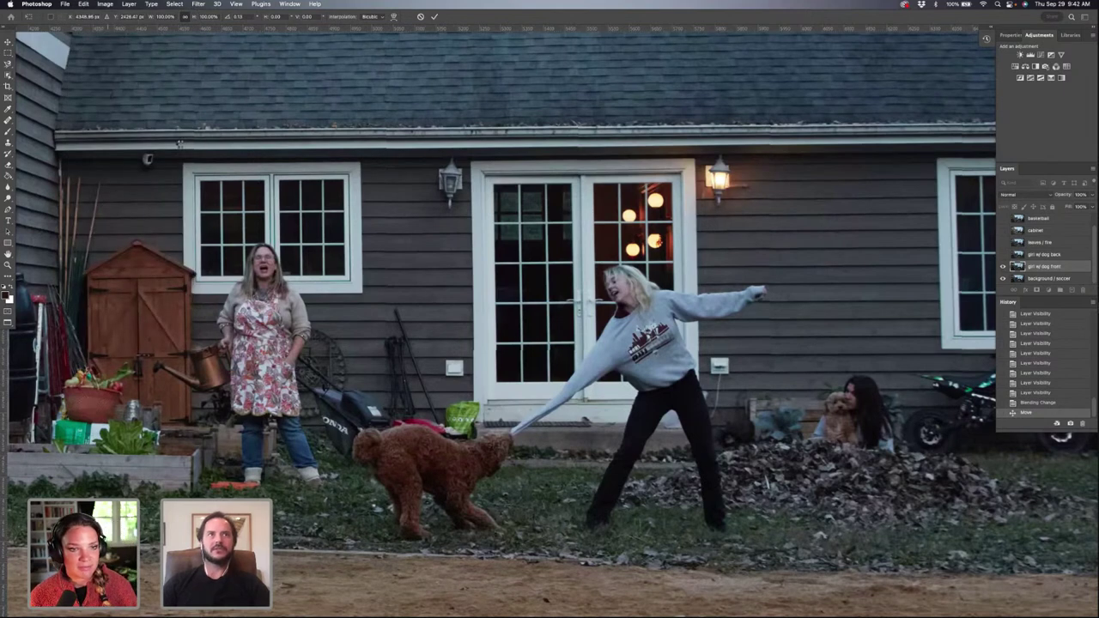
key("Return")
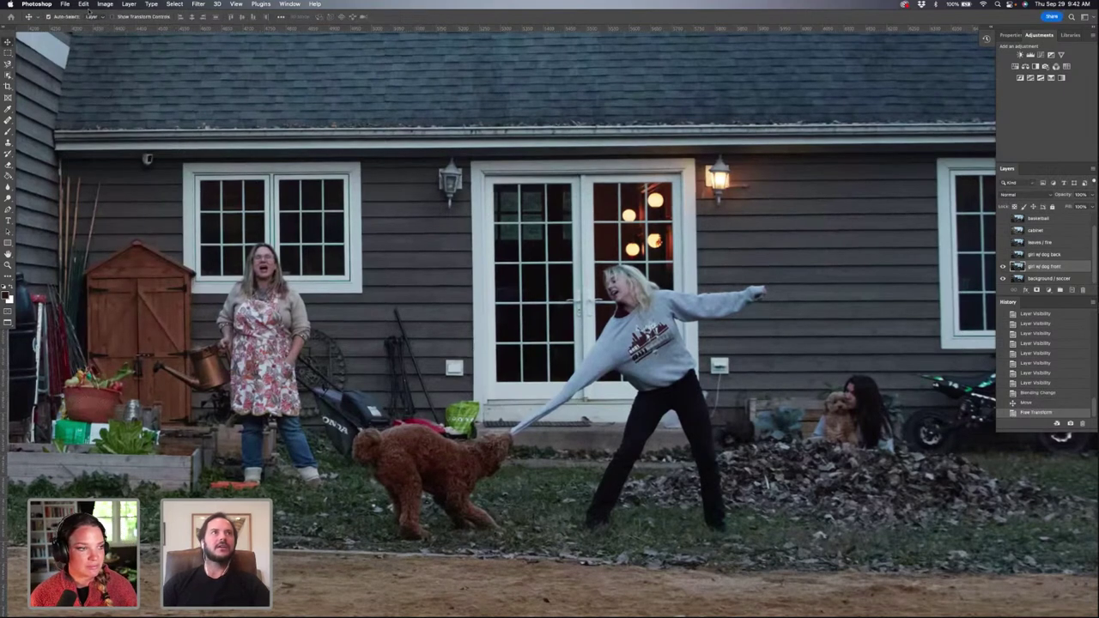
Step: Auto-align the "girl w/ dog front" and "background / soccer" layers together using the Auto projection
left_click(83, 5)
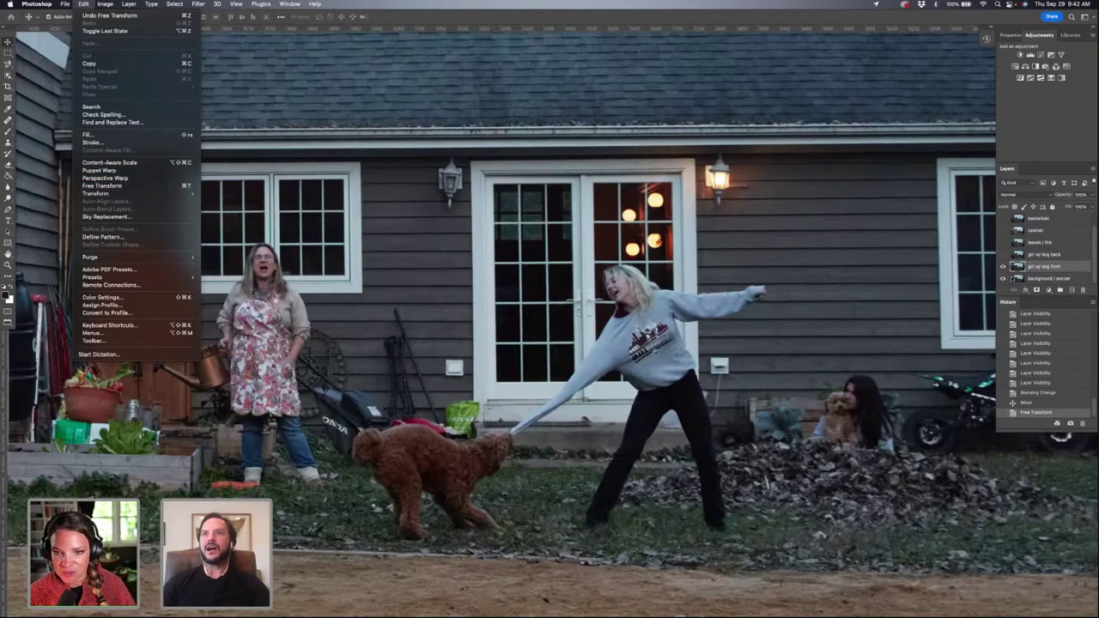
left_click(1016, 280)
left_click(1016, 280, "shift")
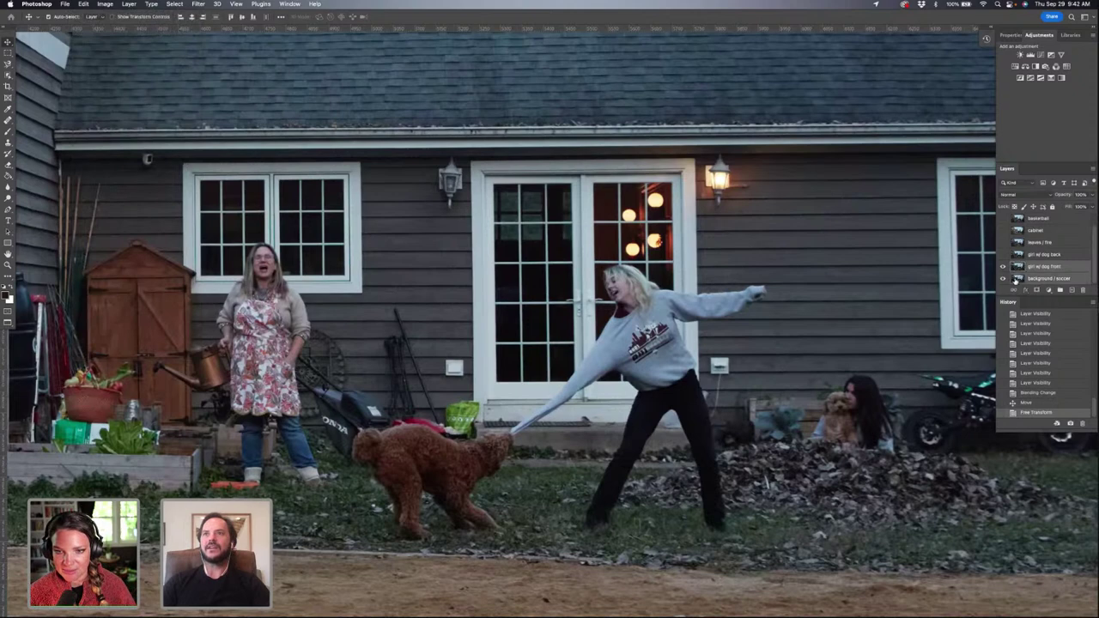
left_click(83, 5)
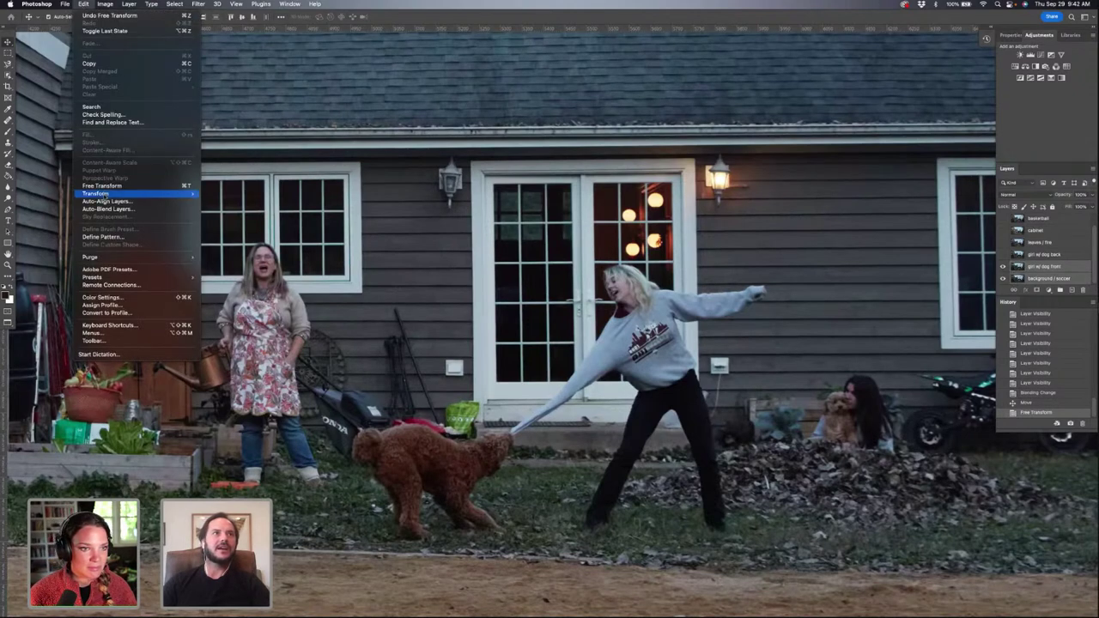
key("Escape")
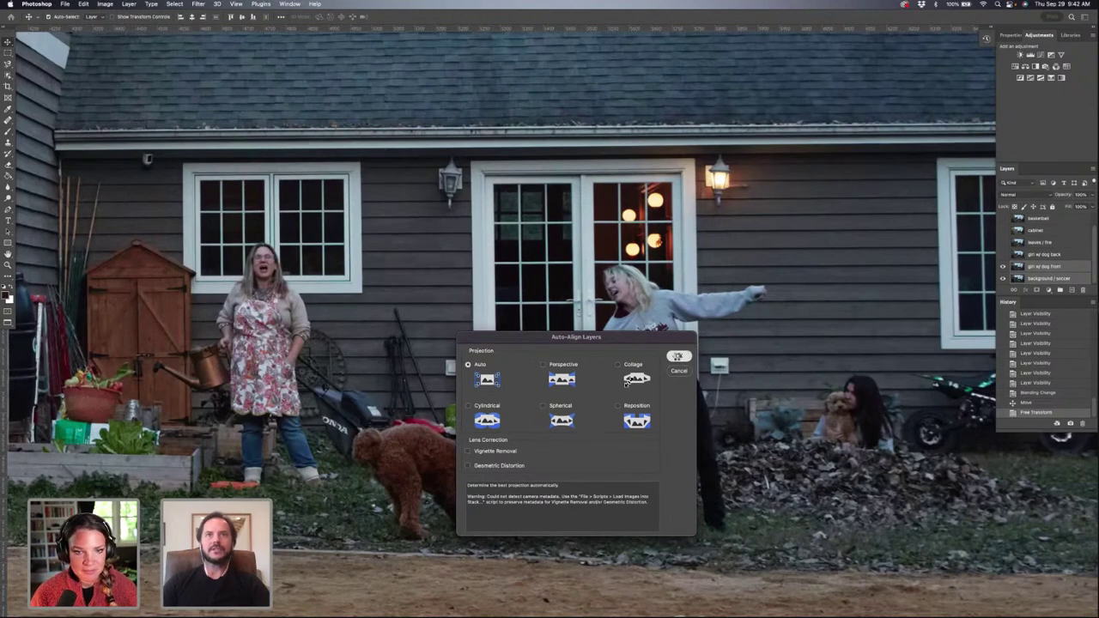
left_click(678, 355)
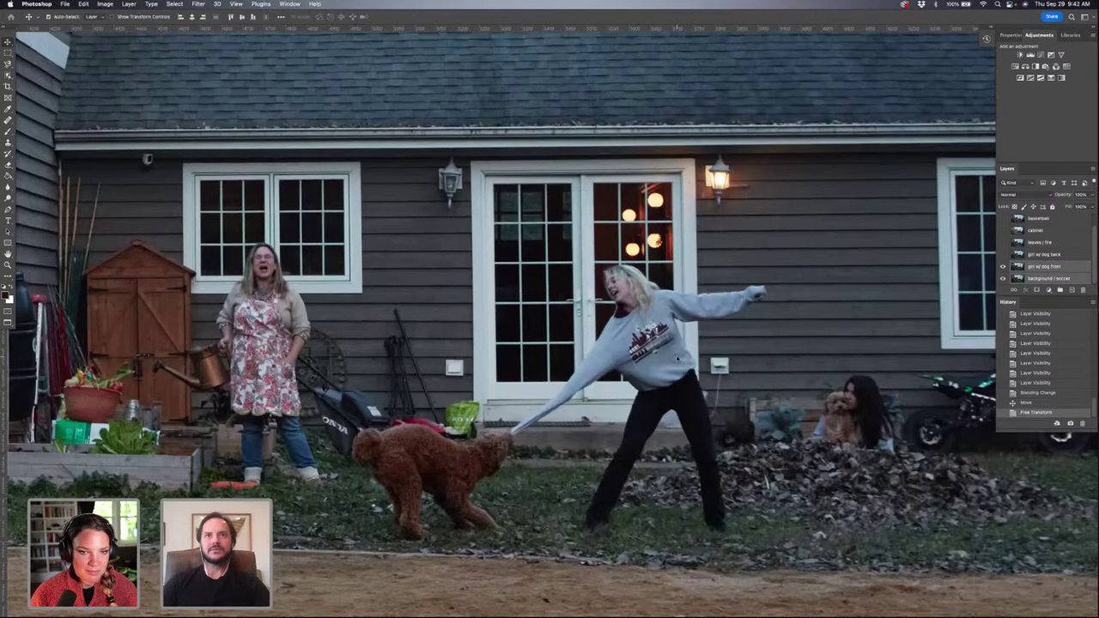
Step: Switch the "girl w/ dog front" layer off and on repeatedly to check its alignment against the background
scroll(678, 356, "down", 10)
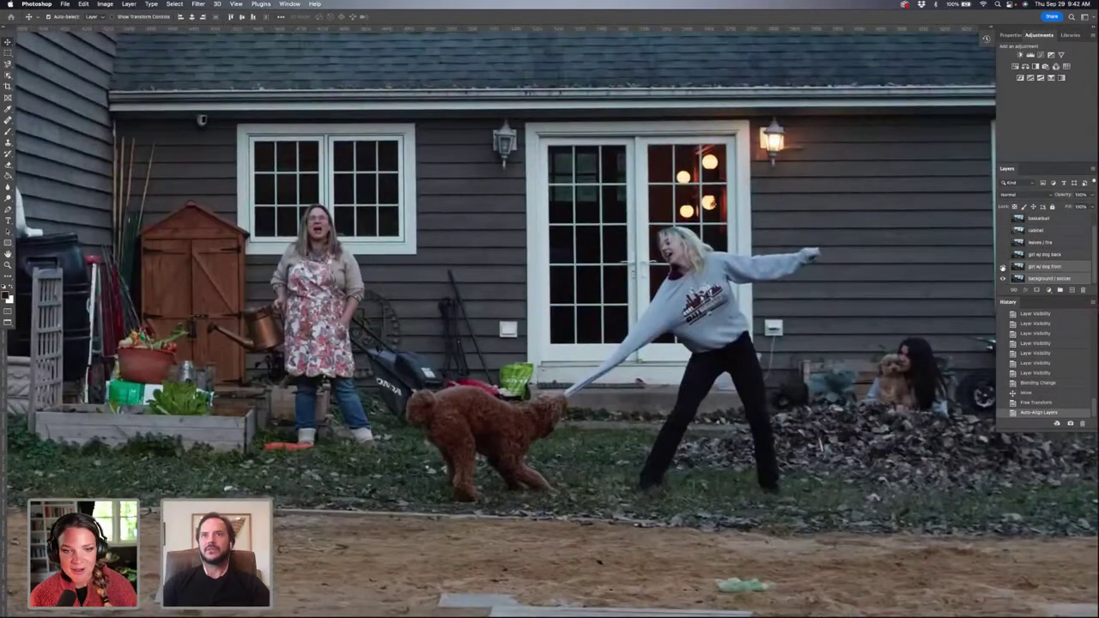
left_click(1002, 267)
left_click(1002, 267)
left_click(1002, 267)
left_click(1002, 267)
left_click(1002, 267)
left_click(1002, 267)
left_click(1001, 267)
left_click(1001, 267)
left_click(1001, 267)
left_click(1002, 267)
left_click(1002, 267)
left_click(1002, 268)
left_click(1001, 267)
left_click(1002, 267)
left_click(1002, 267)
left_click(1002, 268)
left_click(1002, 268)
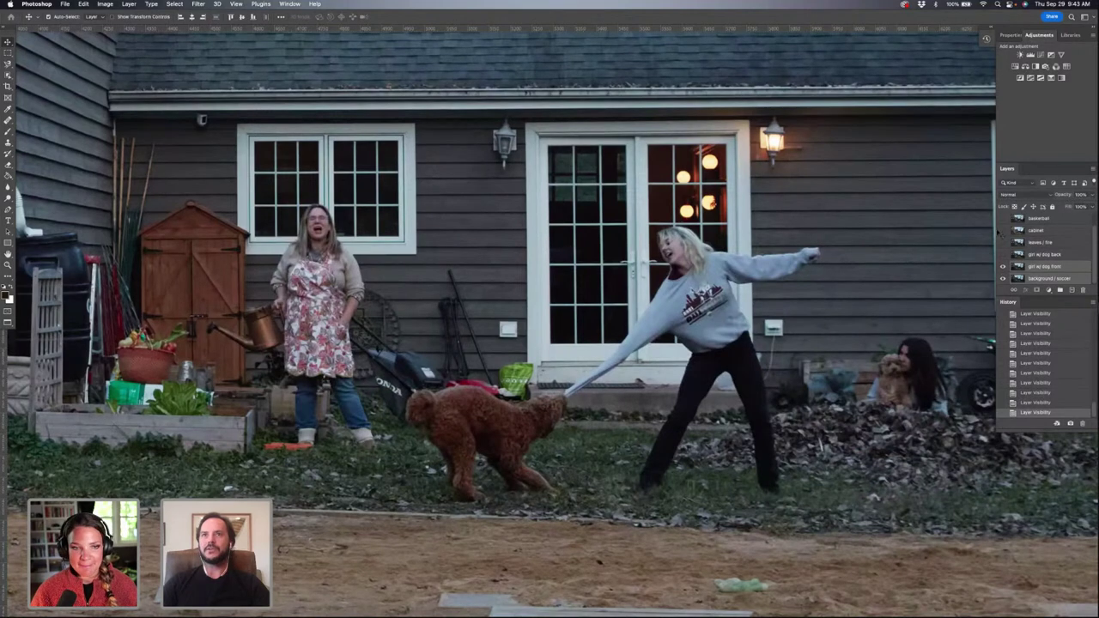
Step: Add a Hide All layer mask to the "girl w/ dog front" layer
scroll(810, 222, "right", 3)
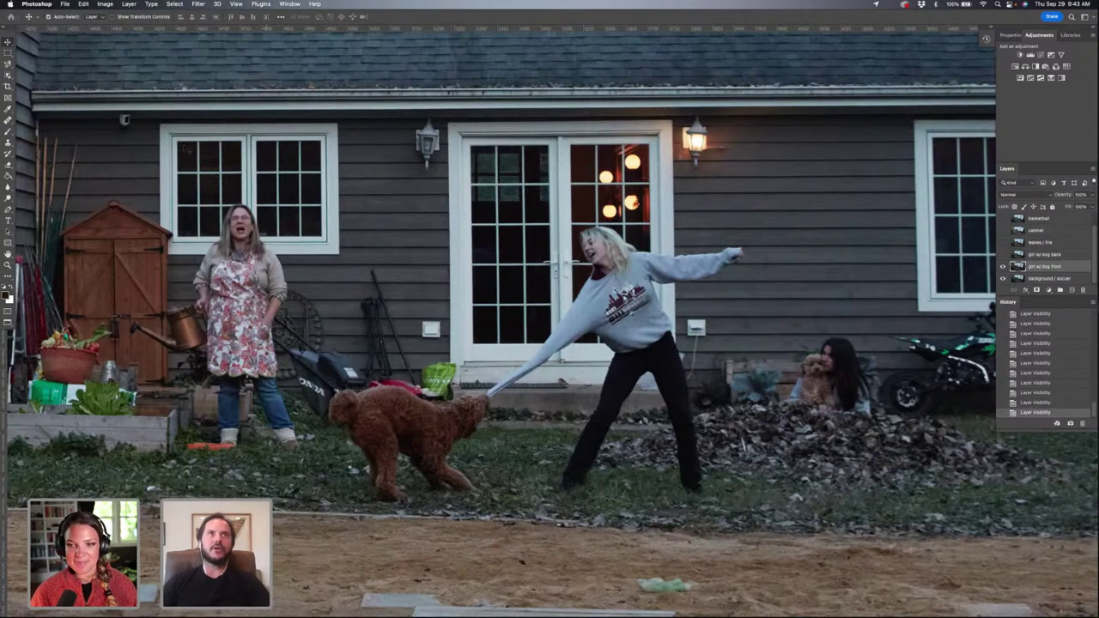
left_click(130, 5)
mouse_move(147, 105)
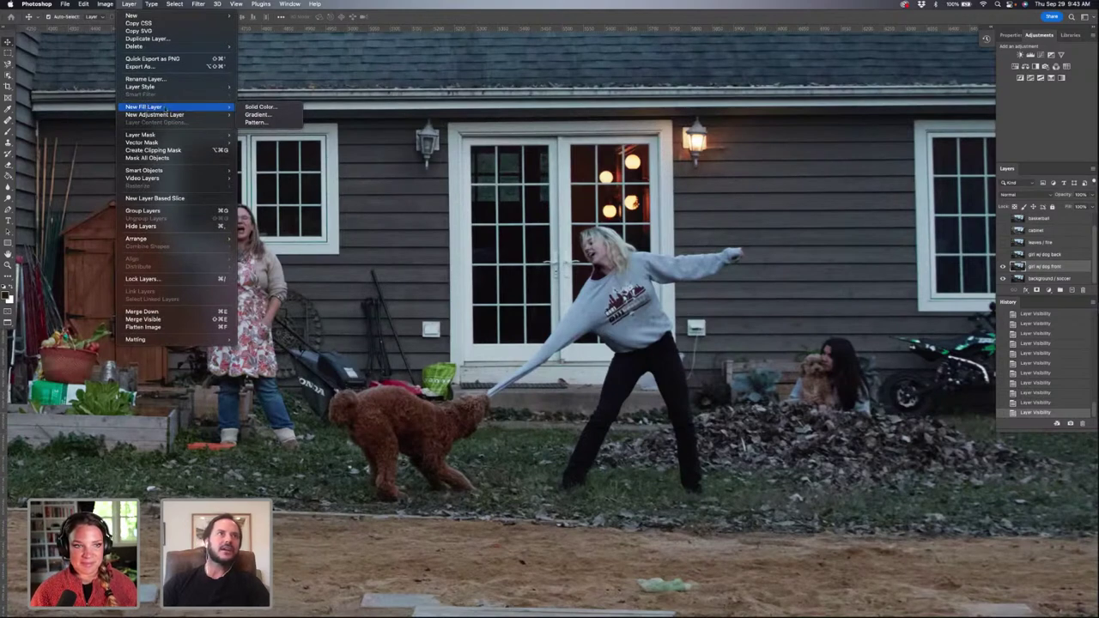
mouse_move(143, 138)
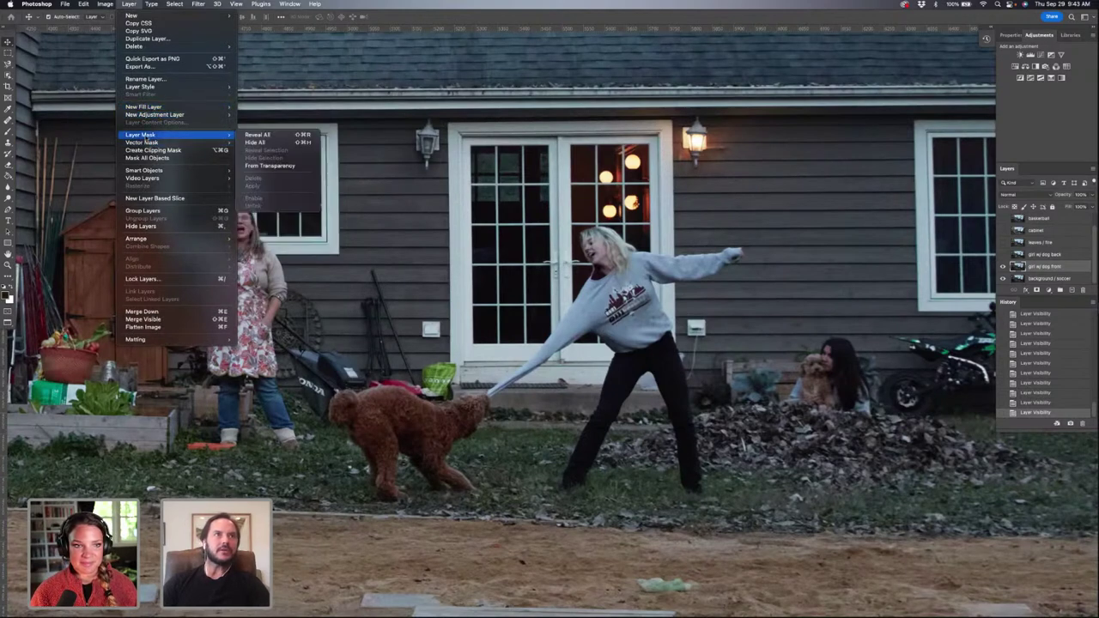
left_click(260, 143)
Step: Paint white on the mask with a soft round brush to reveal the girl with outstretched arms and the tugging dog
key("b")
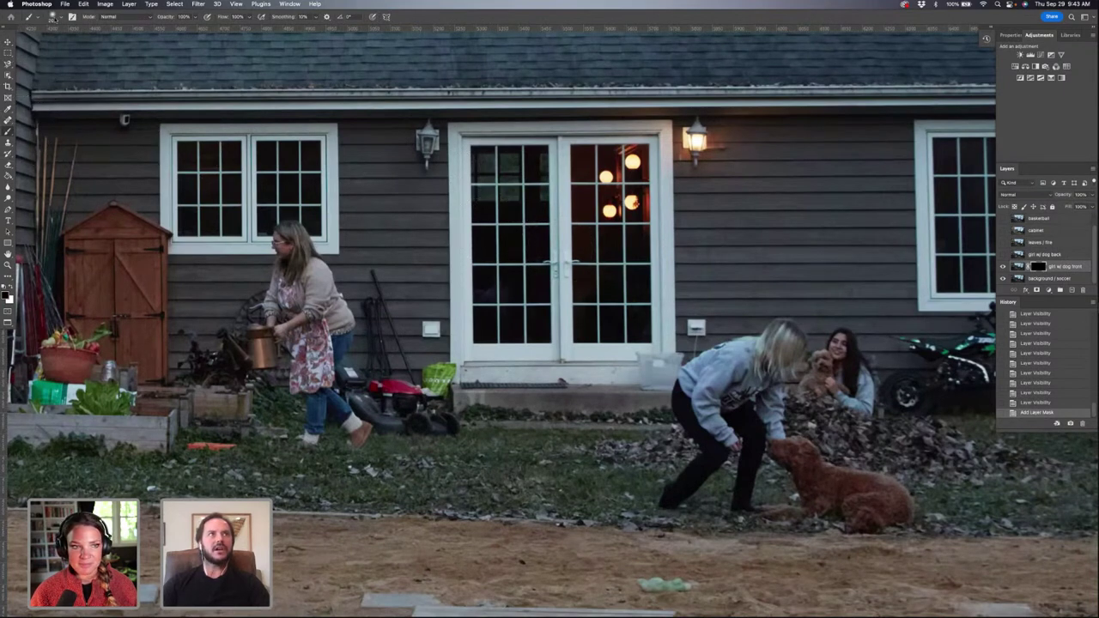
left_click(57, 18)
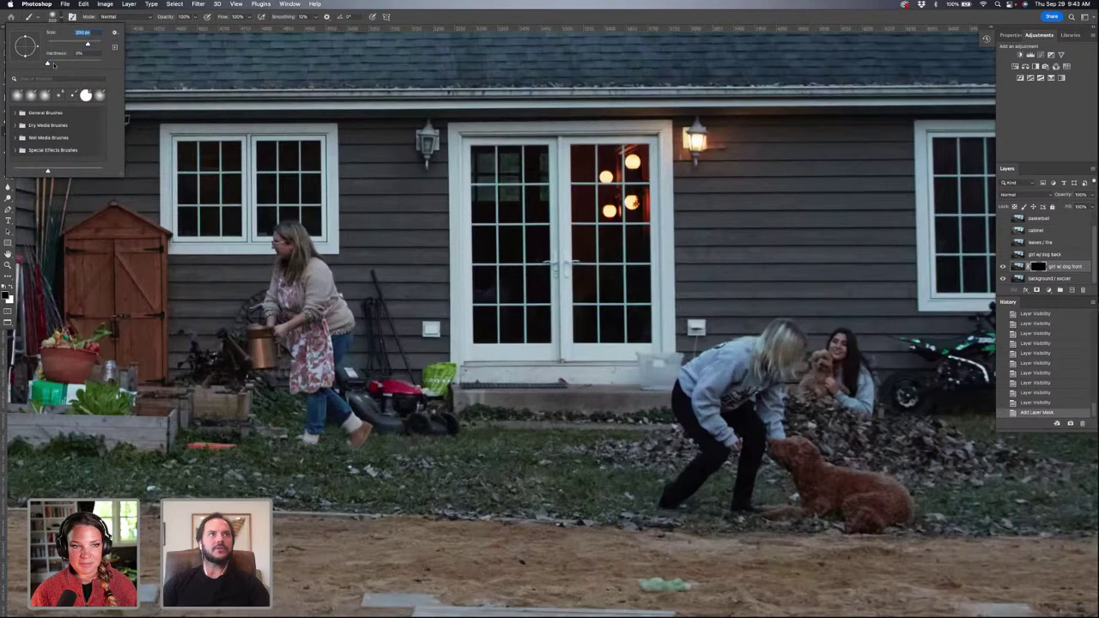
left_click(765, 19)
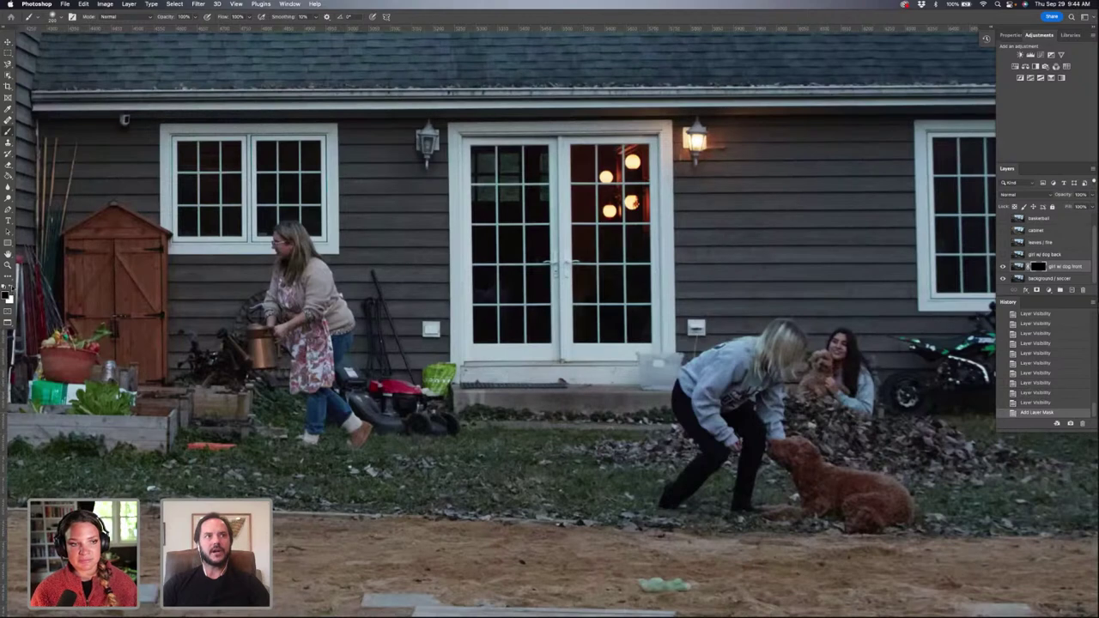
left_click(12, 292)
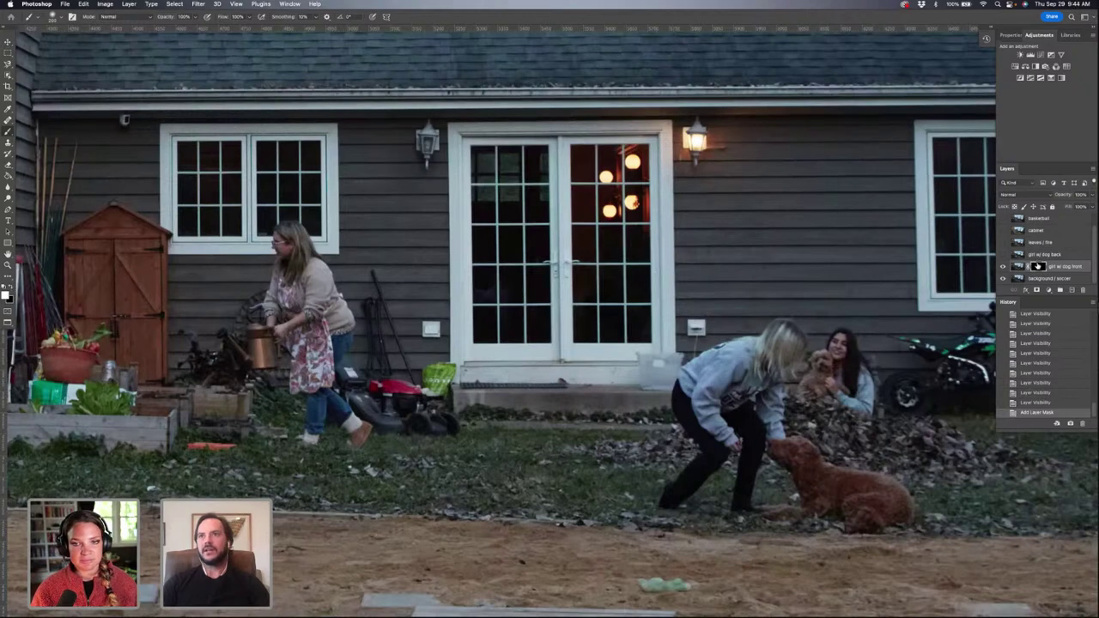
mouse_move(562, 390)
left_mouse_down()
mouse_move(540, 369)
mouse_move(570, 339)
mouse_move(609, 344)
mouse_move(601, 310)
mouse_move(618, 309)
mouse_move(623, 271)
mouse_move(603, 286)
mouse_move(605, 232)
mouse_move(644, 244)
left_mouse_up()
mouse_move(667, 257)
left_mouse_down()
mouse_move(667, 309)
mouse_move(772, 369)
mouse_move(789, 339)
mouse_move(717, 420)
mouse_move(670, 404)
mouse_move(649, 284)
left_mouse_up()
mouse_move(567, 258)
left_mouse_down()
mouse_move(541, 241)
mouse_move(541, 339)
mouse_move(481, 378)
mouse_move(438, 434)
mouse_move(370, 455)
mouse_move(378, 397)
mouse_move(343, 391)
mouse_move(369, 412)
mouse_move(360, 439)
mouse_move(374, 481)
mouse_move(429, 472)
mouse_move(434, 498)
mouse_move(474, 486)
left_mouse_up()
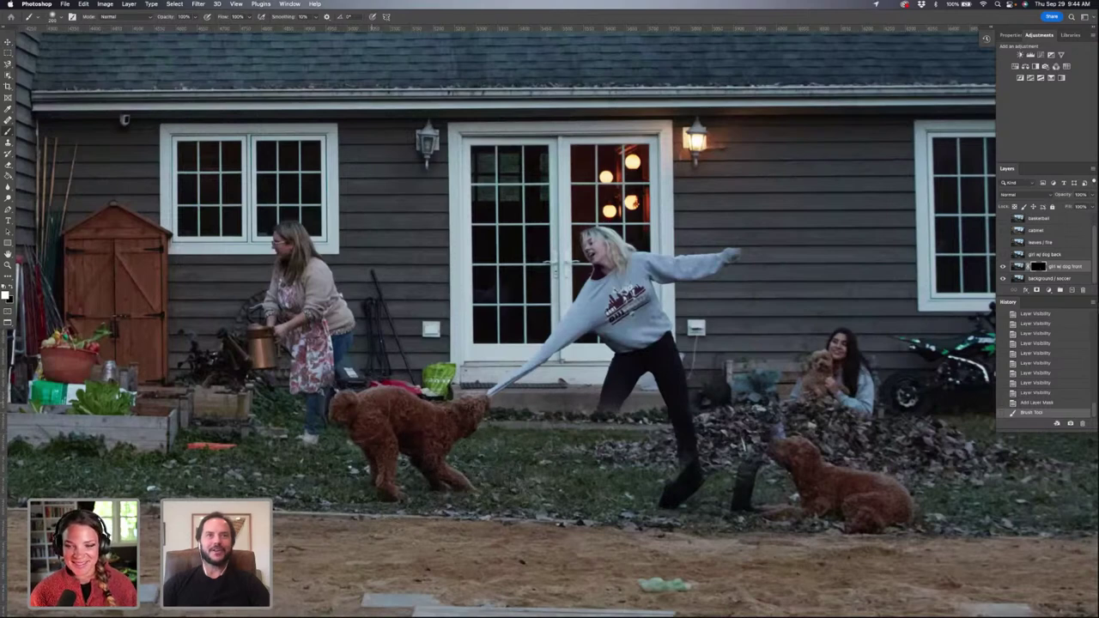
Step: Continue painting the mask to reveal the girl's full legs and cover the leftover legs beside both dogs
left_click_drag(317, 378, 311, 433)
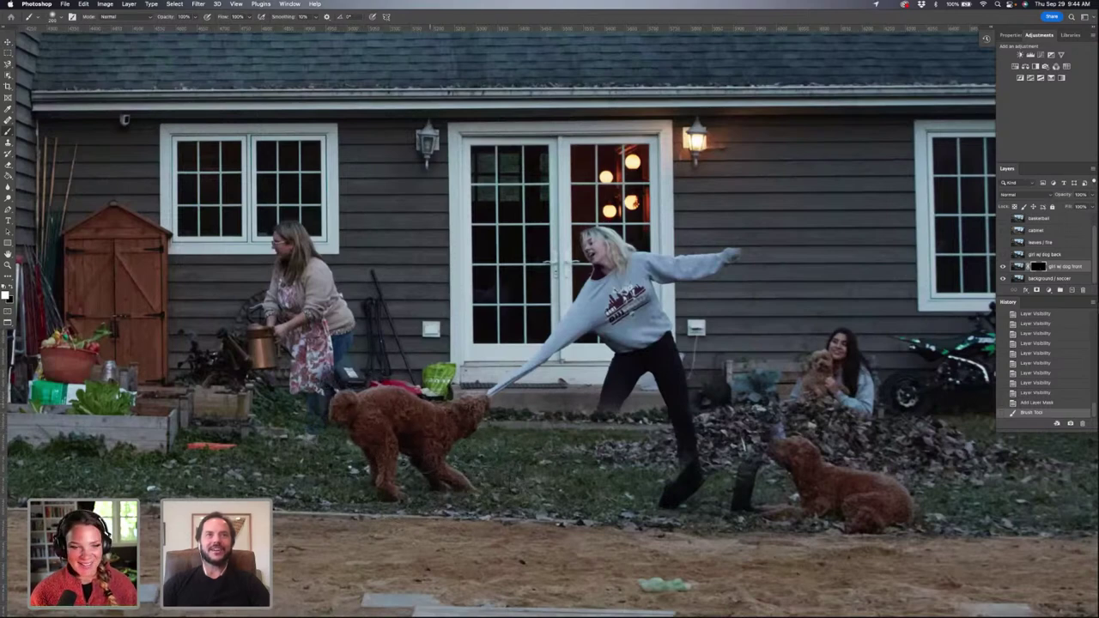
mouse_move(549, 491)
left_mouse_down()
mouse_move(584, 468)
mouse_move(611, 408)
mouse_move(687, 464)
mouse_move(678, 498)
mouse_move(692, 442)
mouse_move(693, 467)
mouse_move(674, 391)
left_mouse_up()
mouse_move(750, 470)
left_mouse_down()
mouse_move(742, 507)
mouse_move(752, 518)
left_mouse_up()
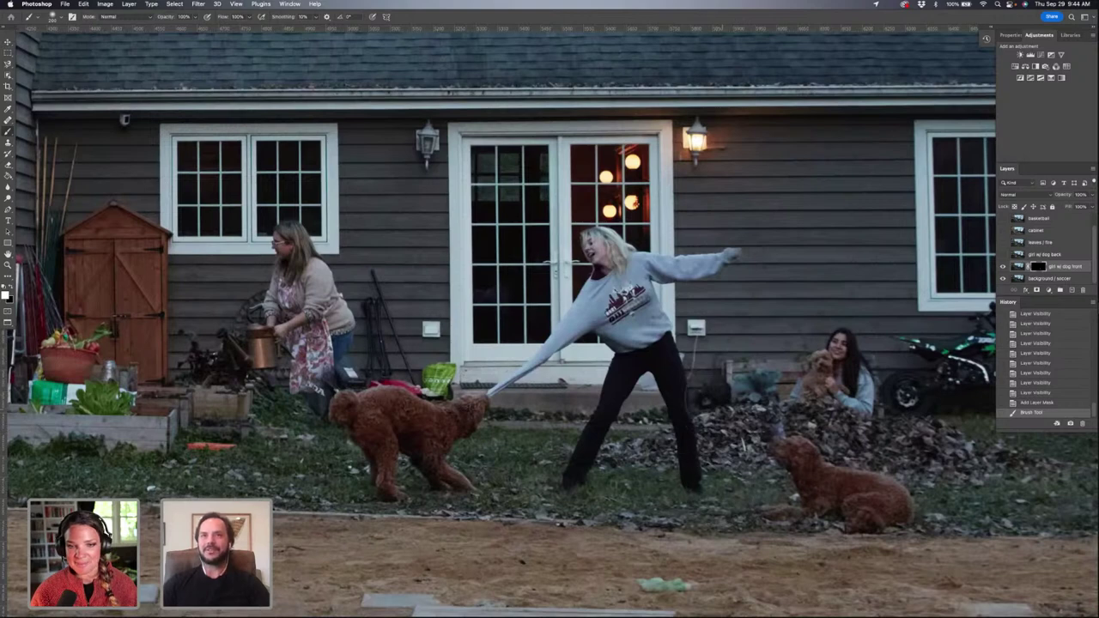
Step: Extend the revealed mask area around the girl's hand, over the lying dog's head and around the lawn mower
left_click(719, 369)
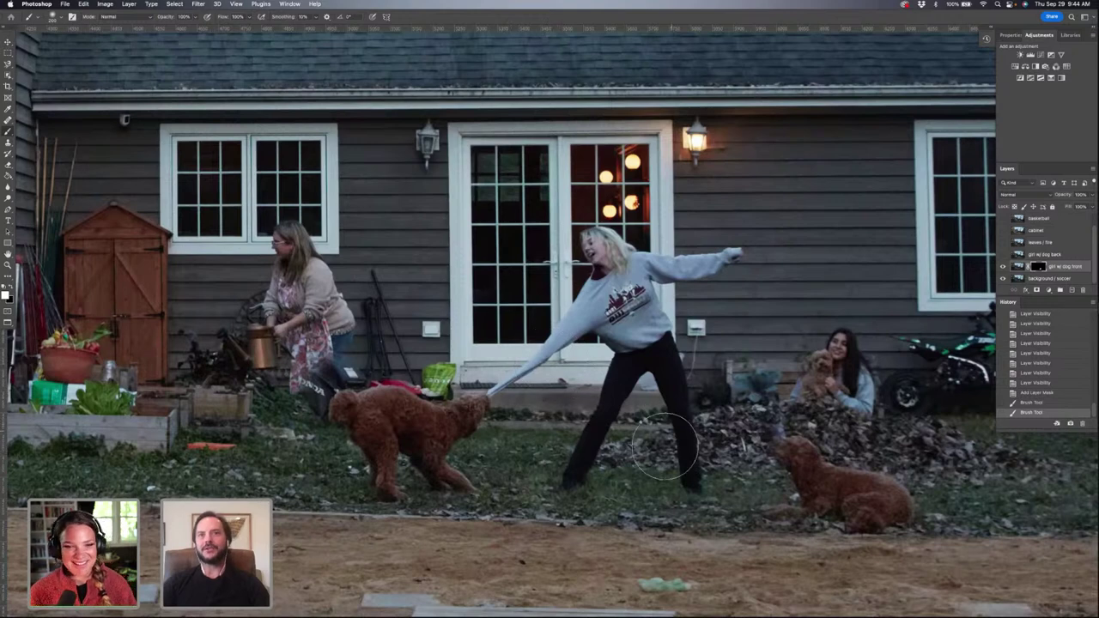
mouse_move(745, 448)
left_mouse_down()
mouse_move(799, 496)
mouse_move(760, 405)
left_mouse_up()
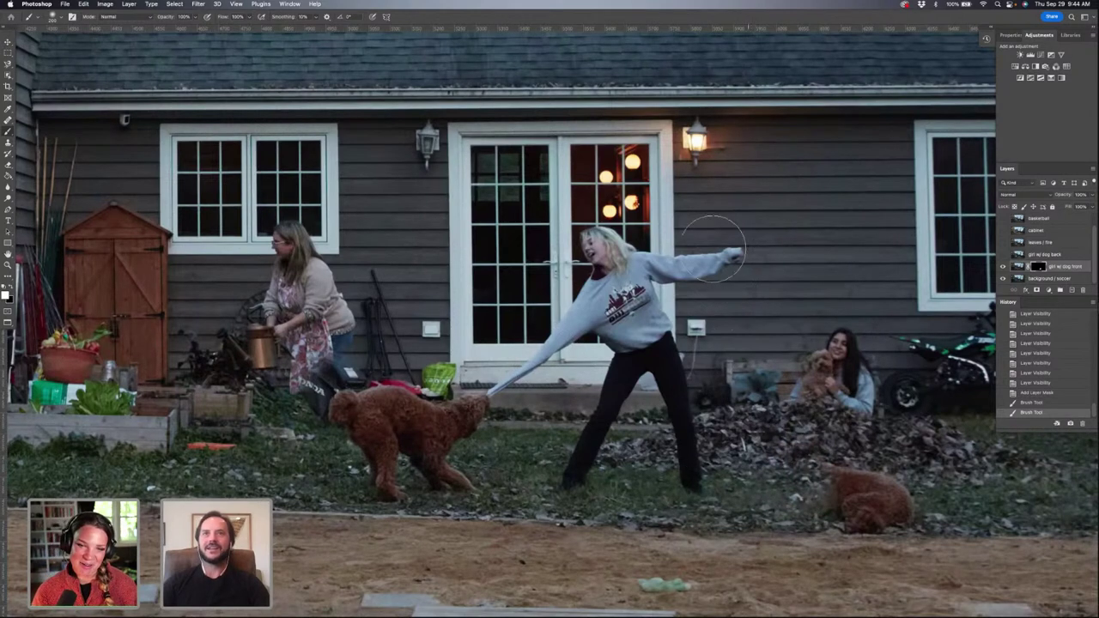
mouse_move(424, 322)
left_mouse_down()
mouse_move(356, 408)
mouse_move(332, 464)
mouse_move(373, 354)
left_mouse_up()
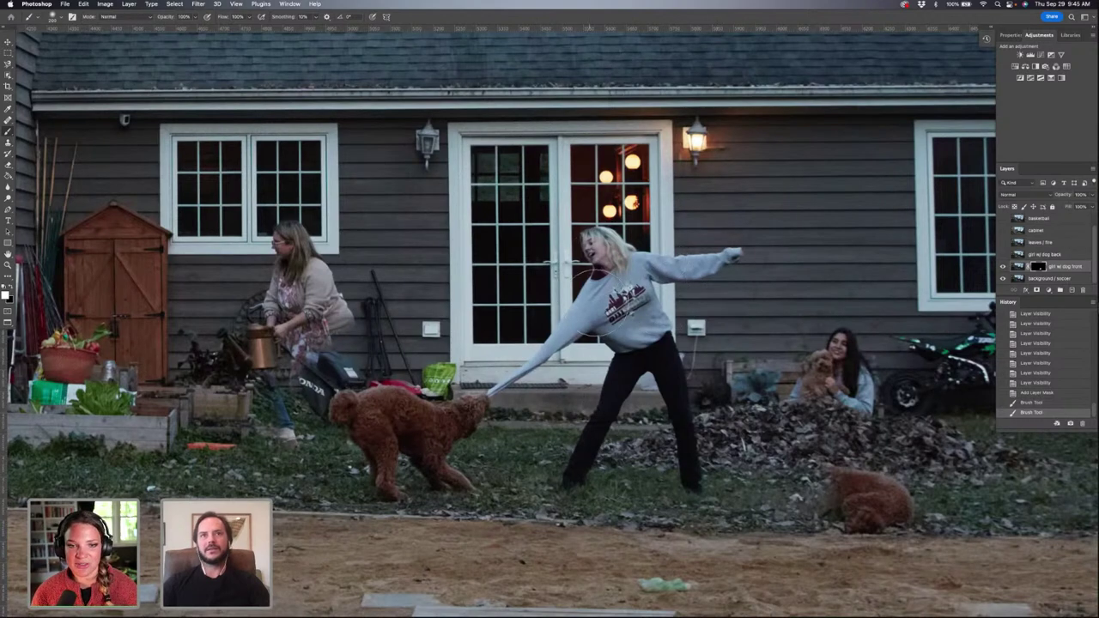
left_click(587, 415)
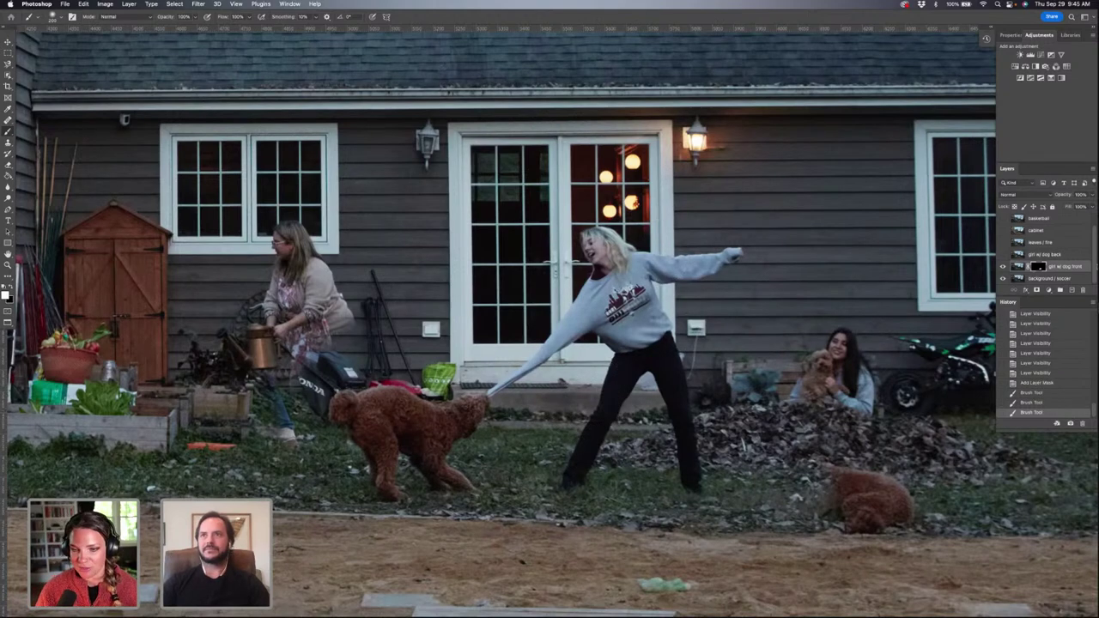
Step: Examine the "girl w/ dog front" layer mask on its own and return to the normal image view
left_click(1037, 267, "alt")
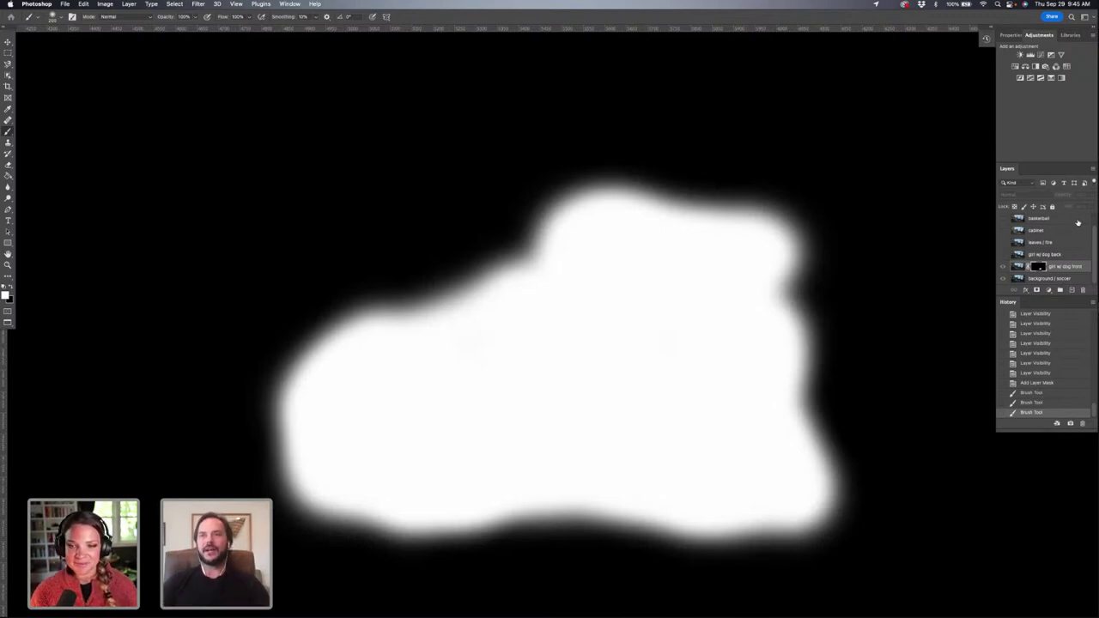
left_click(1037, 268, "alt")
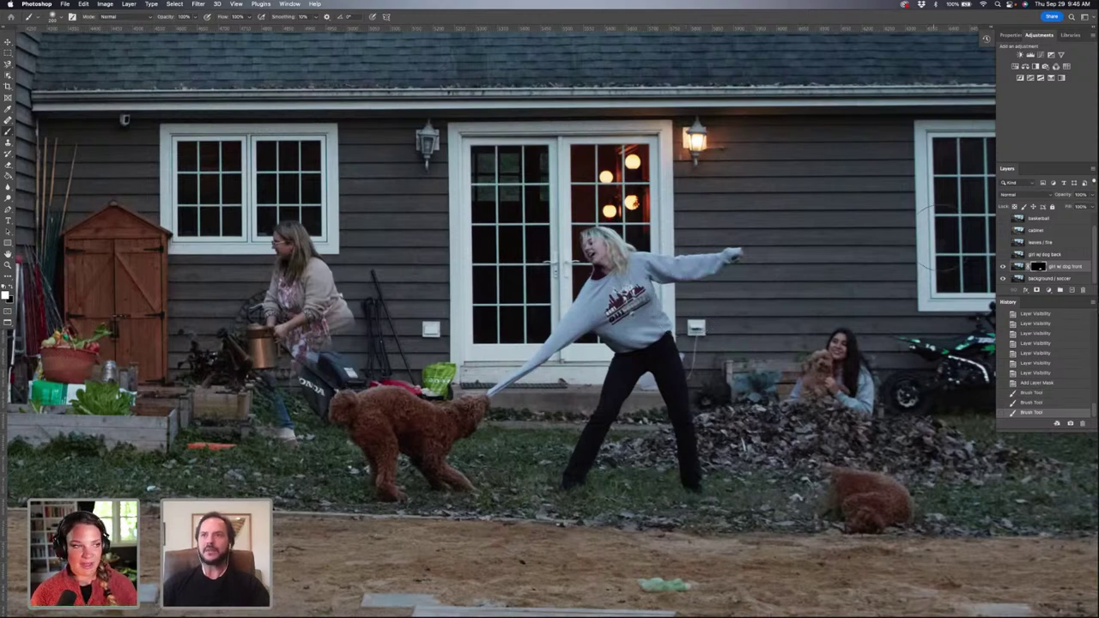
left_click(1037, 267, "alt")
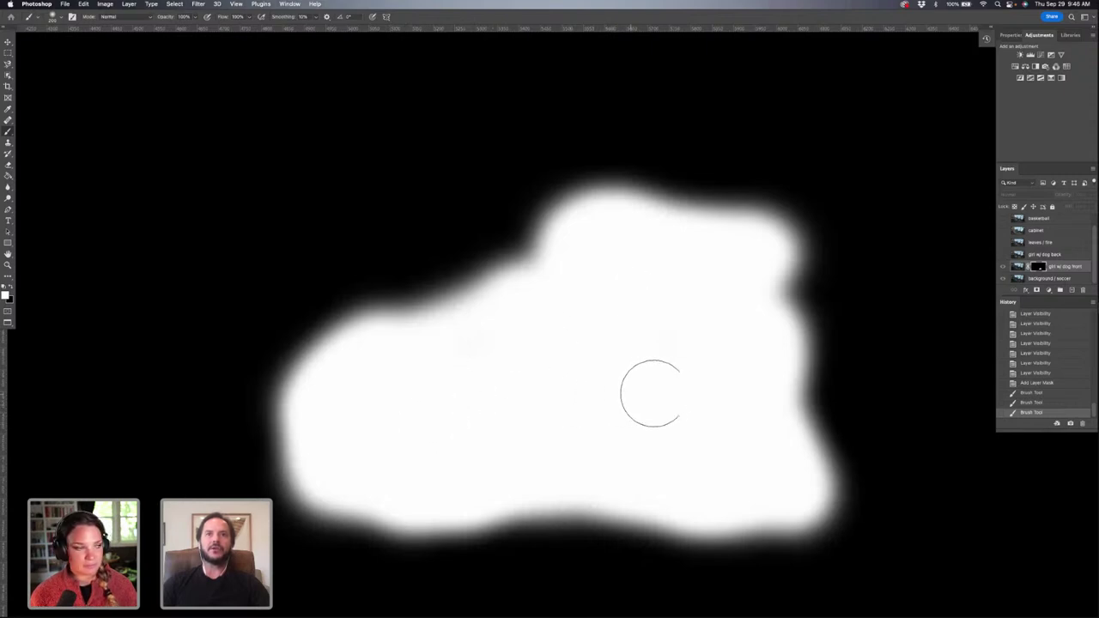
left_click(1038, 267, "alt")
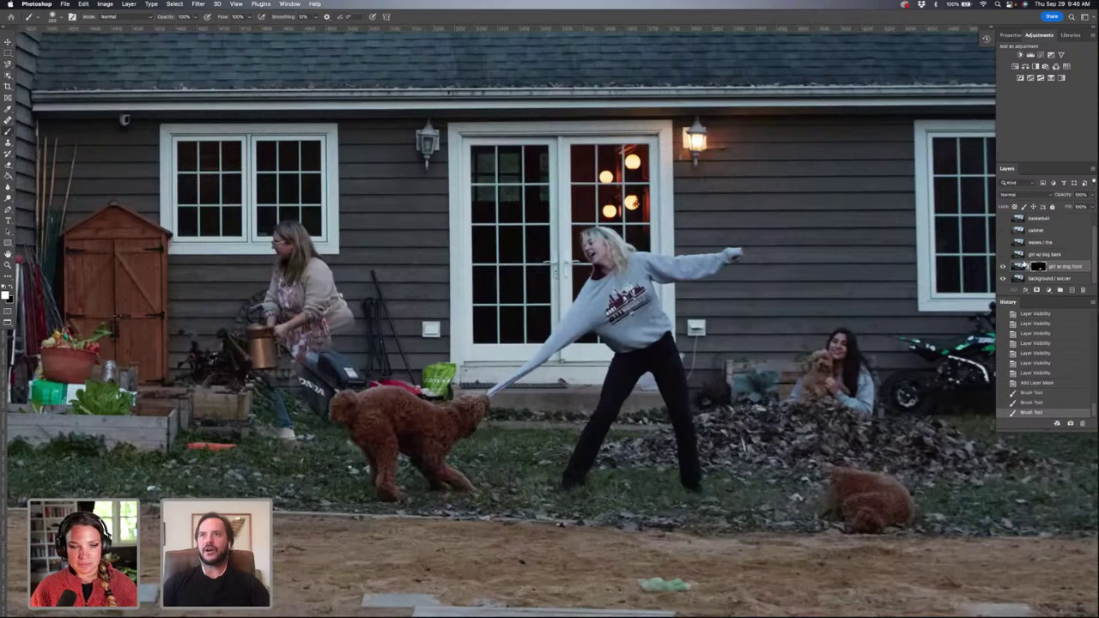
Step: Show the "girl w/ dog back" layer and draw a rectangular marquee on it around the standing girl holding the small dog
left_click(1002, 255)
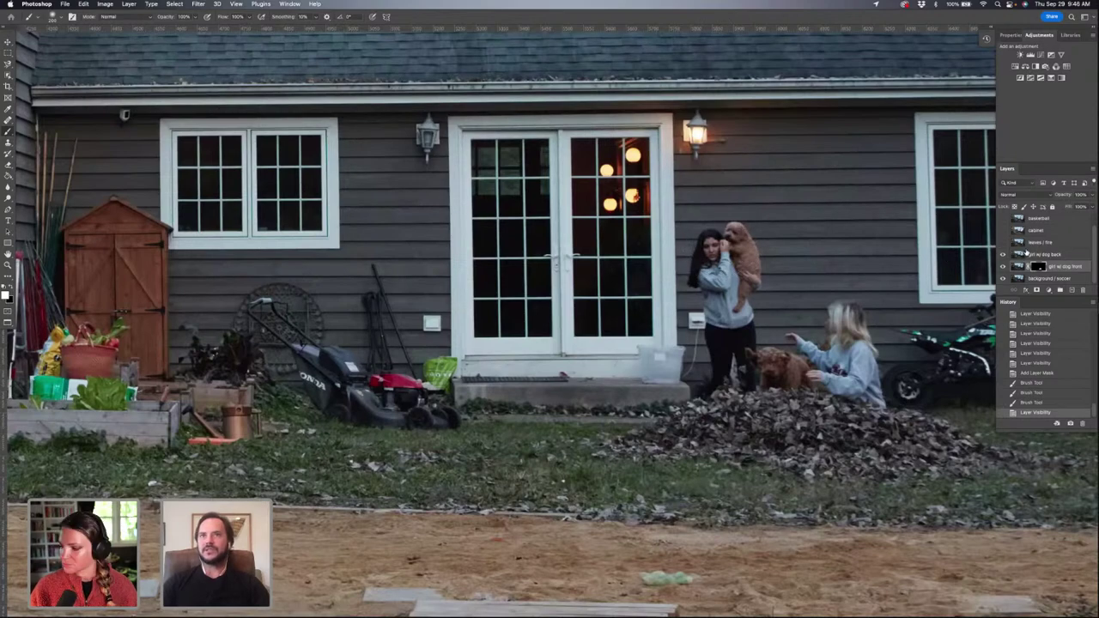
left_click(1001, 257)
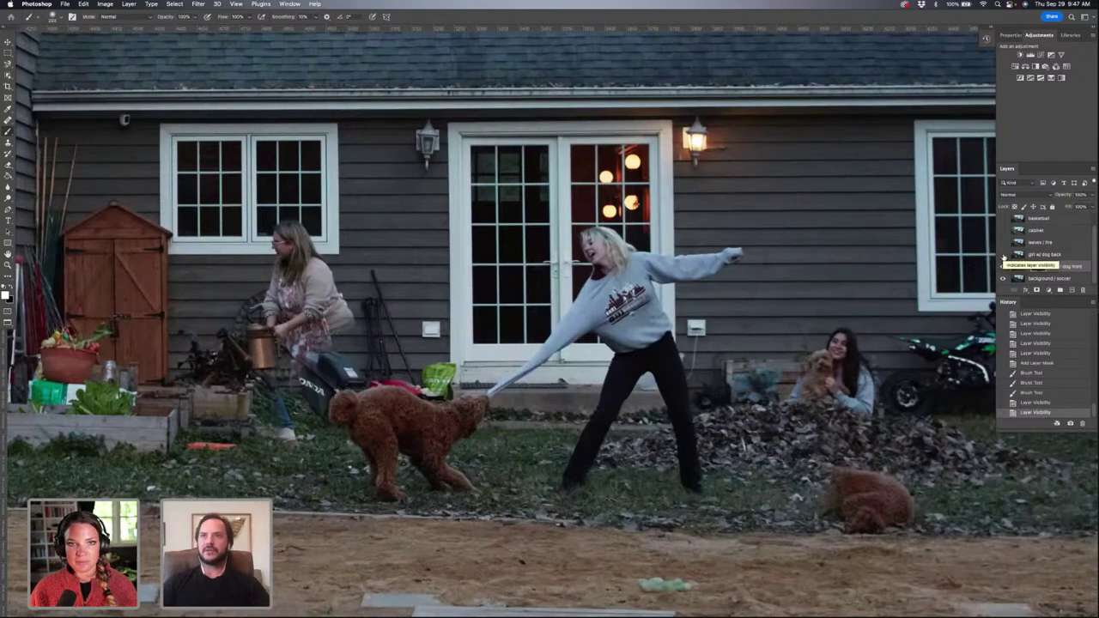
left_click(1003, 255)
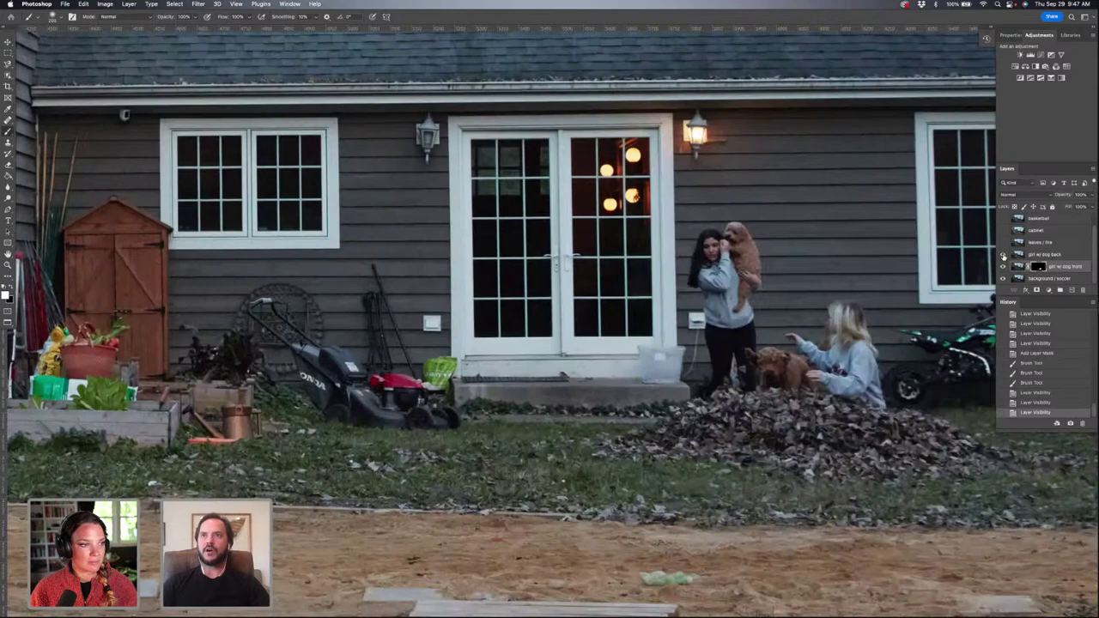
left_click(1018, 255)
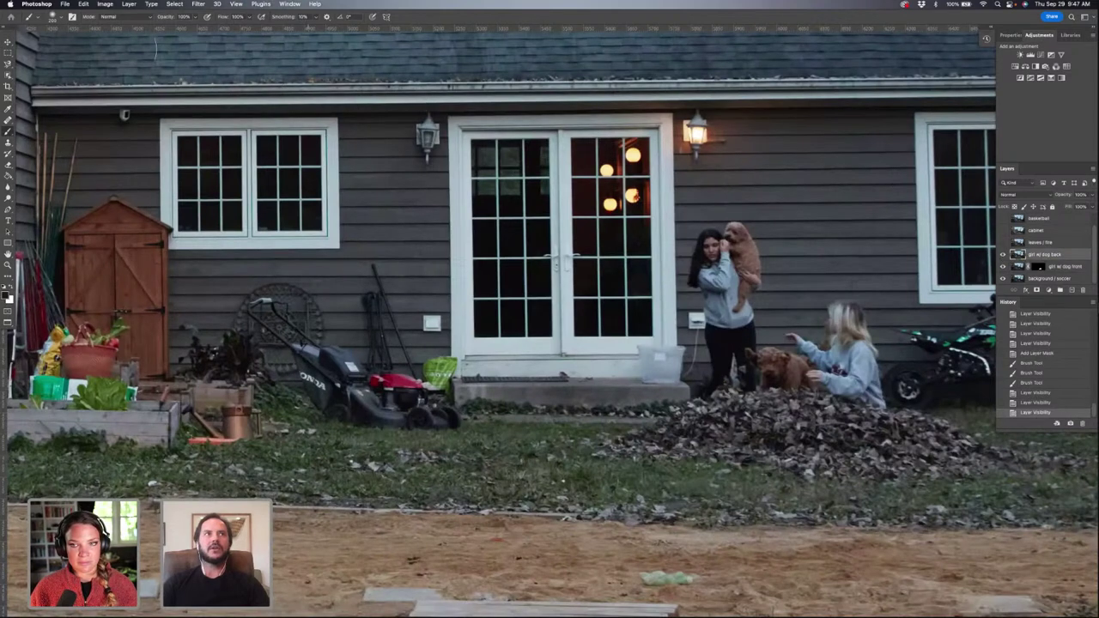
key("m")
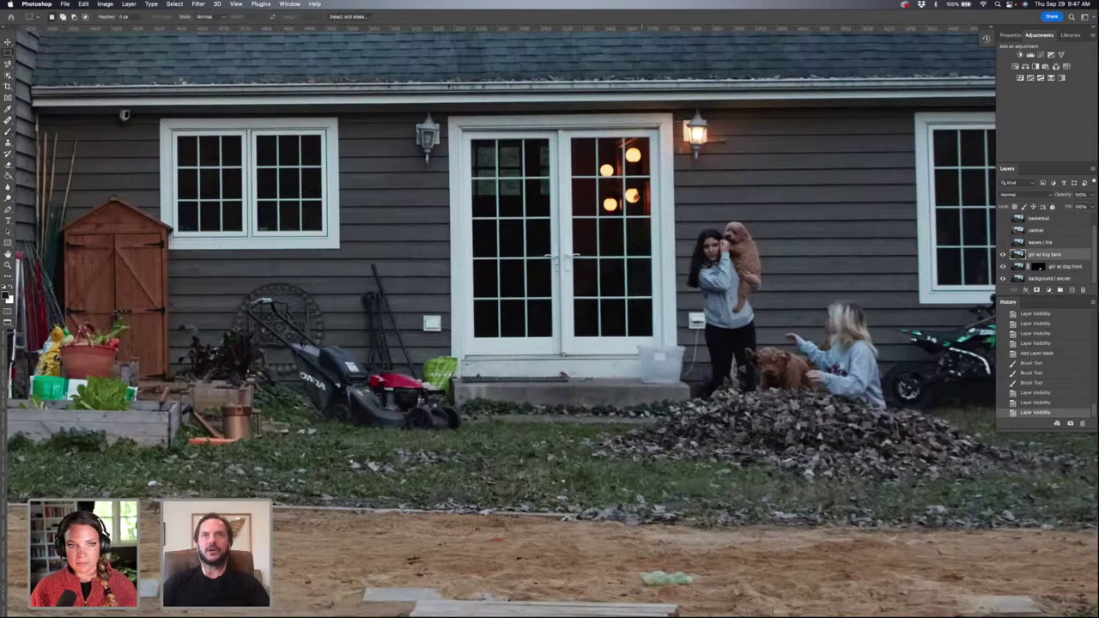
left_click_drag(650, 173, 824, 454)
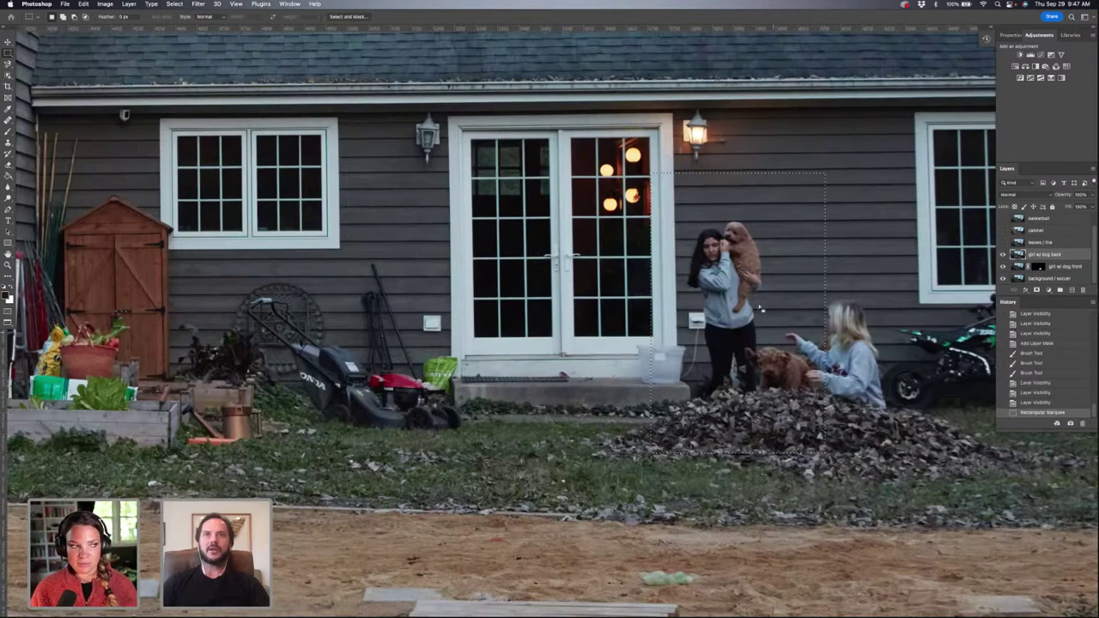
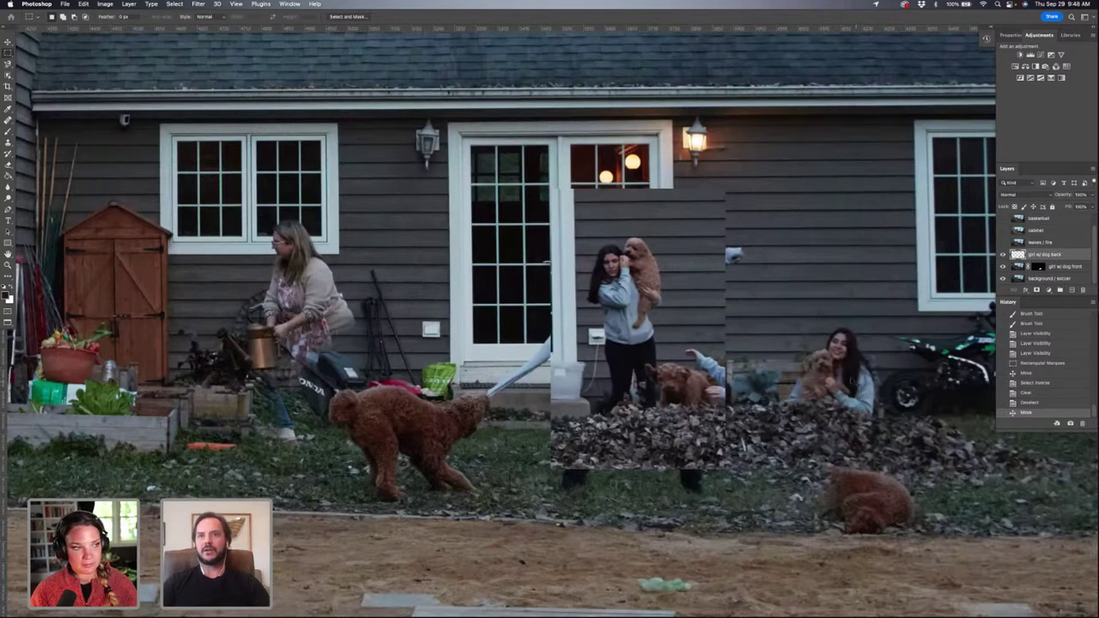
Step: Move the "girl w/ dog back" cut-out onto the wall between the glass doors and window, lining up its siding boards
left_click_drag(747, 307, 864, 304)
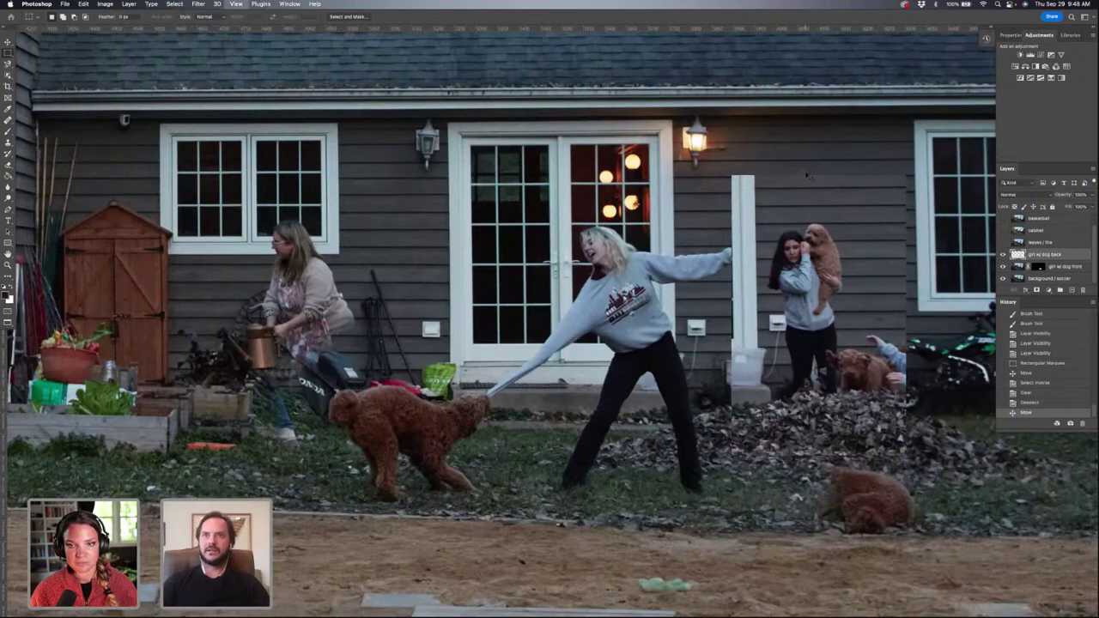
scroll(875, 283, "up", 3)
scroll(645, 311, "down", 2)
scroll(644, 311, "up", 1)
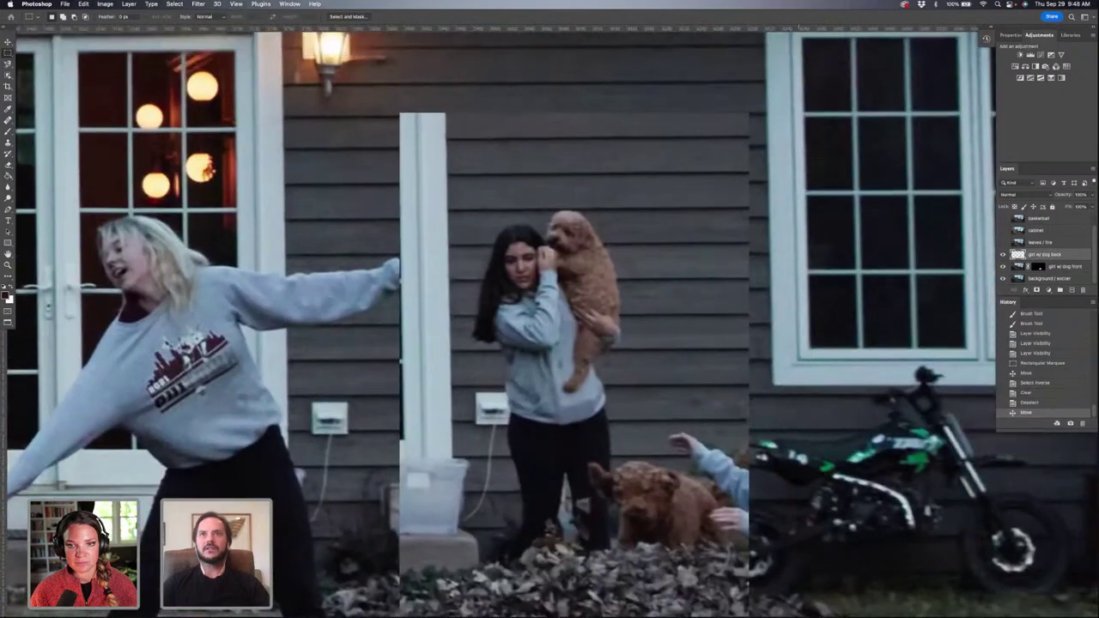
left_click_drag(644, 310, 646, 320)
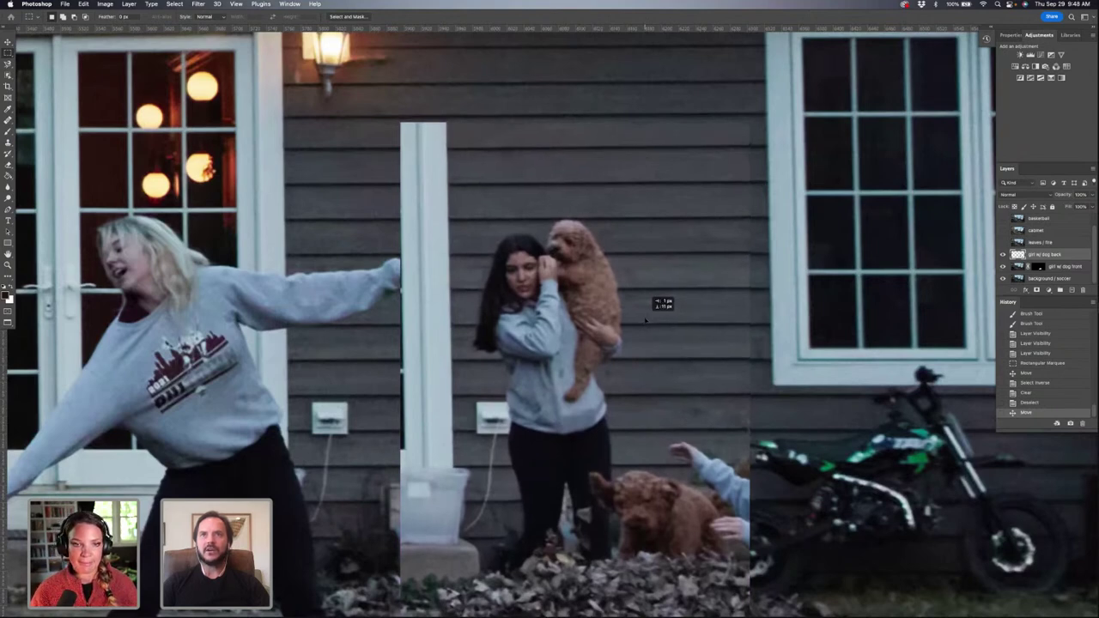
left_click_drag(645, 320, 653, 320)
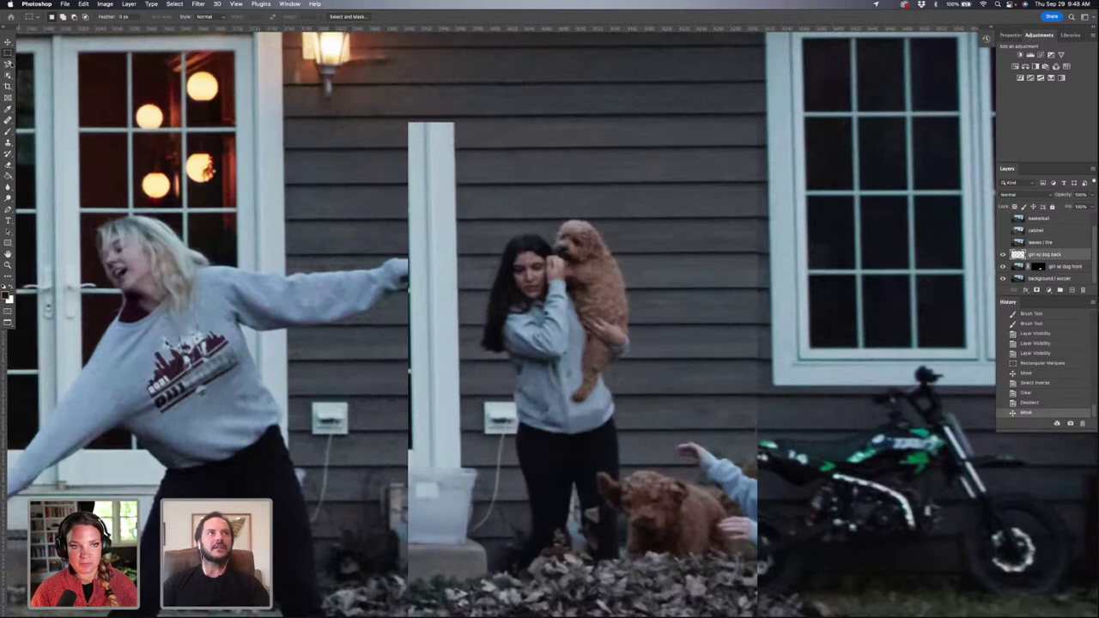
Step: Trace a closed Magnetic Lasso selection around the standing girl and the small dog in her arms
left_click(8, 64)
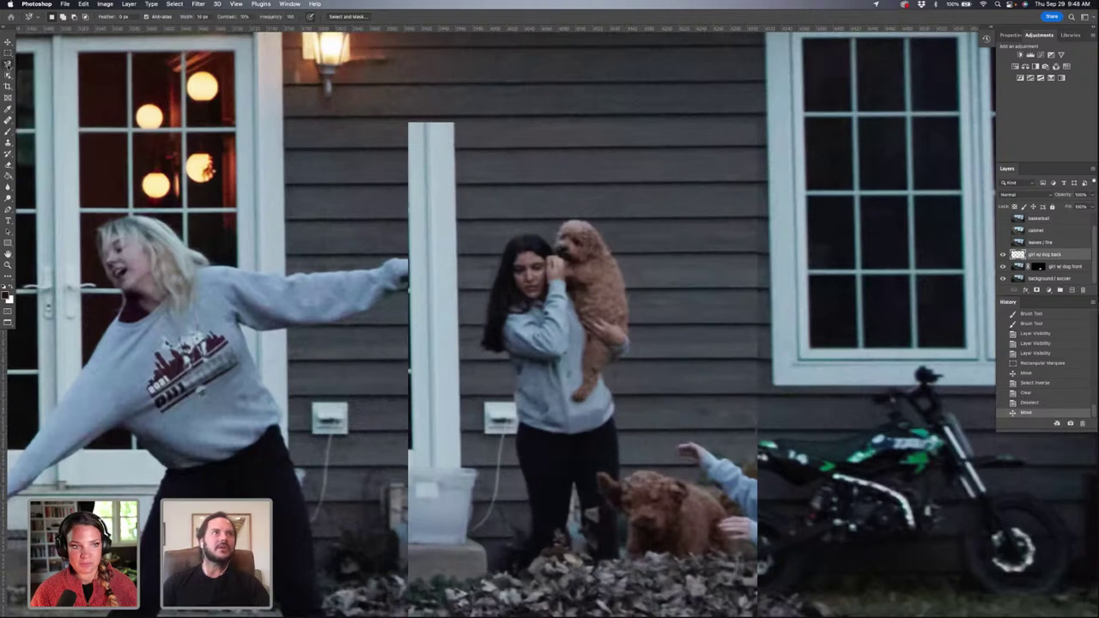
left_click(519, 235)
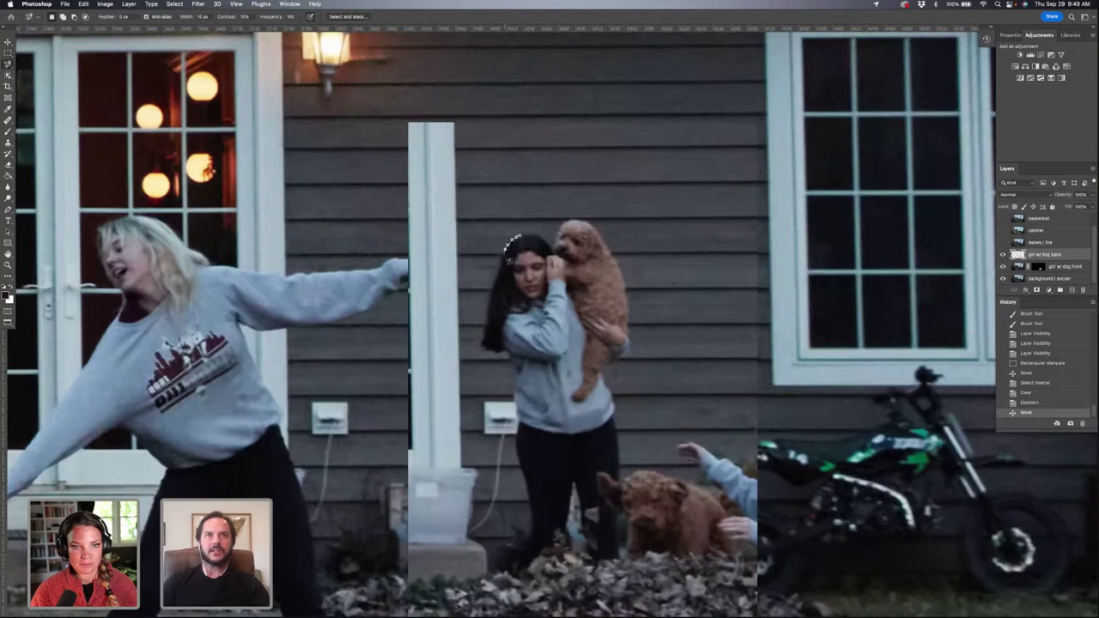
mouse_move(503, 286)
left_mouse_down()
mouse_move(486, 348)
mouse_move(494, 361)
mouse_move(515, 357)
mouse_move(522, 378)
mouse_move(536, 521)
mouse_move(513, 574)
mouse_move(525, 588)
mouse_move(630, 574)
mouse_move(619, 548)
mouse_move(622, 415)
mouse_move(609, 378)
mouse_move(633, 352)
mouse_move(635, 306)
mouse_move(599, 231)
mouse_move(579, 223)
mouse_move(560, 254)
mouse_move(529, 235)
left_mouse_up()
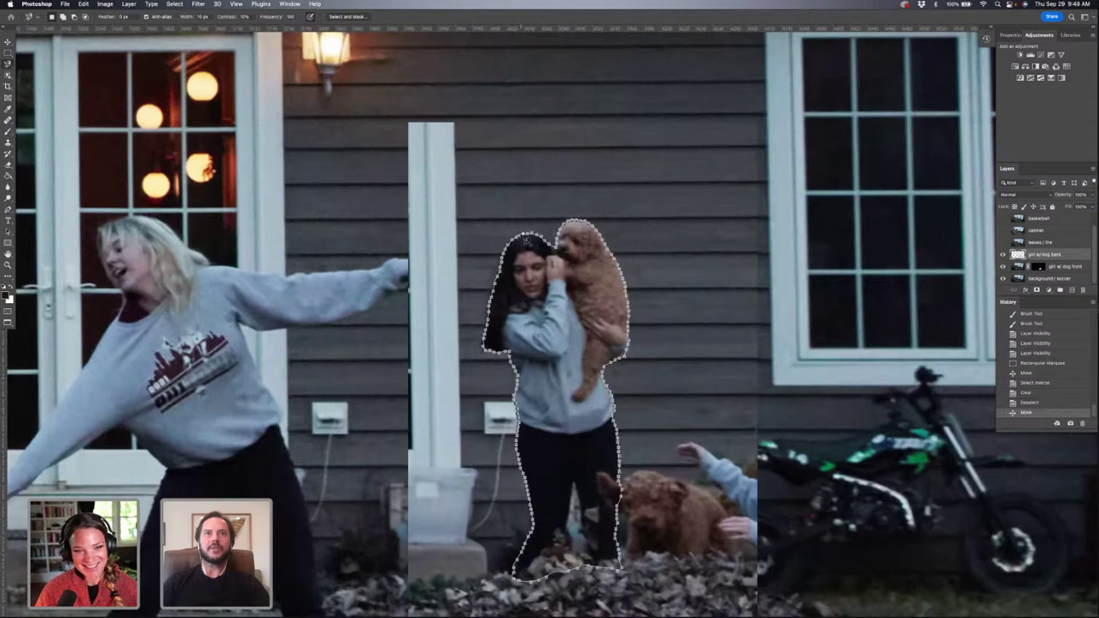
left_click(526, 236)
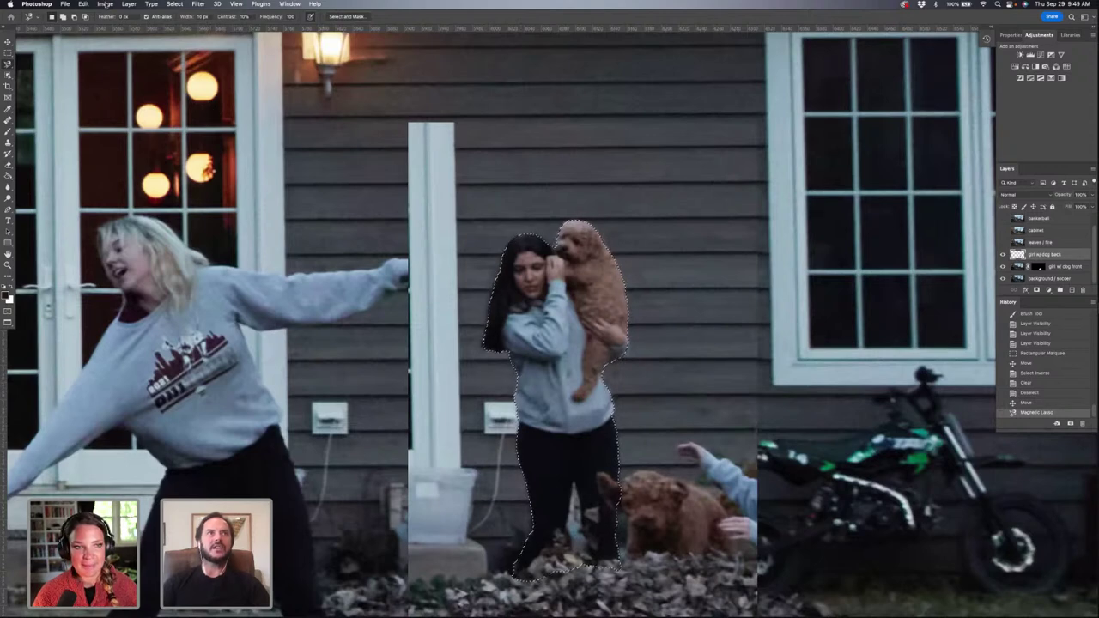
Step: Add a layer mask that reveals only the selected girl and dog, and nudge the masked layer slightly
left_click(129, 4)
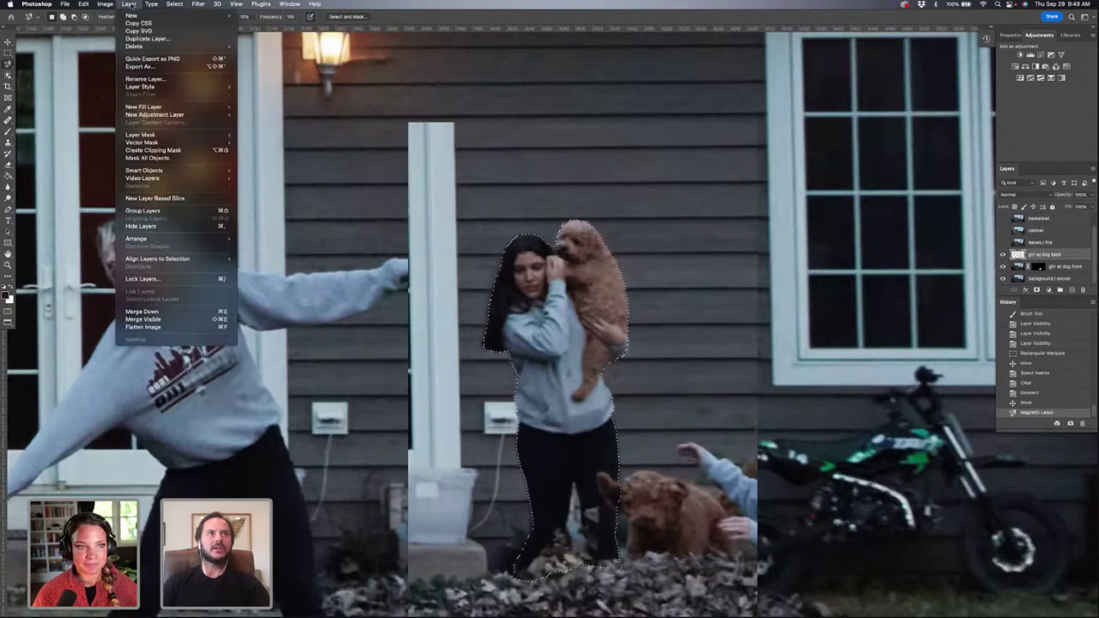
mouse_move(157, 139)
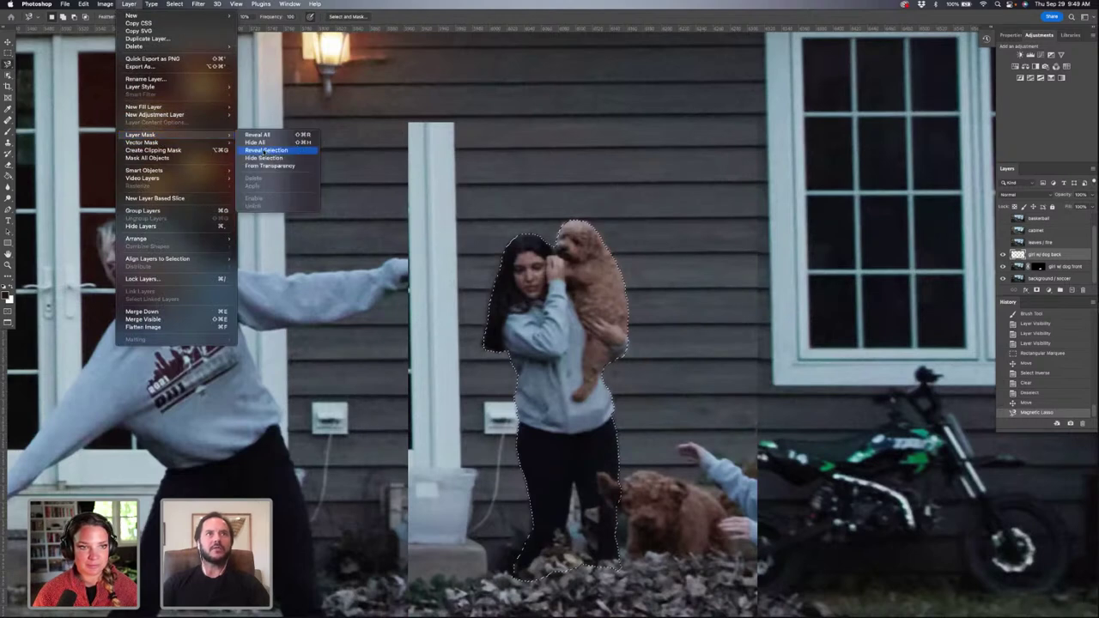
left_click(263, 151)
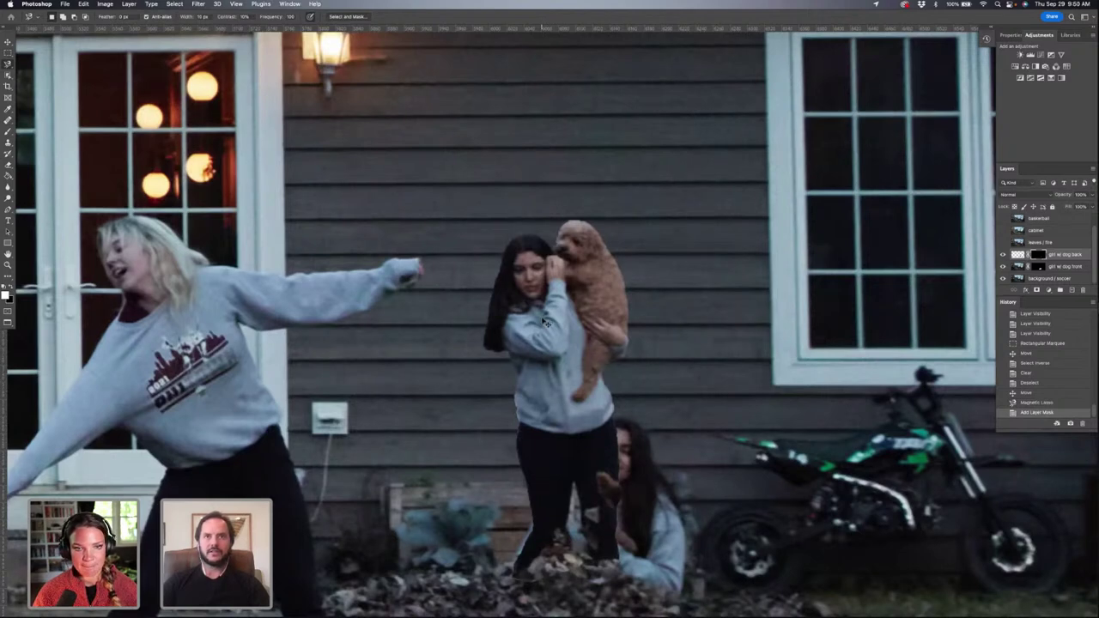
mouse_move(544, 322)
left_mouse_down()
mouse_move(566, 319)
mouse_move(537, 317)
mouse_move(550, 319)
left_mouse_up()
scroll(672, 392, "down", 3)
scroll(672, 391, "right", 3)
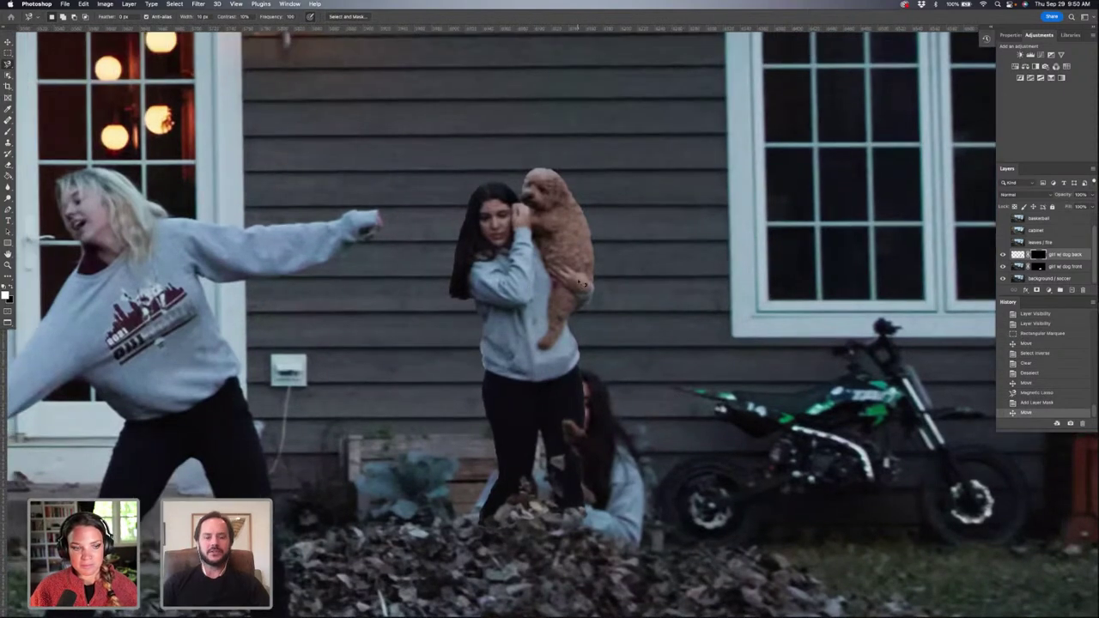
key("super+t")
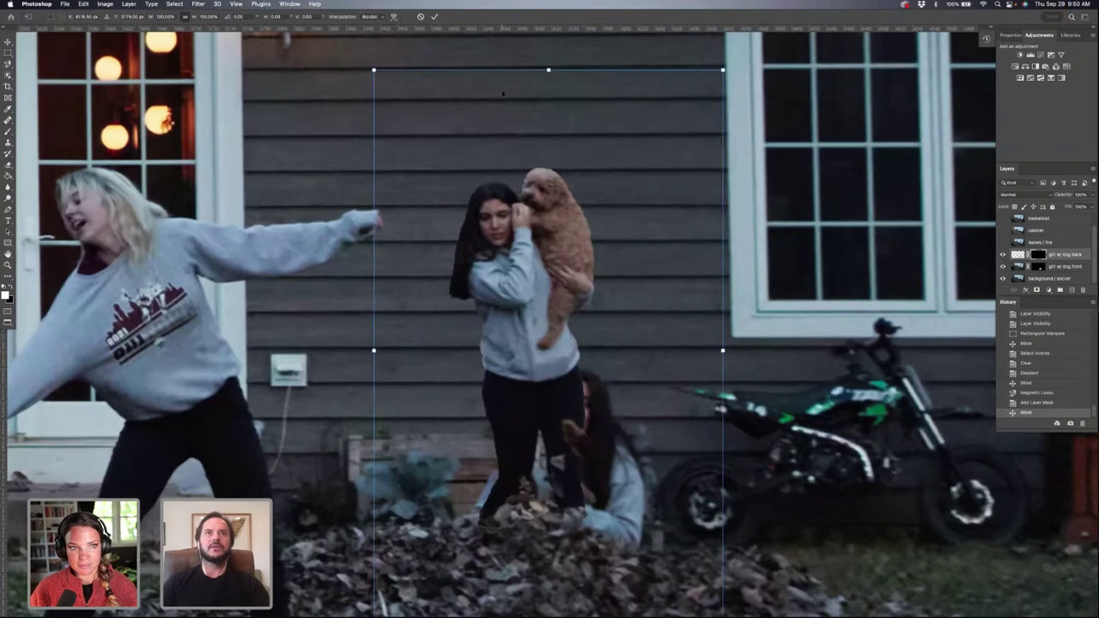
scroll(549, 326, "up", 3)
scroll(550, 326, "right", 1)
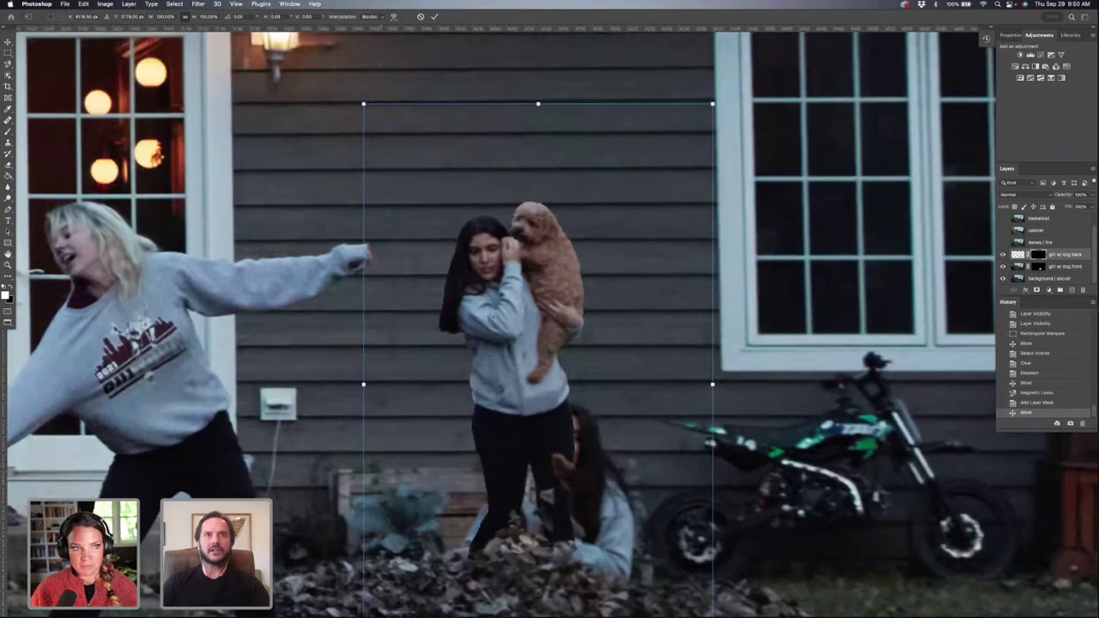
key("Return")
key("l")
Step: Compare the image with the "girl w/ dog back" layer hidden and shown to examine the overlap with the sitting girl
scroll(590, 290, "down", 5)
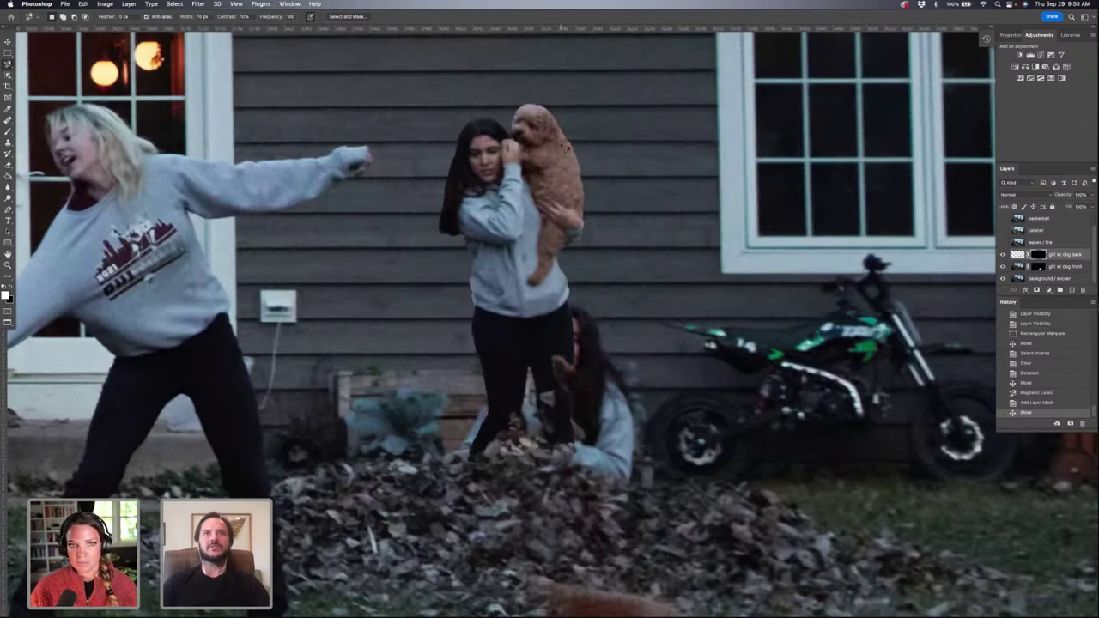
key("super+equal")
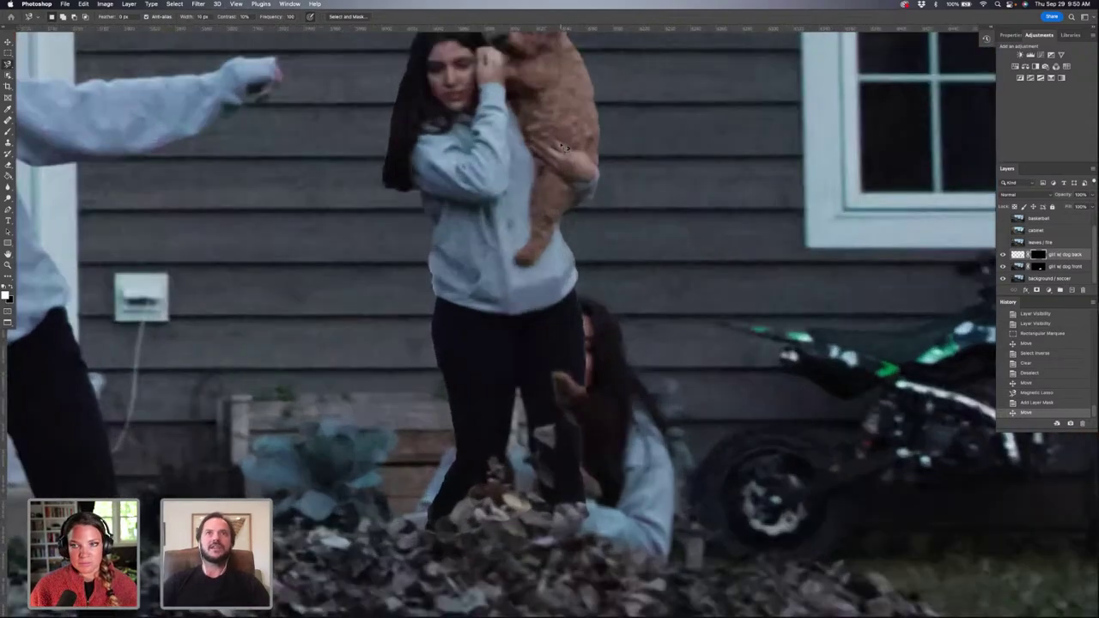
scroll(564, 148, "up", 3)
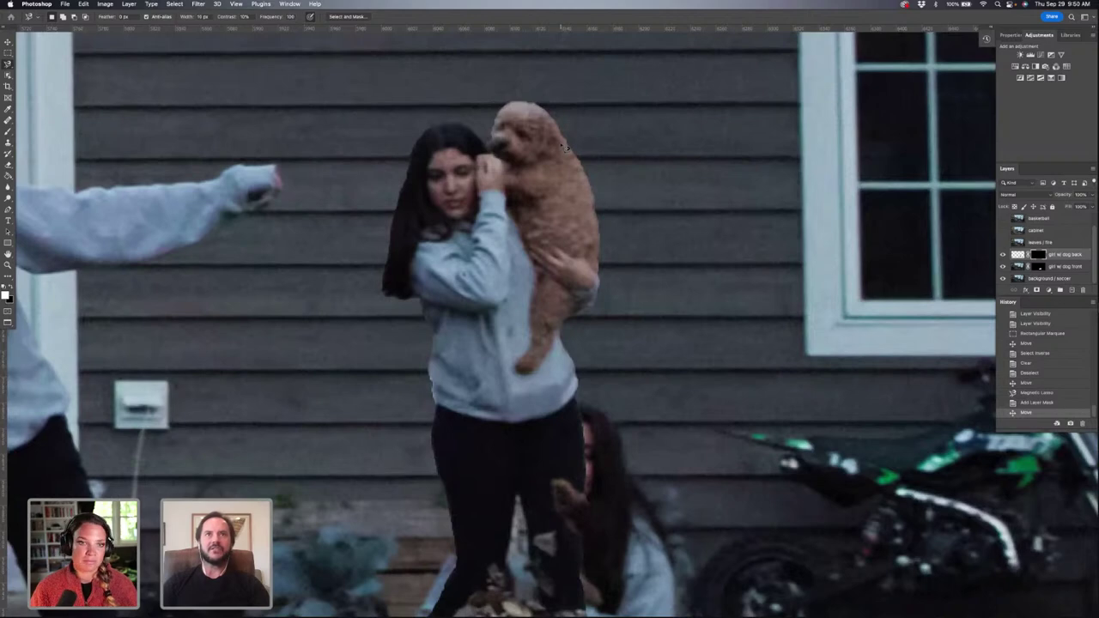
scroll(564, 148, "down", 1)
scroll(565, 148, "left", 2)
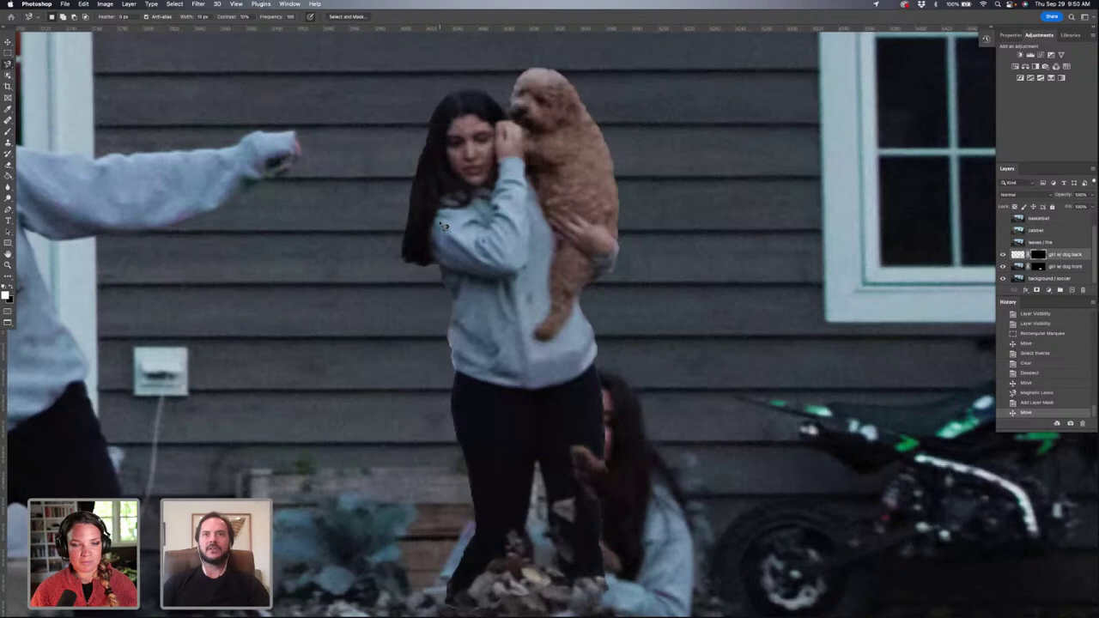
left_click(1002, 255)
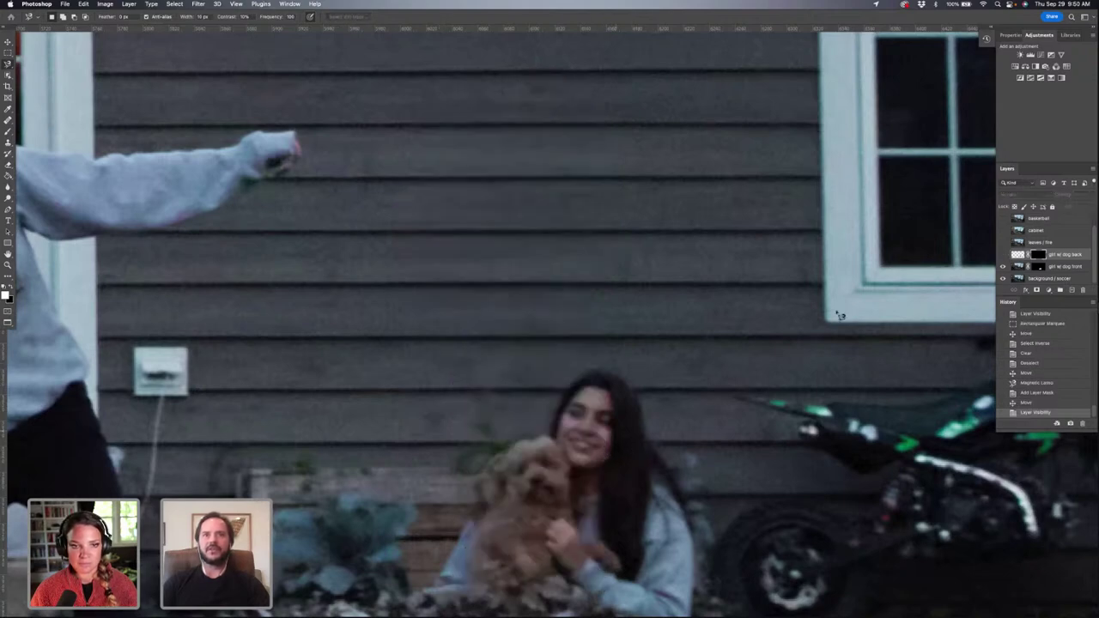
left_click(1002, 255)
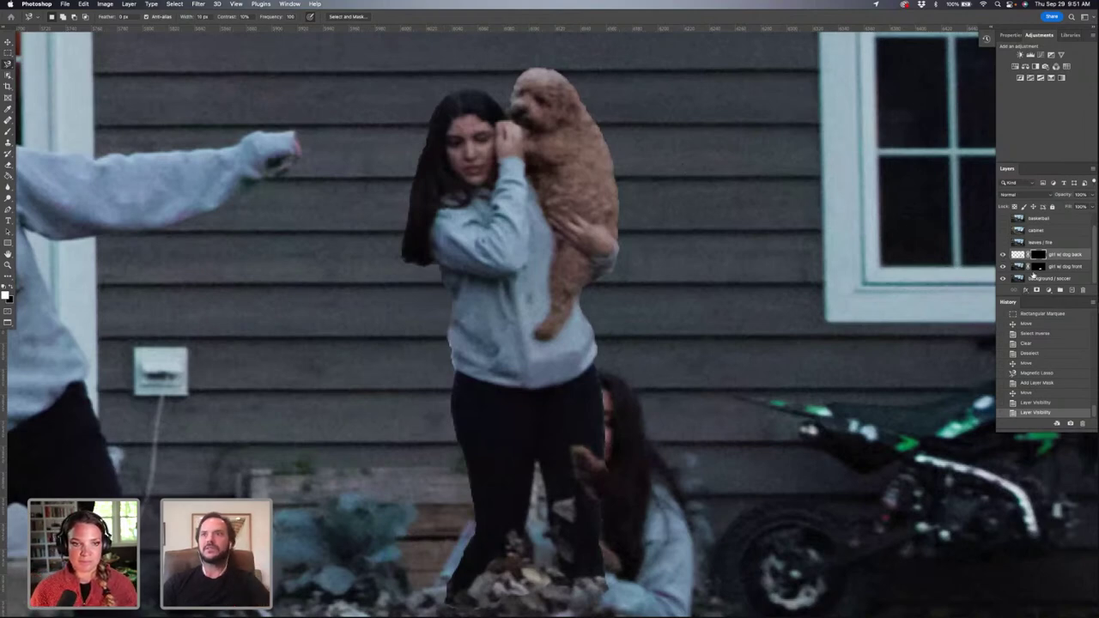
Step: Paint black with a much smaller brush on the "girl w/ dog back" mask to clean the edge beside the girl's waist
left_click(1038, 256)
key("b")
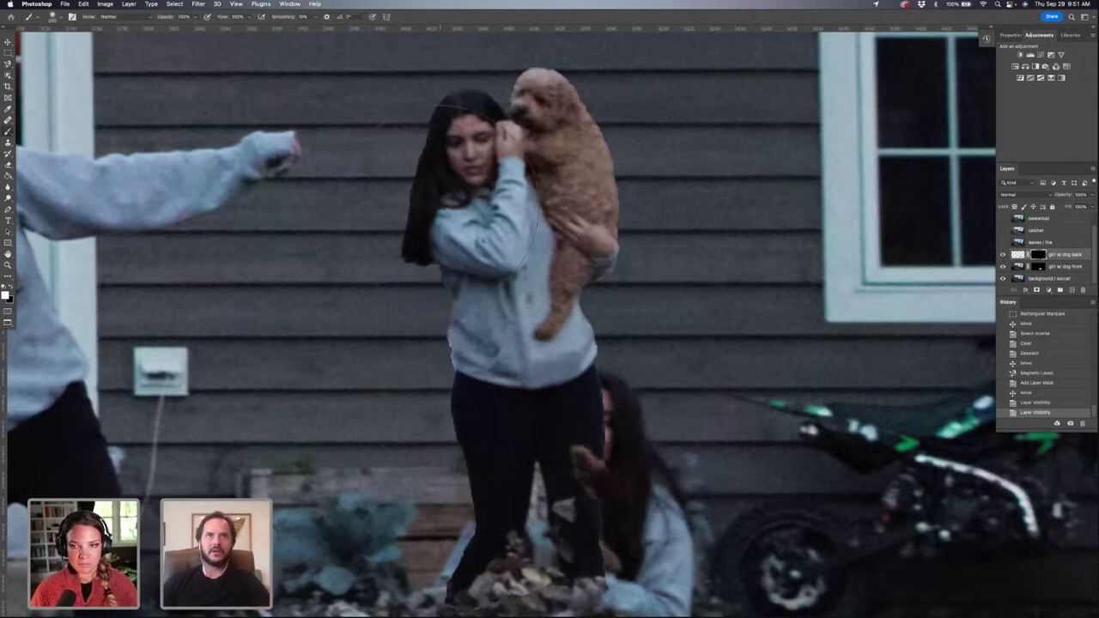
key("bracketleft")
key("bracketleft")
key("bracketleft")
key("bracketleft")
key("bracketleft")
key("bracketleft")
key("bracketleft")
key("bracketleft")
key("bracketleft")
key("bracketleft")
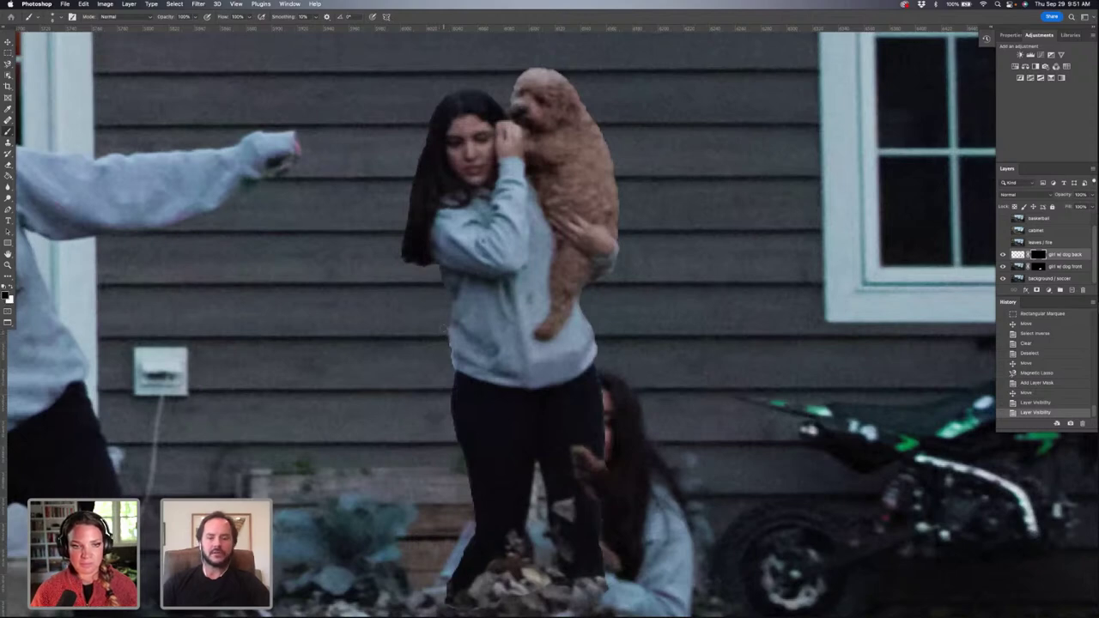
left_click(447, 328)
Step: Paint out the leftover fringe along the outer edge of the standing girl's long hair on the layer mask
key("super+equal")
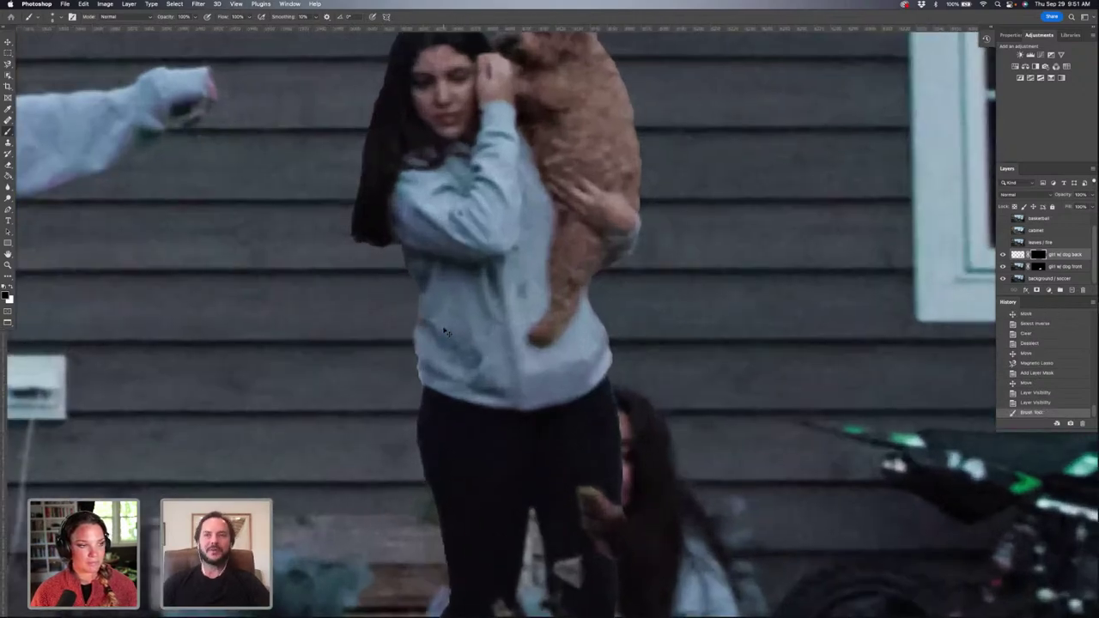
scroll(443, 330, "up", 3)
scroll(443, 331, "left", 2)
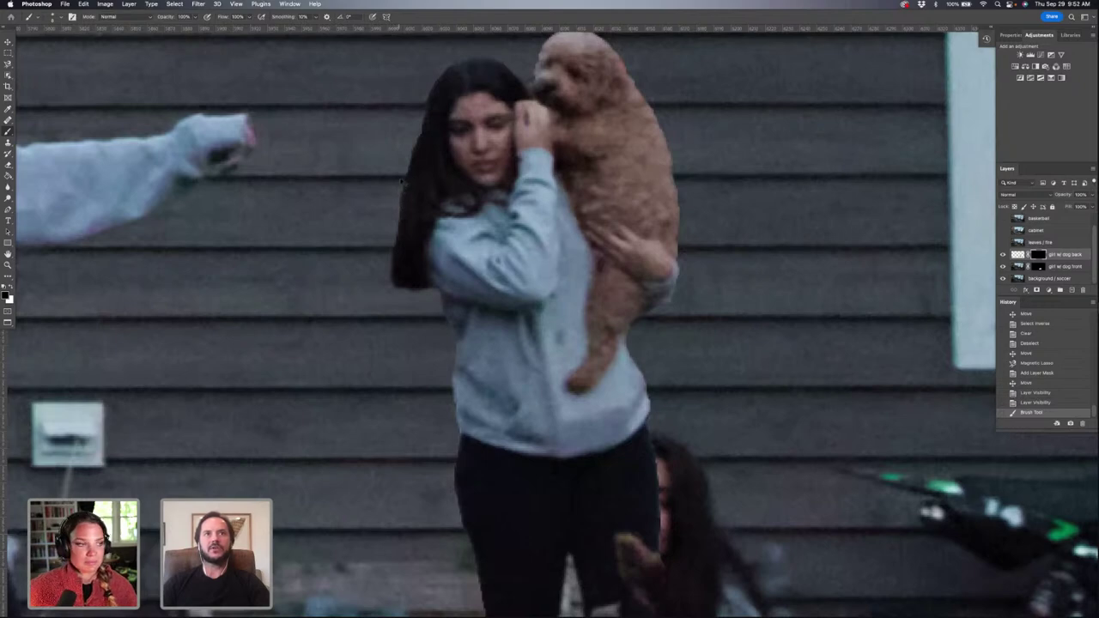
left_click(421, 120)
left_click_drag(421, 120, 403, 202)
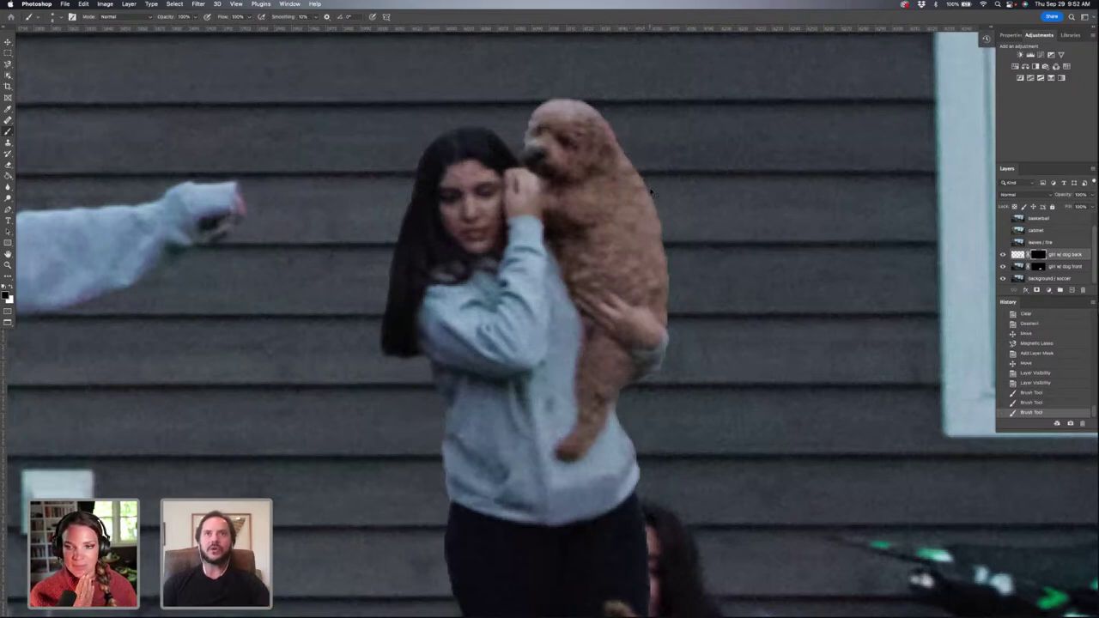
Step: Clean the mask edge along the held dog's back and the girl's sweatshirt hem beneath it
left_click_drag(650, 181, 656, 199)
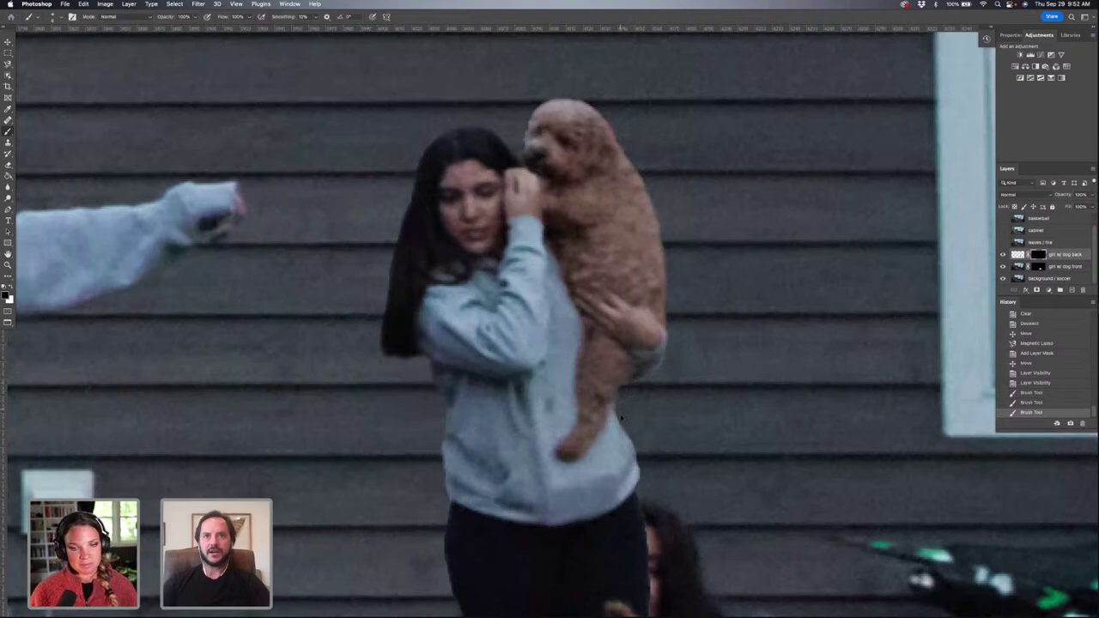
left_click(644, 470)
left_click_drag(644, 470, 646, 410)
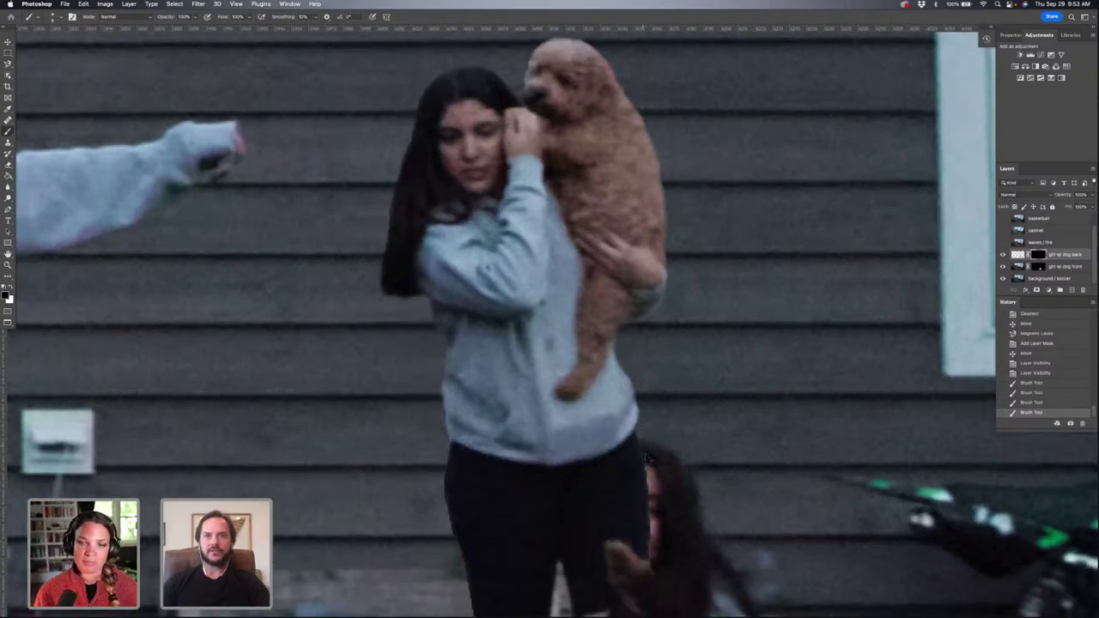
Step: Refine the mask along the standing girl's hip and leg beside the sitting girl, and touch up the edge under her hair
left_click(653, 472)
left_click_drag(652, 472, 628, 414)
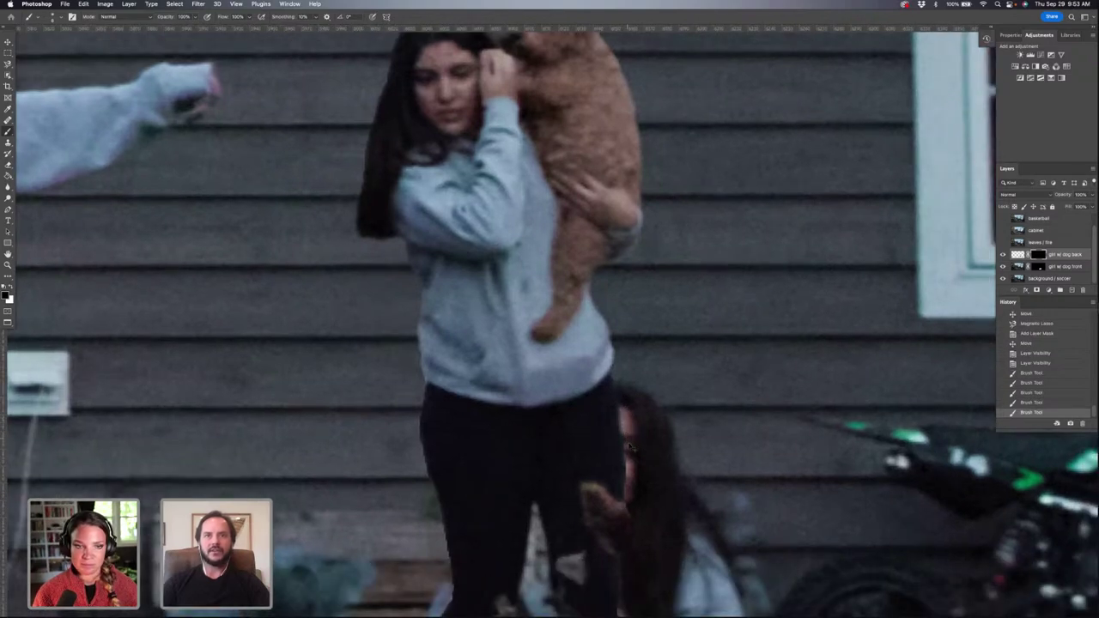
mouse_move(631, 491)
left_mouse_down()
mouse_move(627, 510)
mouse_move(601, 367)
left_mouse_up()
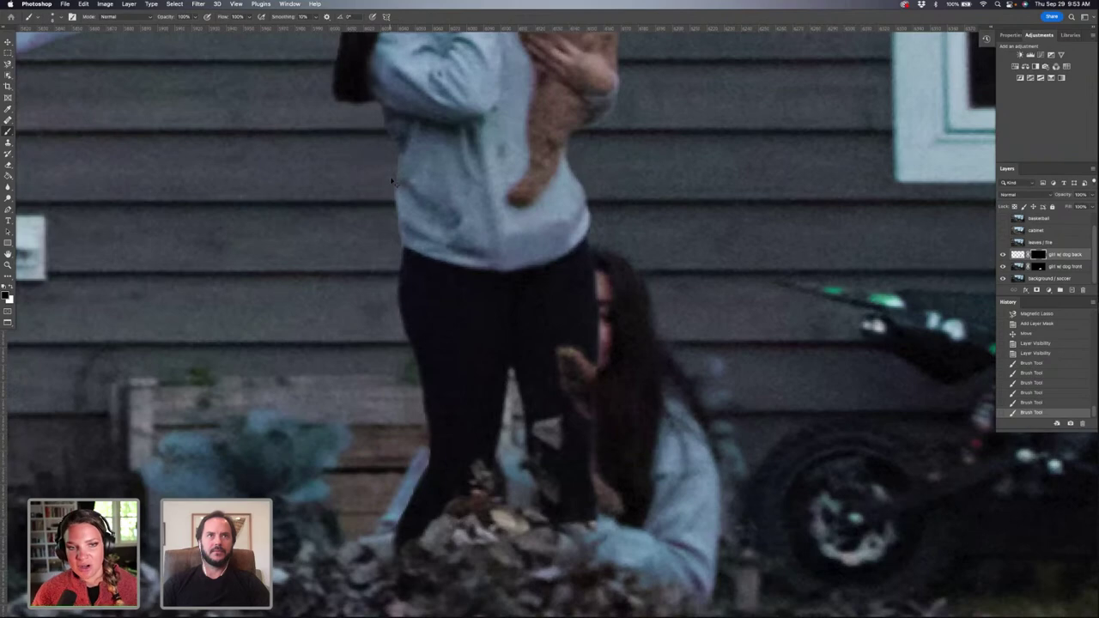
left_click(378, 110)
key("super+0")
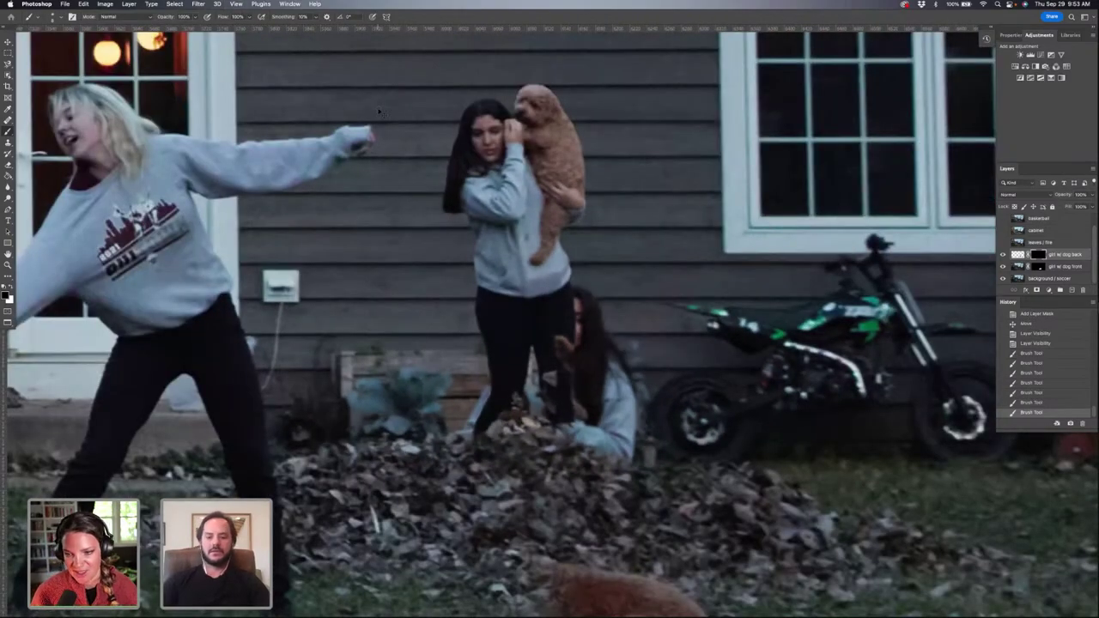
key("super+minus")
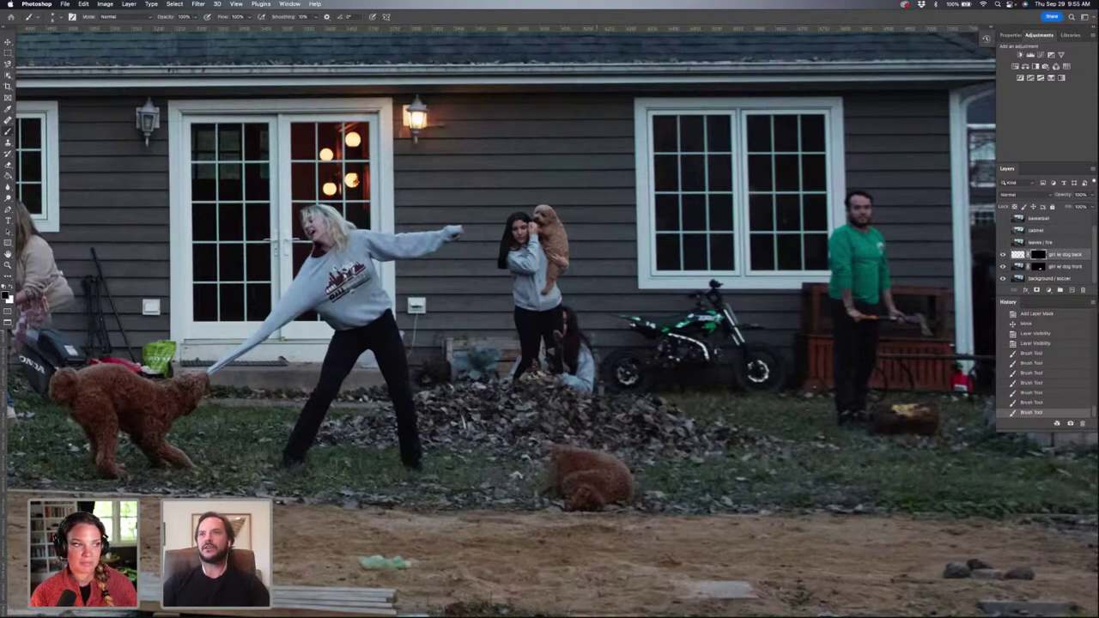
Step: Show the "leaves / fire" layer and auto-align it with the three layers below down to "background / soccer" using the Auto projection
left_click(1002, 243)
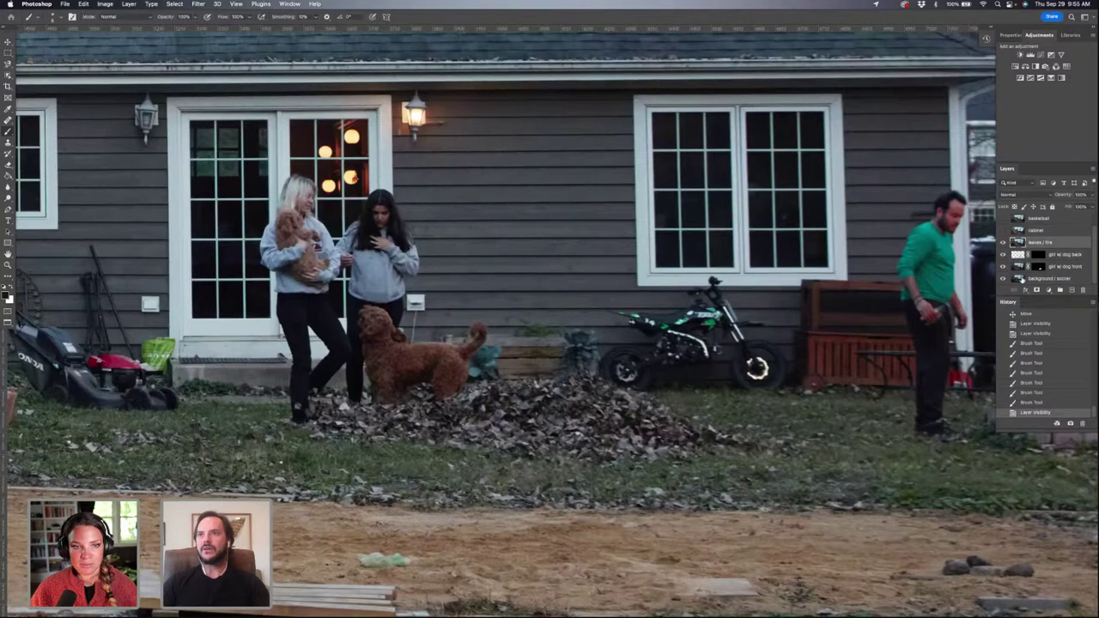
left_click(1043, 278, "shift")
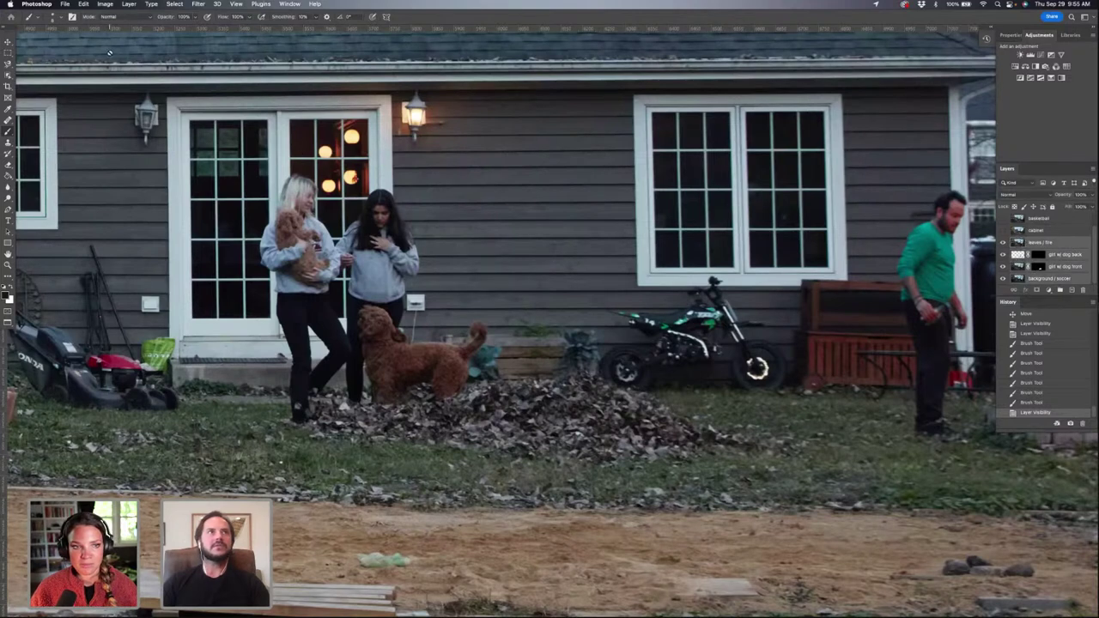
left_click(82, 4)
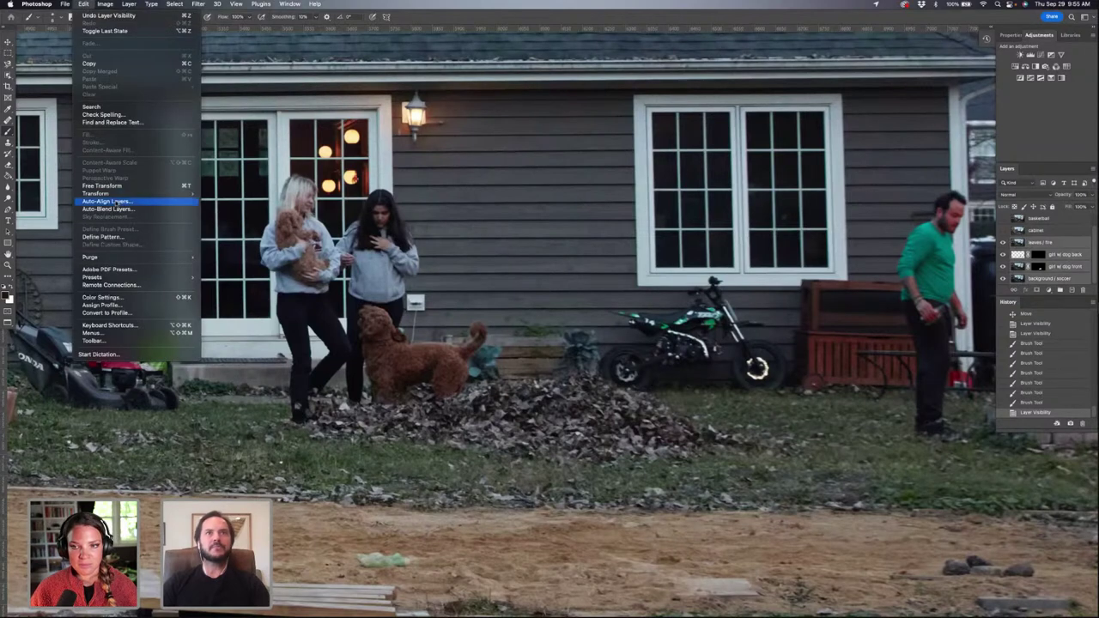
left_click(108, 200)
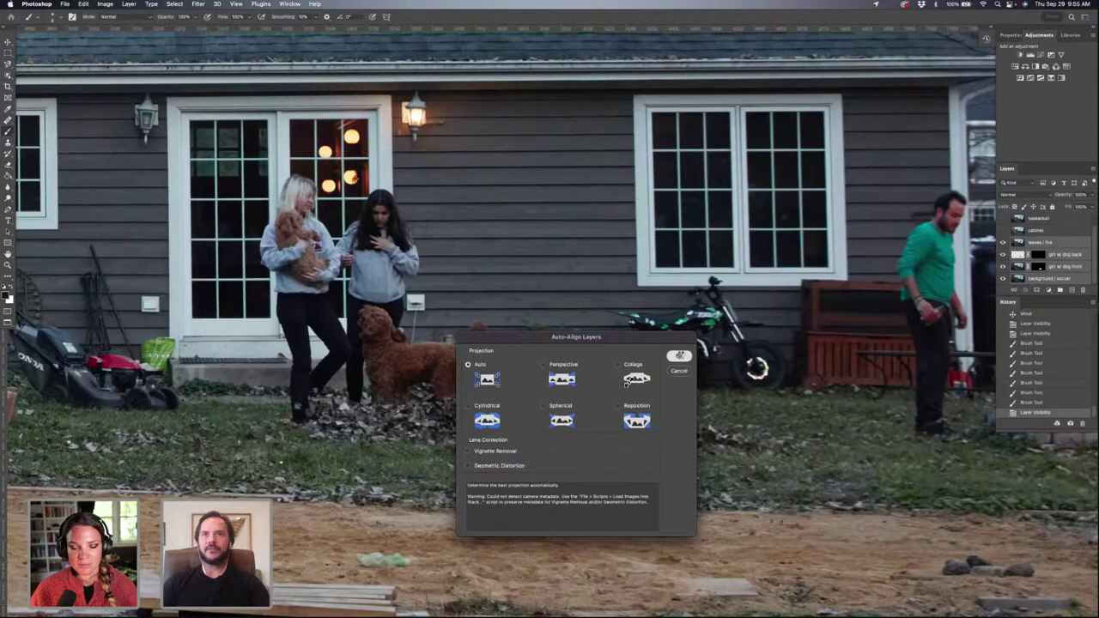
left_click(679, 355)
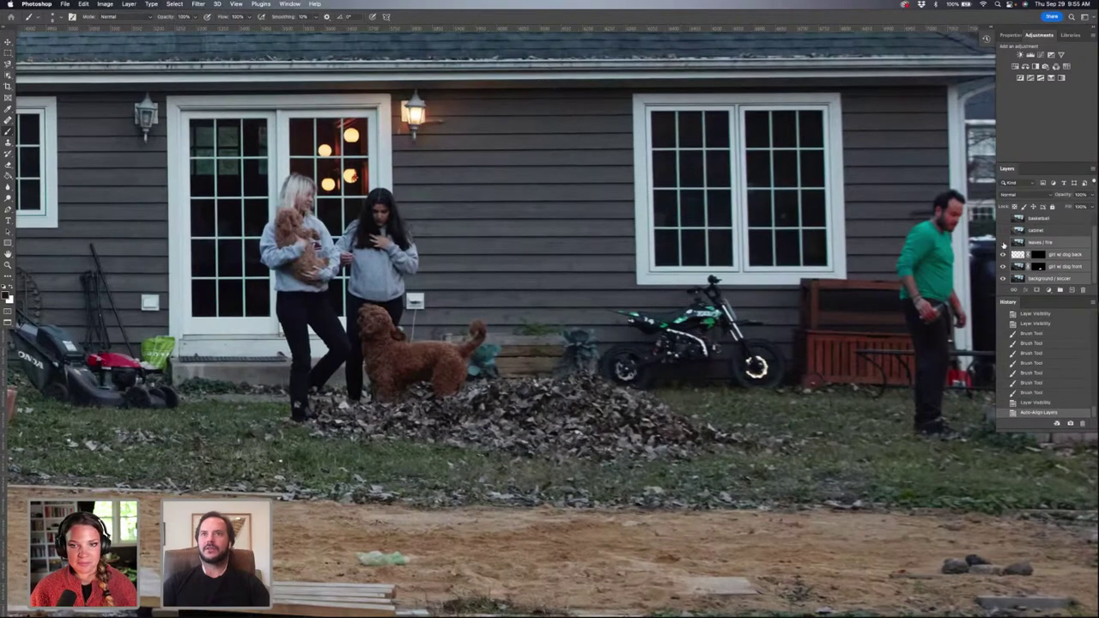
Step: Compare the composite with and without the "leaves / fire" layer to check its alignment, then inspect the leaf pile, man and fire
left_click(1002, 243)
left_click(1003, 243)
left_click(1002, 243)
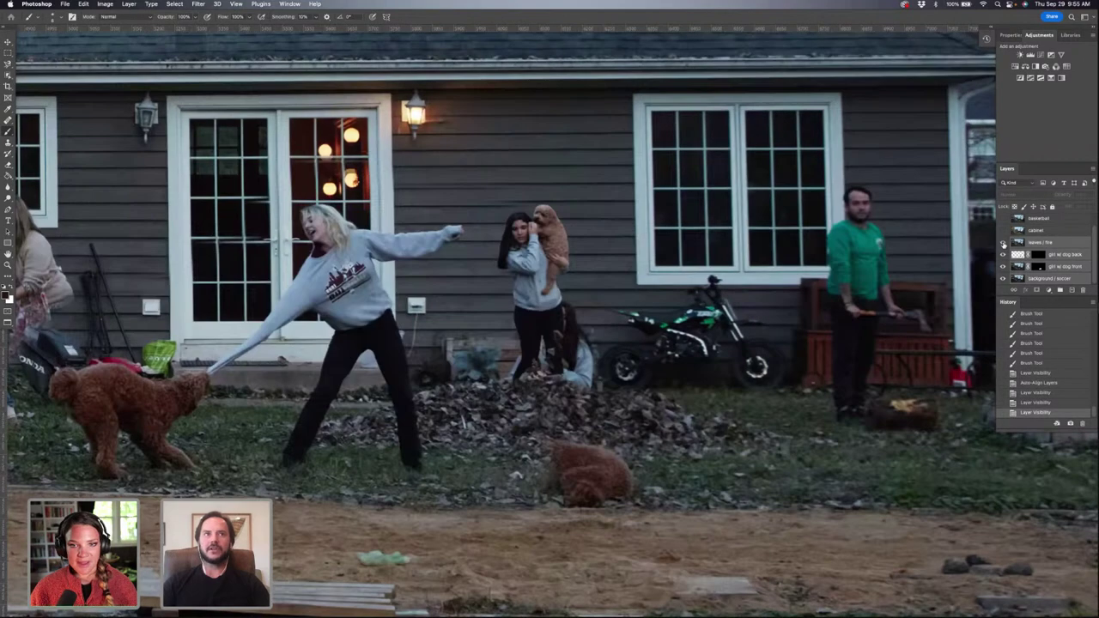
left_click(1003, 243)
scroll(762, 230, "up", 4)
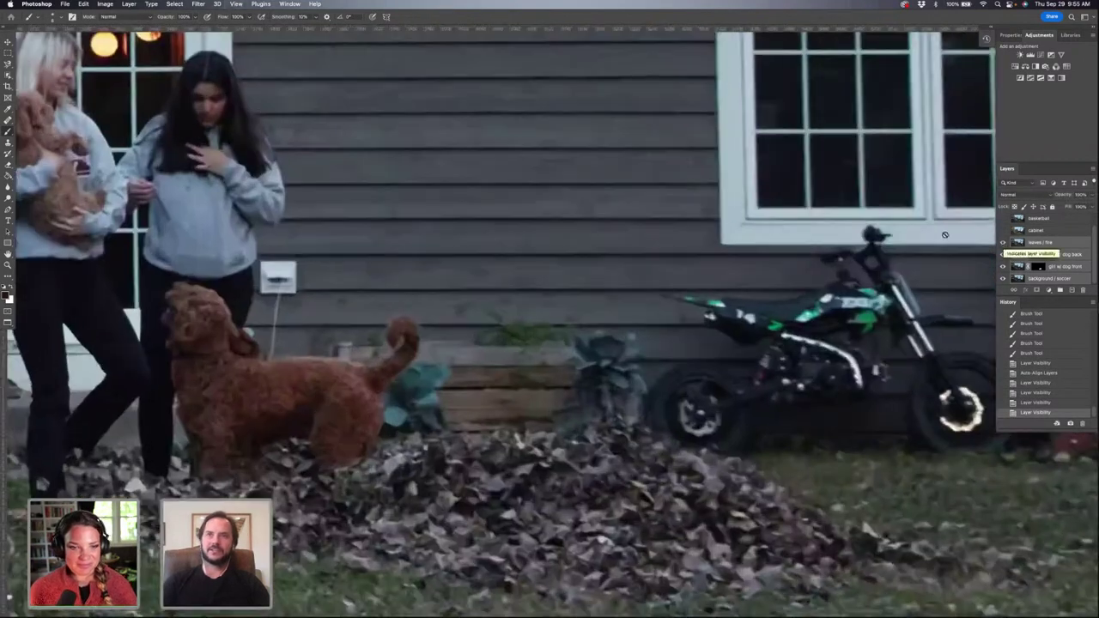
scroll(762, 230, "right", 3)
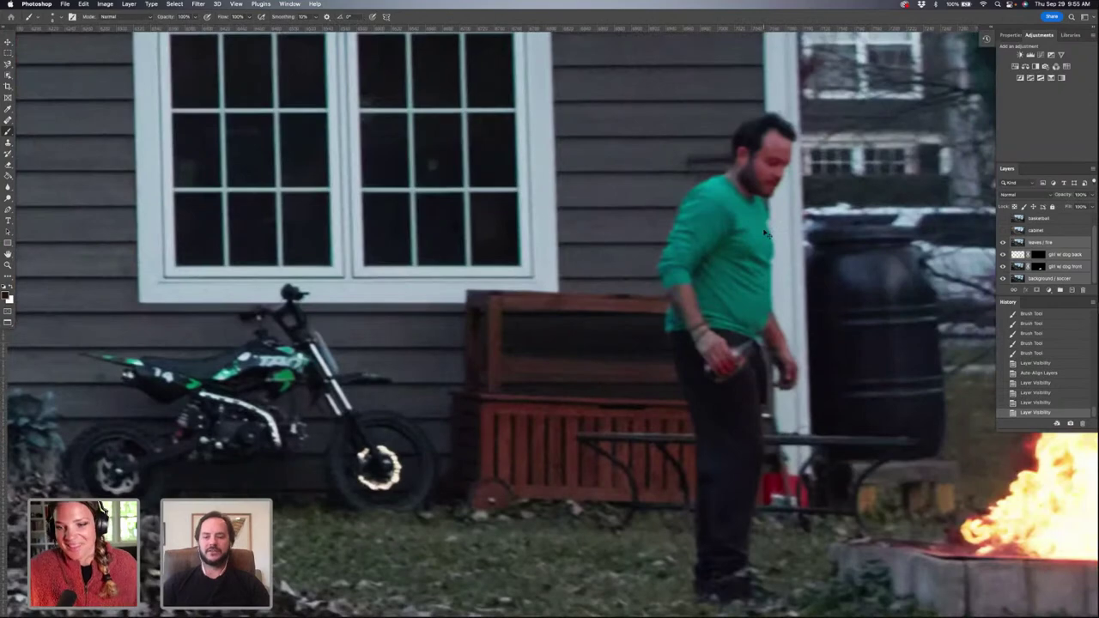
scroll(762, 230, "down", 4)
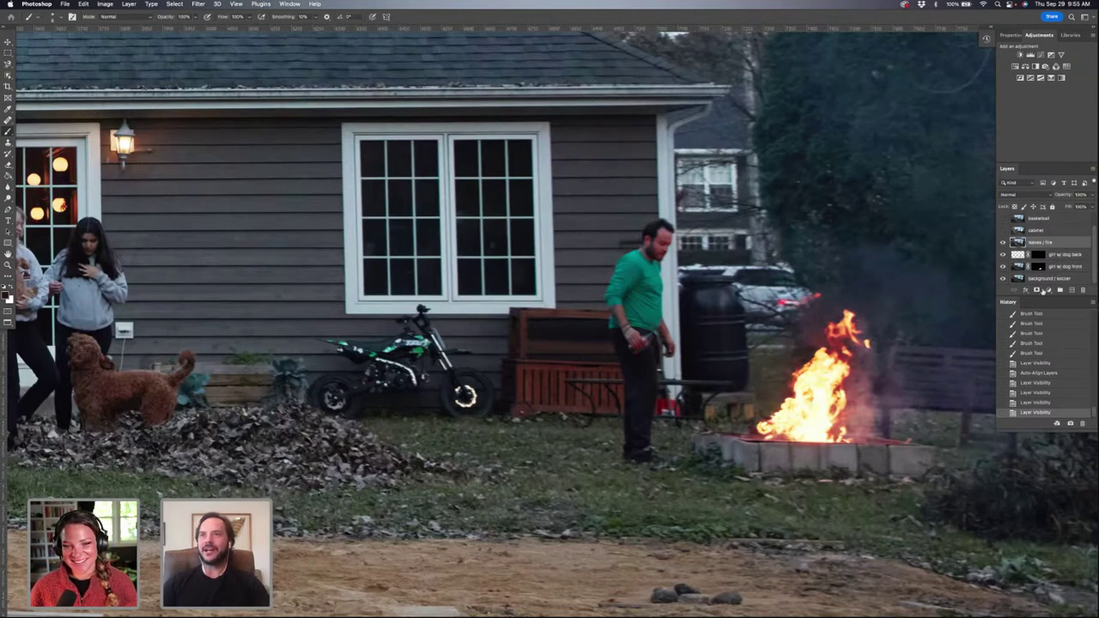
Step: Add a Hide All layer mask to the "leaves / fire" layer
left_click(1018, 254)
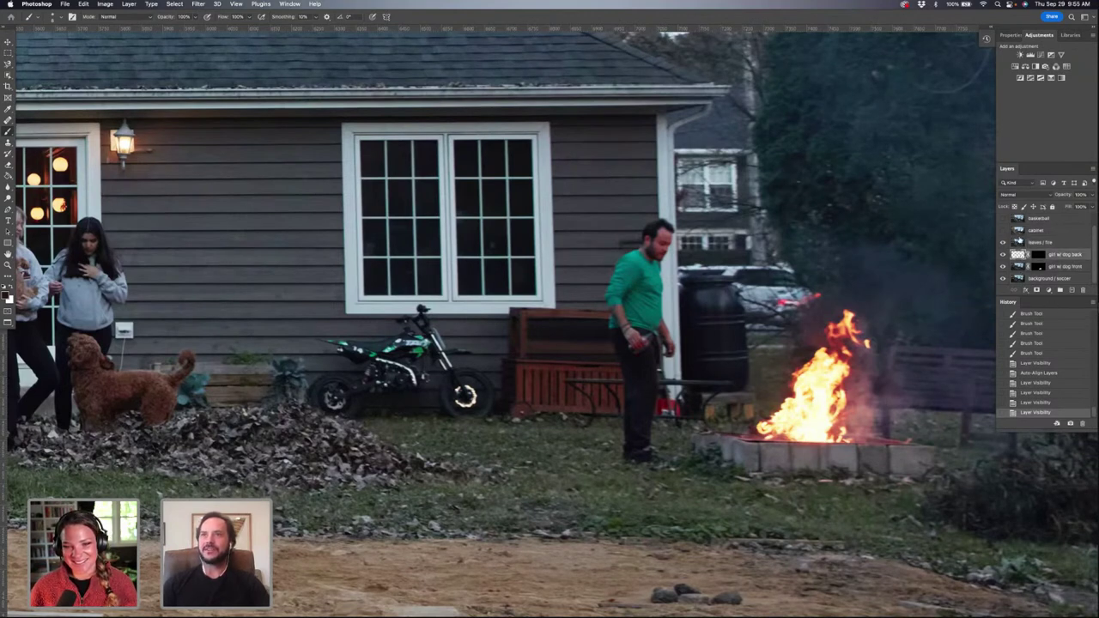
left_click(1018, 244)
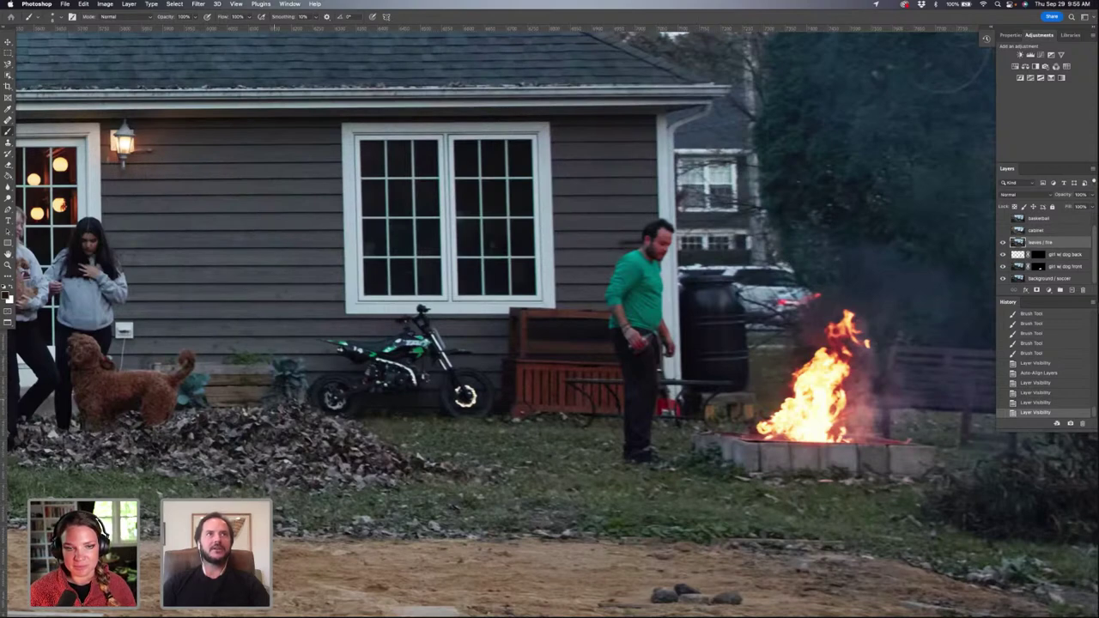
left_click(104, 5)
mouse_move(128, 4)
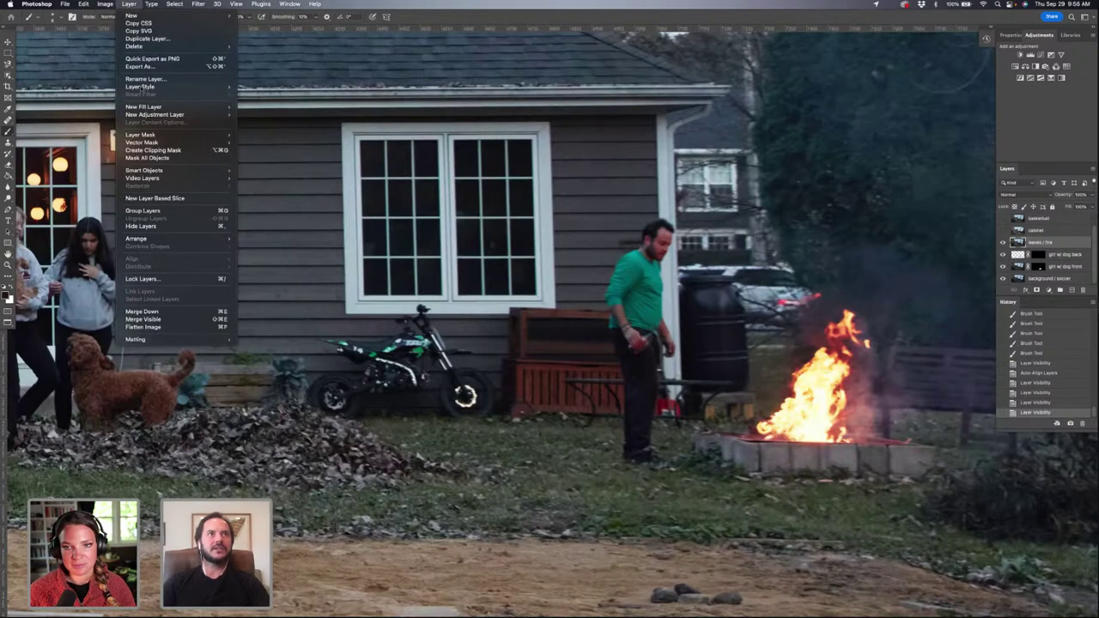
mouse_move(171, 136)
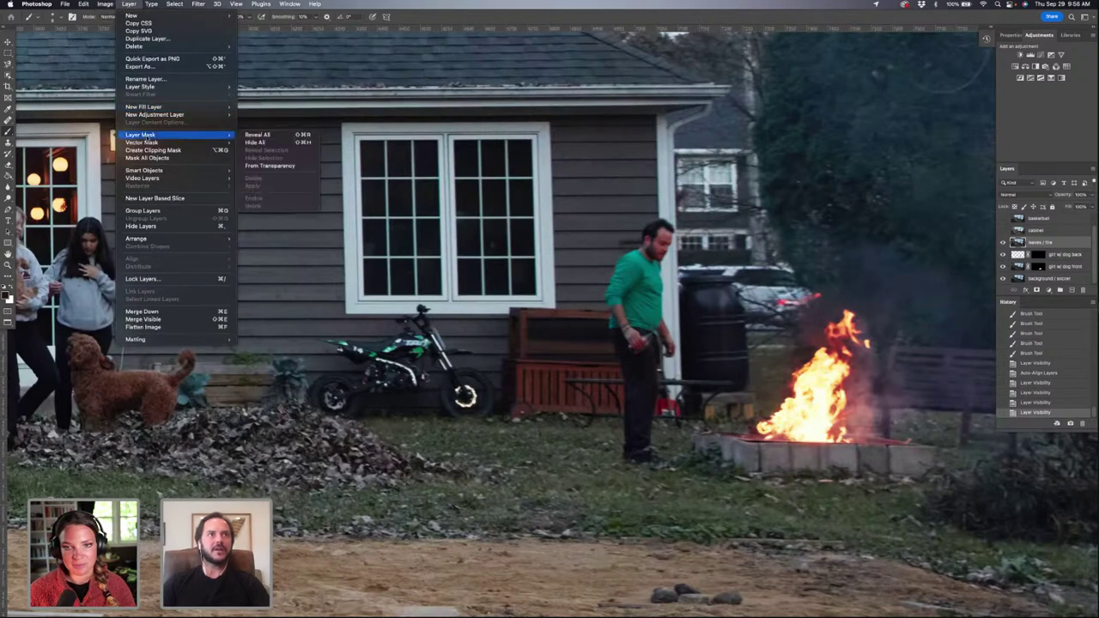
left_click(258, 142)
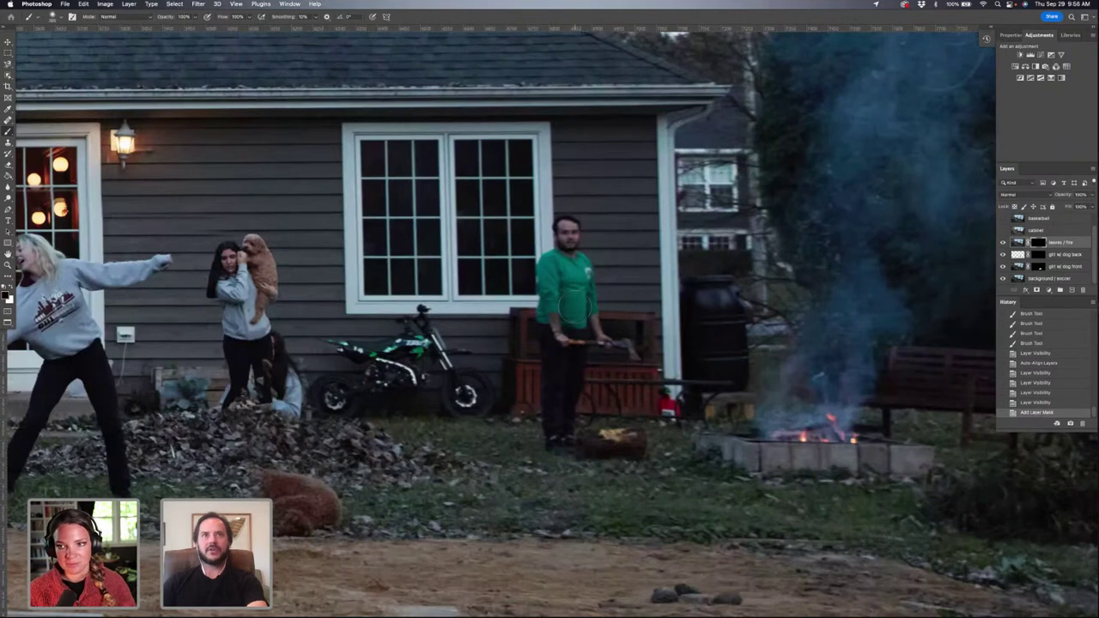
Step: Paint white on the "leaves / fire" mask to reveal the man looking toward the fire and the burning fire pit, covering his other pose
key("x")
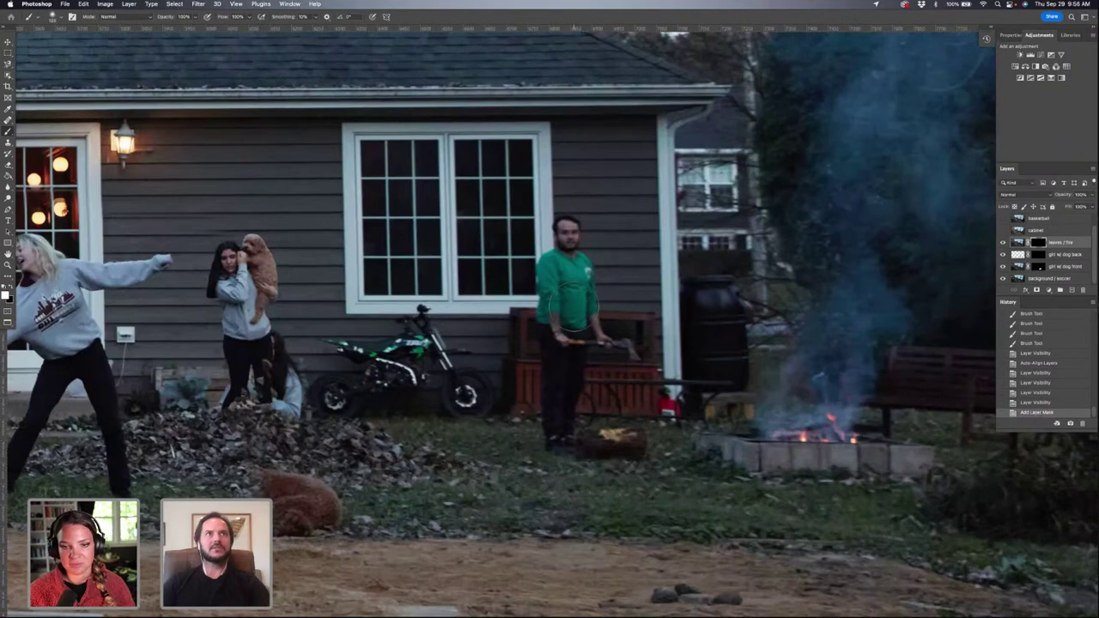
mouse_move(566, 299)
left_mouse_down()
mouse_move(613, 275)
mouse_move(554, 249)
mouse_move(524, 283)
left_mouse_up()
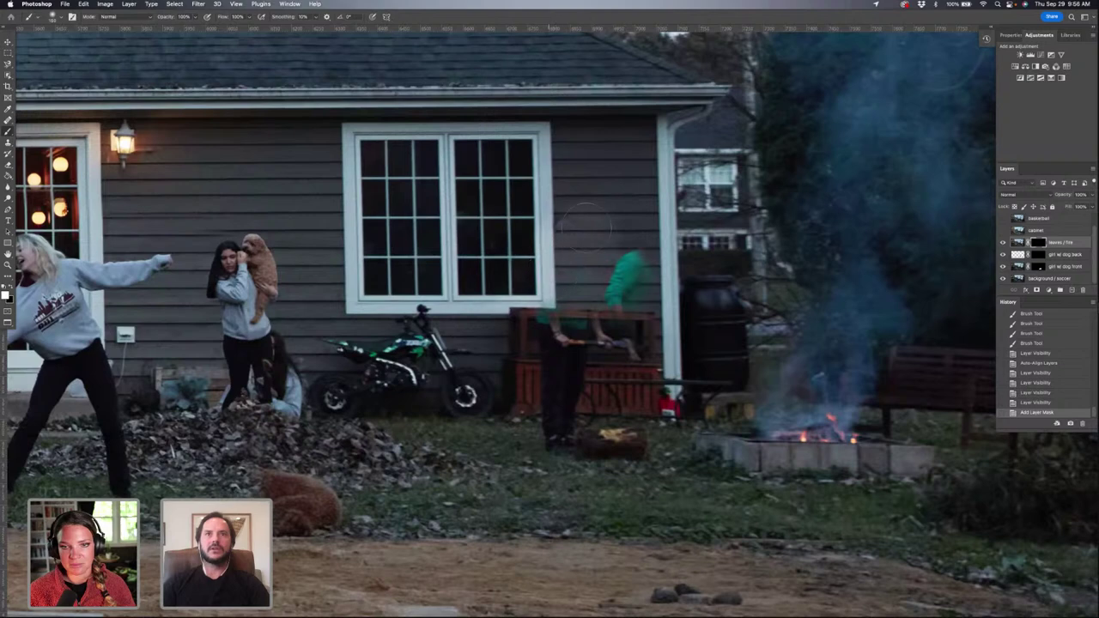
mouse_move(630, 240)
left_mouse_down()
mouse_move(666, 277)
mouse_move(676, 272)
mouse_move(626, 316)
mouse_move(550, 341)
mouse_move(519, 330)
mouse_move(529, 321)
mouse_move(539, 379)
mouse_move(614, 341)
mouse_move(584, 373)
mouse_move(608, 312)
mouse_move(541, 371)
mouse_move(574, 369)
mouse_move(544, 408)
mouse_move(560, 434)
mouse_move(662, 428)
mouse_move(649, 415)
mouse_move(638, 350)
mouse_move(669, 369)
left_mouse_up()
mouse_move(695, 416)
left_mouse_down()
mouse_move(777, 402)
mouse_move(824, 369)
mouse_move(809, 432)
mouse_move(760, 430)
mouse_move(726, 391)
mouse_move(803, 374)
mouse_move(897, 277)
mouse_move(836, 386)
mouse_move(867, 404)
mouse_move(875, 433)
mouse_move(905, 430)
left_mouse_up()
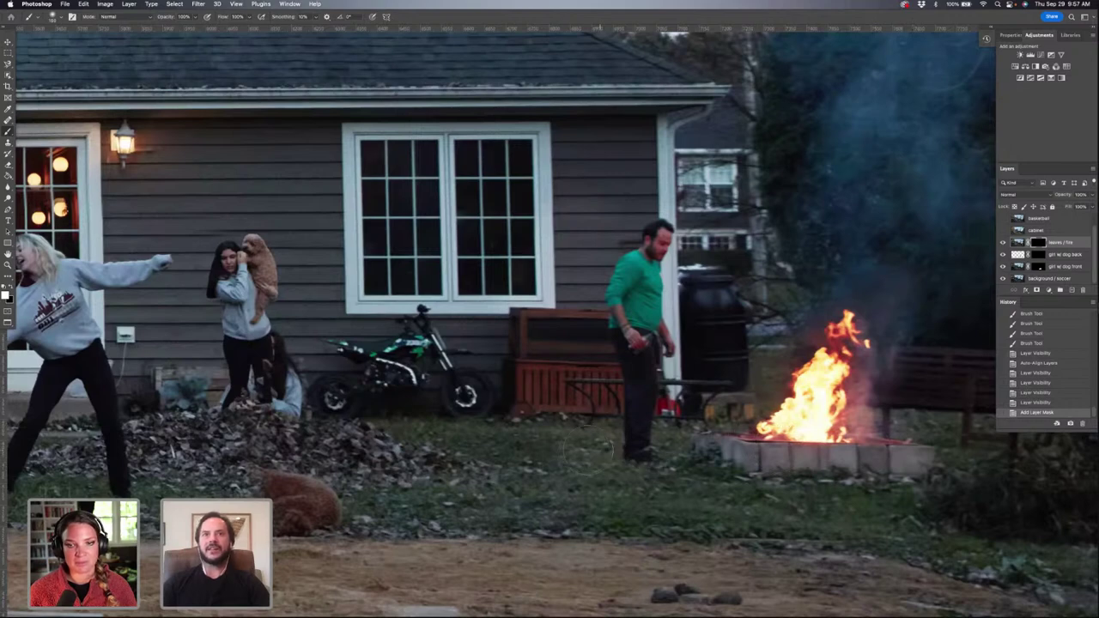
left_click(932, 447)
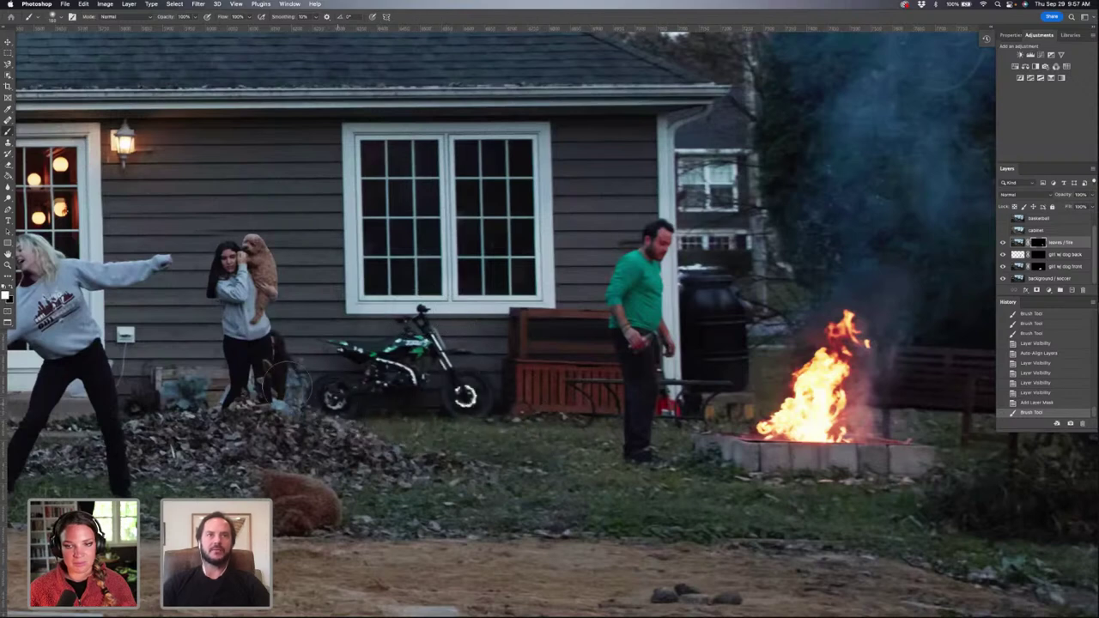
Step: Paint white over the girl sitting behind the leaf pile to replace her with the wooden planter and plants
mouse_move(287, 382)
left_mouse_down()
mouse_move(273, 395)
mouse_move(262, 365)
mouse_move(266, 390)
mouse_move(291, 349)
mouse_move(239, 395)
mouse_move(257, 425)
mouse_move(236, 378)
mouse_move(253, 422)
mouse_move(218, 382)
left_mouse_up()
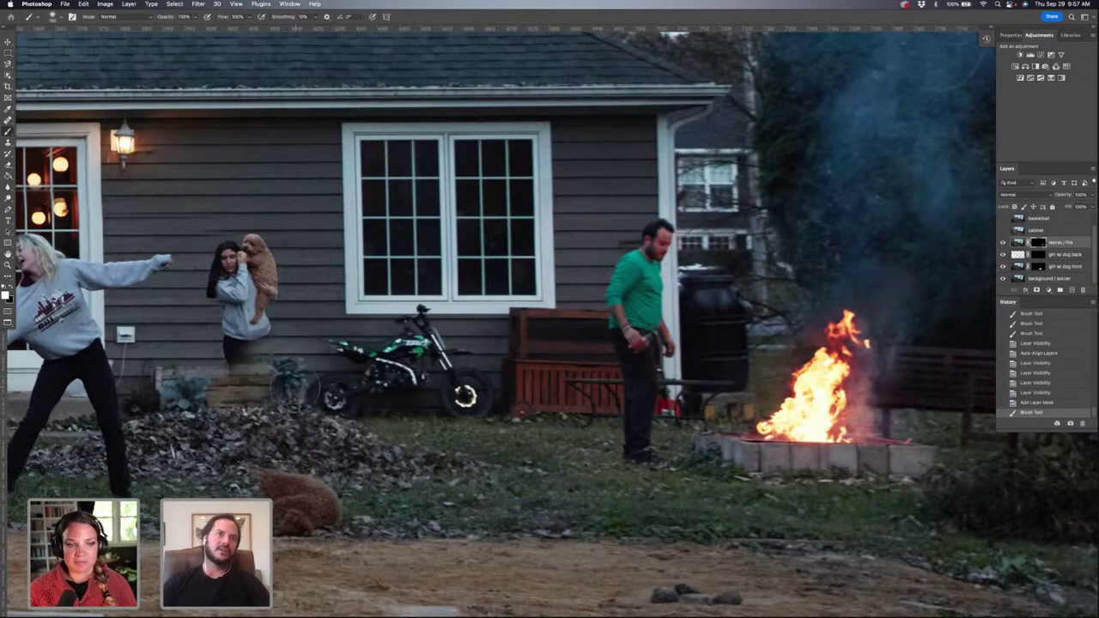
left_click_drag(320, 378, 319, 392)
scroll(549, 343, "down", 3)
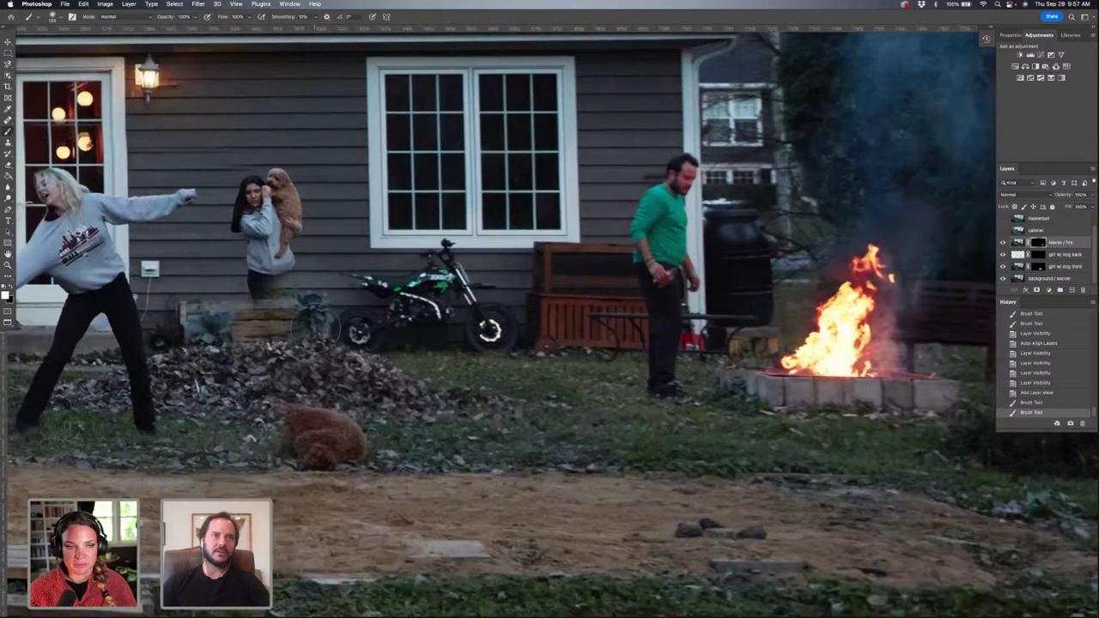
mouse_move(318, 325)
left_mouse_down()
mouse_move(309, 319)
mouse_move(320, 326)
left_mouse_up()
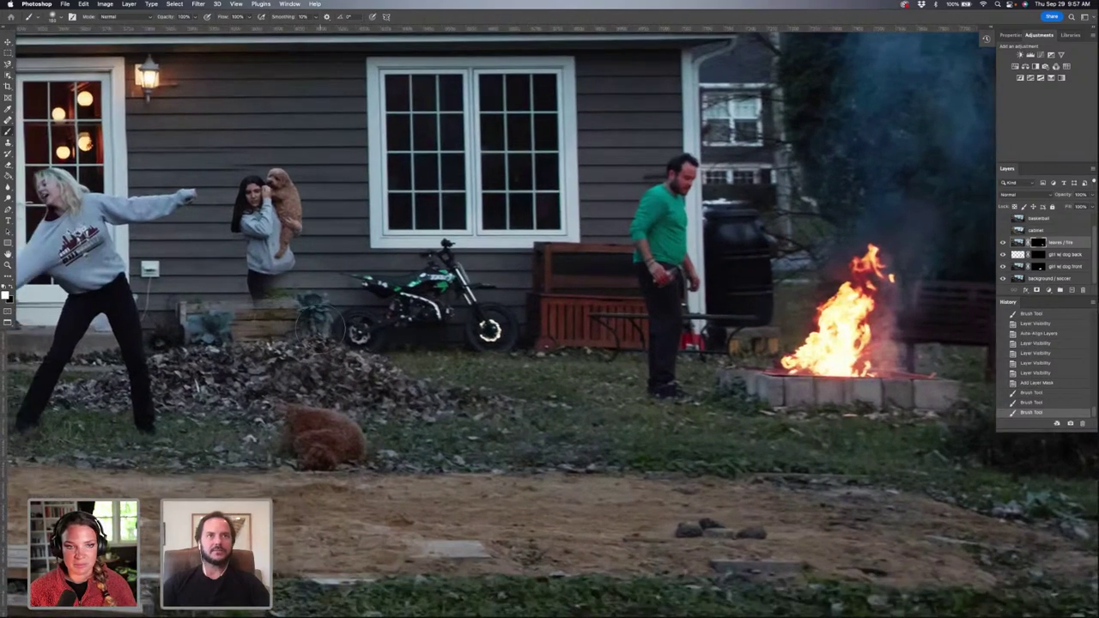
Step: Paint white over the curled-up dog on the lawn and across the grass toward the man and motorbike to reveal the clean ground
mouse_move(314, 419)
left_mouse_down()
mouse_move(300, 407)
mouse_move(326, 433)
mouse_move(361, 442)
mouse_move(283, 460)
mouse_move(258, 425)
left_mouse_up()
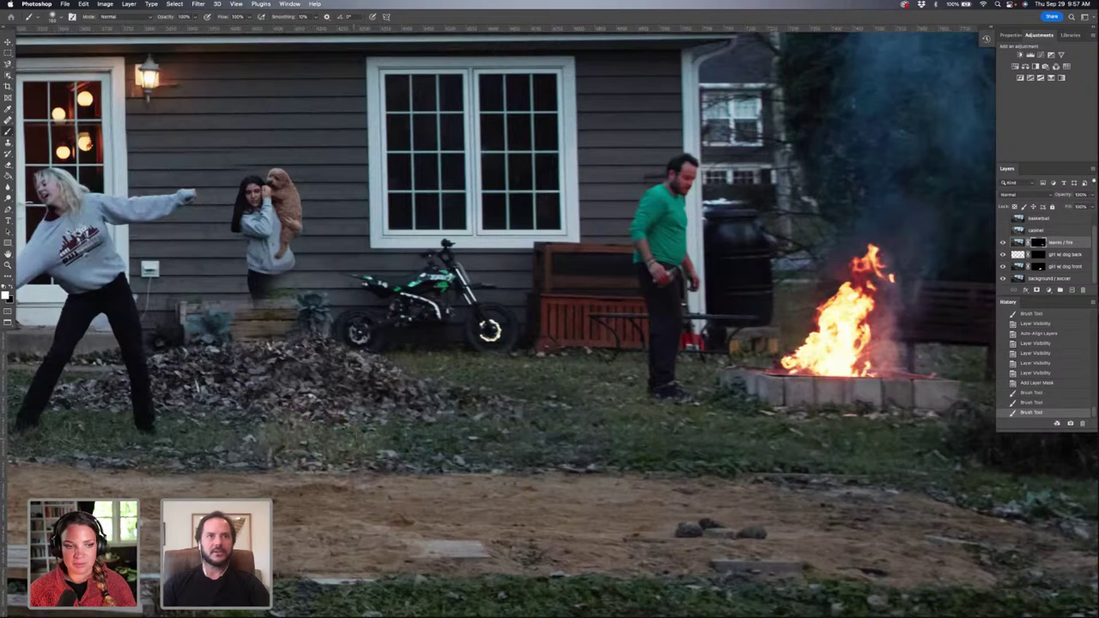
mouse_move(464, 429)
left_mouse_down()
mouse_move(326, 373)
mouse_move(498, 408)
left_mouse_up()
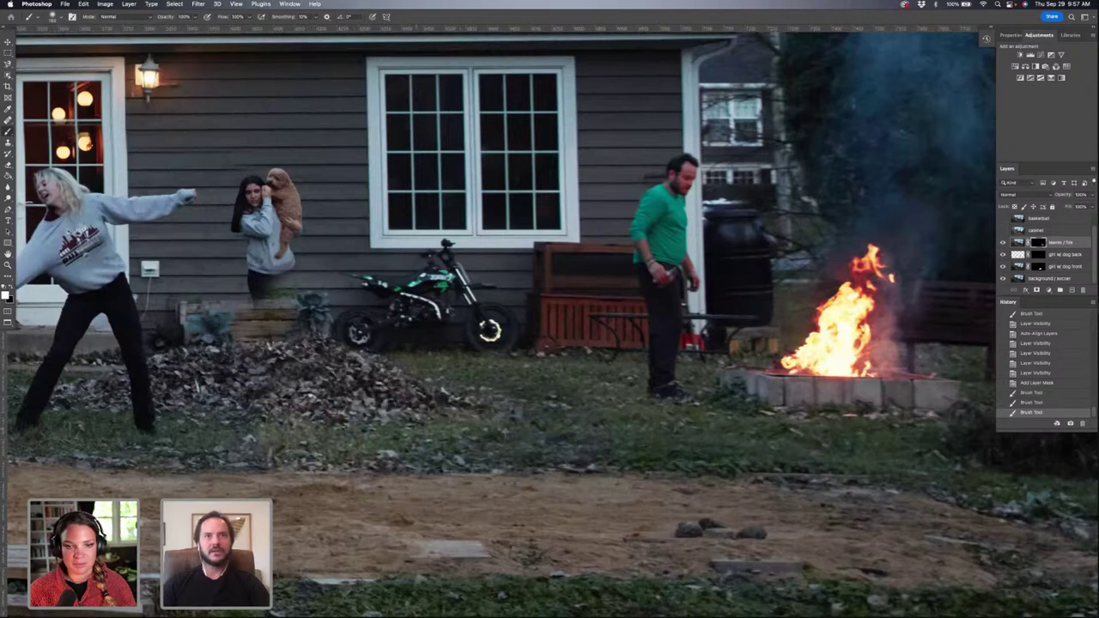
mouse_move(438, 455)
left_mouse_down()
mouse_move(524, 395)
mouse_move(575, 390)
left_mouse_up()
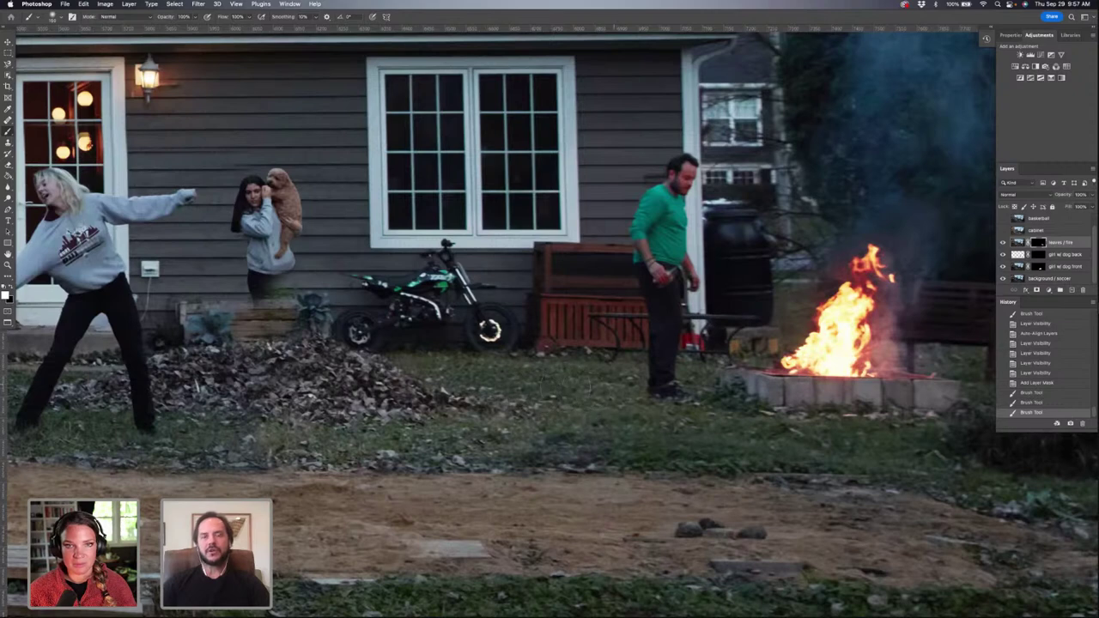
left_click_drag(557, 442, 618, 429)
left_click_drag(618, 430, 678, 433)
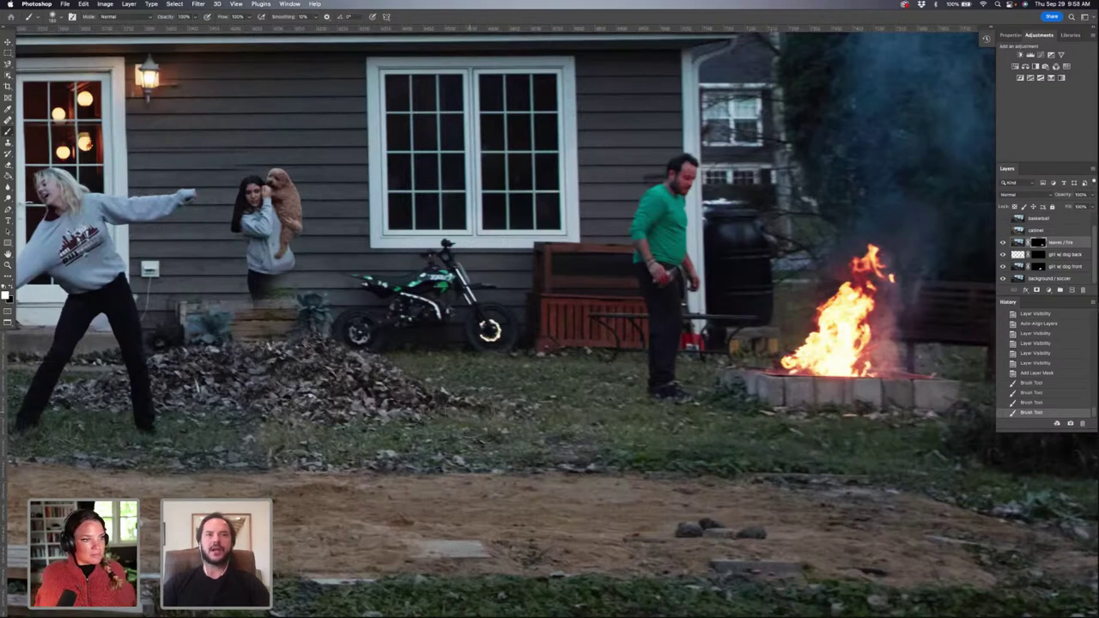
left_click_drag(493, 344, 577, 344)
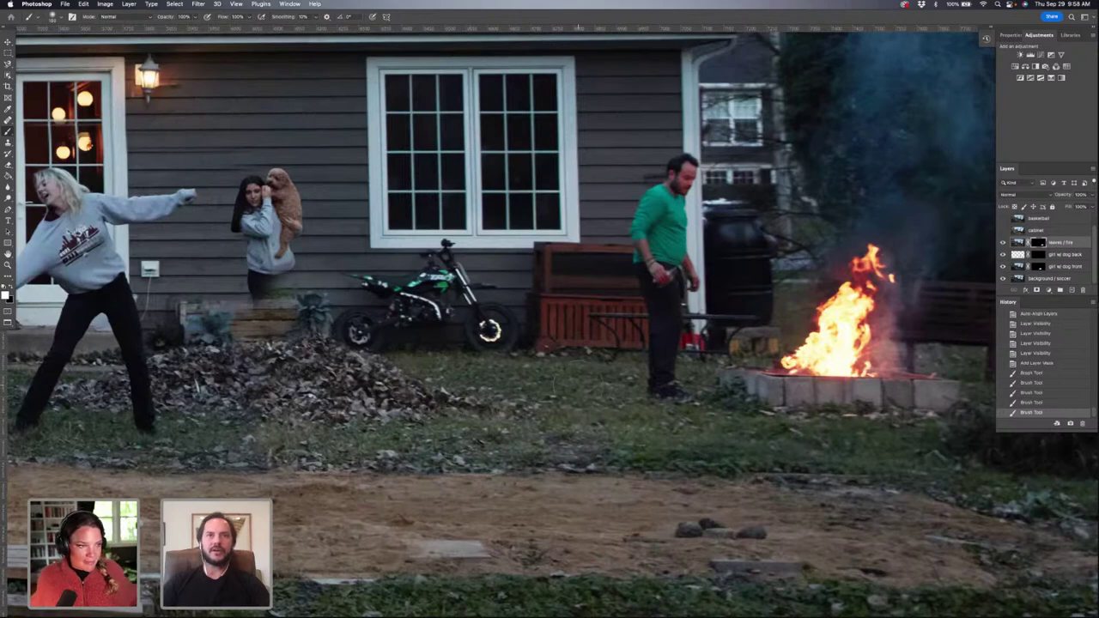
Step: Paint black on the "leaves / fire" mask with a smaller brush to bring back the standing girl's legs in front of the planter
key("super+plus")
key("super+plus")
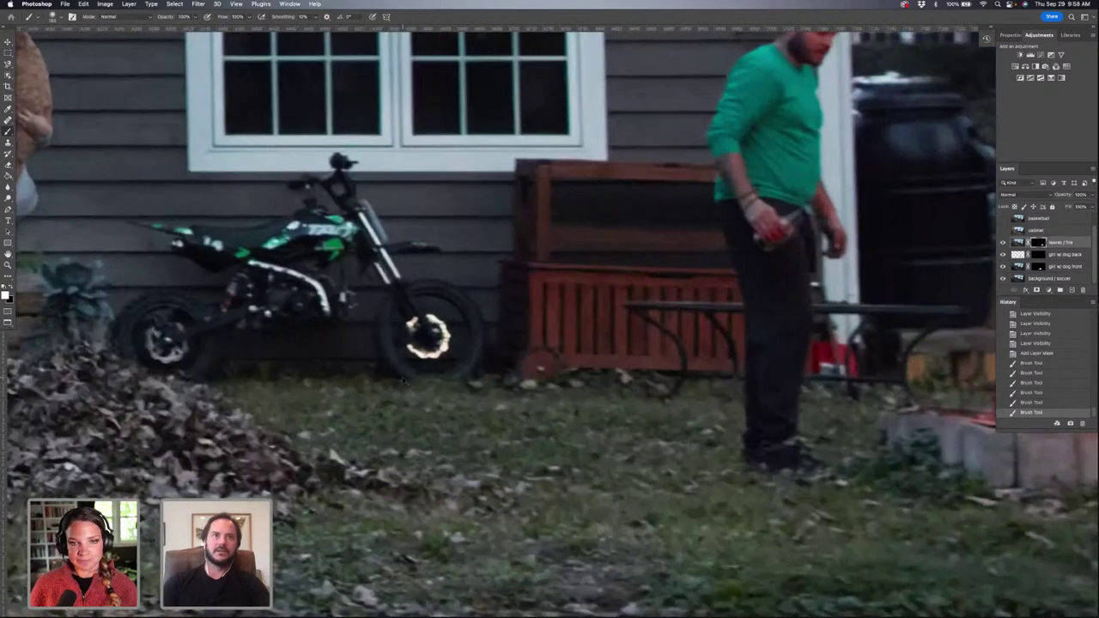
key("super+minus")
scroll(403, 378, "left", 10)
key("super+plus")
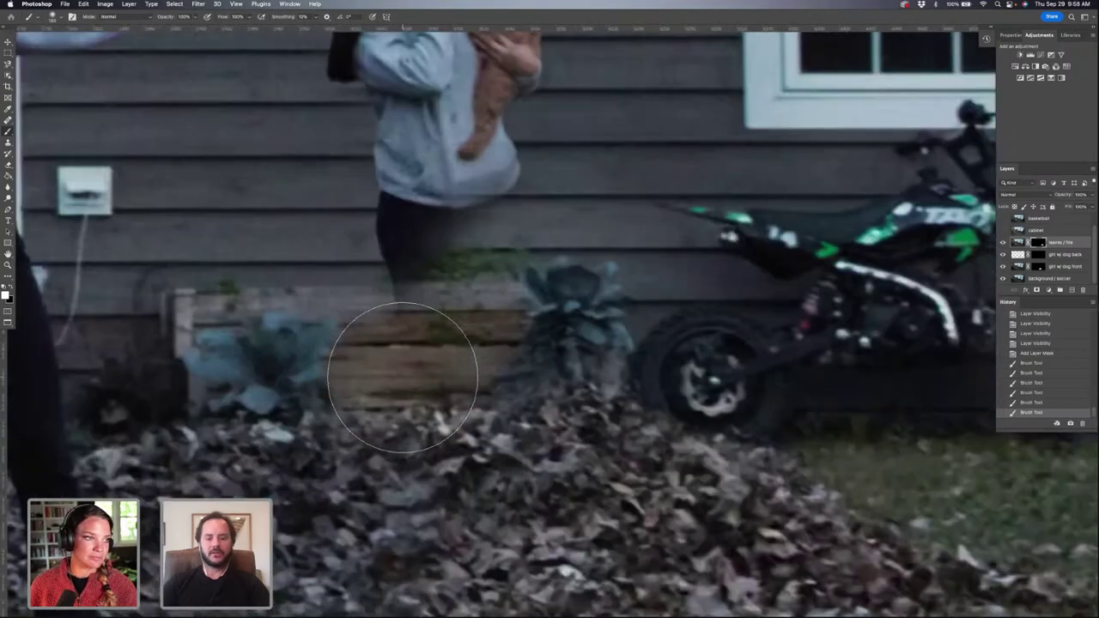
key("bracketleft")
key("bracketleft")
key("bracketleft")
key("bracketleft")
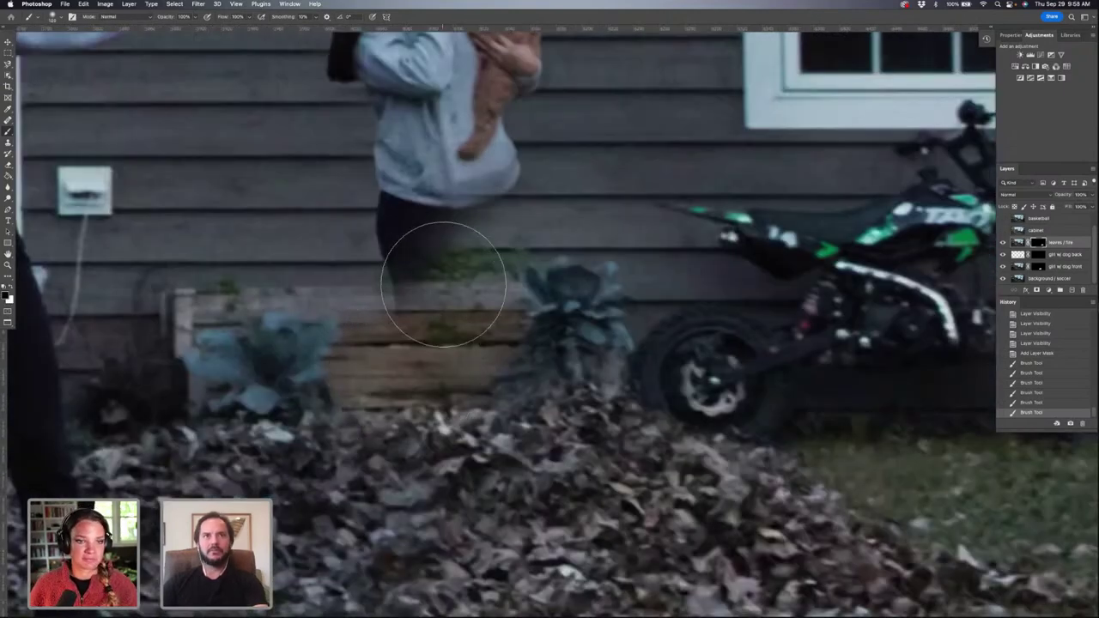
key("bracketleft")
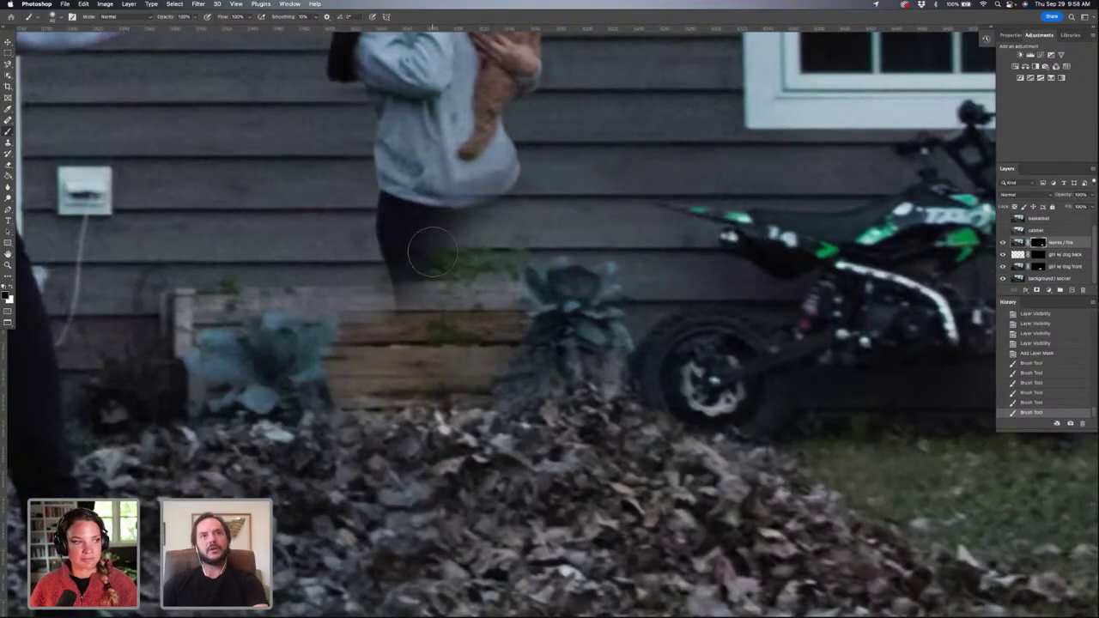
mouse_move(429, 249)
left_mouse_down()
mouse_move(448, 204)
mouse_move(464, 239)
mouse_move(477, 200)
mouse_move(493, 229)
mouse_move(492, 196)
mouse_move(493, 286)
mouse_move(472, 304)
mouse_move(448, 276)
mouse_move(427, 298)
mouse_move(458, 296)
mouse_move(432, 314)
mouse_move(416, 275)
mouse_move(424, 357)
mouse_move(449, 286)
mouse_move(476, 311)
mouse_move(445, 356)
mouse_move(416, 359)
mouse_move(410, 408)
mouse_move(427, 325)
left_mouse_up()
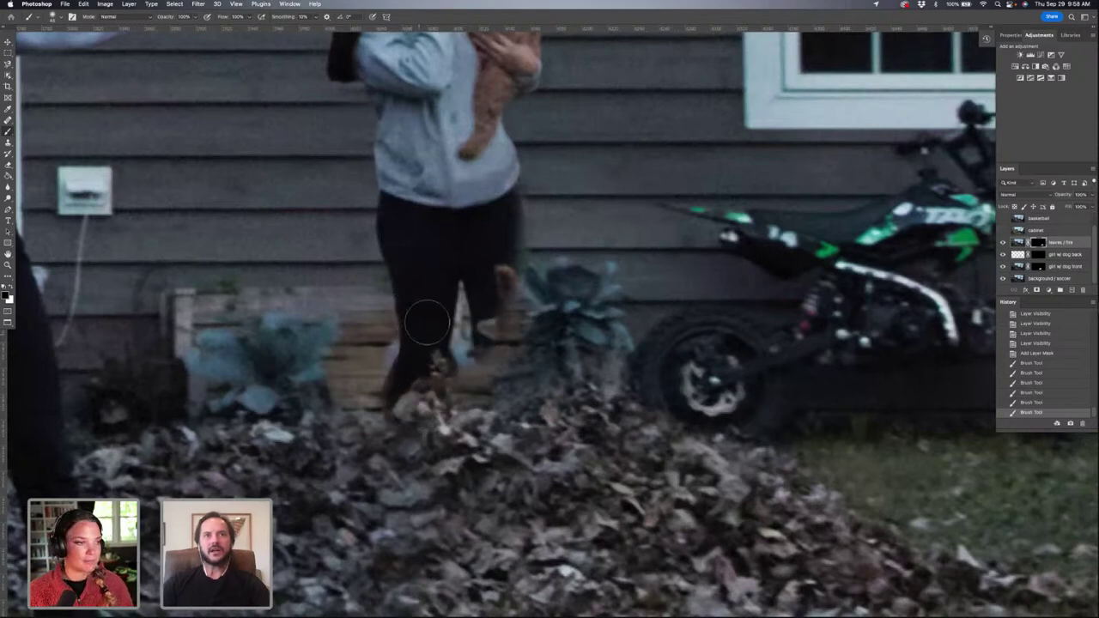
mouse_move(494, 284)
left_mouse_down()
mouse_move(498, 373)
mouse_move(502, 305)
mouse_move(515, 382)
mouse_move(504, 395)
mouse_move(494, 307)
mouse_move(510, 220)
mouse_move(504, 310)
mouse_move(499, 251)
mouse_move(506, 423)
mouse_move(468, 243)
left_mouse_up()
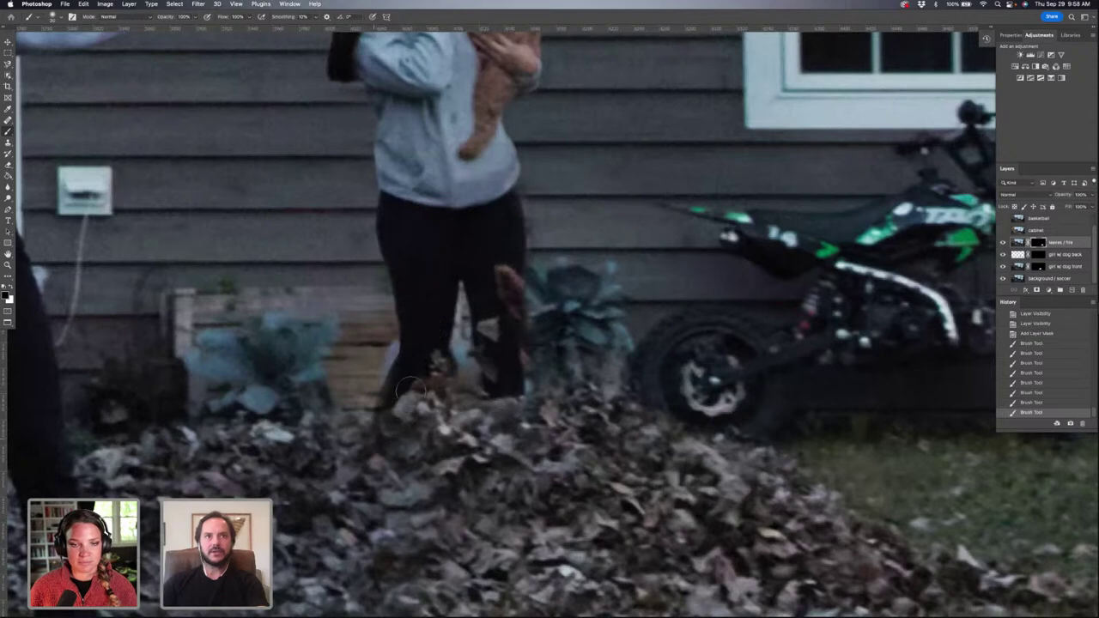
Step: Refine the mask with black and white where the standing girl's lower leg meets the leaf pile
mouse_move(410, 386)
left_mouse_down()
mouse_move(378, 447)
mouse_move(372, 437)
left_mouse_up()
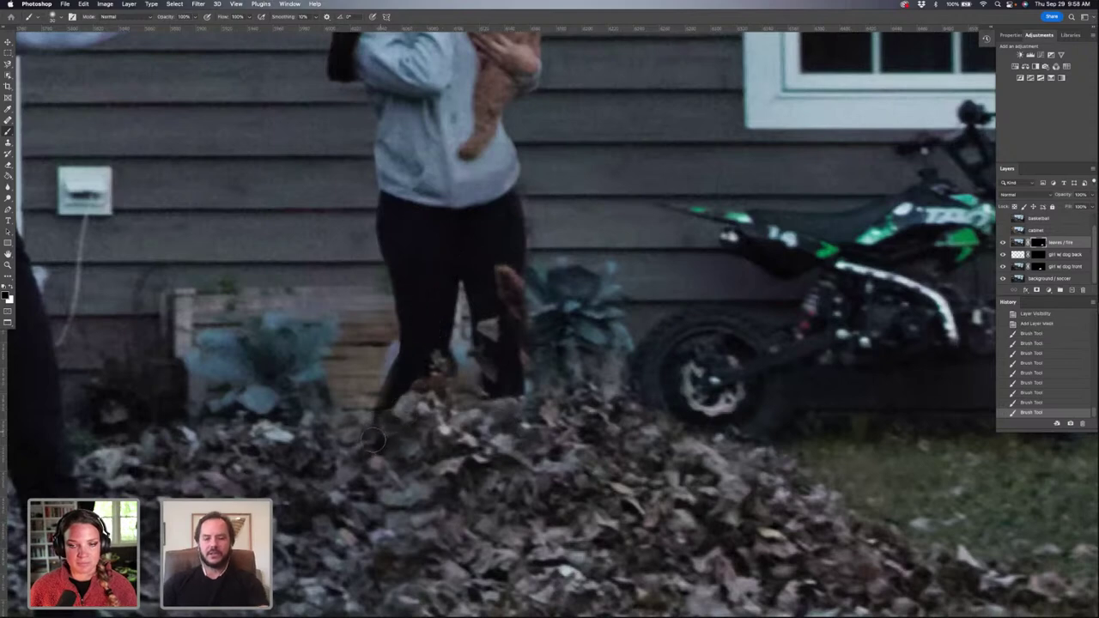
key("x")
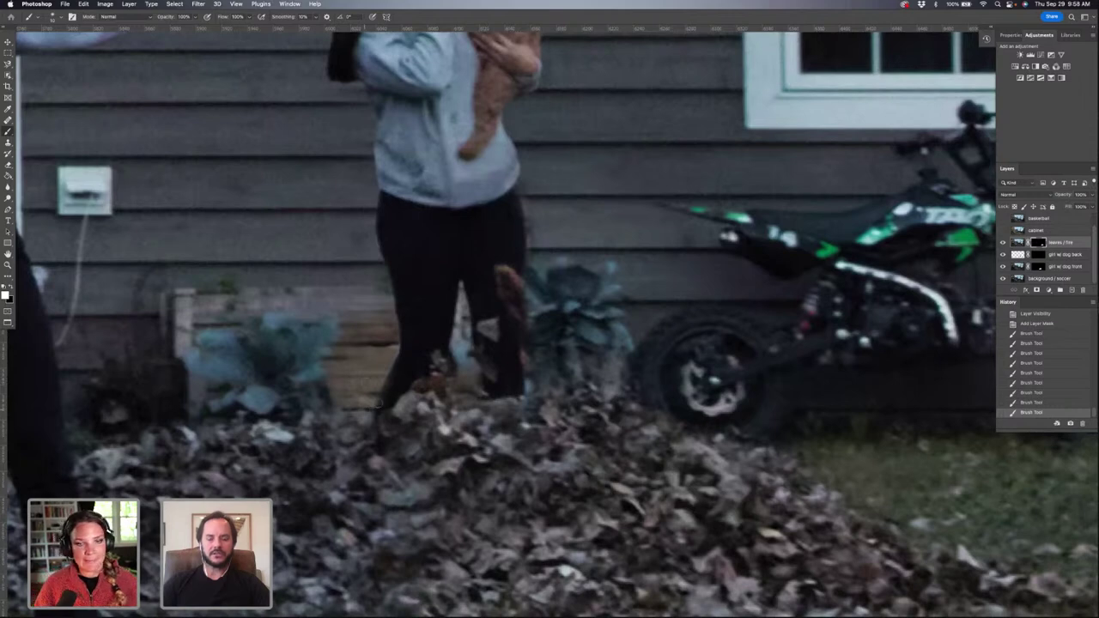
left_click(382, 403)
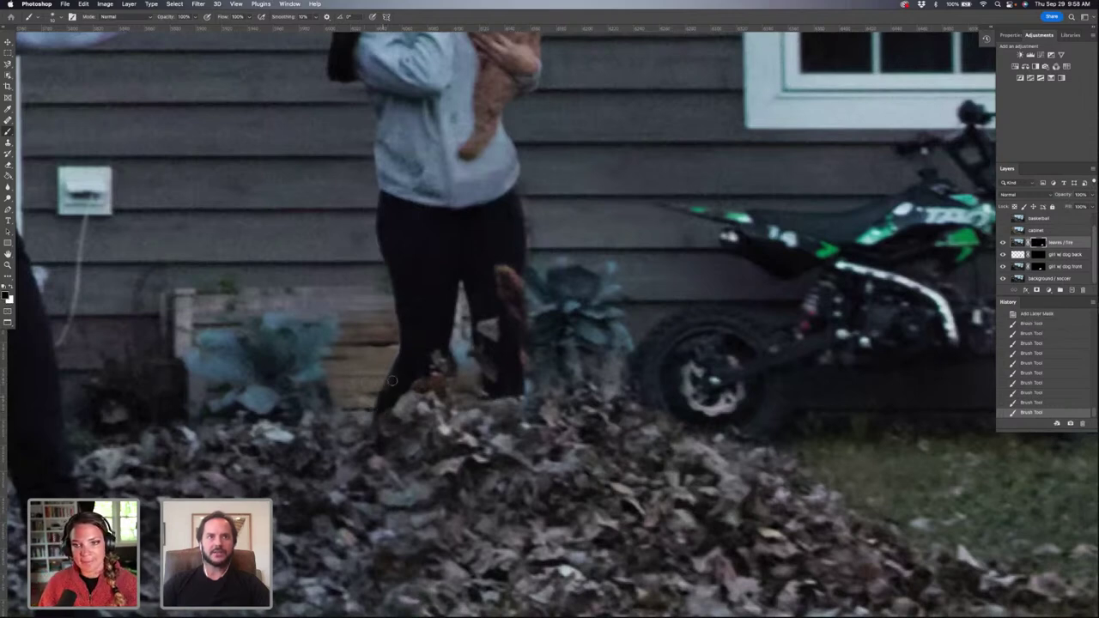
Step: Touch up the "leaves / fire" mask along the standing girl's legs, switching between black and white
key("x")
left_click(393, 343)
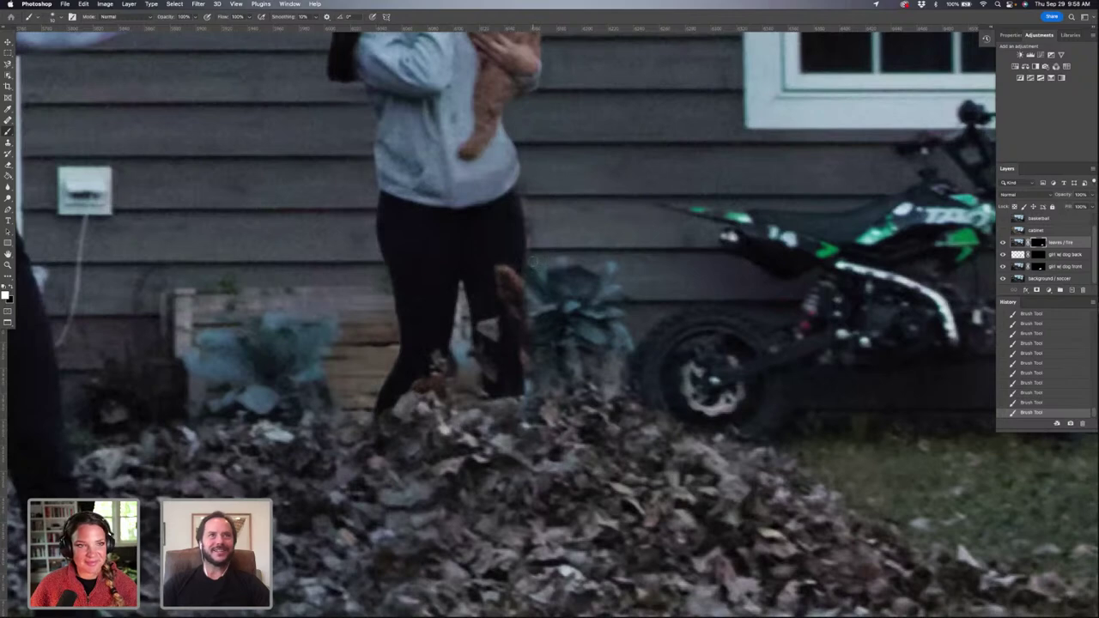
key("x")
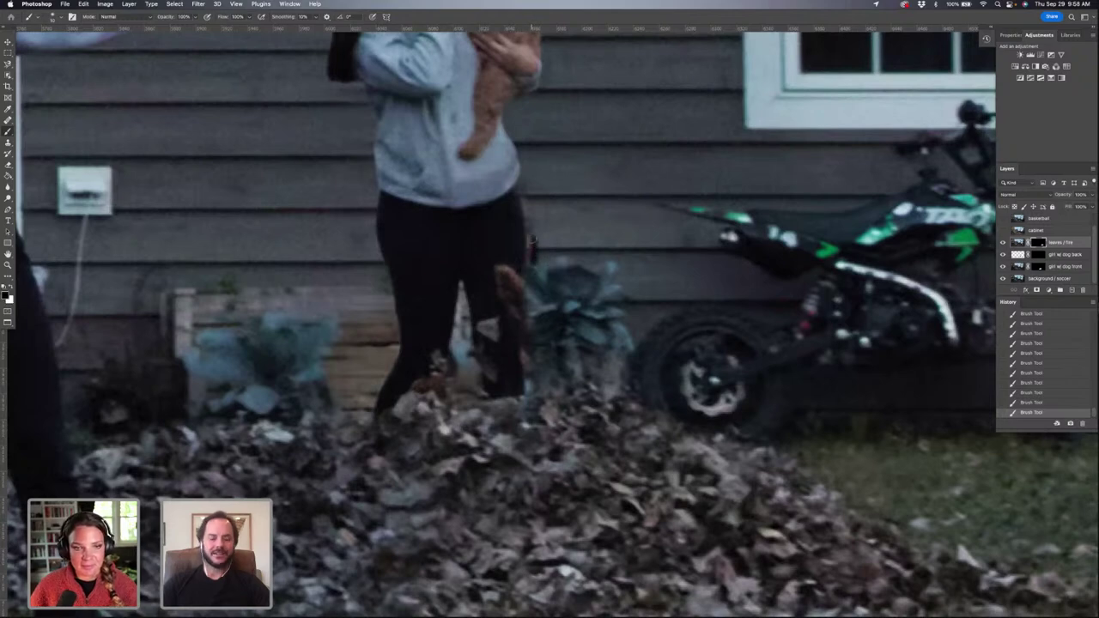
key("x")
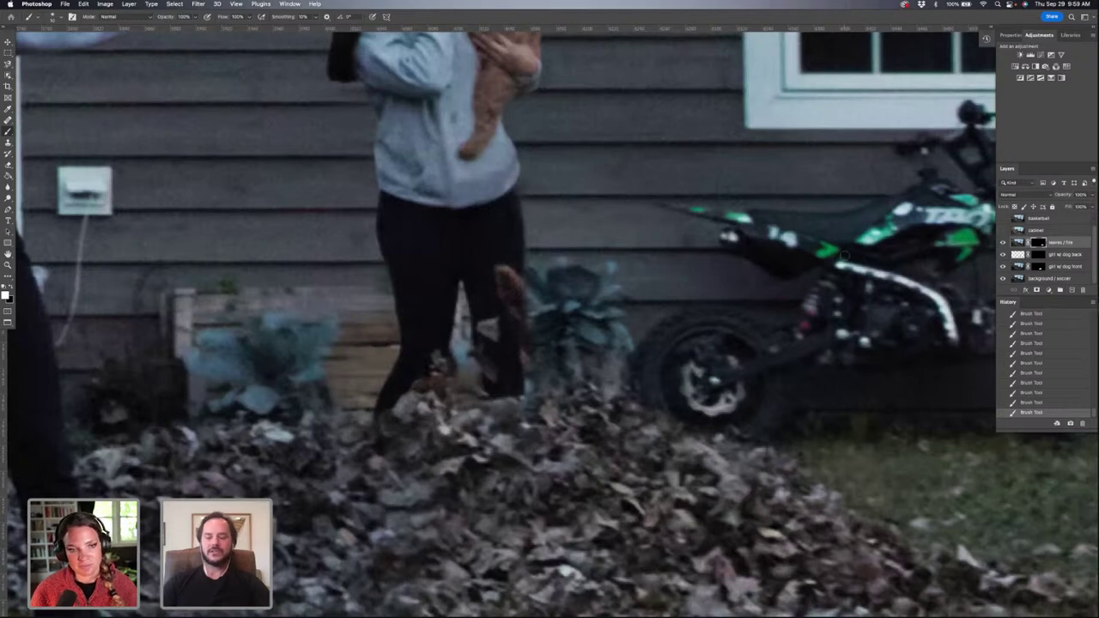
Step: Compare the area around the man in green and the fire pit with the "leaves / fire" layer hidden and shown
key("super+0")
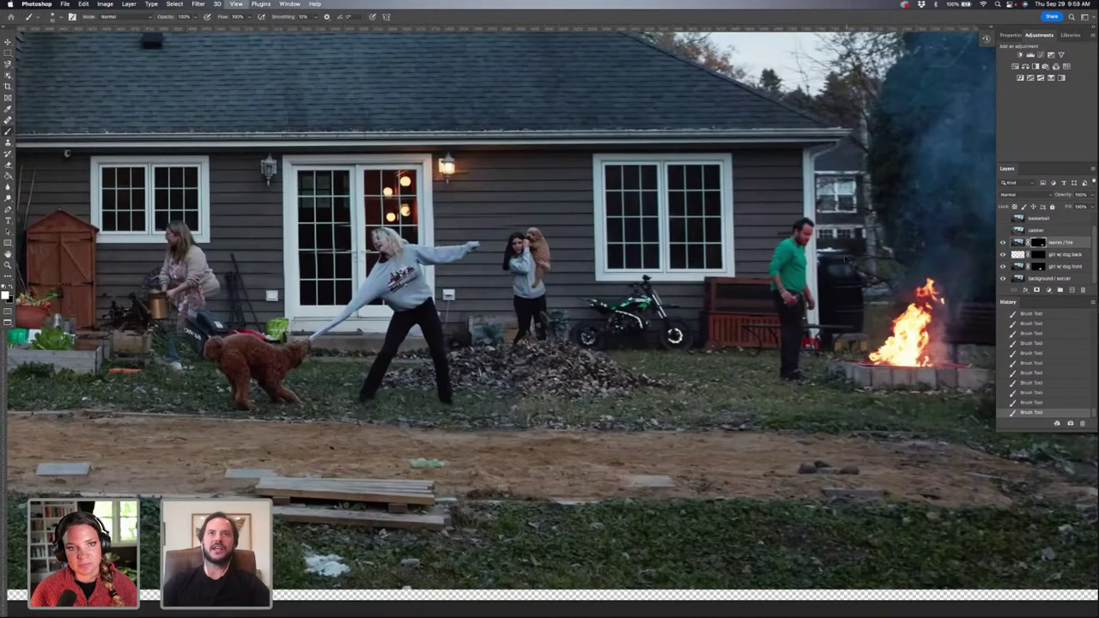
key("super+minus")
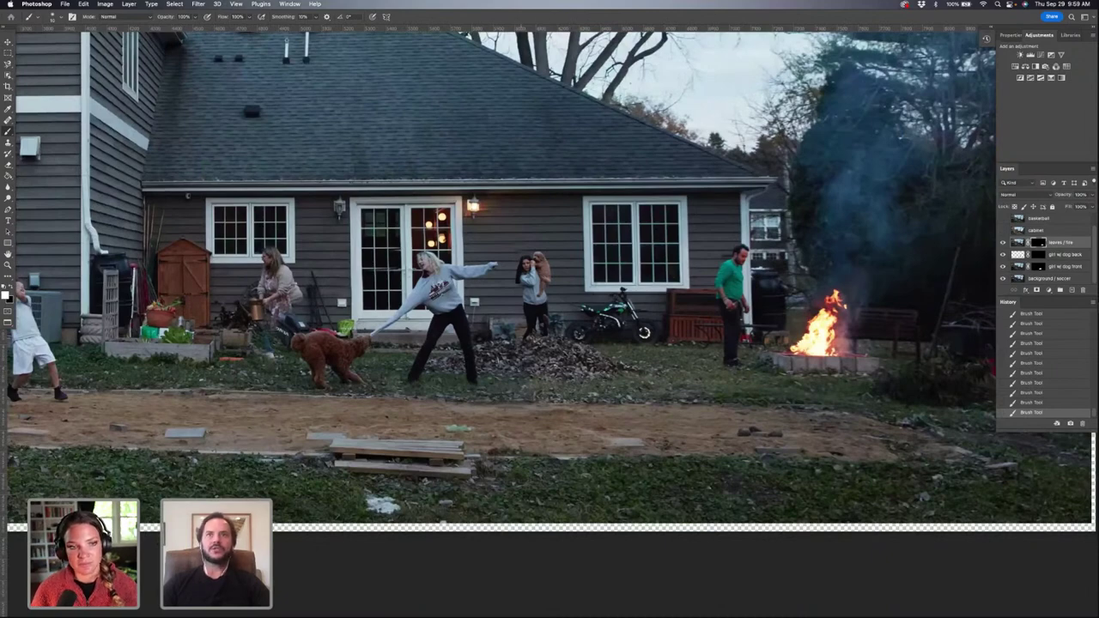
key("super+0")
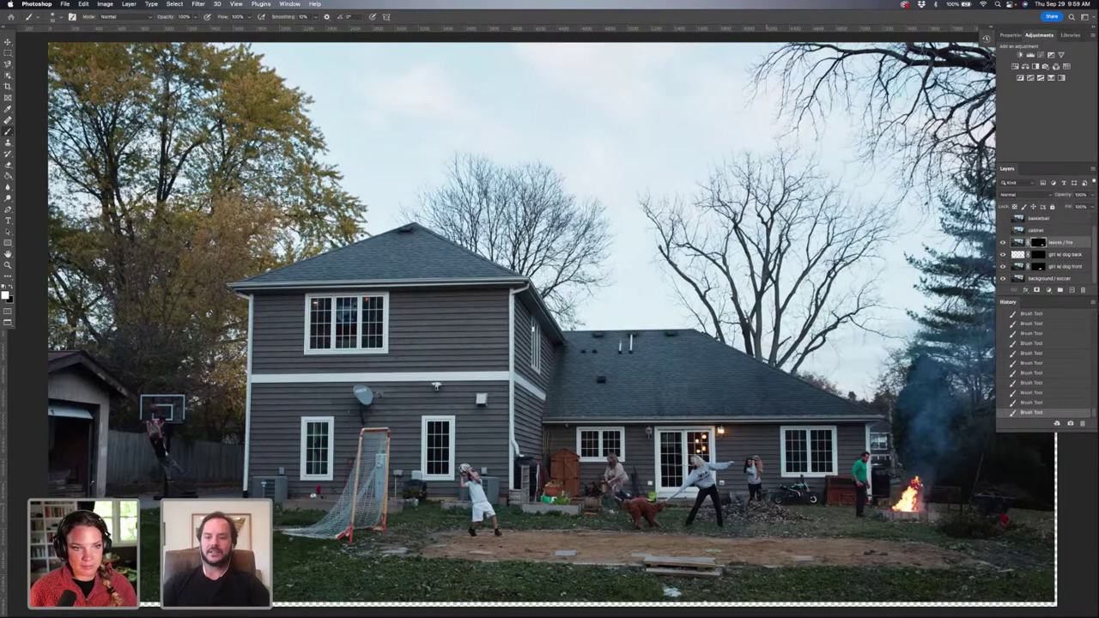
key("super+equal")
key("super+equal")
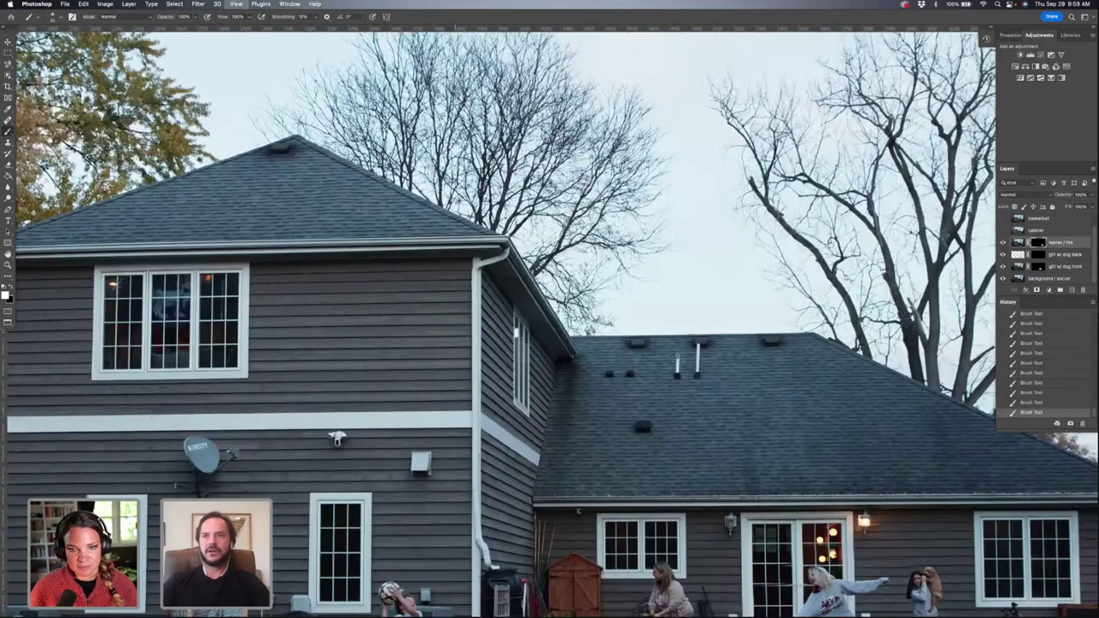
scroll(498, 318, "right", 10)
scroll(498, 317, "down", 8)
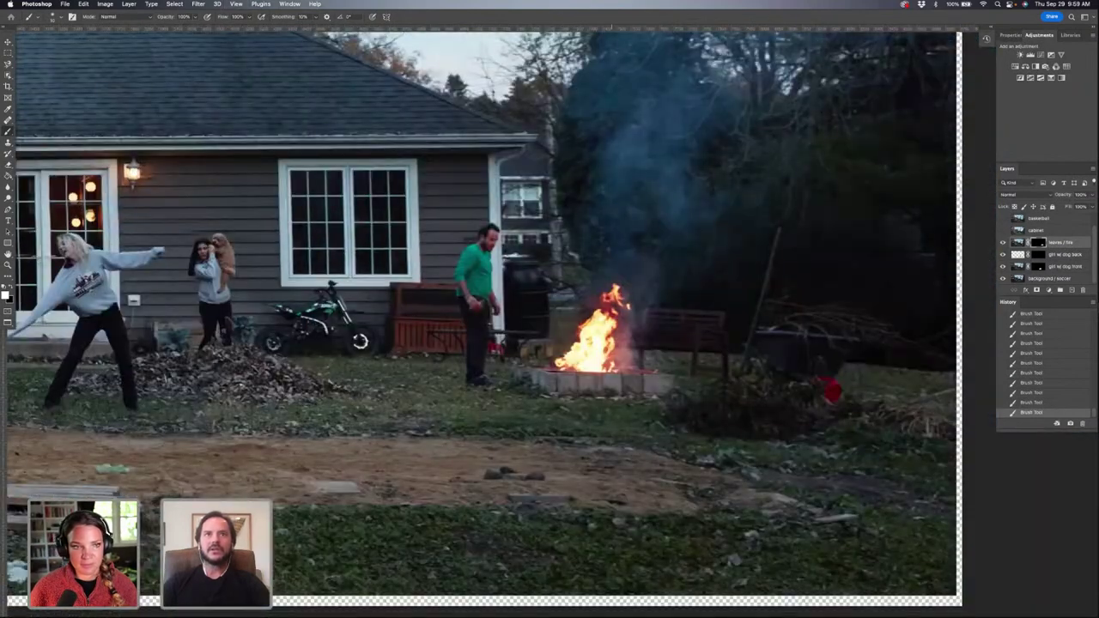
key("super+equal")
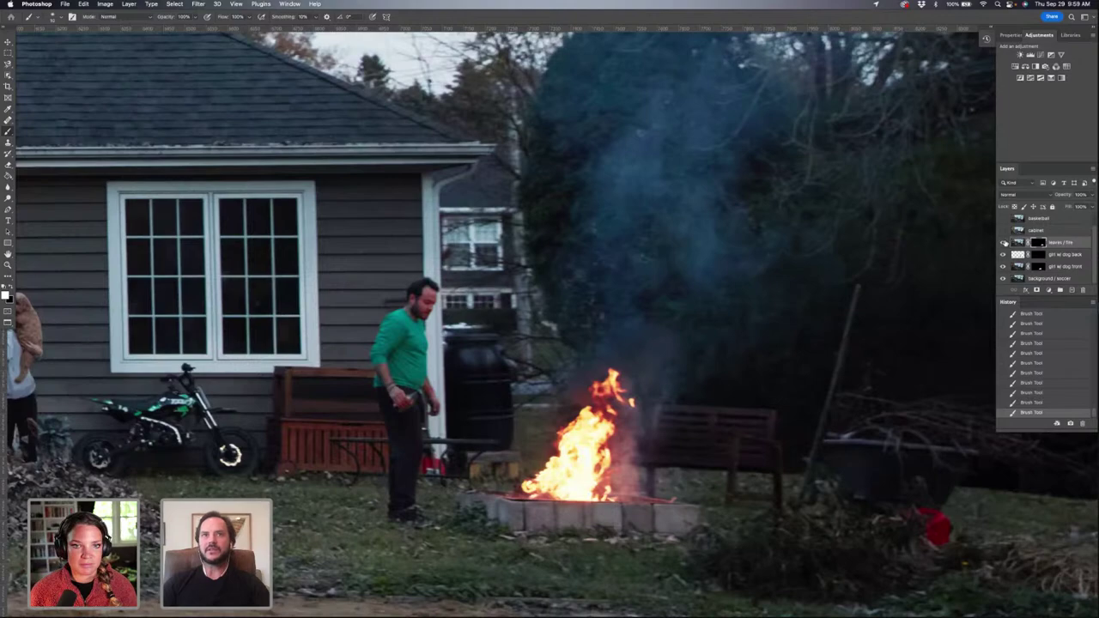
left_click(1004, 243)
left_click(1003, 243)
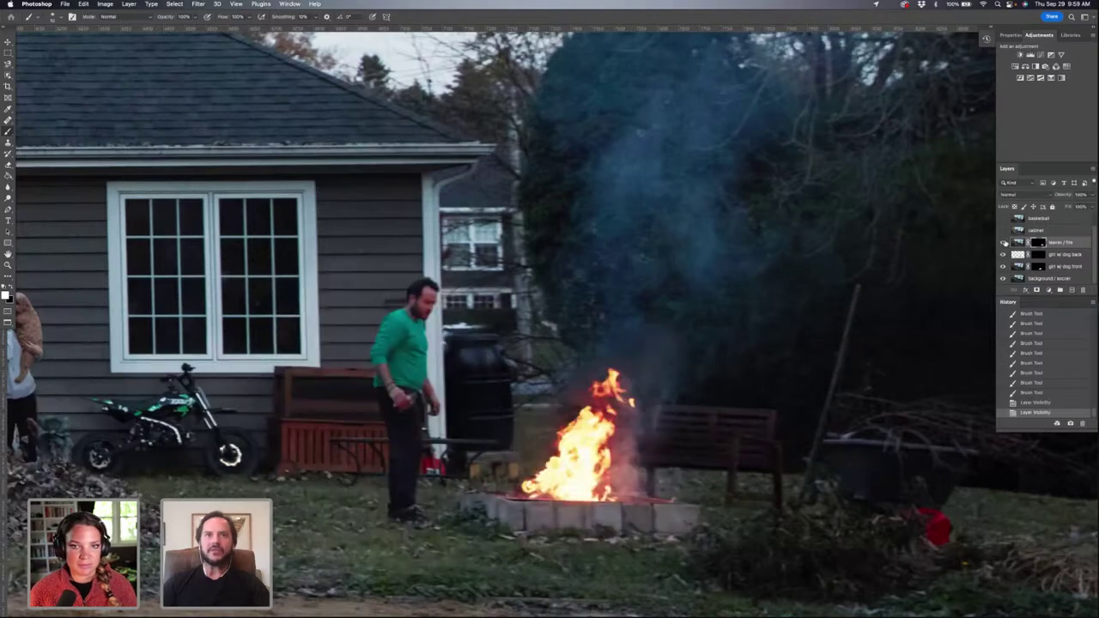
left_click(1003, 243)
left_click(1004, 242)
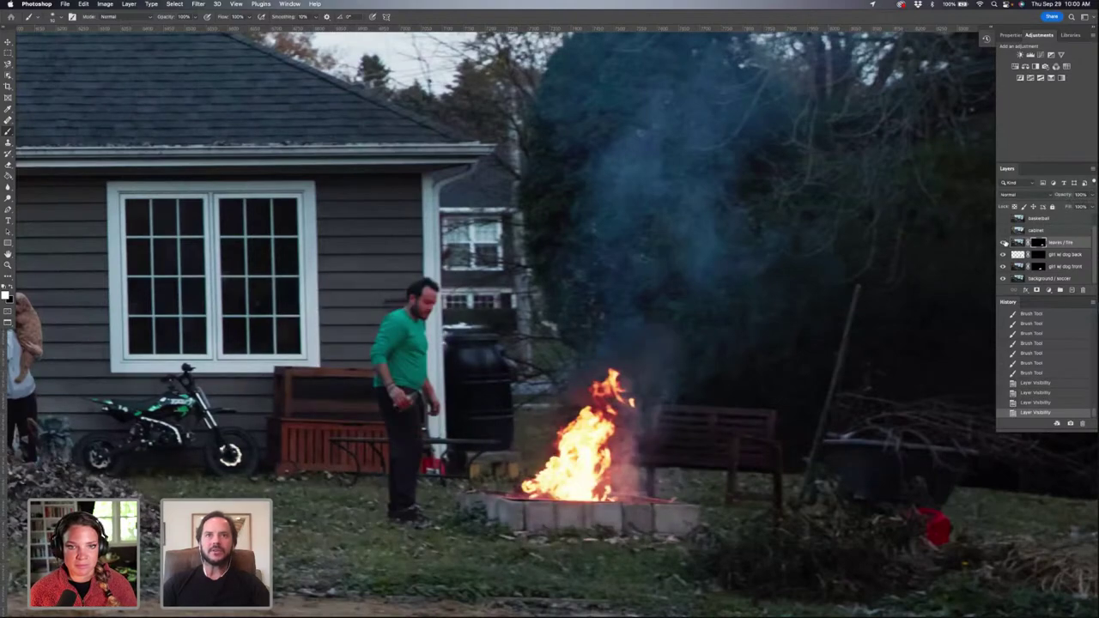
left_click(1004, 243)
left_click(1003, 243)
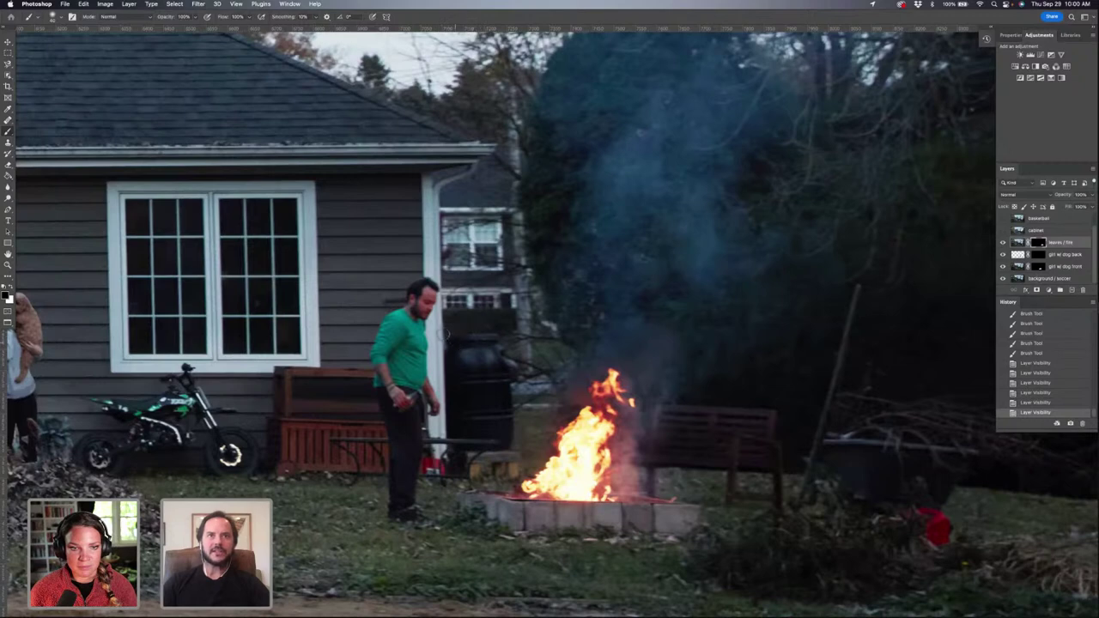
Step: Paint black on the "leaves / fire" mask over the top of the dark barrel beside the man in green
left_click(463, 341)
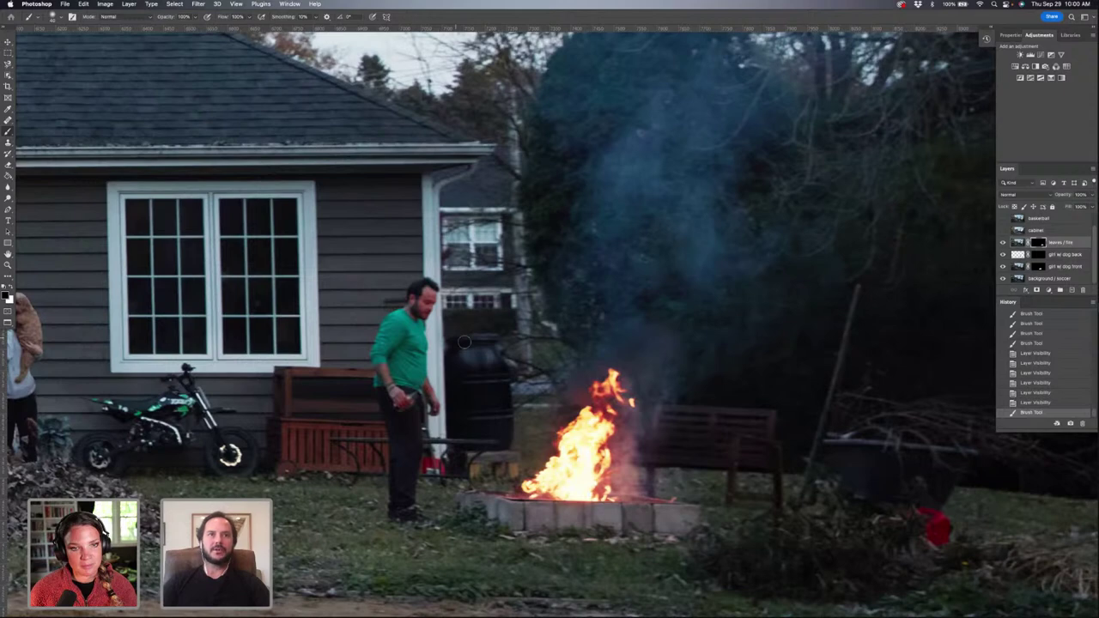
left_click_drag(464, 341, 464, 342)
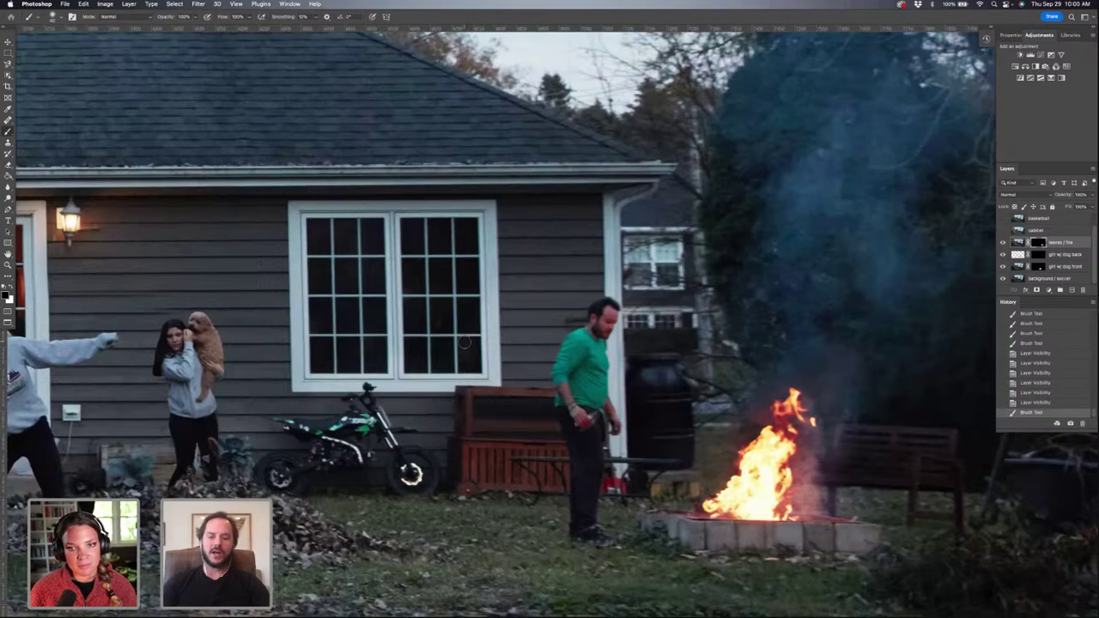
Step: Examine the composite across the yard, from the boy with the soccer ball and the shed to the leaf pile and fire
key("super+0")
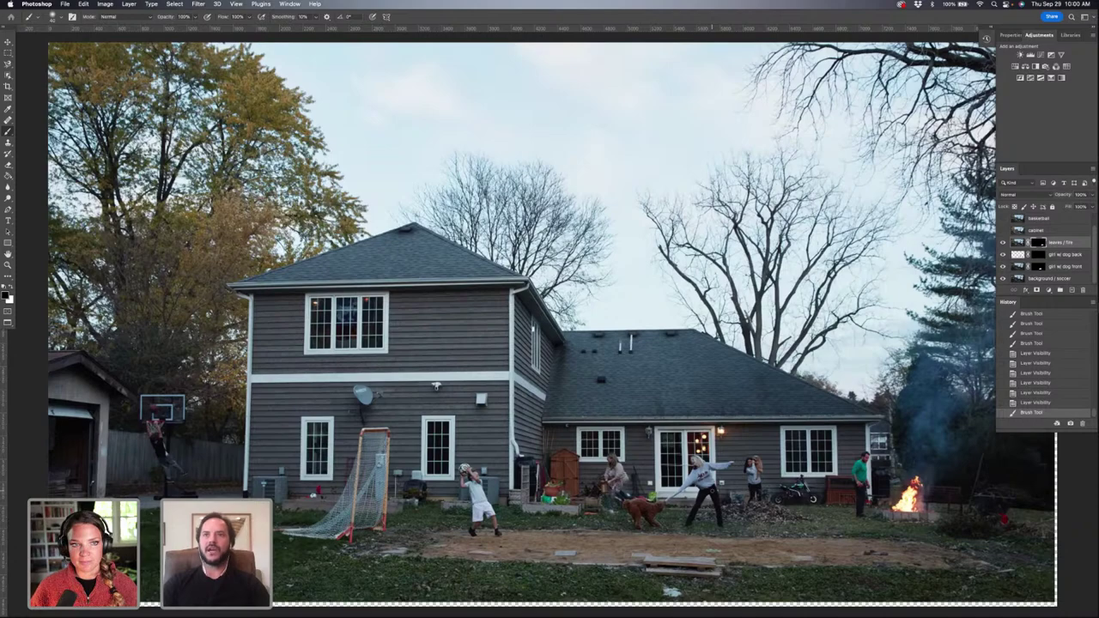
key("ctrl+plus")
key("ctrl+plus")
key("ctrl+plus")
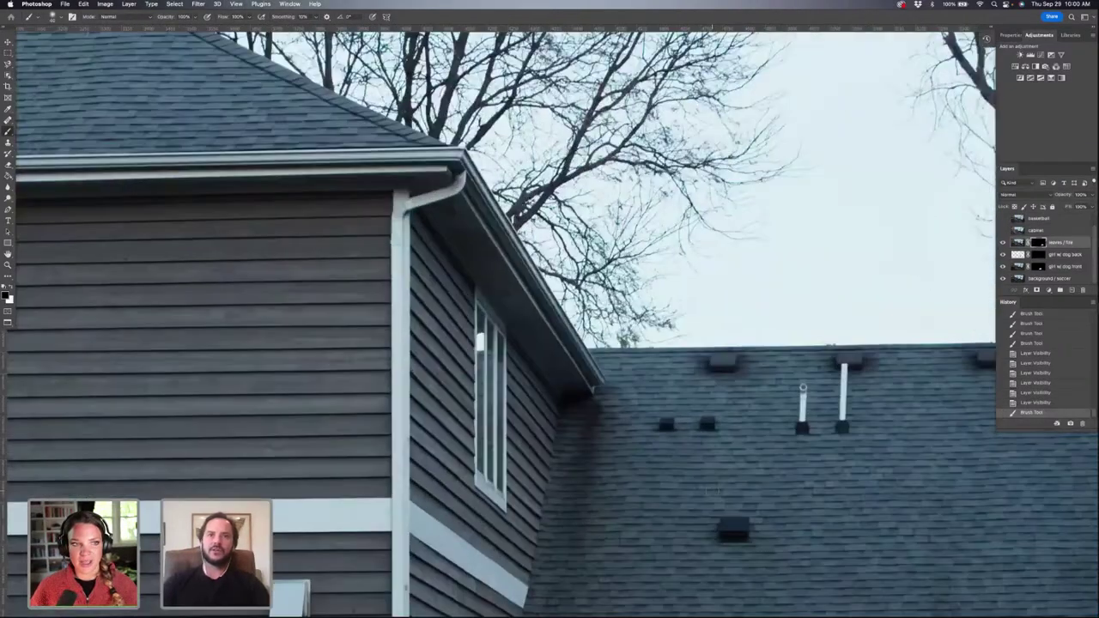
scroll(712, 491, "down", 10)
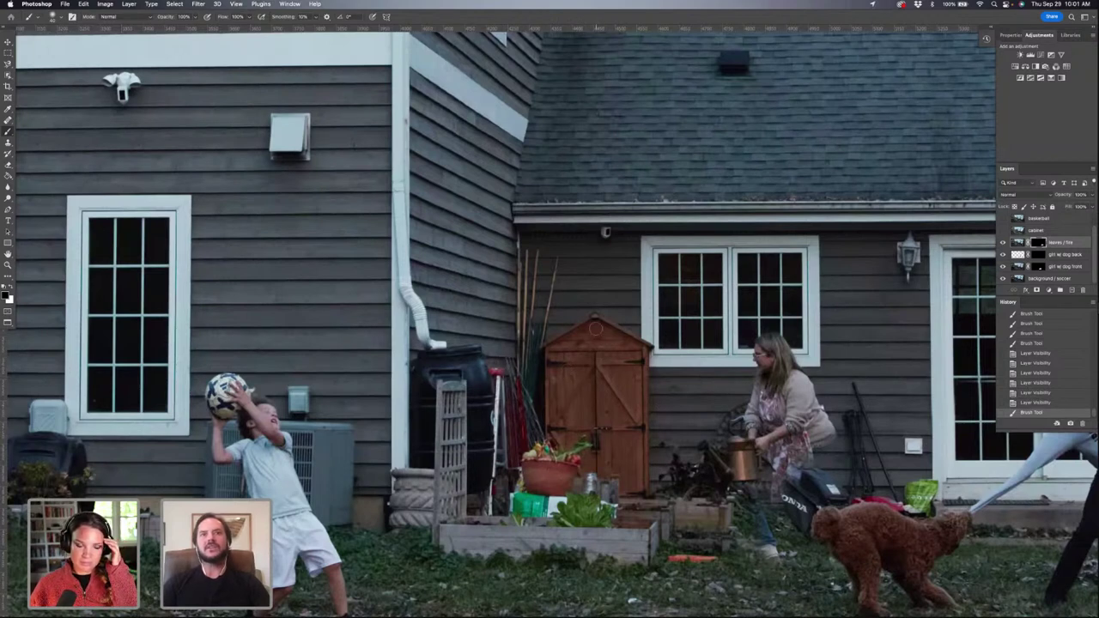
scroll(595, 327, "right", 3)
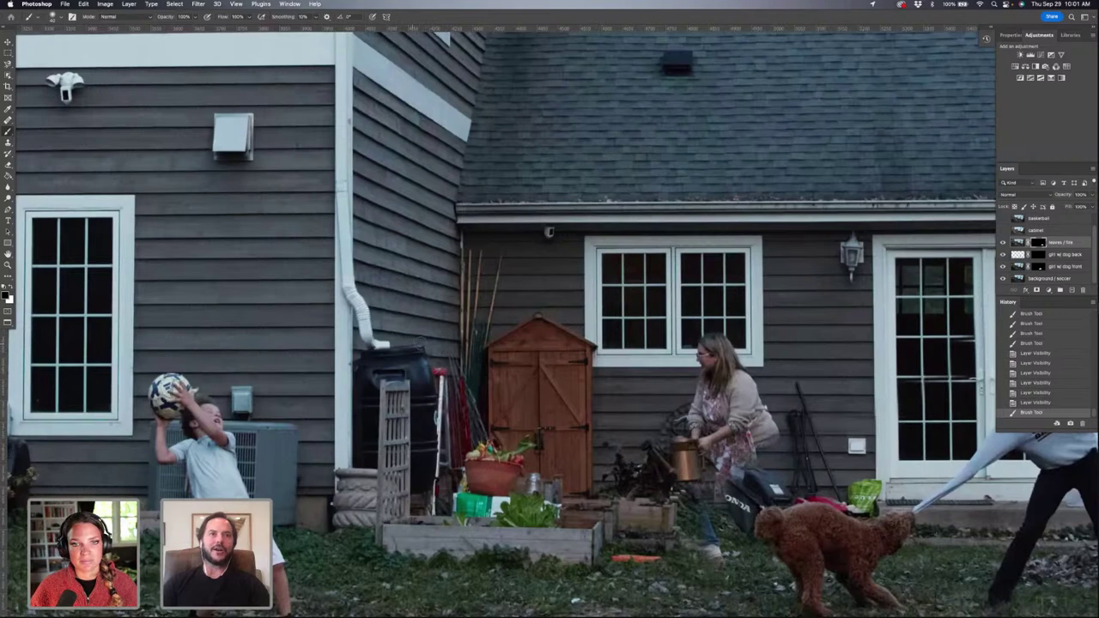
scroll(677, 343, "right", 20)
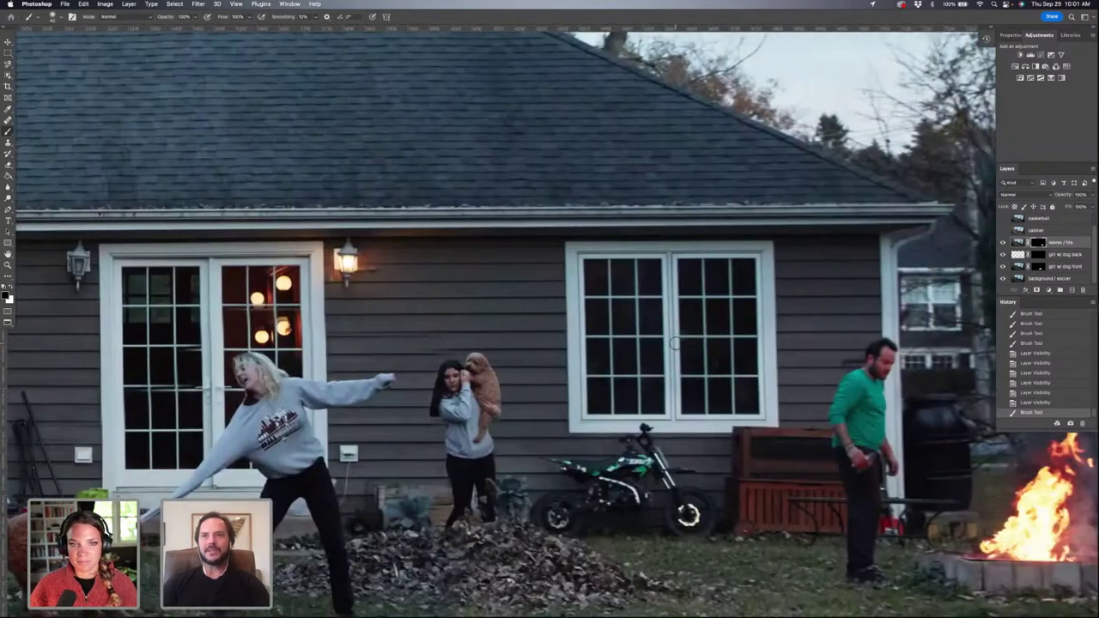
scroll(501, 322, "right", 1)
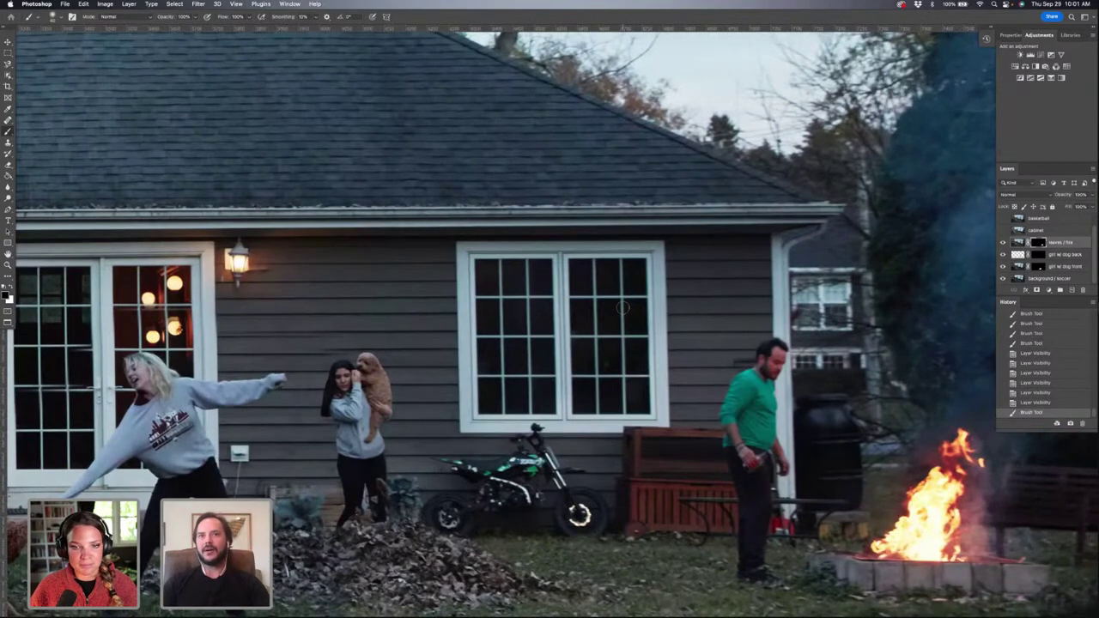
scroll(623, 306, "left", 9)
scroll(622, 306, "left", 5)
scroll(623, 306, "down", 2)
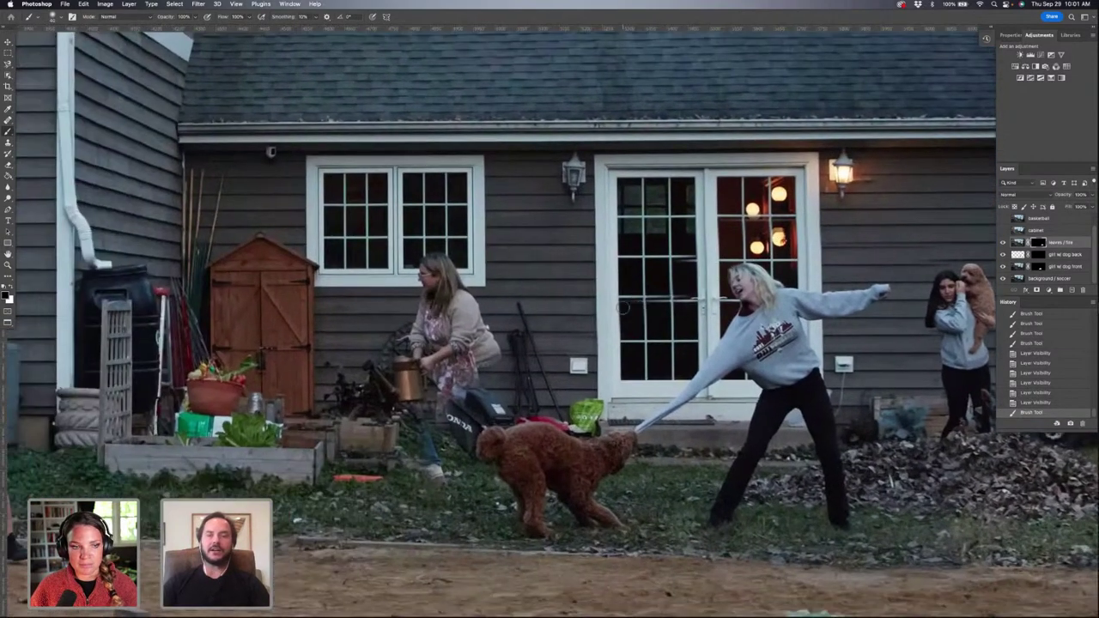
scroll(622, 306, "left", 8)
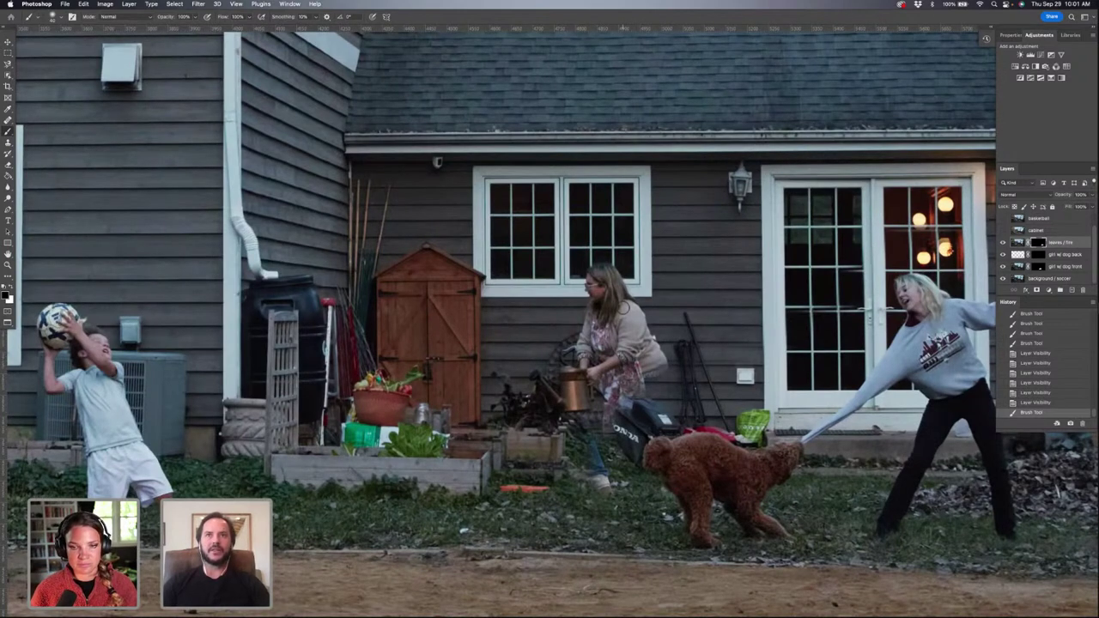
scroll(549, 321, "right", 10)
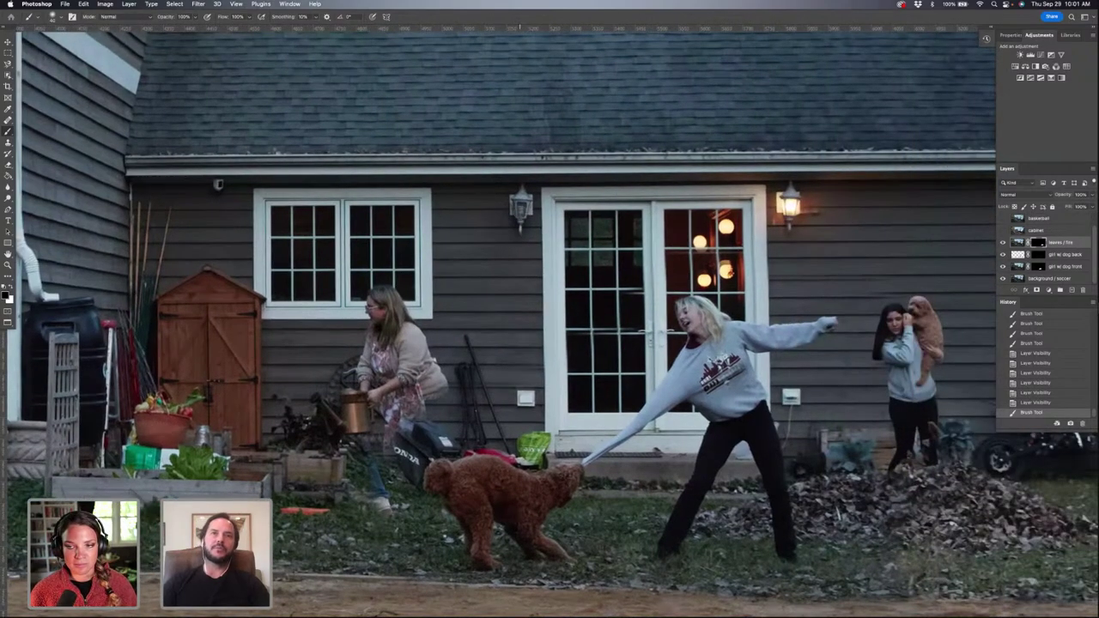
scroll(550, 322, "right", 2)
scroll(550, 322, "up", 1)
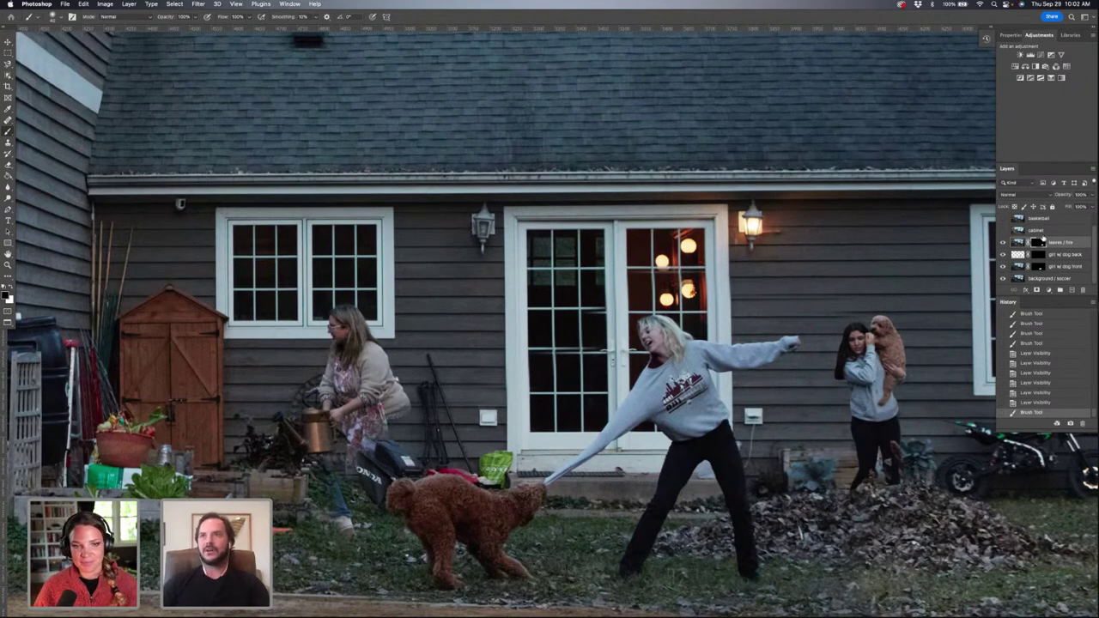
Step: Make the "cabinet" layer visible and select it, with the woman at the open shed in view
left_click(1002, 232)
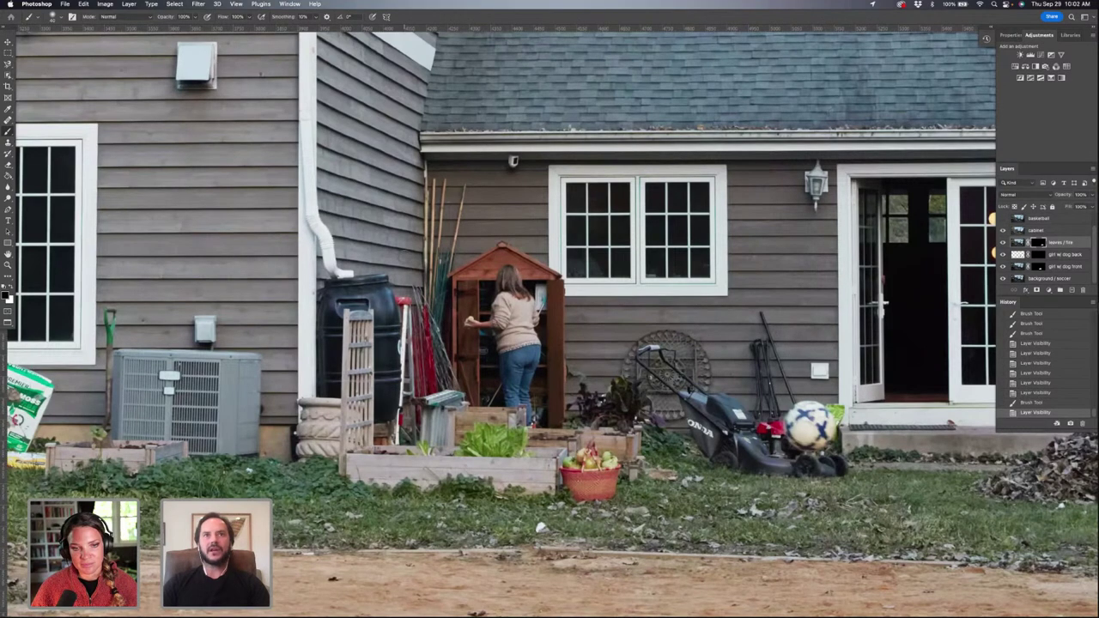
key("super+0")
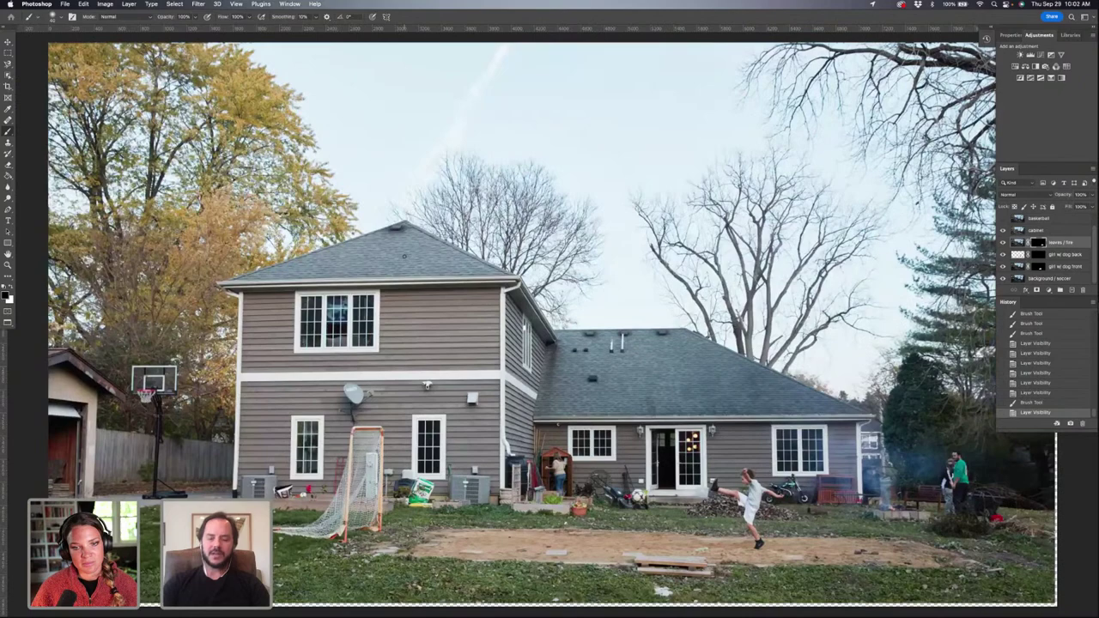
key("super+=")
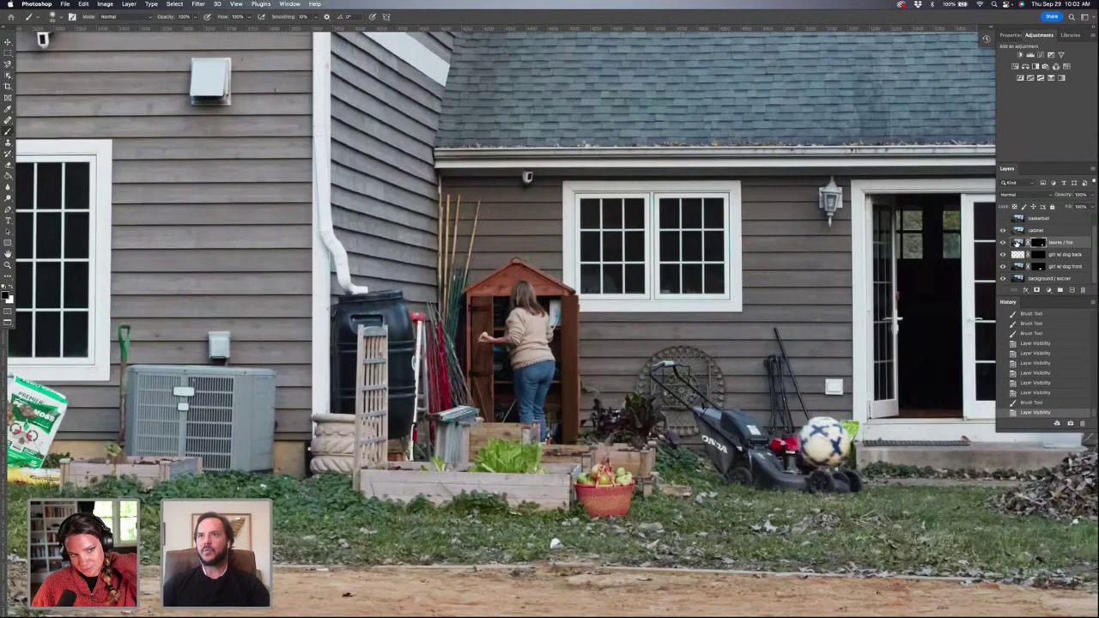
left_click(1018, 230)
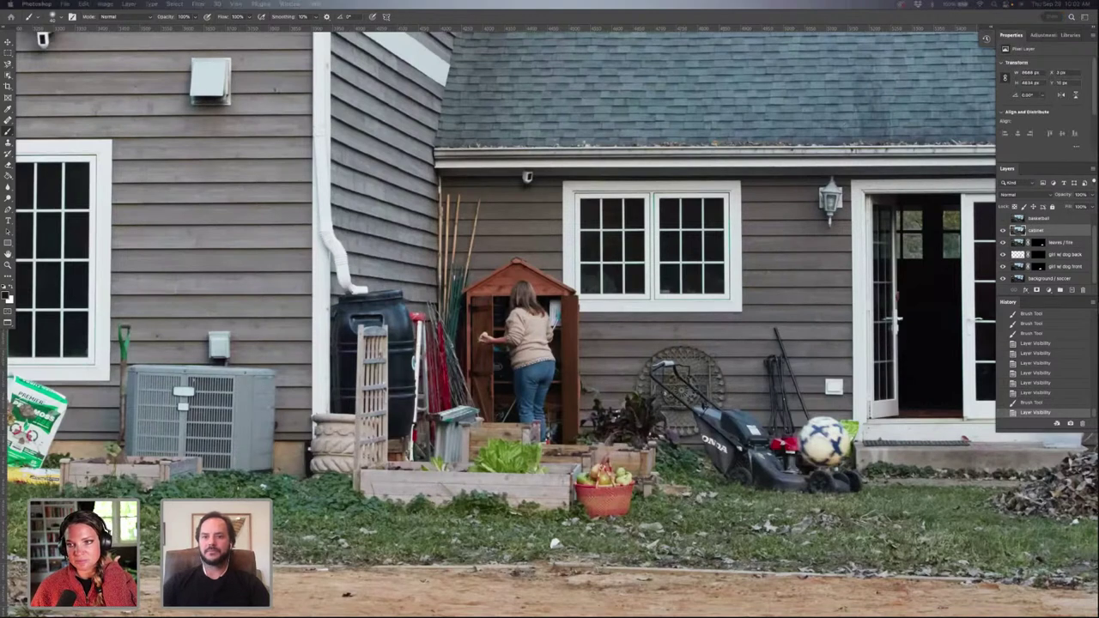
Step: Add a Curves adjustment layer named Curves 1, using the "cabinet" layer to create a clipping mask
left_click_drag(724, 446, 818, 199)
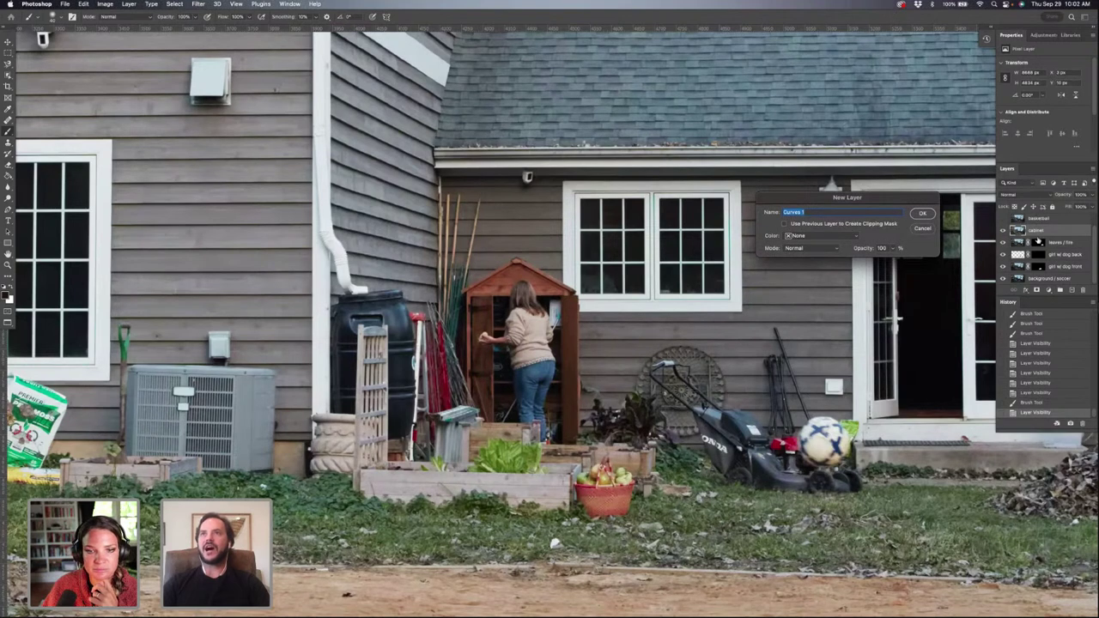
scroll(1039, 220, "up", 1)
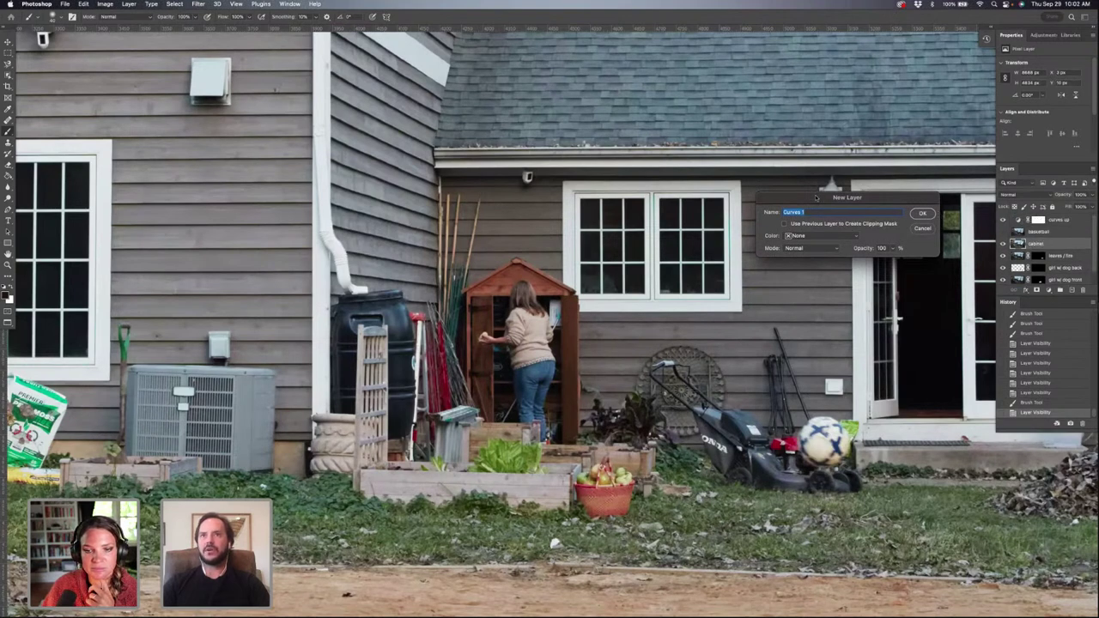
left_click_drag(816, 196, 847, 223)
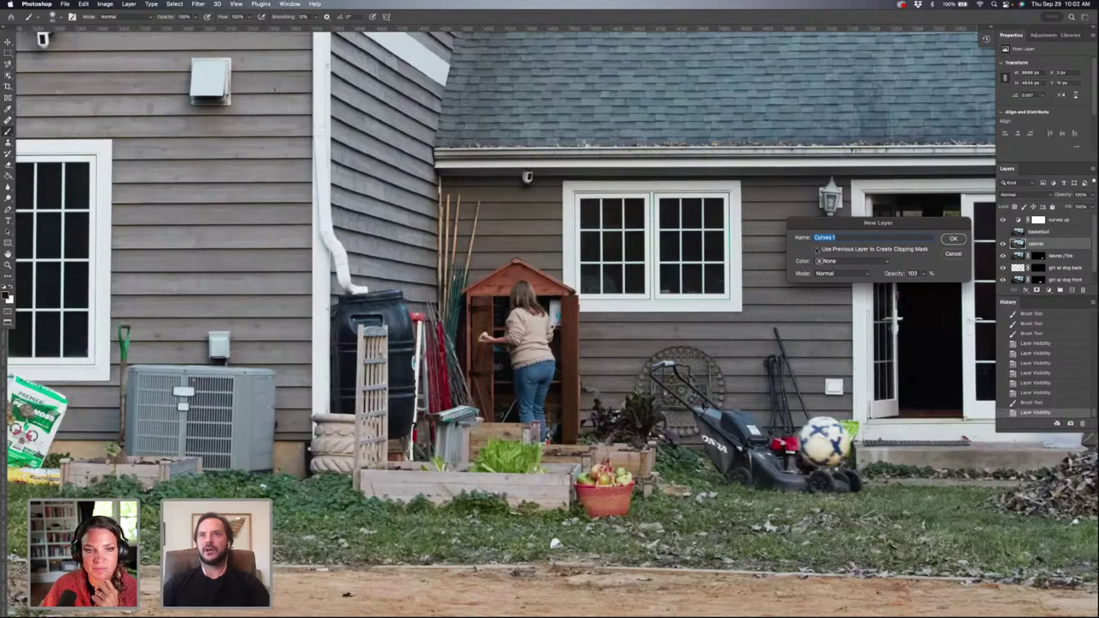
left_click(815, 249)
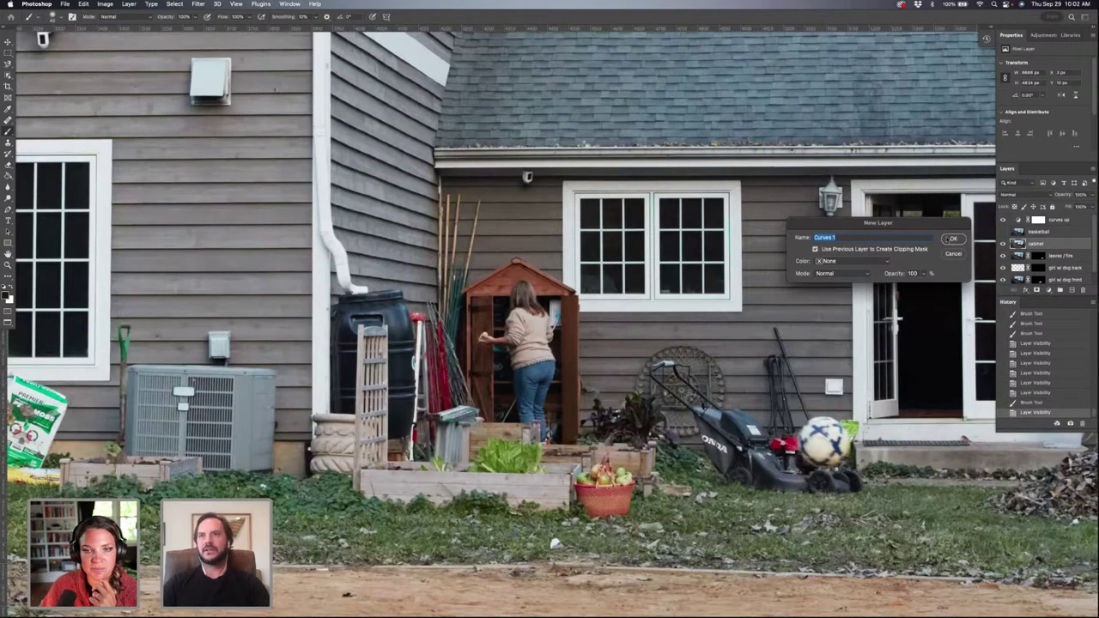
left_click(953, 240)
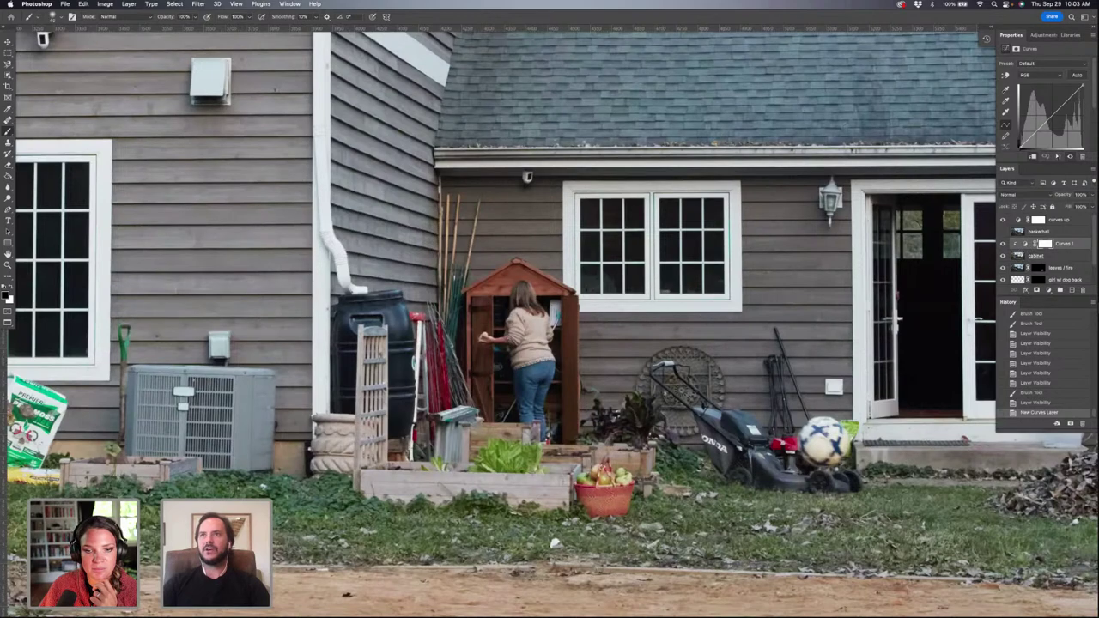
Step: Pull the curve's midtones down to darken the cabinet photo, and select the Curves 1 and "cabinet" layers together
left_click_drag(238, 270, 176, 312)
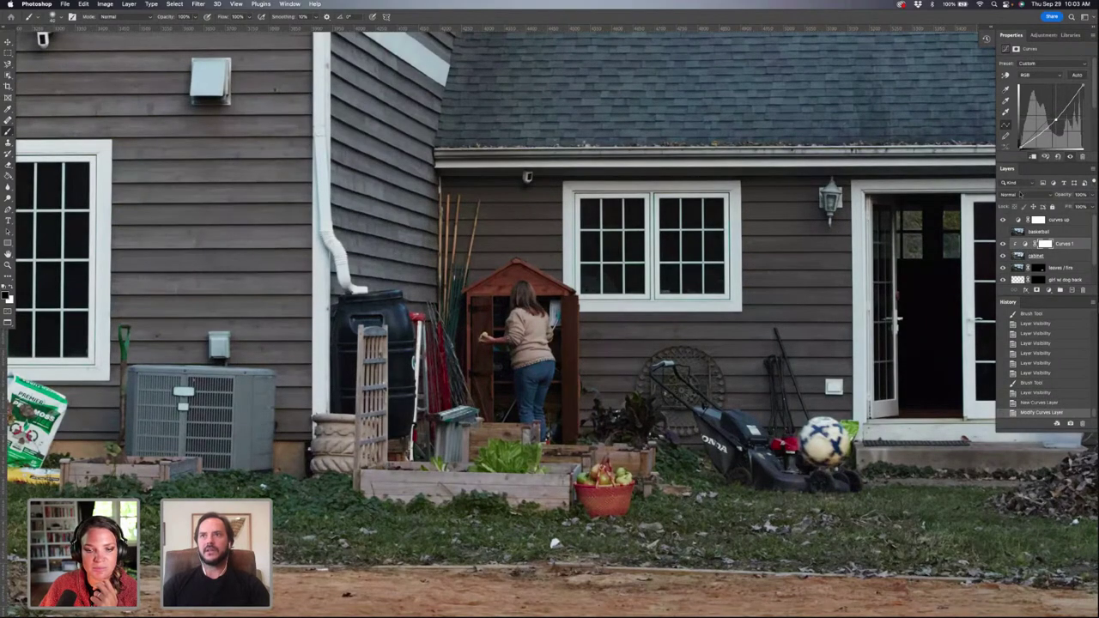
left_click(1027, 247)
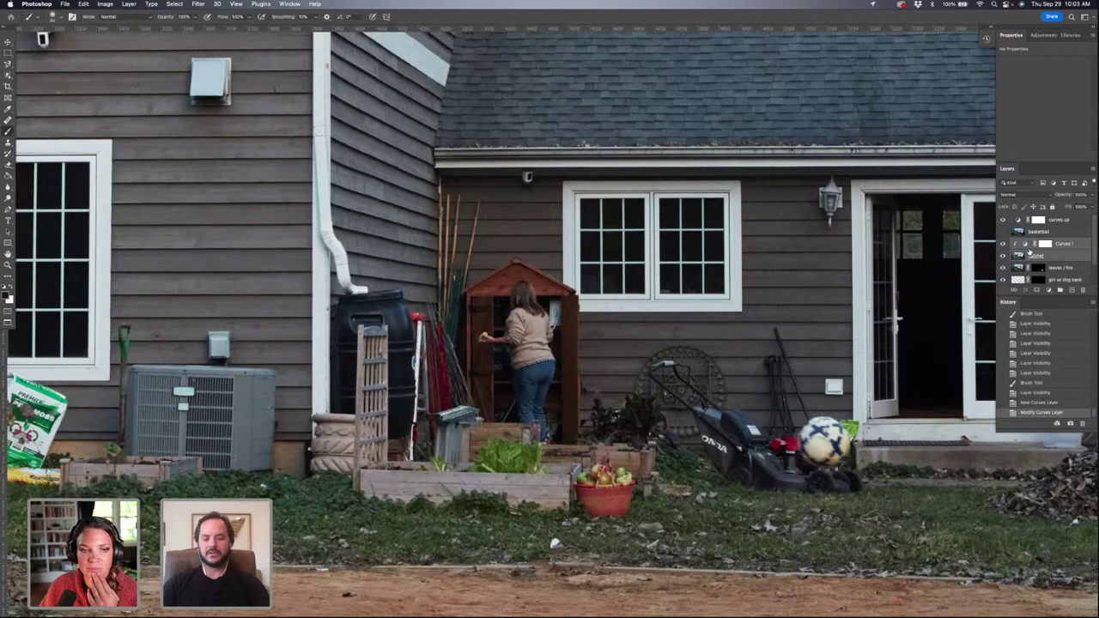
Step: Group the Curves 1 and "cabinet" layers together and name the group "cabinet"
key("super+g")
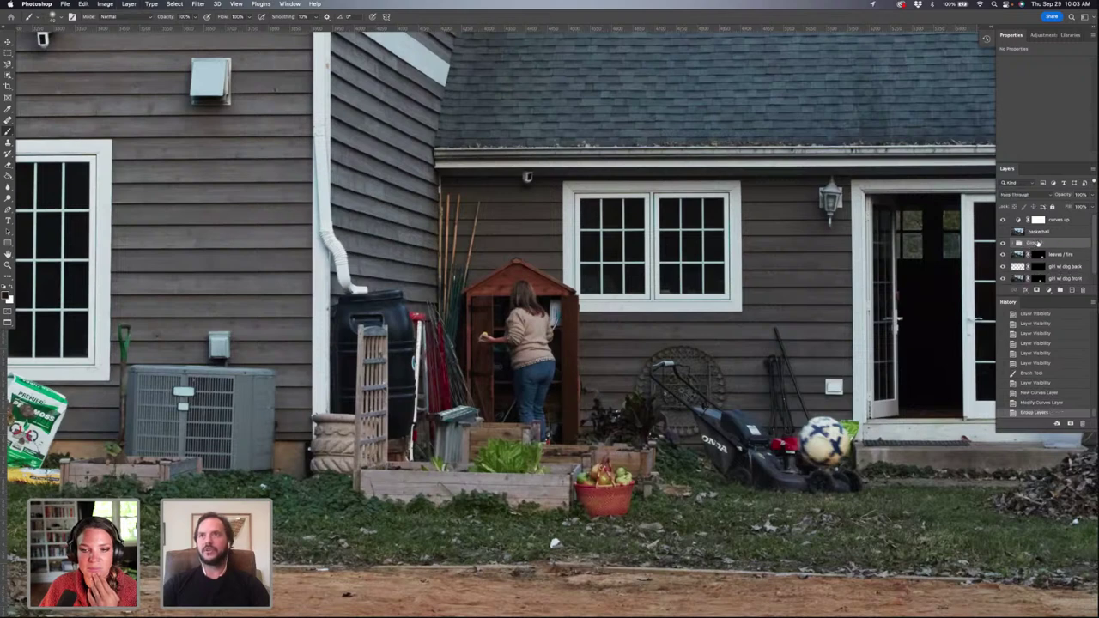
double_click(1033, 244)
type("cabinet")
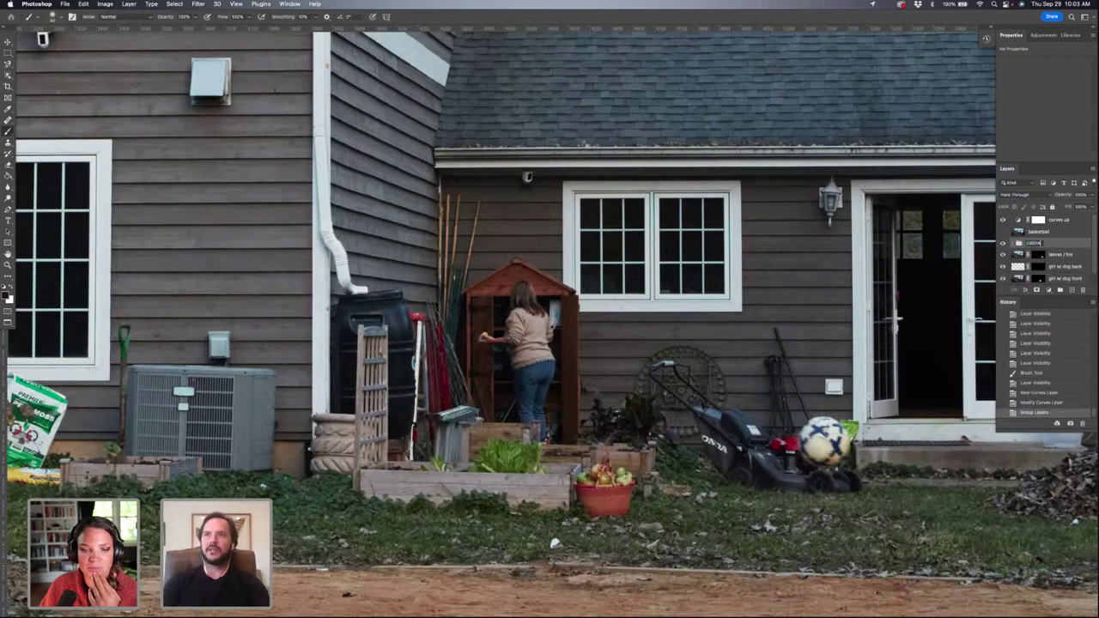
key("Return")
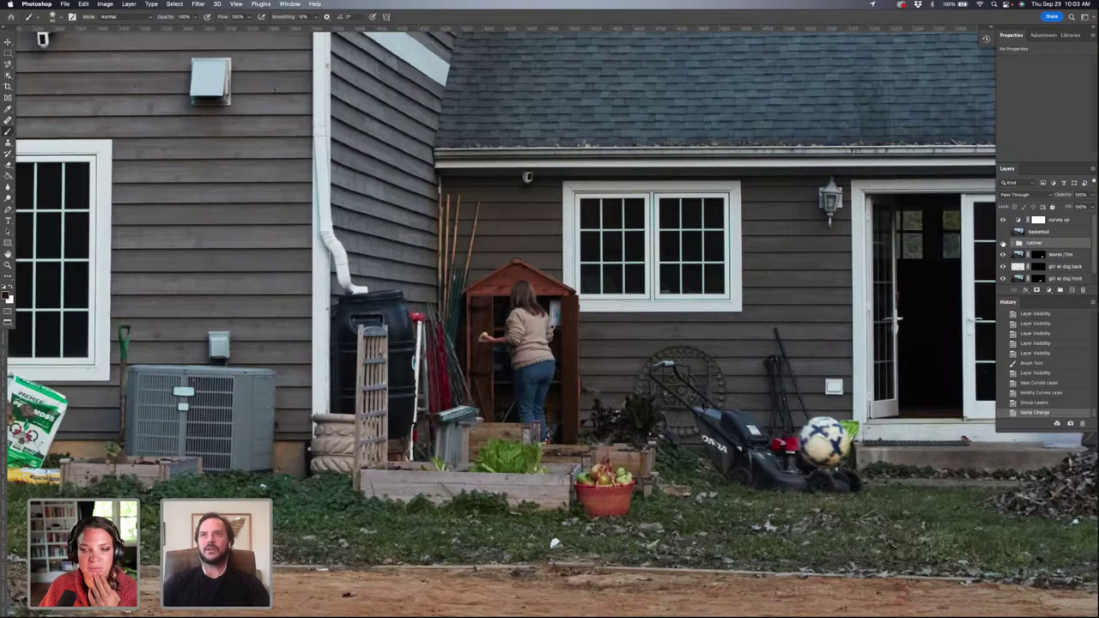
Step: Compare the position of the house in the "cabinet" group with the composite beneath by switching the group's visibility off and on
left_click(1002, 244)
left_click(1002, 244)
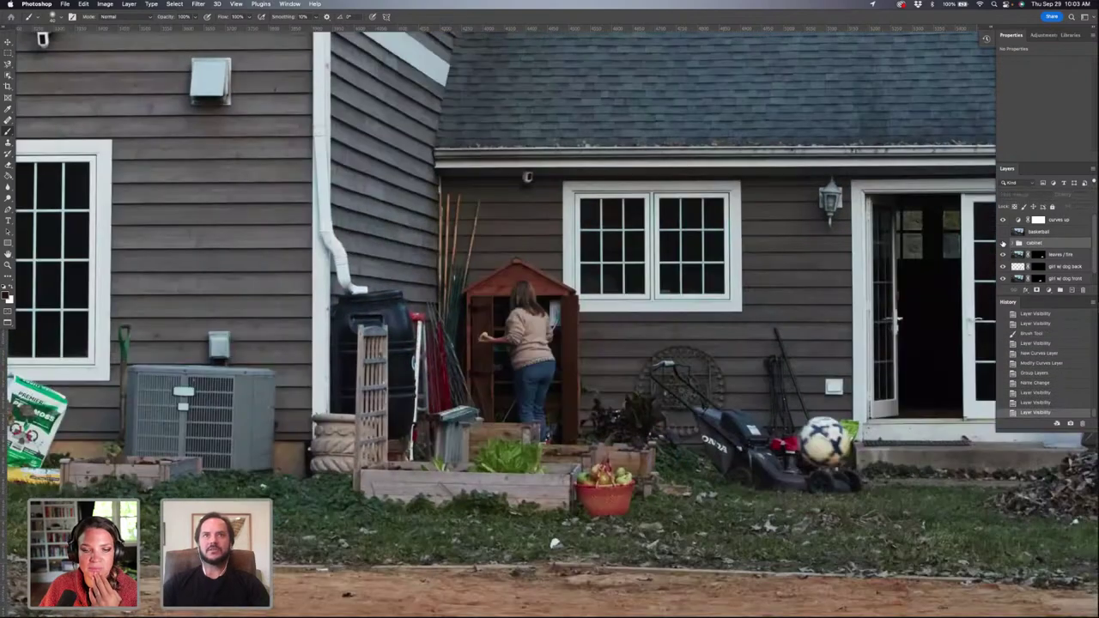
left_click(1002, 243)
left_click(1001, 244)
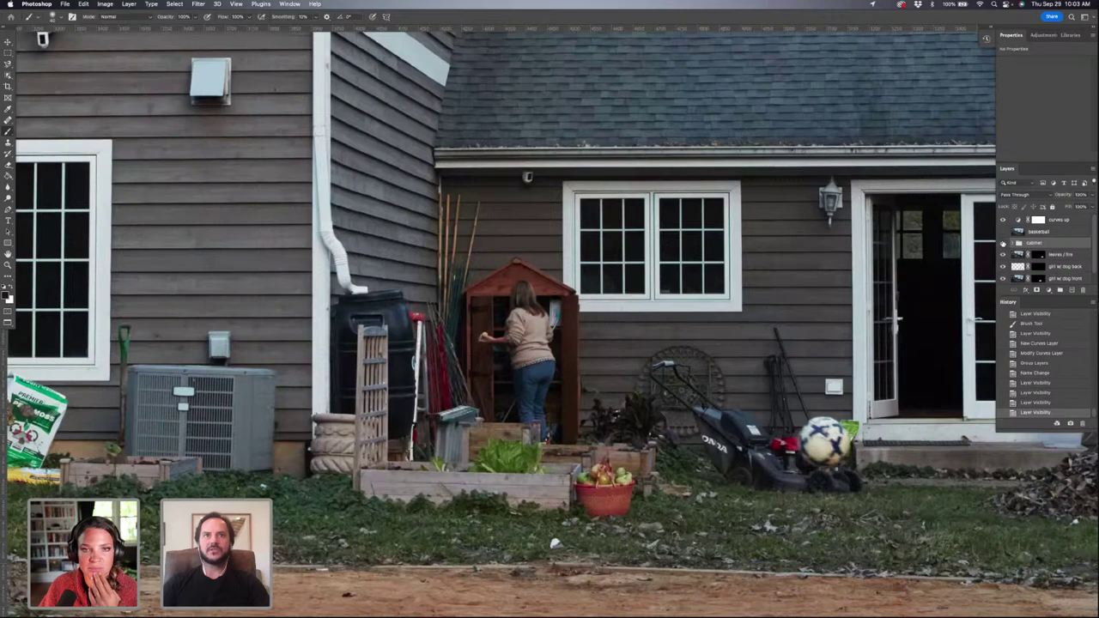
left_click(1002, 243)
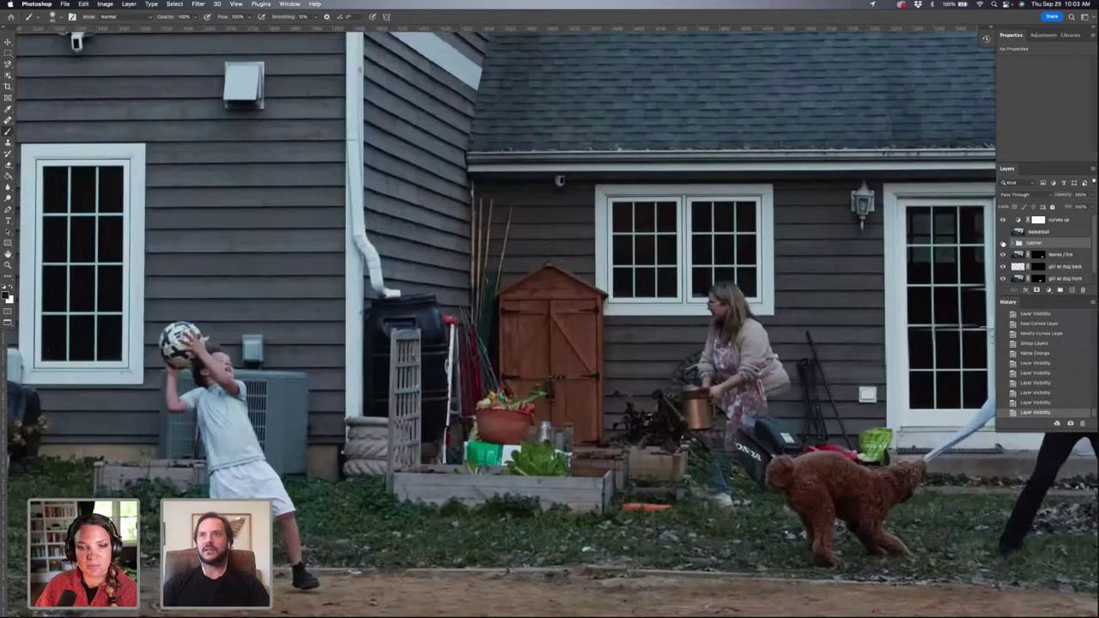
left_click(1001, 244)
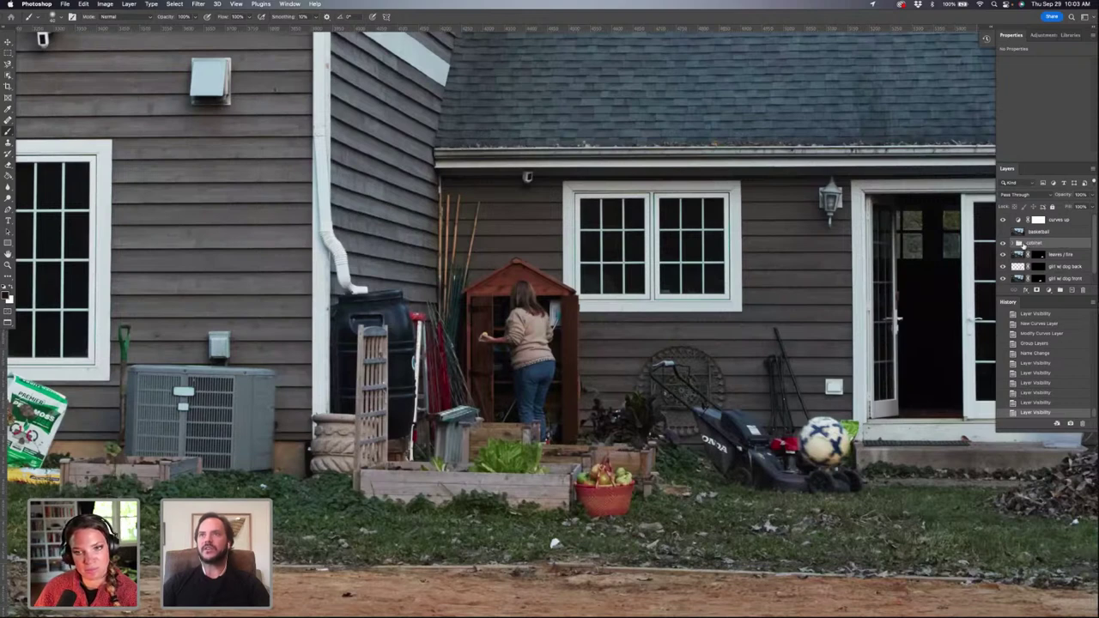
Step: Select the "cabinet" group with the layers below it down to "background / soccer" and auto-align them using the Auto projection
scroll(1023, 248, "down", 1)
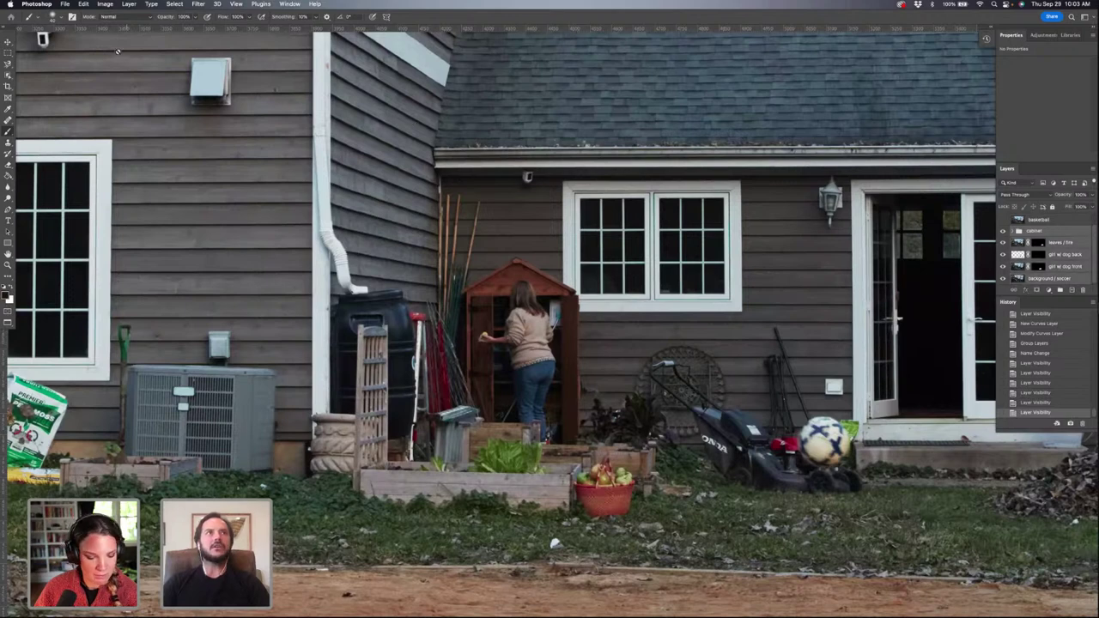
left_click(86, 4)
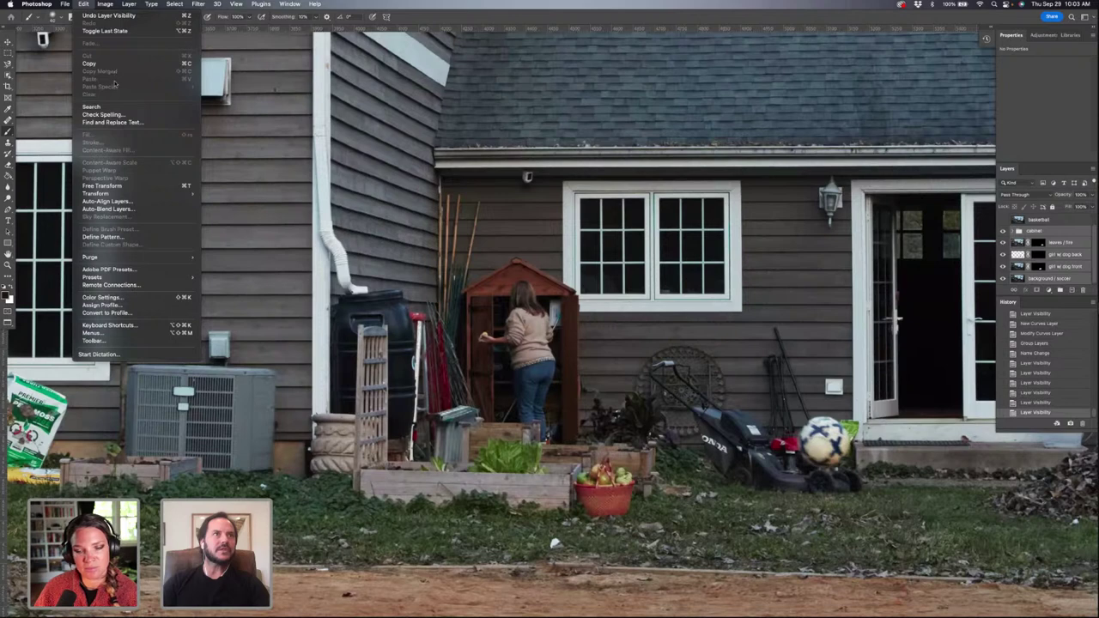
left_click(103, 201)
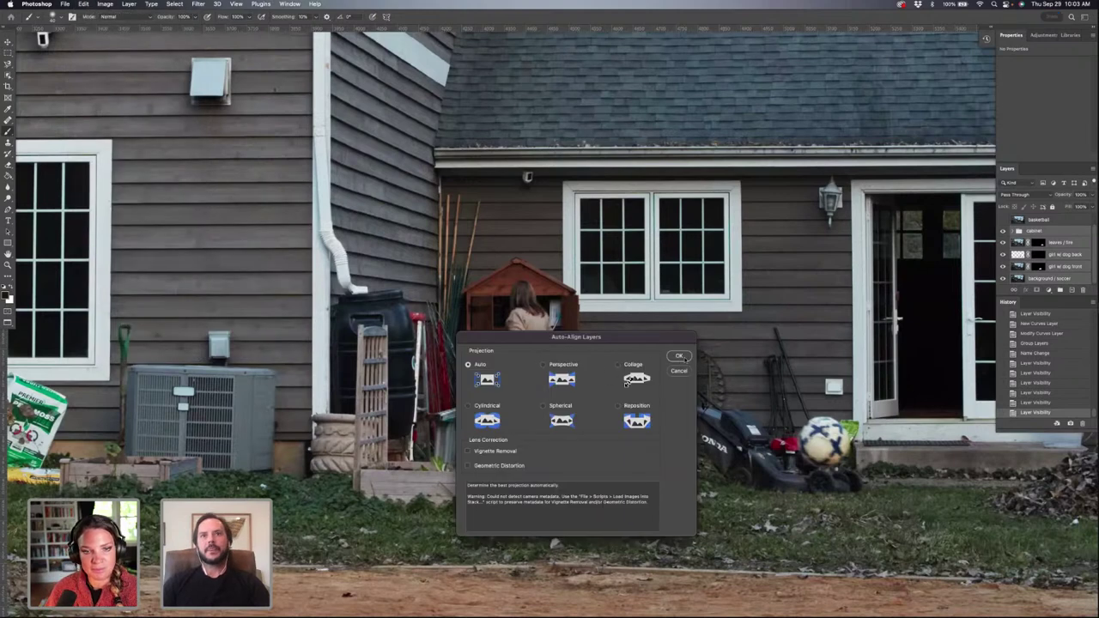
left_click(681, 357)
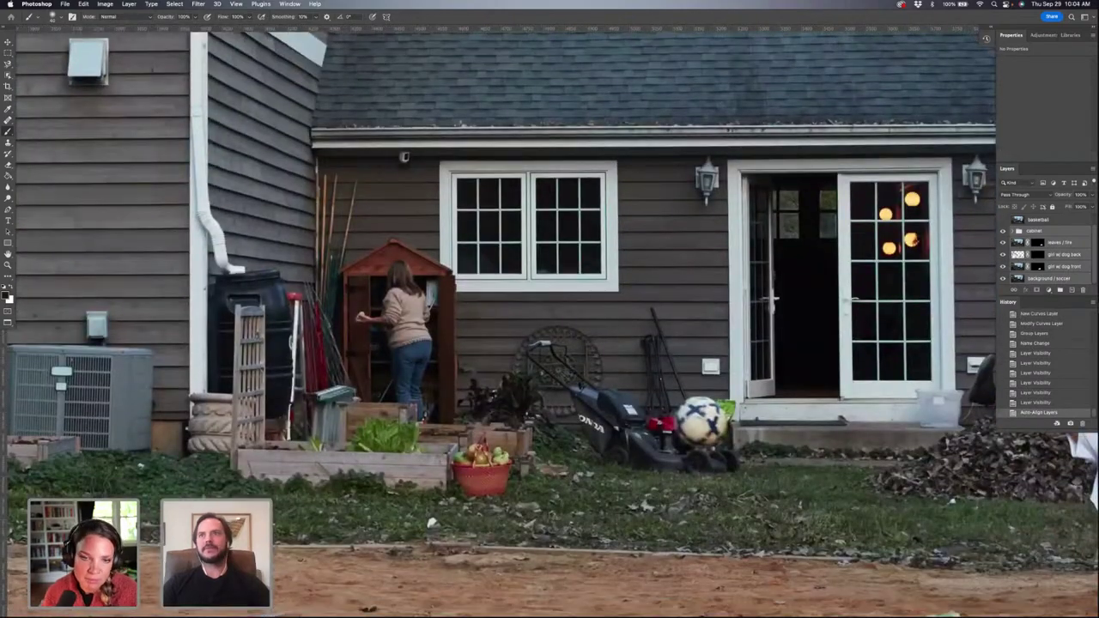
Step: Check the alignment of the siding, windows and shed by repeatedly hiding and showing the "cabinet" group over the composite
left_click(1001, 231)
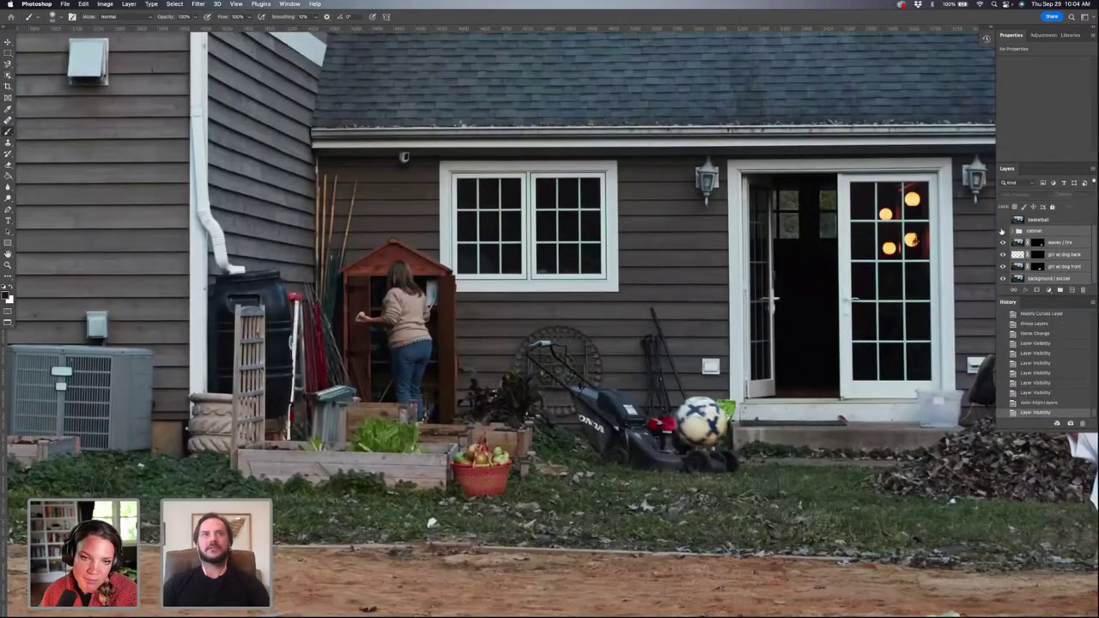
left_click(1002, 231)
left_click(1002, 231)
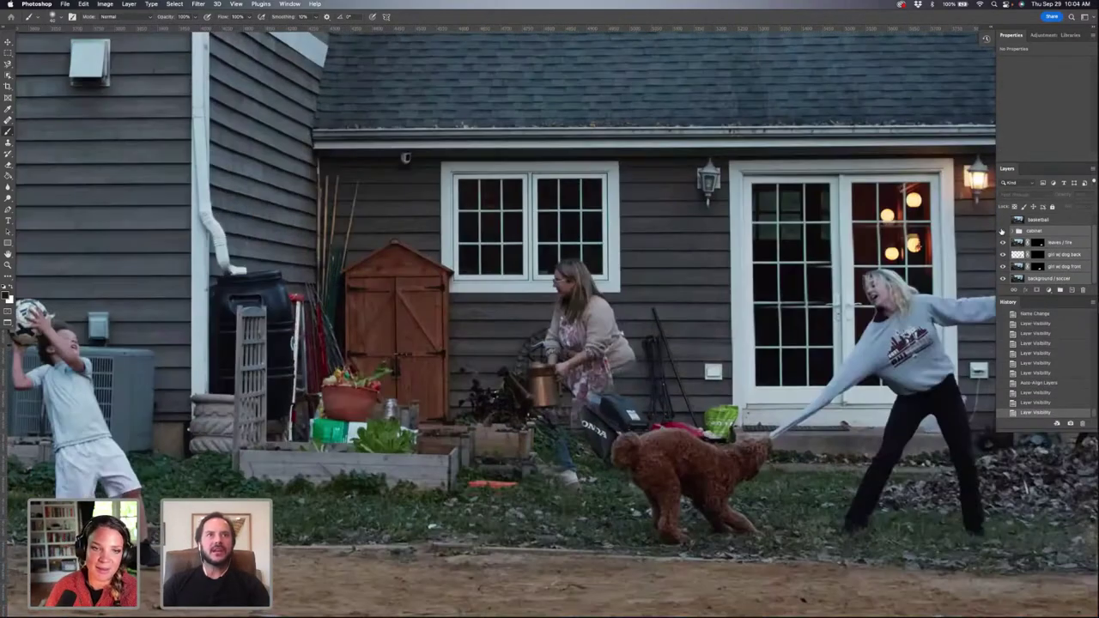
left_click(1001, 231)
left_click(1002, 231)
left_click(1002, 230)
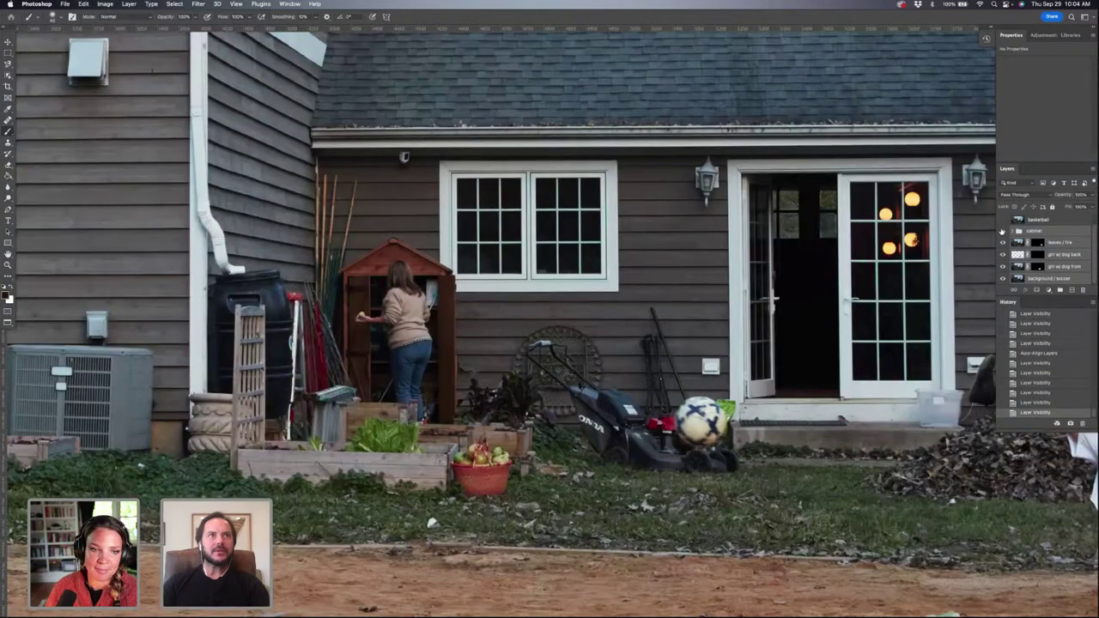
left_click(1002, 231)
left_click(1002, 231)
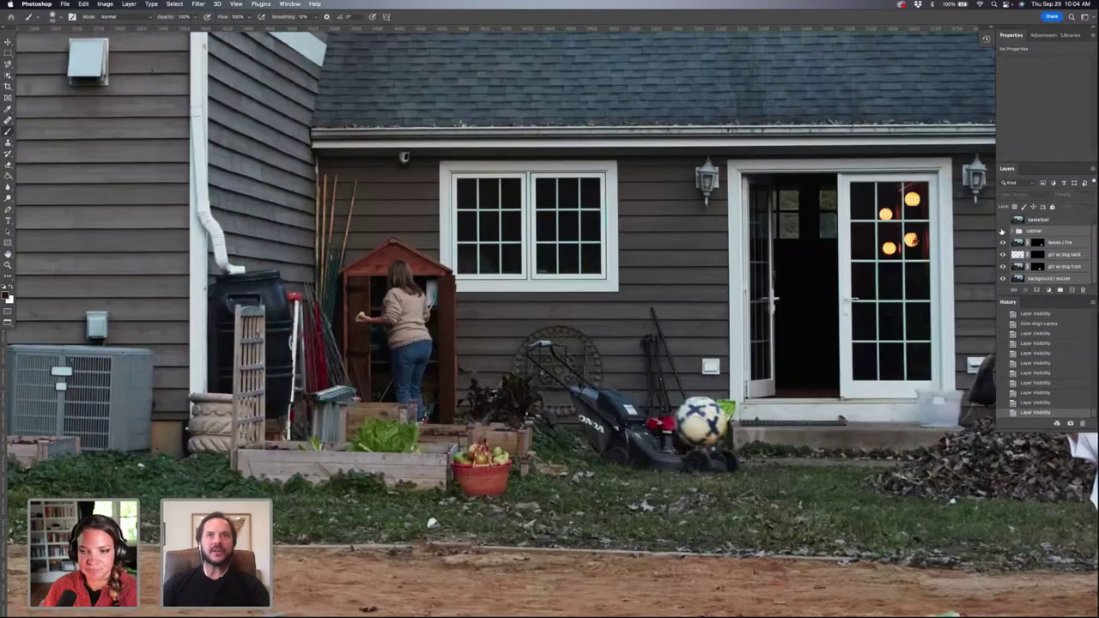
left_click(1002, 231)
left_click(1002, 231)
left_click(1001, 231)
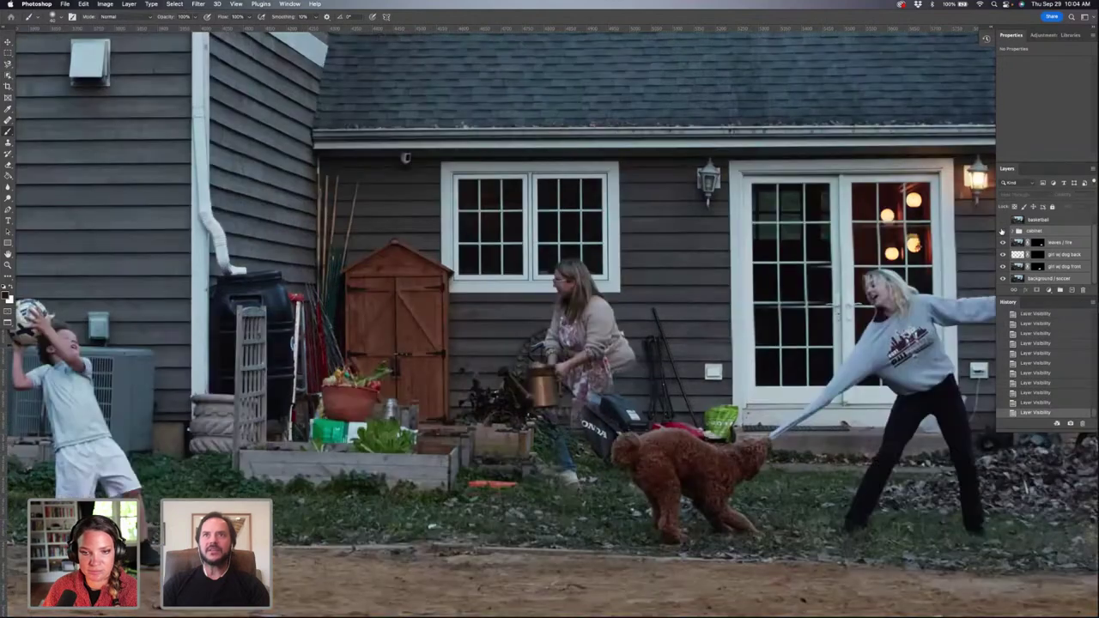
left_click(1002, 231)
left_click(1002, 230)
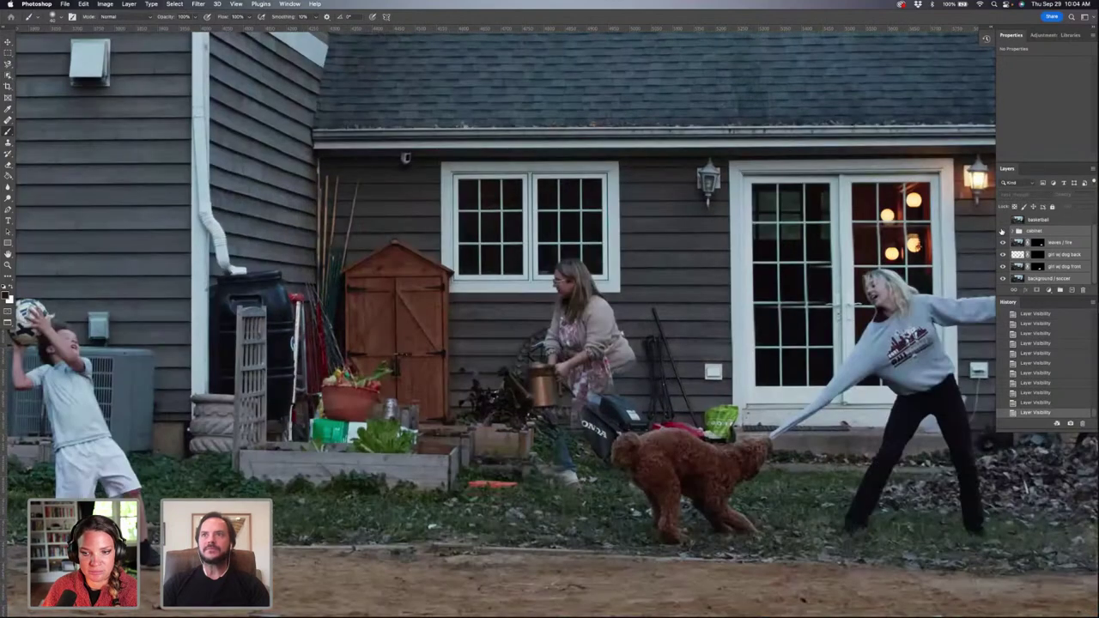
left_click(1002, 231)
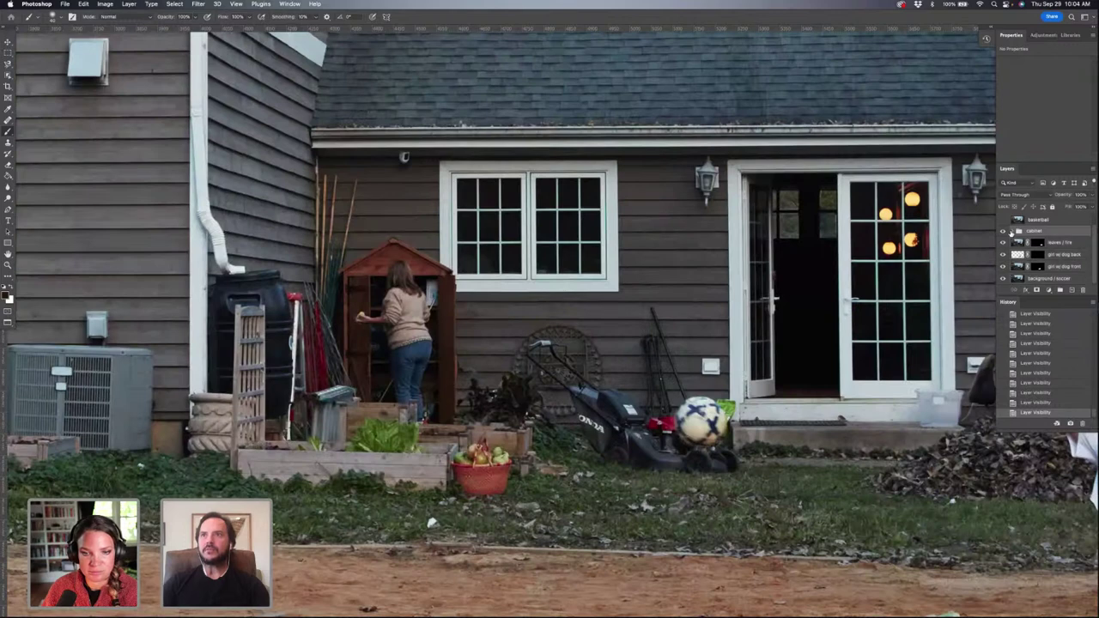
Step: Expand the "cabinet" group and set the blend mode of the "cabinet" photo layer inside it to Difference
left_click(1012, 231)
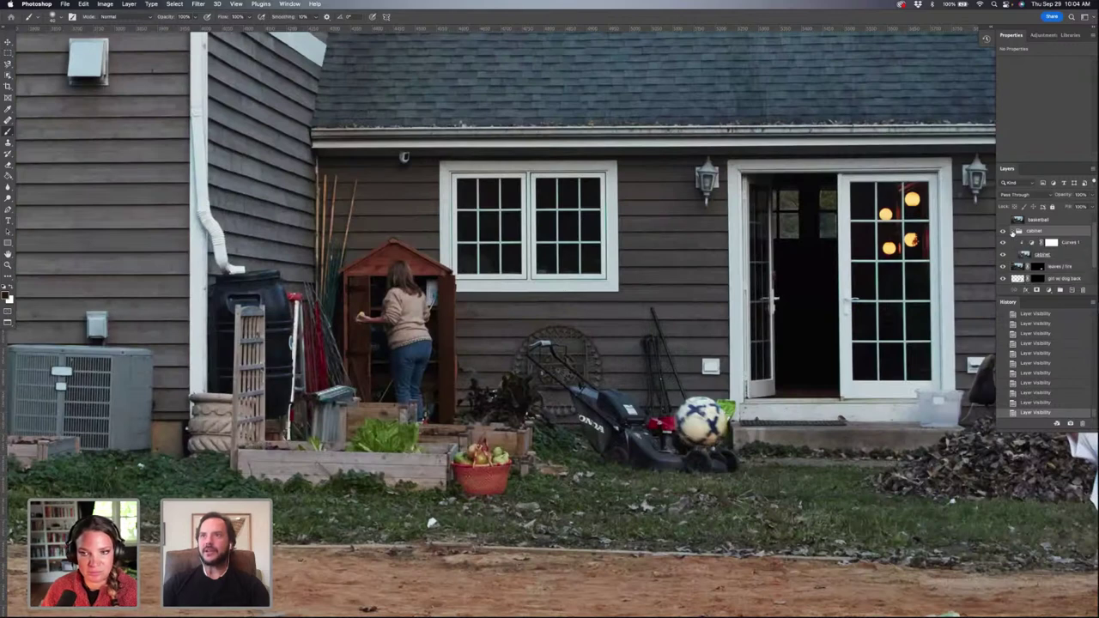
left_click(1024, 255)
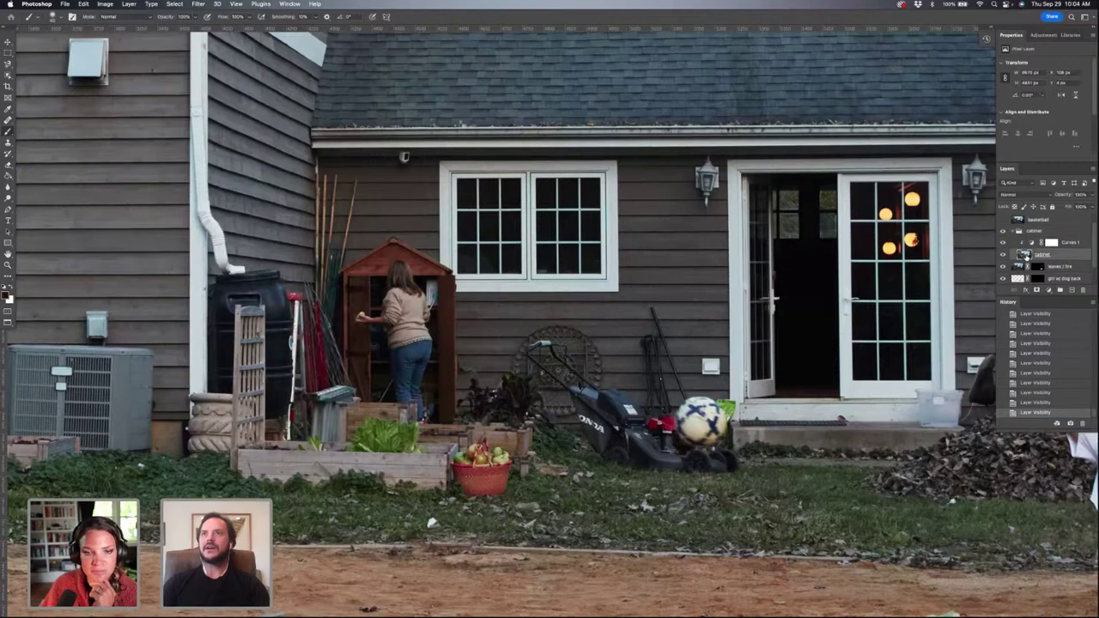
left_click(1037, 195)
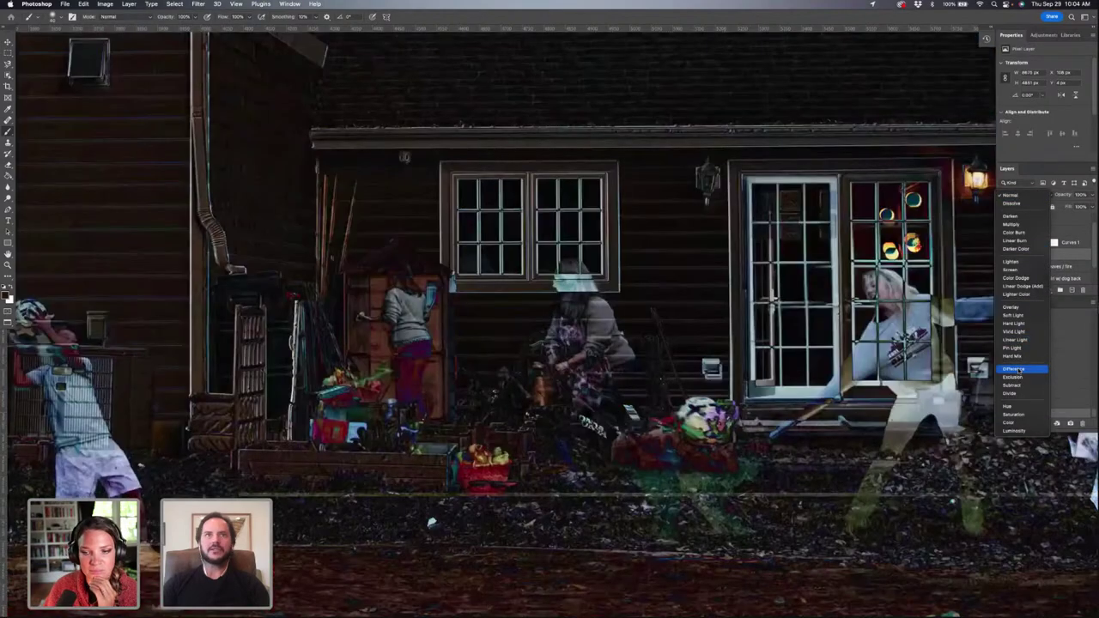
left_click(1013, 370)
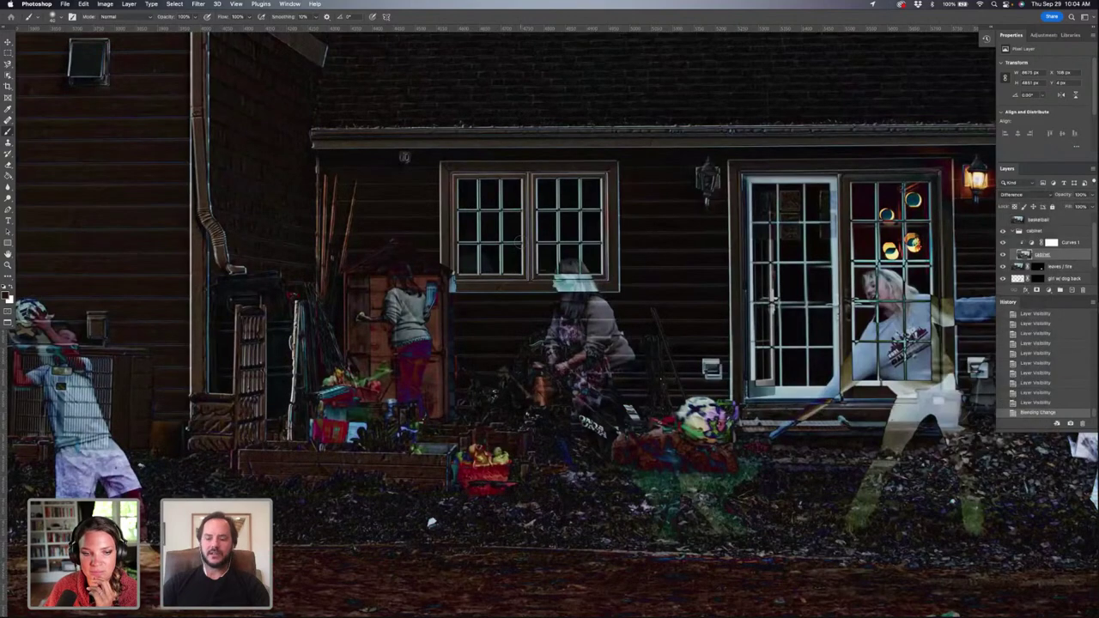
Step: Nudge the "cabinet" photo slightly to the right until the siding, gutter and window edges line up with the photo beneath
key("Up")
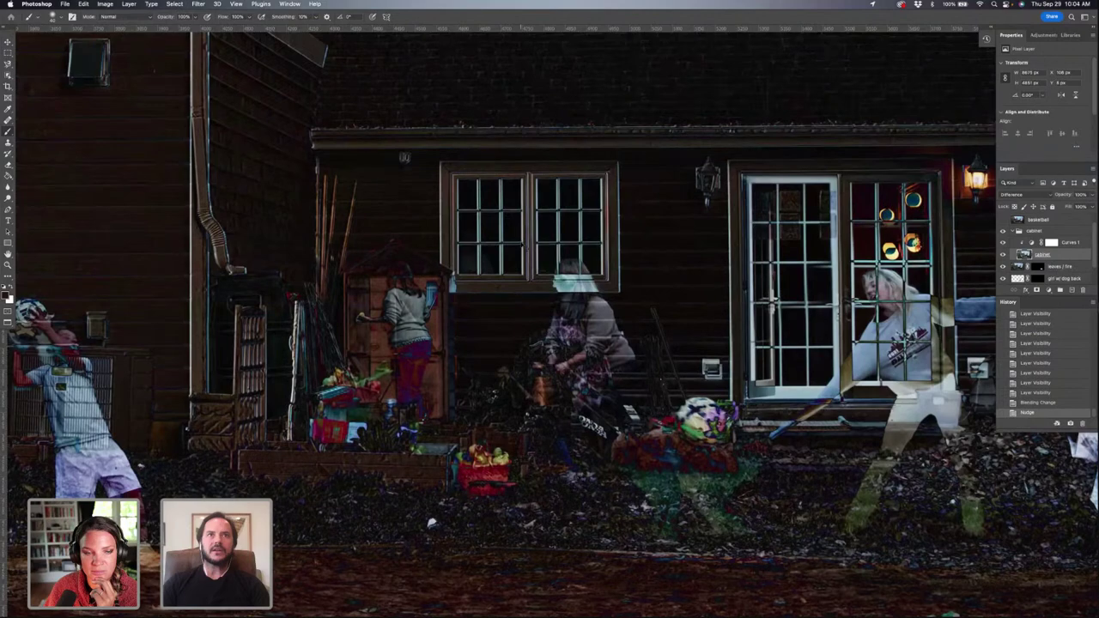
key("Up")
key("Right")
key("Right")
key("Right")
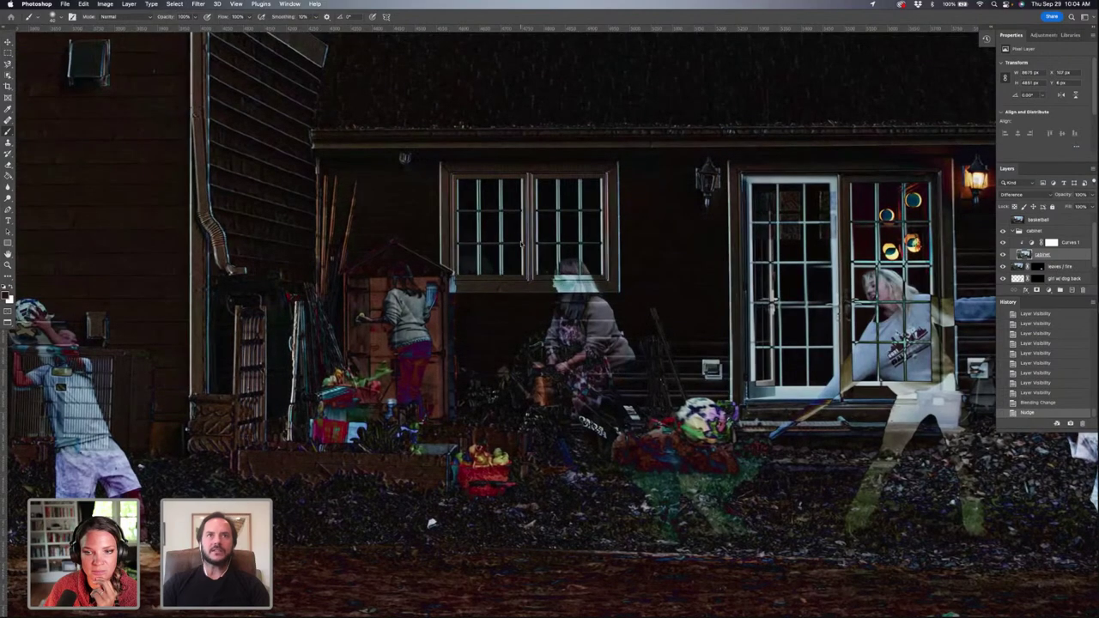
key("Right")
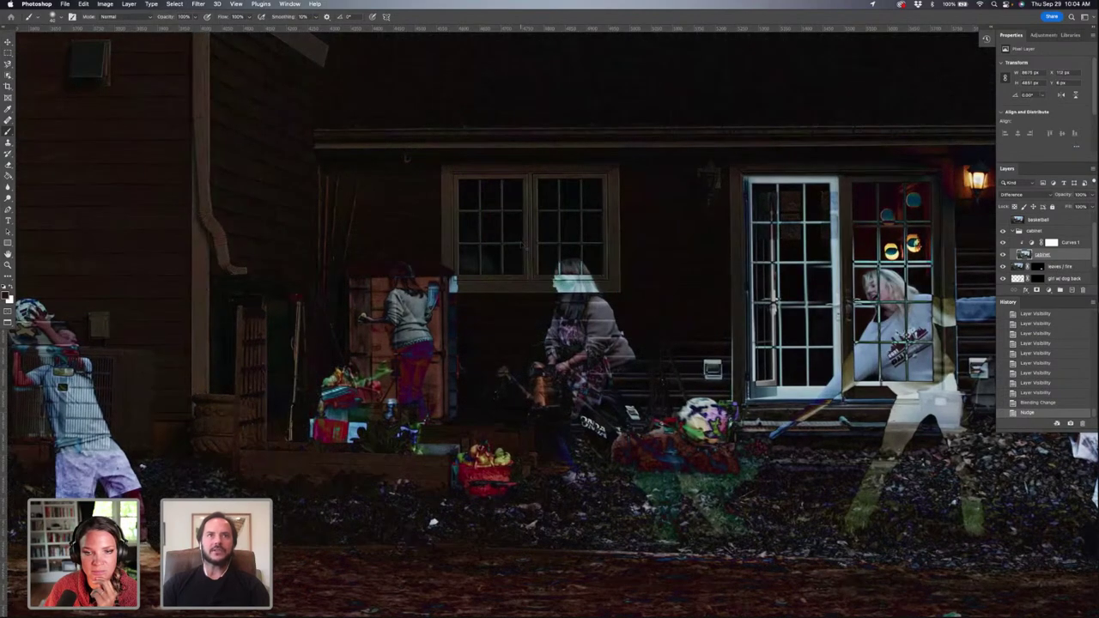
key("Left")
key("Right")
key("Left")
key("Right")
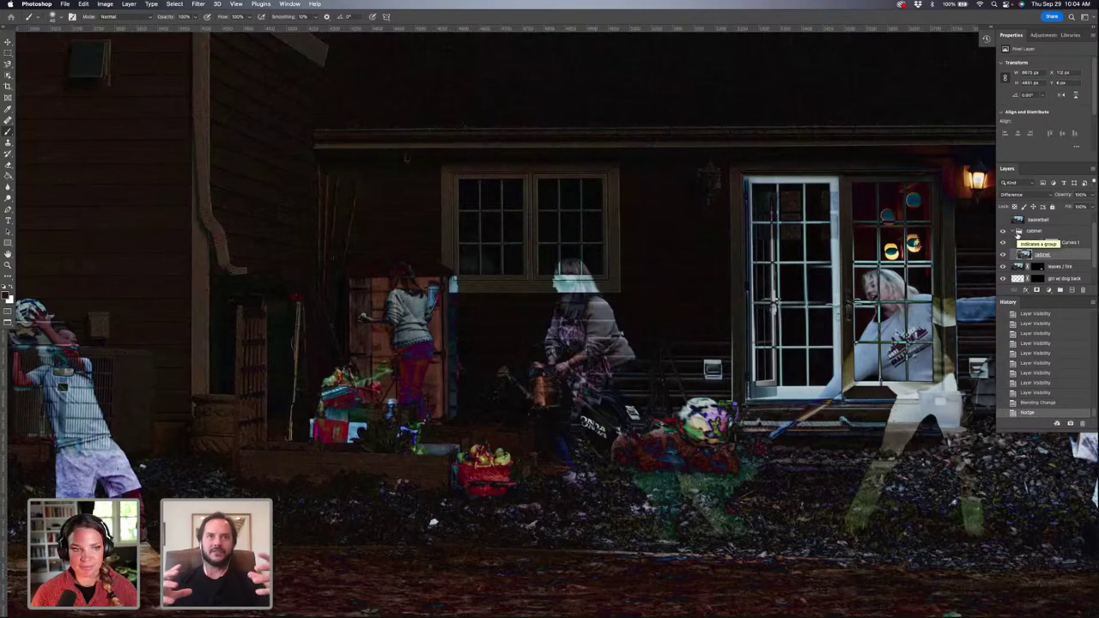
Step: Return the "cabinet" photo layer's blend mode to Normal and add a black layer mask that hides the whole photo
left_click(1041, 197)
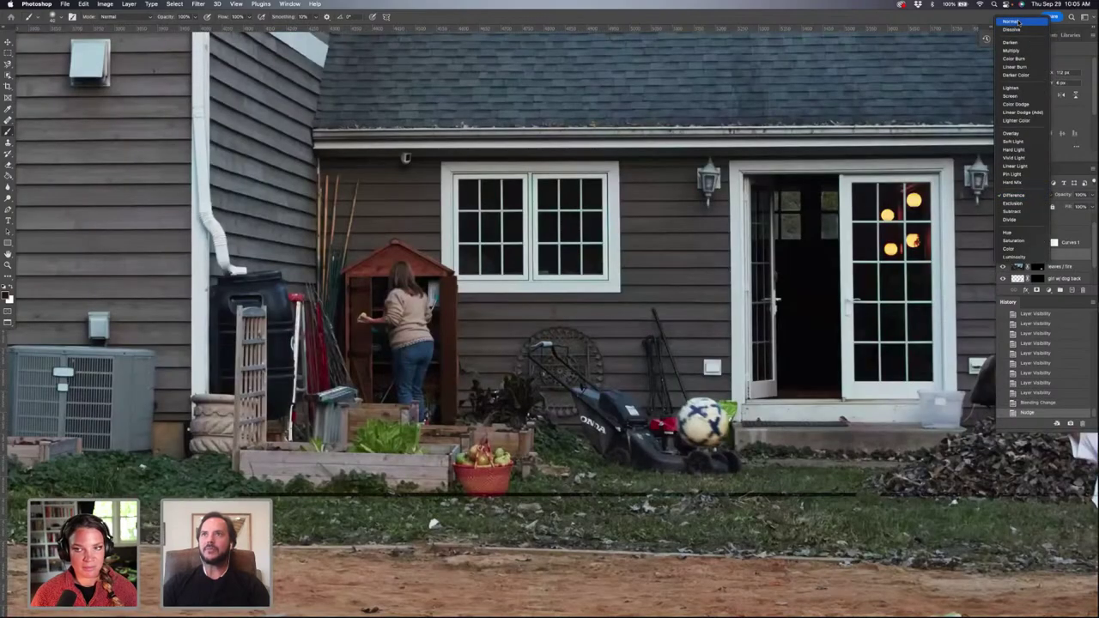
left_click(1019, 22)
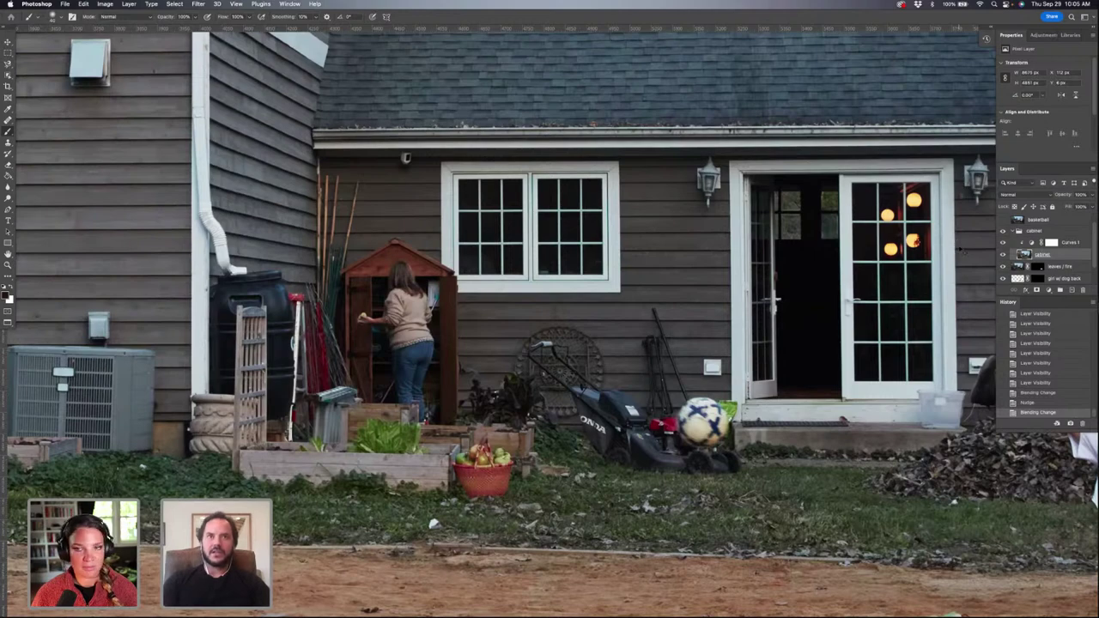
key("ctrl+shift+m")
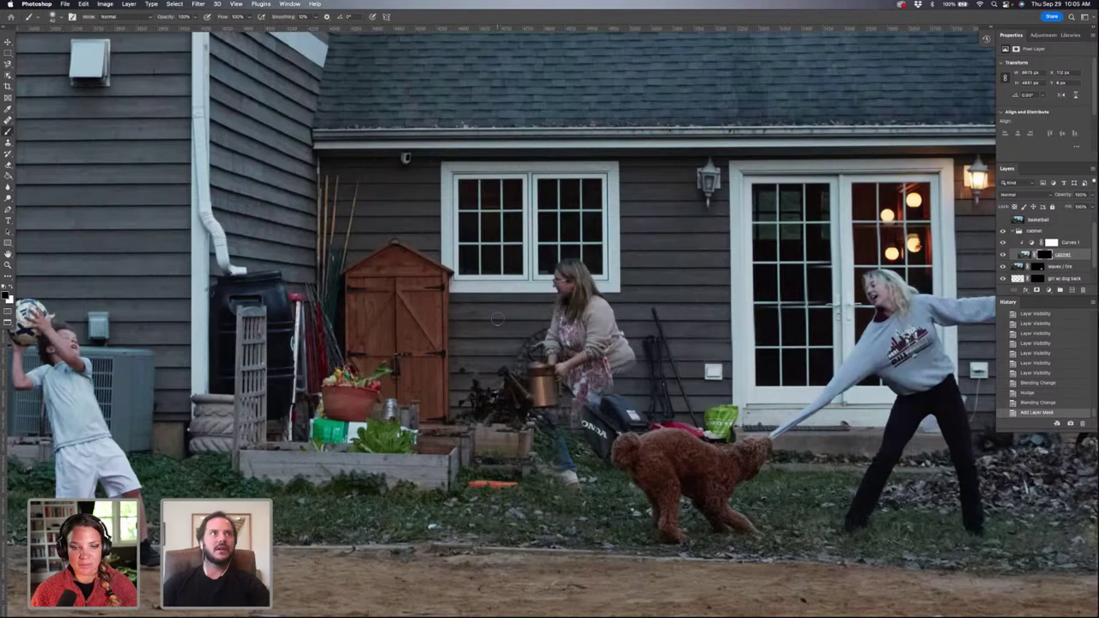
Step: With a larger soft white brush, paint the "cabinet" mask over the woman with the watering can and the closed shed to reveal the woman at the open shed
scroll(497, 319, "up", 2)
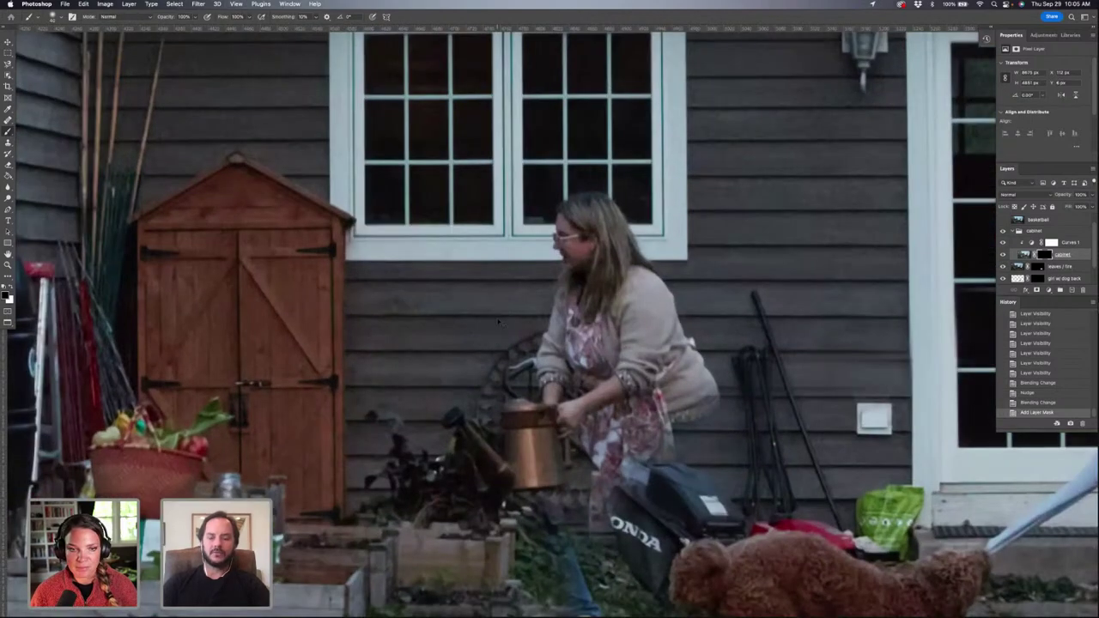
scroll(498, 320, "down", 2)
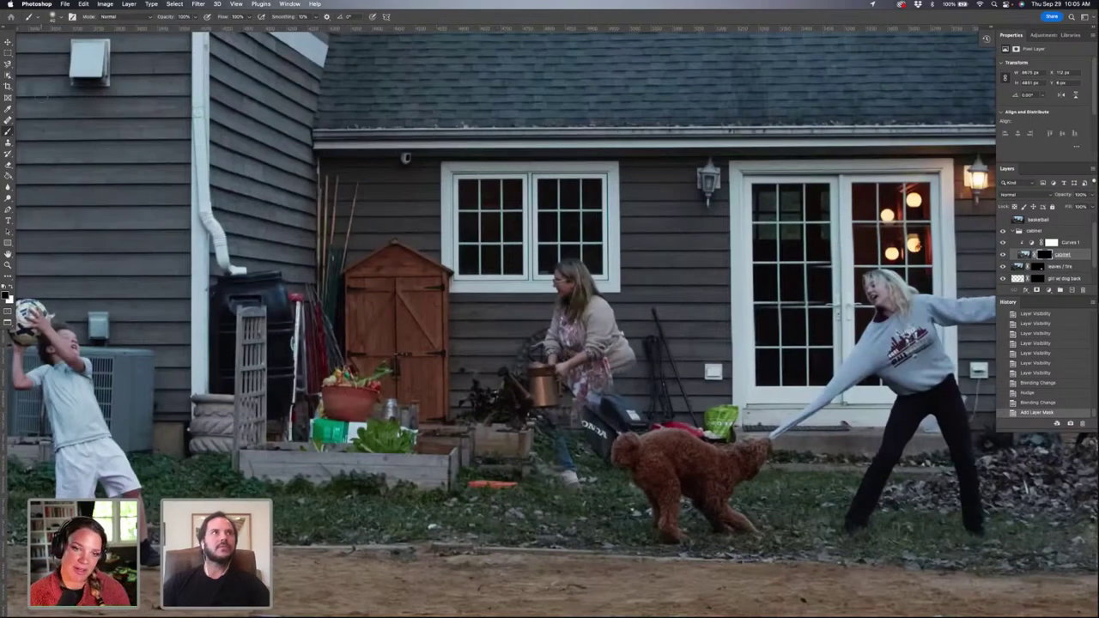
left_click(58, 17)
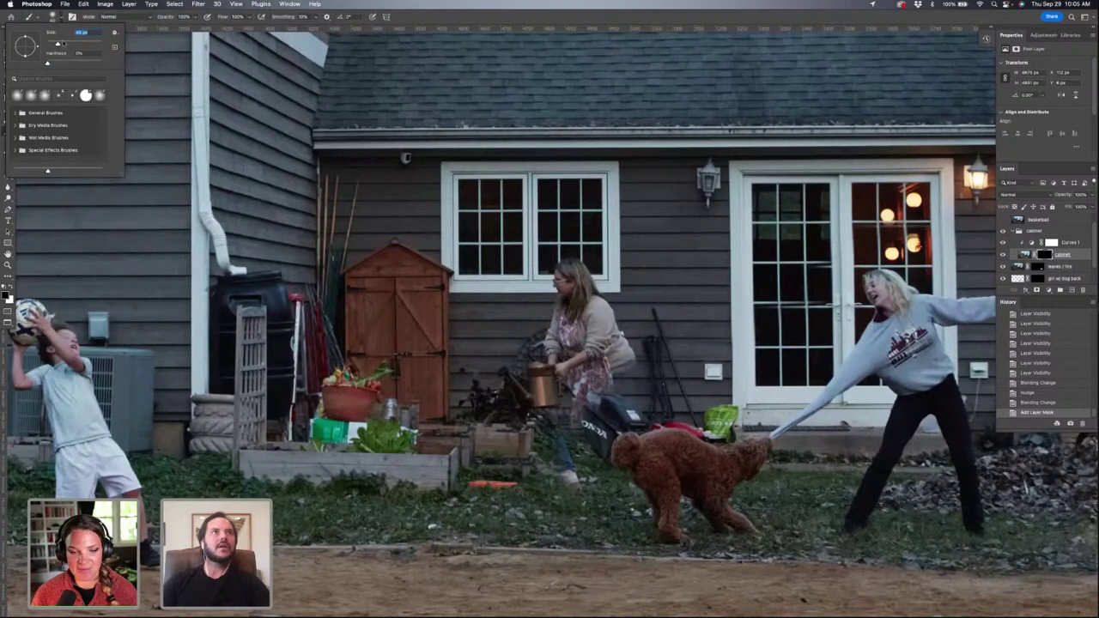
left_click_drag(59, 43, 80, 44)
left_click(765, 17)
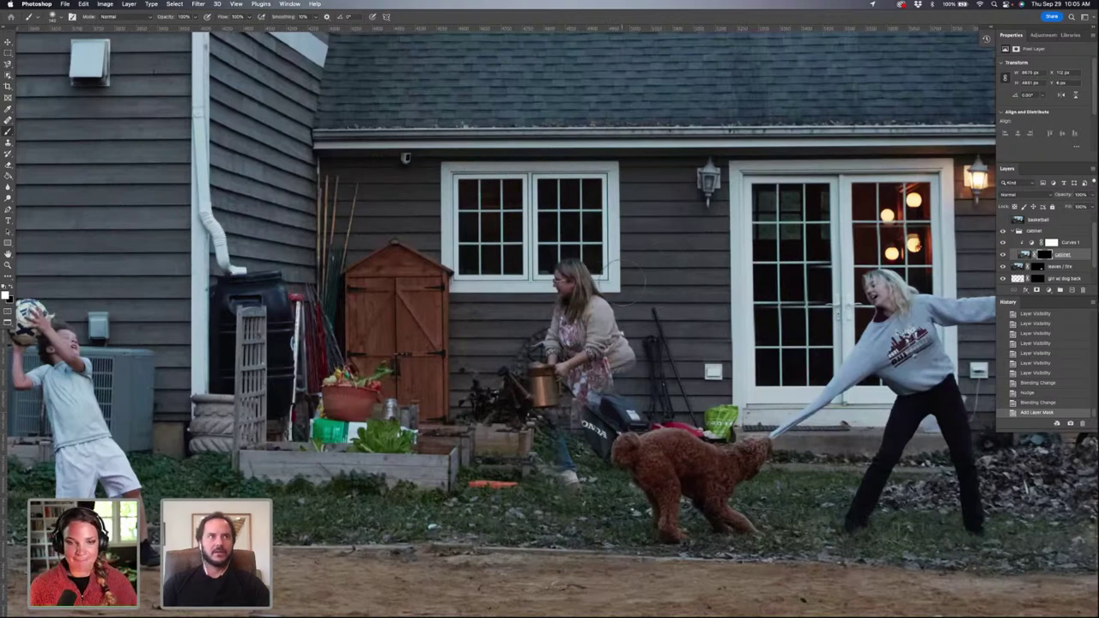
mouse_move(591, 320)
left_mouse_down()
mouse_move(574, 280)
mouse_move(585, 389)
mouse_move(624, 351)
left_mouse_up()
mouse_move(604, 300)
left_mouse_down()
mouse_move(566, 288)
mouse_move(539, 393)
mouse_move(533, 458)
mouse_move(573, 476)
mouse_move(501, 436)
mouse_move(496, 455)
mouse_move(481, 448)
mouse_move(494, 440)
mouse_move(485, 434)
left_mouse_up()
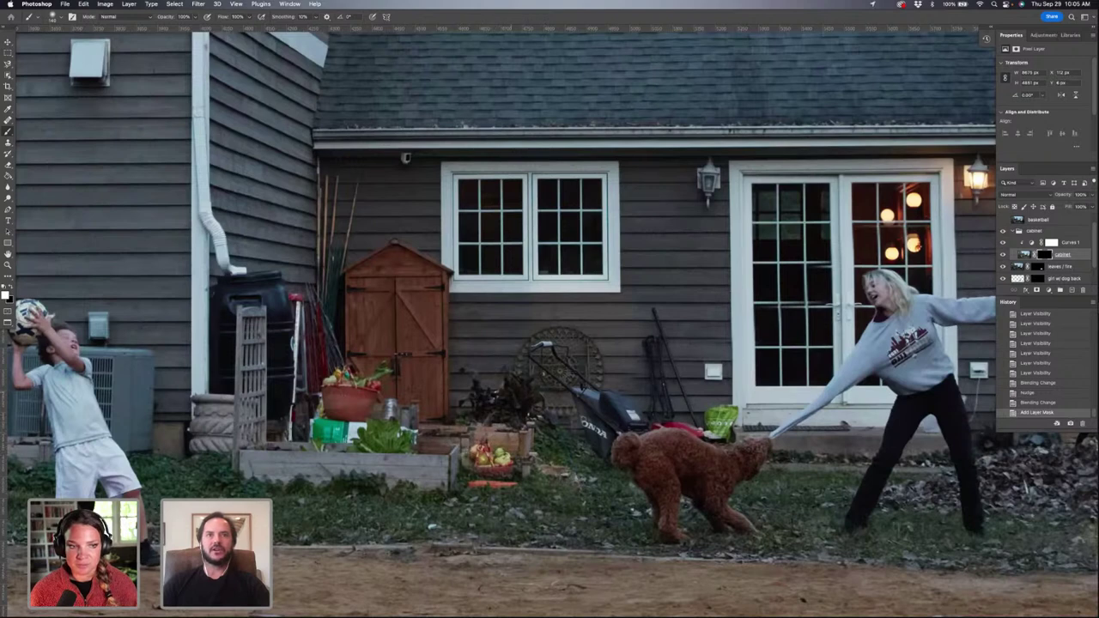
mouse_move(444, 340)
left_mouse_down()
mouse_move(436, 378)
mouse_move(429, 309)
mouse_move(448, 262)
mouse_move(464, 283)
mouse_move(404, 292)
mouse_move(365, 262)
mouse_move(360, 317)
mouse_move(412, 313)
mouse_move(408, 302)
mouse_move(376, 340)
mouse_move(414, 330)
mouse_move(377, 348)
mouse_move(412, 318)
mouse_move(401, 291)
mouse_move(351, 369)
mouse_move(418, 318)
mouse_move(391, 382)
mouse_move(352, 382)
mouse_move(347, 404)
mouse_move(393, 402)
mouse_move(429, 321)
mouse_move(483, 445)
mouse_move(481, 433)
mouse_move(470, 446)
mouse_move(421, 426)
mouse_move(361, 426)
left_mouse_up()
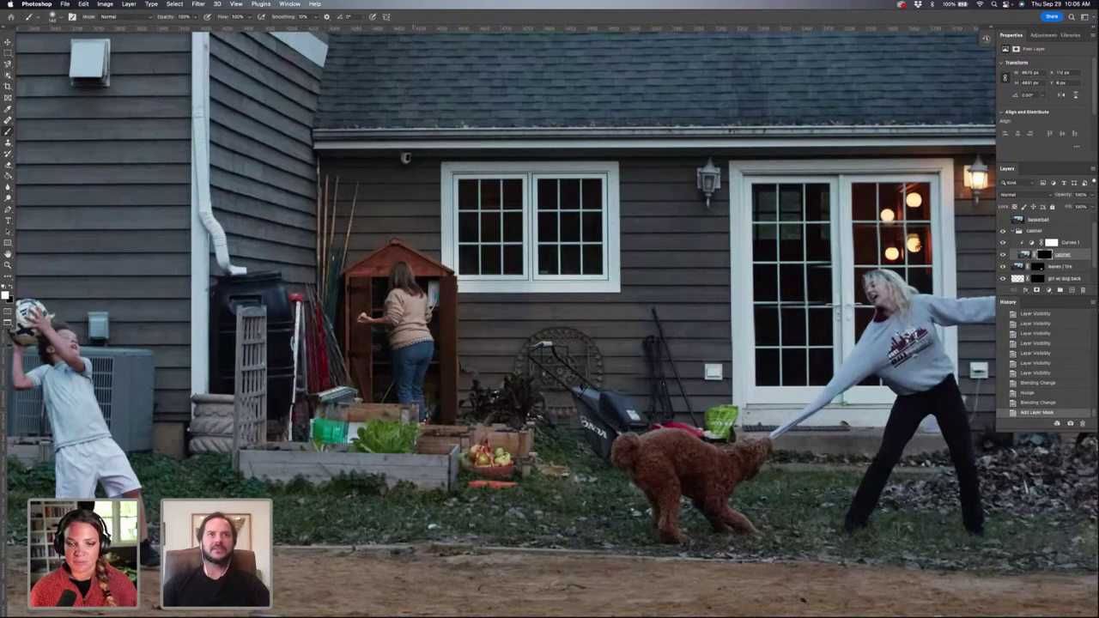
Step: Continue painting white on the "cabinet" mask over the garden bed, apple basket and tools, and around the shed roof
mouse_move(296, 339)
left_mouse_down()
mouse_move(295, 367)
mouse_move(337, 390)
mouse_move(343, 438)
mouse_move(503, 437)
mouse_move(502, 477)
mouse_move(515, 442)
mouse_move(451, 464)
mouse_move(287, 463)
mouse_move(254, 438)
mouse_move(245, 395)
mouse_move(257, 318)
left_mouse_up()
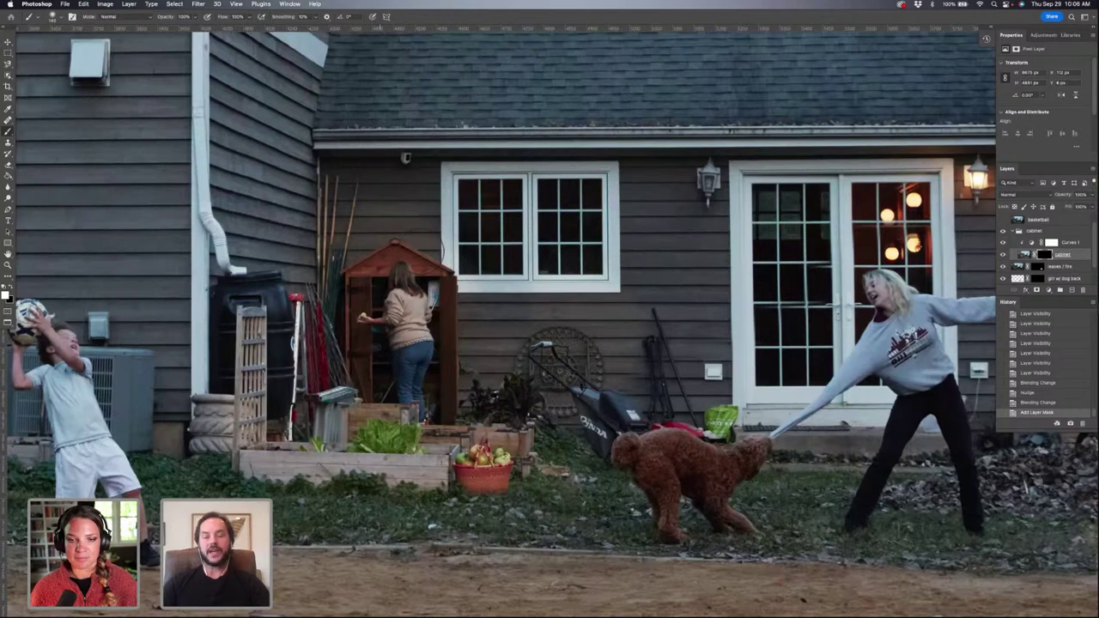
left_click_drag(425, 248, 420, 247)
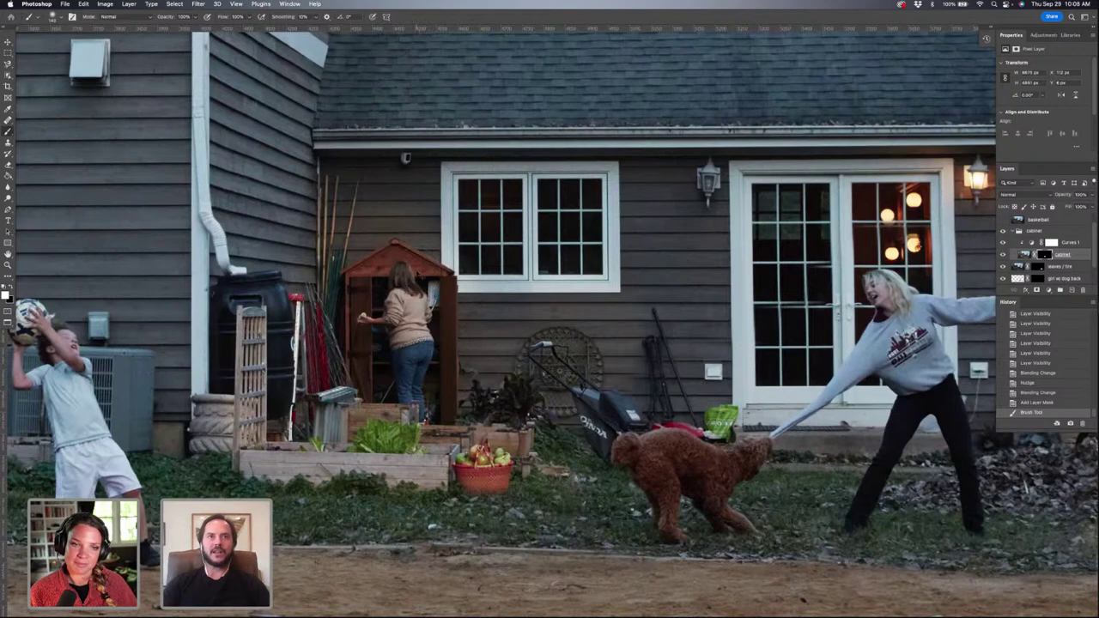
Step: Examine the wider composite to judge how the open shed area blends with the house, people and yard
key("super+minus")
key("super+minus")
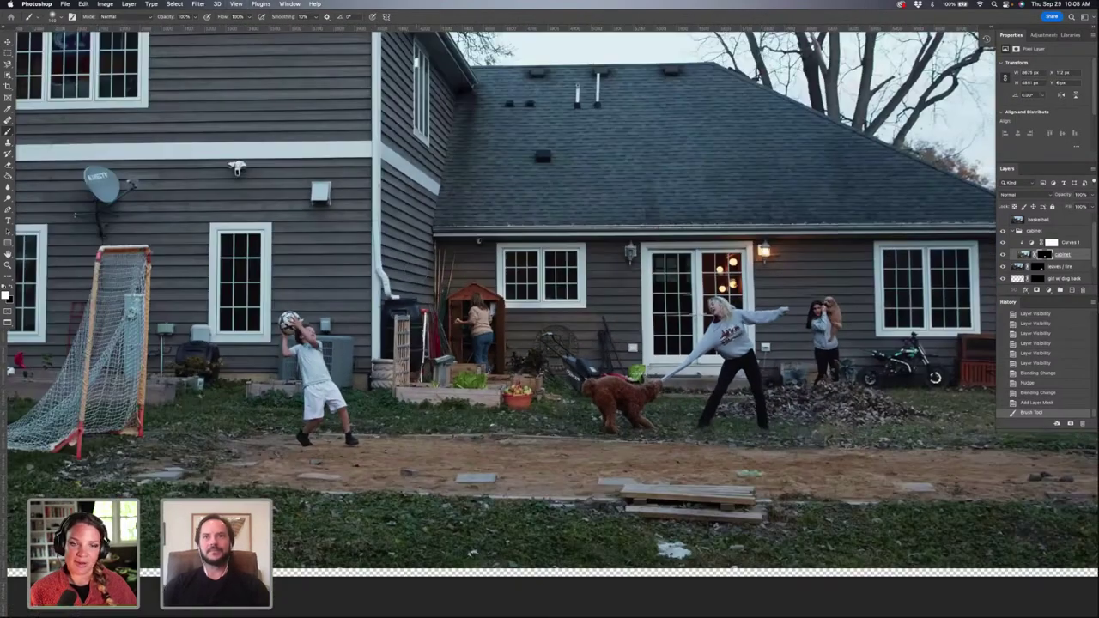
scroll(549, 300, "up", 3)
scroll(549, 300, "right", 3)
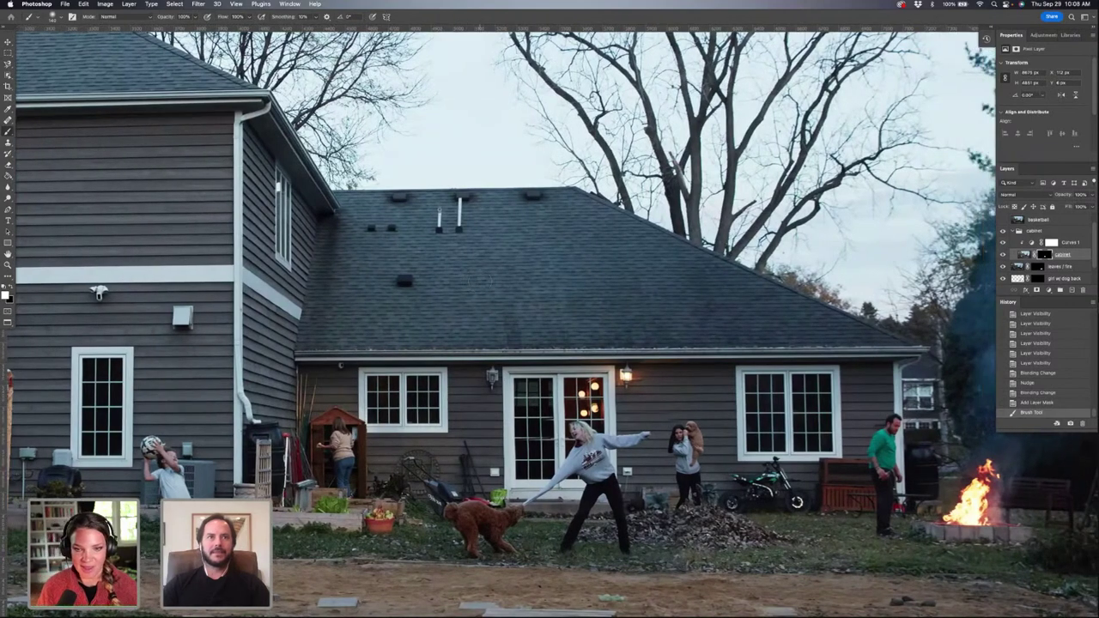
scroll(549, 309, "left", 3)
scroll(550, 309, "down", 2)
scroll(549, 309, "left", 2)
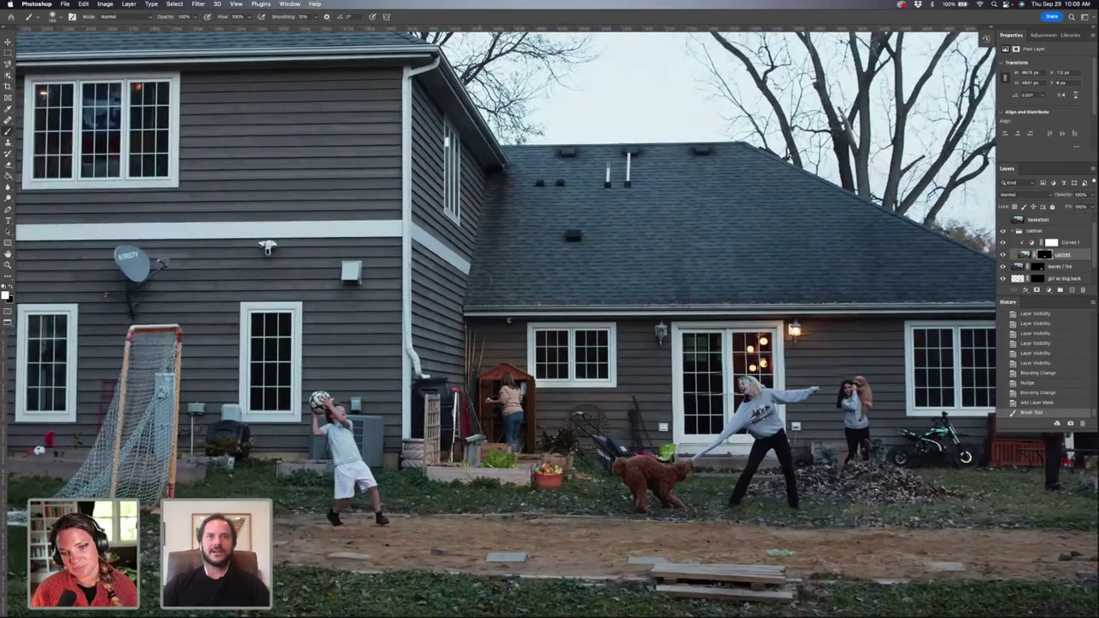
scroll(549, 309, "right", 1)
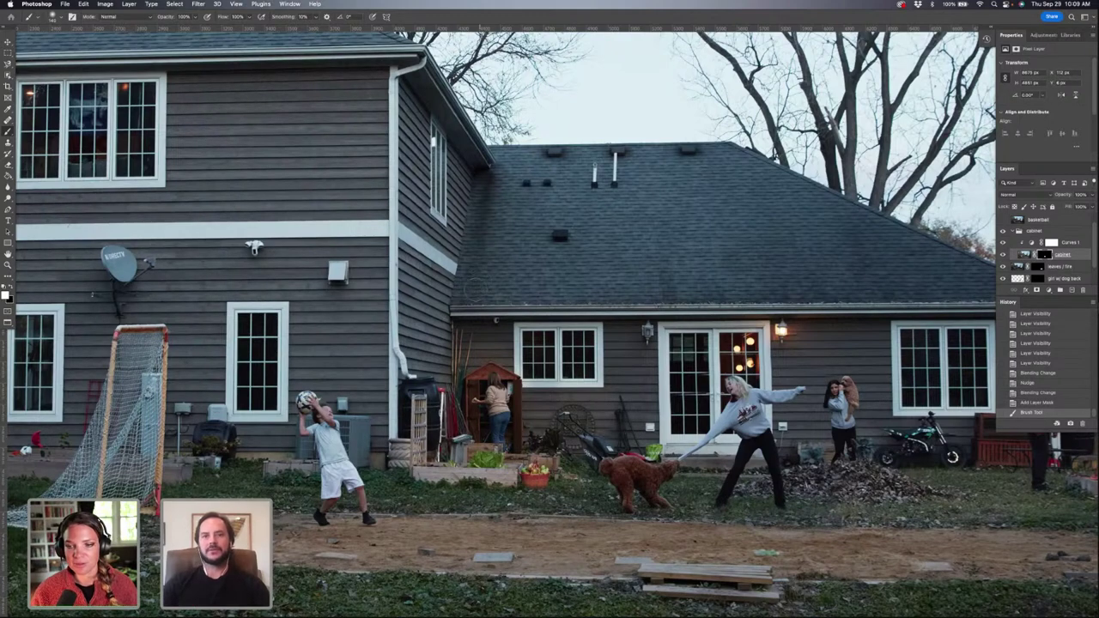
Step: Add a Color Balance adjustment clipped to the "cabinet" photo and shift its midtones toward blue to +10
key("super+equal")
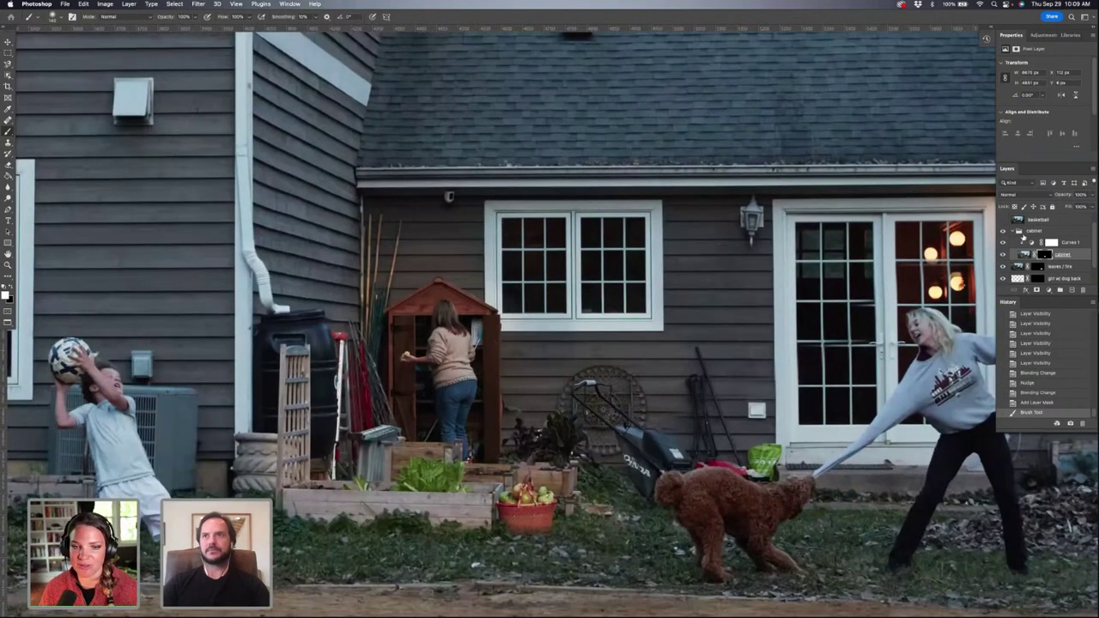
key("x")
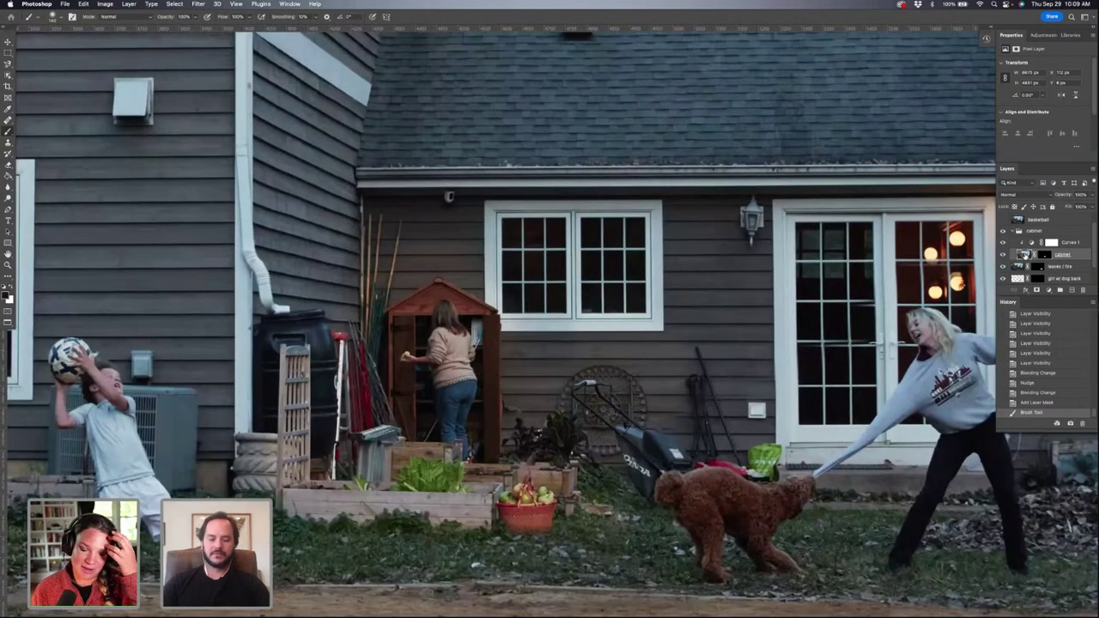
key("ctrl+alt+b")
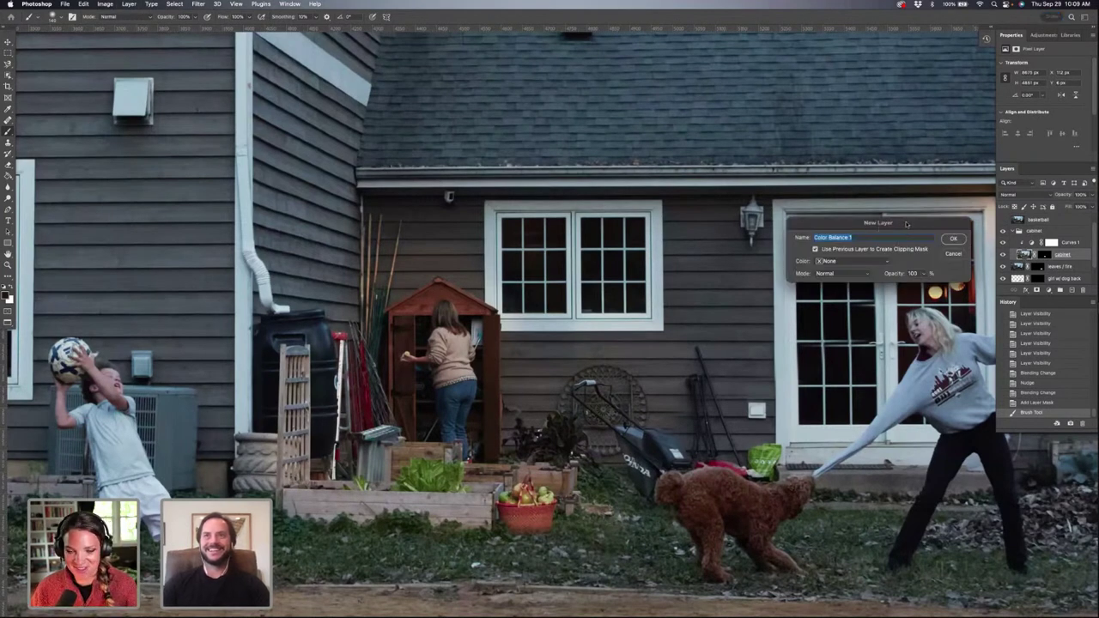
left_click(952, 239)
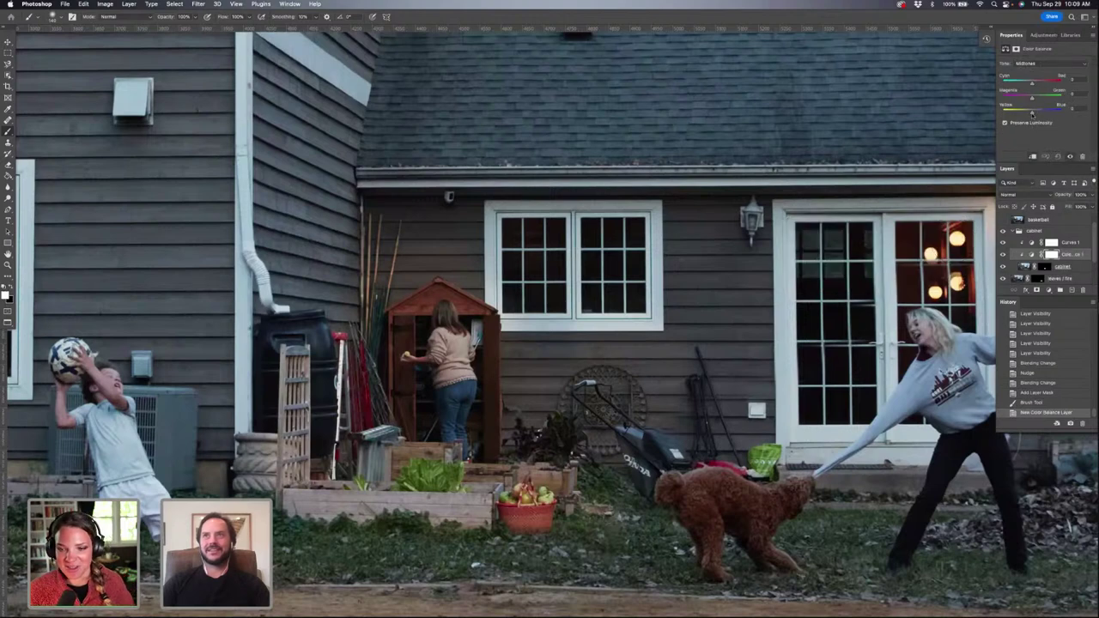
left_click_drag(1032, 112, 1035, 113)
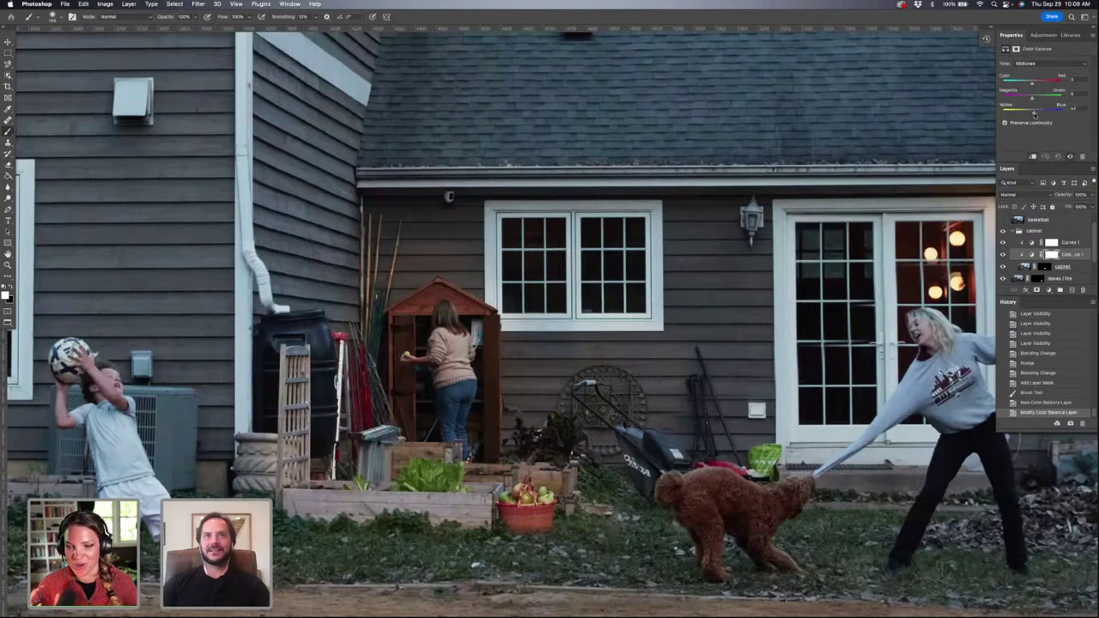
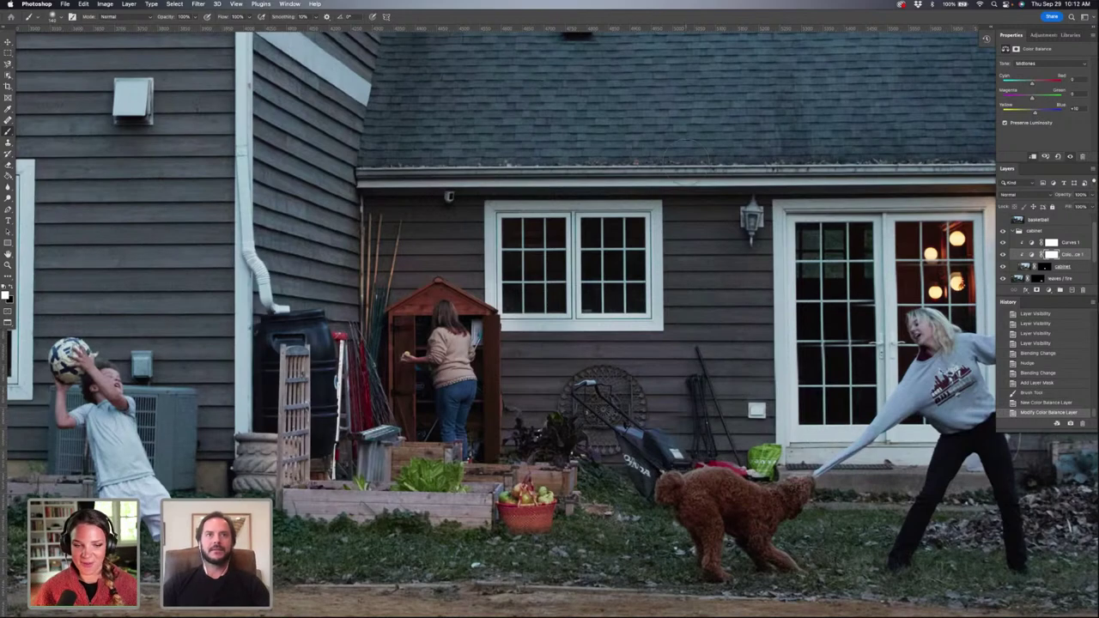
Step: Turn on the "basketball" layer and compare the boy's pose at the hoop with it shown and hidden, leaving it visible
scroll(684, 159, "left", 3)
scroll(686, 161, "left", 20)
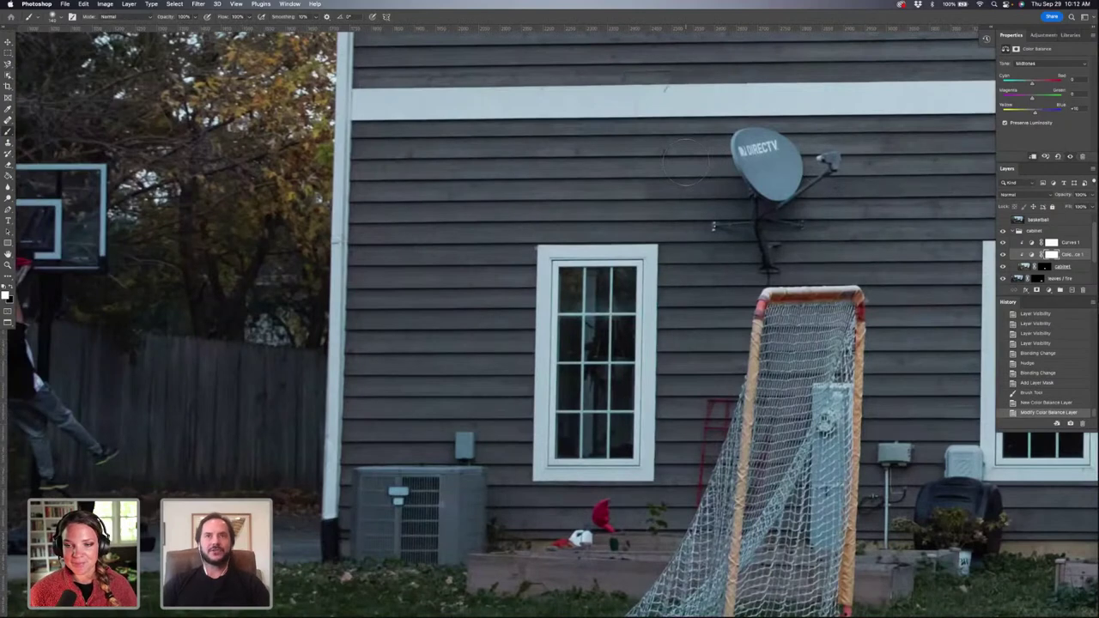
scroll(685, 162, "left", 5)
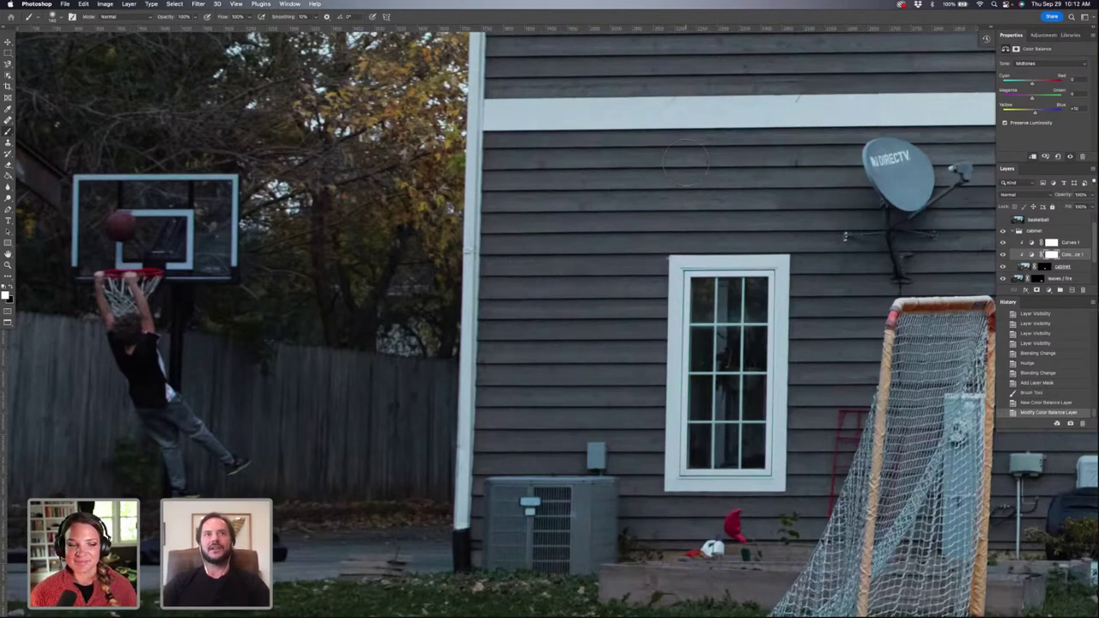
scroll(685, 161, "left", 5)
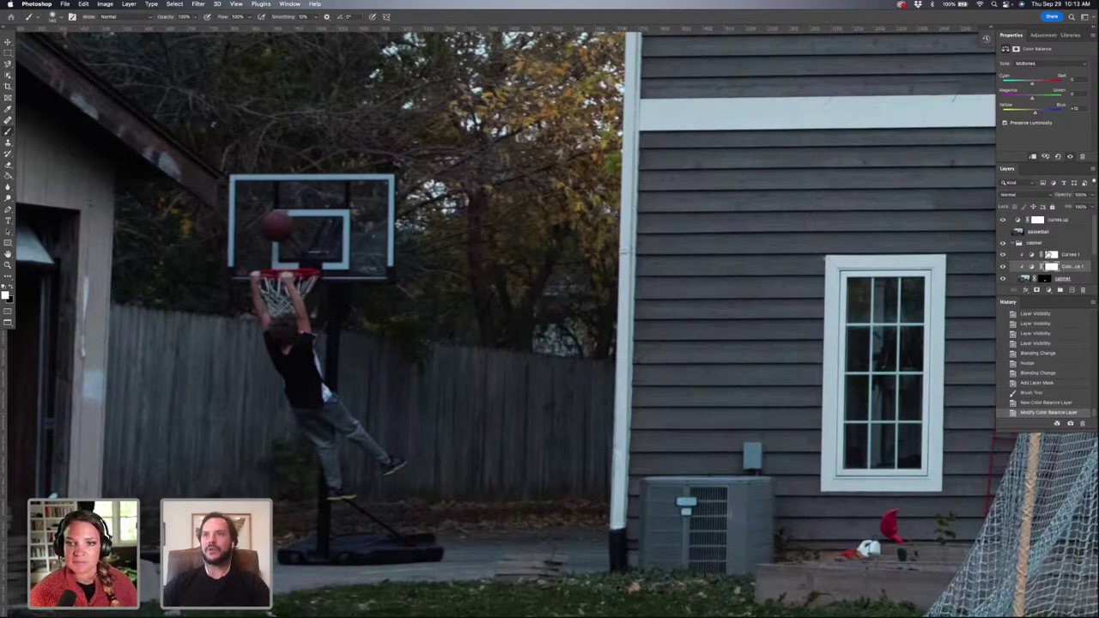
left_click(1002, 231)
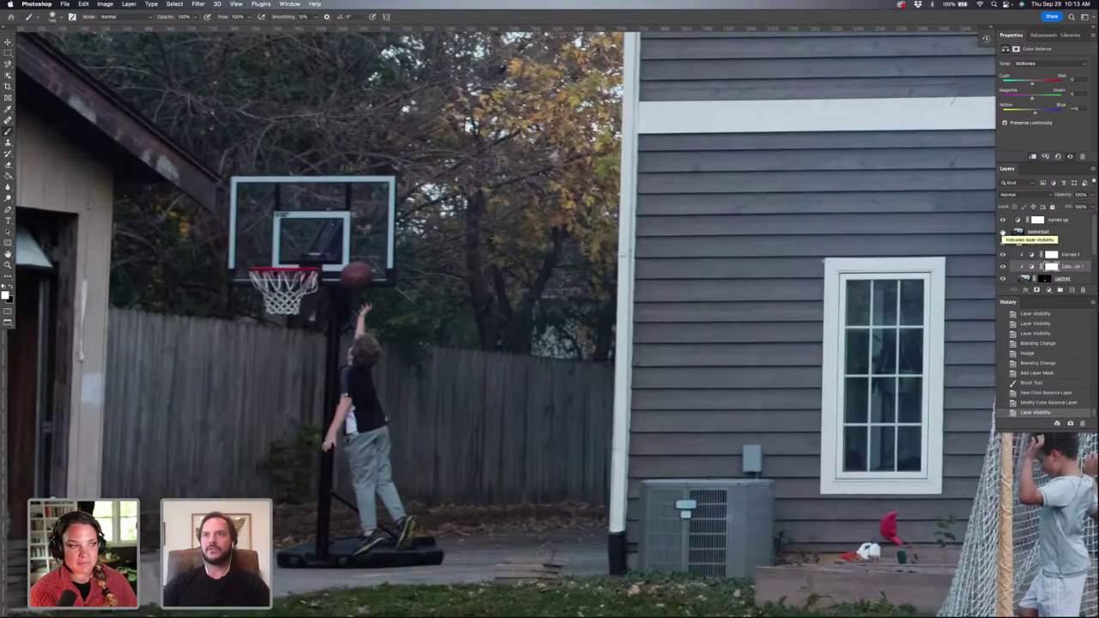
key("super+z")
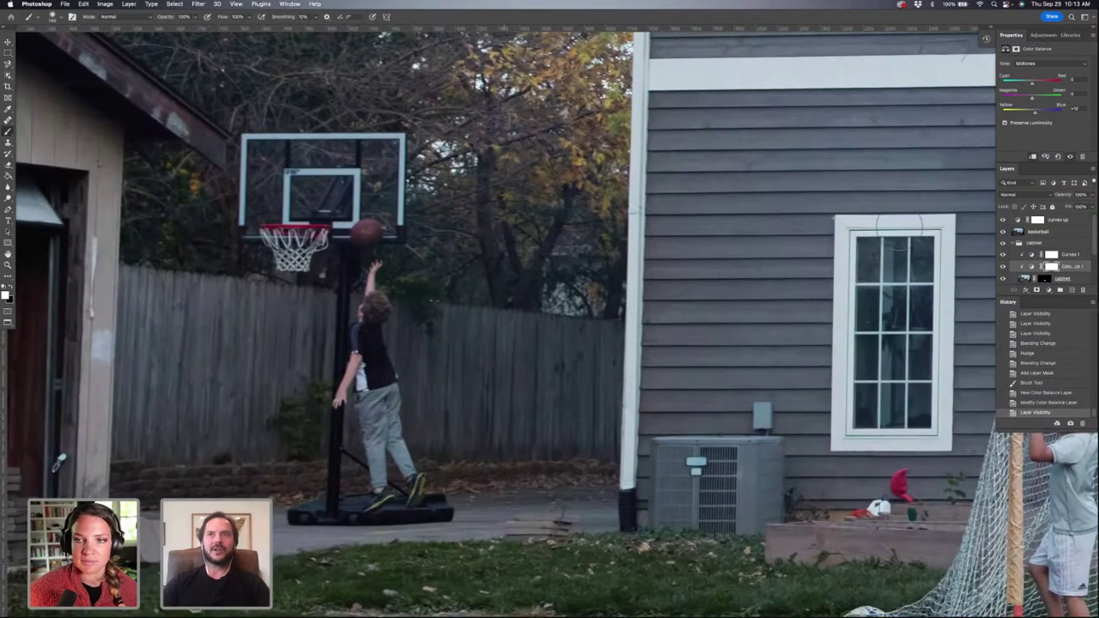
left_click(1003, 231)
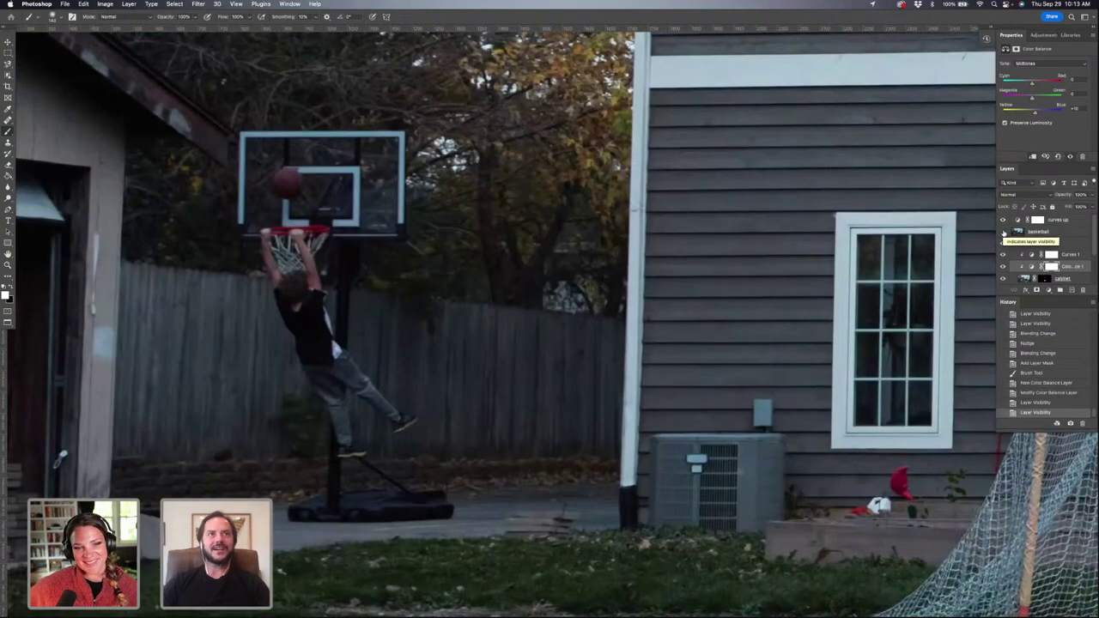
left_click(1003, 232)
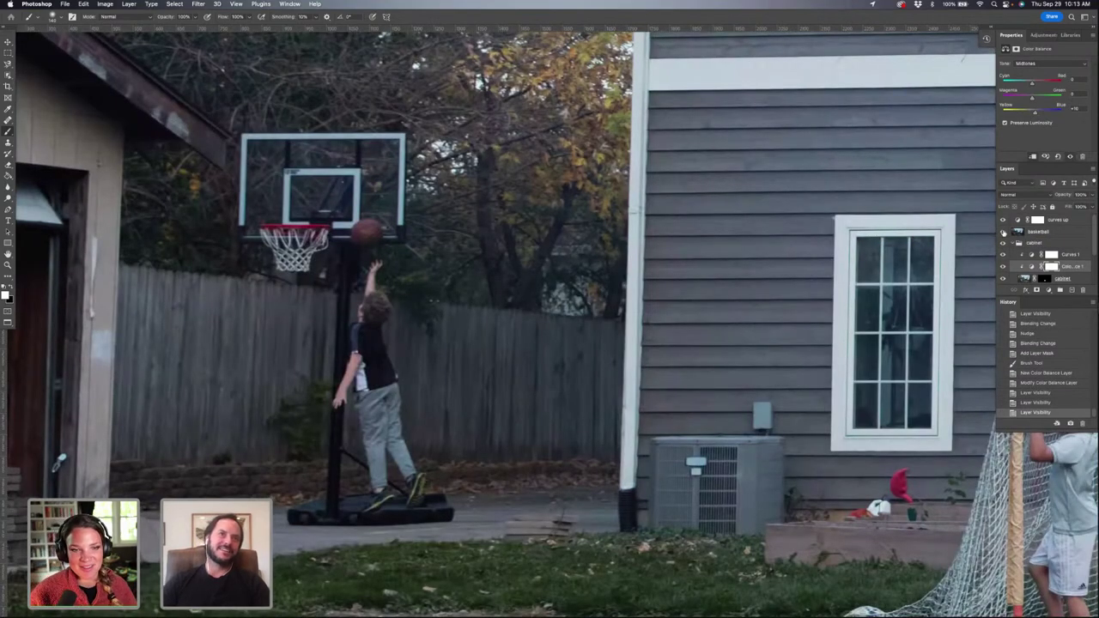
left_click(1003, 232)
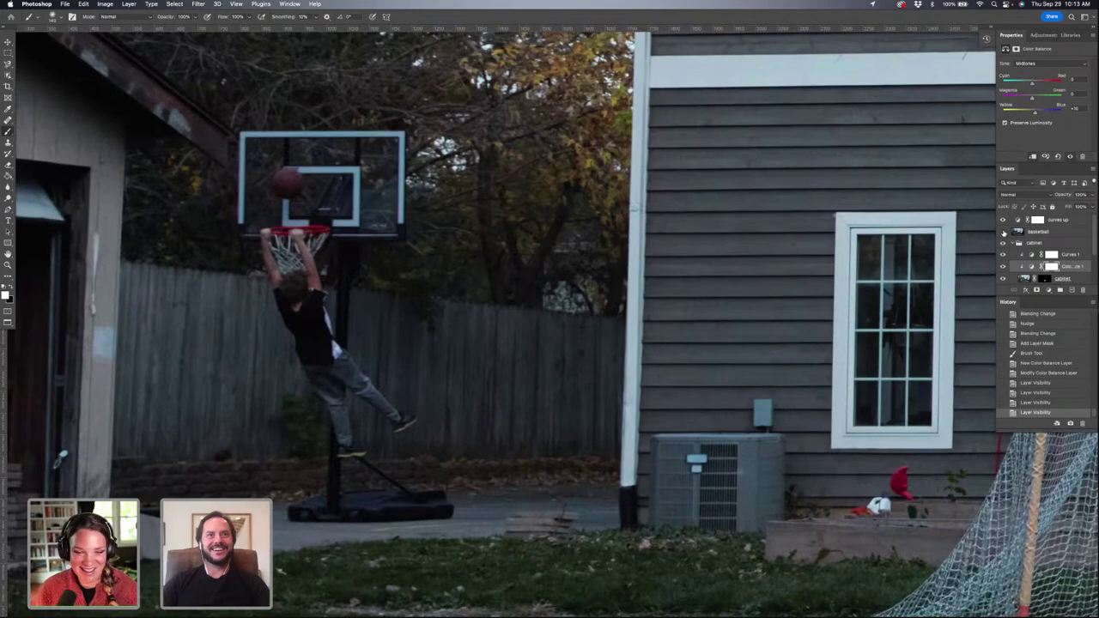
left_click(1003, 232)
left_click(1003, 231)
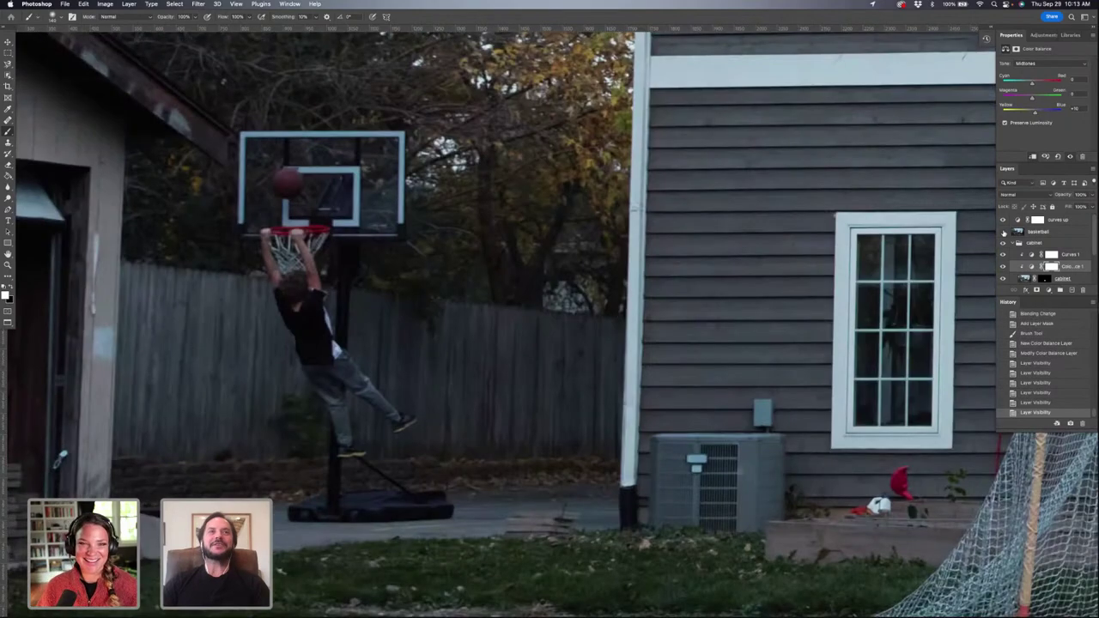
left_click(1003, 232)
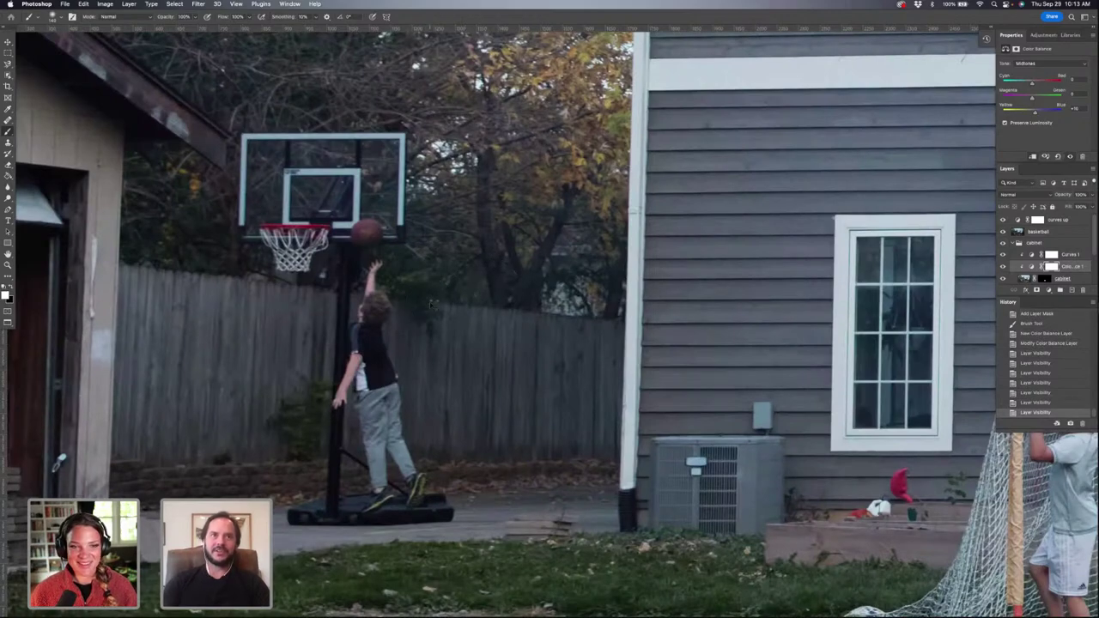
Step: Draw a rectangular selection around the basketball hoop and the boy beside the garage
key("super+0")
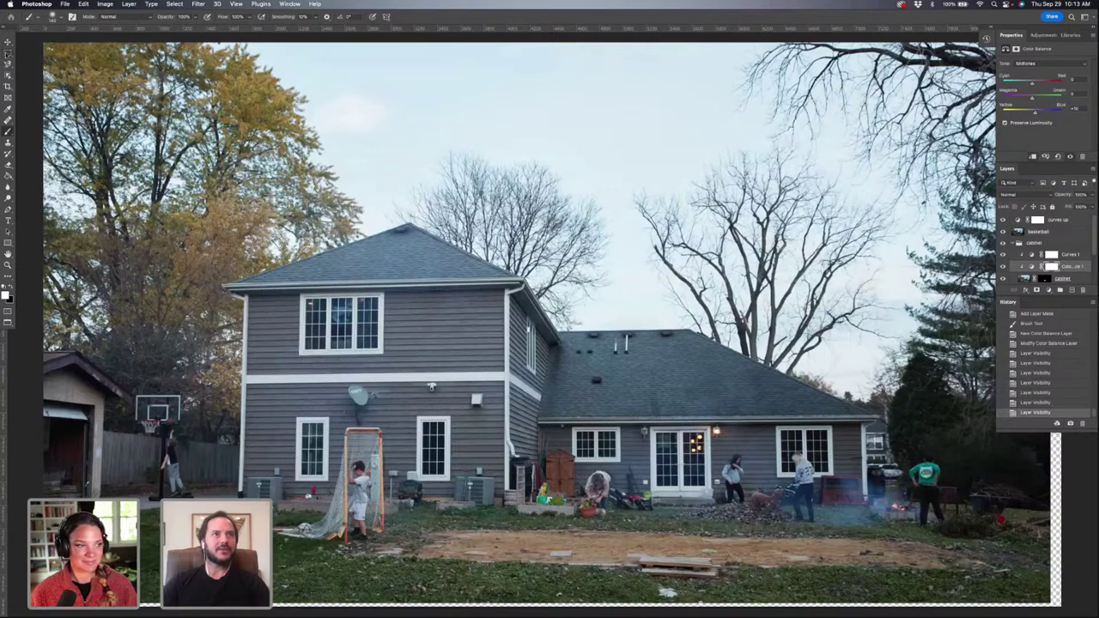
left_click(7, 53)
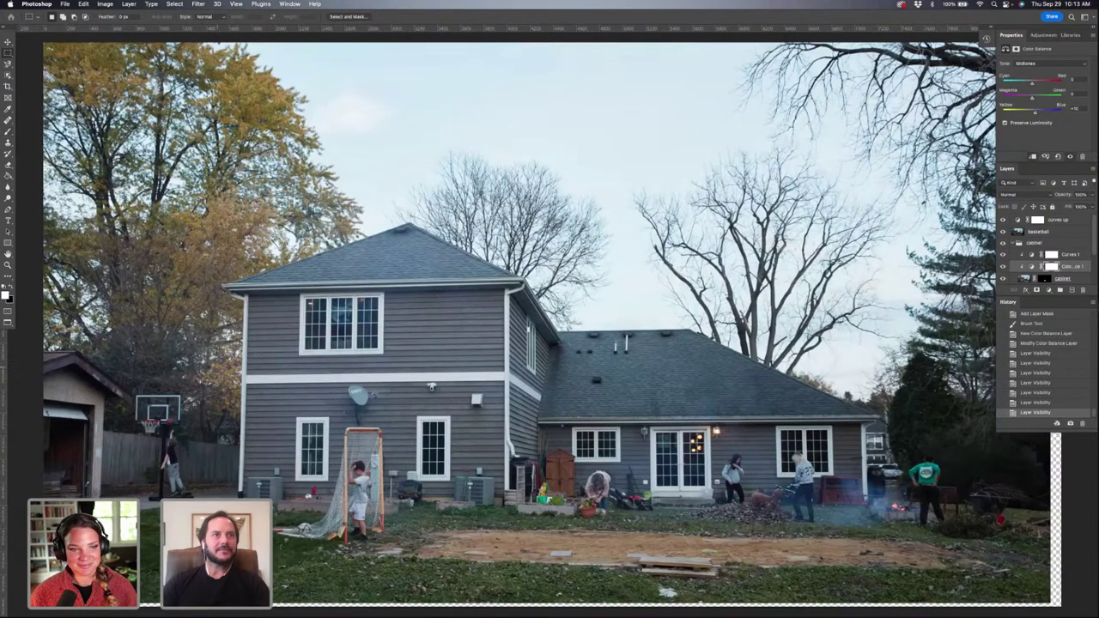
left_click_drag(116, 367, 218, 502)
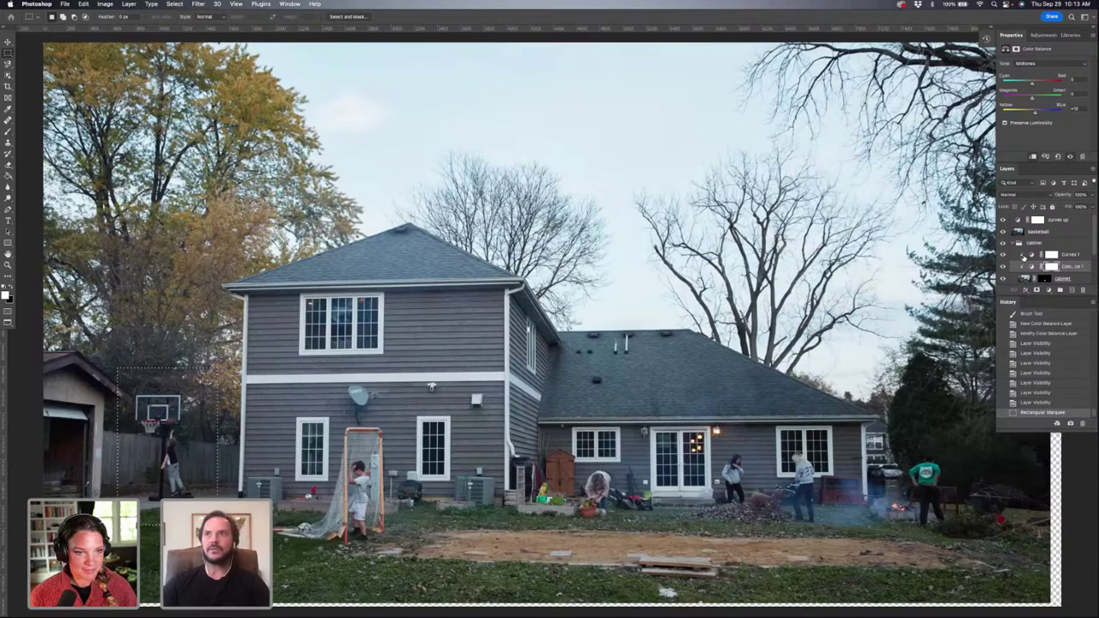
Step: Add a black layer mask to the "basketball" layer that hides the whole photo, and clear the rectangular selection
left_click(1020, 231)
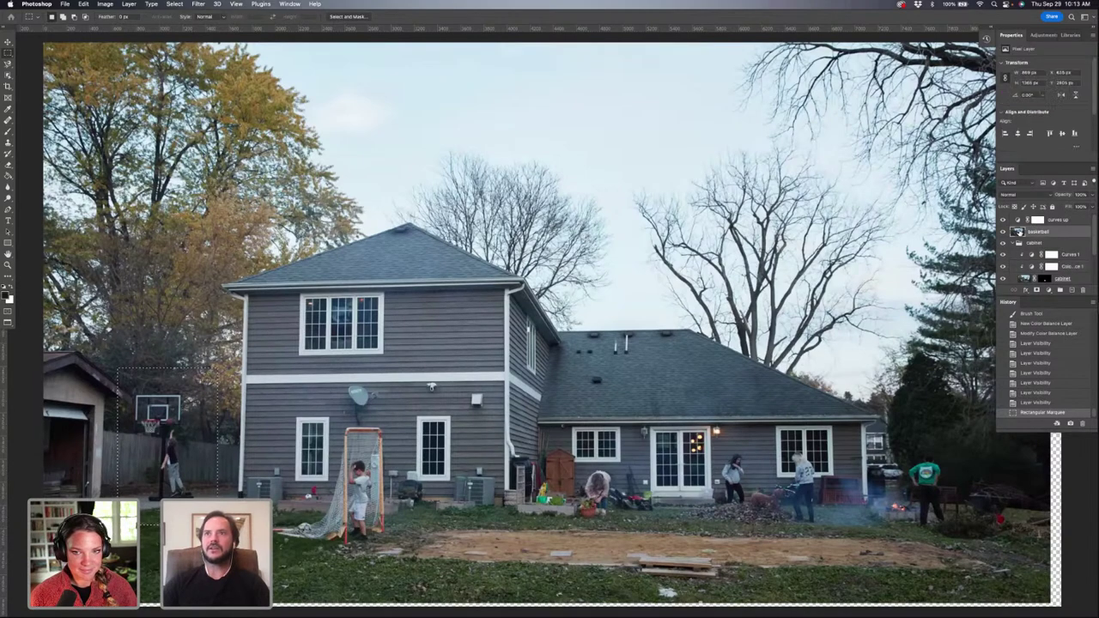
left_click(1036, 290)
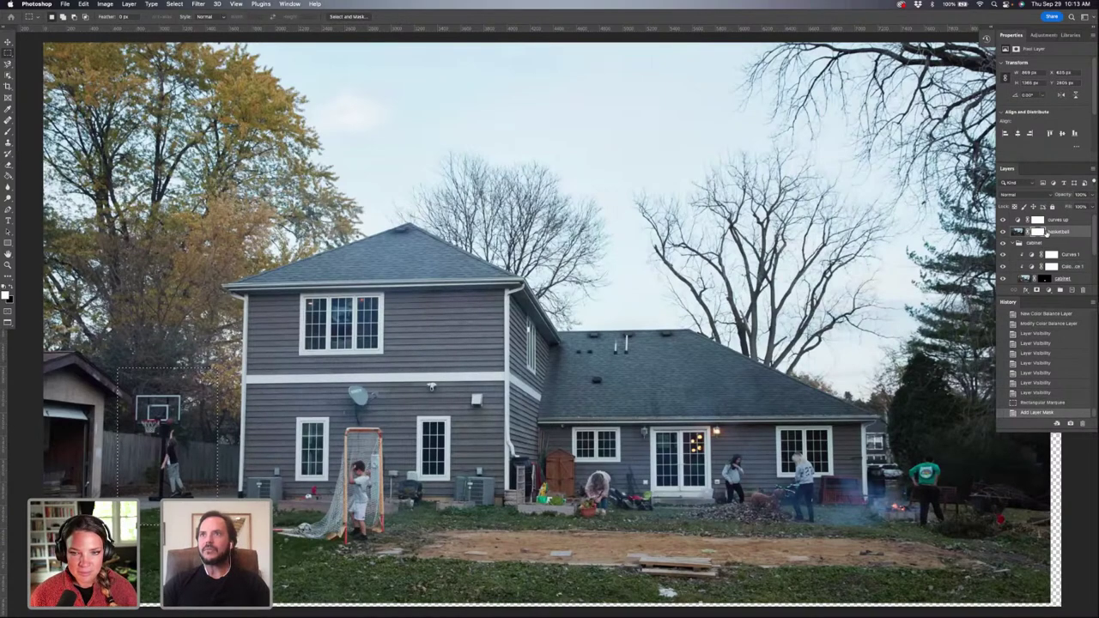
left_click(1035, 402)
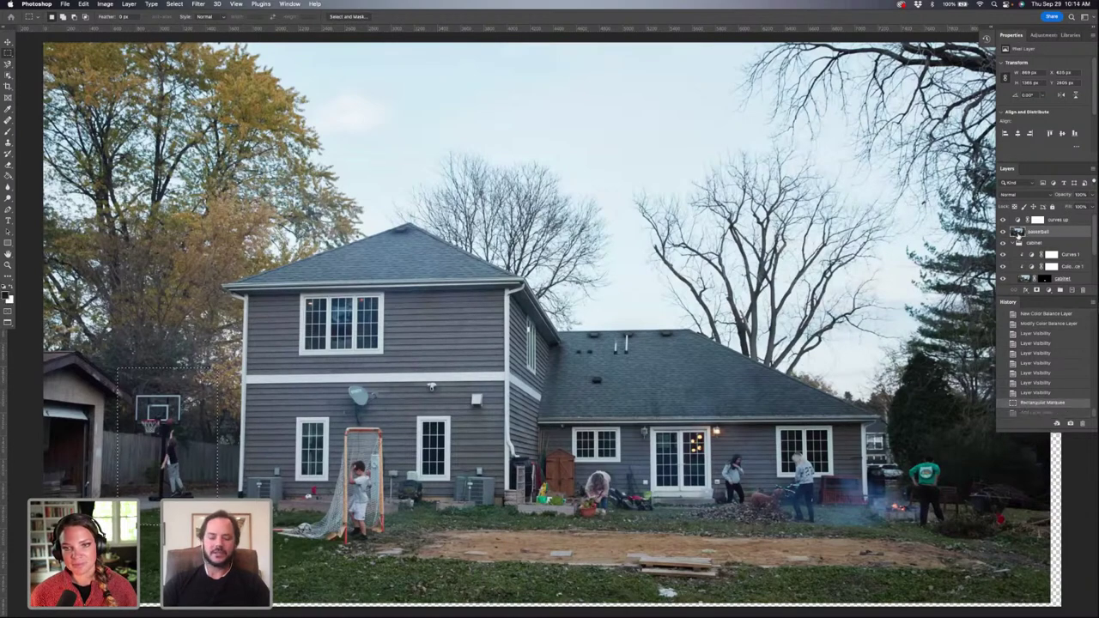
key("super+shift+z")
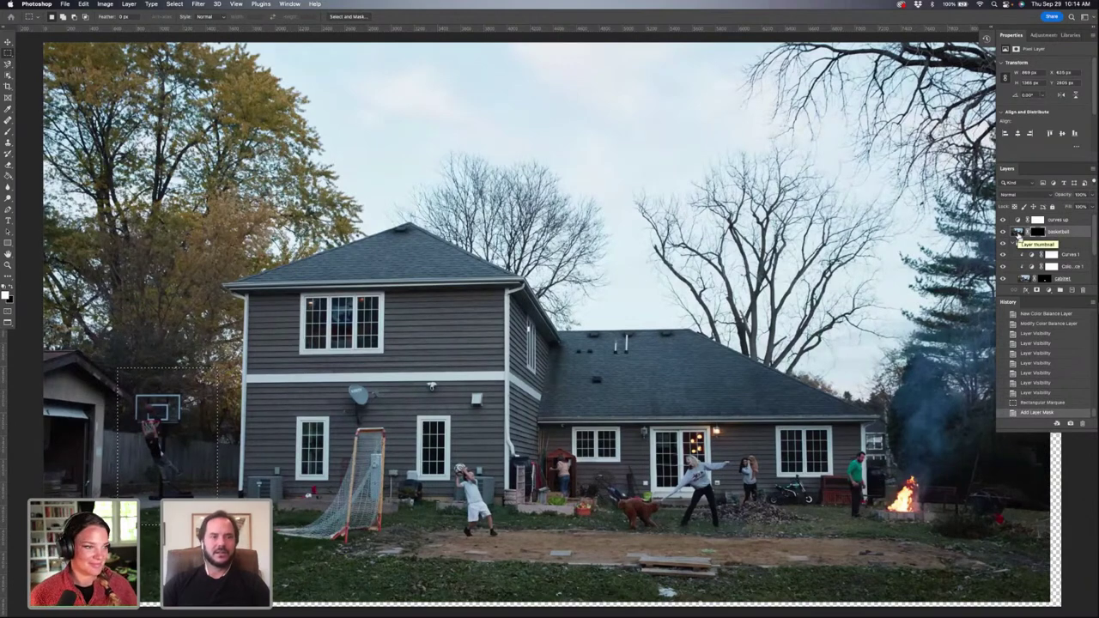
key("super+d")
Step: With a large soft white brush, paint the "basketball" mask over the hoop to replace the hanging boy with the shooting one
key("b")
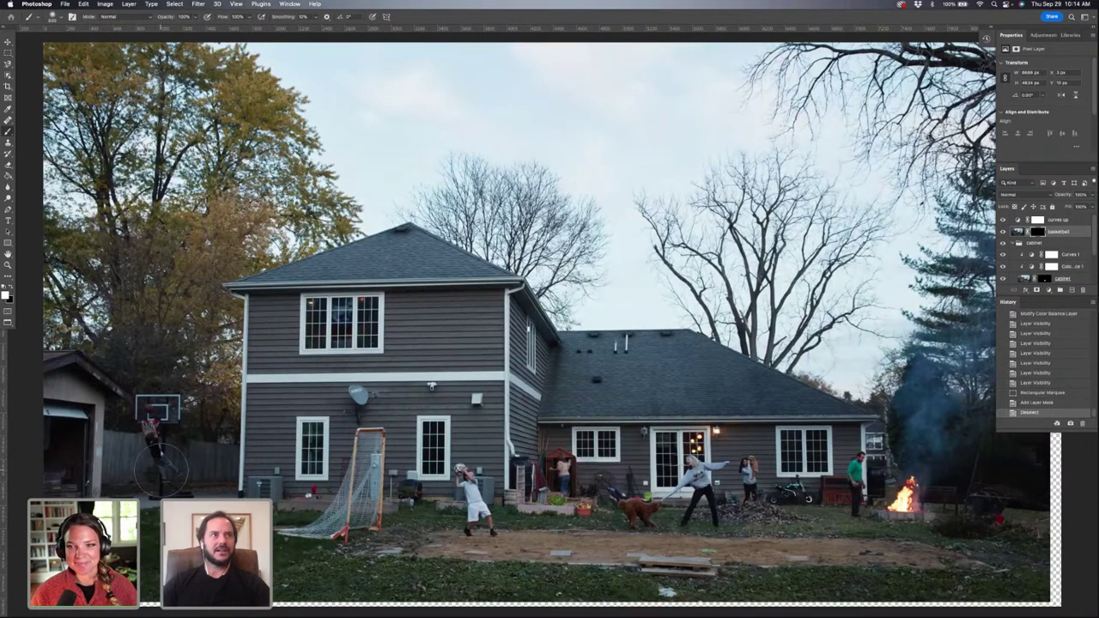
mouse_move(159, 463)
left_mouse_down()
mouse_move(152, 399)
mouse_move(171, 424)
mouse_move(171, 446)
mouse_move(156, 402)
mouse_move(144, 405)
mouse_move(177, 401)
mouse_move(162, 417)
mouse_move(149, 390)
mouse_move(171, 473)
mouse_move(181, 476)
mouse_move(151, 409)
mouse_move(184, 413)
mouse_move(188, 475)
mouse_move(202, 433)
mouse_move(195, 410)
mouse_move(151, 412)
mouse_move(158, 424)
mouse_move(137, 451)
mouse_move(154, 468)
mouse_move(172, 430)
mouse_move(146, 443)
mouse_move(181, 468)
mouse_move(165, 475)
mouse_move(180, 473)
mouse_move(133, 403)
mouse_move(168, 412)
mouse_move(168, 460)
mouse_move(184, 470)
mouse_move(206, 427)
mouse_move(198, 412)
mouse_move(146, 408)
mouse_move(163, 465)
mouse_move(178, 468)
mouse_move(164, 470)
mouse_move(129, 409)
mouse_move(153, 400)
mouse_move(193, 425)
mouse_move(197, 417)
mouse_move(175, 447)
mouse_move(151, 441)
mouse_move(163, 468)
left_mouse_up()
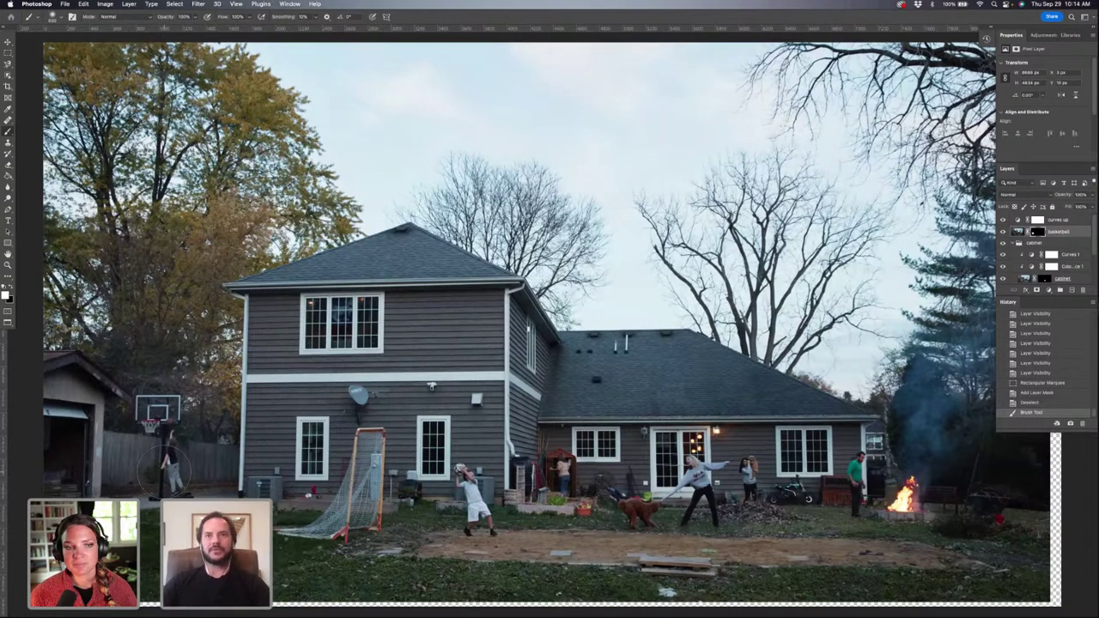
Step: Compare the boy's two poses at the hoop up close by toggling the "basketball" layer, leaving the layer hidden
key("super+equal")
key("super+equal")
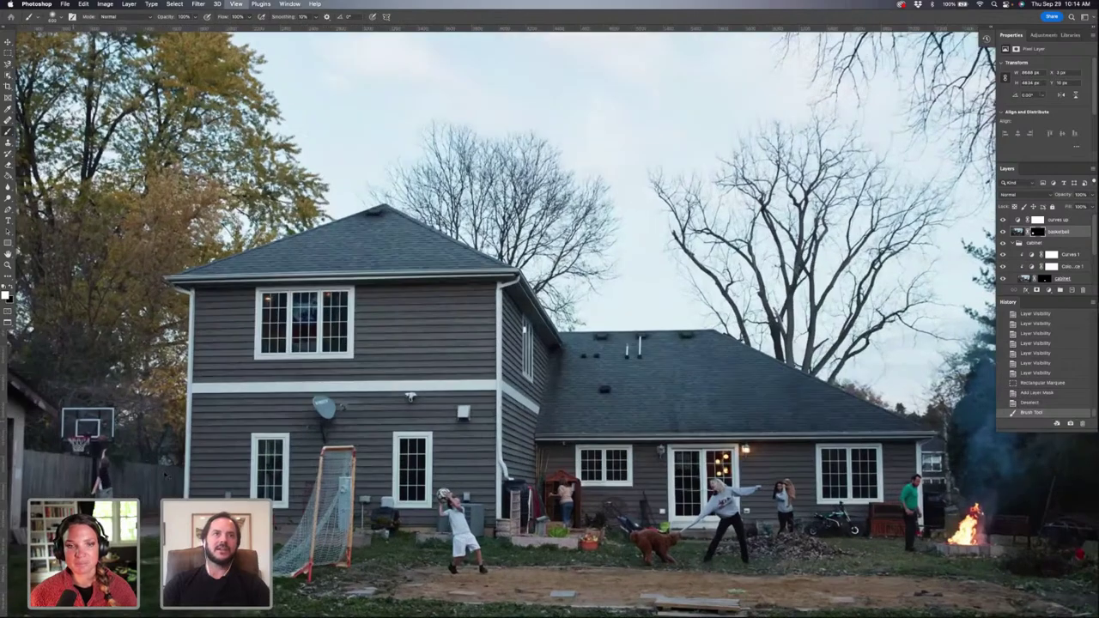
scroll(163, 450, "left", 15)
scroll(163, 450, "down", 5)
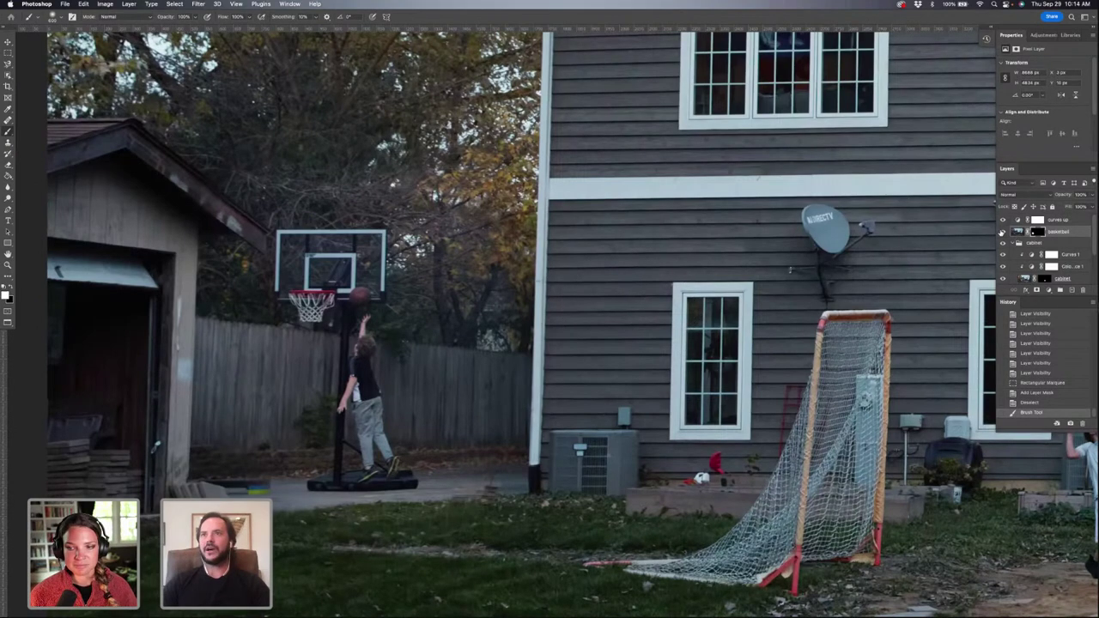
left_click(1002, 231)
left_click(1002, 232)
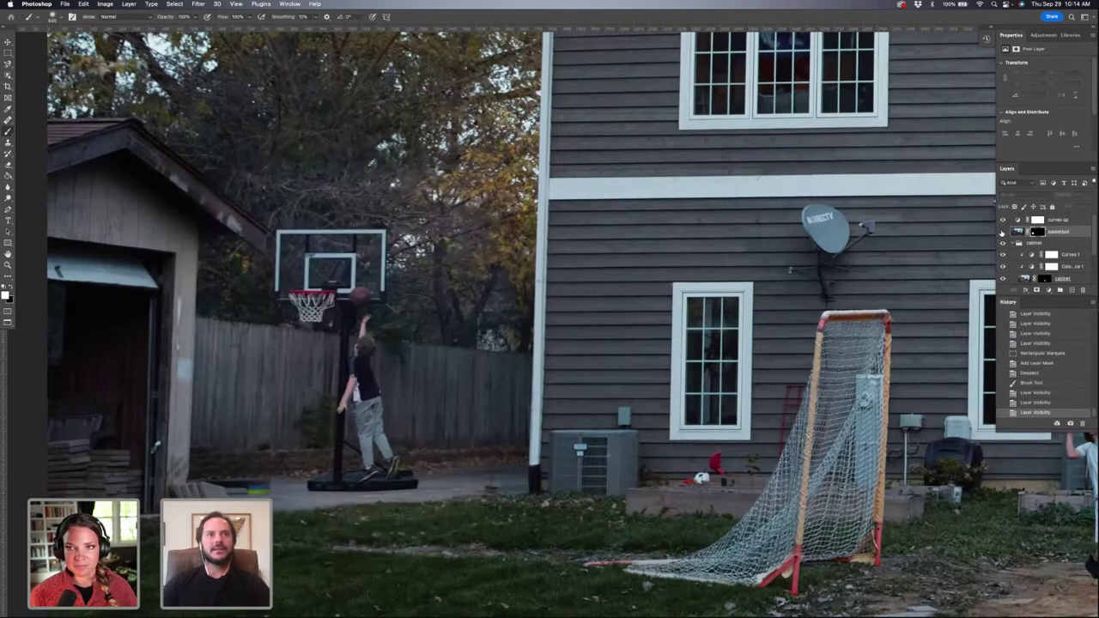
left_click(1002, 232)
left_click(1001, 232)
left_click(1002, 231)
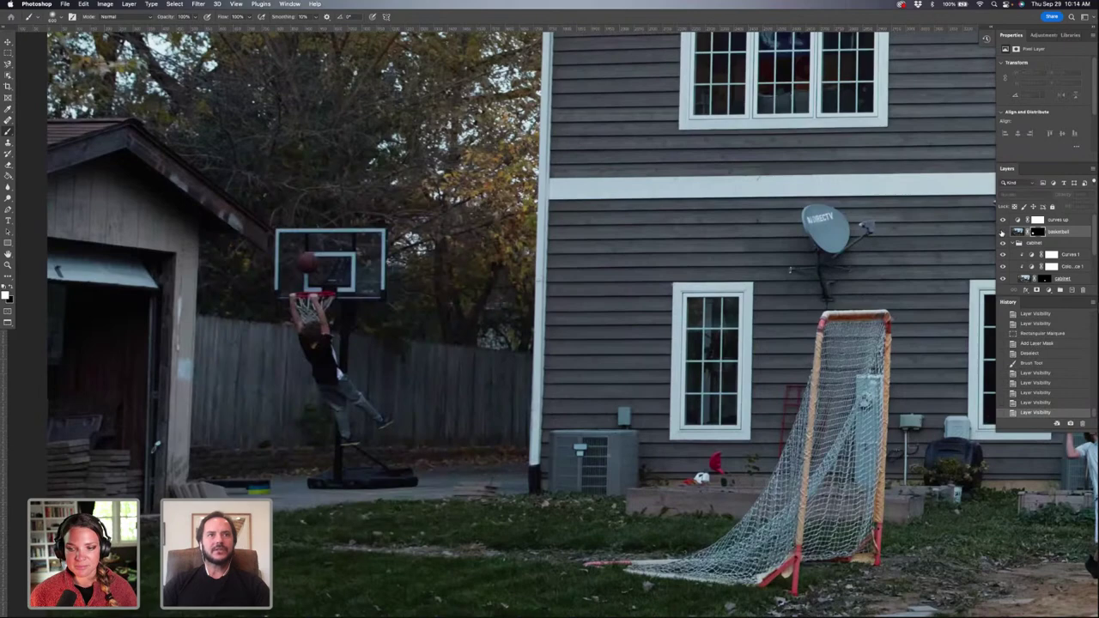
left_click(1002, 232)
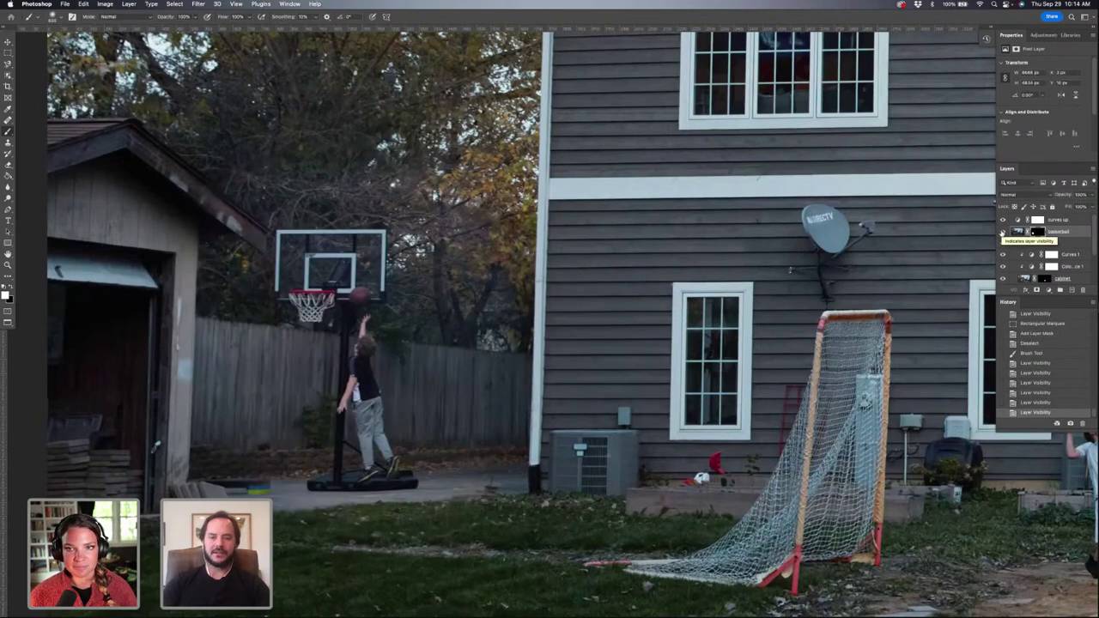
key("super+0")
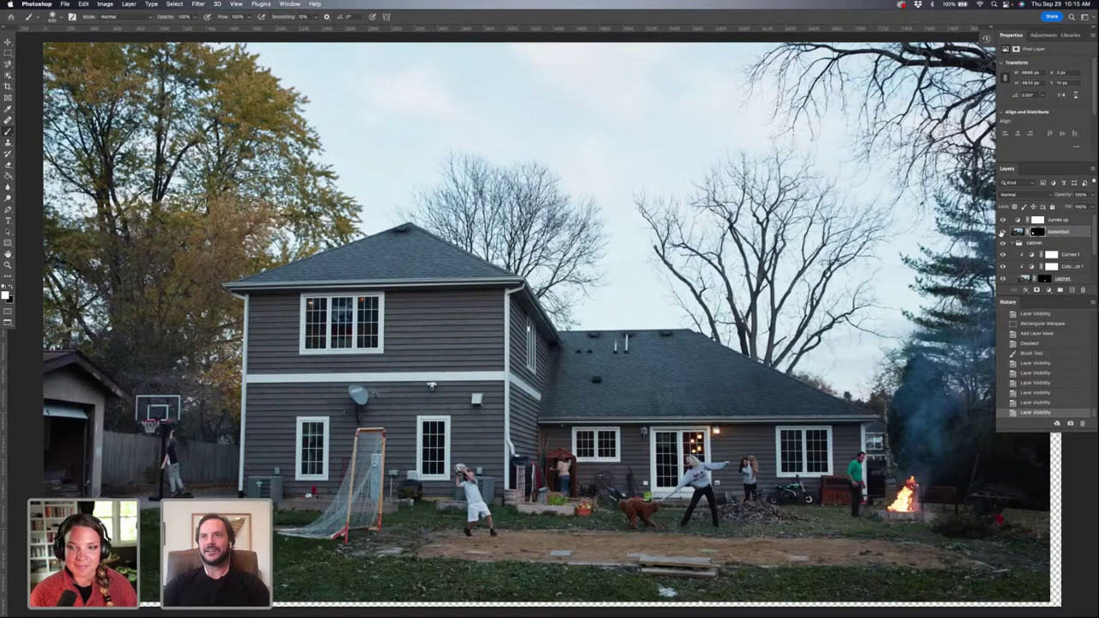
left_click(1003, 232)
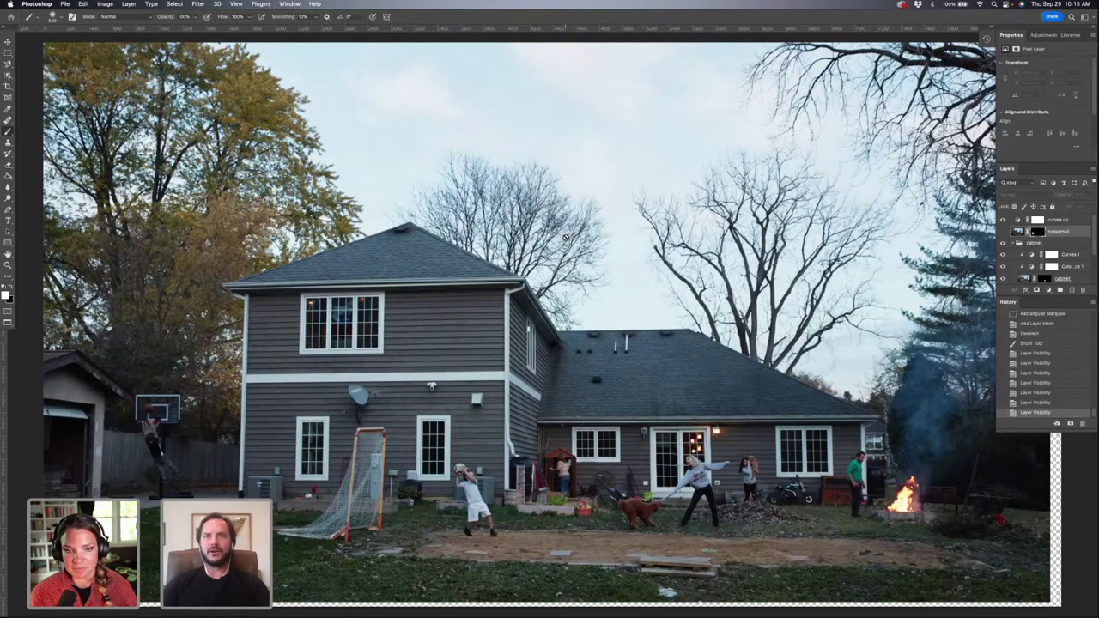
Step: Reshape the "curves up" adjustment, trying darker and brighter midtones, and leave the curve raised strongly to brighten the whole photo
scroll(565, 237, "up", 2)
scroll(564, 237, "right", 1)
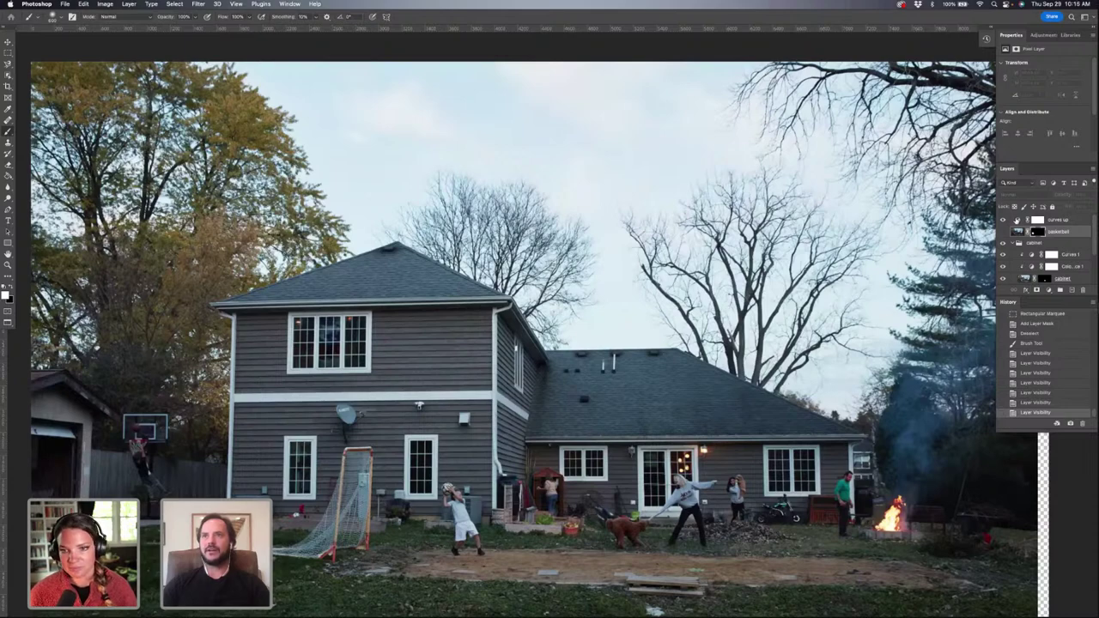
left_click(1016, 220)
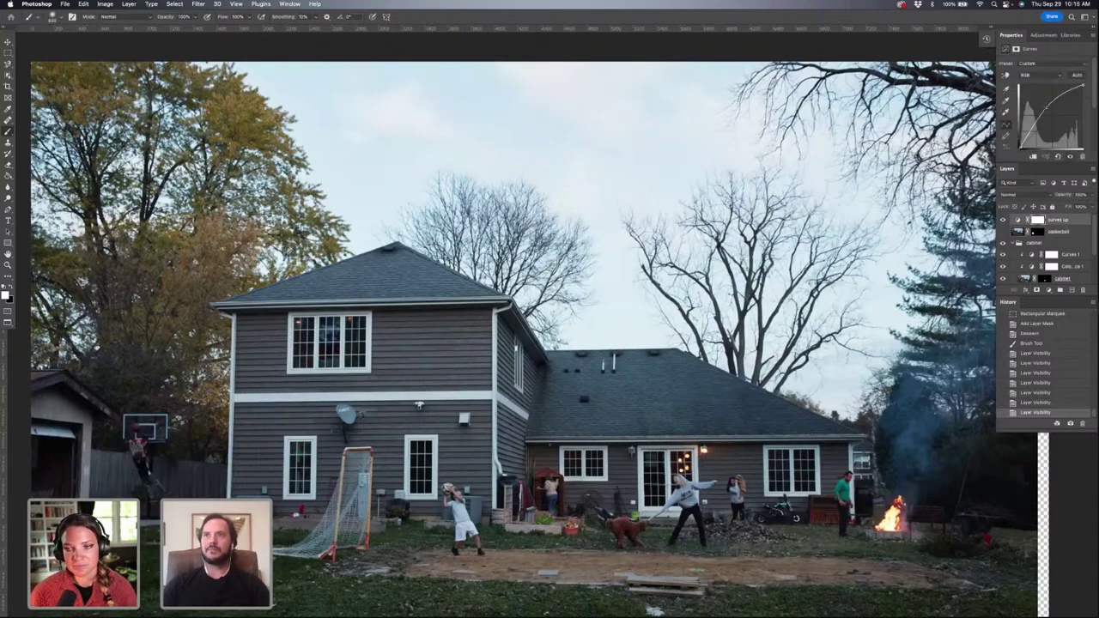
mouse_move(1045, 105)
left_mouse_down()
mouse_move(1036, 92)
mouse_move(1040, 105)
left_mouse_up()
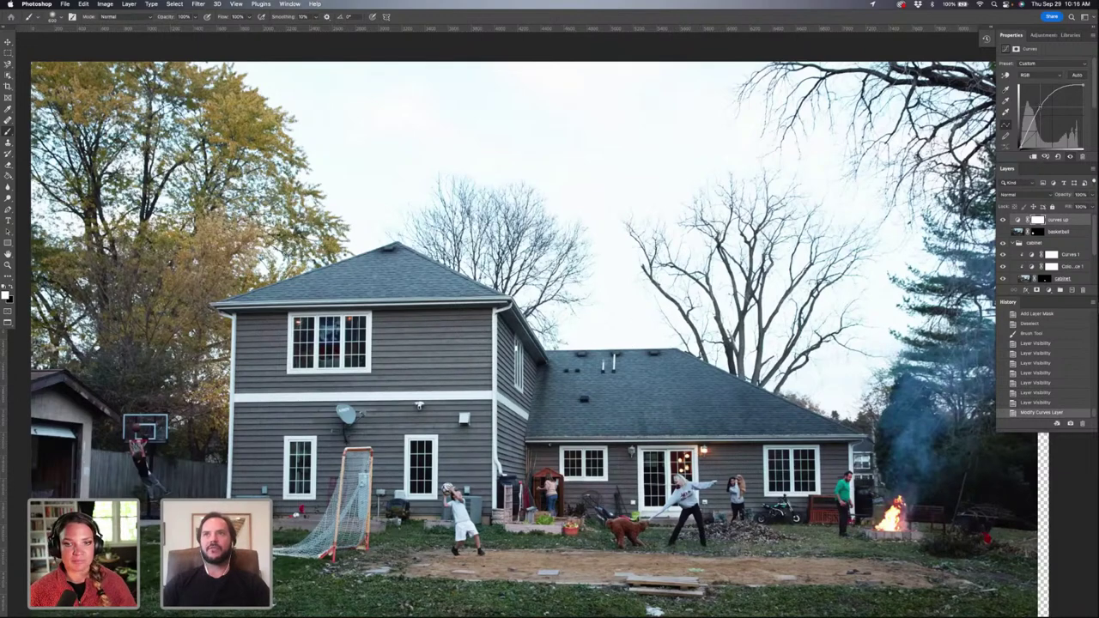
left_click_drag(1042, 108, 1048, 117)
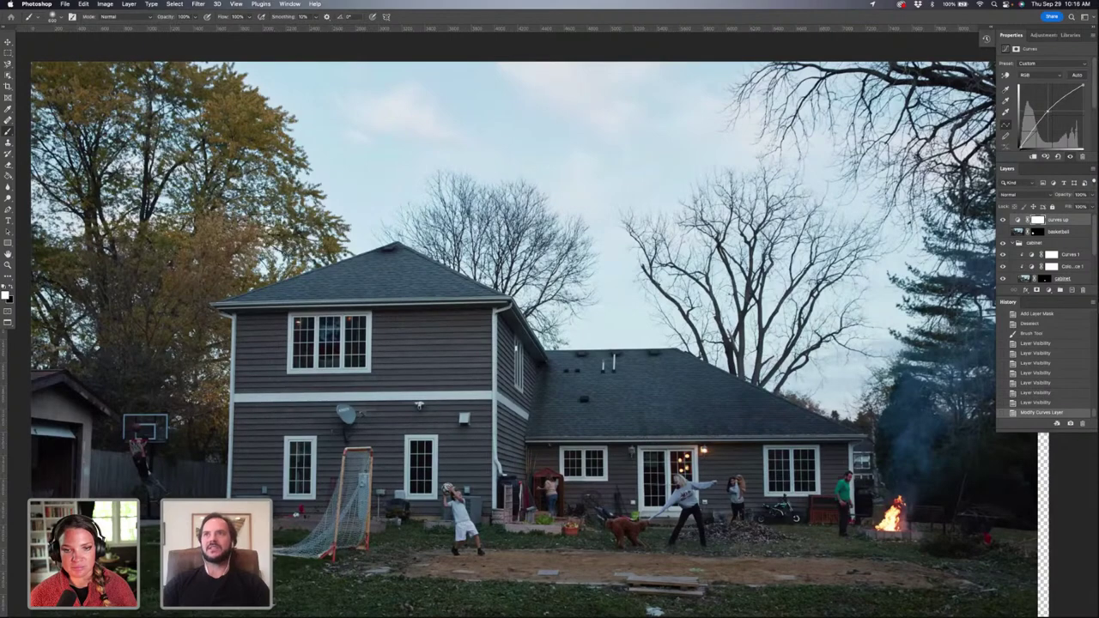
left_click_drag(1048, 117, 1042, 91)
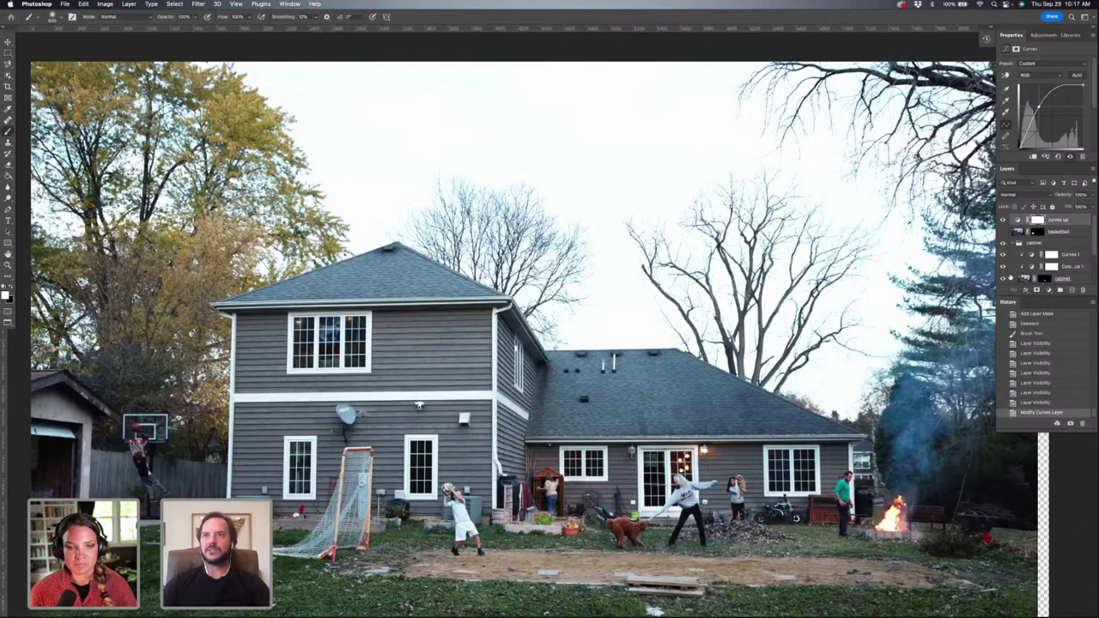
Step: Enlarge the Layers panel so that all layers down to "background / soccer" are listed
scroll(515, 343, "right", 3)
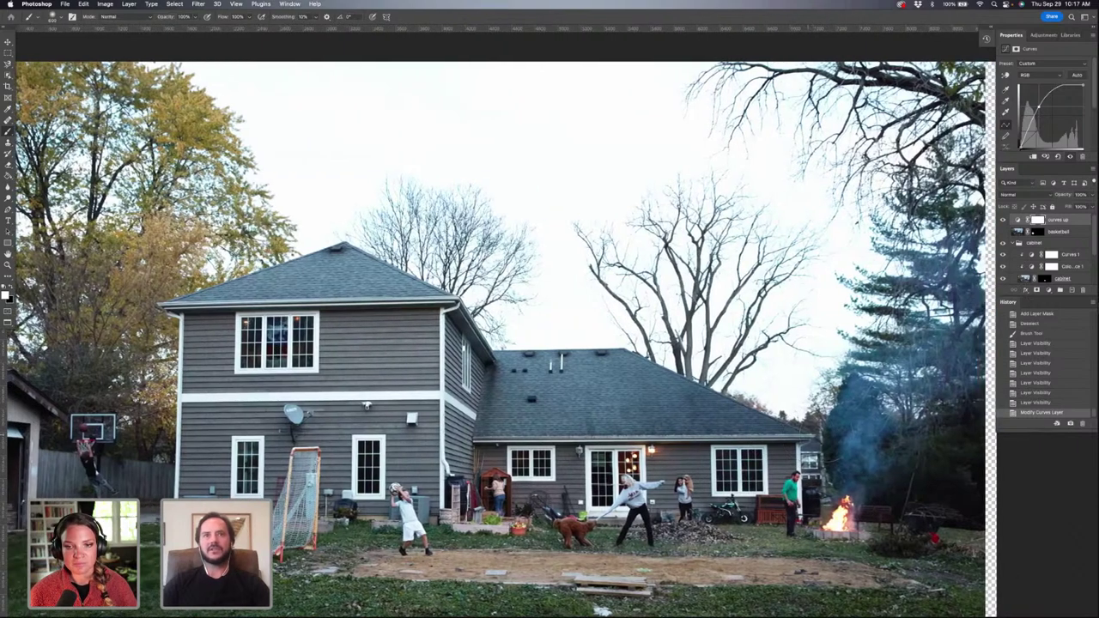
scroll(506, 344, "up", 2)
scroll(506, 343, "left", 2)
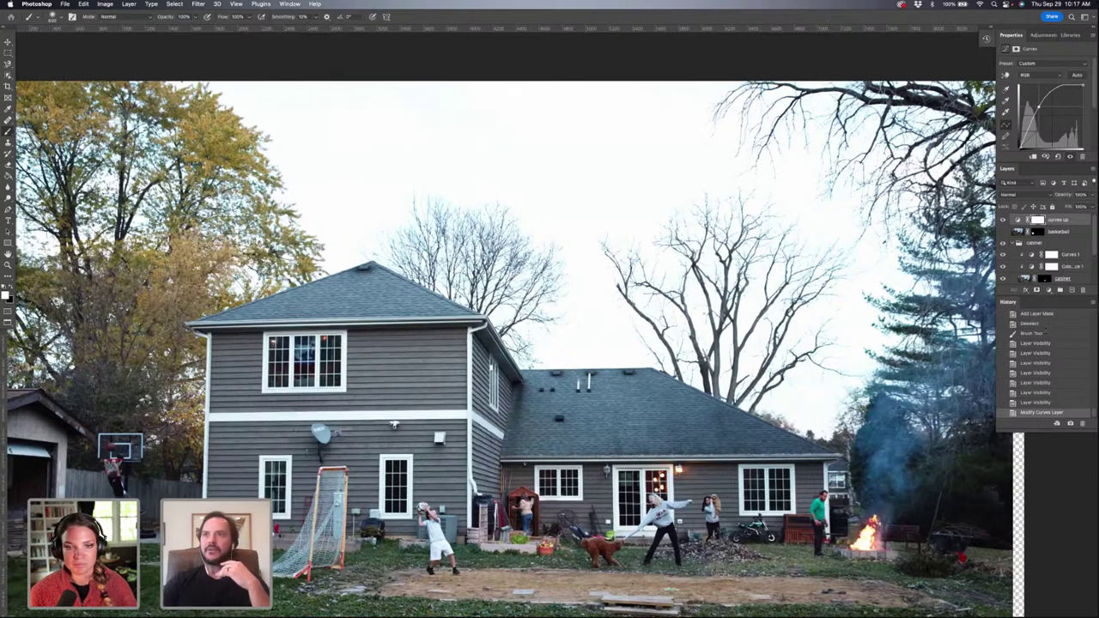
left_click_drag(1045, 297, 1045, 375)
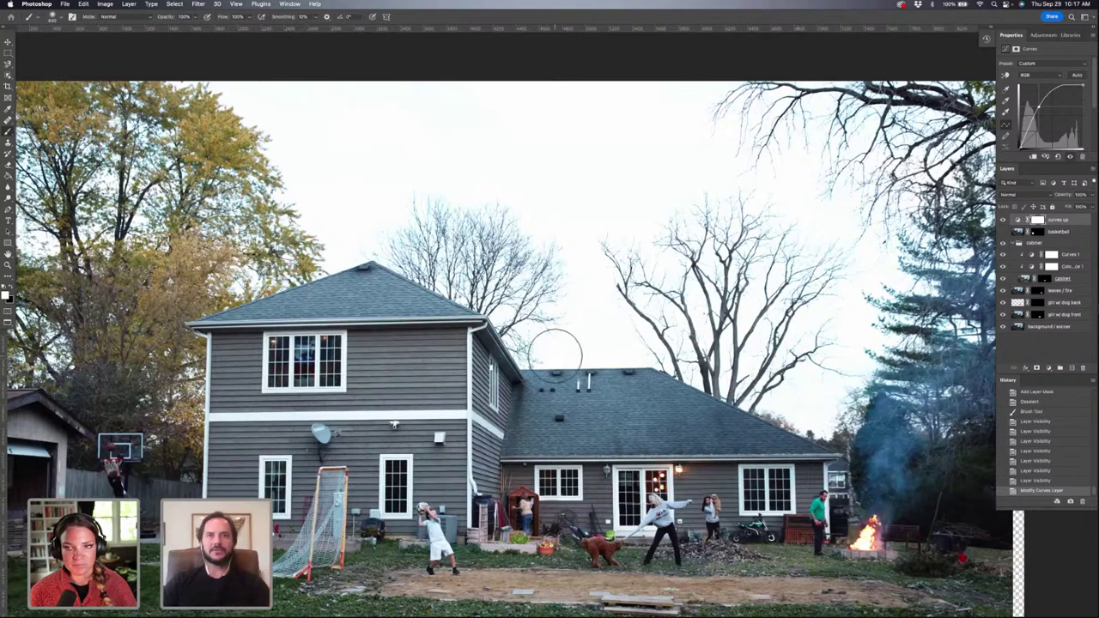
scroll(567, 345, "down", 3)
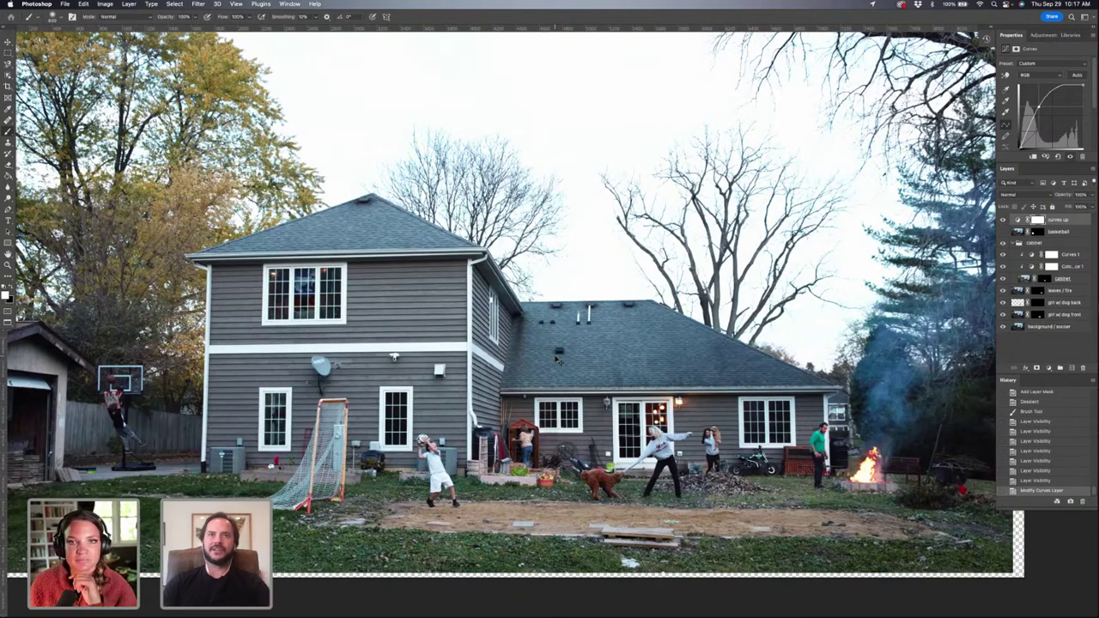
Step: Activate the Clone Stamp tool and check its sampling options, keeping Current Layer
scroll(557, 360, "up", 5)
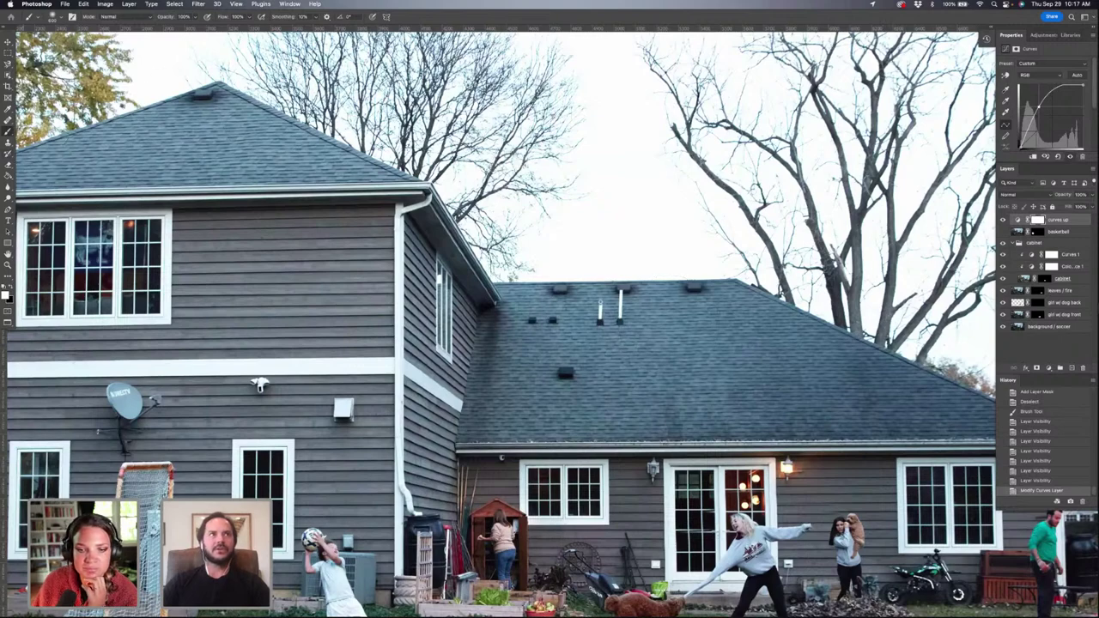
left_click(7, 143)
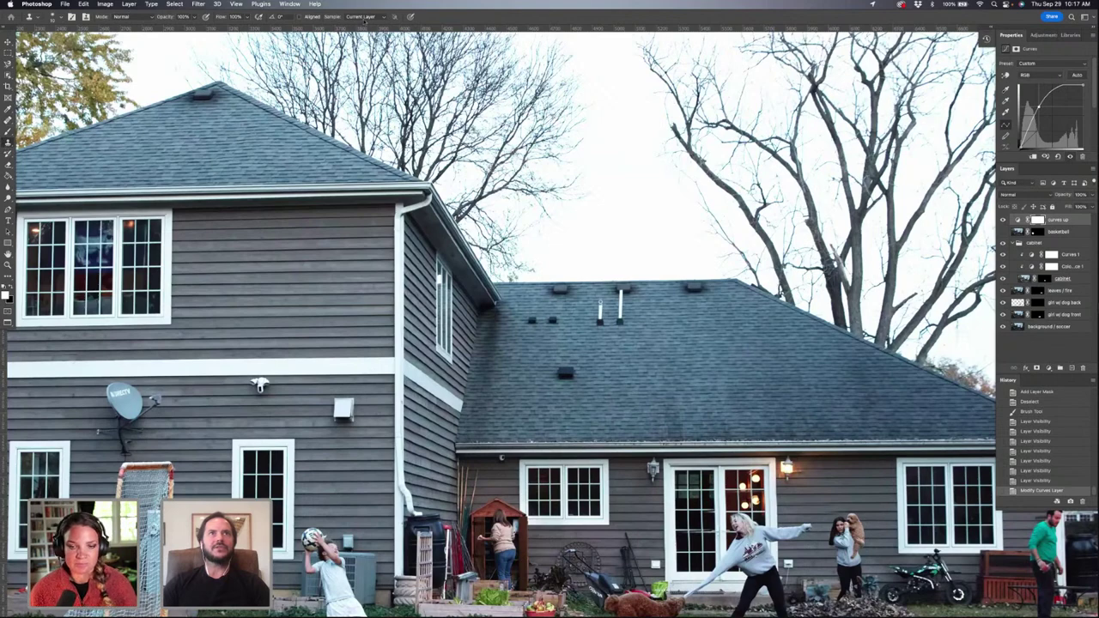
left_click(381, 17)
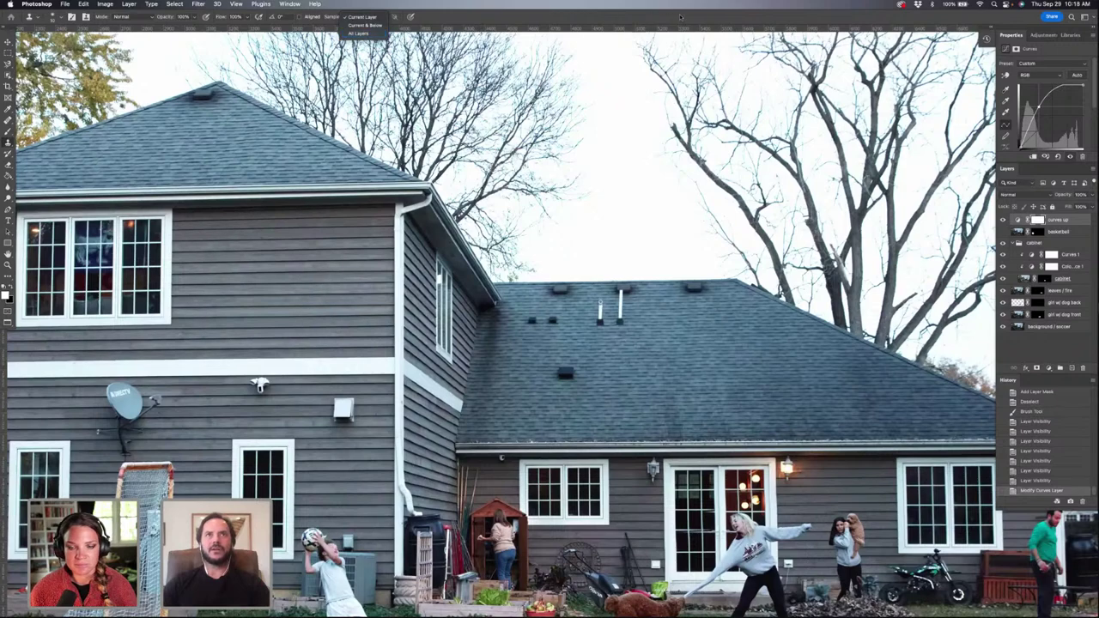
left_click(361, 16)
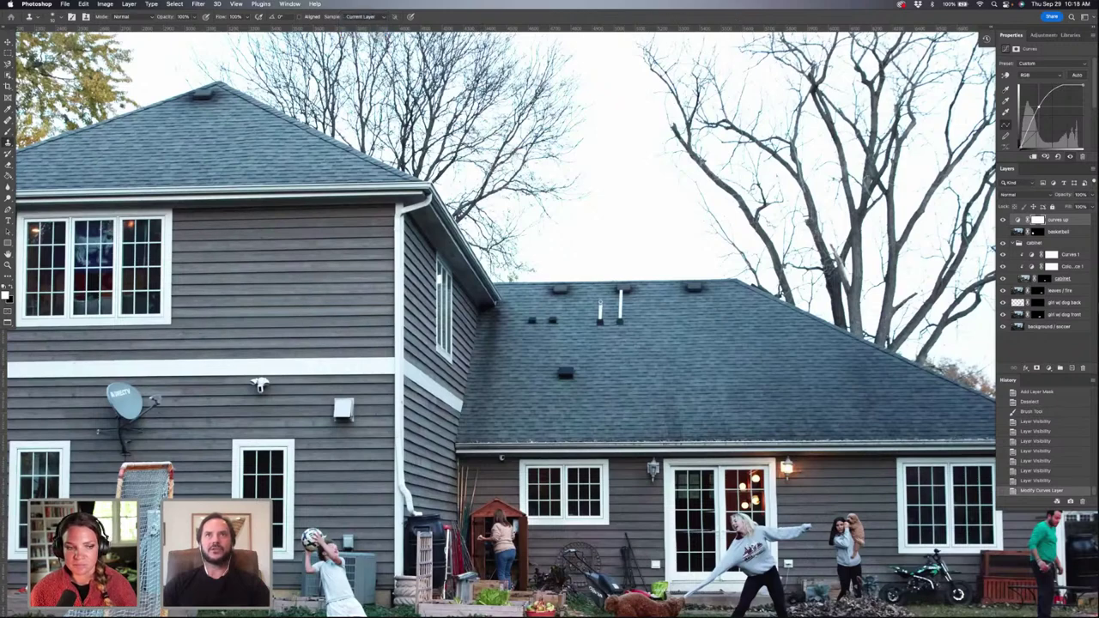
Step: Copy a rectangular area around the lit lamp beside the glass doors from "background / soccer" onto its own layer
scroll(498, 318, "down", 5)
scroll(498, 318, "right", 4)
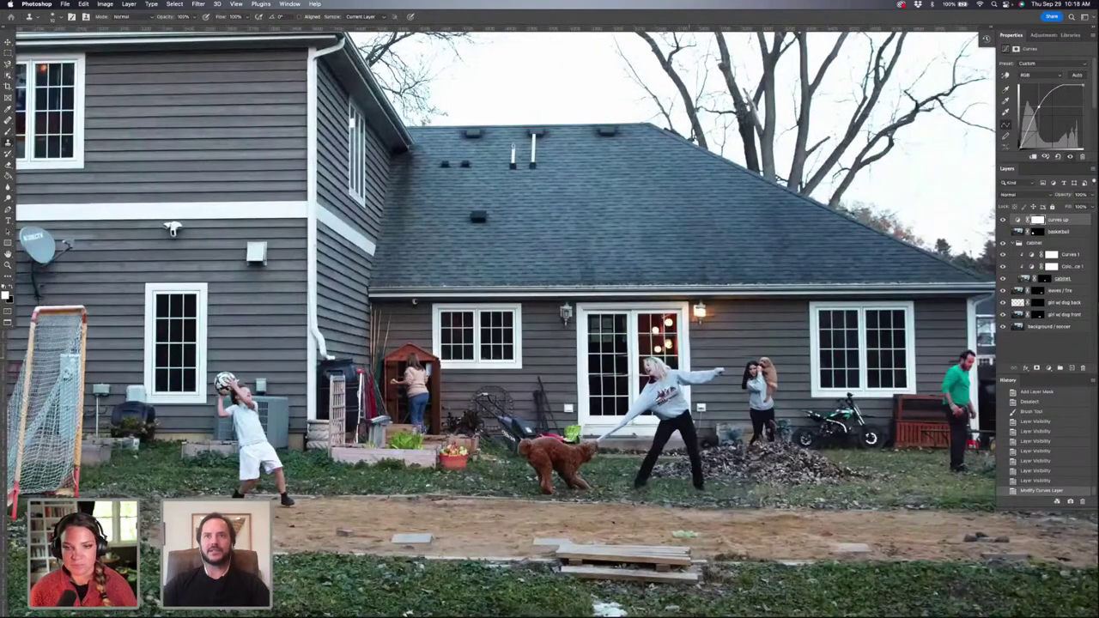
scroll(738, 362, "up", 5)
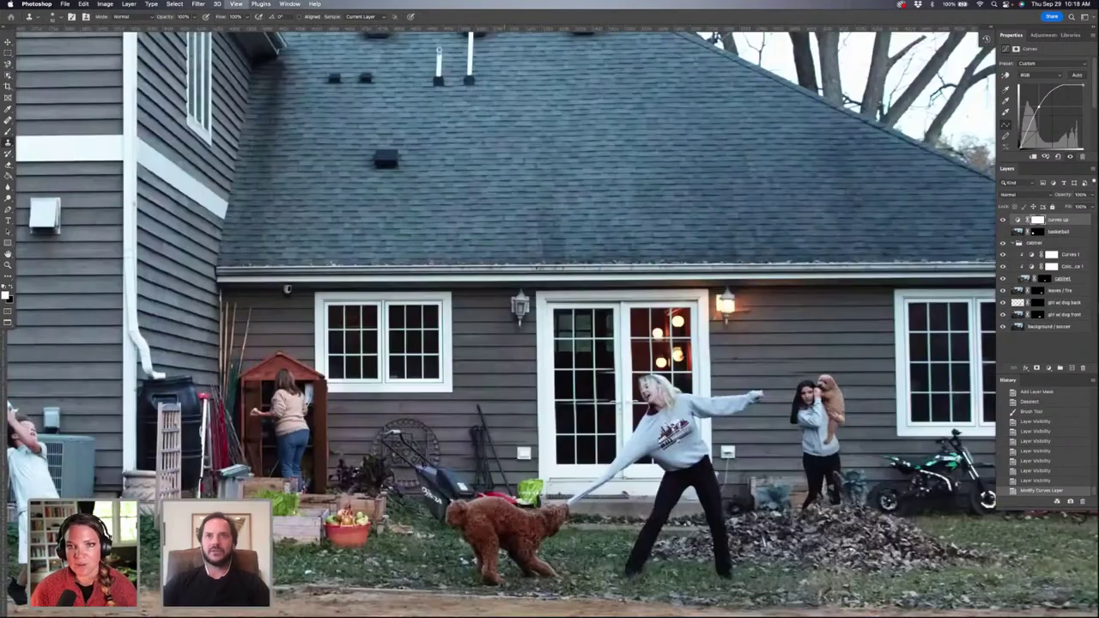
scroll(738, 363, "up", 3)
scroll(738, 362, "right", 3)
scroll(739, 363, "up", 5)
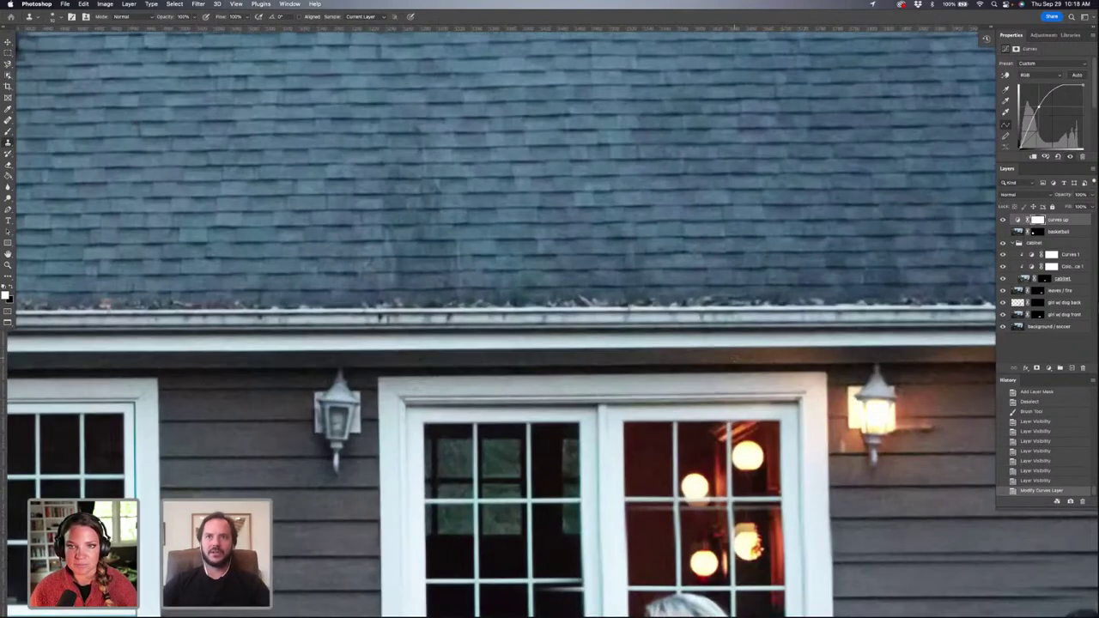
scroll(736, 361, "down", 3)
scroll(736, 362, "down", 3)
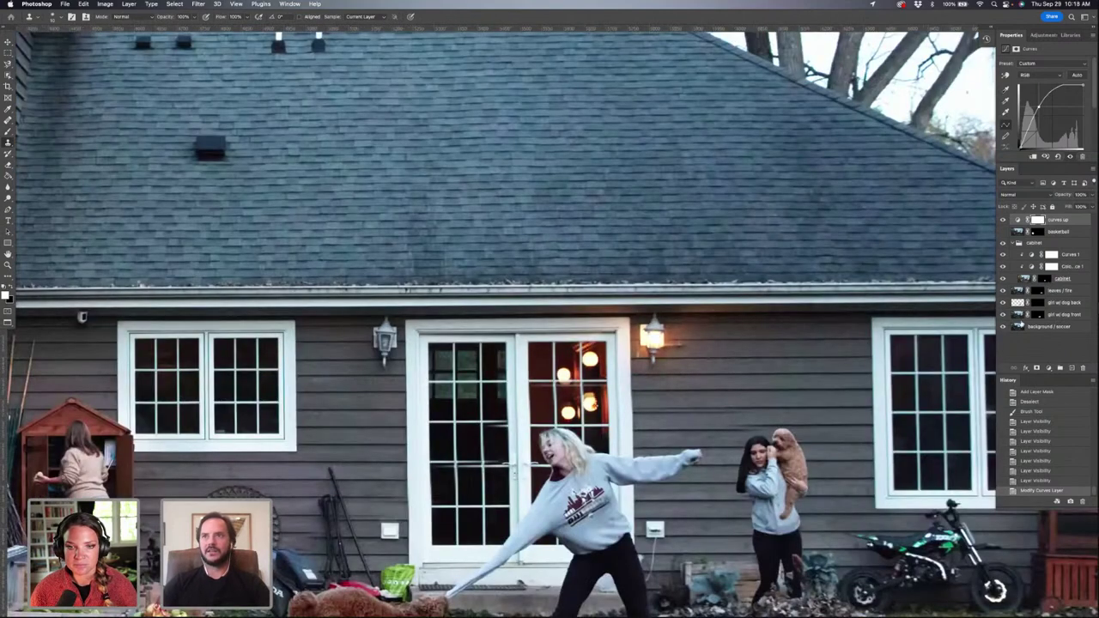
left_click(1018, 328)
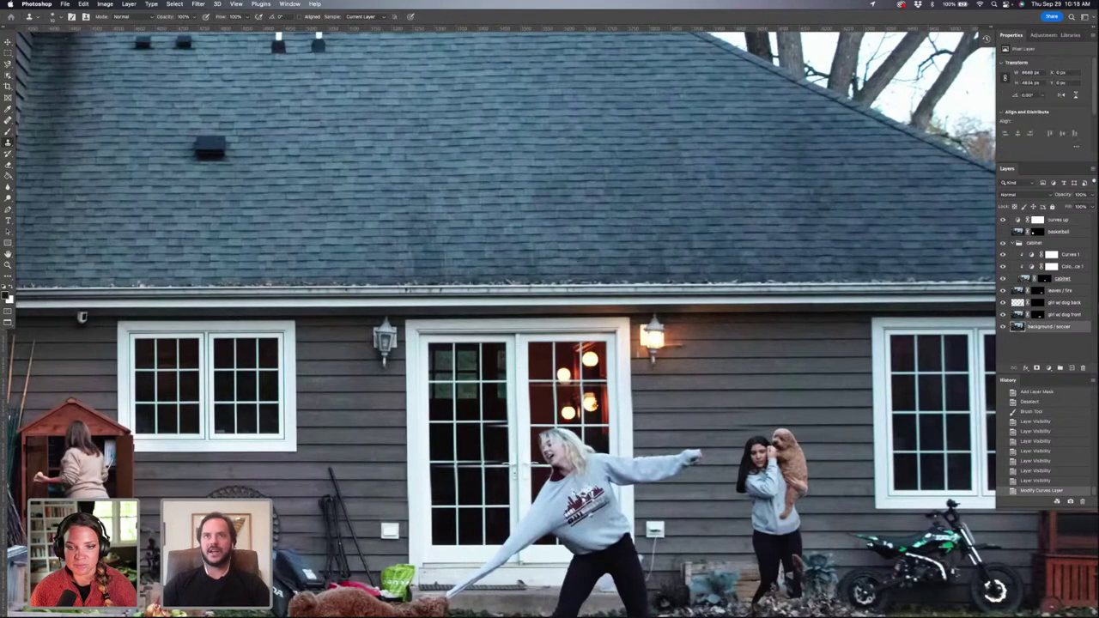
key("m")
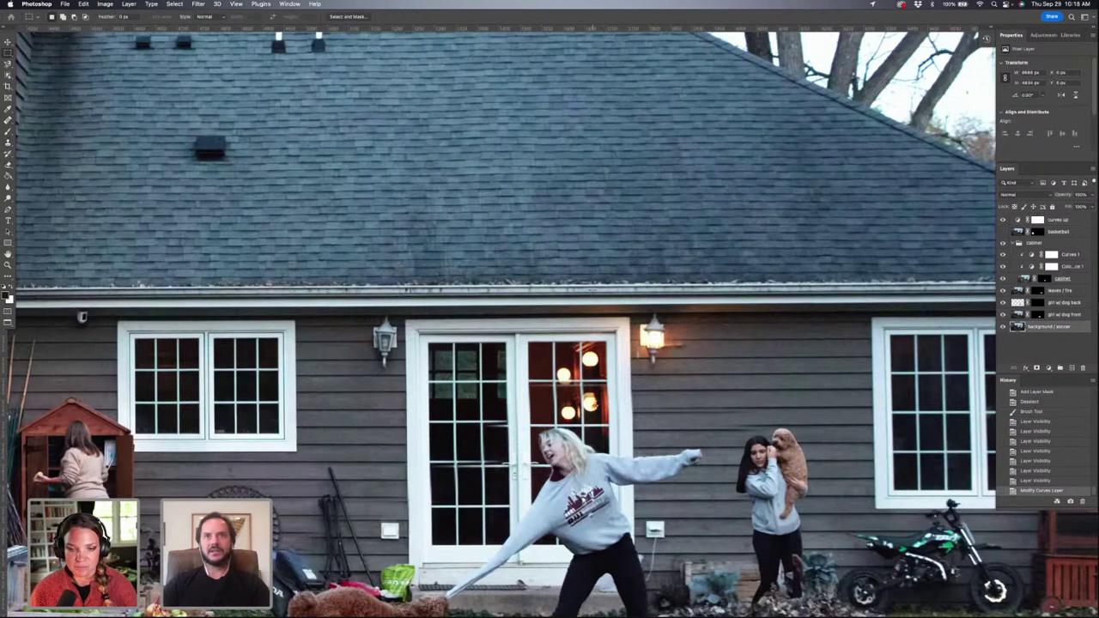
left_click_drag(674, 283, 720, 389)
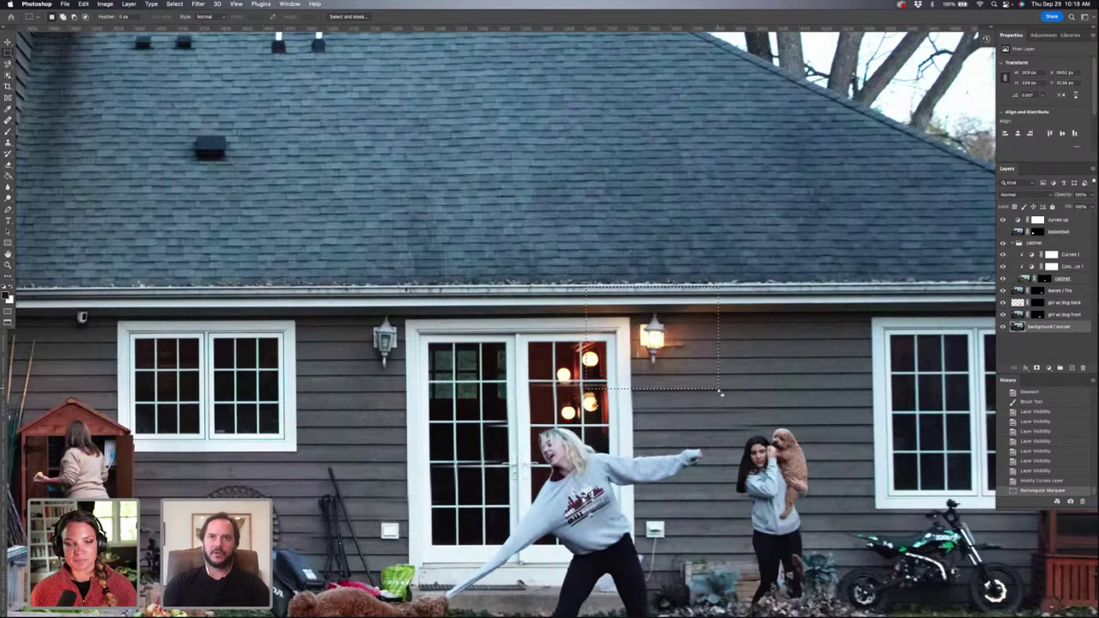
key("super+j")
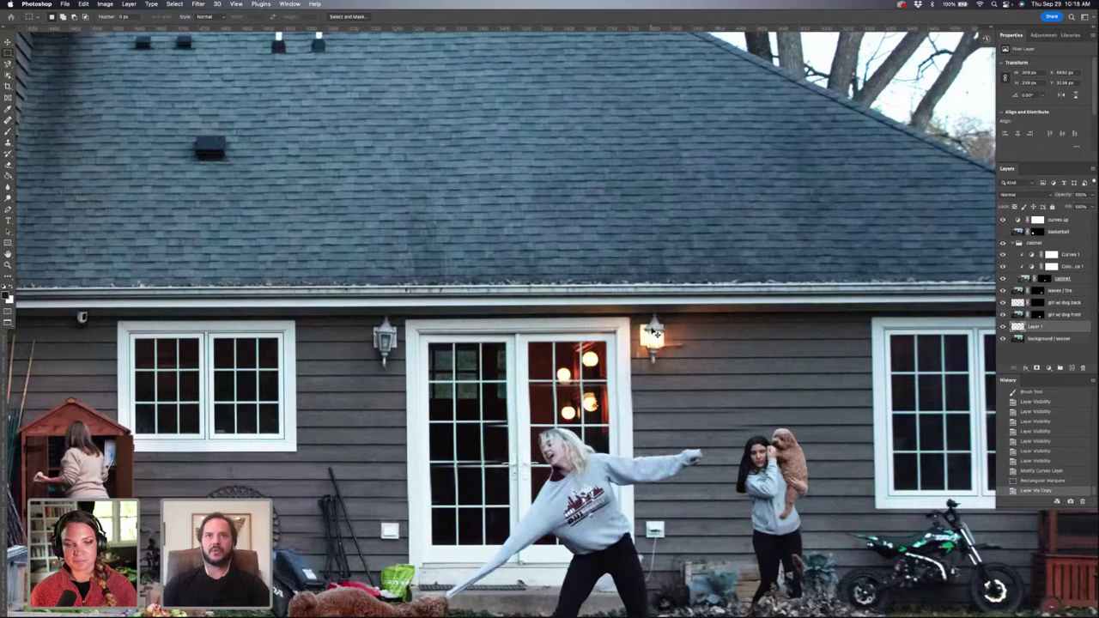
Step: Move the copied lit lamp over the unlit lamp on the other side of the doors and rename its layer "door light"
left_click_drag(652, 333, 382, 331)
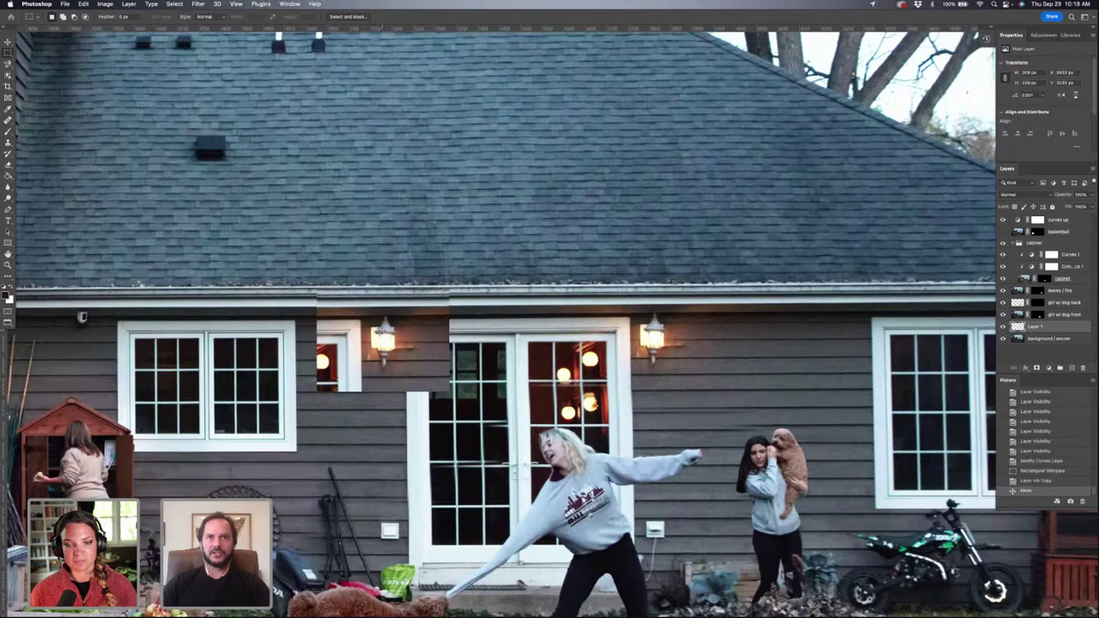
double_click(1036, 328)
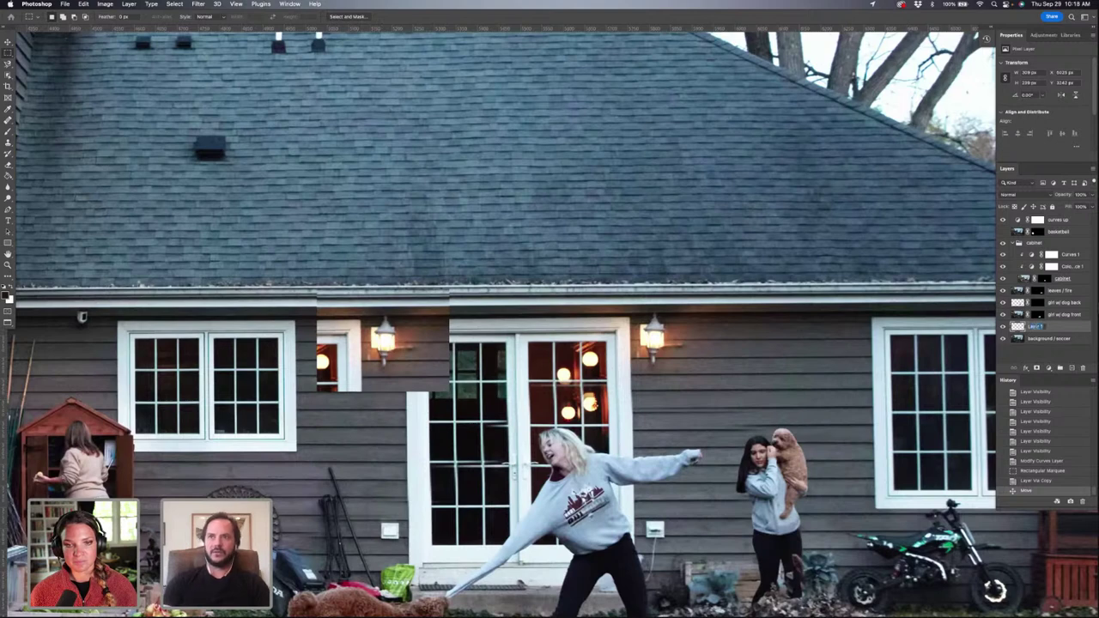
type("door light")
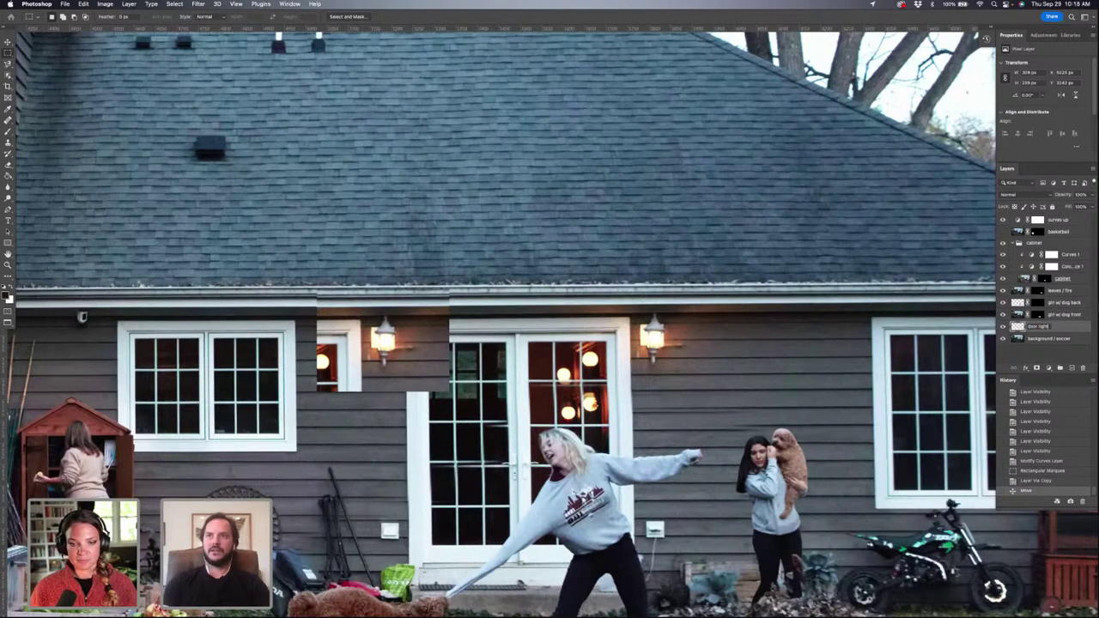
key("Return")
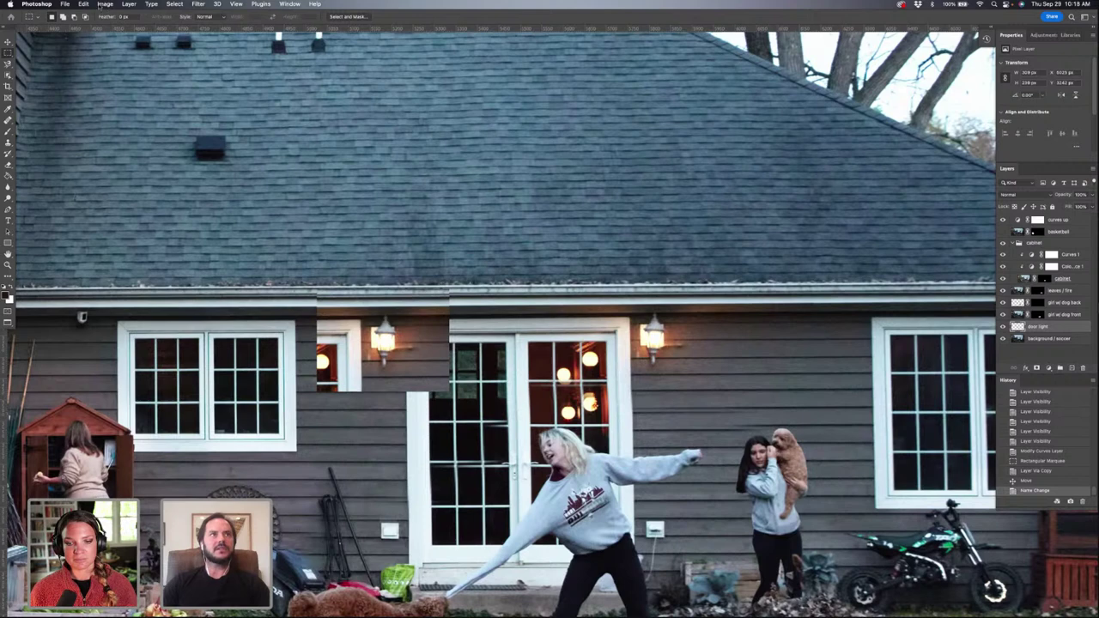
Step: Flip the "door light" layer horizontally so the lamp mirrors the one on the other side of the doors
left_click(84, 4)
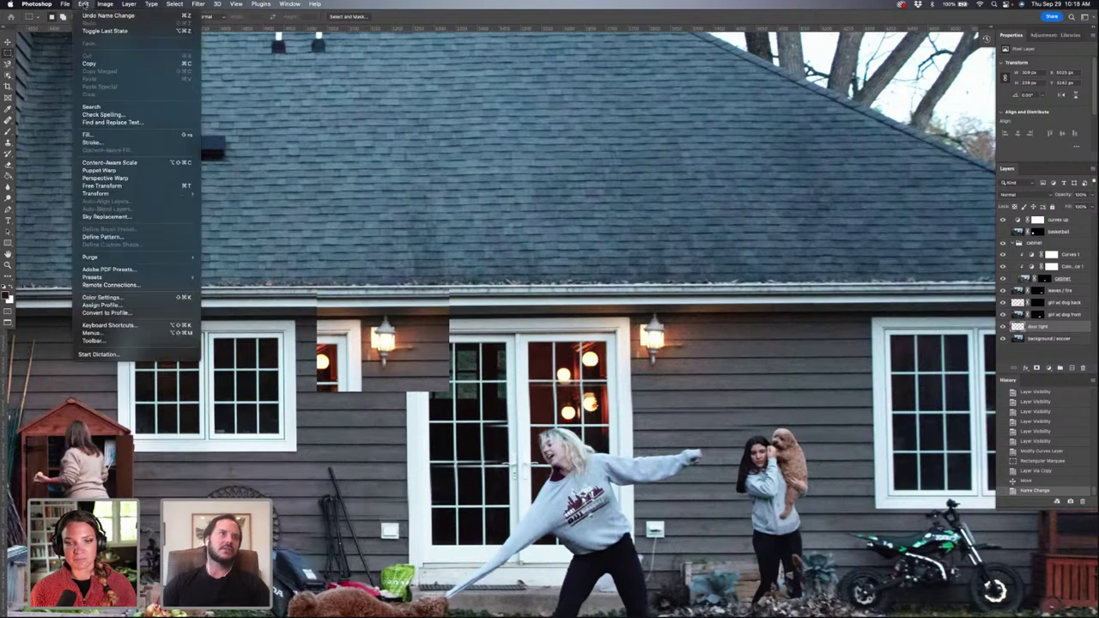
mouse_move(97, 194)
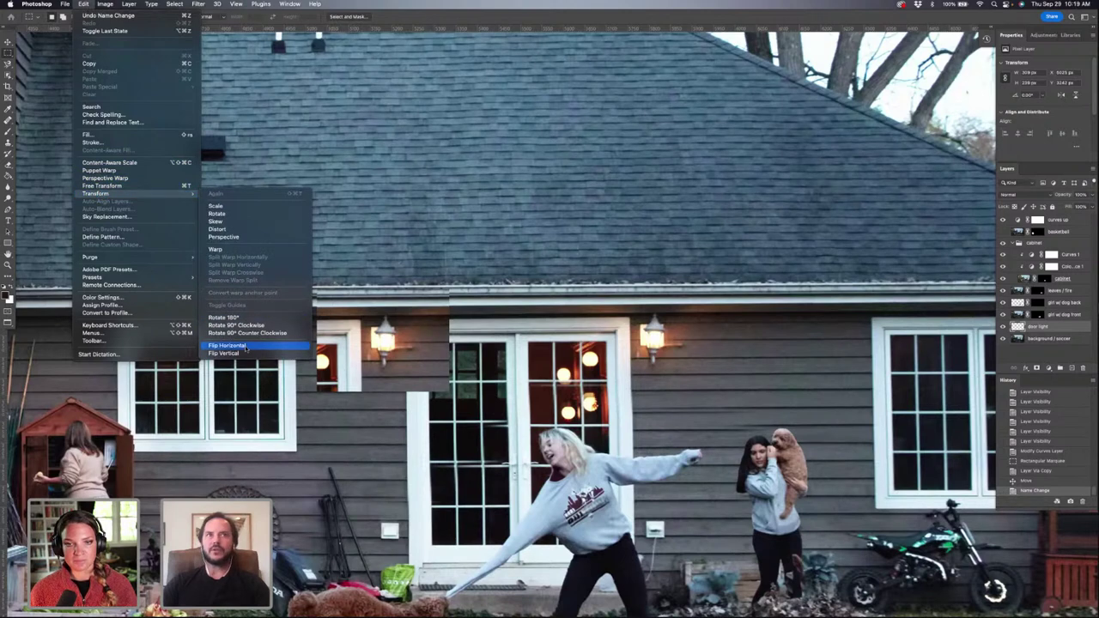
mouse_move(105, 3)
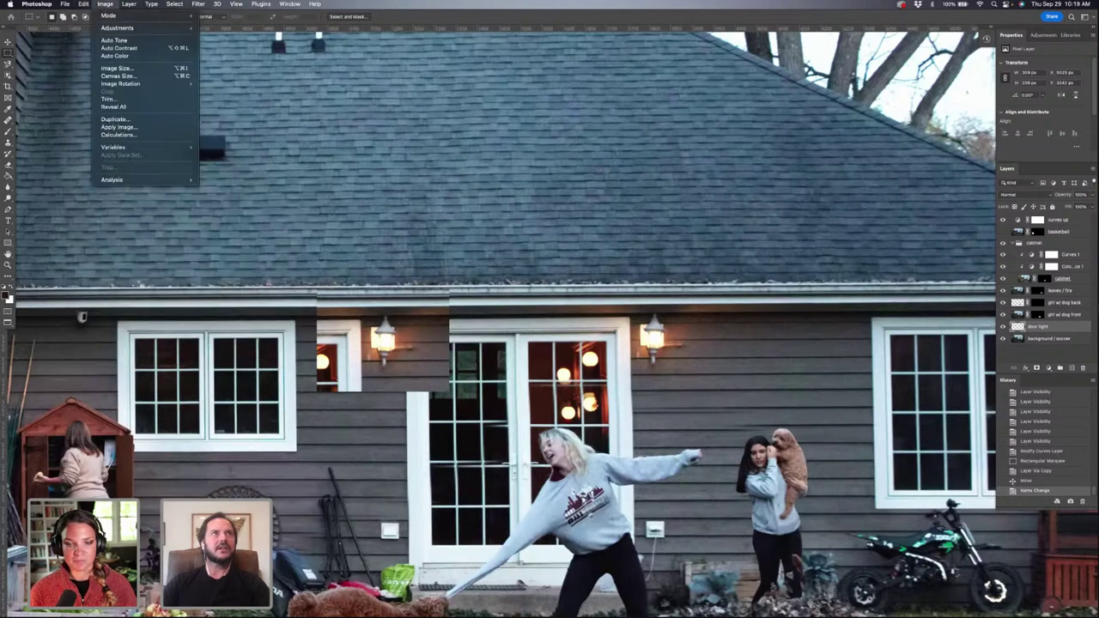
mouse_move(110, 28)
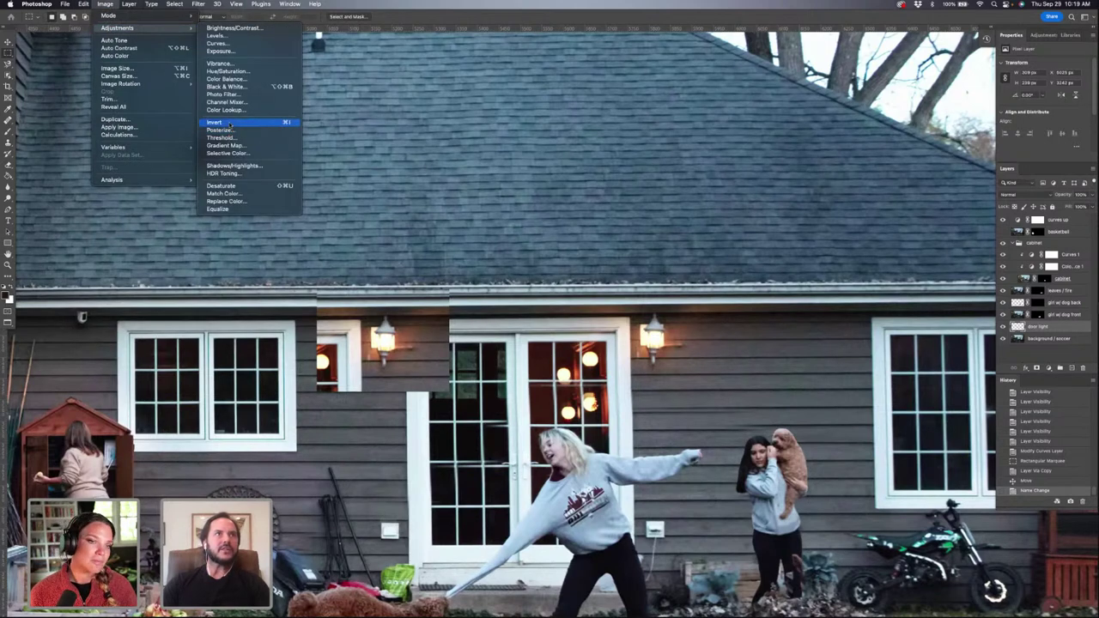
mouse_move(179, 84)
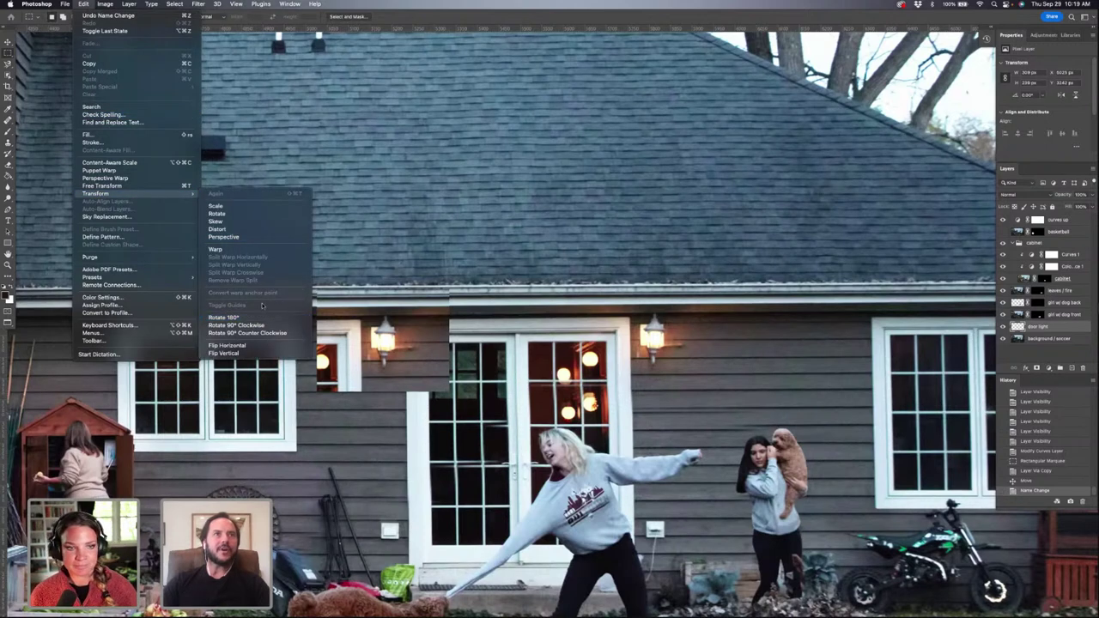
left_click(242, 348)
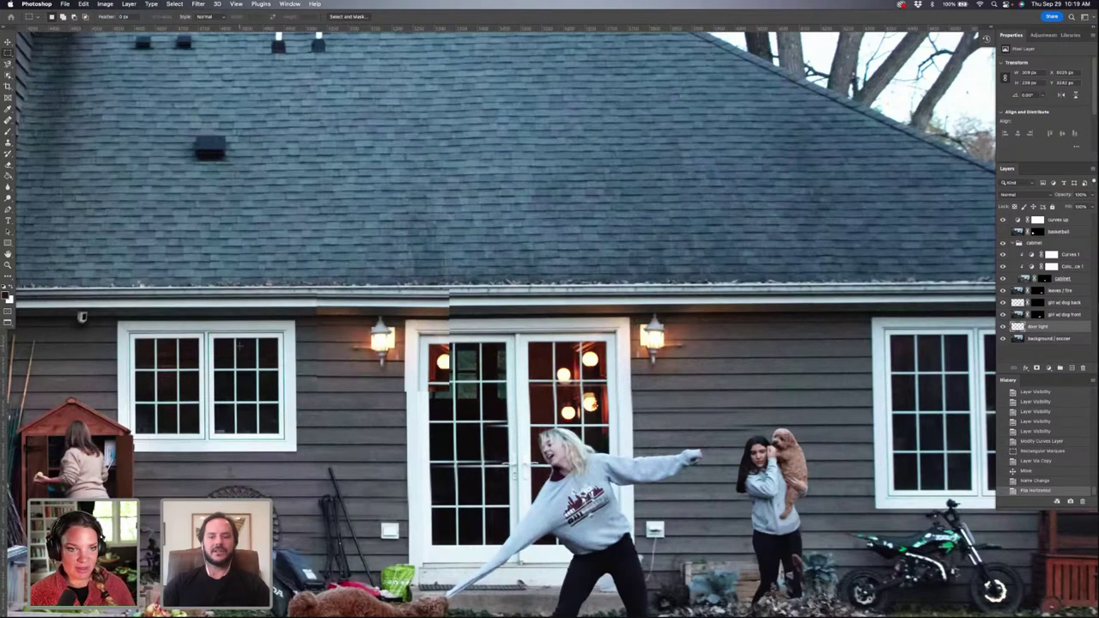
Step: Free-transform the "door light" layer, rotating it slightly counterclockwise and shifting it to line up with the gutter and door frame
key("super+equal")
scroll(239, 346, "left", 6)
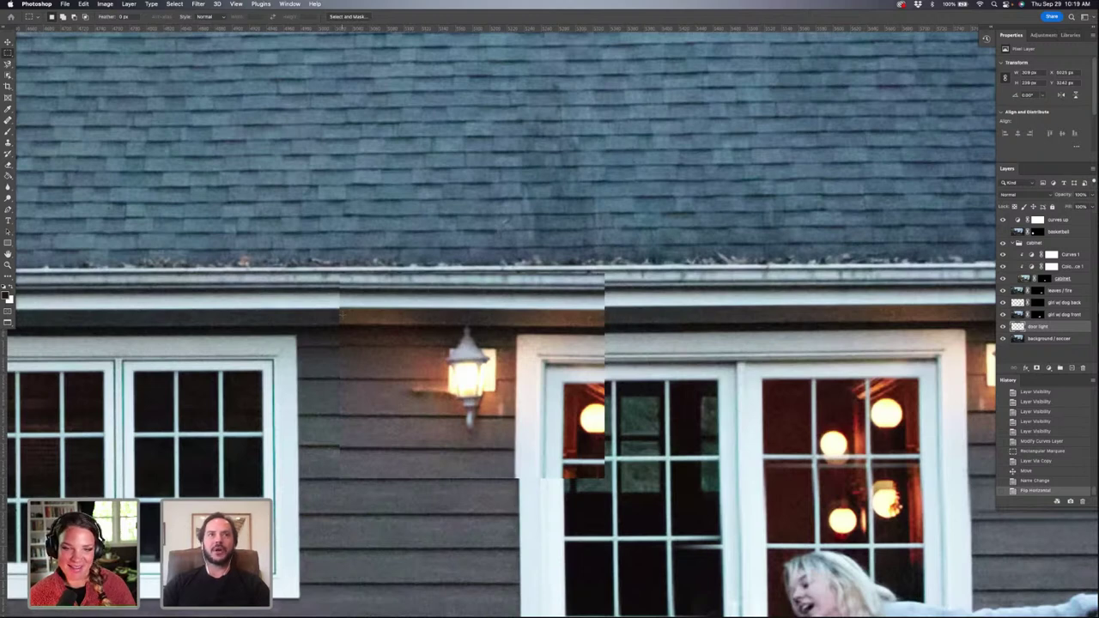
key("super+t")
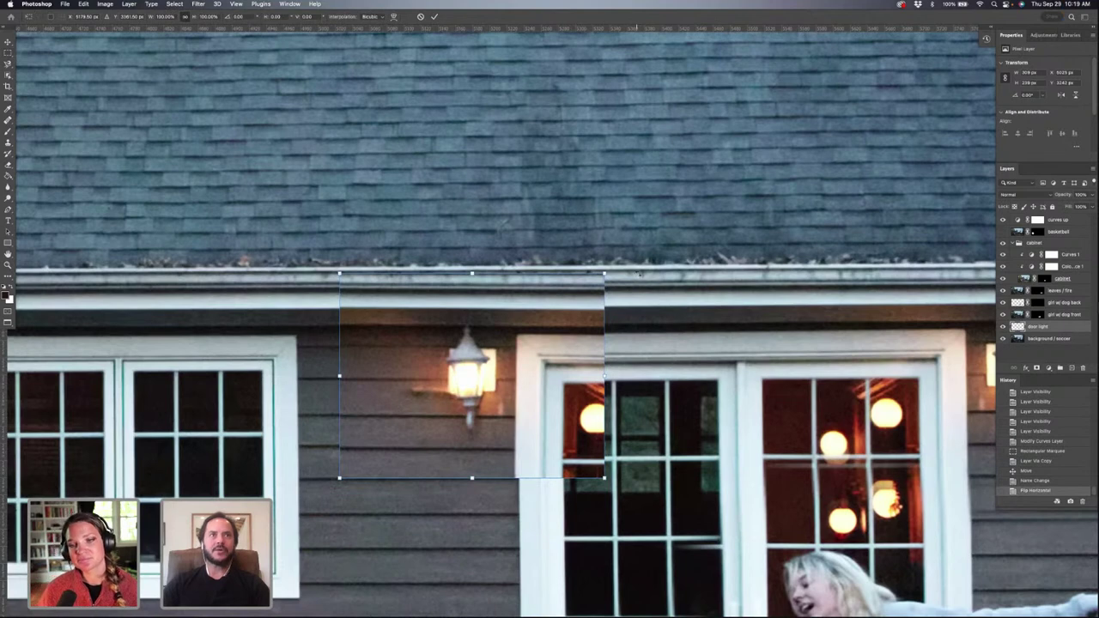
left_click_drag(637, 276, 641, 274)
left_click_drag(529, 364, 528, 362)
scroll(528, 361, "up", 2)
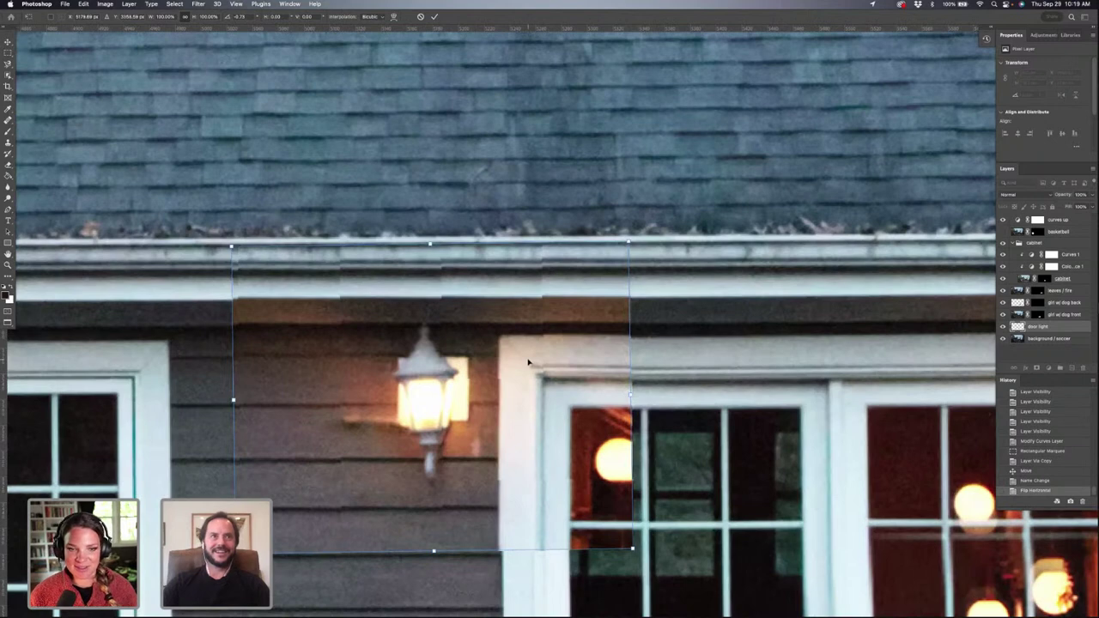
scroll(528, 362, "down", 2)
scroll(527, 362, "left", 2)
key("Return")
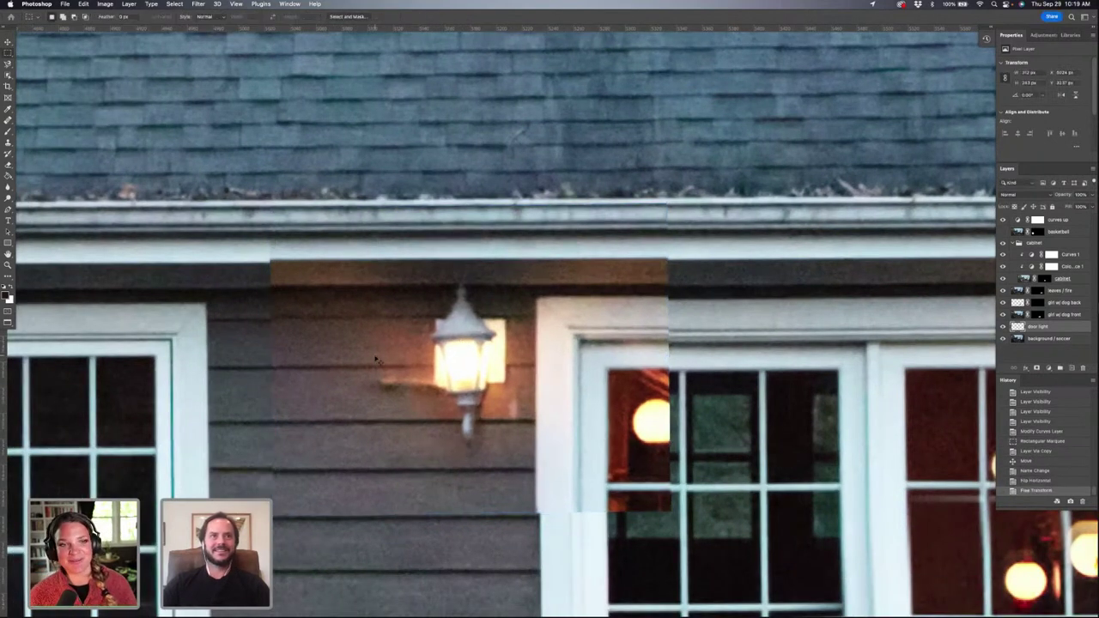
Step: Nudge the "door light" layer slightly down and 3 px right to align its siding and trim with the background
key("Up")
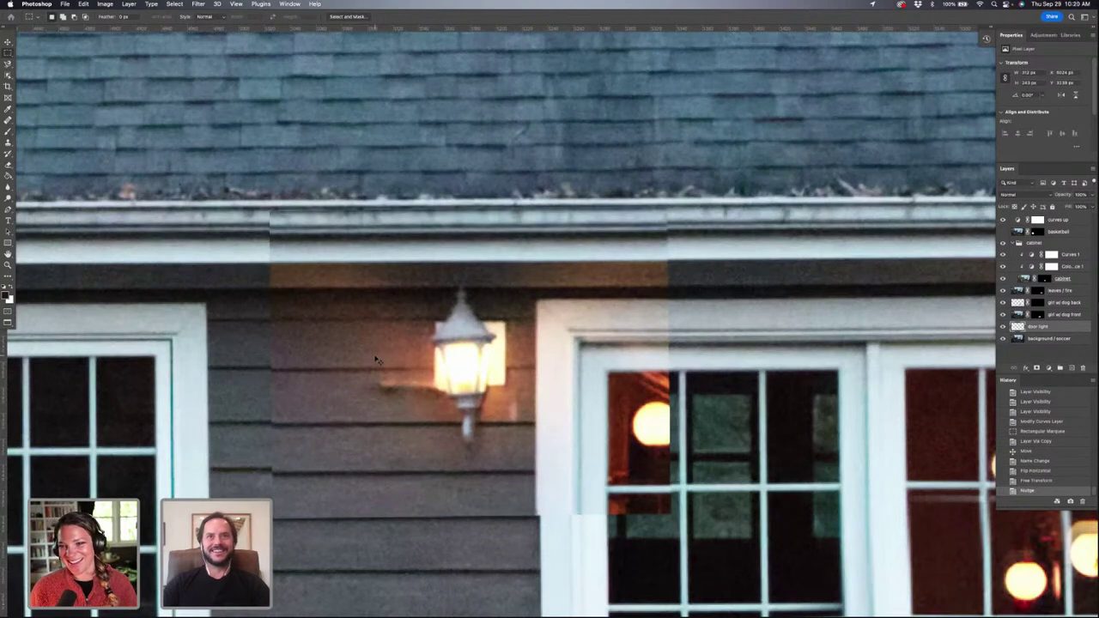
key("Right")
key("Right")
key("Right")
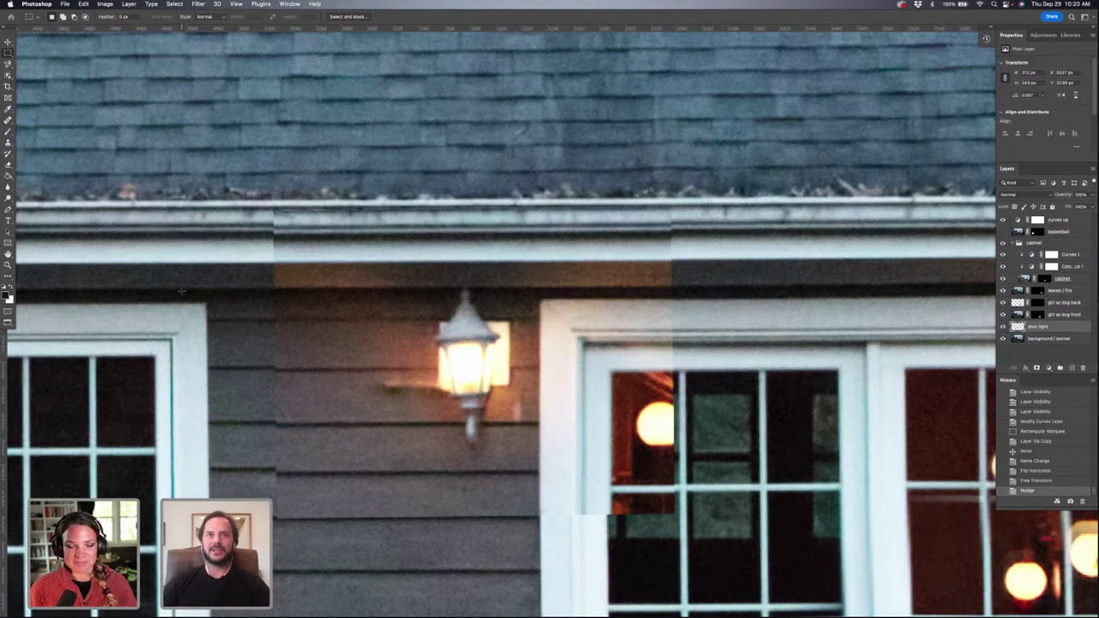
Step: Add a black mask to "door light" and paint white with a much smaller soft brush to reveal the lit lamp and nearby glow
key("ctrl+alt+m")
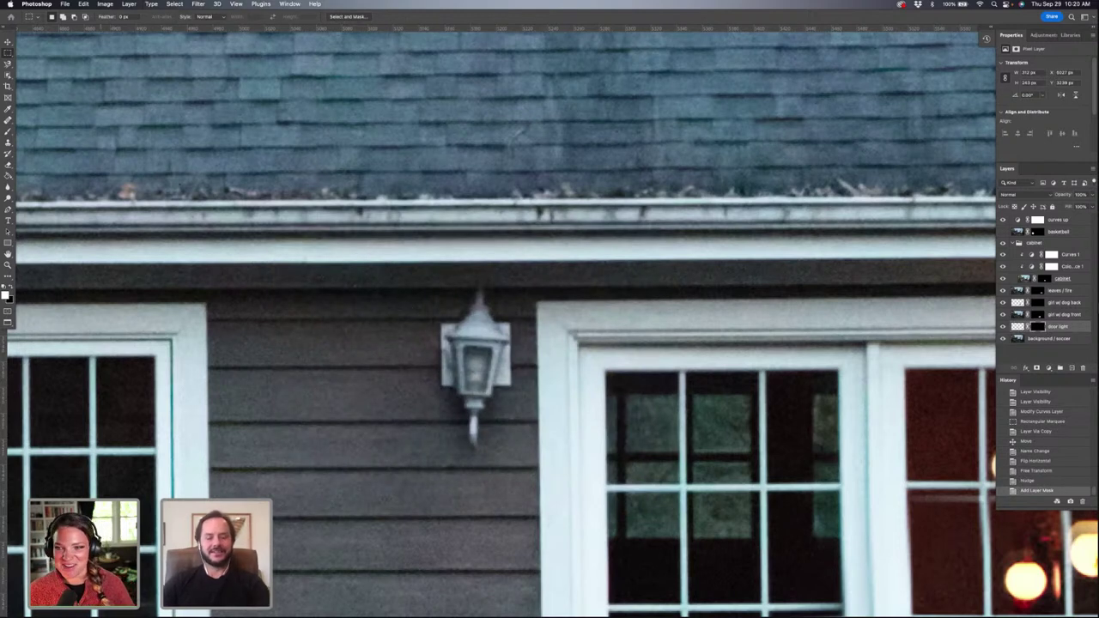
key("b")
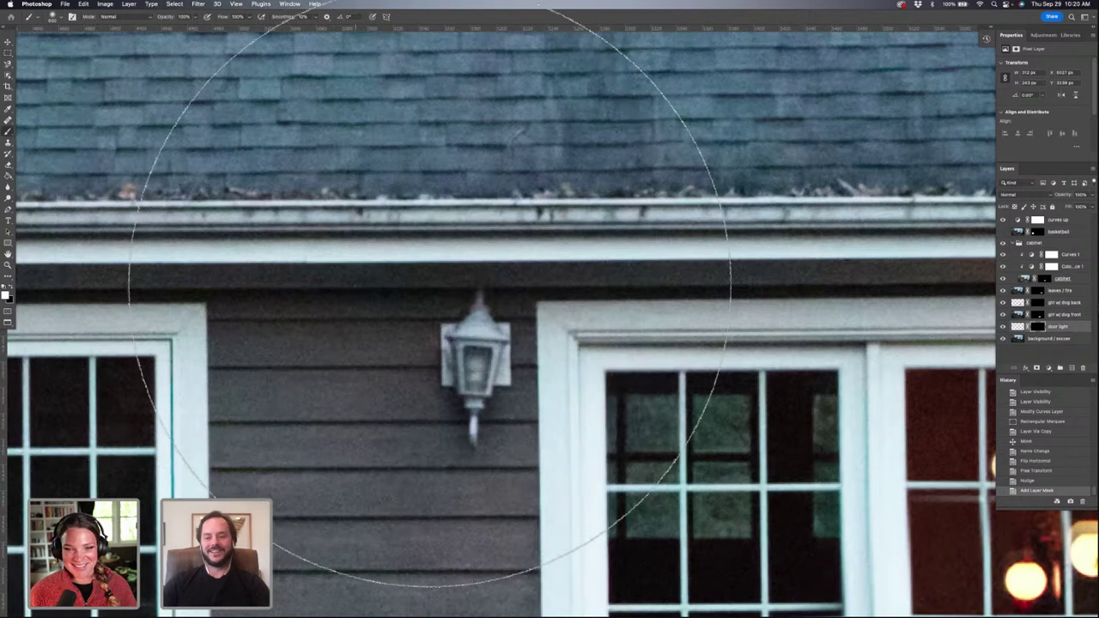
key("bracketleft")
key("bracketleft")
key("bracketleft")
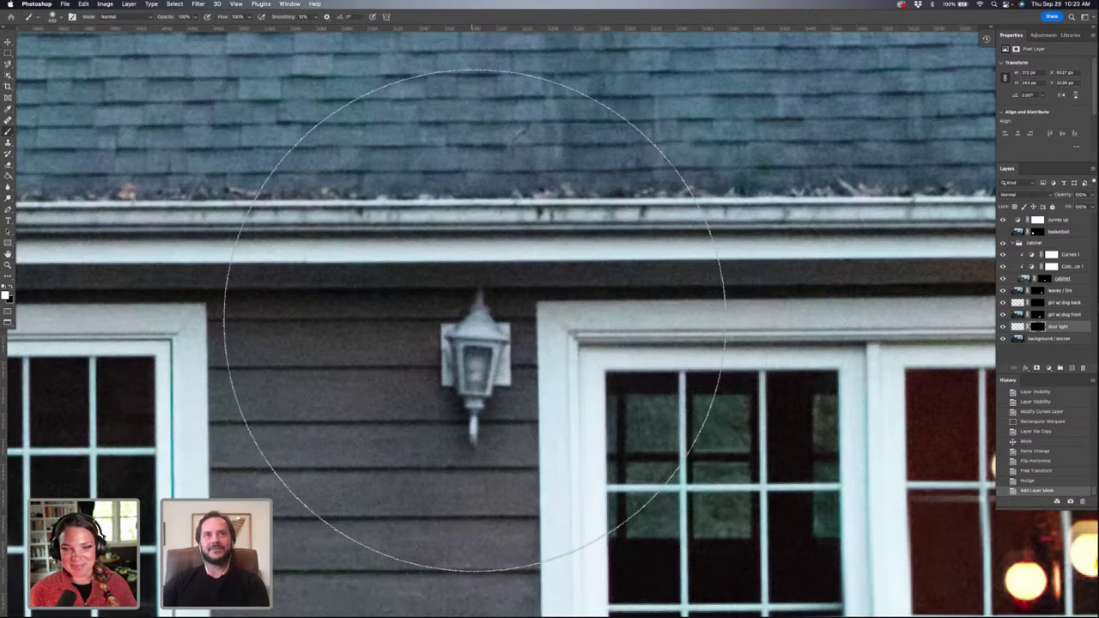
key("bracketleft")
key("bracketleft")
key("bracketleft")
key("bracketleft")
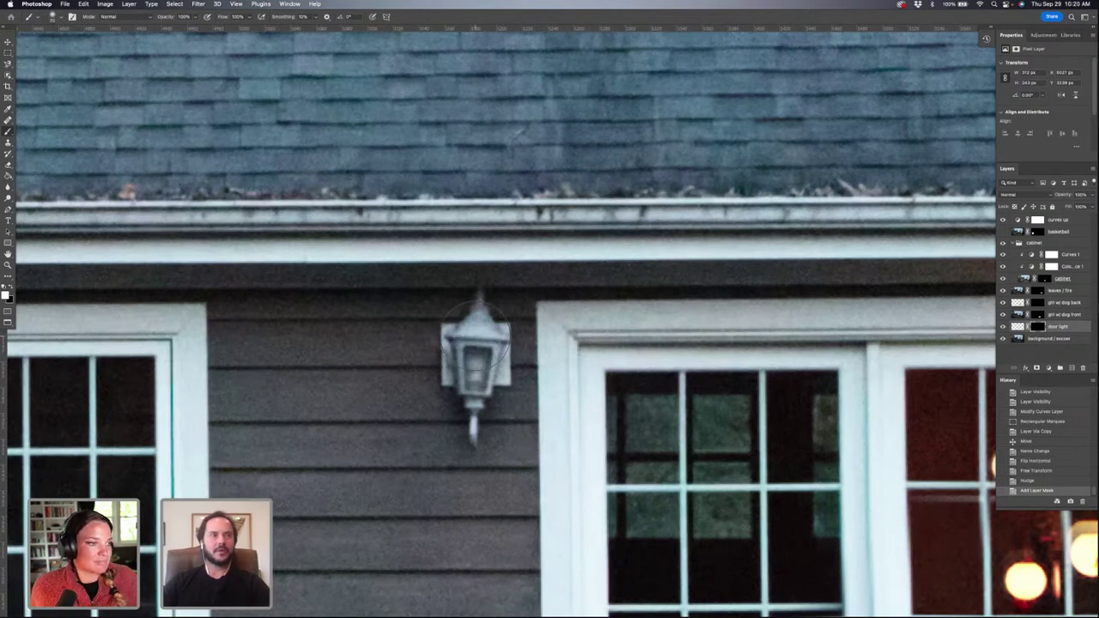
mouse_move(475, 343)
left_mouse_down()
mouse_move(462, 339)
mouse_move(468, 360)
mouse_move(446, 354)
mouse_move(494, 412)
mouse_move(527, 352)
mouse_move(515, 412)
mouse_move(526, 287)
mouse_move(412, 262)
mouse_move(378, 335)
mouse_move(404, 408)
mouse_move(369, 378)
left_mouse_up()
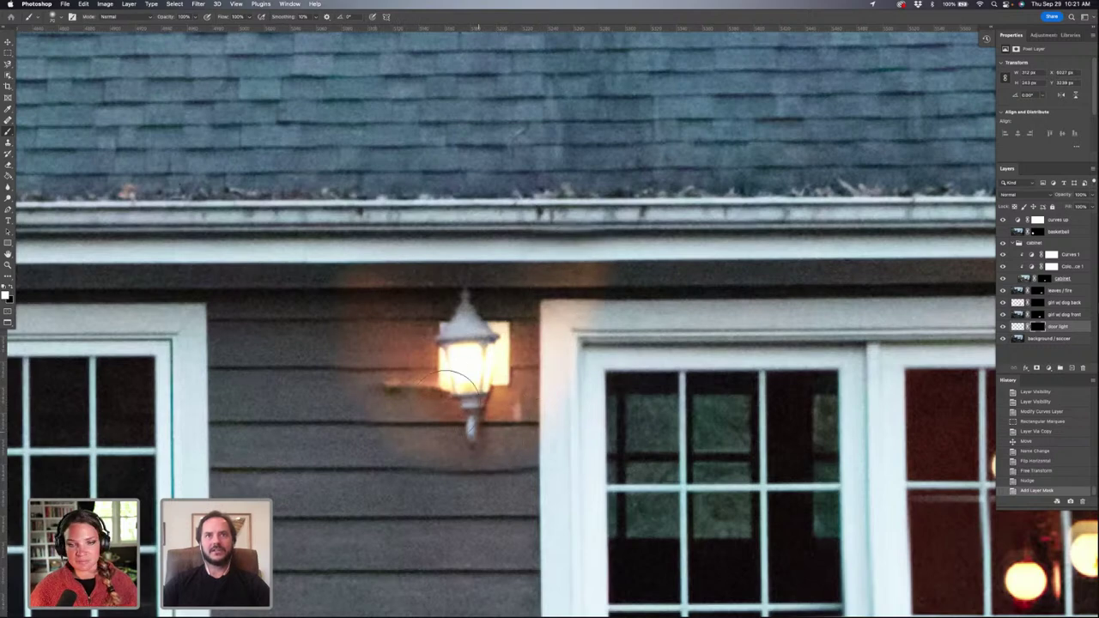
left_click_drag(463, 378, 425, 302)
key("super+minus")
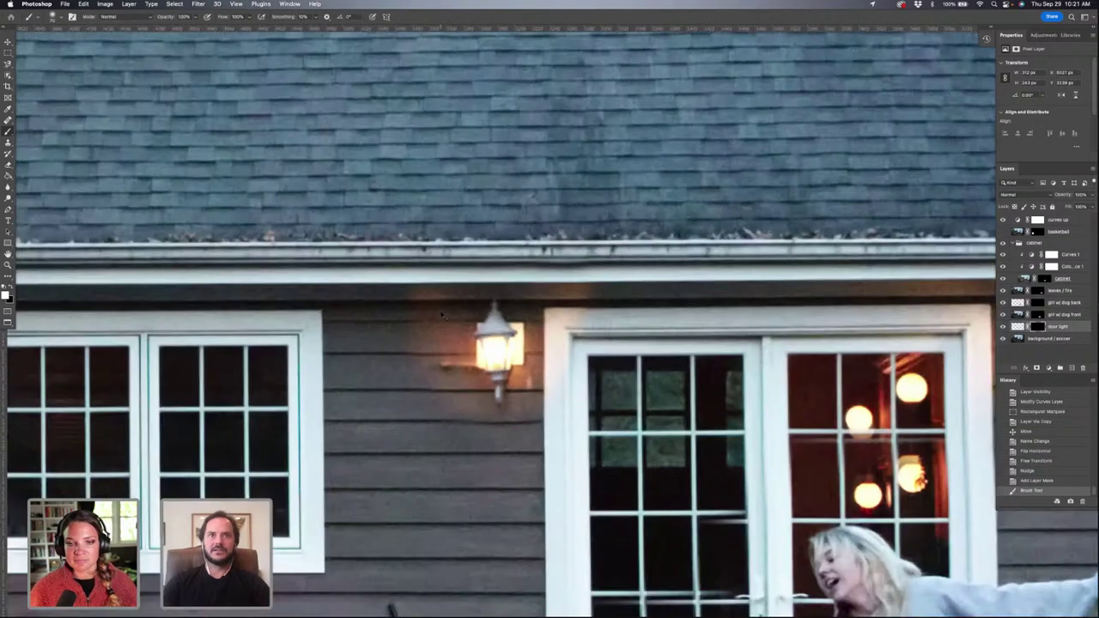
key("super+minus")
key("super+minus")
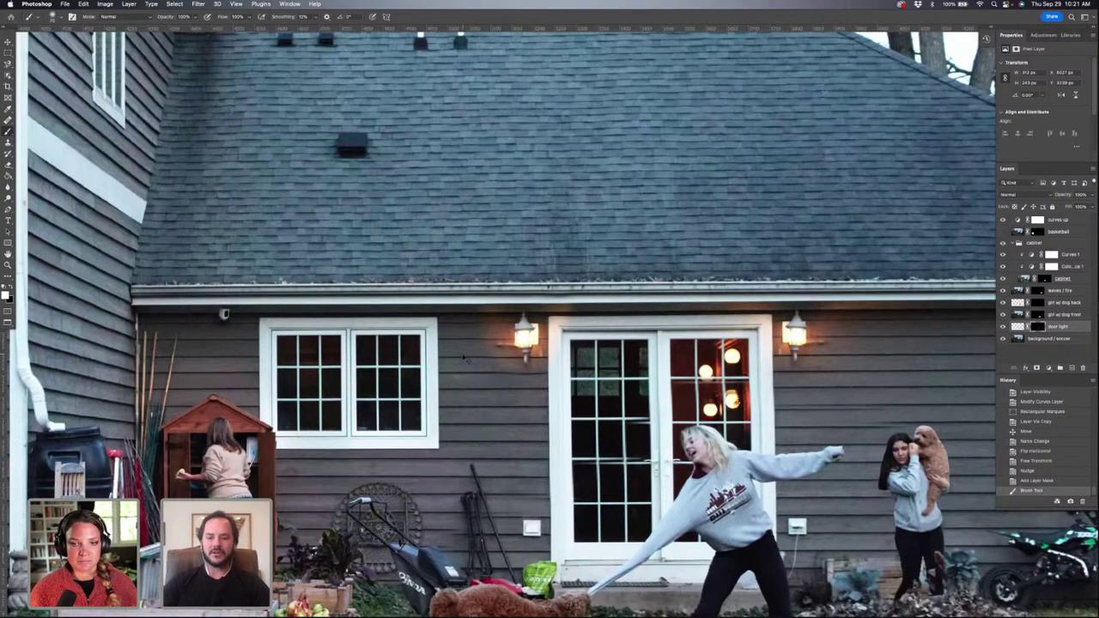
Step: Paint white at 50% brush opacity on the mask to soften the glow's outer edge on the siding
scroll(467, 359, "up", 5)
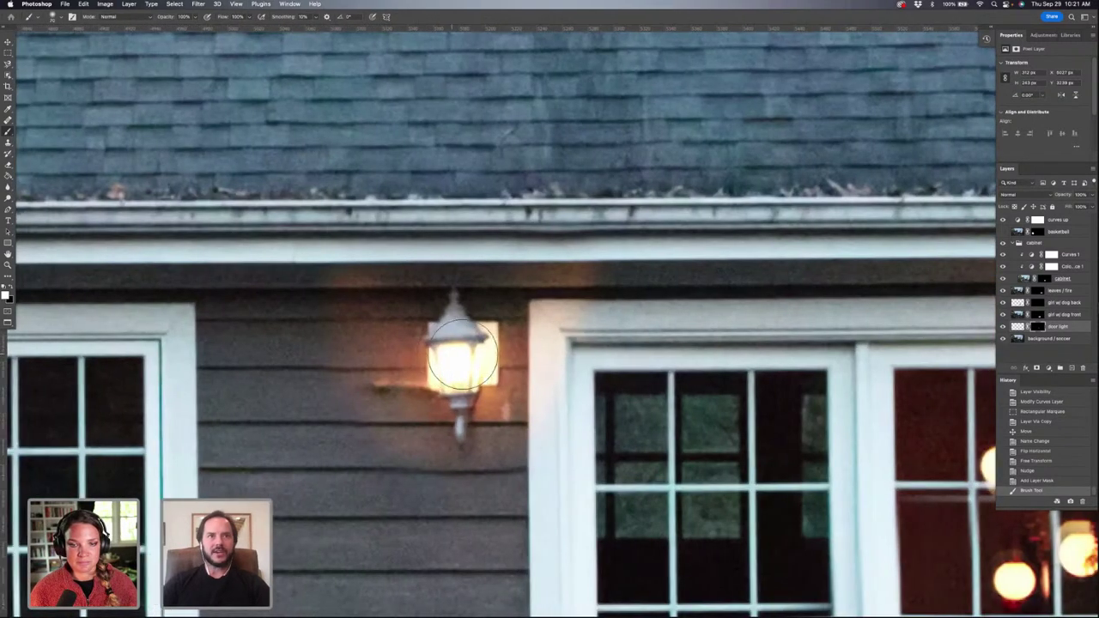
scroll(466, 356, "down", 1)
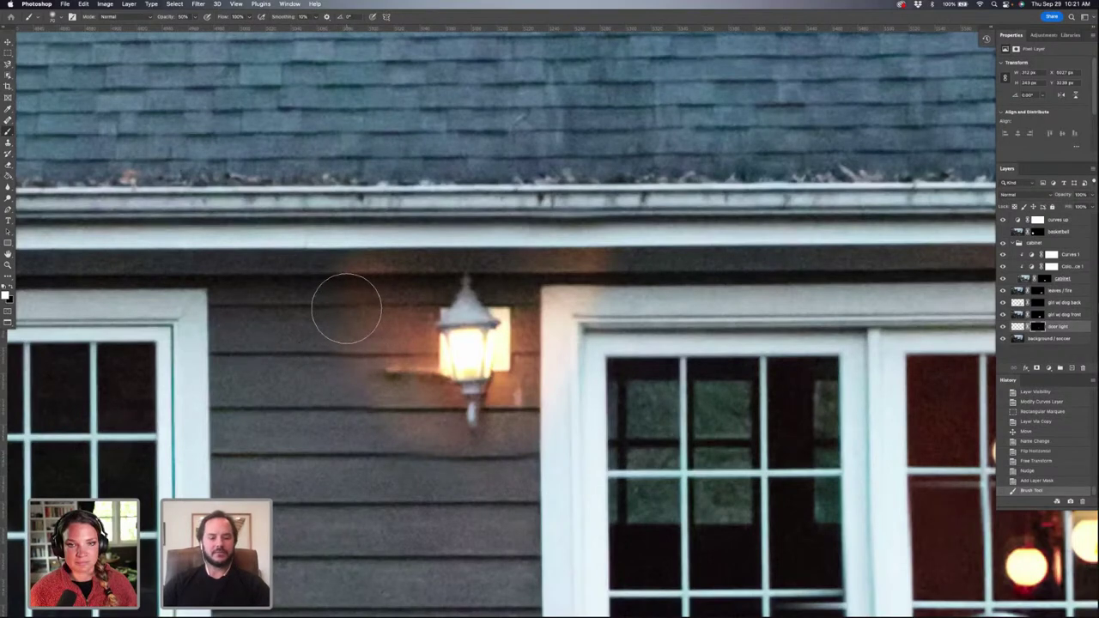
mouse_move(346, 307)
left_mouse_down()
mouse_move(369, 252)
mouse_move(314, 309)
mouse_move(382, 441)
left_mouse_up()
Step: Paint black at 20% opacity on the "door light" mask to fade the orange glow under the eave above the lamp
key("2")
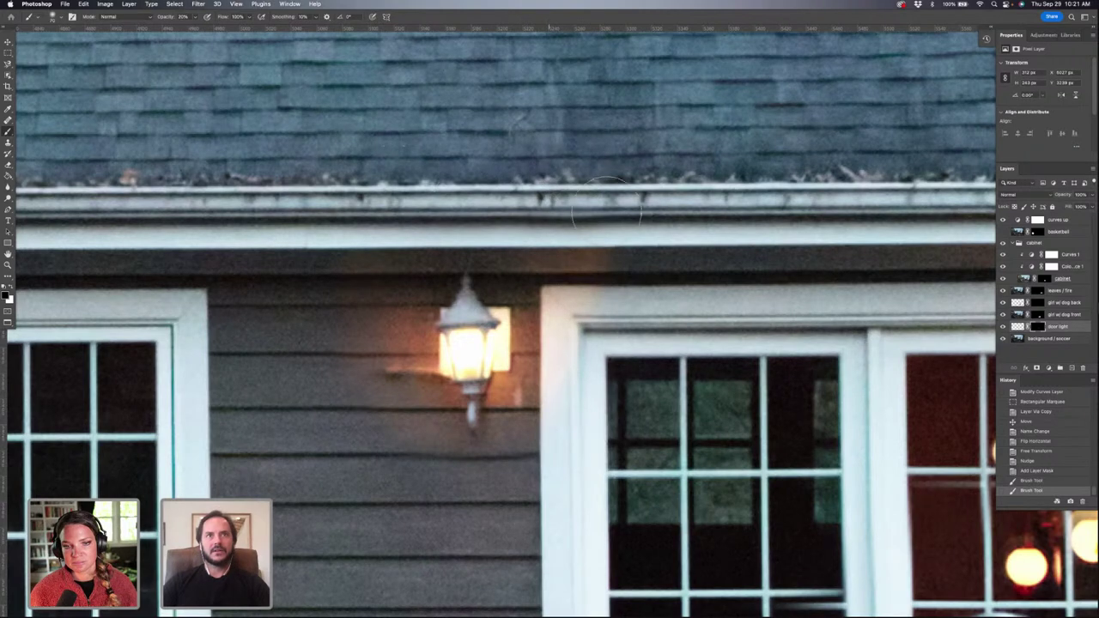
mouse_move(603, 270)
left_mouse_down()
mouse_move(581, 243)
mouse_move(582, 314)
mouse_move(598, 261)
mouse_move(524, 221)
mouse_move(427, 207)
mouse_move(382, 228)
left_mouse_up()
left_click(382, 227)
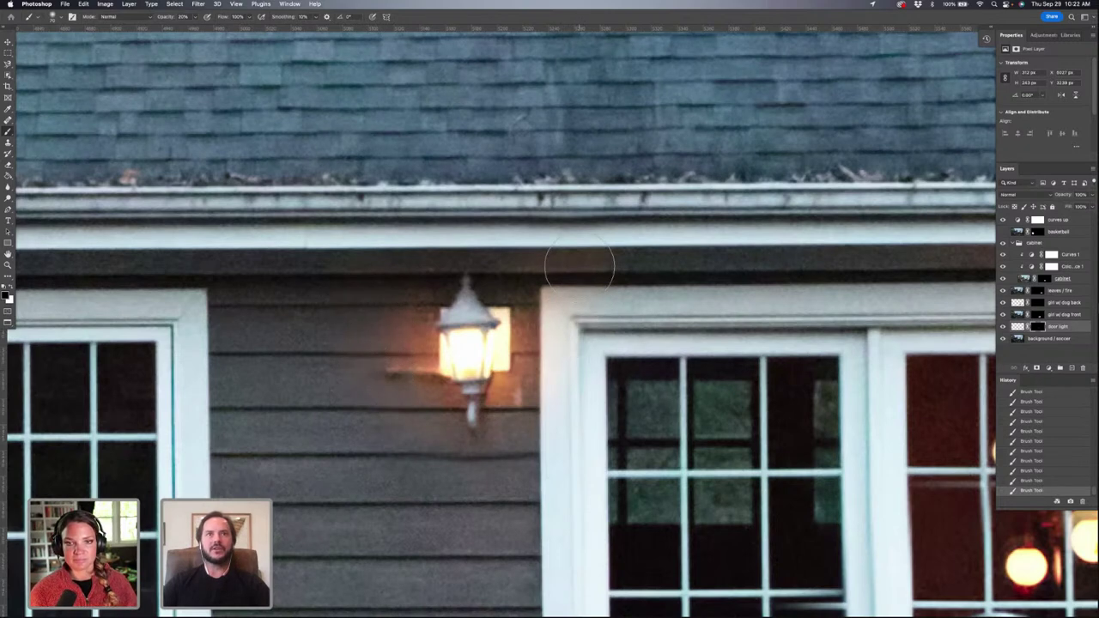
Step: Lower the curve of the "curves up" adjustment layer to darken the whole composite slightly
scroll(579, 267, "down", 4)
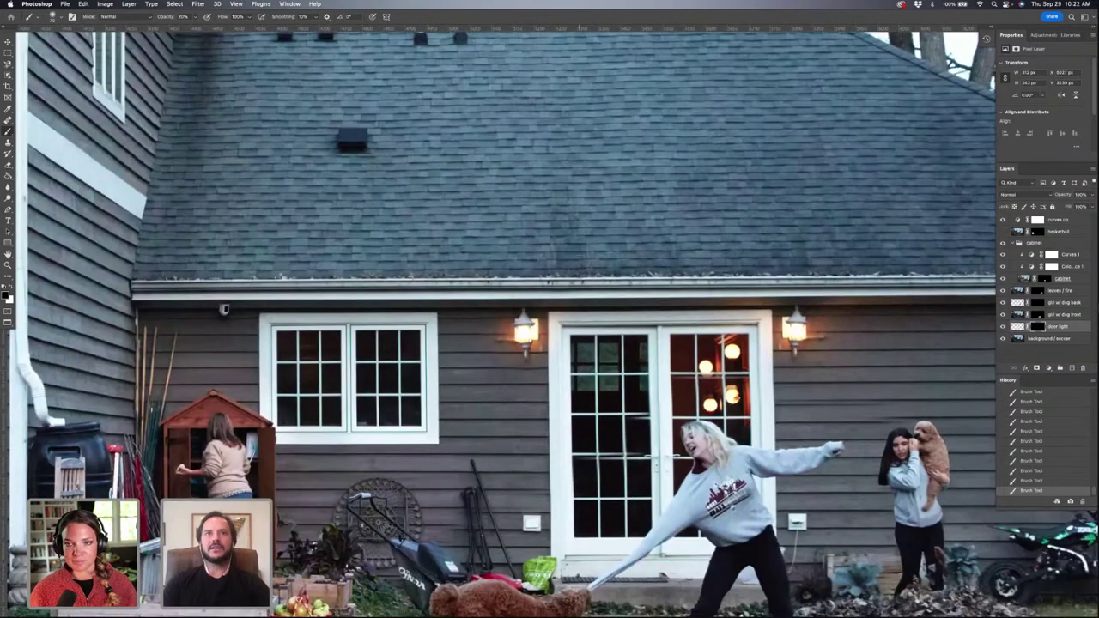
scroll(580, 265, "down", 4)
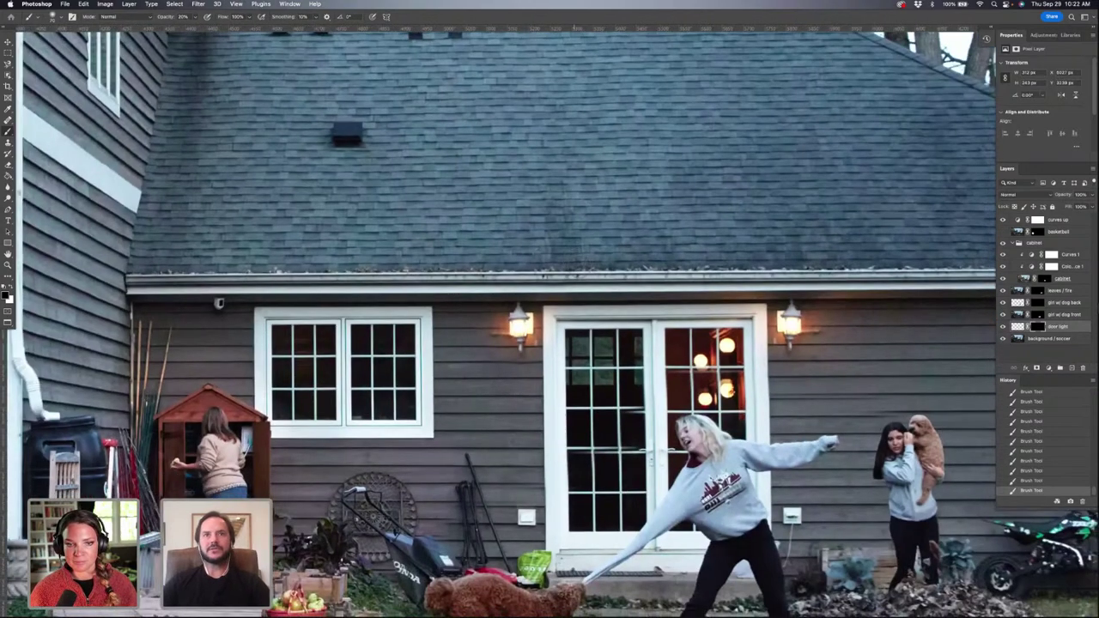
scroll(580, 264, "down", 1)
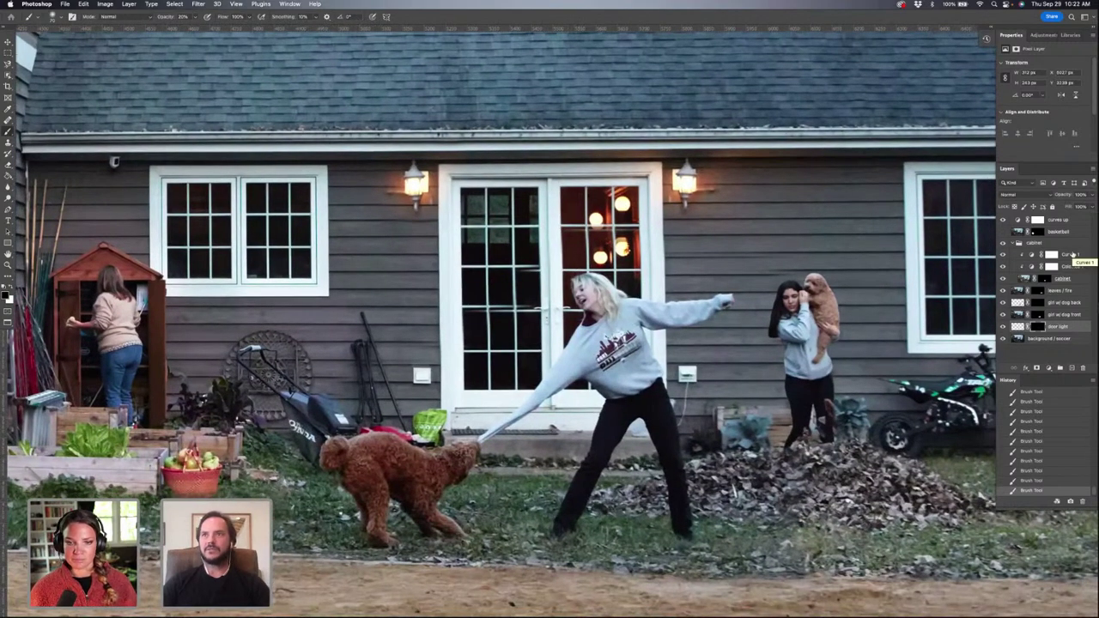
left_click(1018, 219)
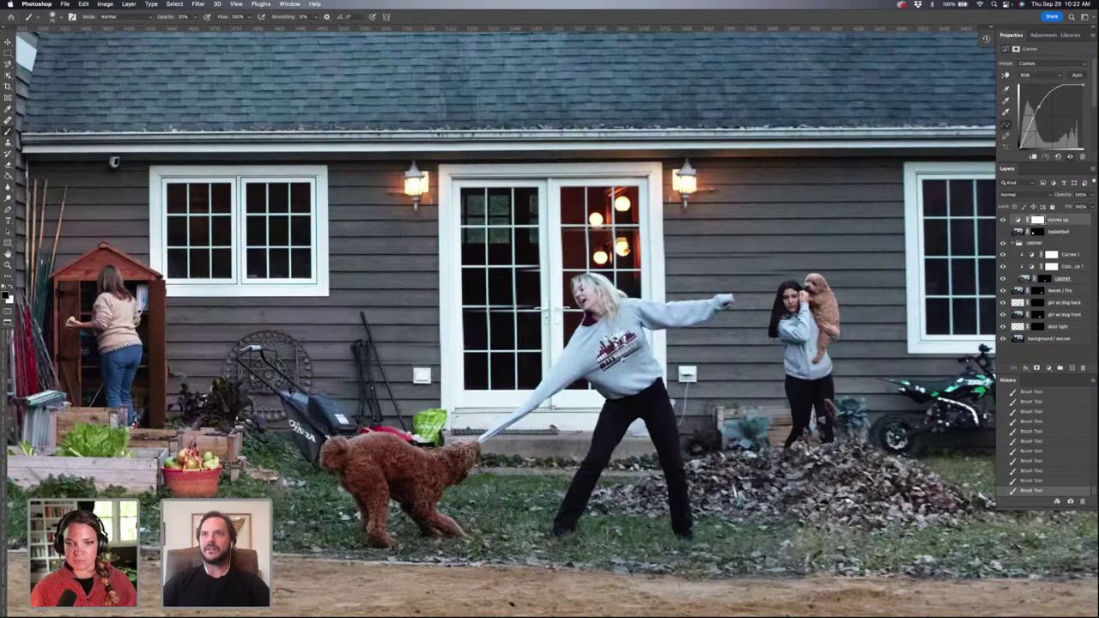
left_click_drag(414, 147, 413, 161)
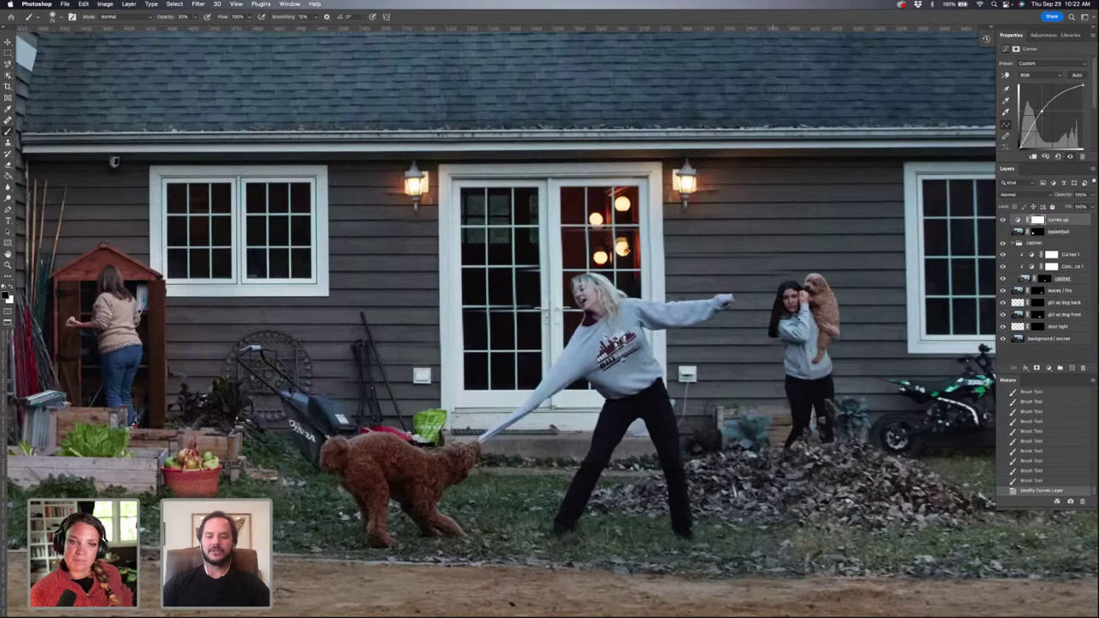
Step: Examine the full composite, including the house wall and the area around the red cabinet up close
key("super+0")
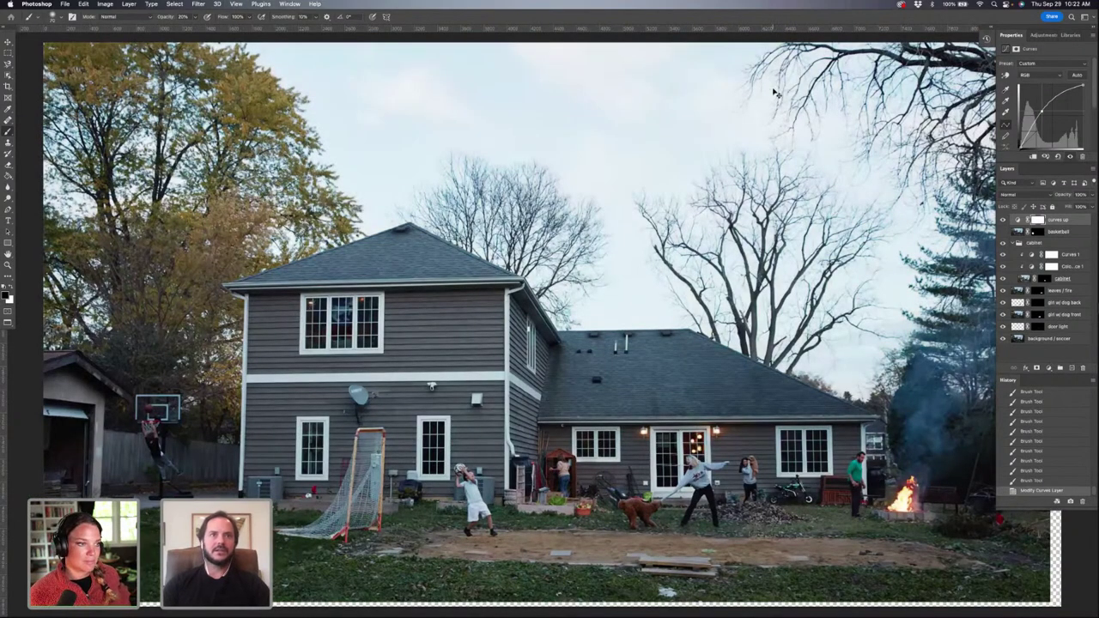
key("super+equal")
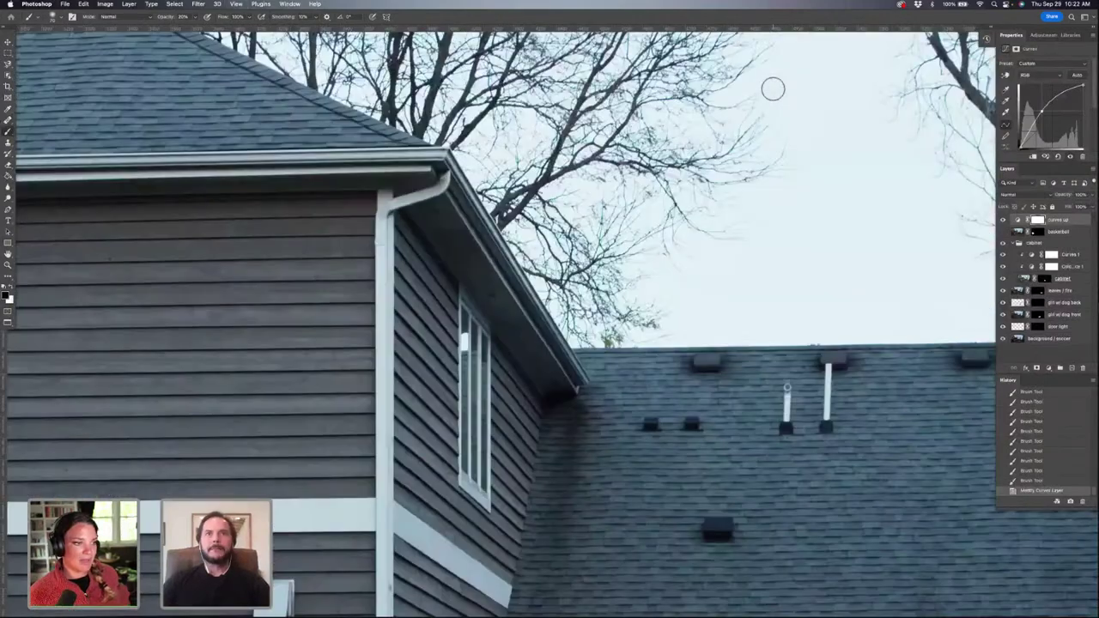
scroll(790, 211, "down", 5)
scroll(790, 211, "down", 6)
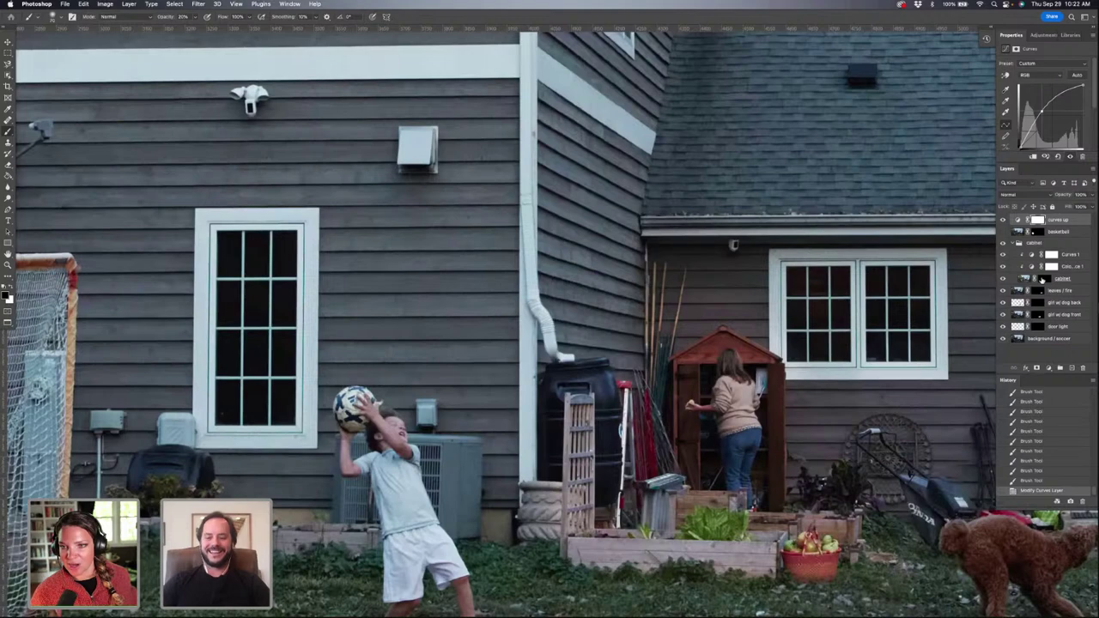
key("super+0")
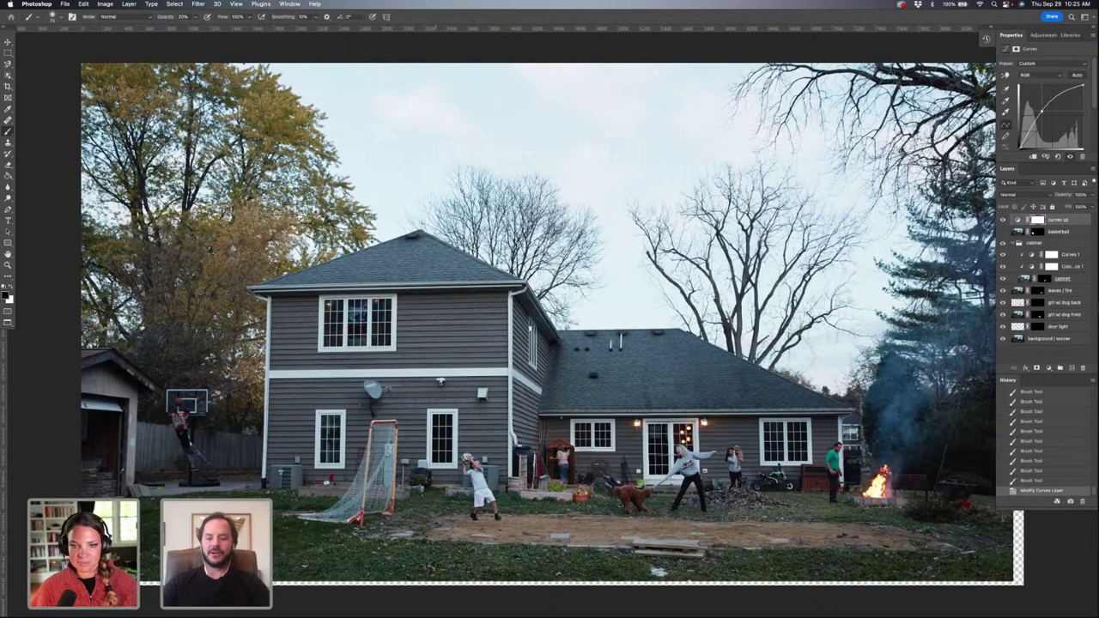
key("super+equal")
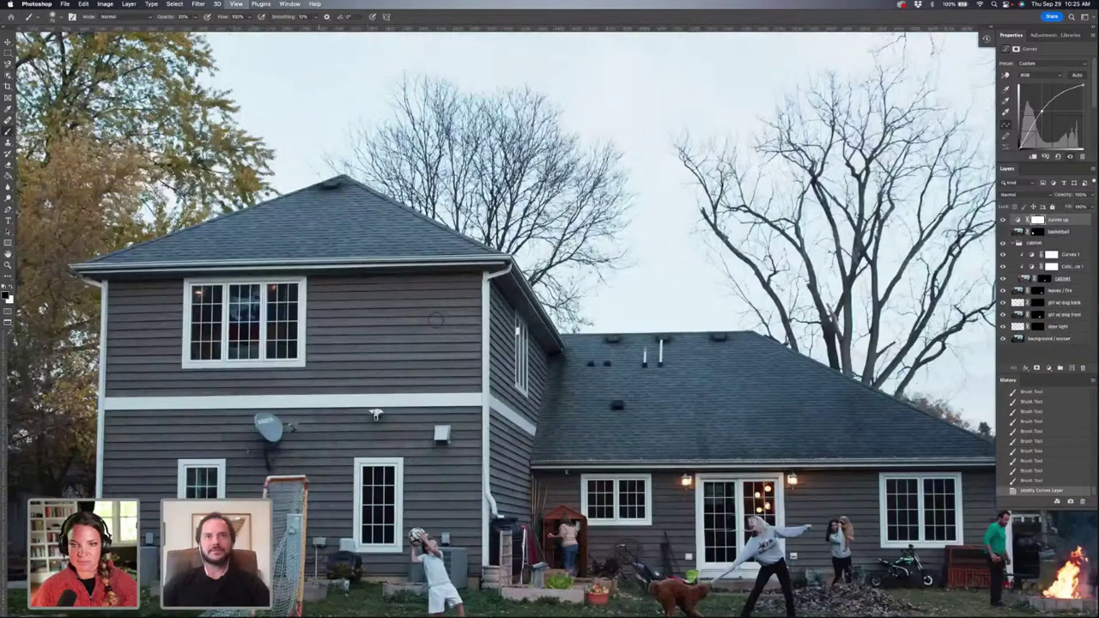
key("super+equal")
key("super+equal")
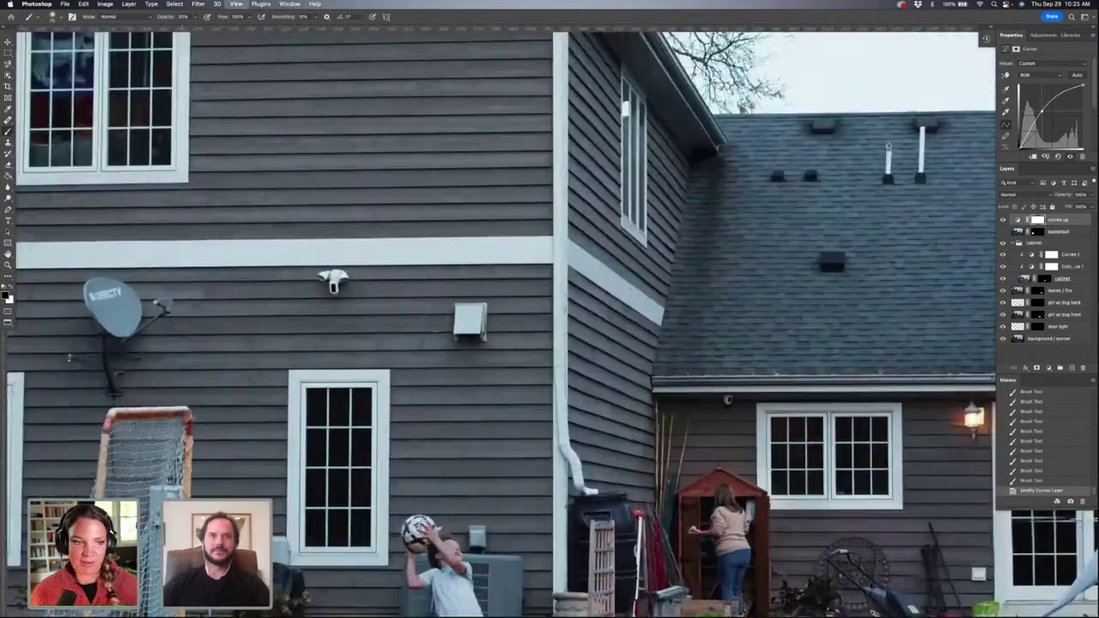
key("super+equal")
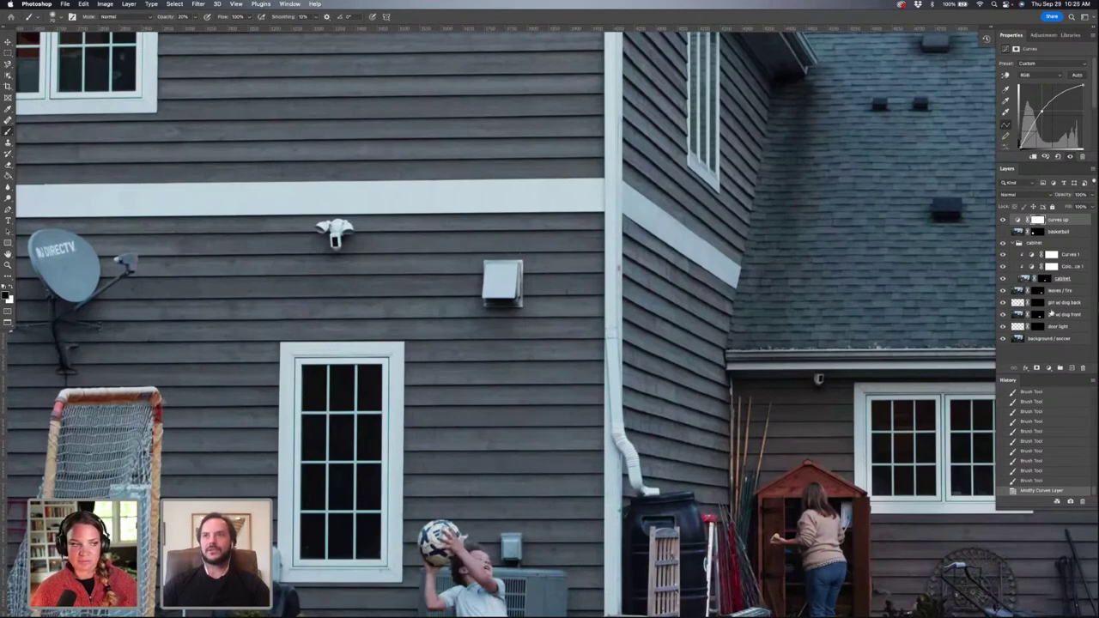
Step: Duplicate the "background / soccer" layer for retouching the house wall
left_click(1016, 339)
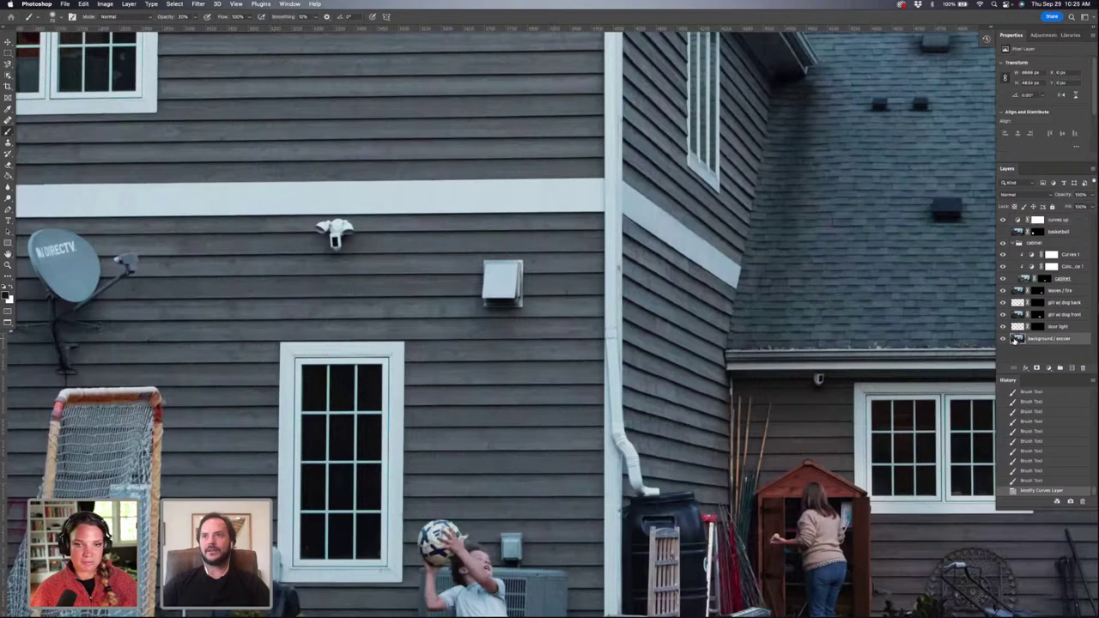
key("super+j")
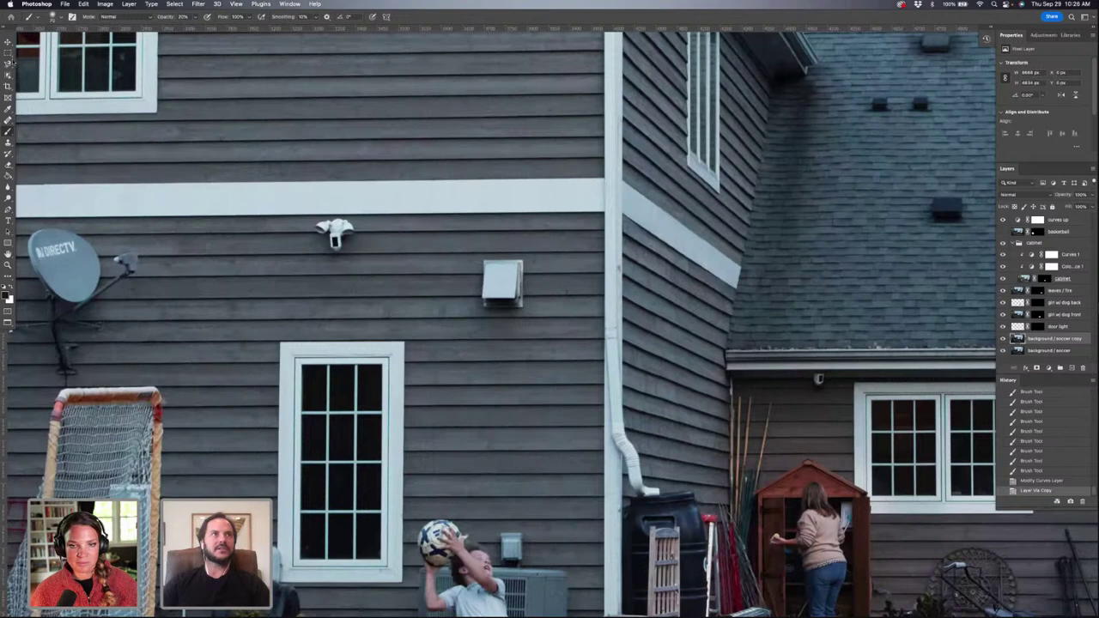
Step: Try to cover the white wall vent with the Patch tool using siding from directly below, and revert to the fresh layer copy
left_click(7, 65)
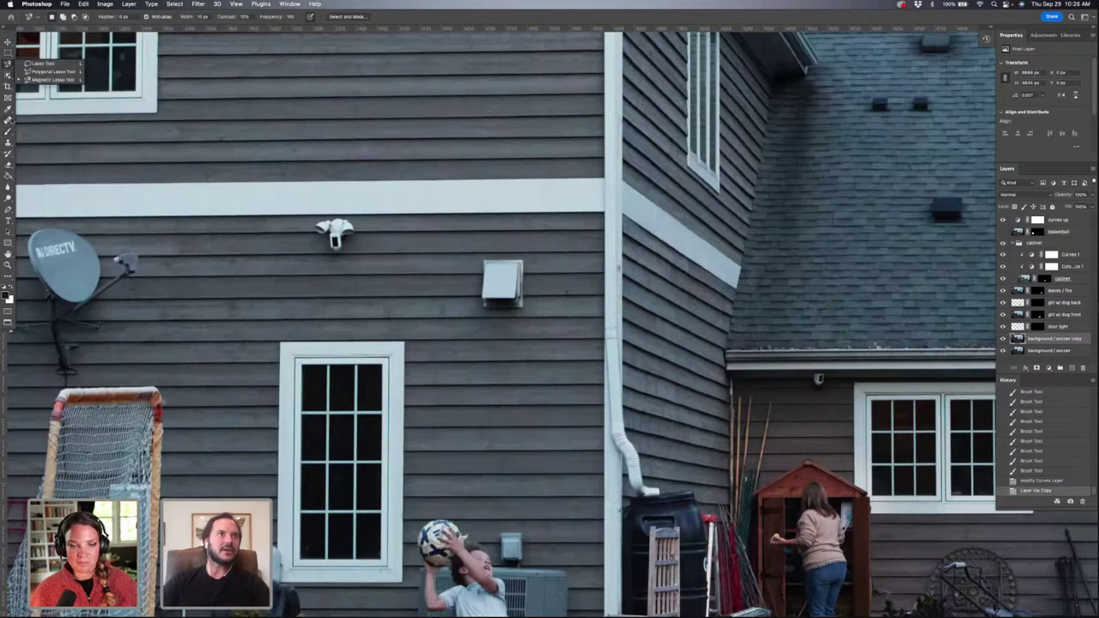
left_click(8, 120)
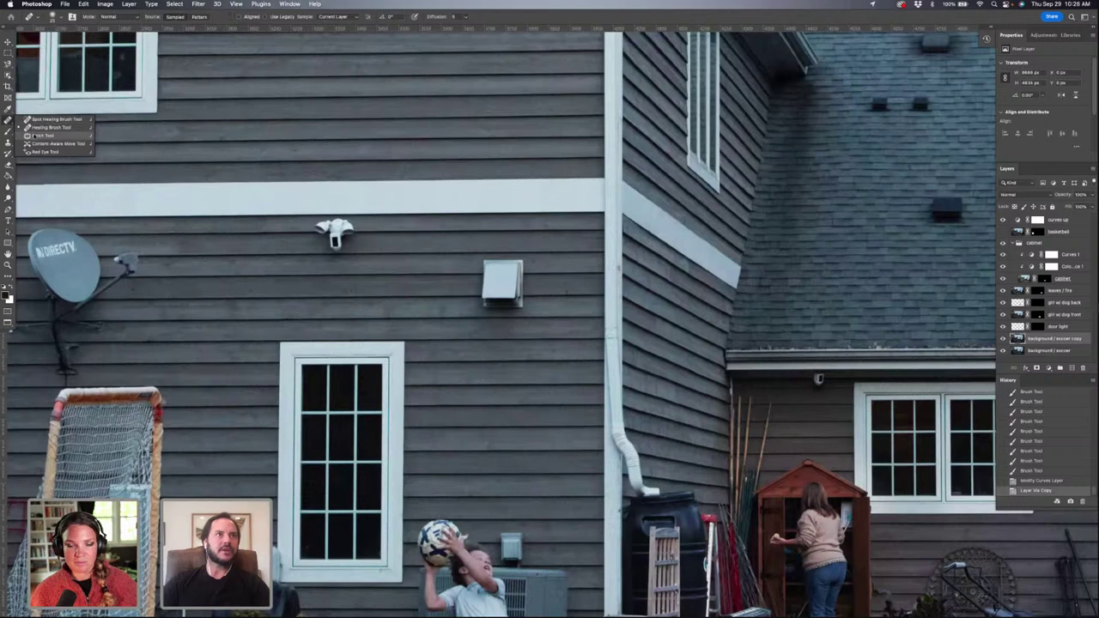
left_click(39, 136)
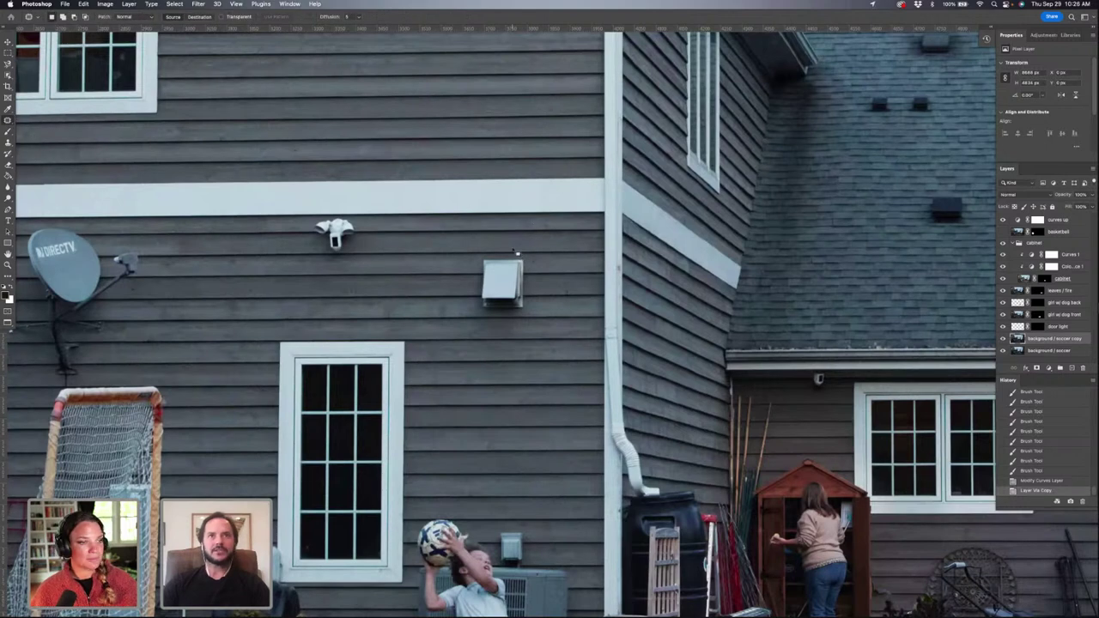
mouse_move(510, 247)
left_mouse_down()
mouse_move(474, 248)
mouse_move(474, 332)
mouse_move(523, 334)
mouse_move(545, 332)
mouse_move(509, 249)
left_mouse_up()
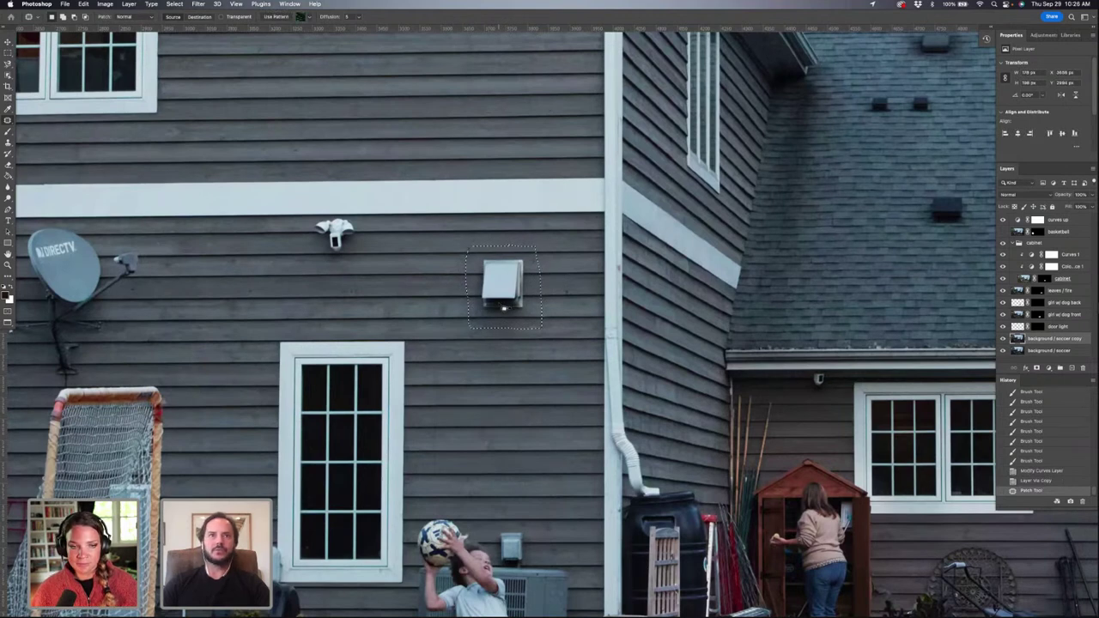
left_click_drag(504, 307, 501, 394)
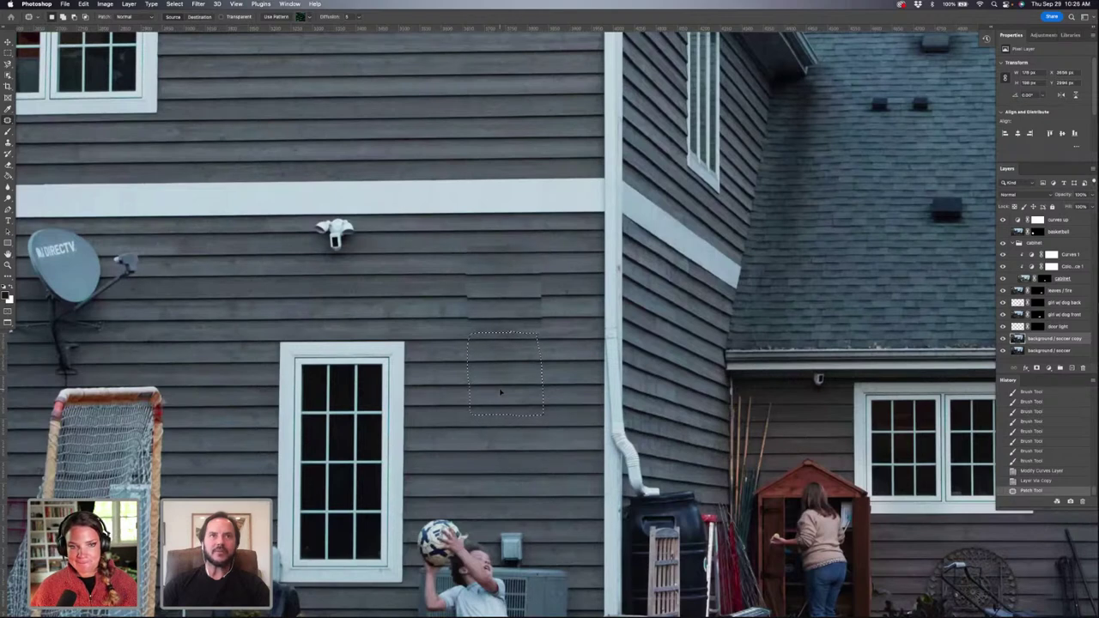
left_click_drag(501, 392, 501, 392)
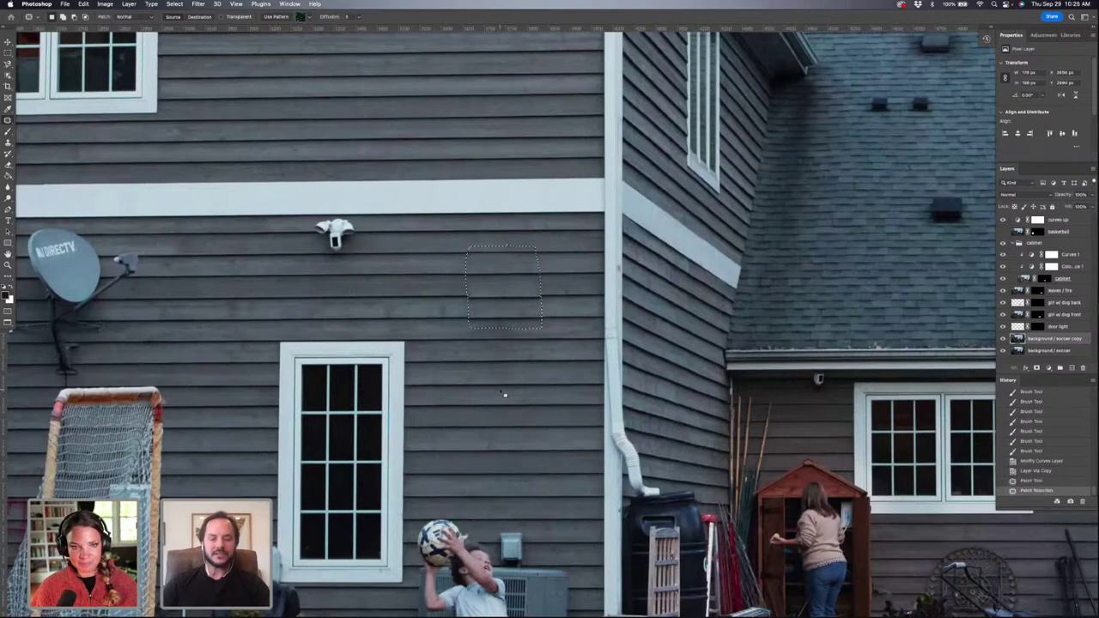
key("super+d")
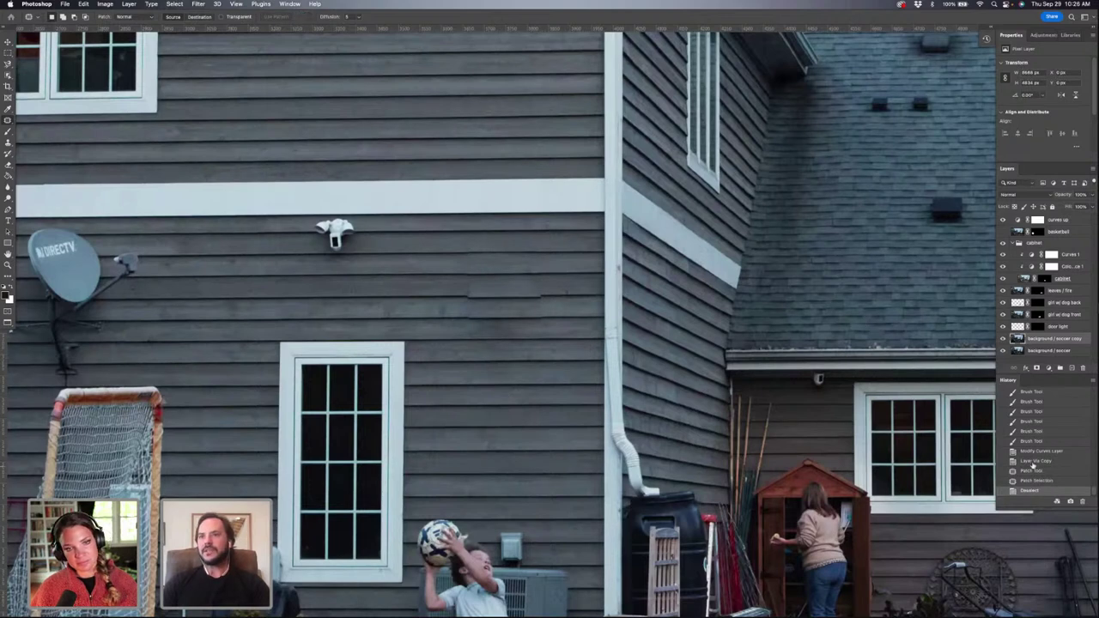
left_click(1033, 462)
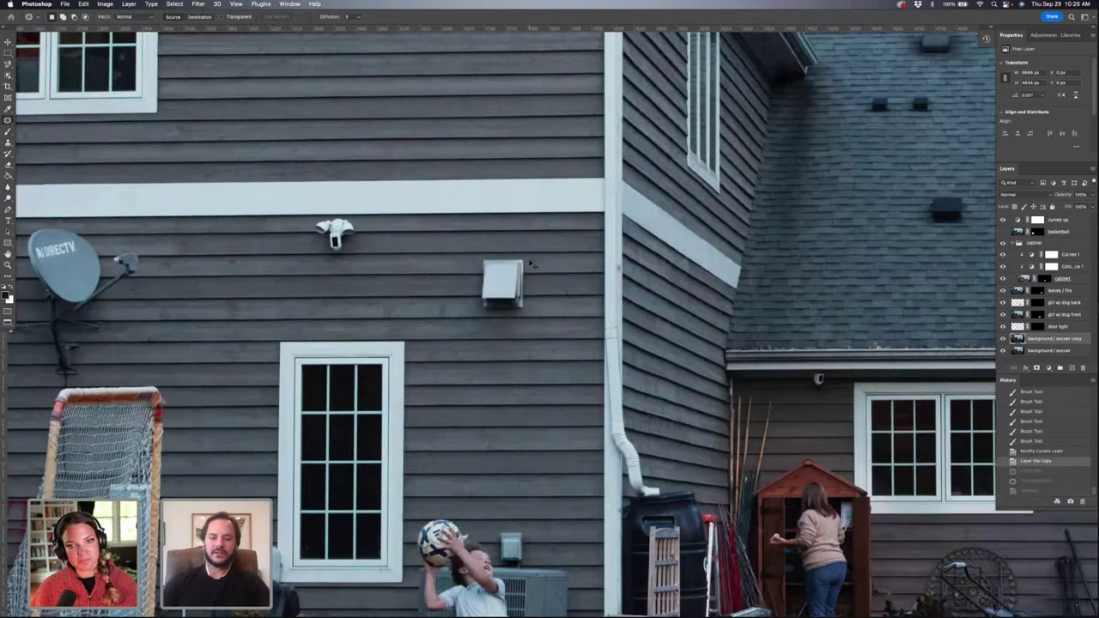
Step: Clone matching siding boards over the white wall vent with the Clone Stamp at 100% opacity, aligning the dark board lines
key("super+equal")
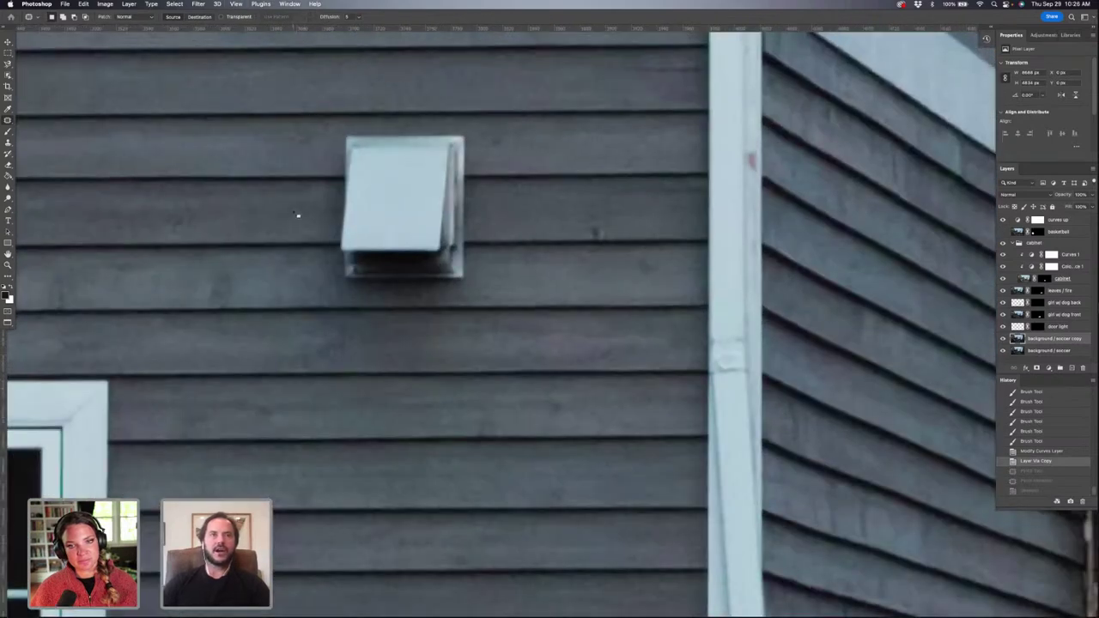
scroll(298, 214, "left", 5)
scroll(298, 215, "up", 3)
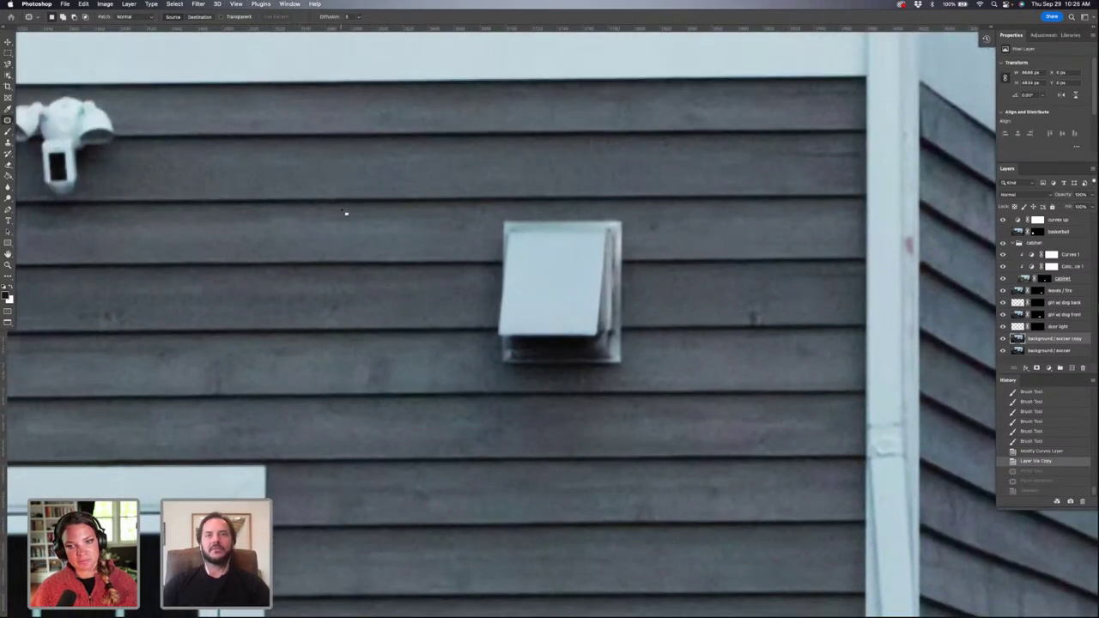
key("super+minus")
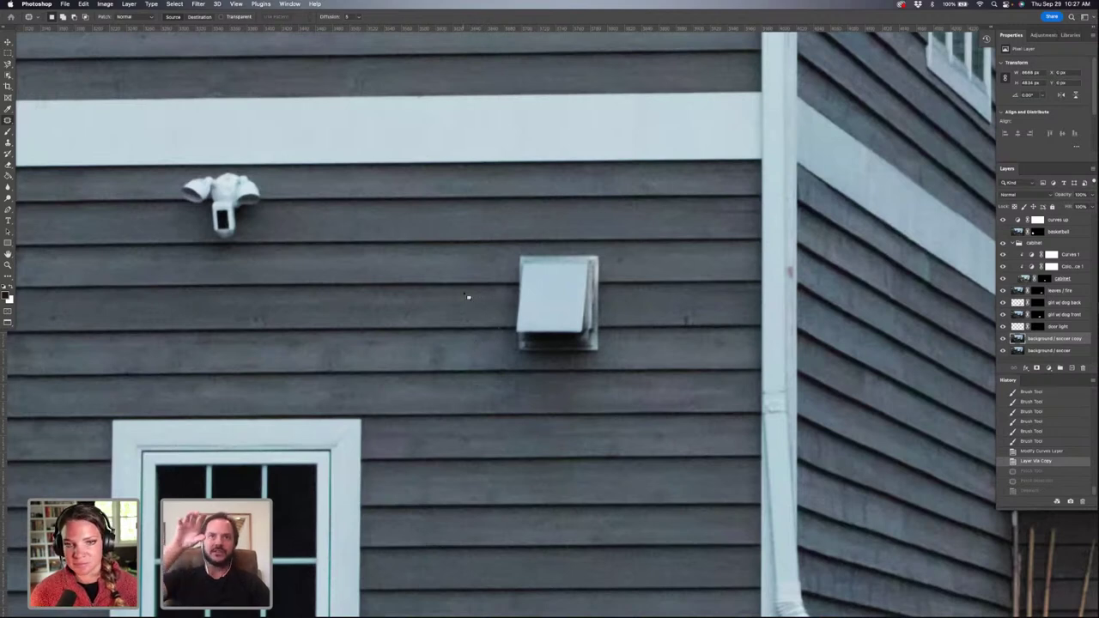
scroll(468, 297, "up", 3)
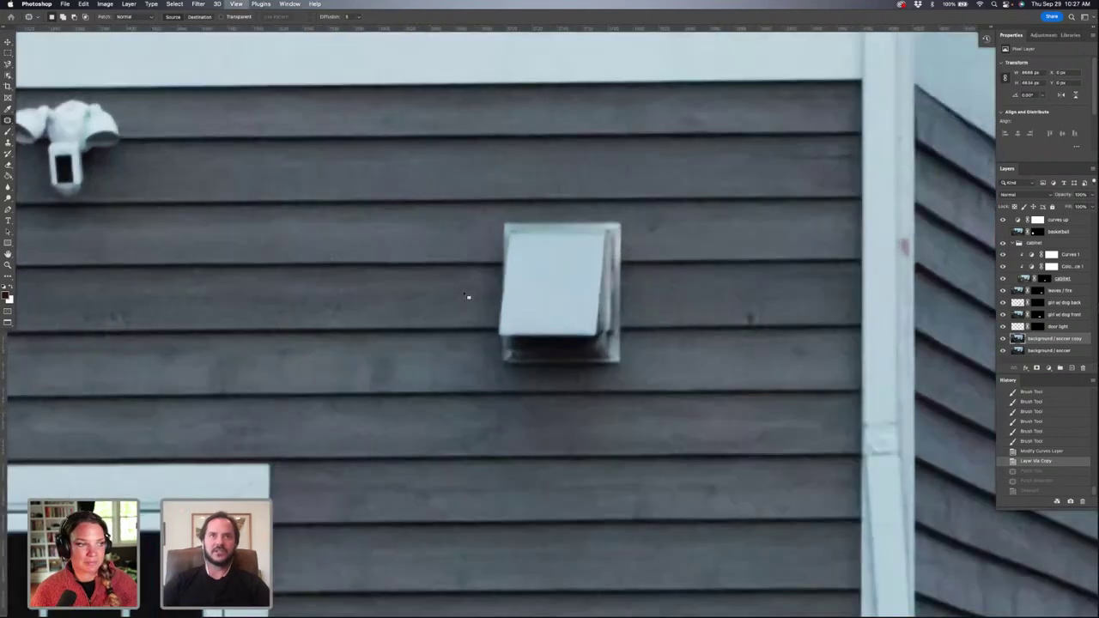
scroll(468, 297, "right", 2)
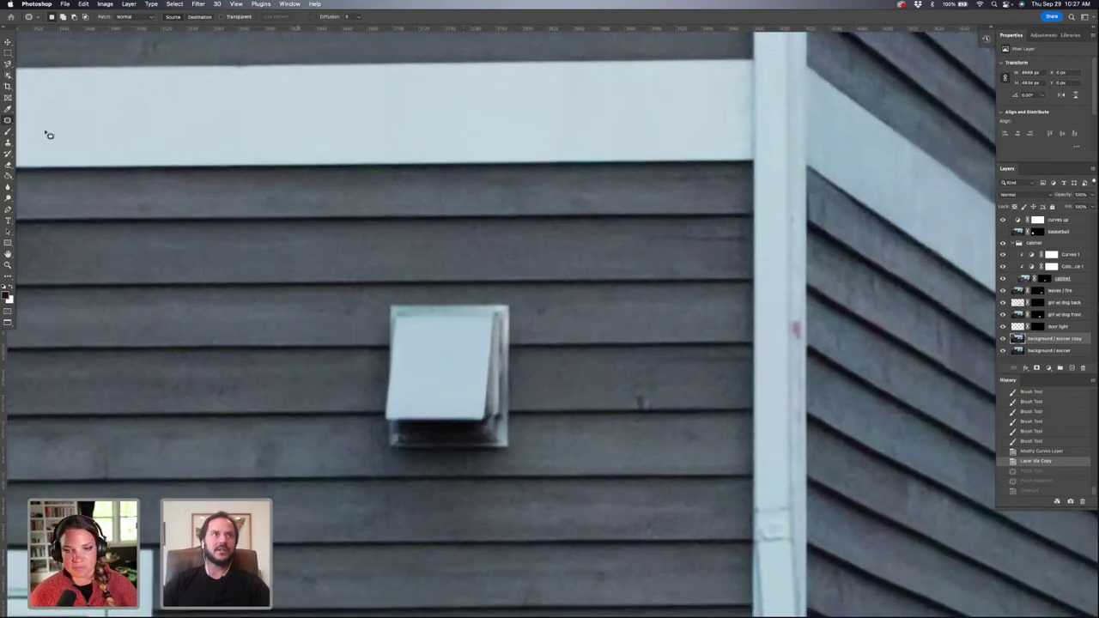
key("s")
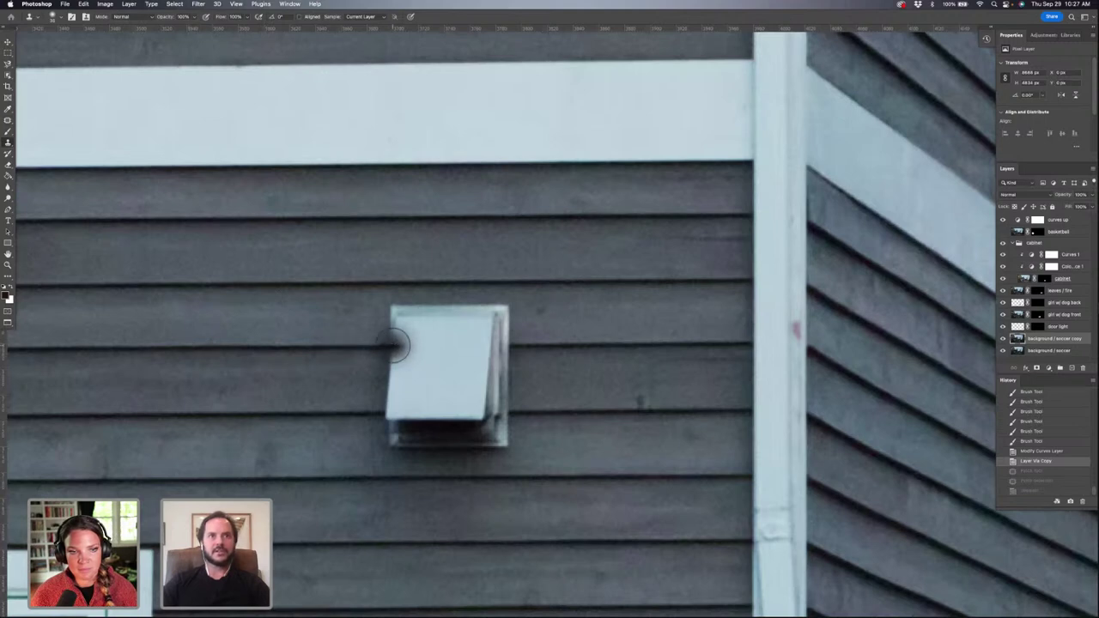
mouse_move(398, 345)
left_mouse_down()
mouse_move(394, 315)
mouse_move(391, 364)
mouse_move(406, 311)
mouse_move(409, 384)
mouse_move(384, 412)
mouse_move(383, 357)
mouse_move(400, 425)
mouse_move(414, 436)
mouse_move(394, 414)
mouse_move(427, 392)
mouse_move(450, 314)
mouse_move(509, 312)
mouse_move(500, 331)
mouse_move(455, 350)
mouse_move(491, 347)
mouse_move(484, 388)
mouse_move(483, 376)
mouse_move(462, 406)
mouse_move(502, 416)
mouse_move(447, 434)
mouse_move(496, 436)
mouse_move(423, 439)
mouse_move(481, 432)
left_mouse_up()
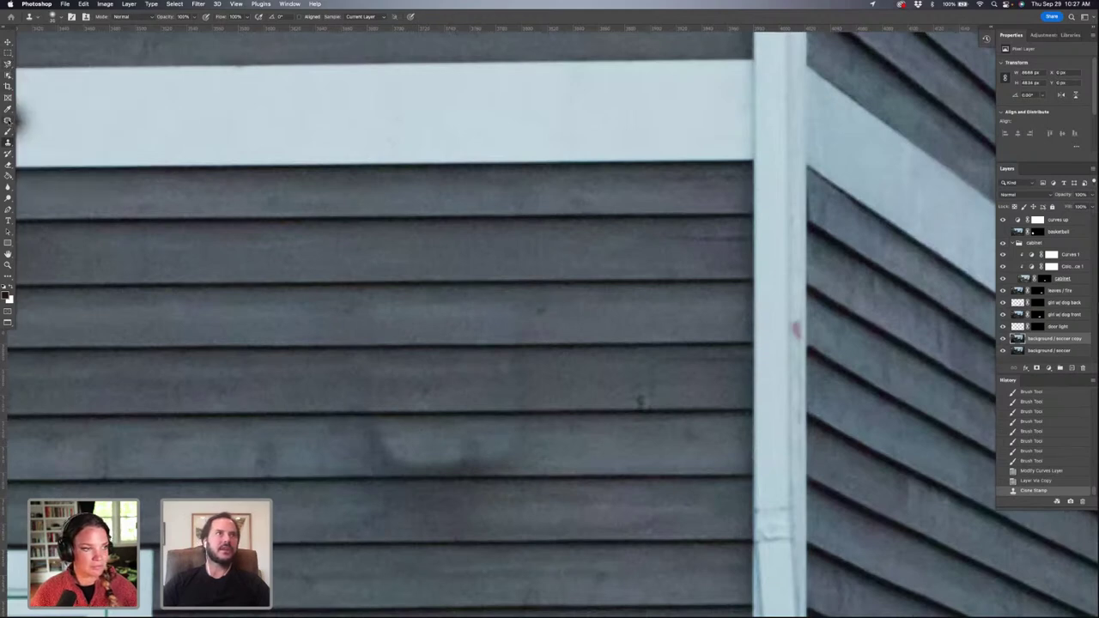
Step: Smooth the smudges and dark patches on the siding where the vent was with the Healing Brush, sampling nearby clean boards
right_click(8, 120)
left_click(31, 125)
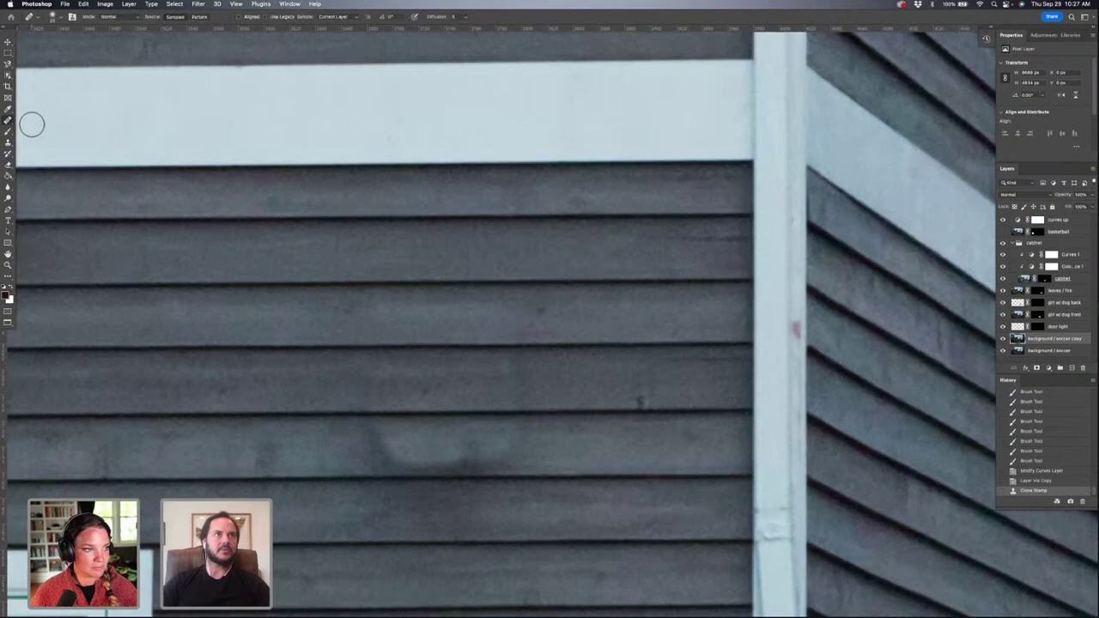
scroll(103, 311, "left", 3)
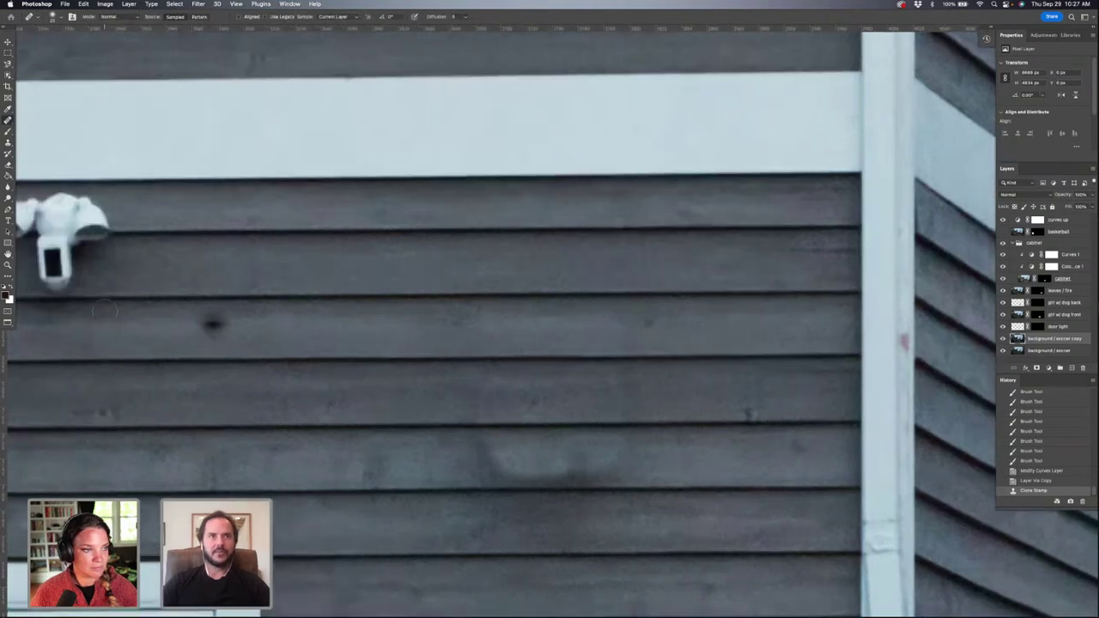
left_click(213, 322)
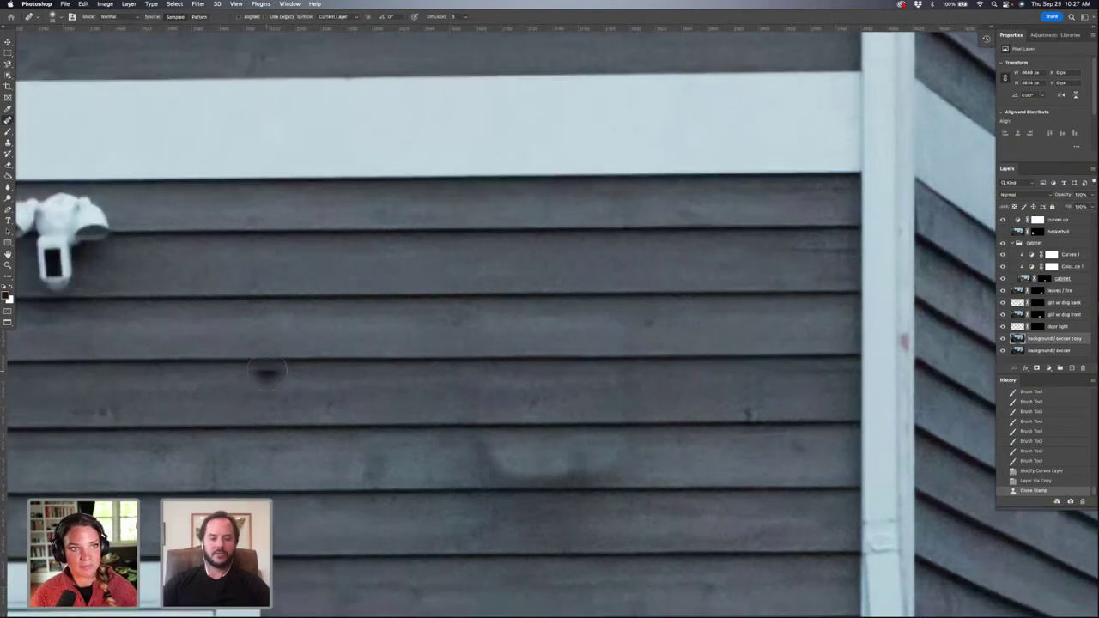
left_click(266, 371)
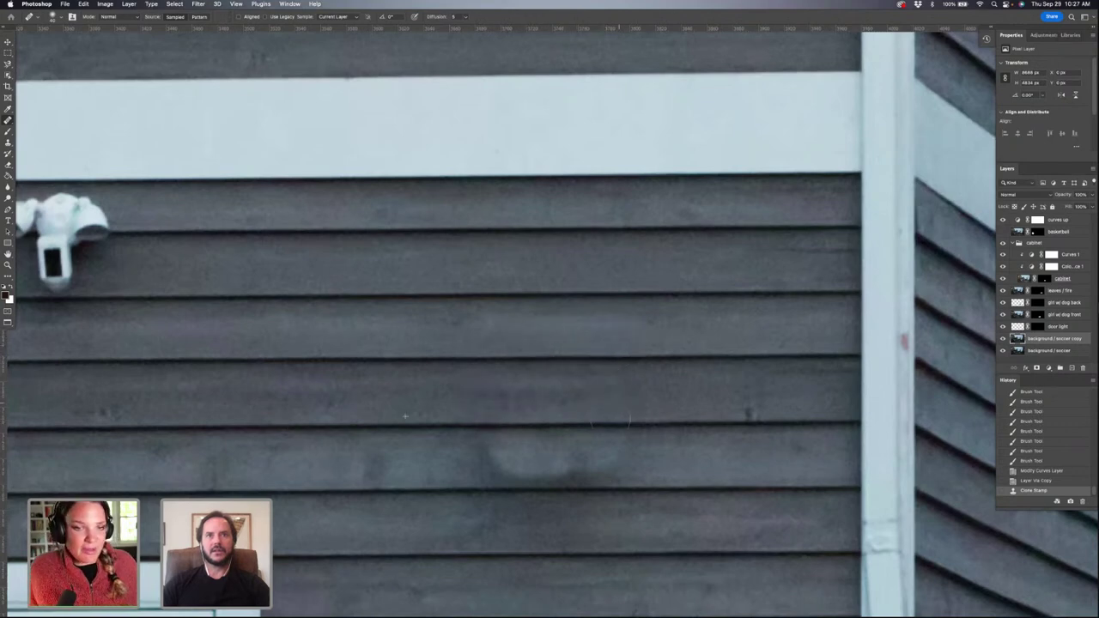
left_click(562, 416)
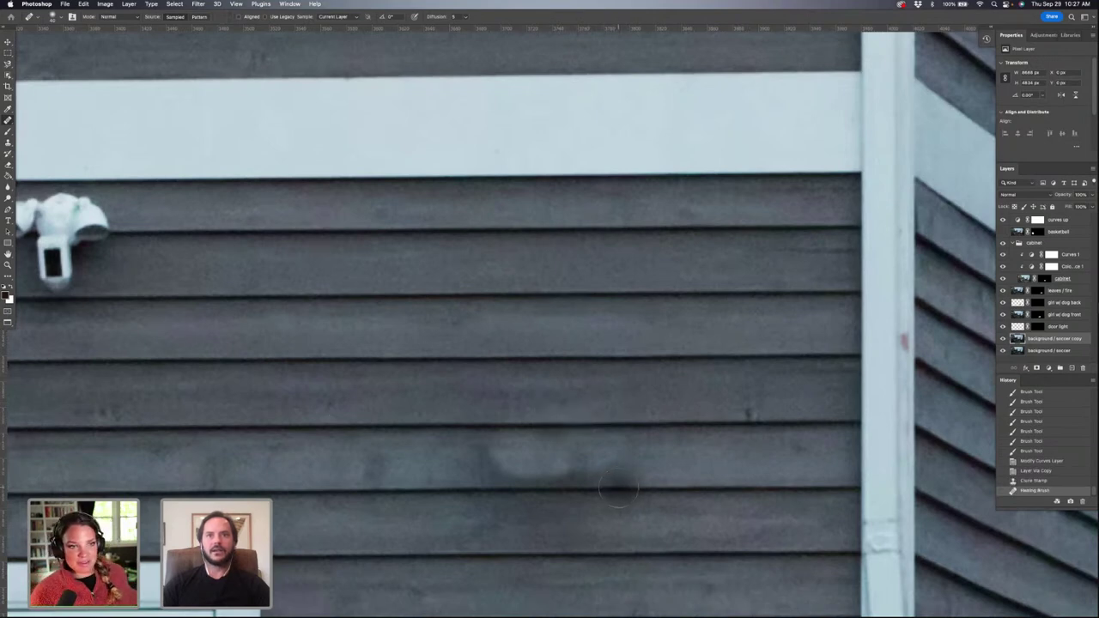
mouse_move(616, 491)
left_mouse_down()
mouse_move(506, 489)
mouse_move(490, 473)
left_mouse_up()
scroll(515, 386, "left", 5)
scroll(515, 387, "up", 1)
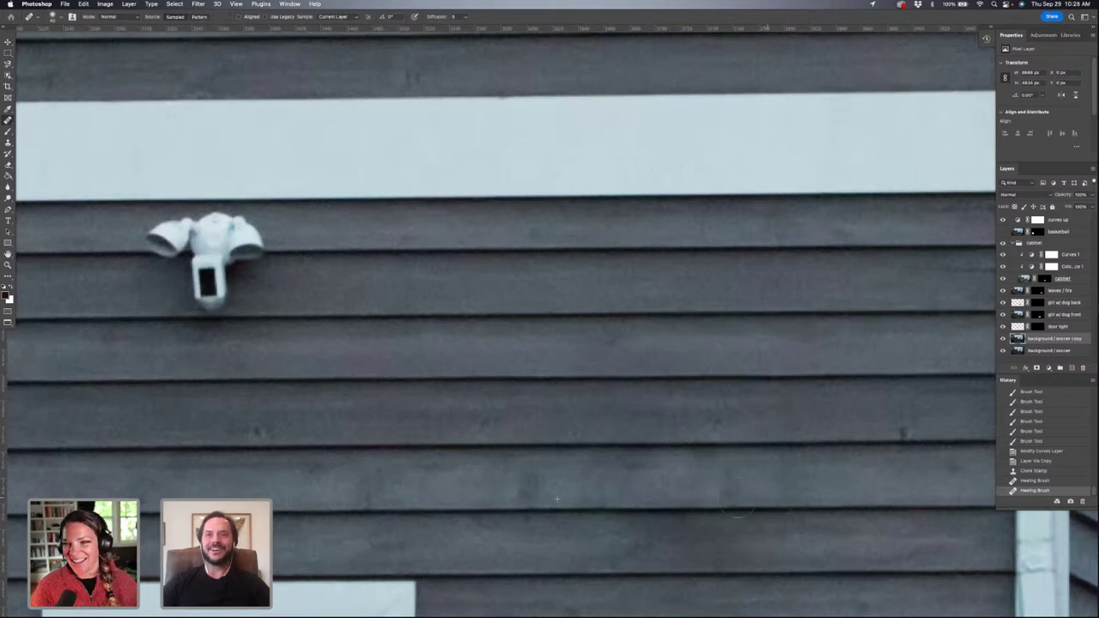
scroll(524, 496, "right", 5)
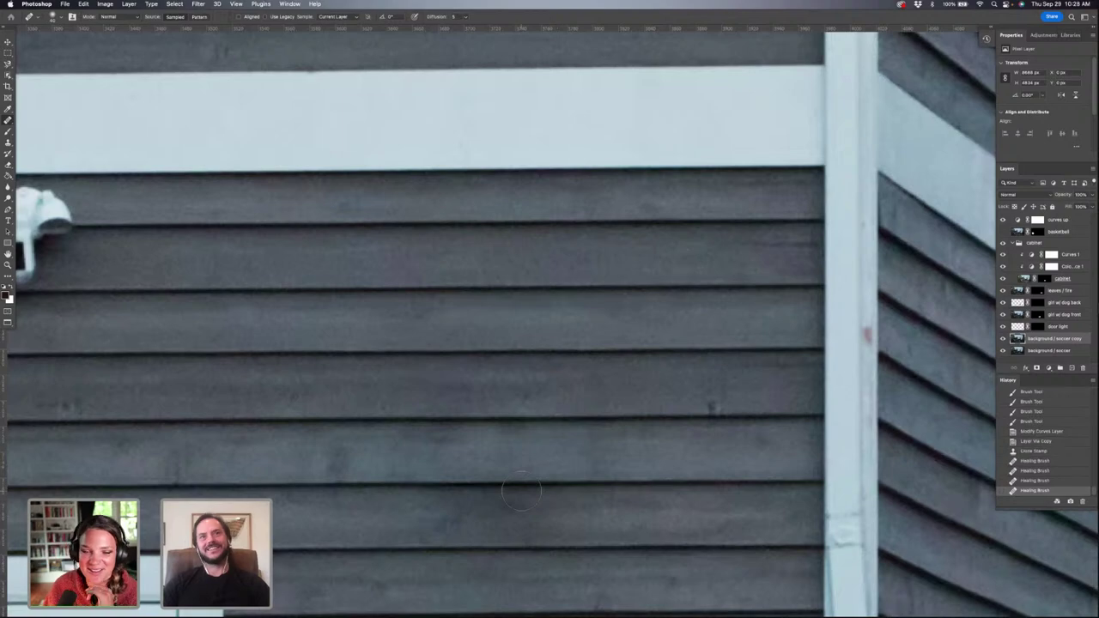
left_click(521, 491)
Step: Remove the white floodlight camera and its shadow from the siding below the trim band with the Healing Brush
scroll(521, 491, "up", 5)
scroll(521, 491, "left", 8)
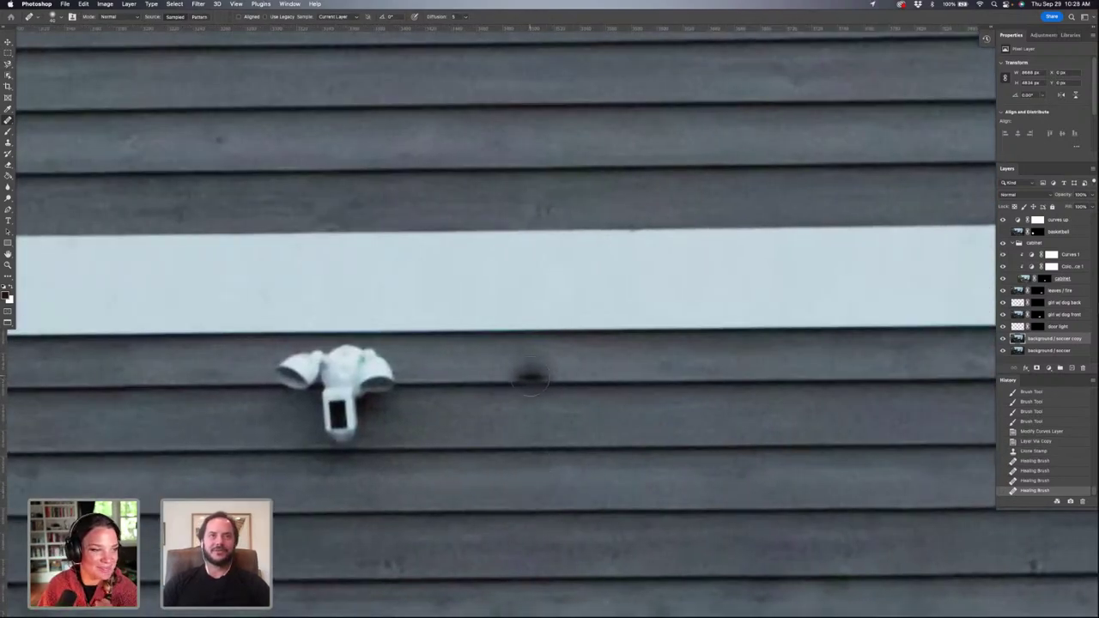
scroll(532, 377, "up", 2)
scroll(532, 378, "left", 5)
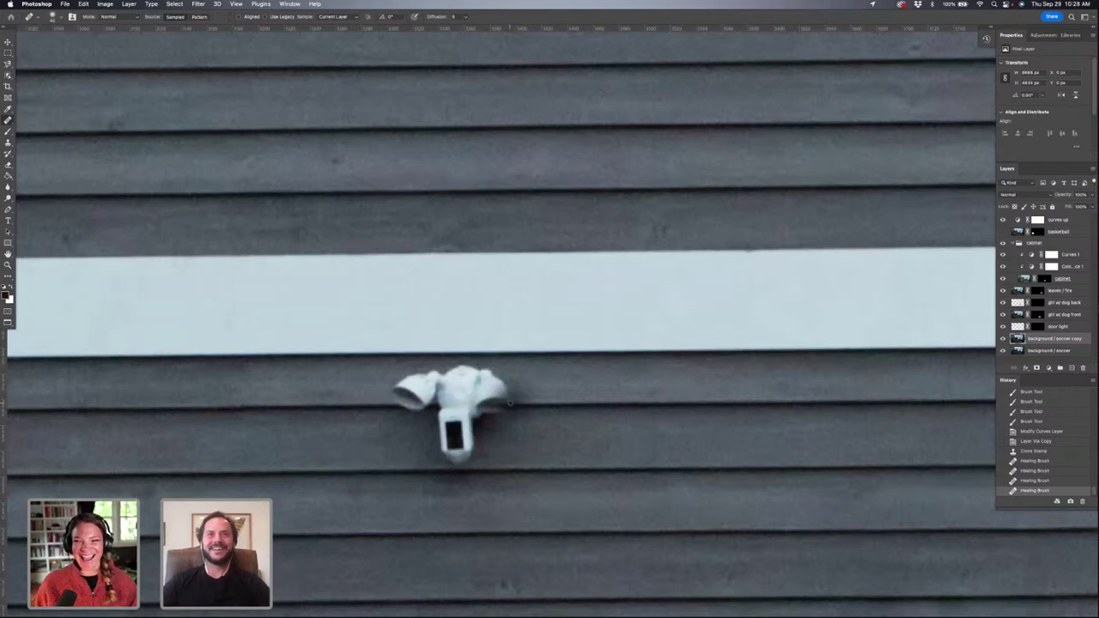
mouse_move(509, 403)
left_mouse_down()
mouse_move(444, 402)
mouse_move(479, 412)
mouse_move(446, 435)
mouse_move(491, 429)
mouse_move(511, 446)
mouse_move(469, 451)
mouse_move(464, 377)
mouse_move(408, 392)
mouse_move(431, 414)
mouse_move(454, 414)
mouse_move(428, 428)
mouse_move(455, 433)
mouse_move(506, 391)
mouse_move(506, 380)
mouse_move(463, 377)
mouse_move(526, 373)
mouse_move(448, 443)
left_mouse_up()
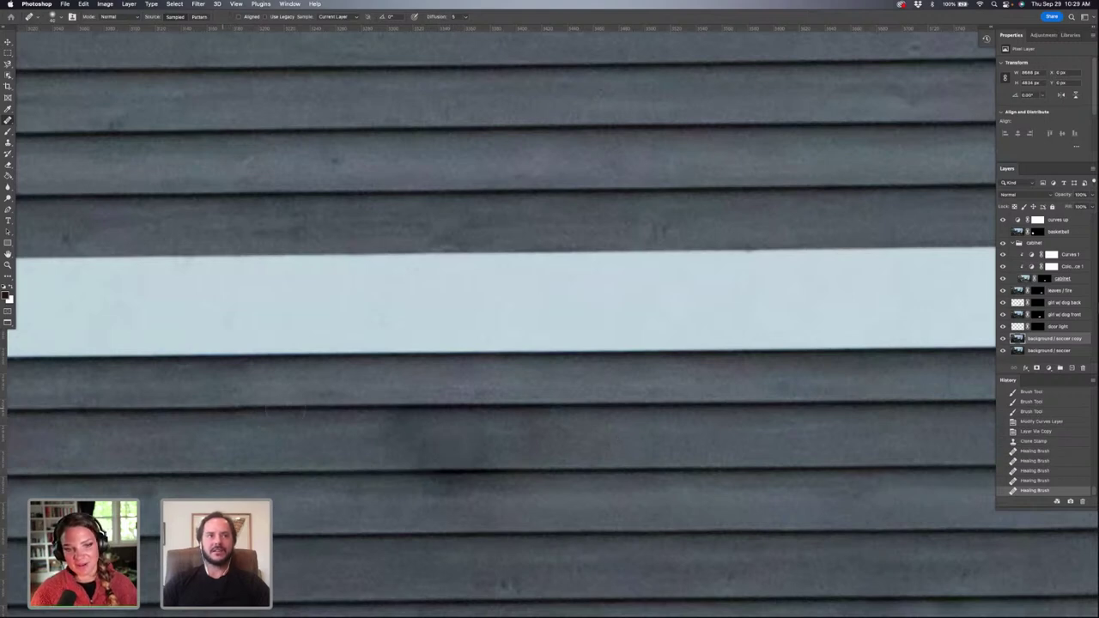
left_click_drag(376, 405, 390, 404)
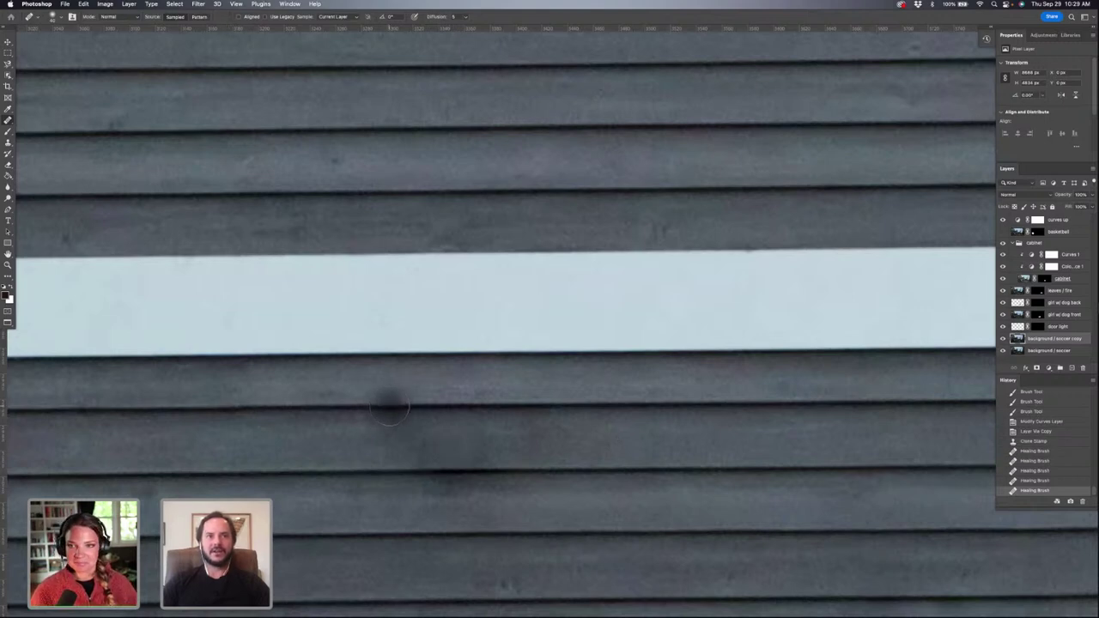
left_click_drag(391, 403, 391, 404)
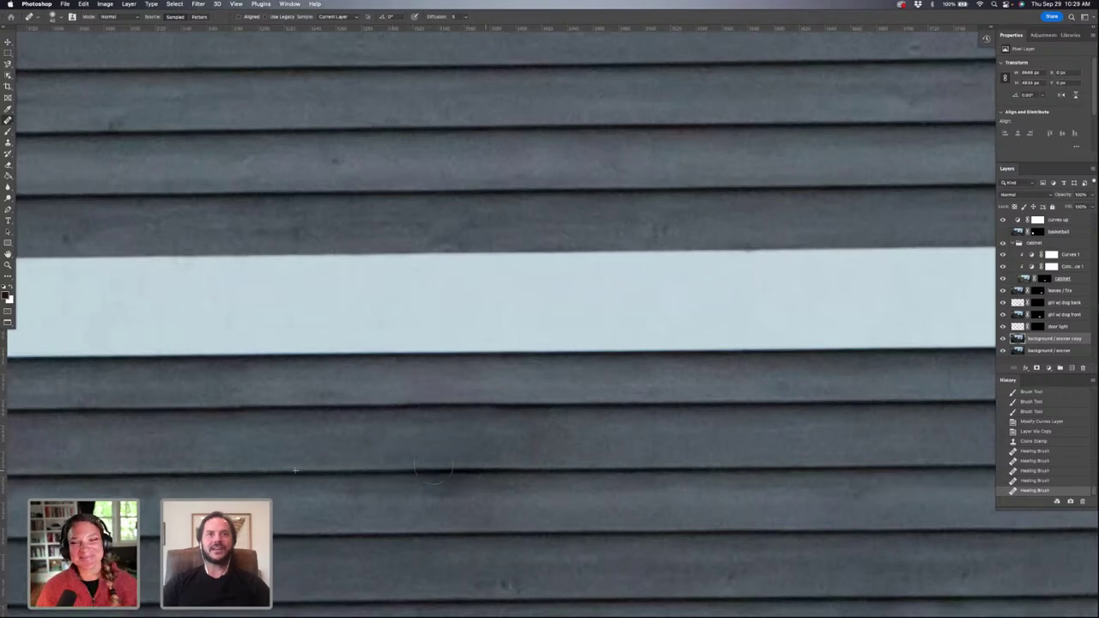
left_click(437, 463)
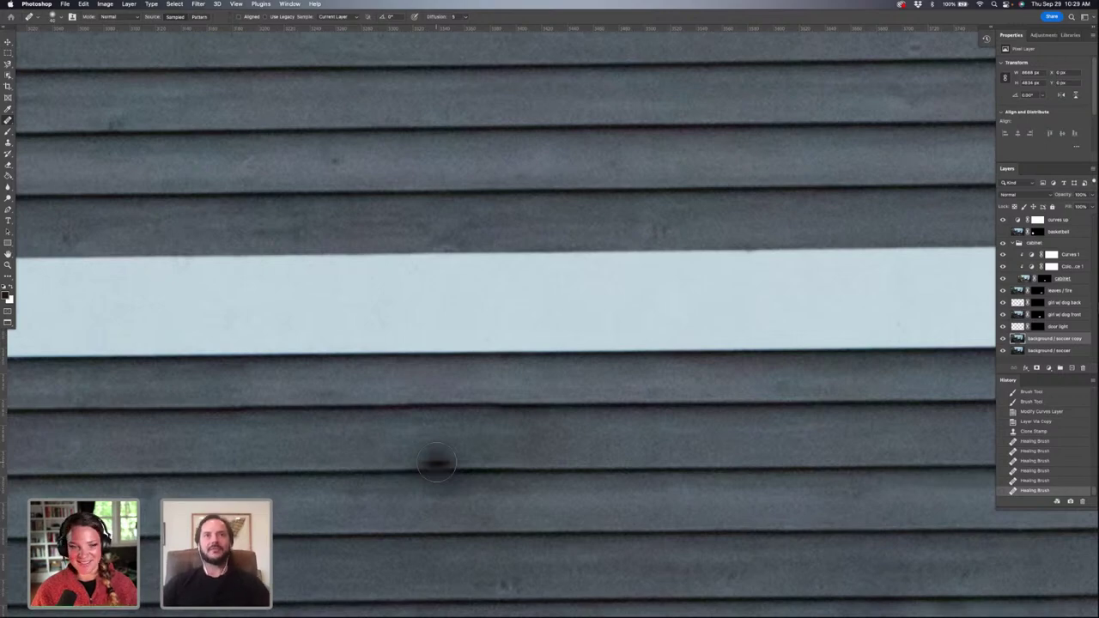
Step: Examine the retouched house wall from farther out, including the siding around the satellite dish, windows and lacrosse net
key("super+minus")
key("super+minus")
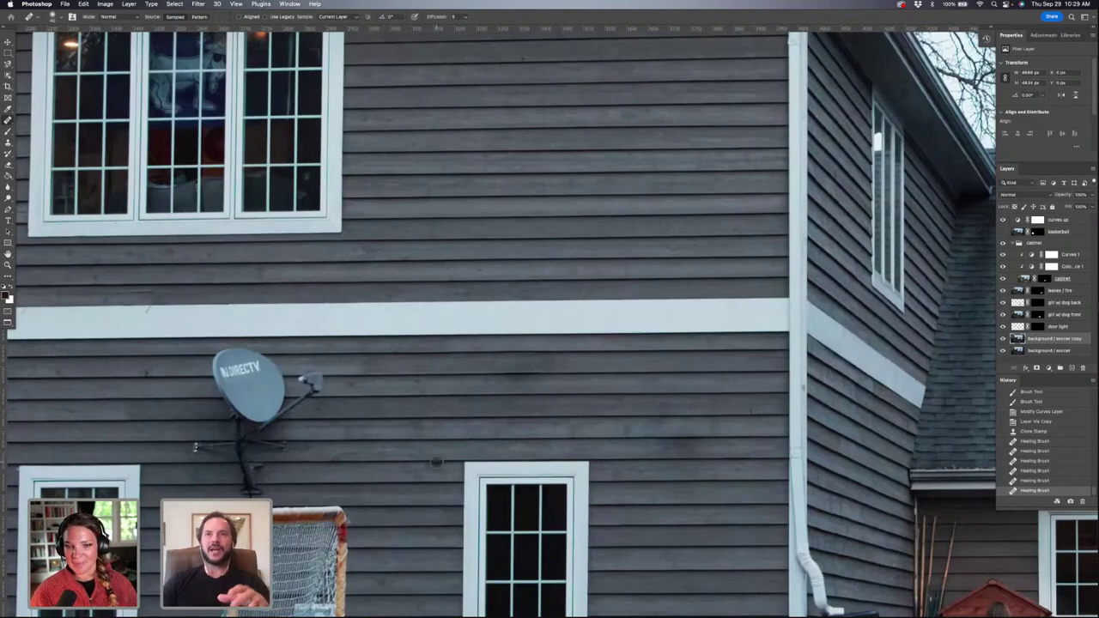
scroll(436, 462, "right", 10)
scroll(436, 462, "down", 3)
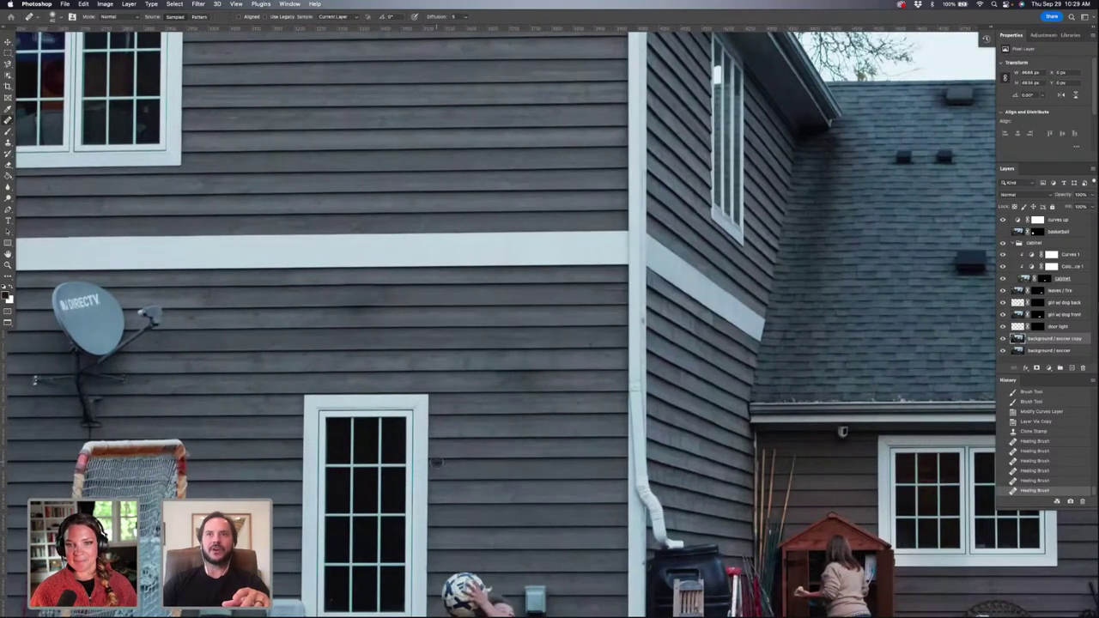
scroll(436, 462, "right", 3)
scroll(437, 462, "down", 5)
scroll(436, 462, "left", 6)
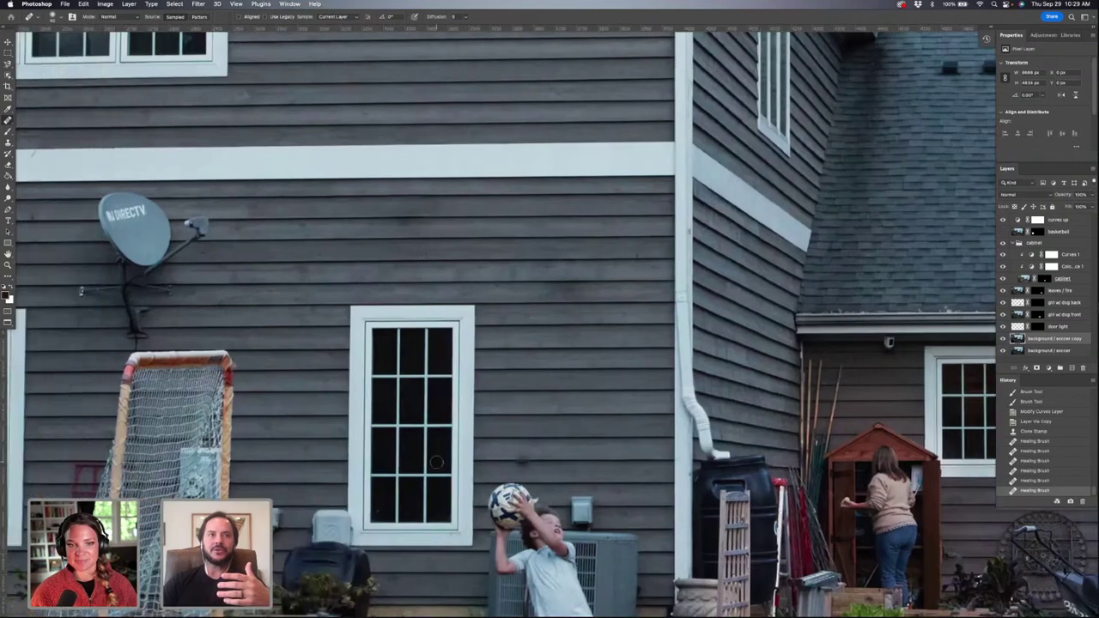
scroll(436, 462, "down", 3)
scroll(436, 462, "left", 15)
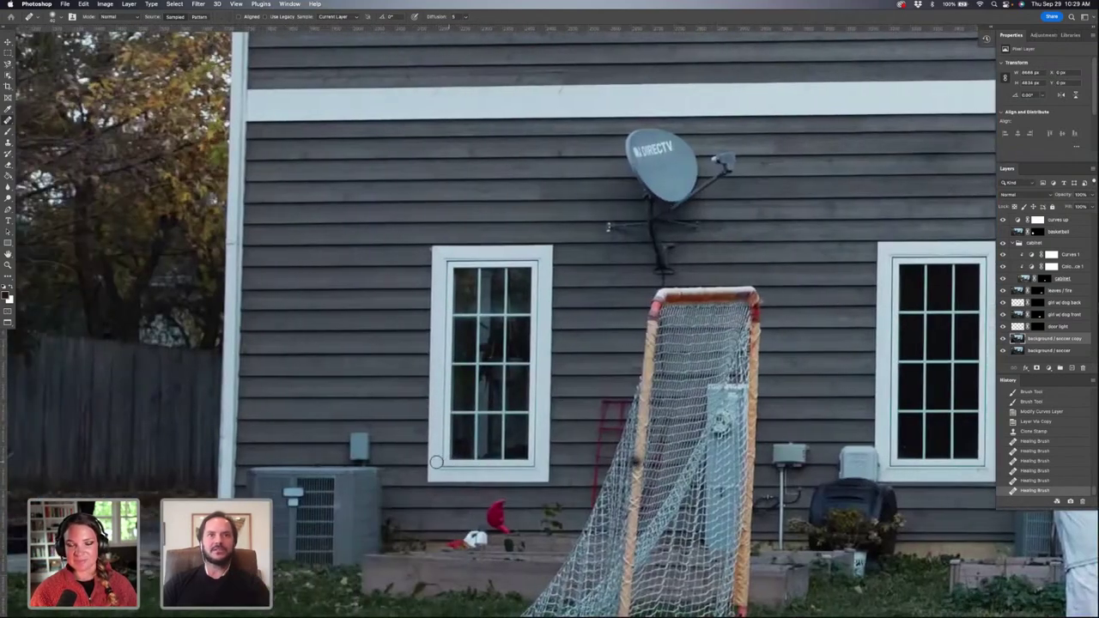
scroll(436, 462, "left", 2)
scroll(436, 462, "right", 6)
scroll(436, 462, "up", 8)
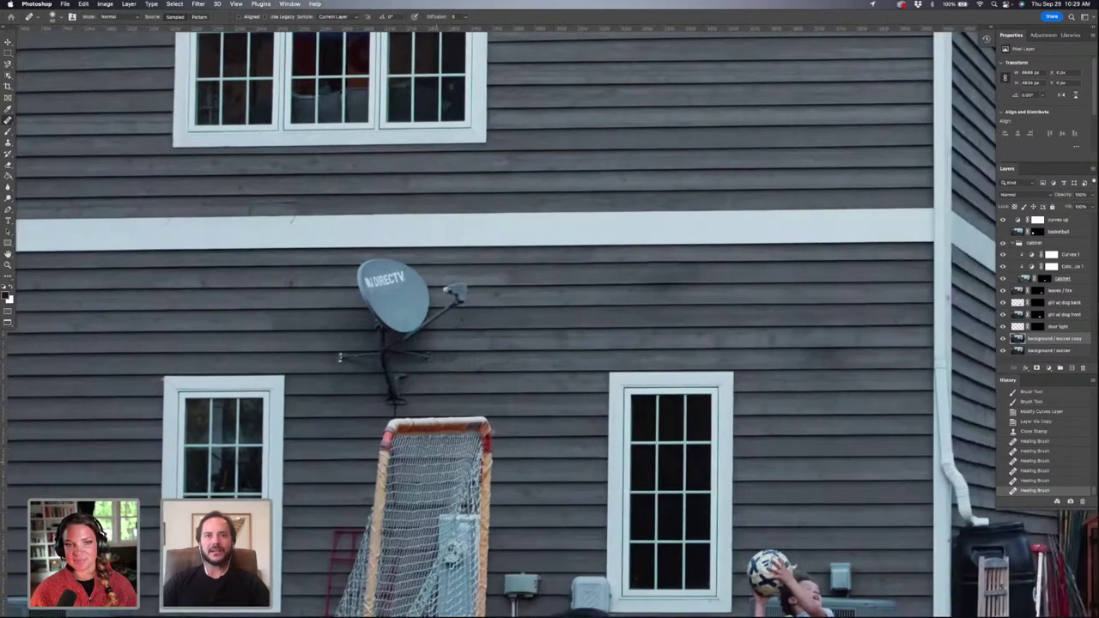
Step: Examine the whole backyard composite for remaining distractions, from the house siding across the roofs and doors to the fire pit, trees and sky
scroll(436, 462, "right", 15)
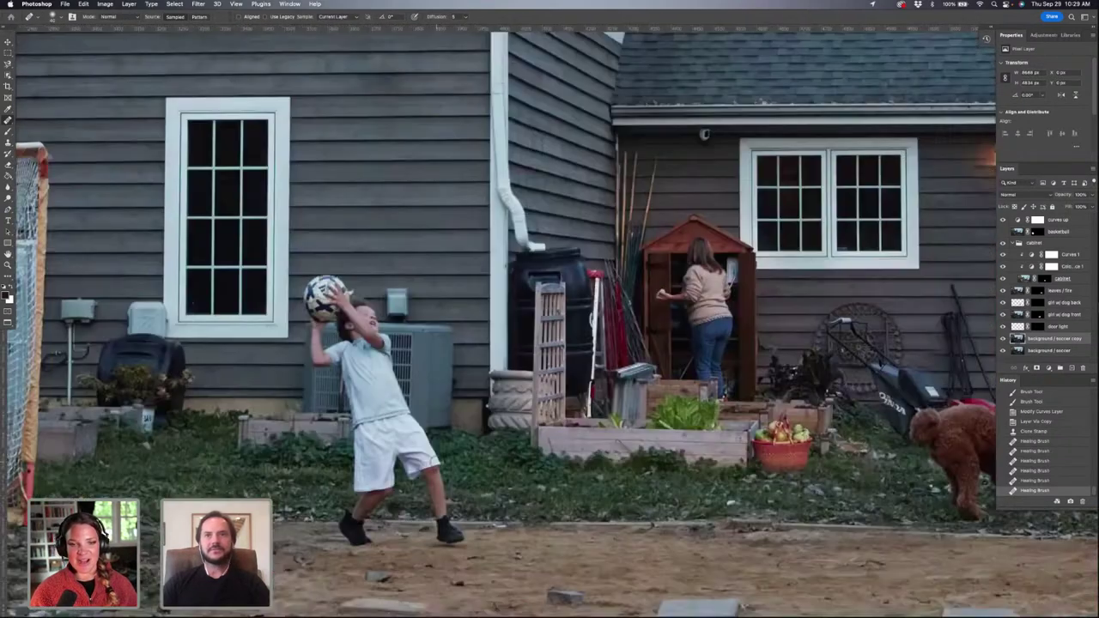
scroll(436, 462, "up", 2)
scroll(436, 462, "right", 15)
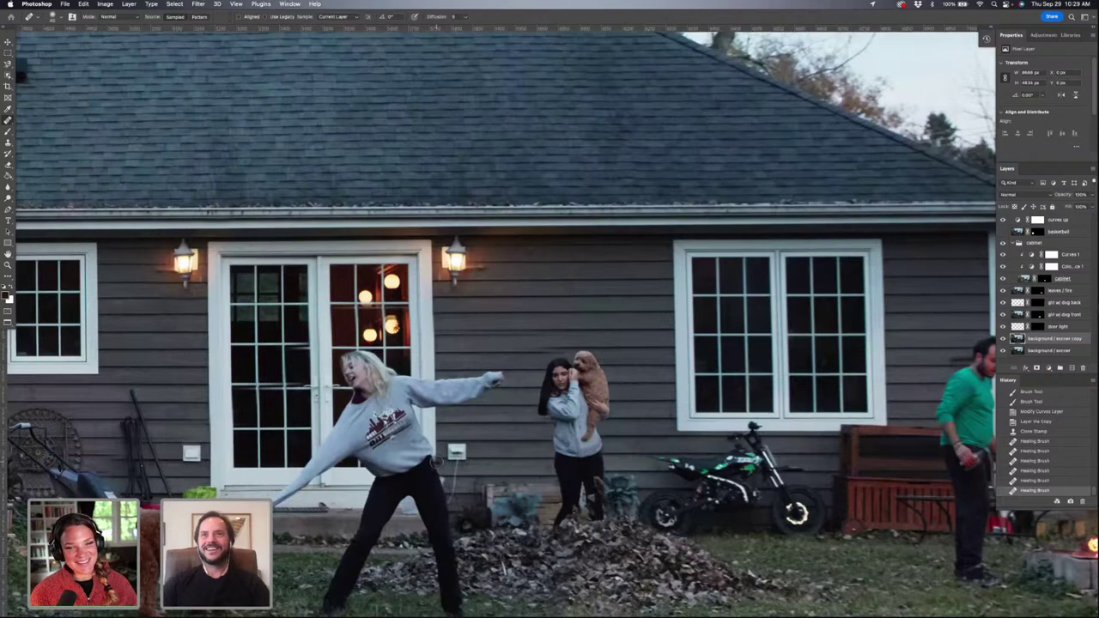
scroll(436, 461, "right", 15)
scroll(436, 462, "up", 6)
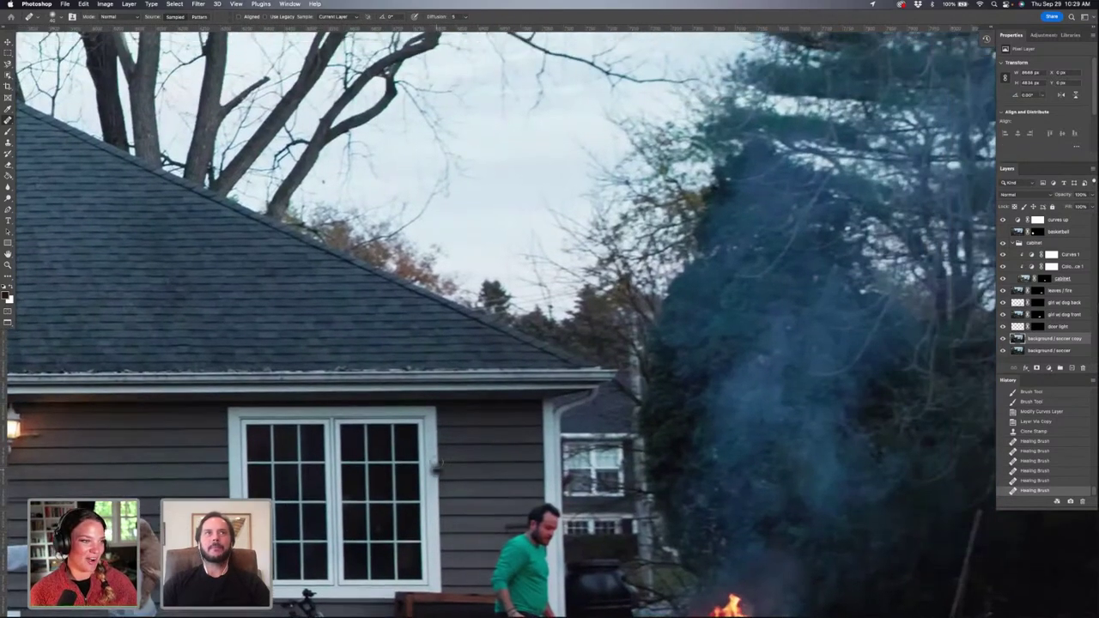
scroll(436, 462, "up", 6)
scroll(436, 461, "left", 3)
scroll(436, 461, "down", 8)
scroll(436, 462, "left", 5)
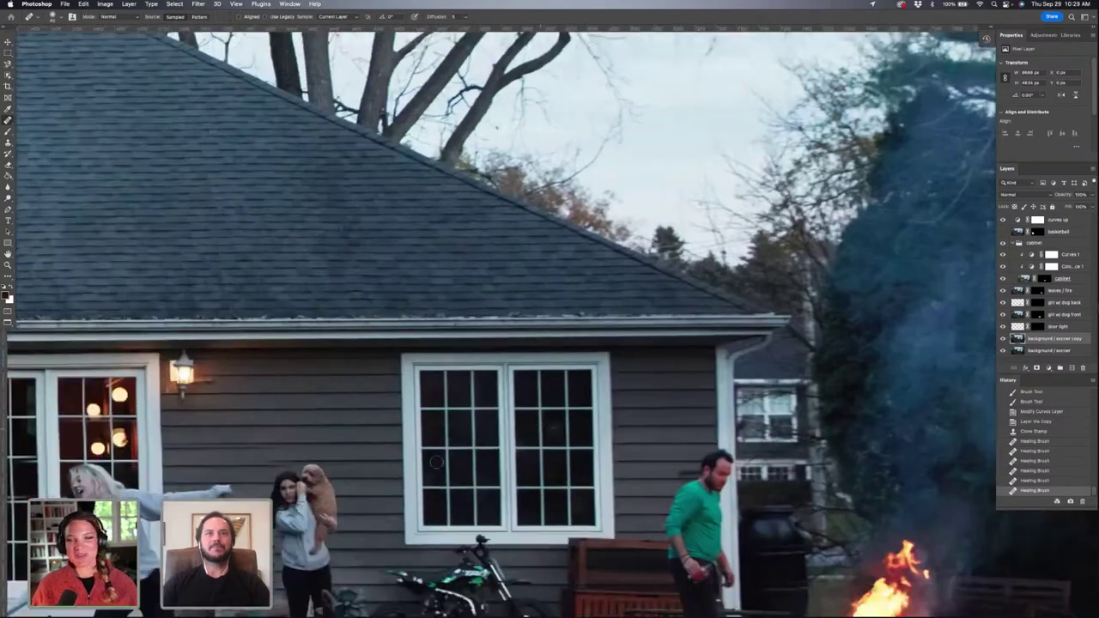
scroll(436, 462, "left", 15)
scroll(436, 462, "down", 3)
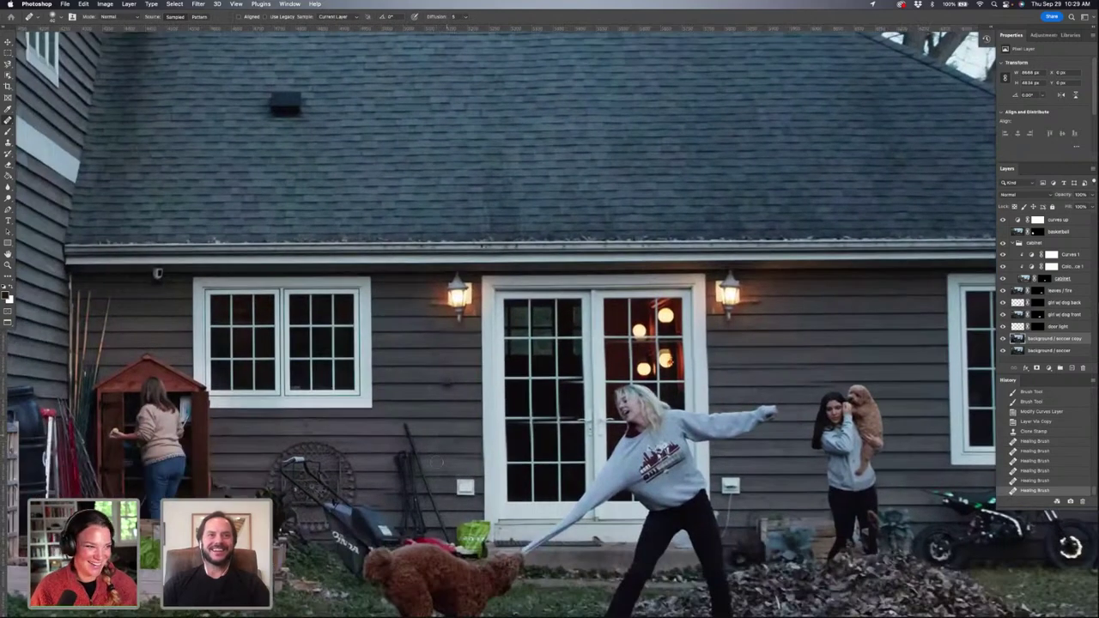
scroll(436, 462, "down", 3)
scroll(436, 462, "left", 8)
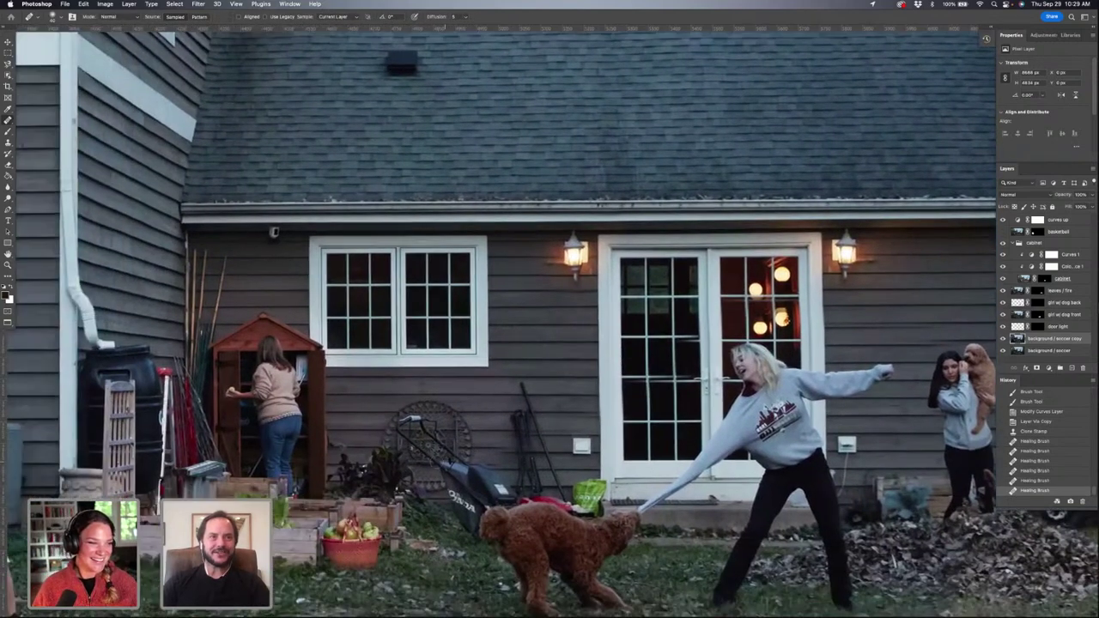
scroll(436, 461, "down", 3)
scroll(436, 462, "left", 5)
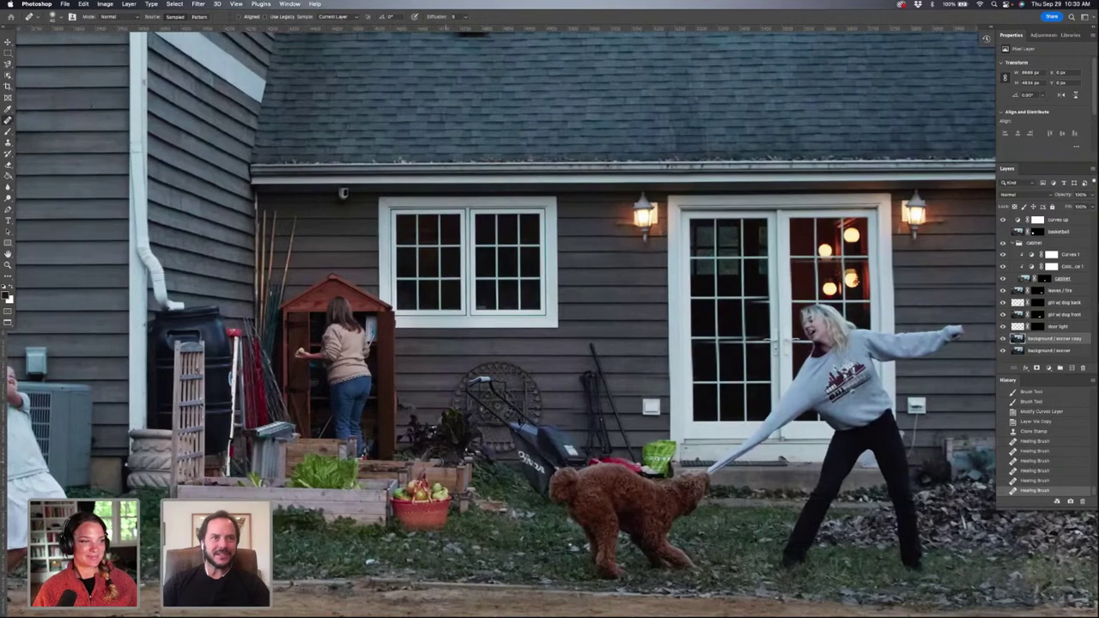
scroll(498, 321, "left", 10)
scroll(498, 322, "up", 1)
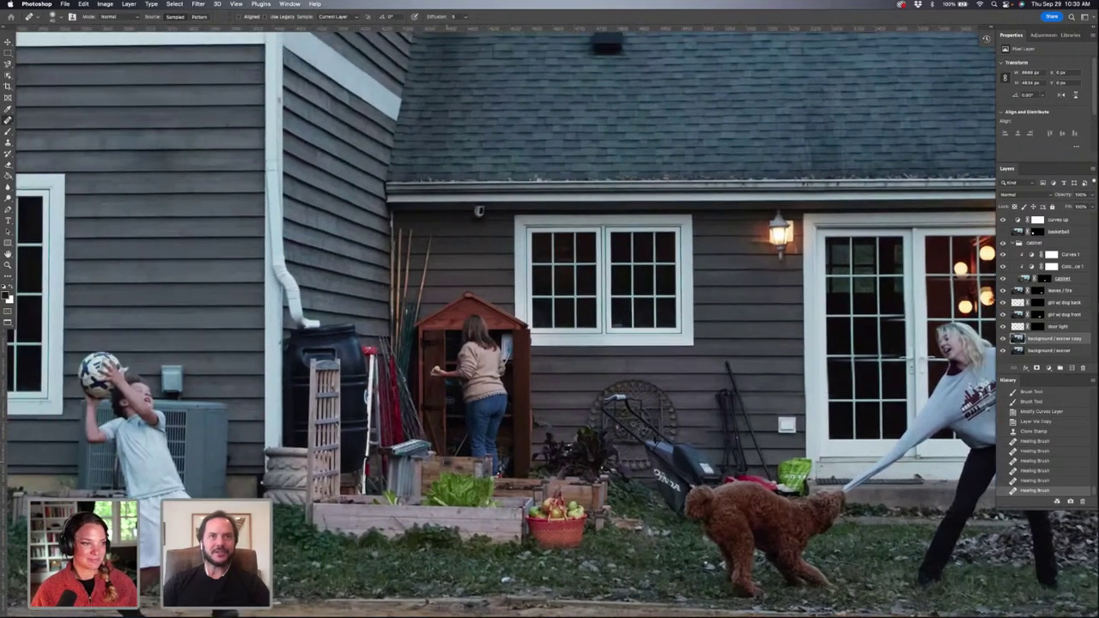
scroll(497, 322, "left", 2)
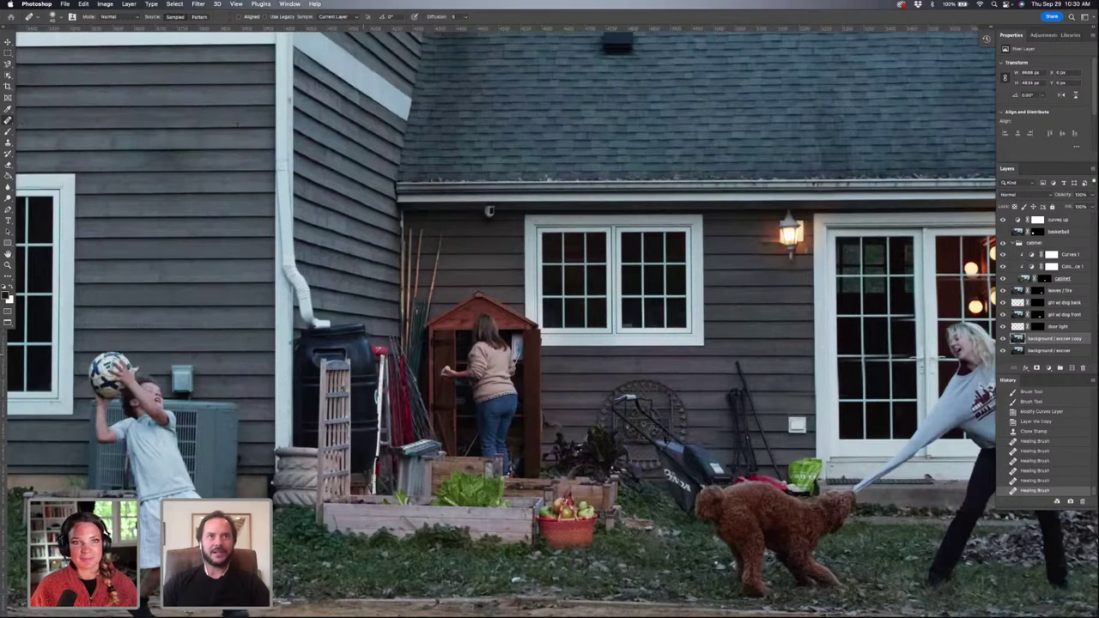
scroll(359, 352, "left", 8)
scroll(359, 352, "up", 7)
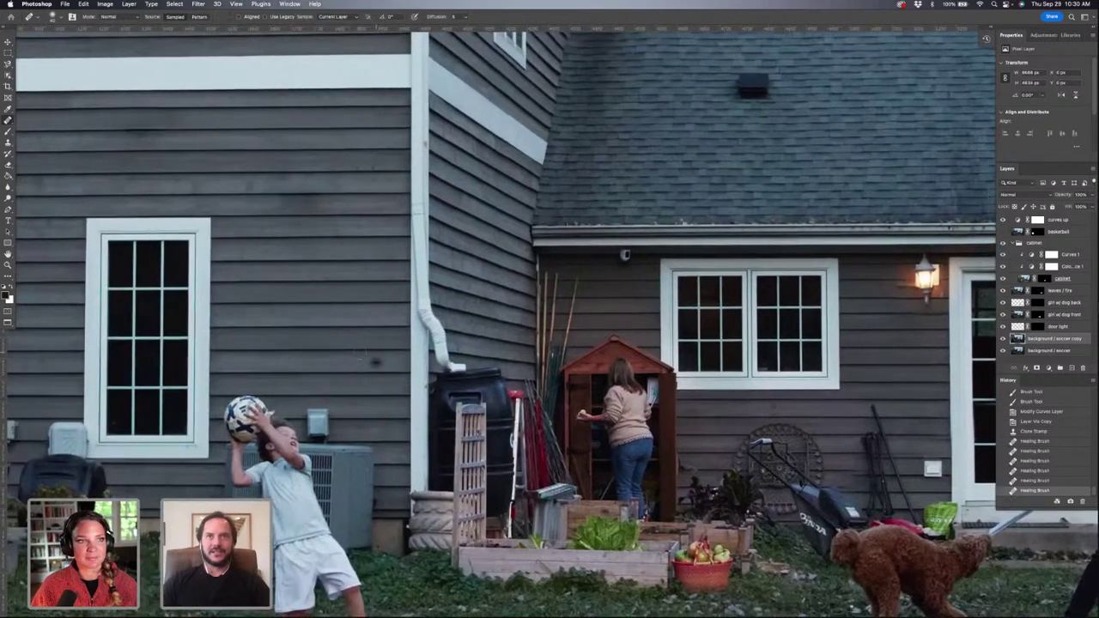
scroll(358, 352, "right", 20)
scroll(359, 352, "right", 20)
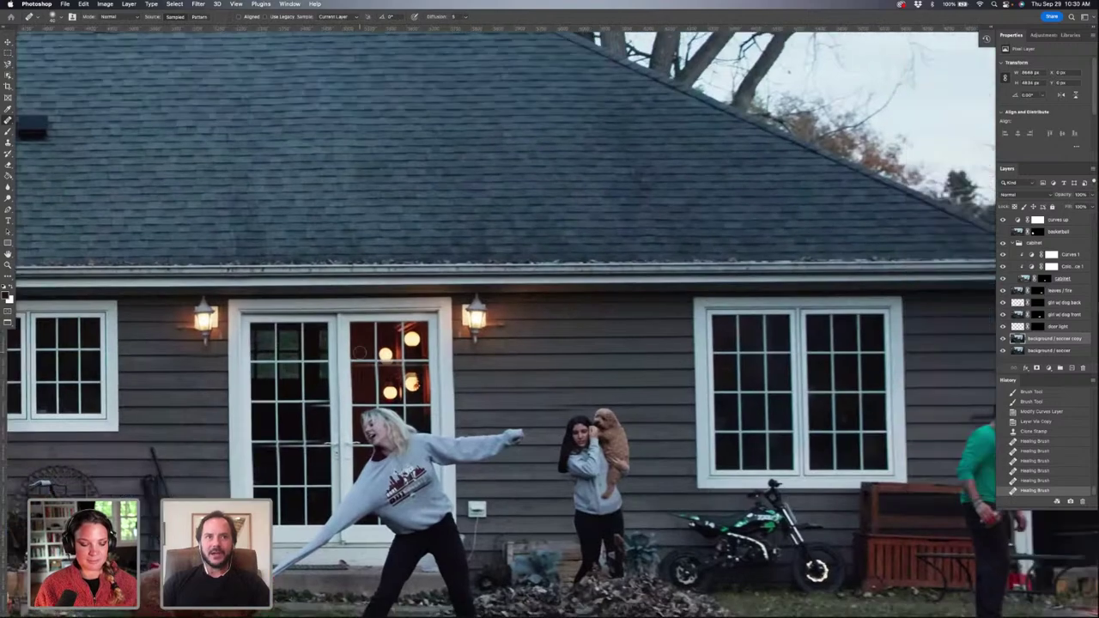
scroll(358, 352, "right", 20)
scroll(359, 352, "down", 12)
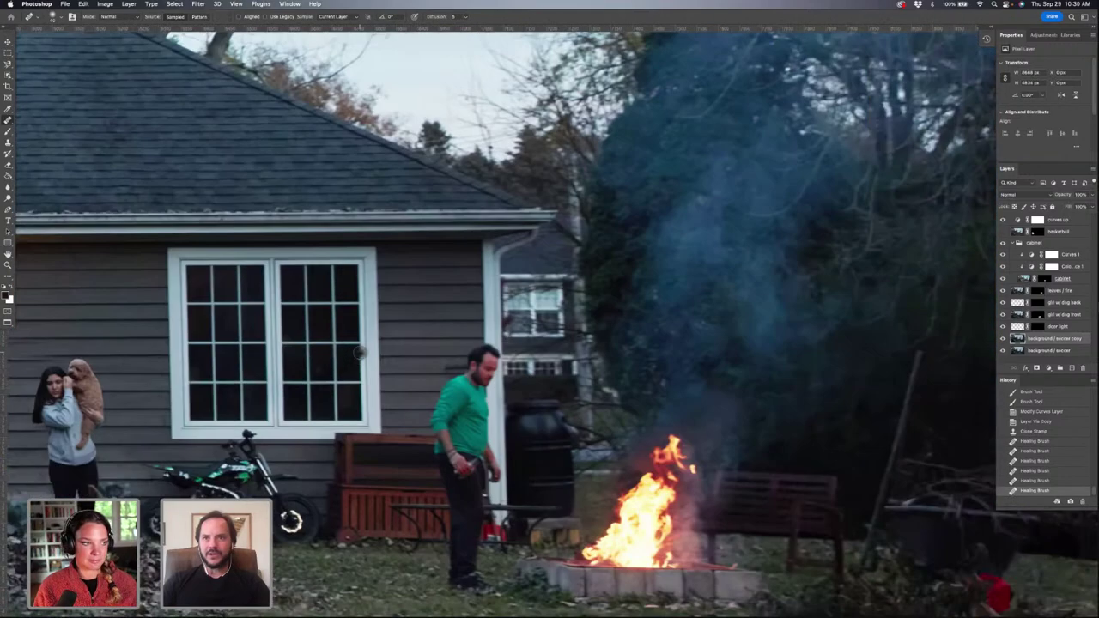
scroll(359, 352, "up", 20)
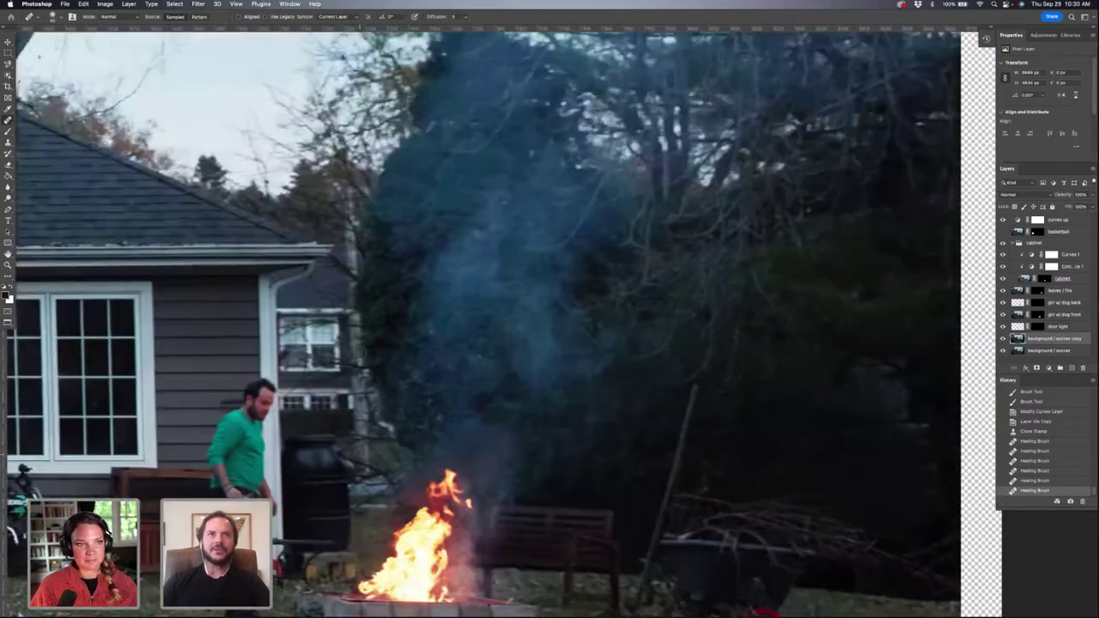
scroll(359, 352, "left", 15)
scroll(359, 352, "left", 20)
scroll(359, 352, "down", 20)
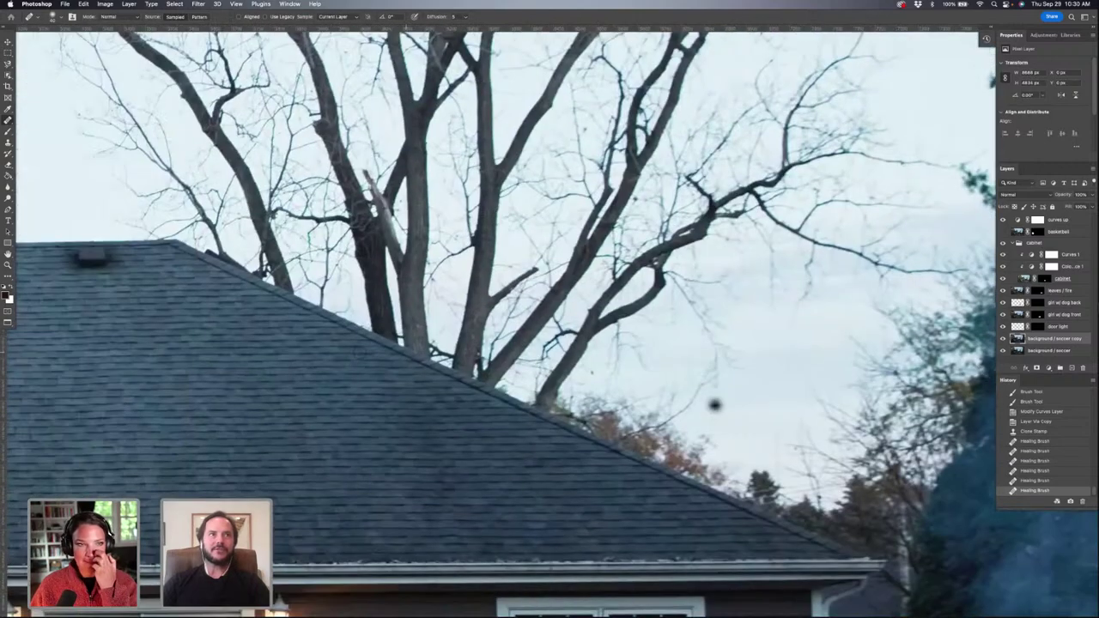
scroll(359, 352, "left", 20)
scroll(358, 352, "down", 20)
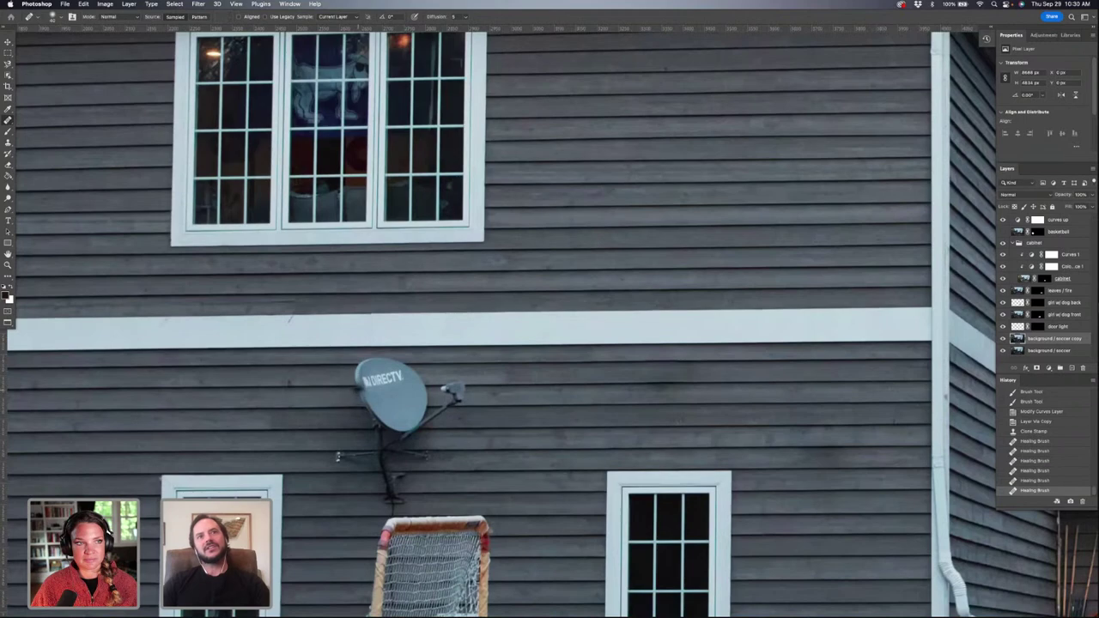
Step: Inspect the two-storey house wall for fixtures still needing removal, especially around the satellite dish, the lower windows and the upper siding
scroll(360, 424, "down", 20)
scroll(360, 424, "left", 10)
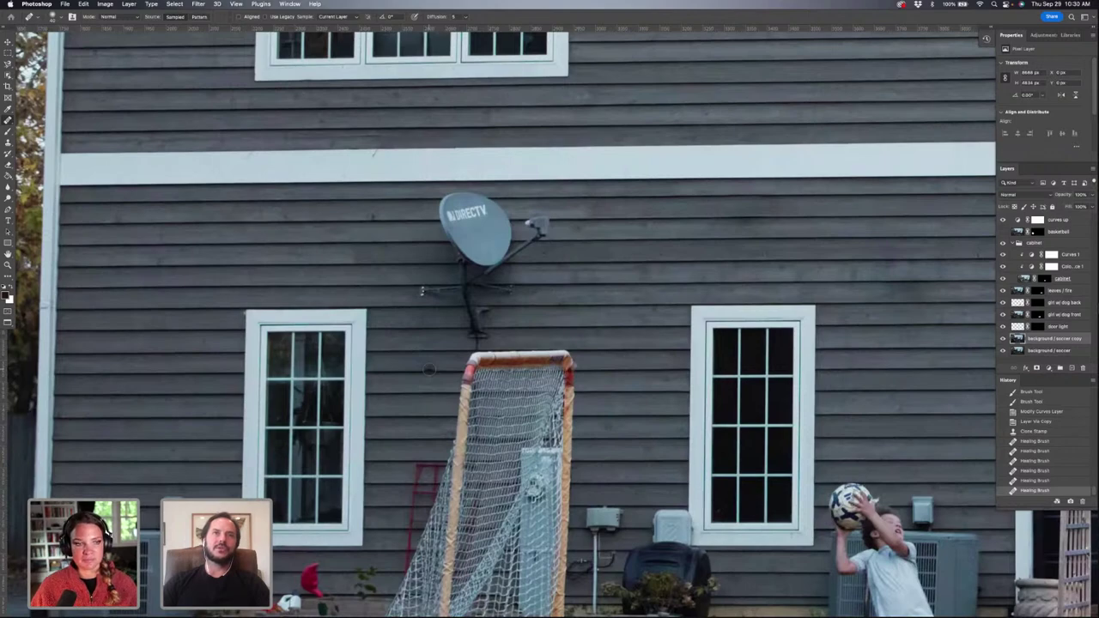
scroll(429, 369, "down", 8)
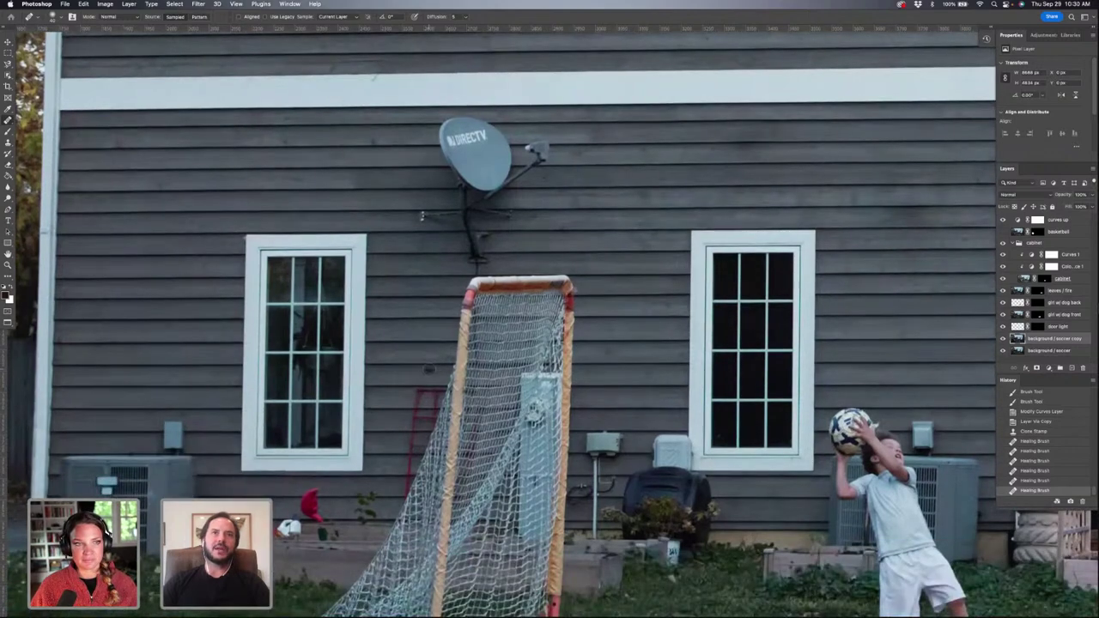
scroll(554, 159, "up", 20)
scroll(554, 158, "right", 20)
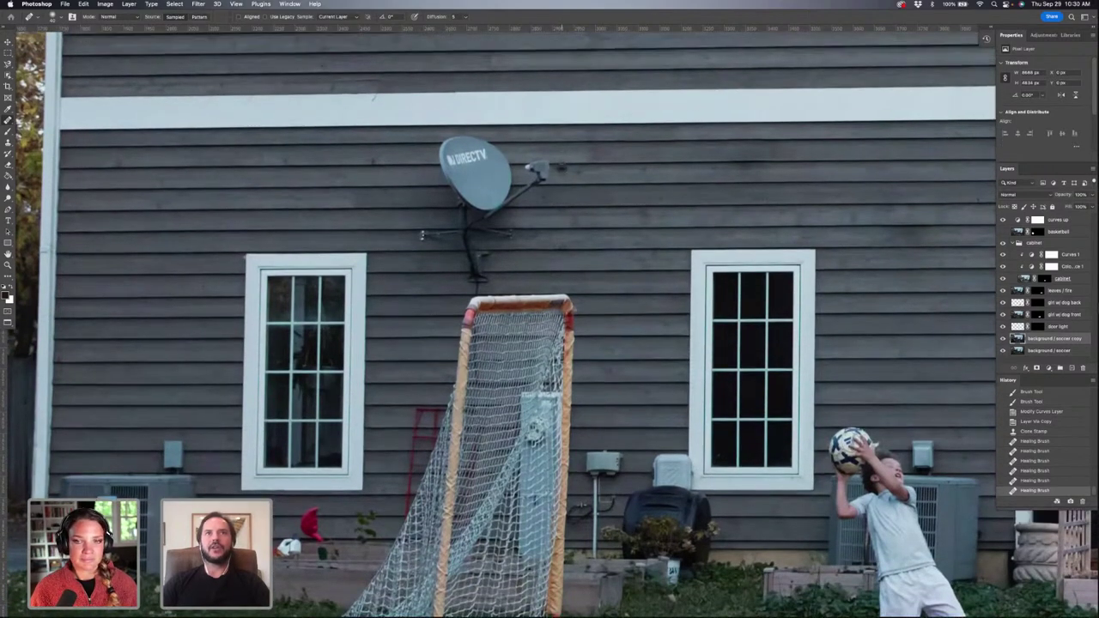
scroll(561, 157, "left", 1)
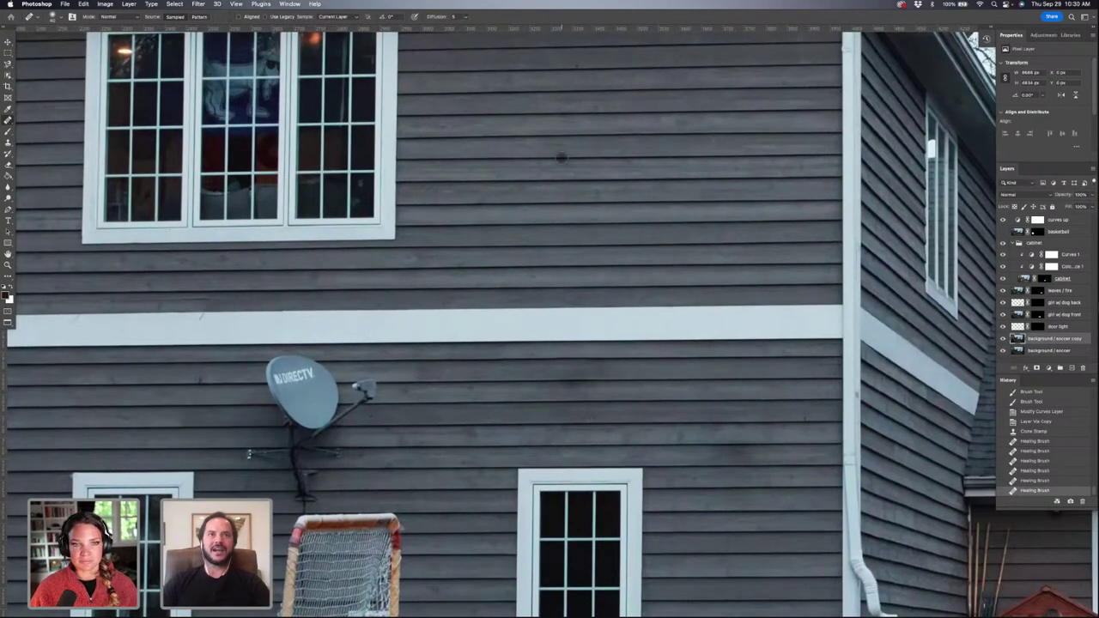
scroll(561, 157, "up", 7)
scroll(562, 157, "right", 10)
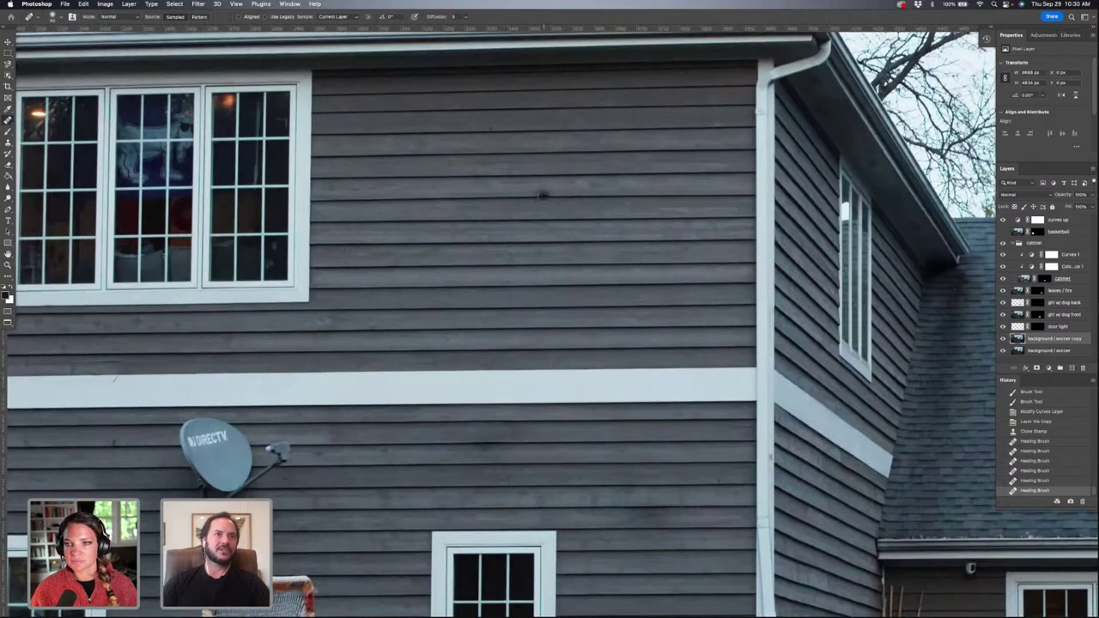
scroll(550, 206, "left", 12)
scroll(549, 206, "down", 4)
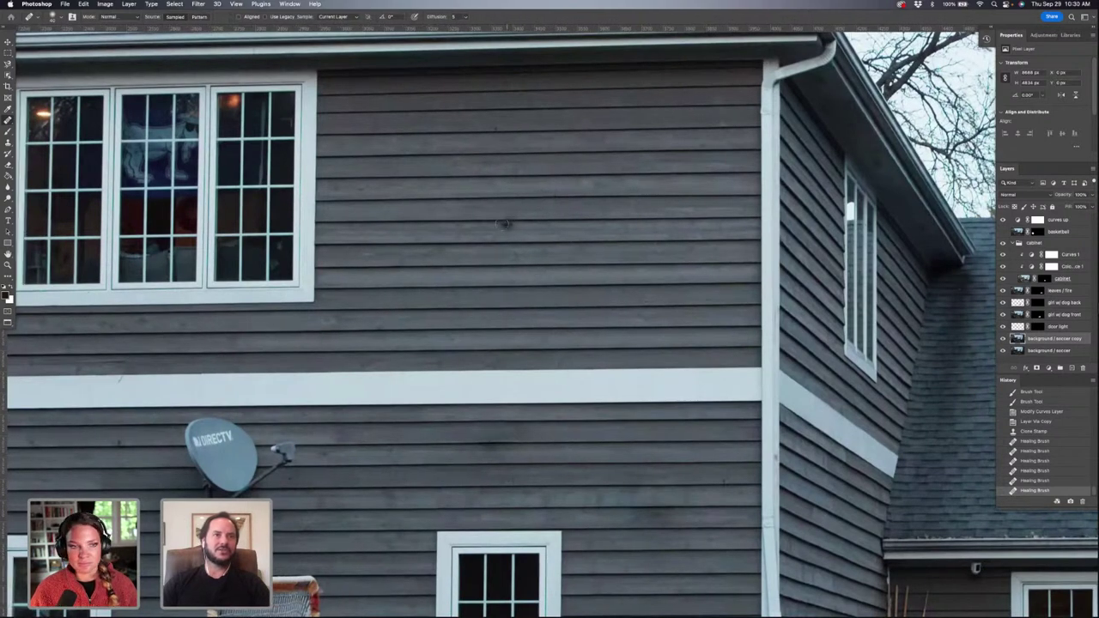
scroll(502, 225, "down", 10)
scroll(502, 225, "left", 9)
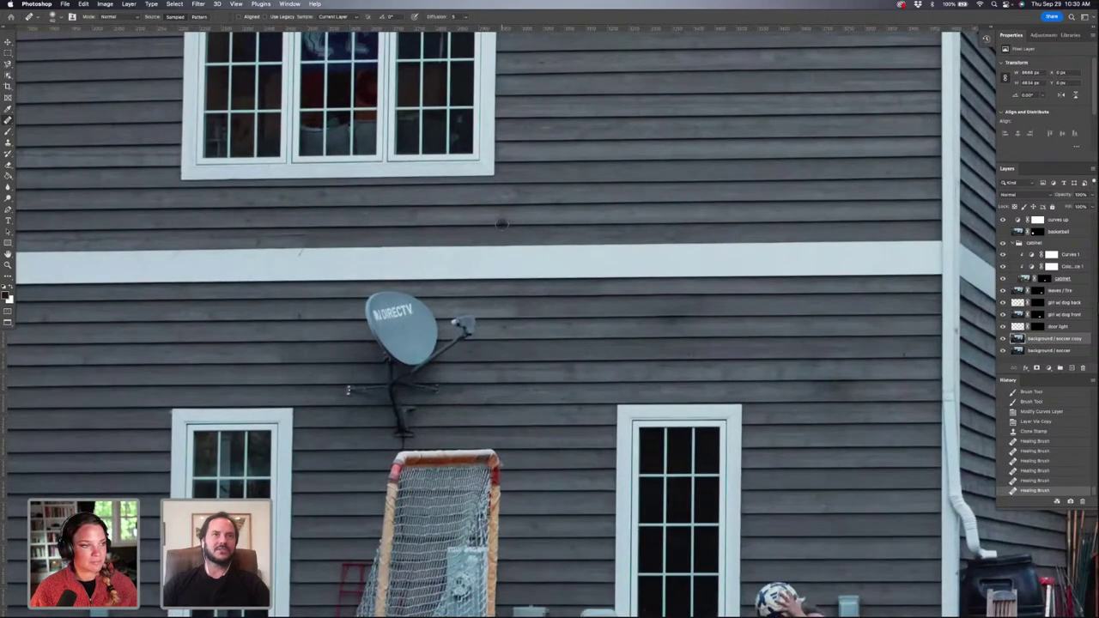
scroll(502, 225, "down", 9)
scroll(502, 225, "left", 10)
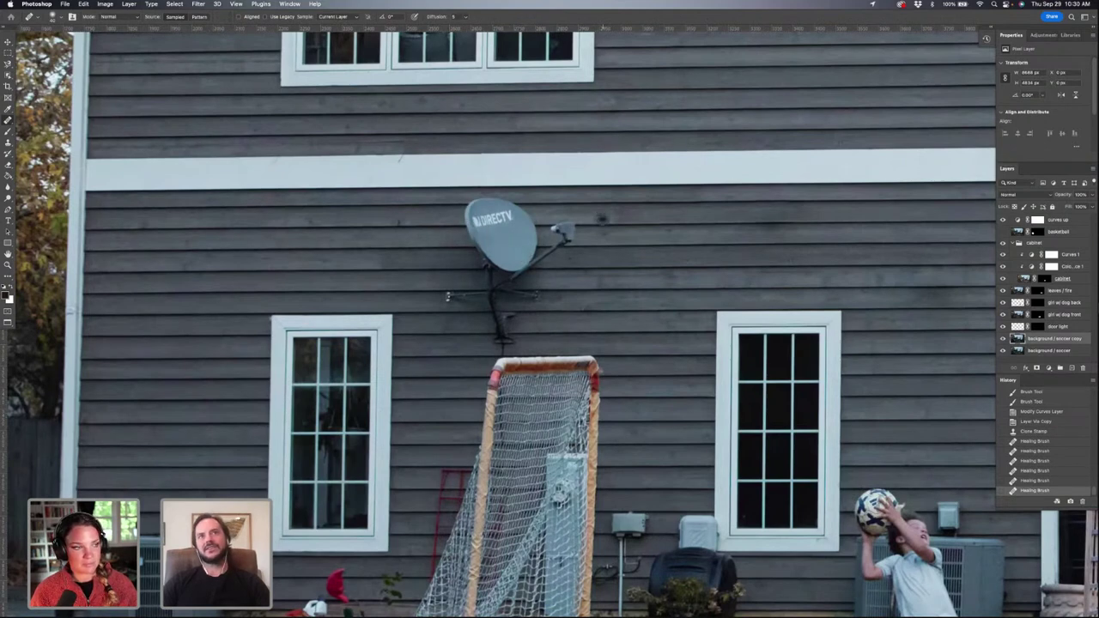
scroll(602, 218, "right", 5)
scroll(602, 218, "up", 3)
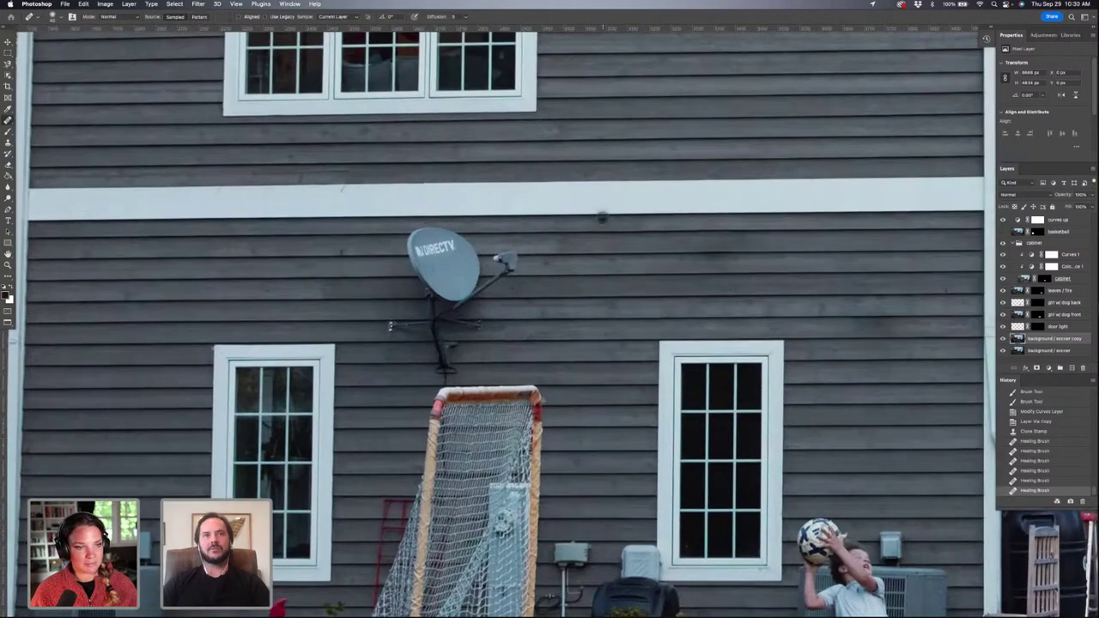
scroll(602, 218, "left", 5)
scroll(602, 218, "left", 2)
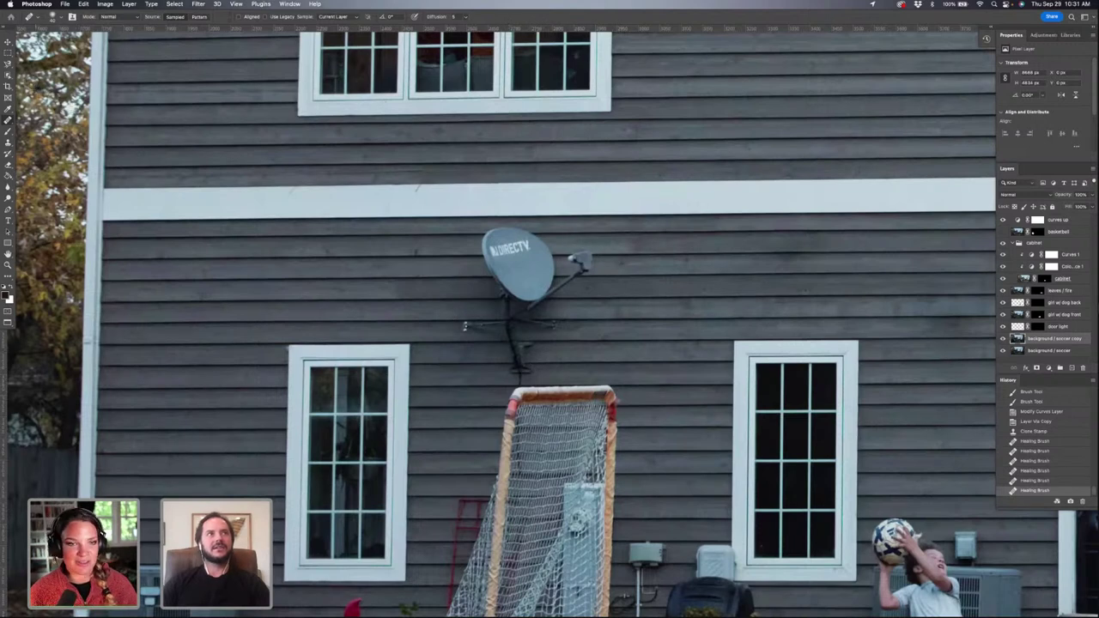
Step: Select the satellite dish with its arm, mounting bracket and side struts by outlining it loosely with the Polygonal Lasso
left_click(8, 65)
left_click(8, 65)
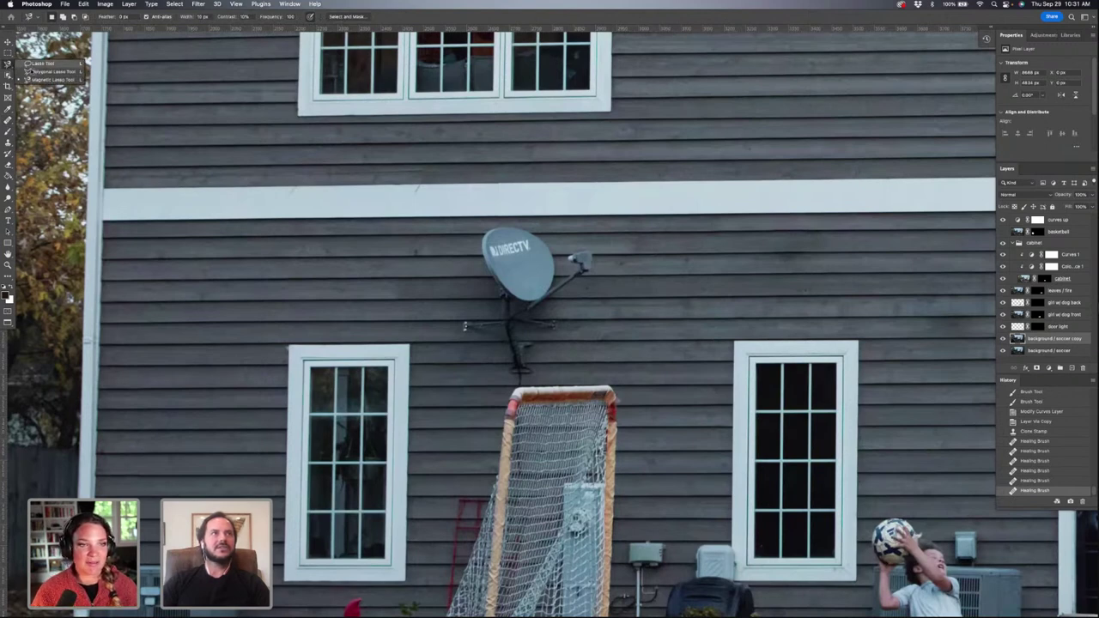
left_click(39, 63)
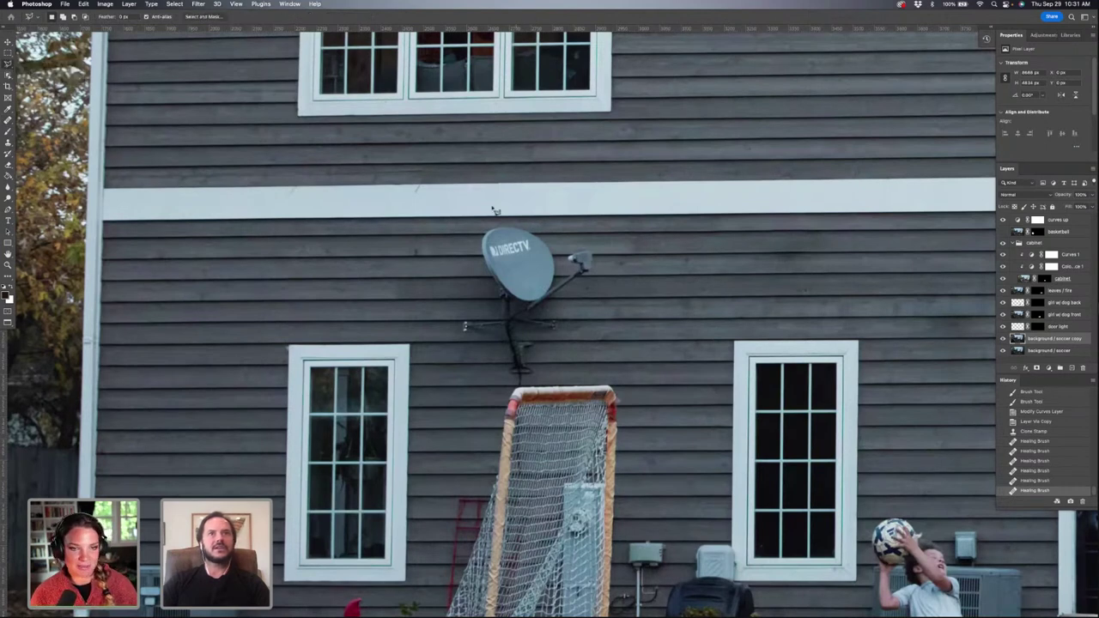
mouse_move(482, 234)
left_mouse_down()
mouse_move(494, 313)
mouse_move(452, 313)
mouse_move(454, 330)
mouse_move(495, 338)
left_mouse_up()
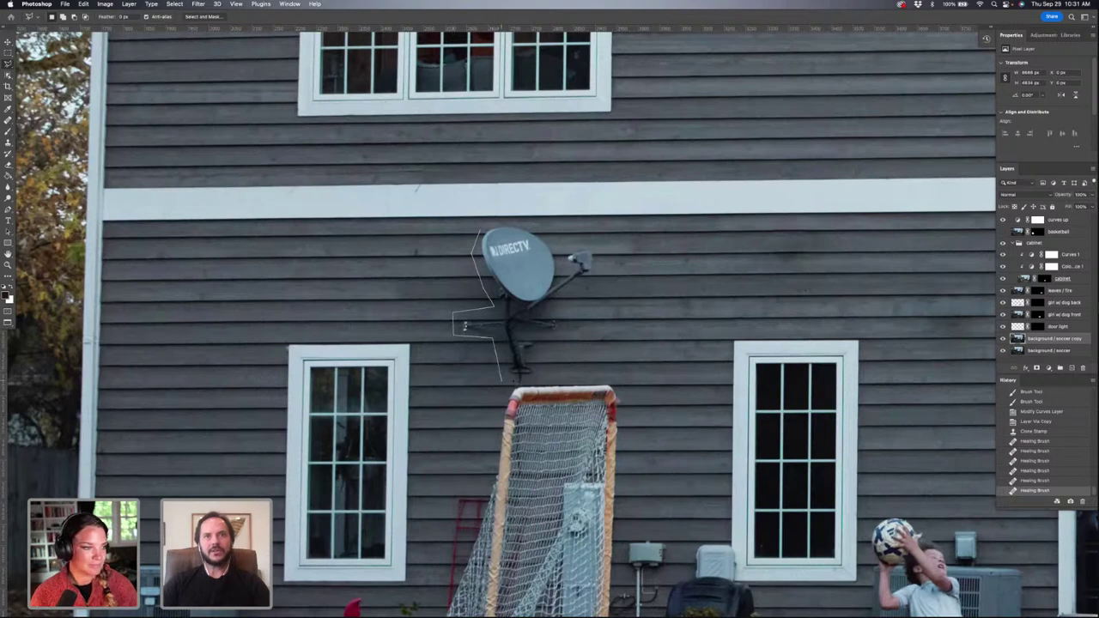
left_click_drag(503, 378, 546, 379)
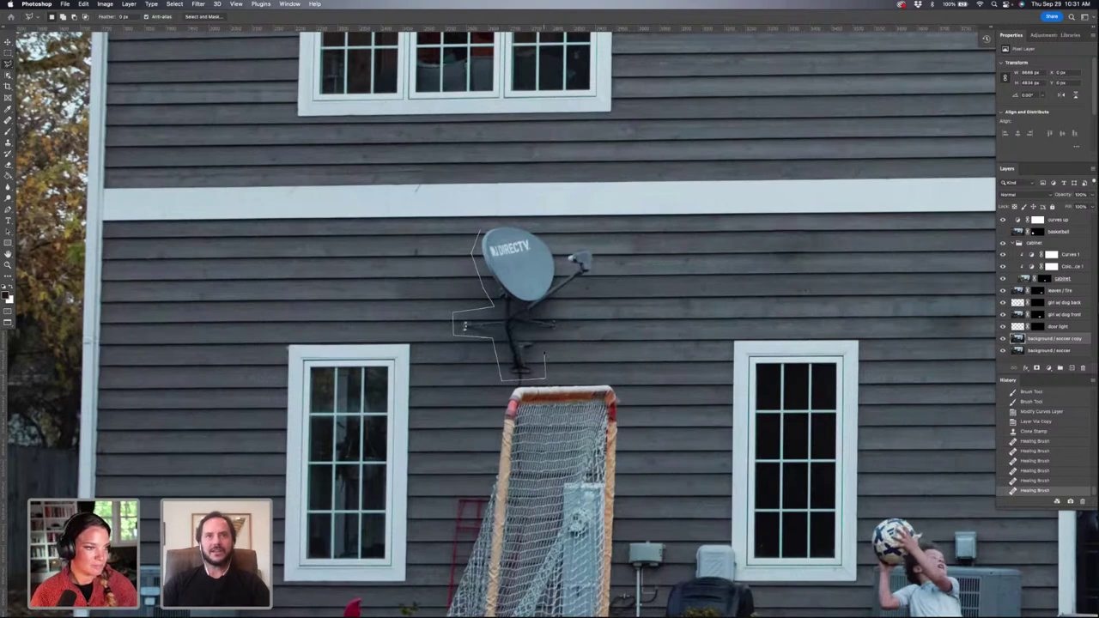
left_click_drag(544, 334, 570, 338)
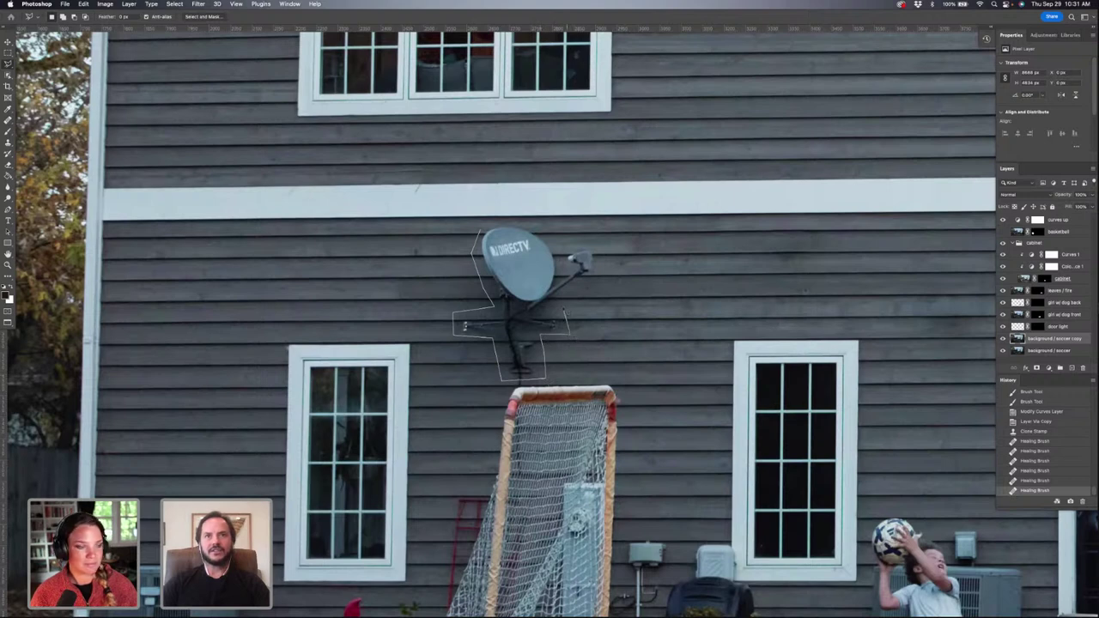
mouse_move(554, 300)
left_mouse_down()
mouse_move(618, 279)
mouse_move(593, 244)
mouse_move(570, 254)
mouse_move(541, 230)
left_mouse_up()
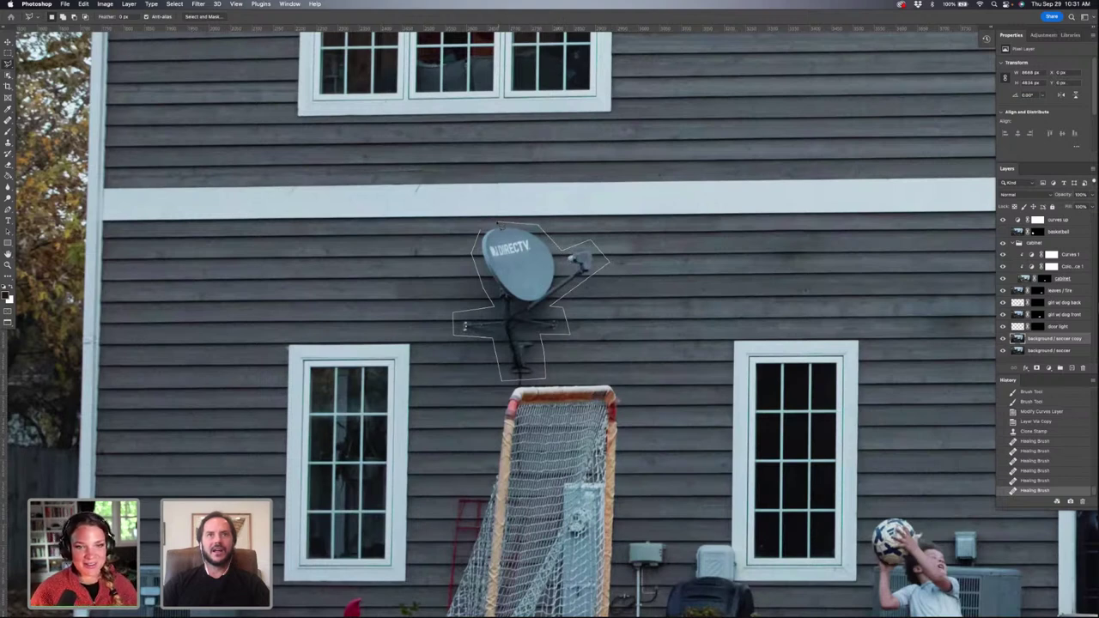
left_click(464, 326)
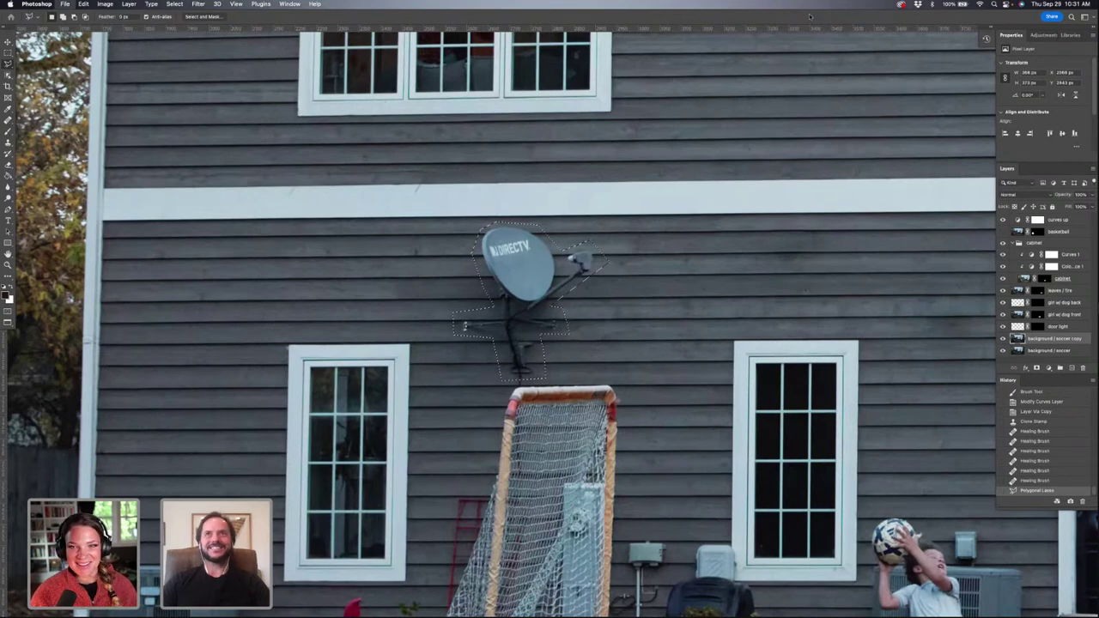
Step: Save the composite as the Photoshop file downers-main-21-2848-v1.psd in the downers-grove-21 folder
key("super+shift+s")
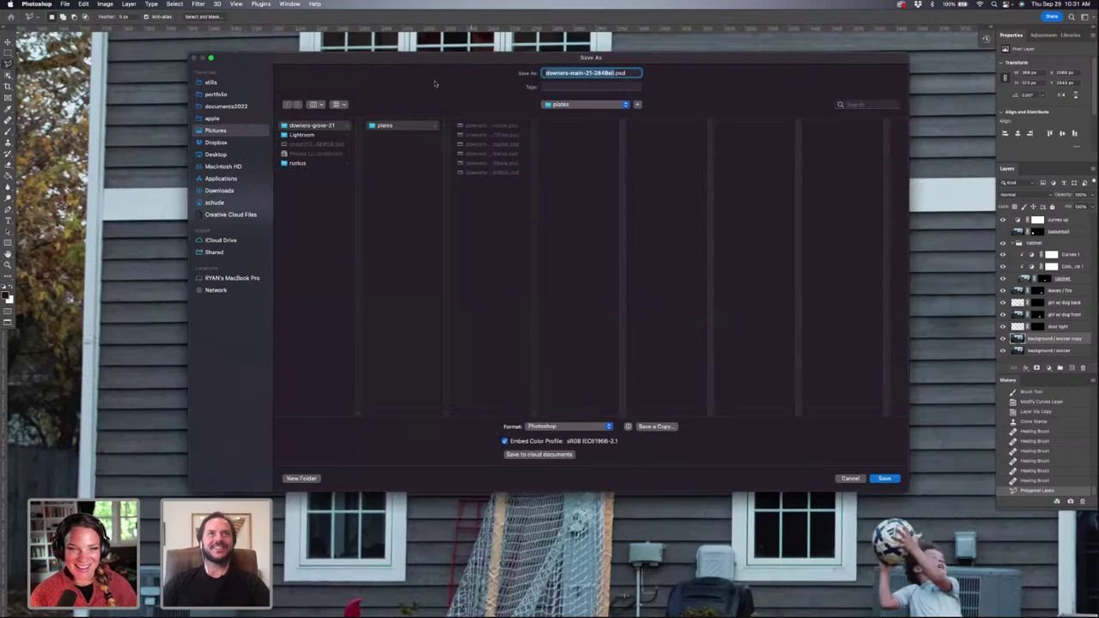
left_click(311, 126)
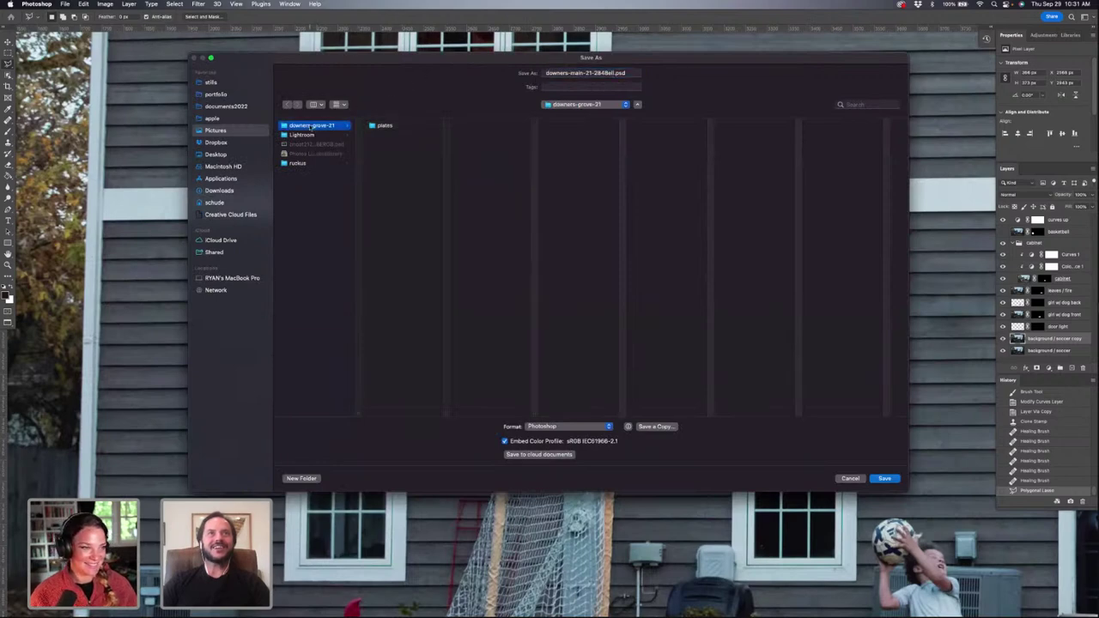
left_click(615, 73)
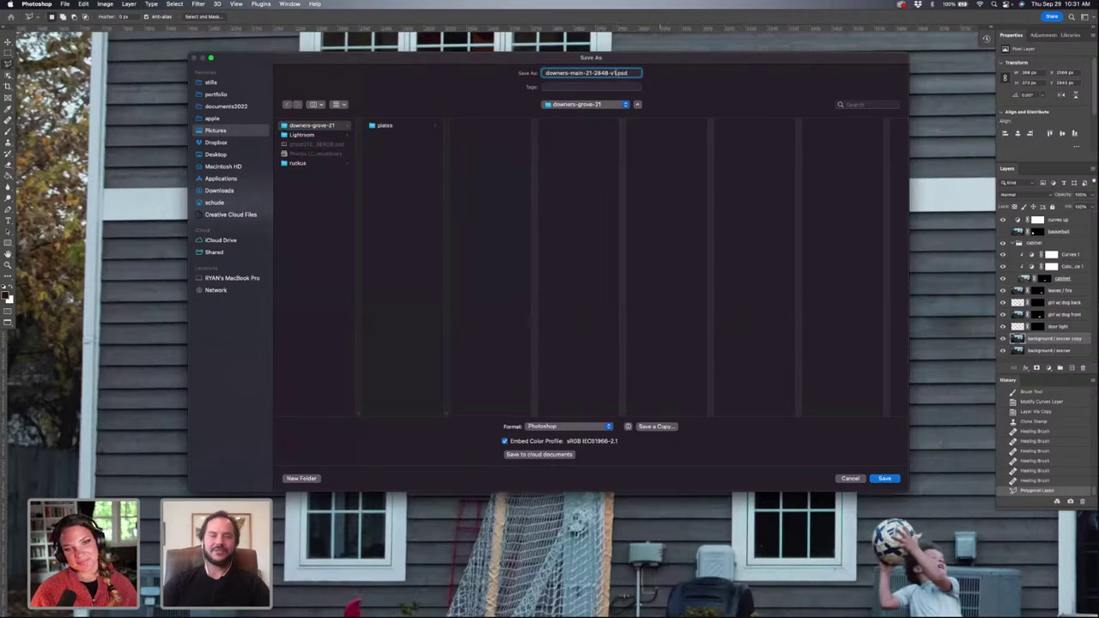
key("Return")
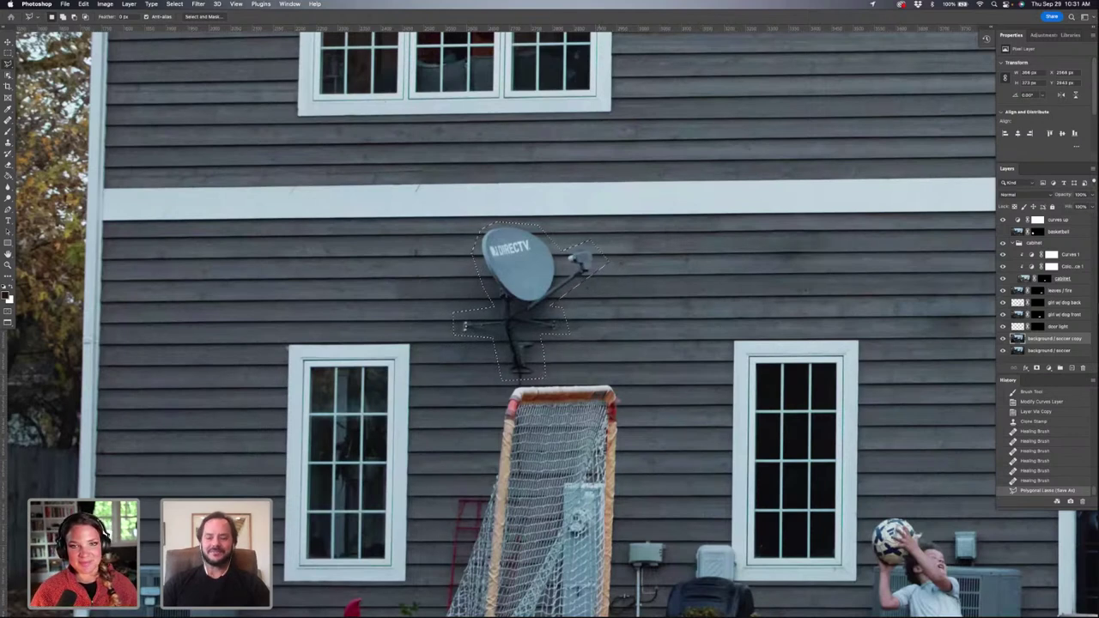
Step: Enlarge the view around the selected satellite dish to check its outline against the siding
key("super+equal")
scroll(502, 324, "up", 2)
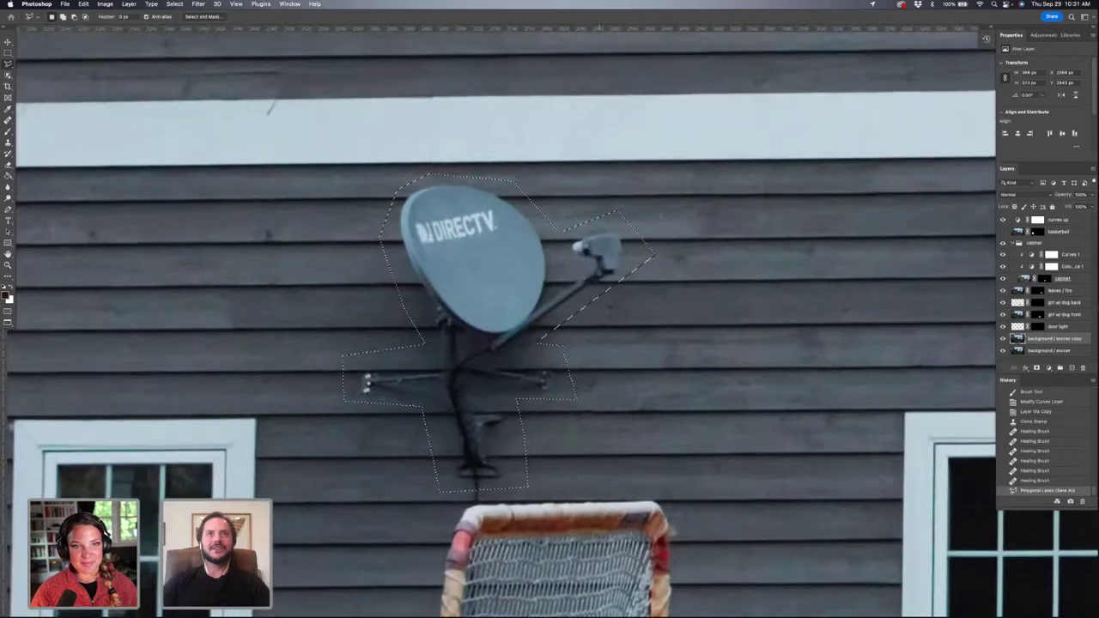
Step: Open Content-Aware Fill for the selected satellite dish on the house wall
scroll(501, 324, "right", 2)
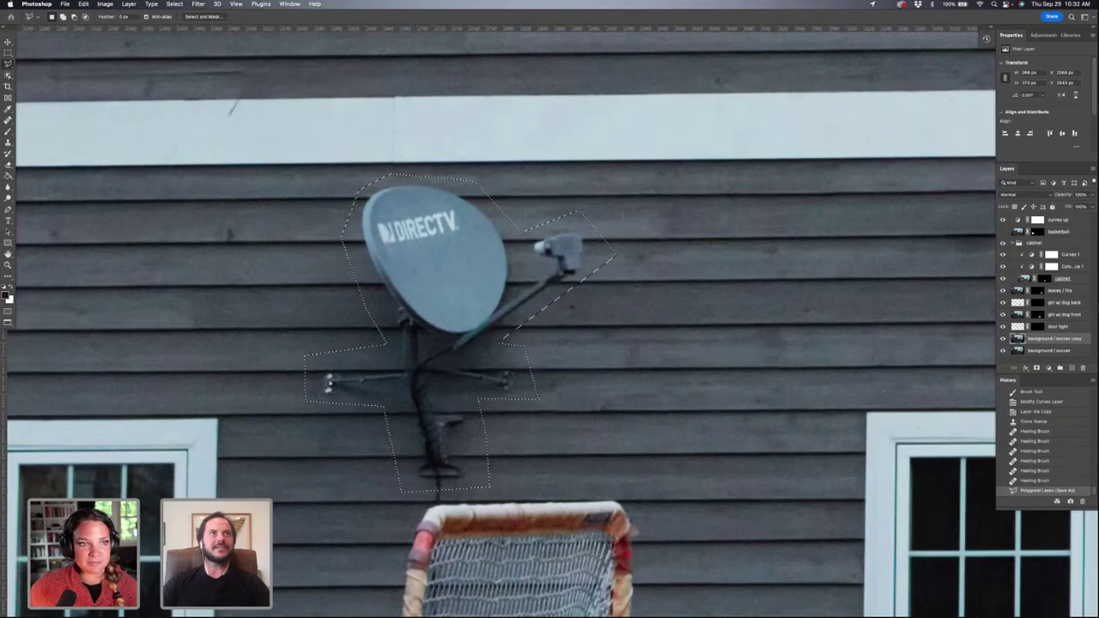
left_click(83, 4)
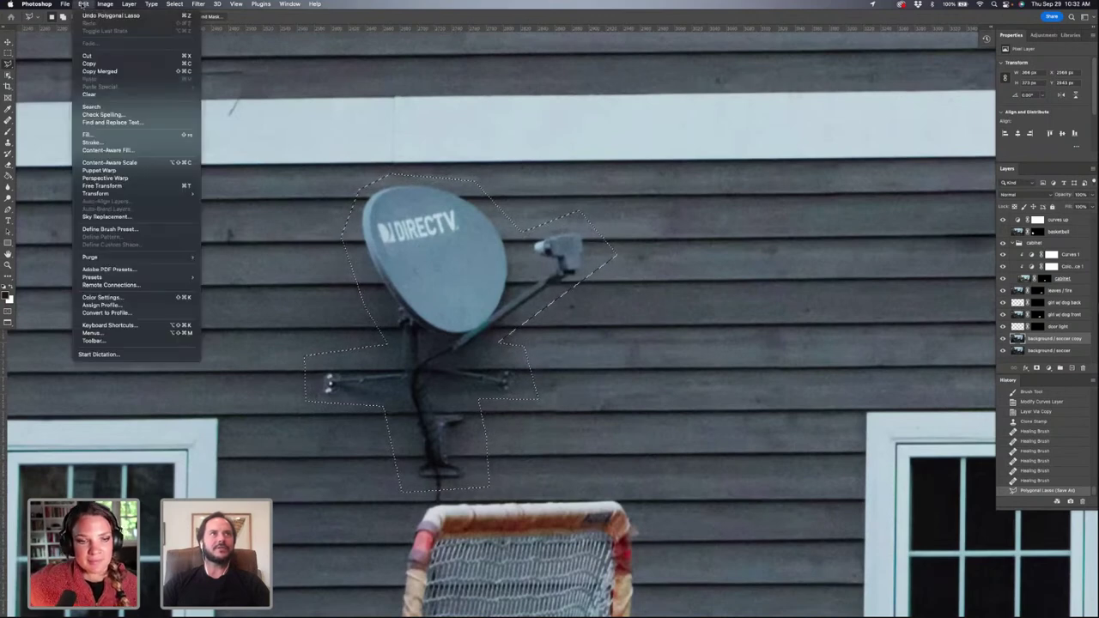
left_click(125, 151)
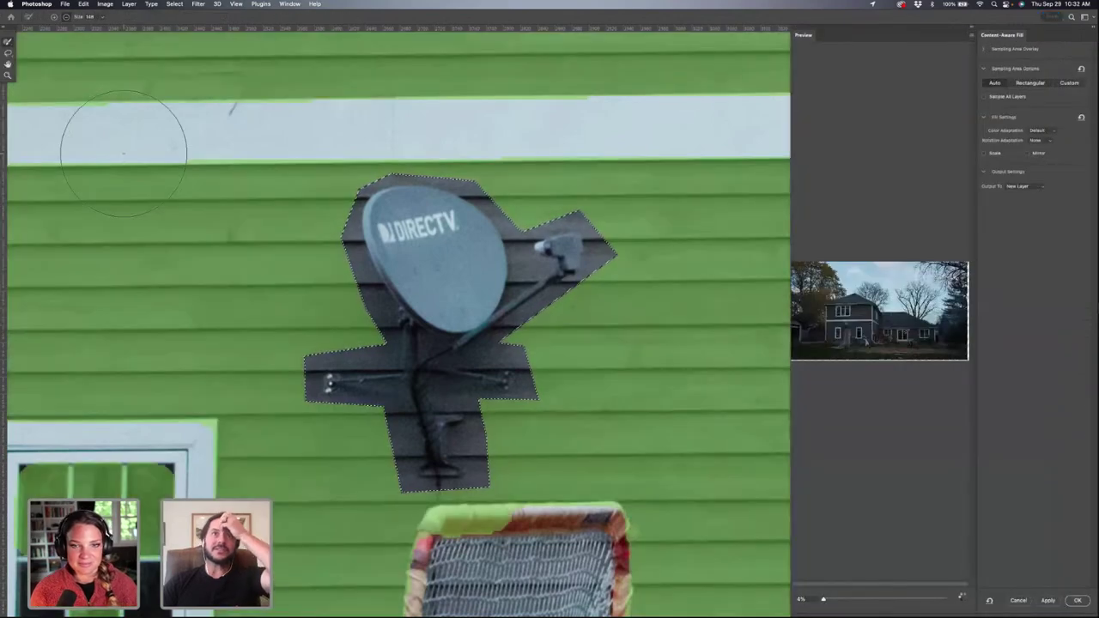
key("super+0")
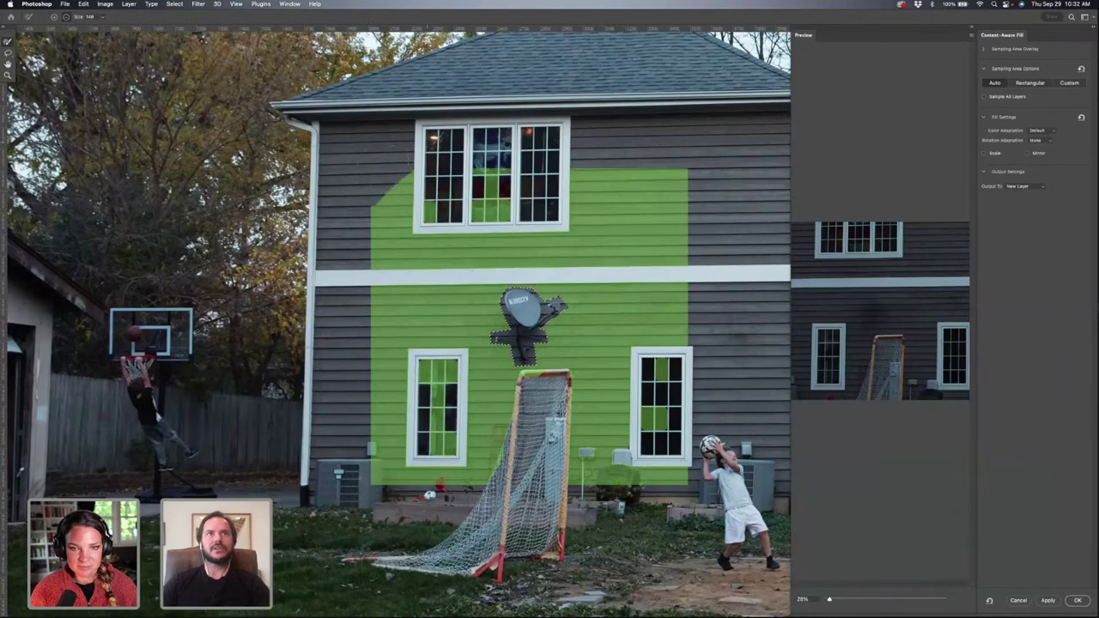
Step: Subtract the windows, white trim band, goal and outlying siding from the sampling area, keeping only the siding immediately around the dish
mouse_move(481, 176)
left_mouse_down()
mouse_move(682, 183)
mouse_move(378, 193)
mouse_move(687, 215)
mouse_move(373, 234)
left_mouse_up()
mouse_move(481, 239)
left_mouse_down()
mouse_move(378, 251)
mouse_move(391, 274)
mouse_move(412, 276)
mouse_move(425, 257)
mouse_move(386, 361)
mouse_move(377, 313)
mouse_move(408, 442)
mouse_move(382, 455)
left_mouse_up()
mouse_move(378, 403)
left_mouse_down()
mouse_move(390, 468)
mouse_move(464, 461)
mouse_move(419, 370)
mouse_move(462, 356)
mouse_move(471, 382)
mouse_move(443, 391)
left_mouse_up()
mouse_move(449, 352)
left_mouse_down()
mouse_move(460, 364)
mouse_move(429, 382)
mouse_move(464, 404)
mouse_move(508, 402)
left_mouse_up()
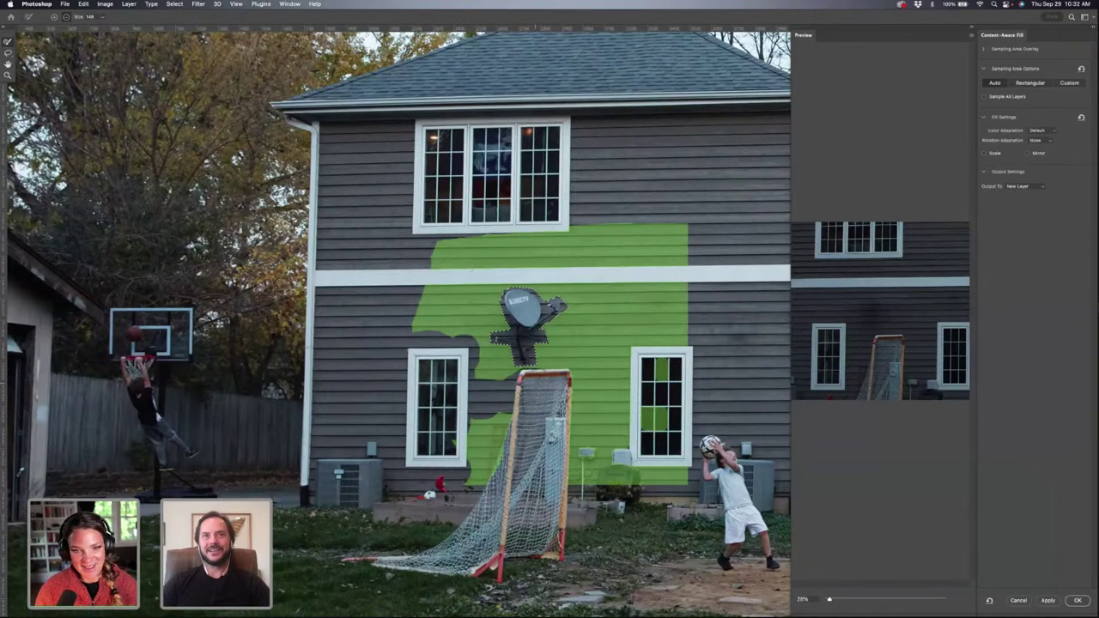
left_click_drag(573, 374, 535, 367)
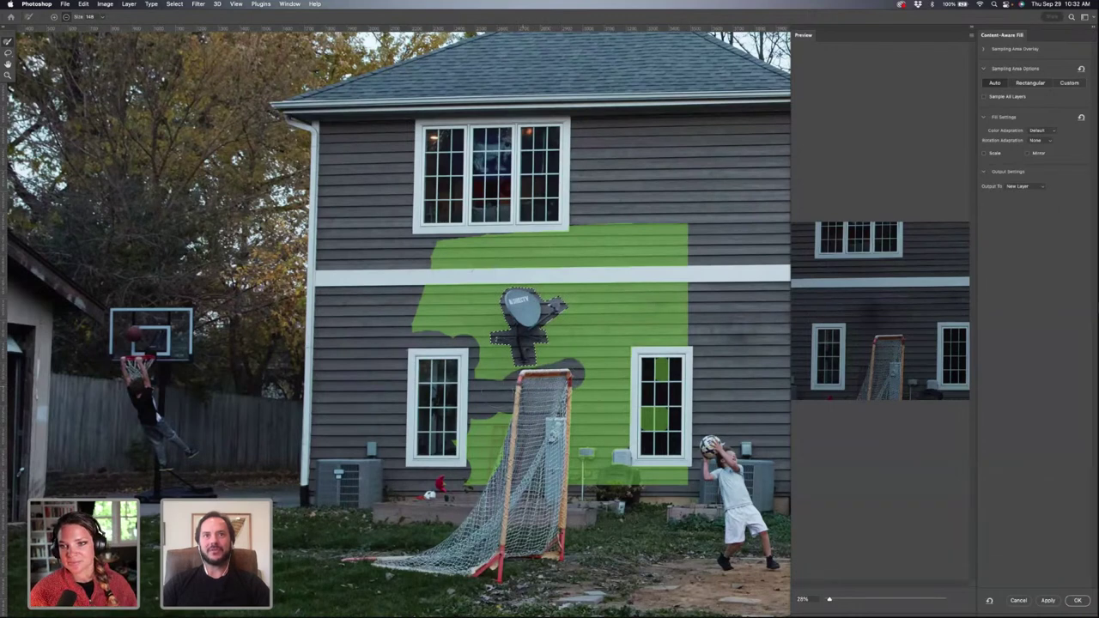
mouse_move(477, 417)
left_mouse_down()
mouse_move(487, 463)
mouse_move(585, 464)
mouse_move(611, 475)
mouse_move(585, 382)
mouse_move(611, 450)
mouse_move(619, 399)
mouse_move(654, 446)
mouse_move(645, 464)
mouse_move(684, 461)
mouse_move(671, 468)
mouse_move(658, 446)
mouse_move(645, 450)
mouse_move(641, 395)
mouse_move(658, 399)
mouse_move(663, 382)
mouse_move(662, 420)
mouse_move(684, 272)
mouse_move(671, 279)
mouse_move(687, 244)
mouse_move(650, 358)
mouse_move(636, 347)
mouse_move(641, 330)
mouse_move(628, 382)
mouse_move(638, 365)
mouse_move(637, 399)
mouse_move(632, 251)
mouse_move(619, 253)
mouse_move(654, 269)
mouse_move(492, 238)
mouse_move(509, 238)
mouse_move(606, 293)
mouse_move(592, 262)
mouse_move(564, 256)
mouse_move(473, 249)
mouse_move(409, 276)
mouse_move(444, 268)
mouse_move(477, 305)
mouse_move(486, 269)
left_mouse_up()
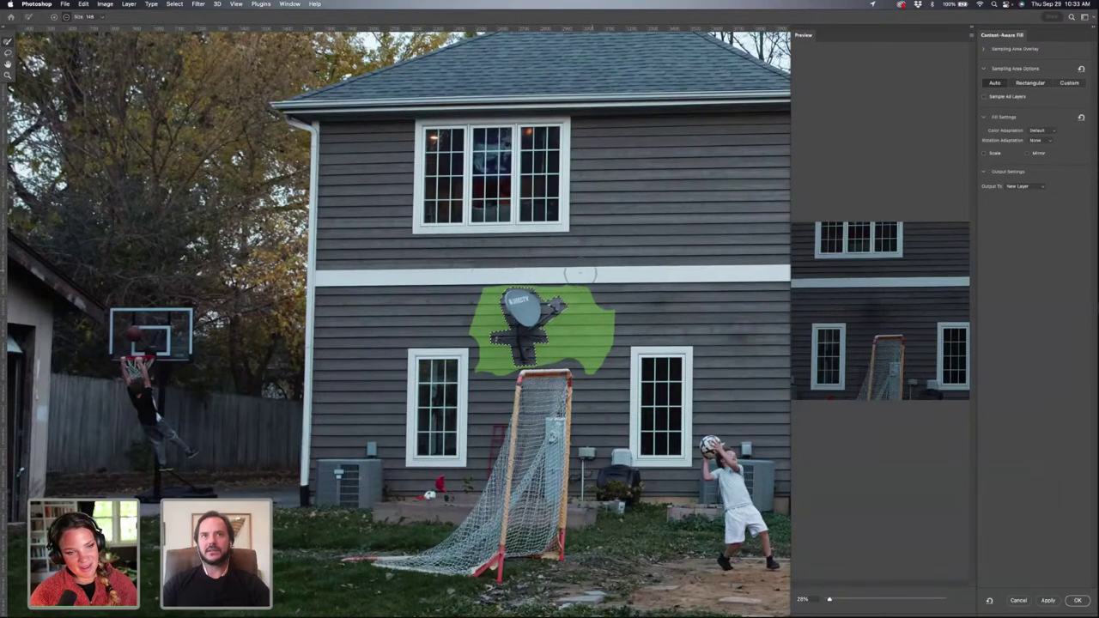
mouse_move(573, 276)
left_mouse_down()
mouse_move(602, 276)
mouse_move(594, 367)
left_mouse_up()
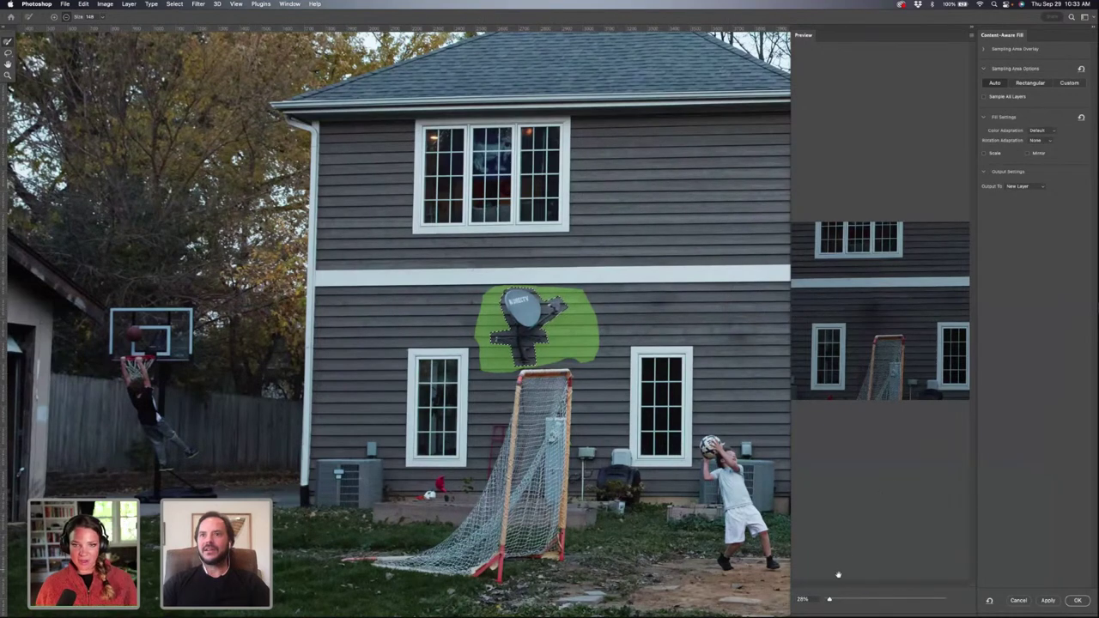
Step: Check the fill in the enlarged preview, apply it to a new layer and deselect the dish area
left_click_drag(828, 599, 836, 600)
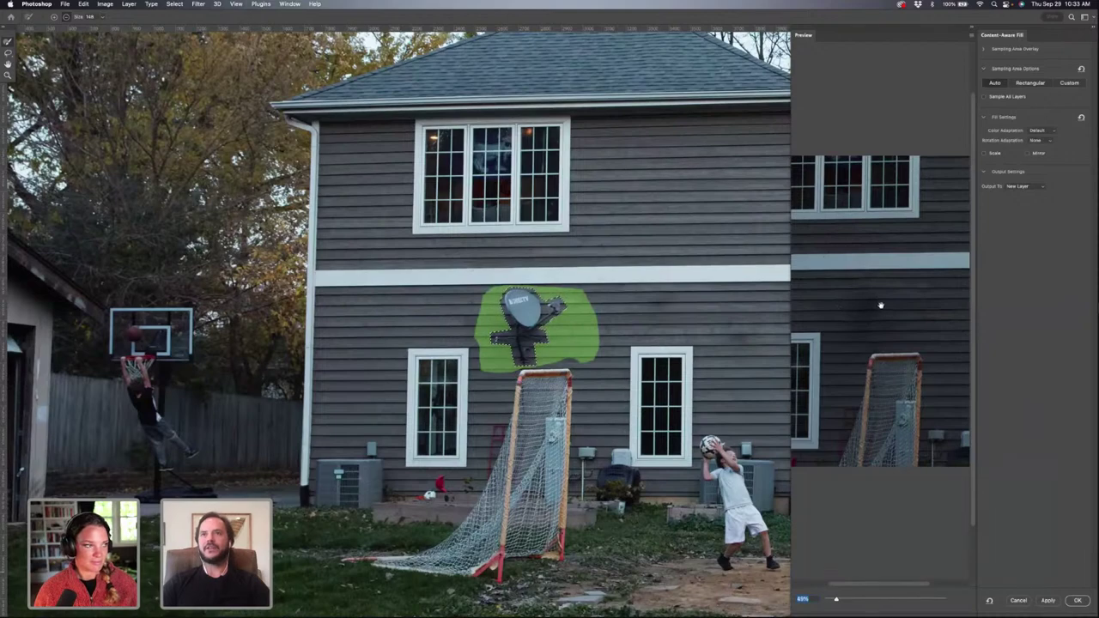
left_click(1078, 601)
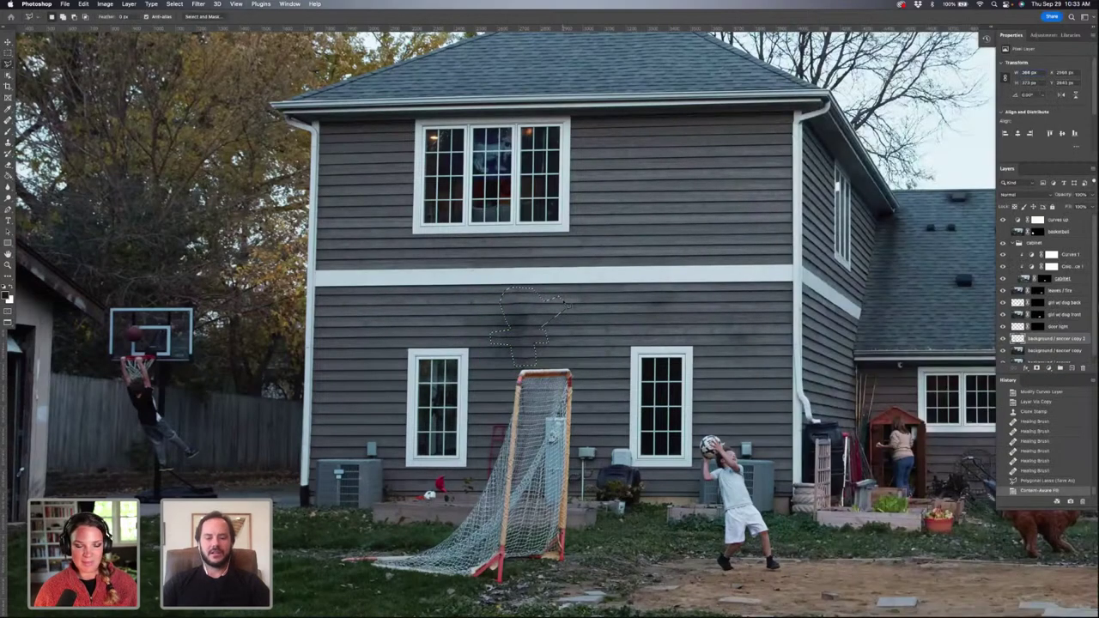
key("super+d")
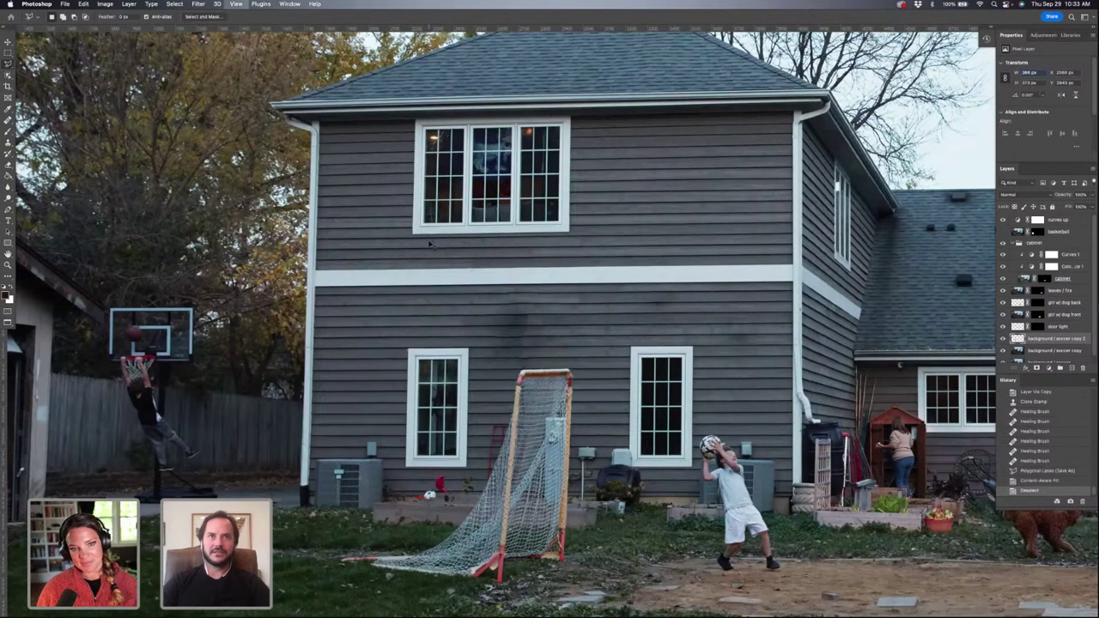
Step: Compare the filled siding with the original satellite dish by repeatedly hiding and showing the background / soccer copy 2 layer
scroll(429, 245, "up", 15)
scroll(432, 245, "up", 3)
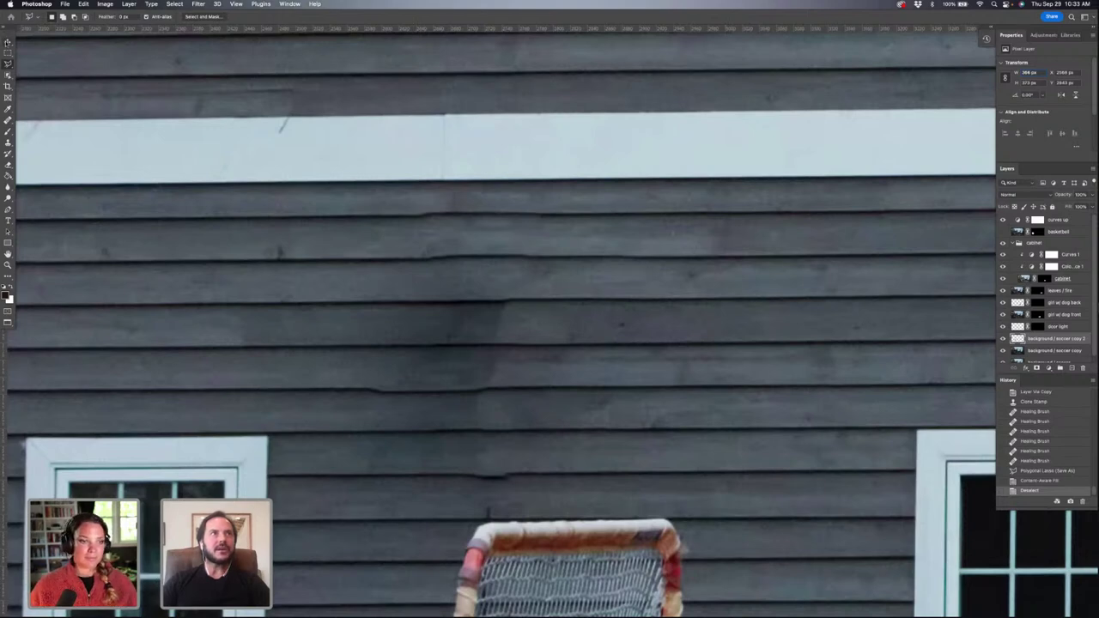
key("v")
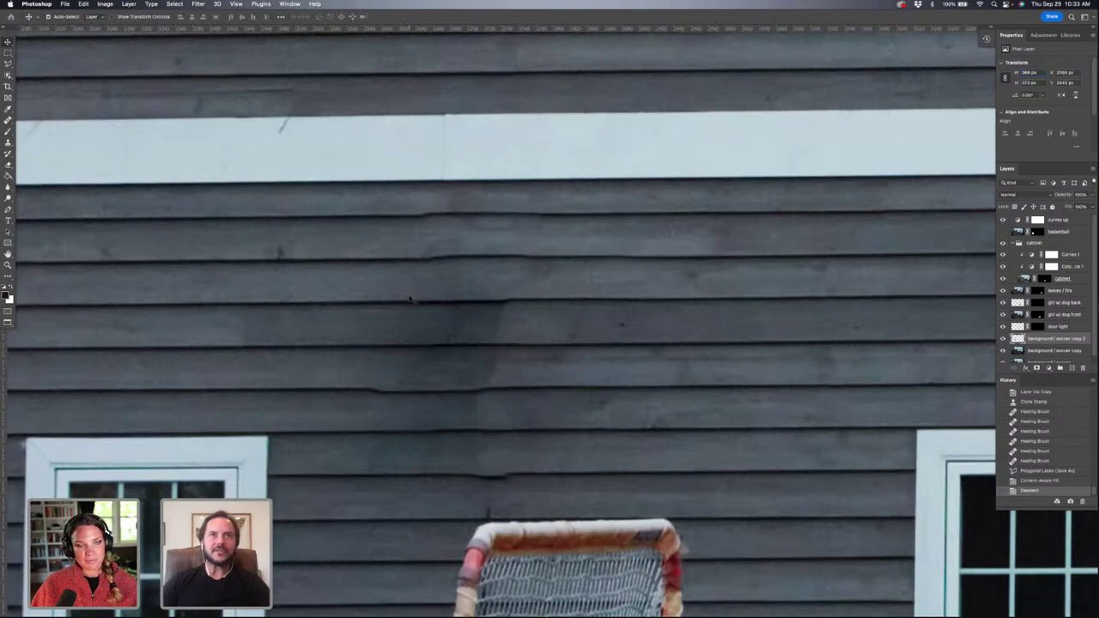
left_click(1002, 339)
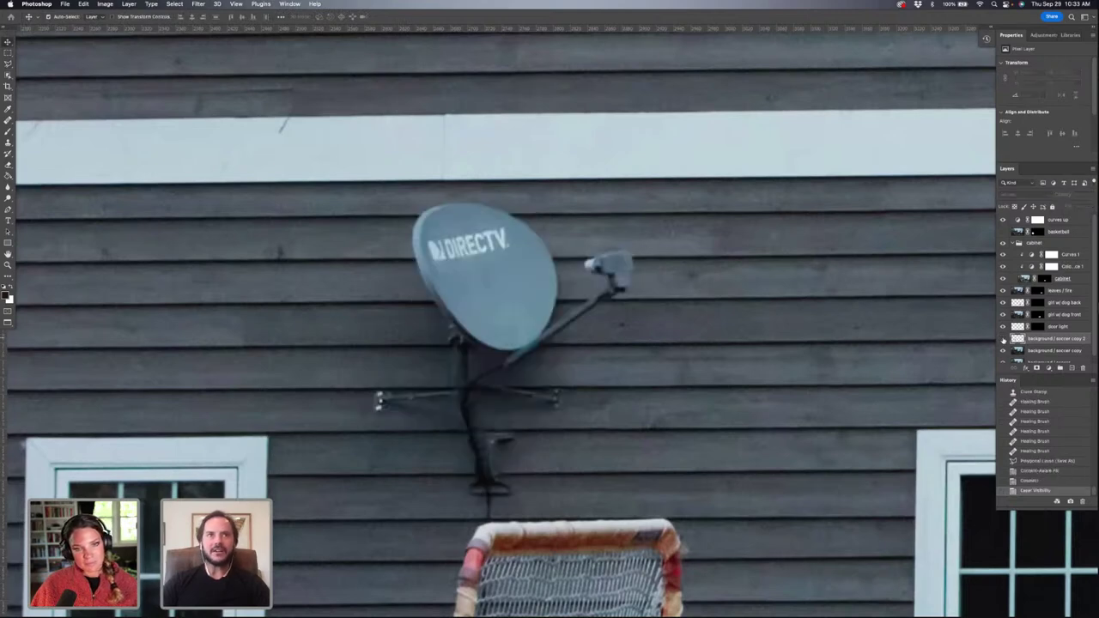
left_click(1003, 339)
left_click(1003, 339)
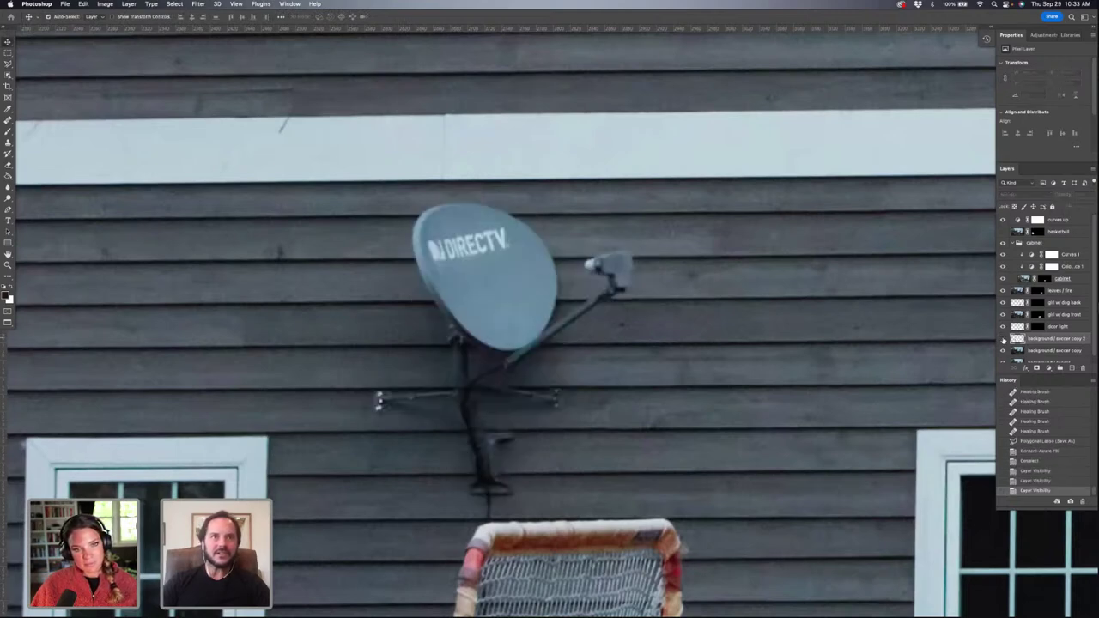
left_click(1002, 339)
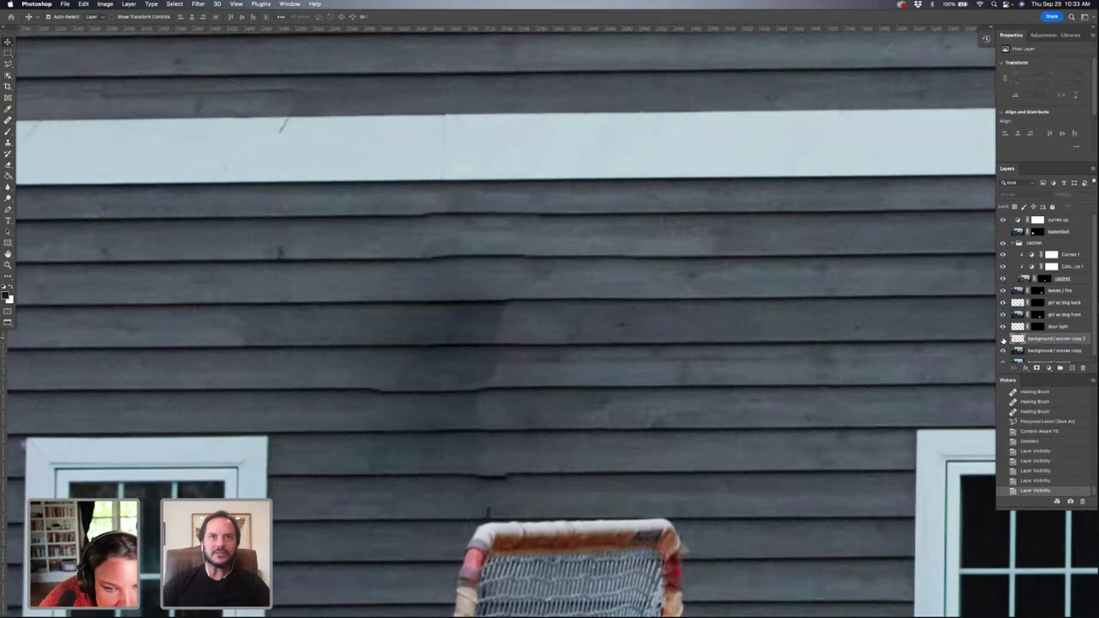
left_click(1002, 339)
left_click(1003, 339)
left_click(1002, 339)
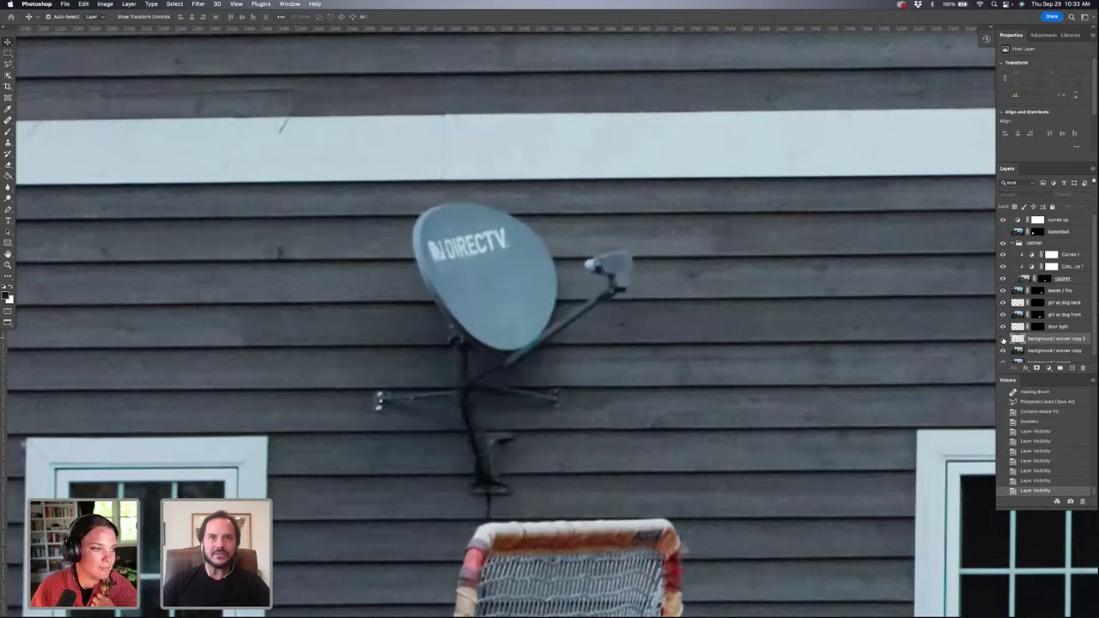
left_click(1002, 339)
left_click(1002, 339)
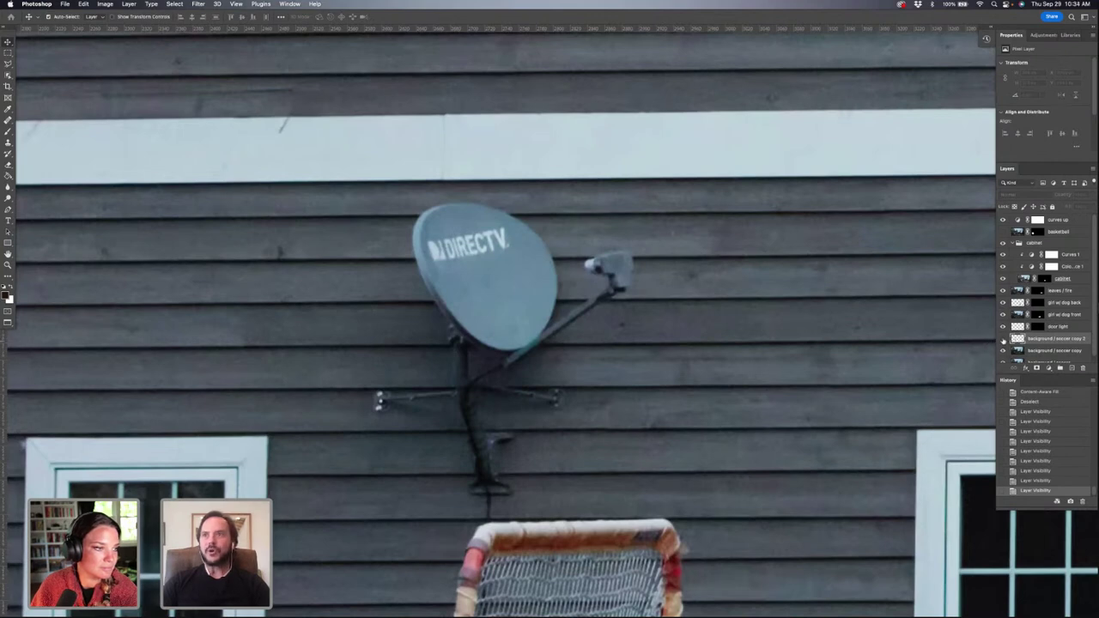
left_click(1002, 339)
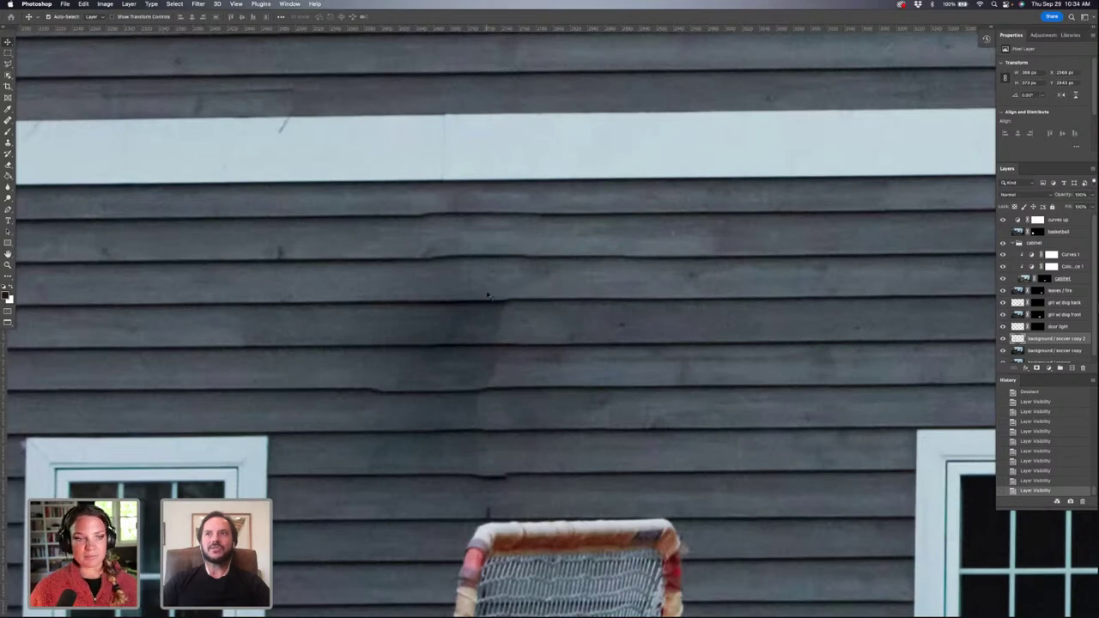
Step: Merge the fill layer down into background / soccer copy and retouch the uneven siding lines in the filled area with the Healing Brush
left_click_drag(7, 120, 60, 163)
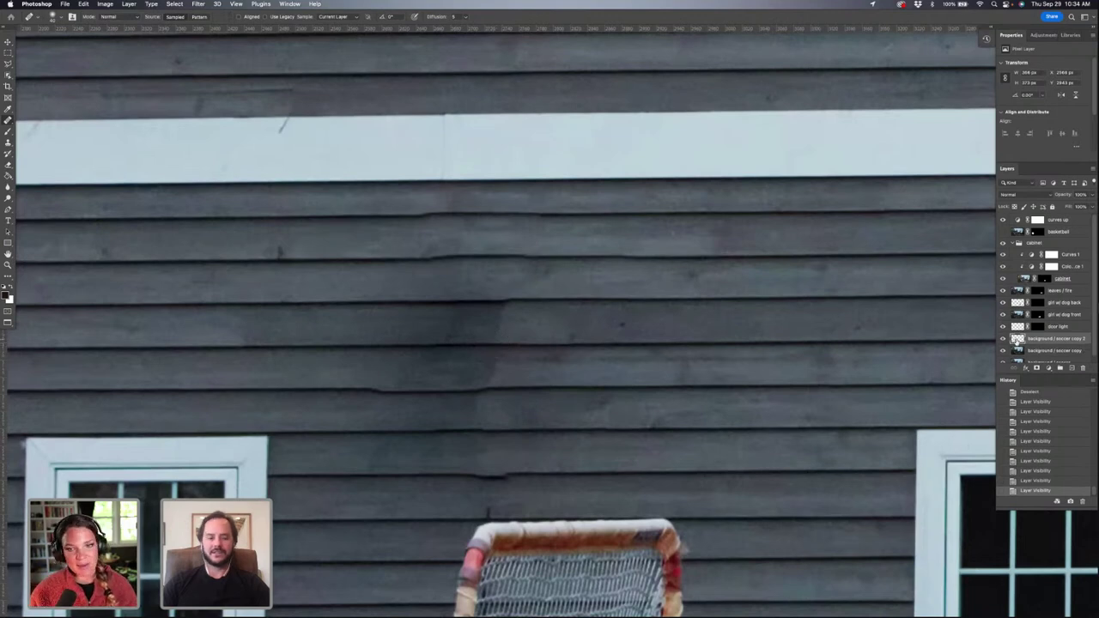
key("super+e")
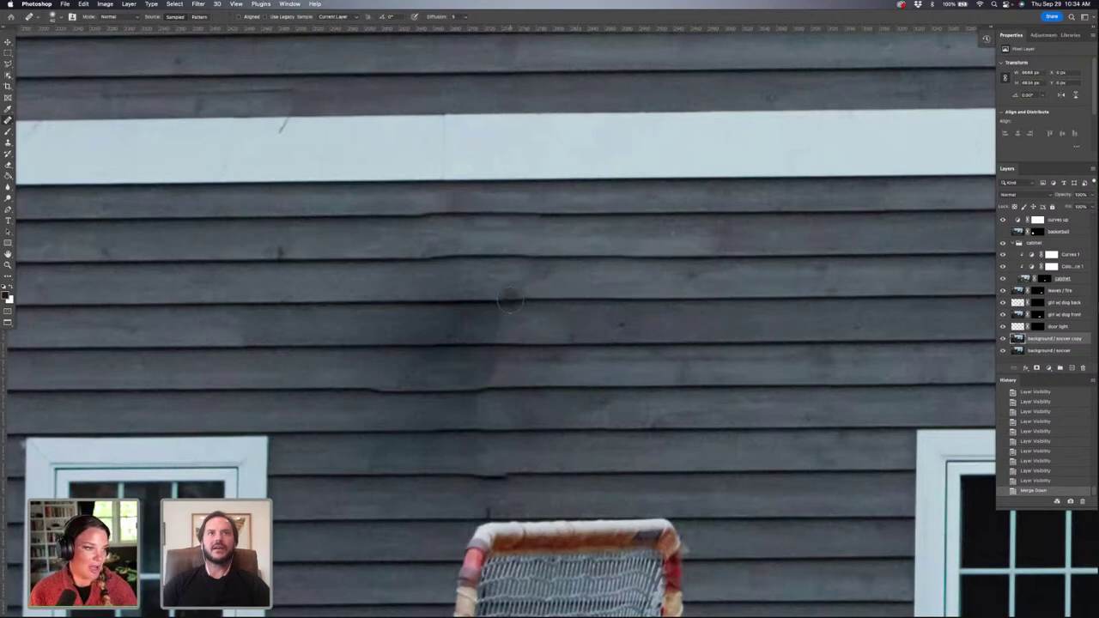
left_click_drag(520, 301, 558, 300)
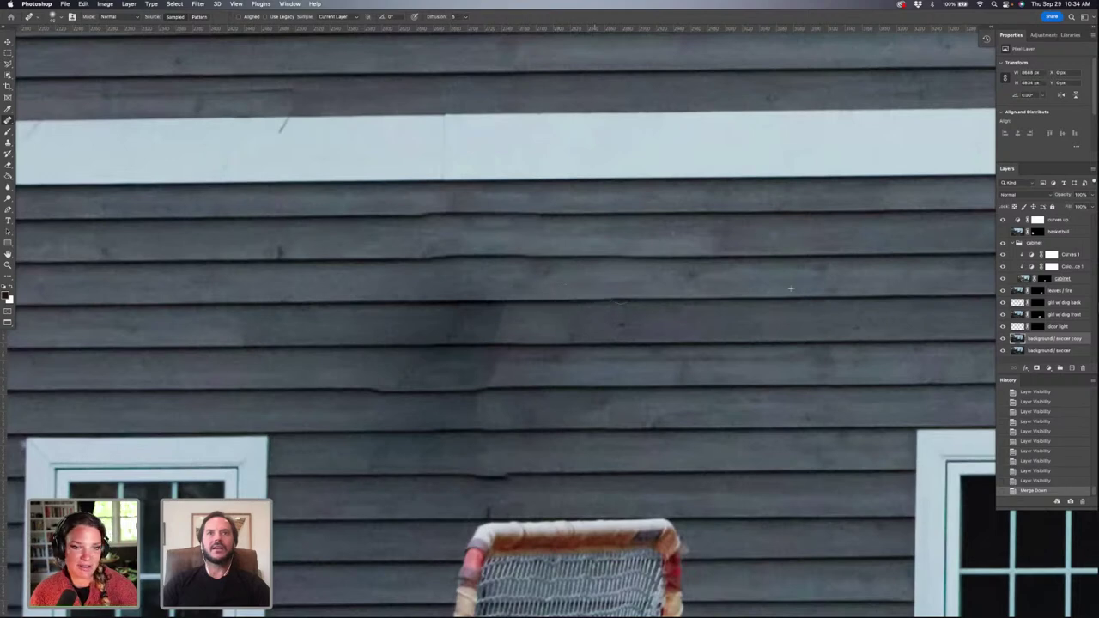
mouse_move(485, 300)
left_mouse_down()
mouse_move(467, 308)
mouse_move(472, 297)
mouse_move(443, 301)
mouse_move(472, 305)
mouse_move(446, 324)
mouse_move(491, 331)
left_mouse_up()
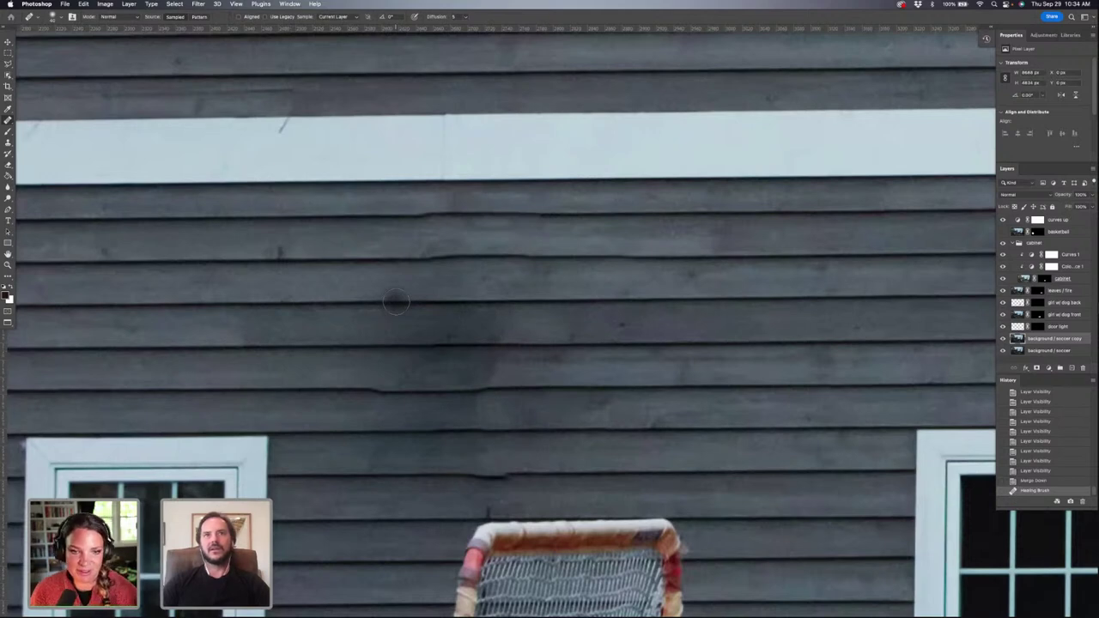
left_click_drag(396, 301, 326, 305)
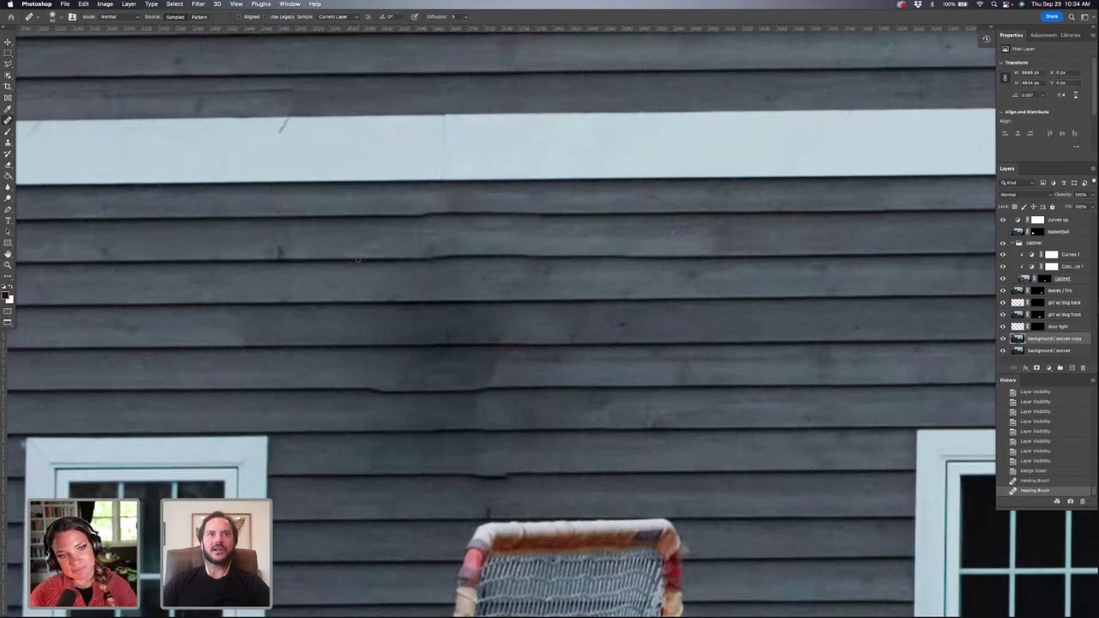
mouse_move(427, 258)
left_mouse_down()
mouse_move(455, 258)
mouse_move(410, 262)
left_mouse_up()
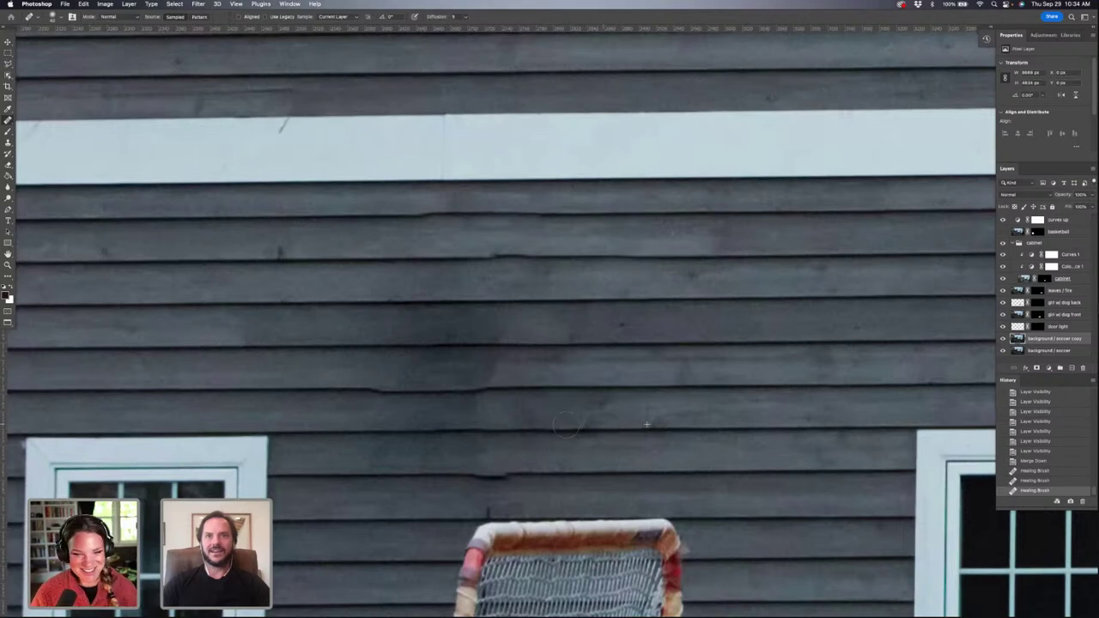
mouse_move(553, 423)
left_mouse_down()
mouse_move(469, 427)
mouse_move(549, 429)
left_mouse_up()
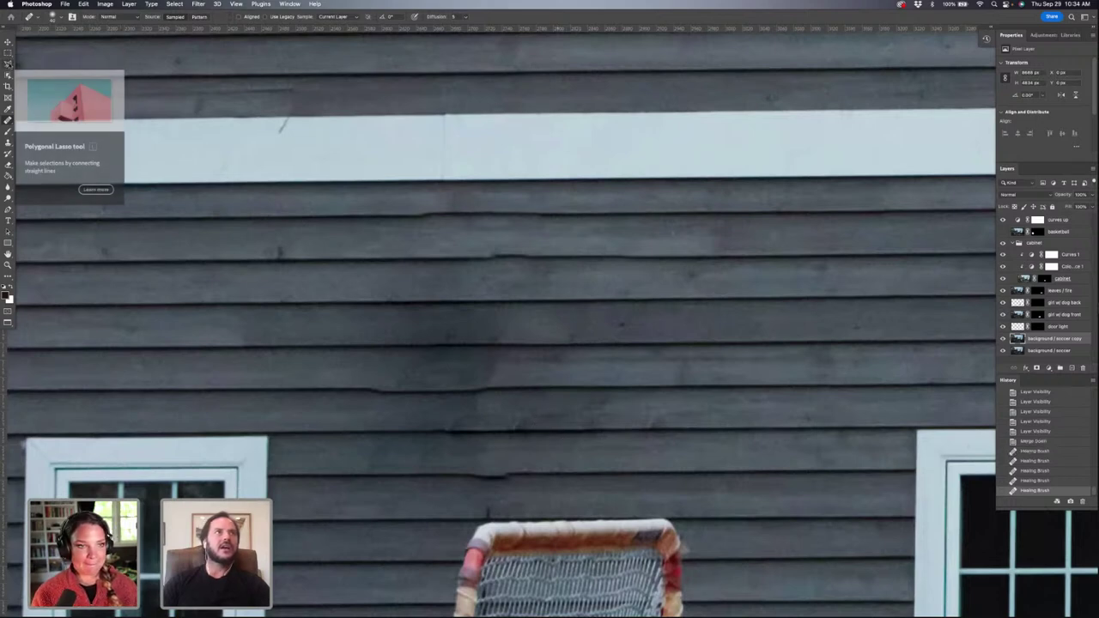
Step: Outline the dark, uneven siding above the goal with the Polygonal Lasso, patch it from the clean siding to its right, and deselect
left_click(9, 64)
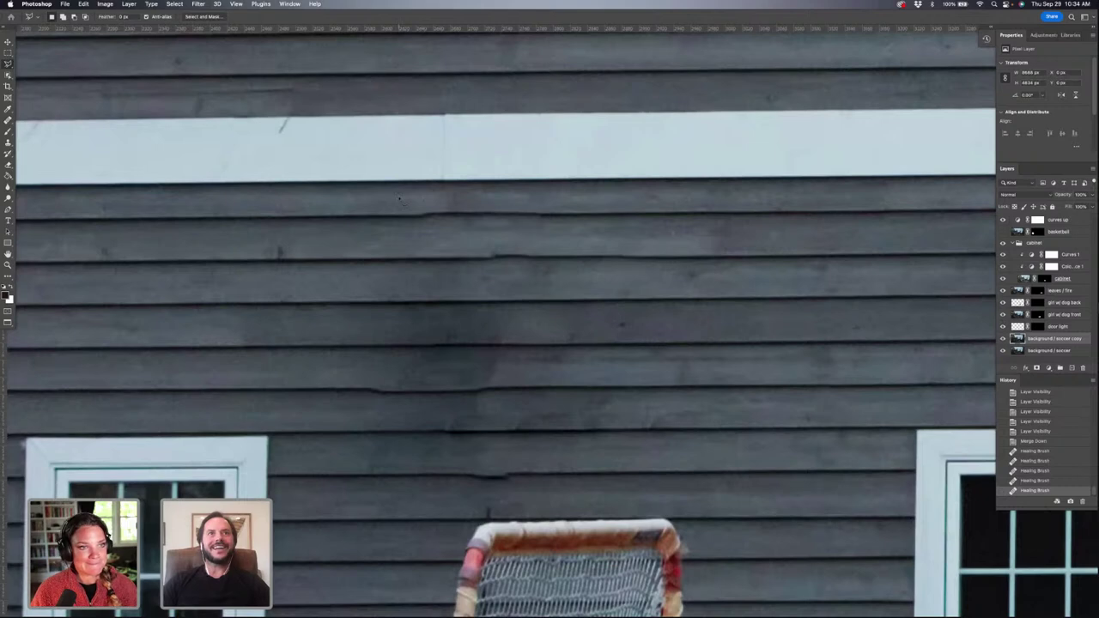
mouse_move(398, 199)
left_mouse_down()
mouse_move(360, 361)
mouse_move(345, 380)
mouse_move(345, 455)
mouse_move(400, 498)
mouse_move(573, 492)
mouse_move(539, 201)
mouse_move(399, 200)
left_mouse_up()
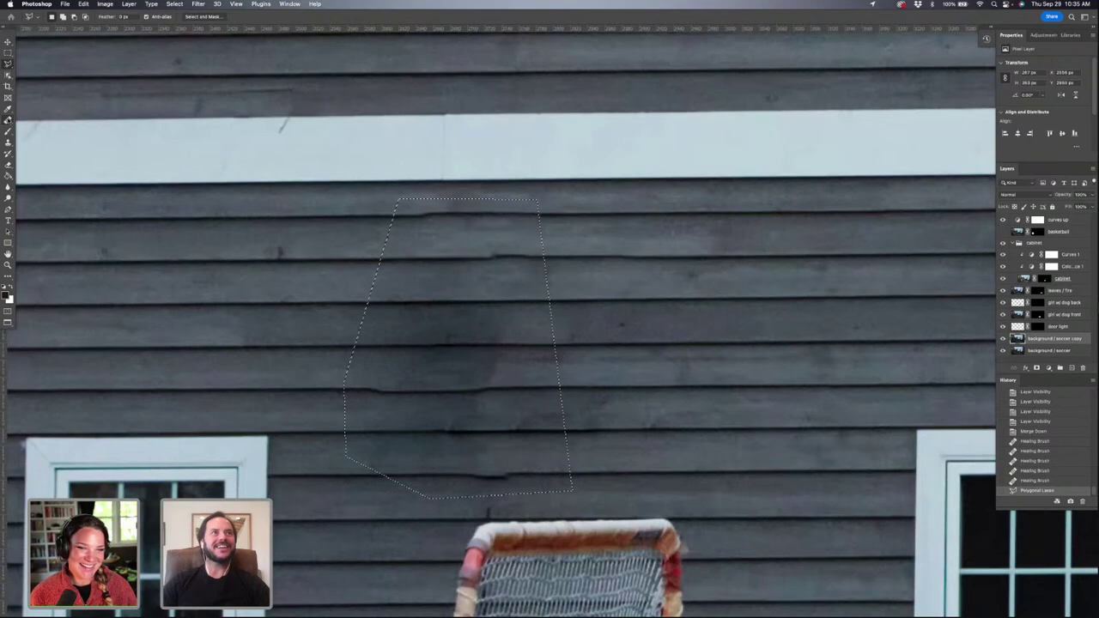
left_click(8, 120)
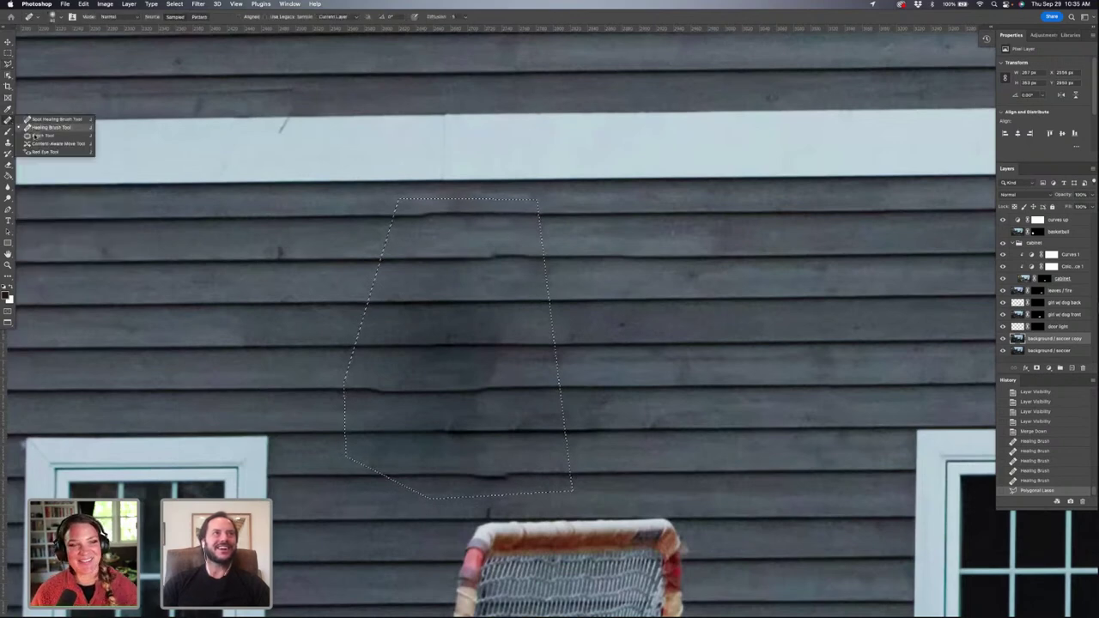
left_click(38, 136)
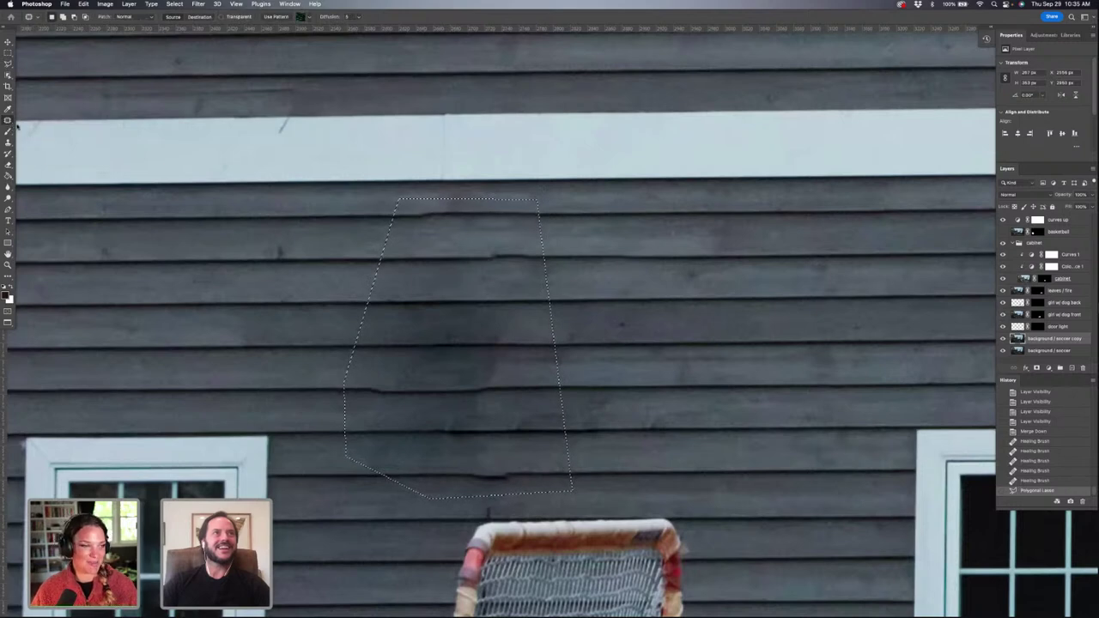
left_click_drag(446, 298, 762, 305)
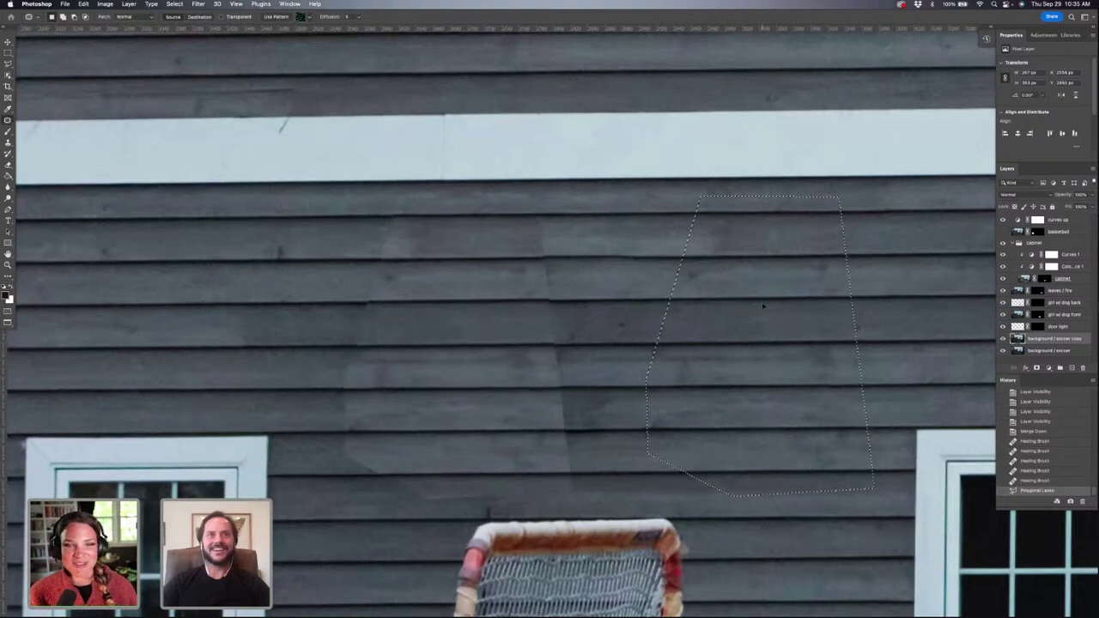
left_click_drag(762, 306, 766, 307)
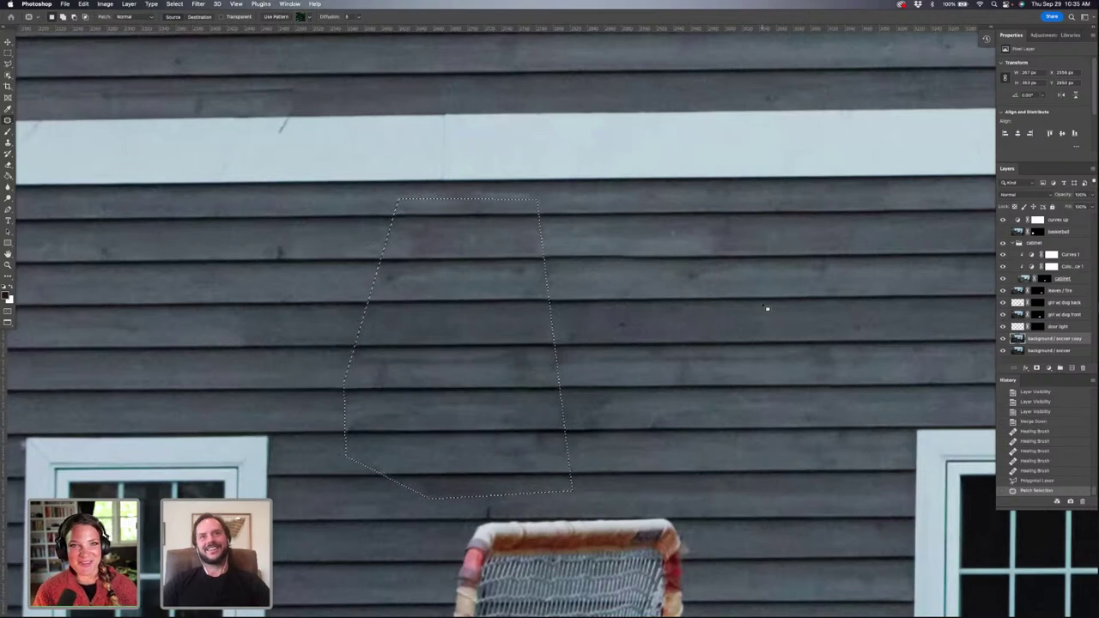
key("super+d")
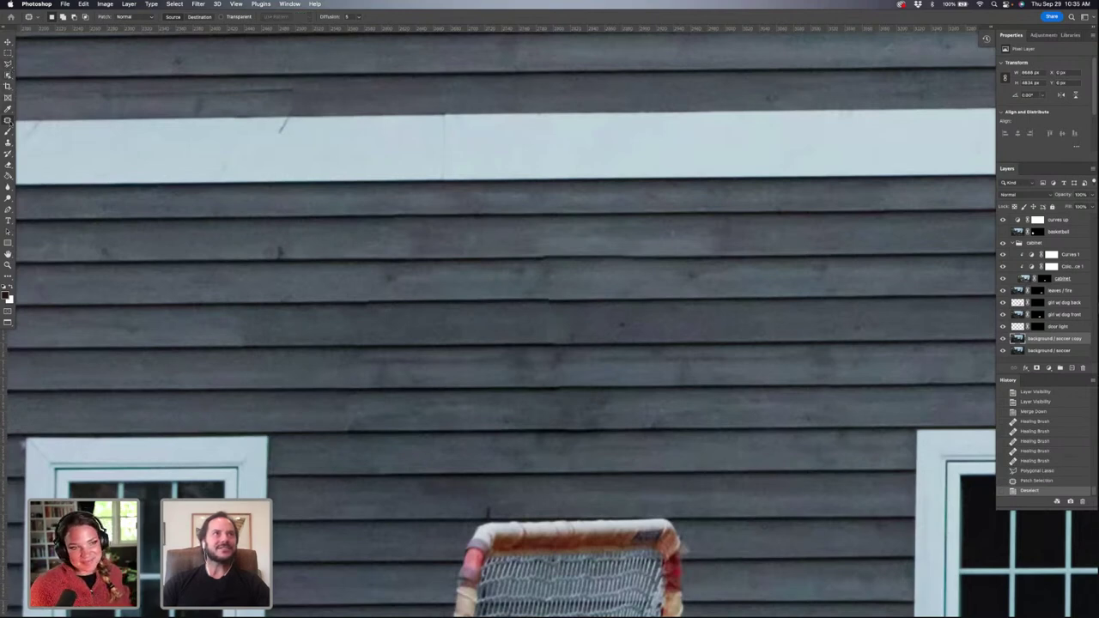
Step: Use the Healing Brush to smooth the broken board edges in the filled siding below the white trim band, sampling nearby clean siding
right_click(8, 121)
left_click(52, 127)
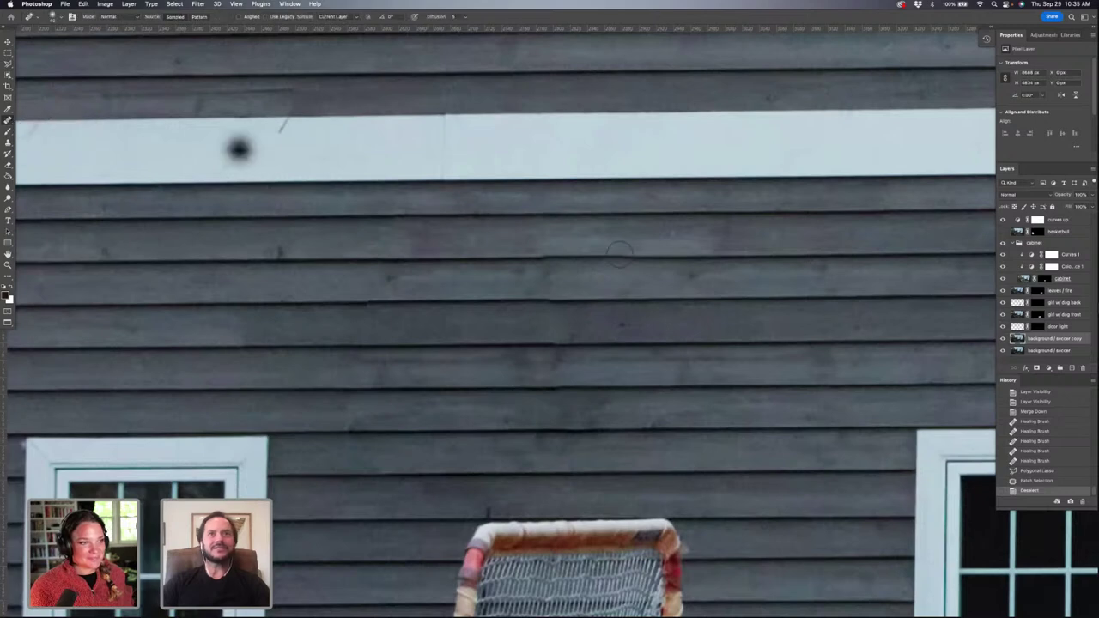
left_click(743, 333)
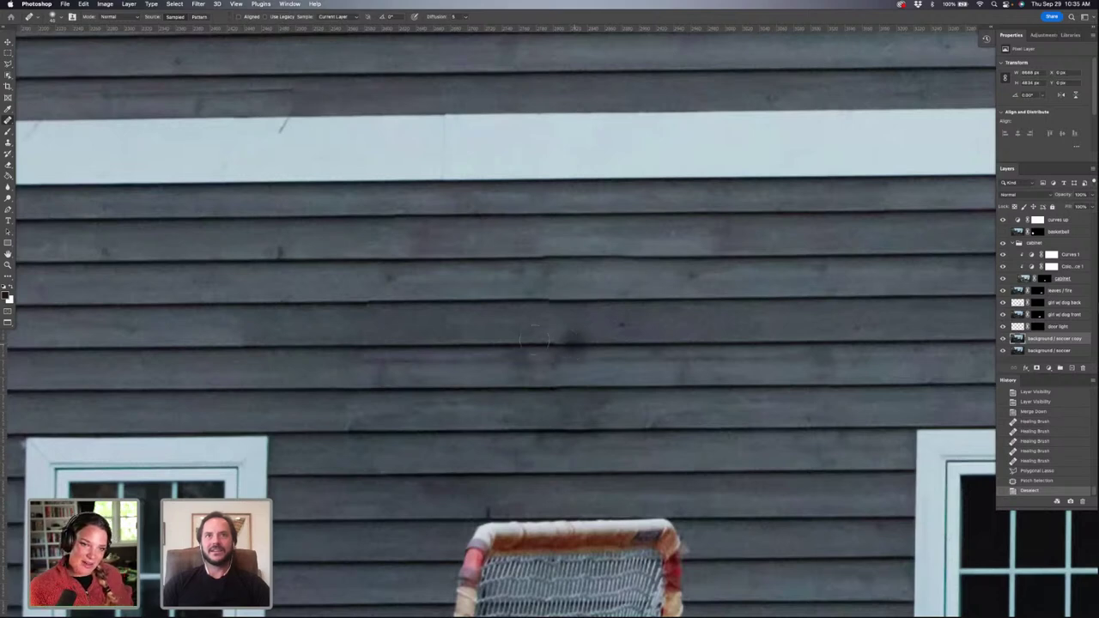
left_click(575, 340)
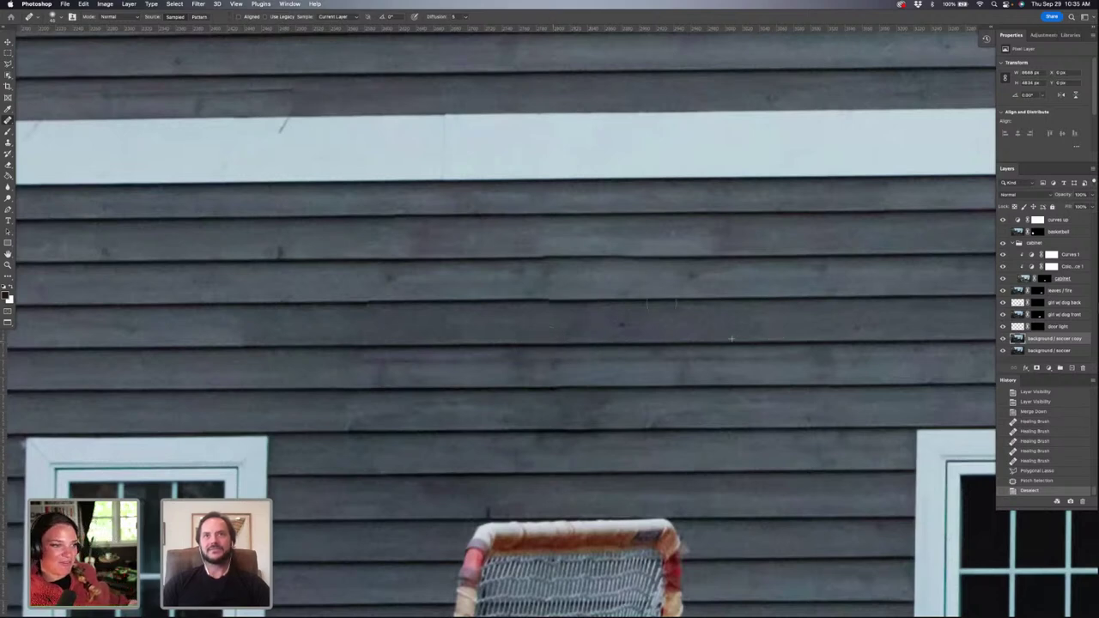
left_click(731, 339)
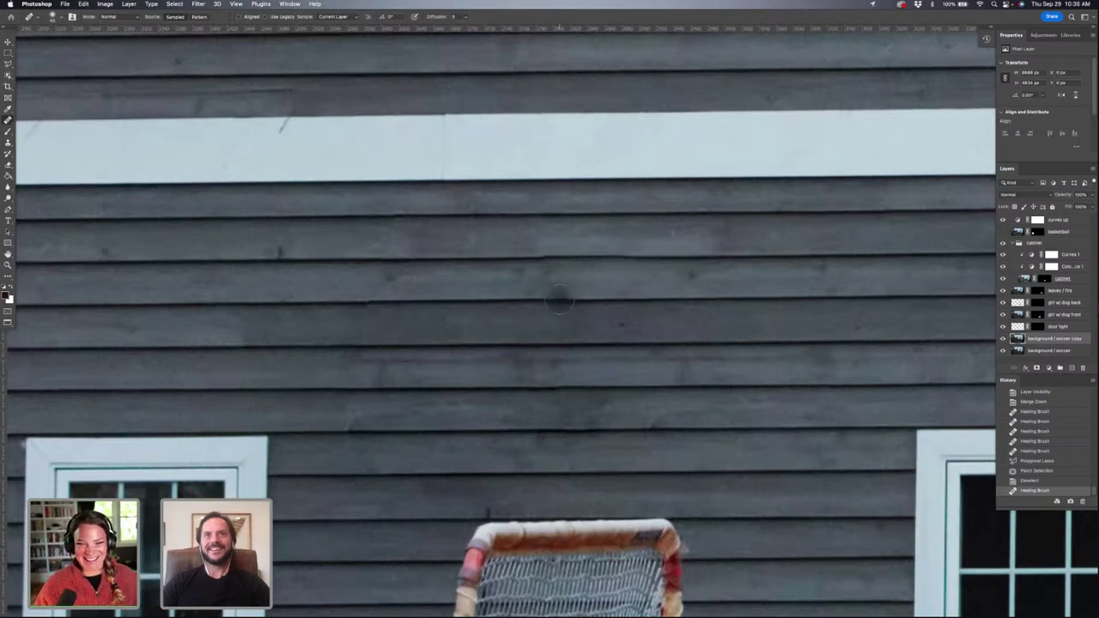
left_click(772, 299)
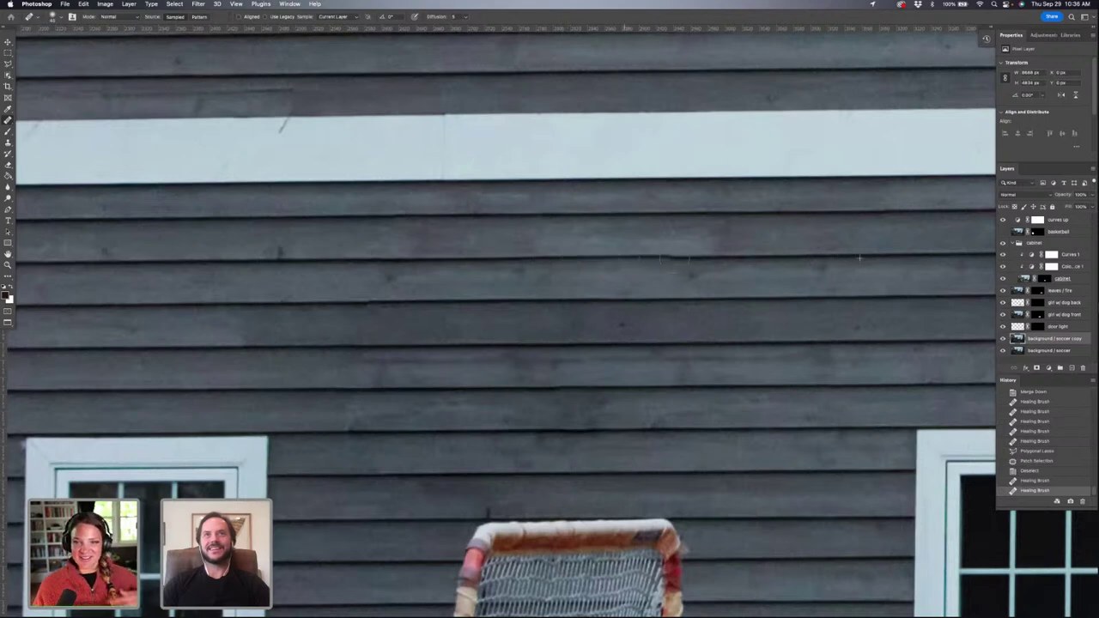
left_click(639, 258)
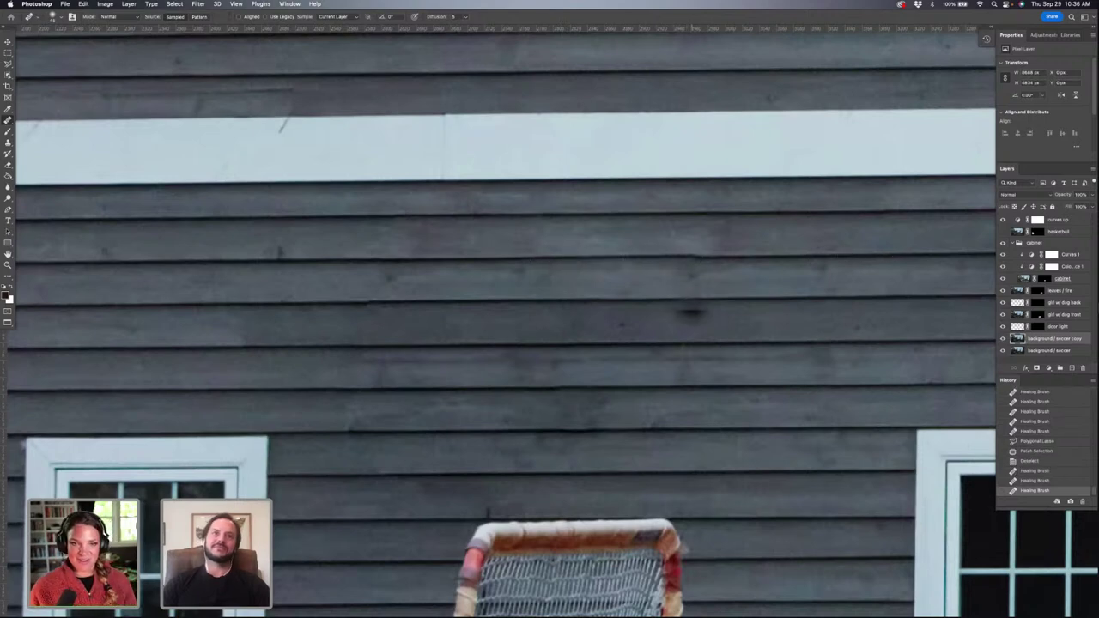
left_click(692, 314)
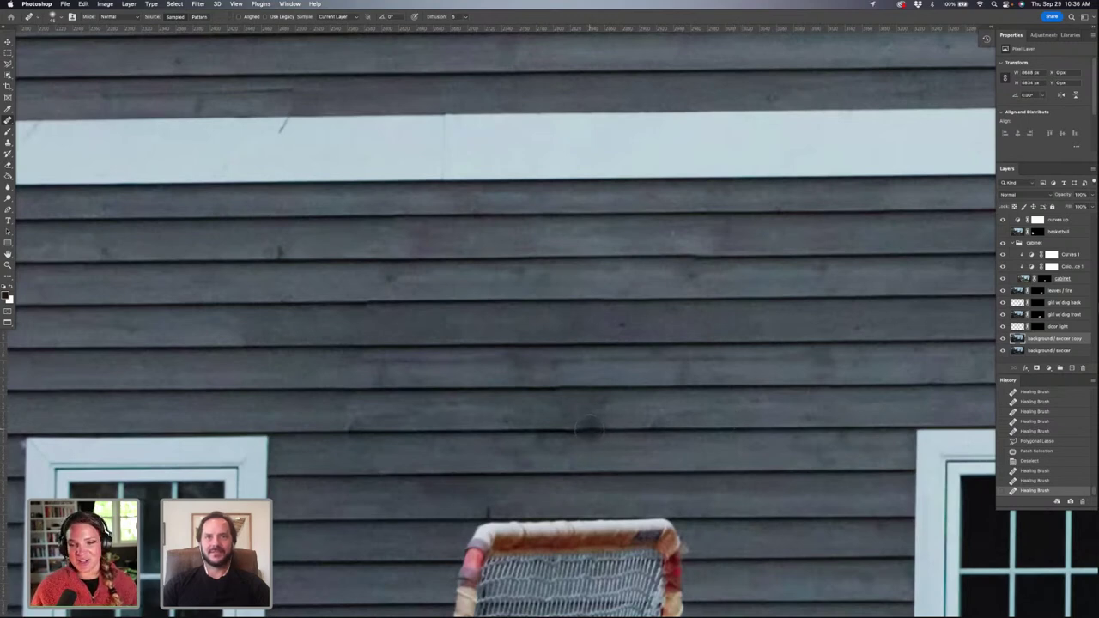
Step: Heal the dark spots and misaligned board lines in the siding just above the goal with the Healing Brush
mouse_move(574, 427)
left_mouse_down()
mouse_move(507, 428)
mouse_move(570, 425)
left_mouse_up()
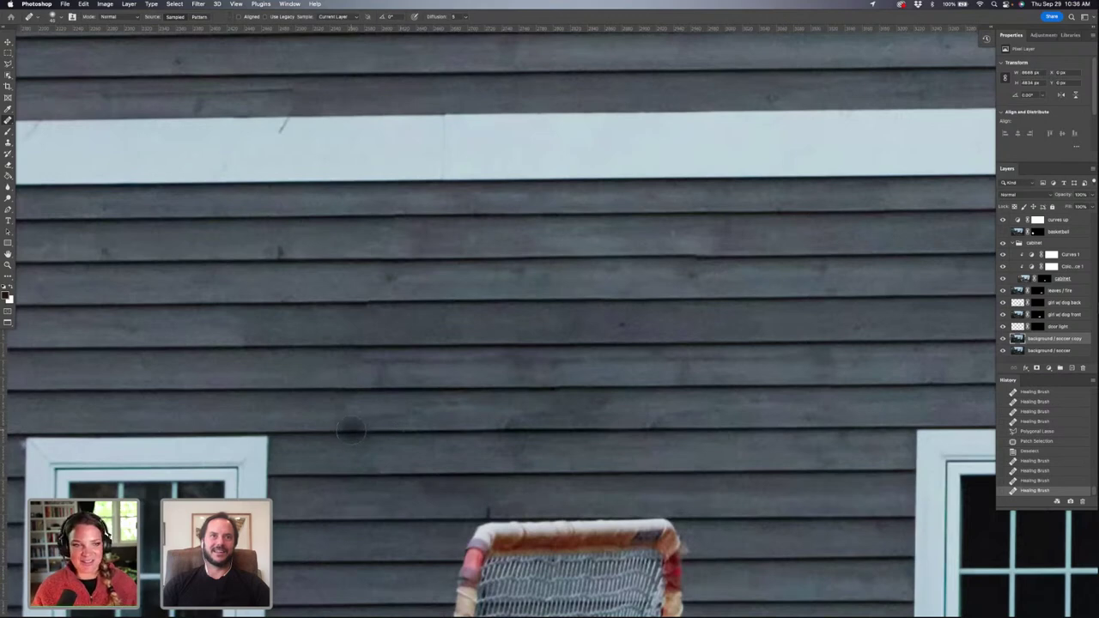
left_click(448, 434)
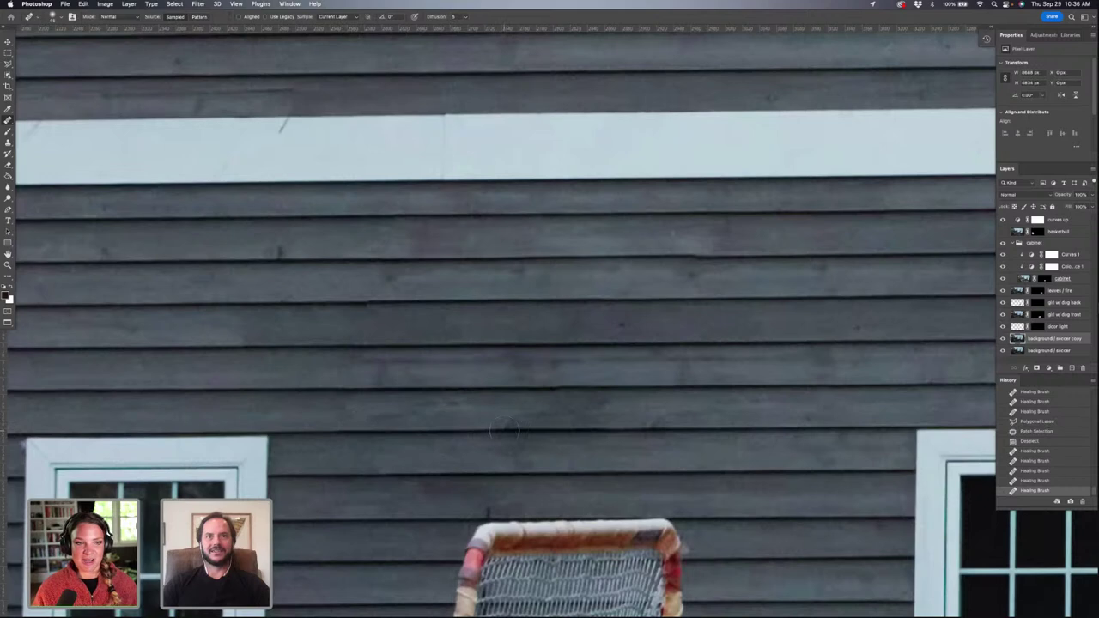
left_click_drag(505, 429, 500, 429)
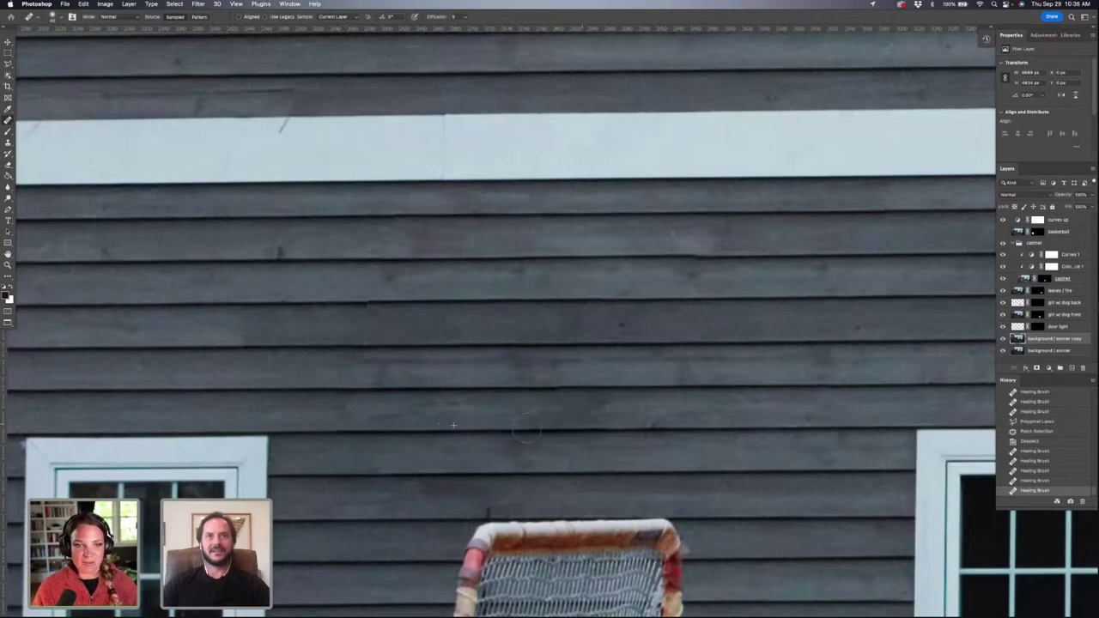
left_click(768, 369)
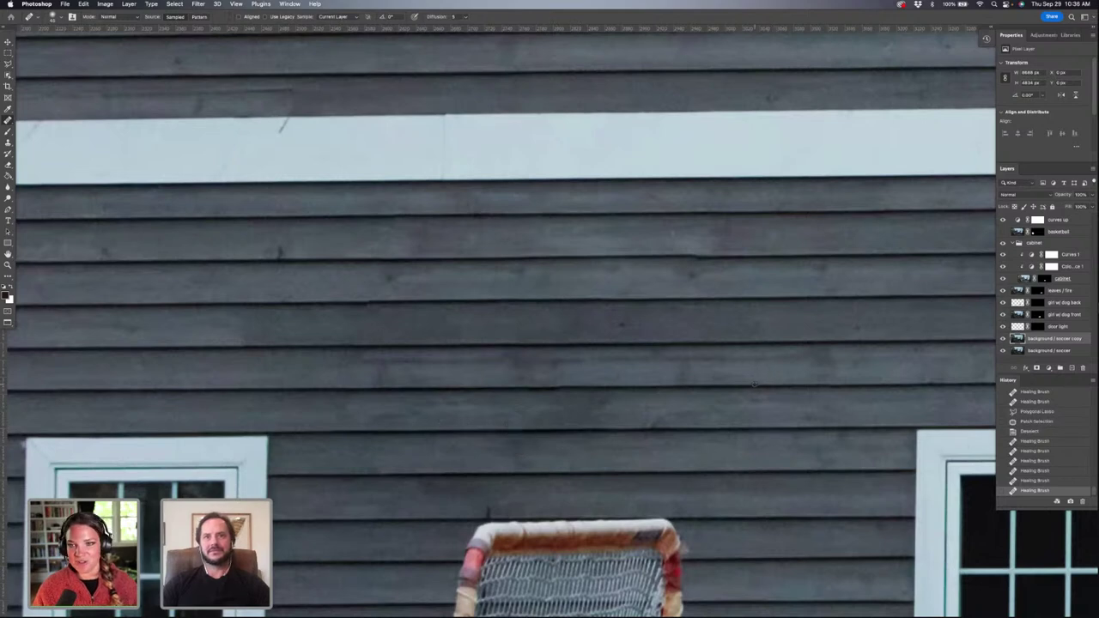
left_click_drag(588, 375, 532, 387)
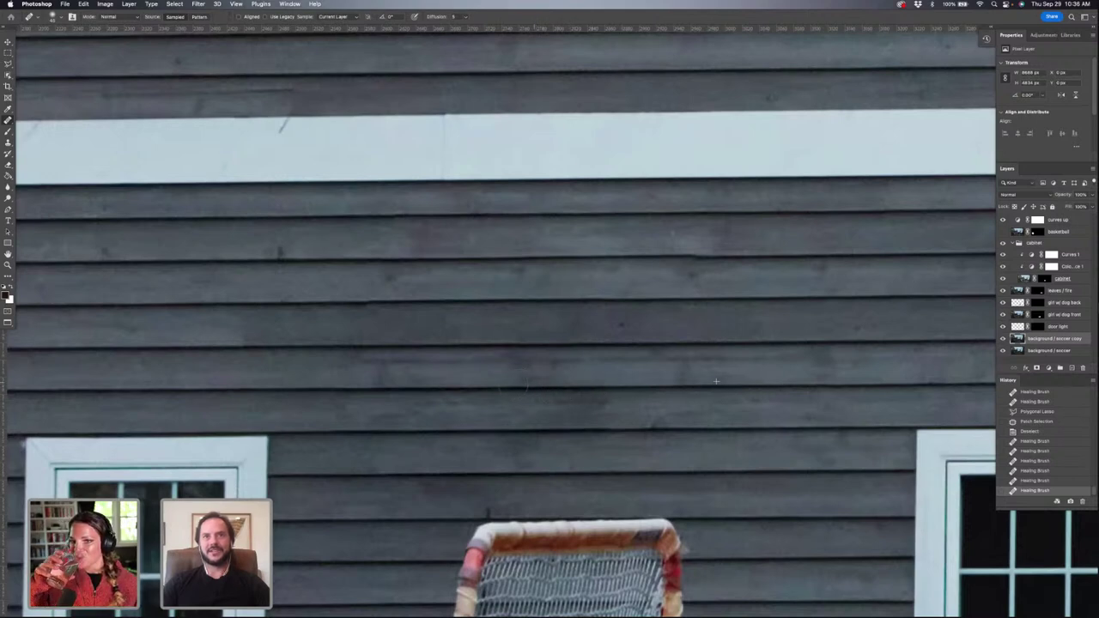
left_click(672, 345)
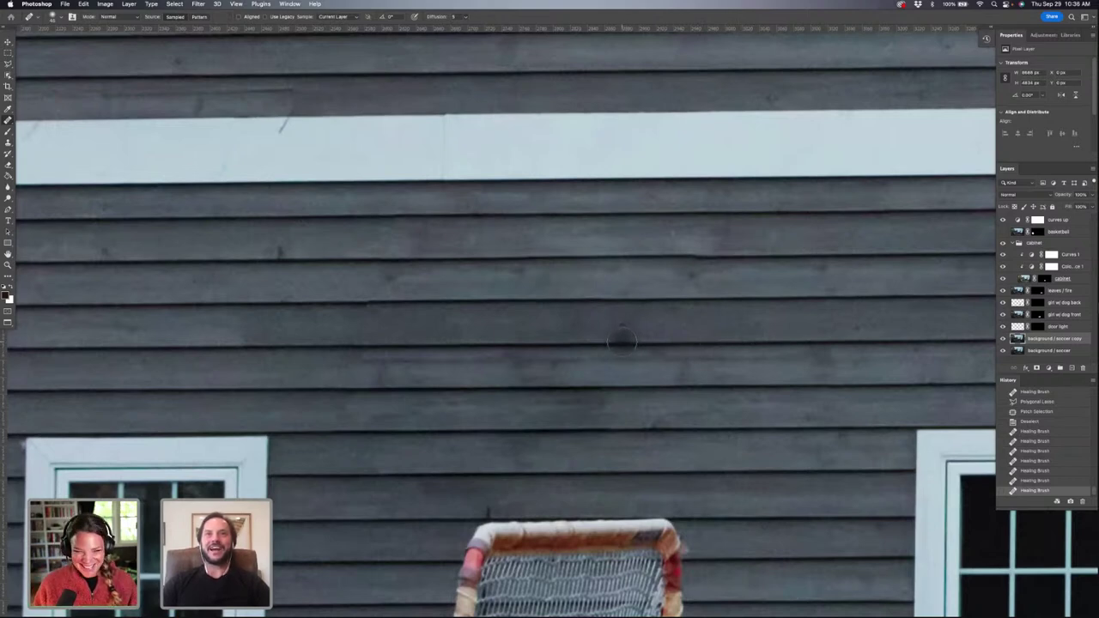
left_click(622, 342)
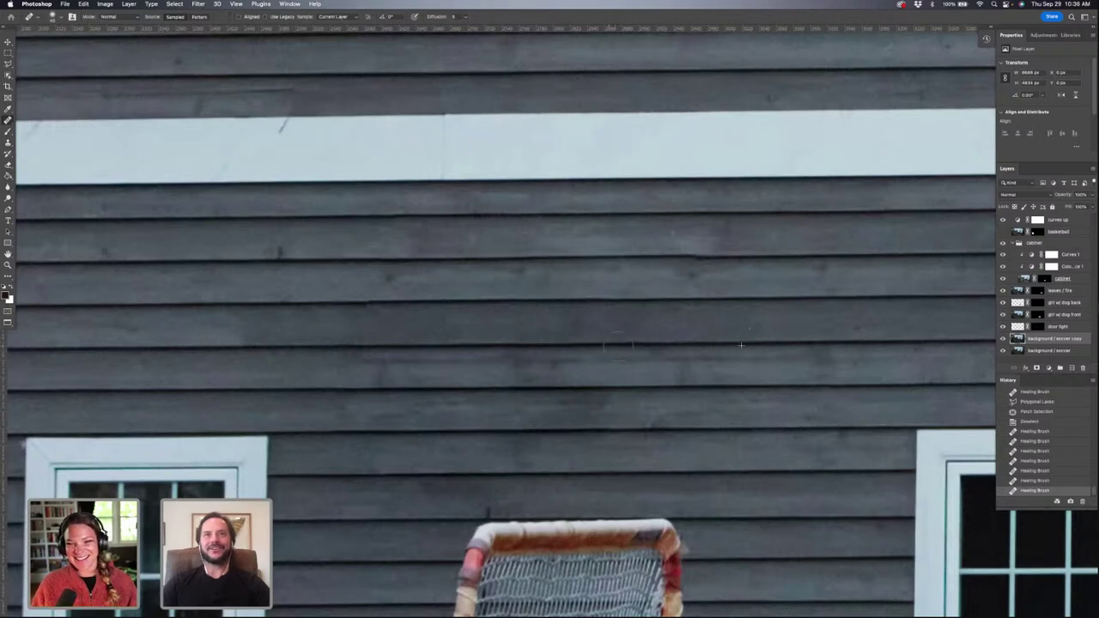
left_click(661, 346)
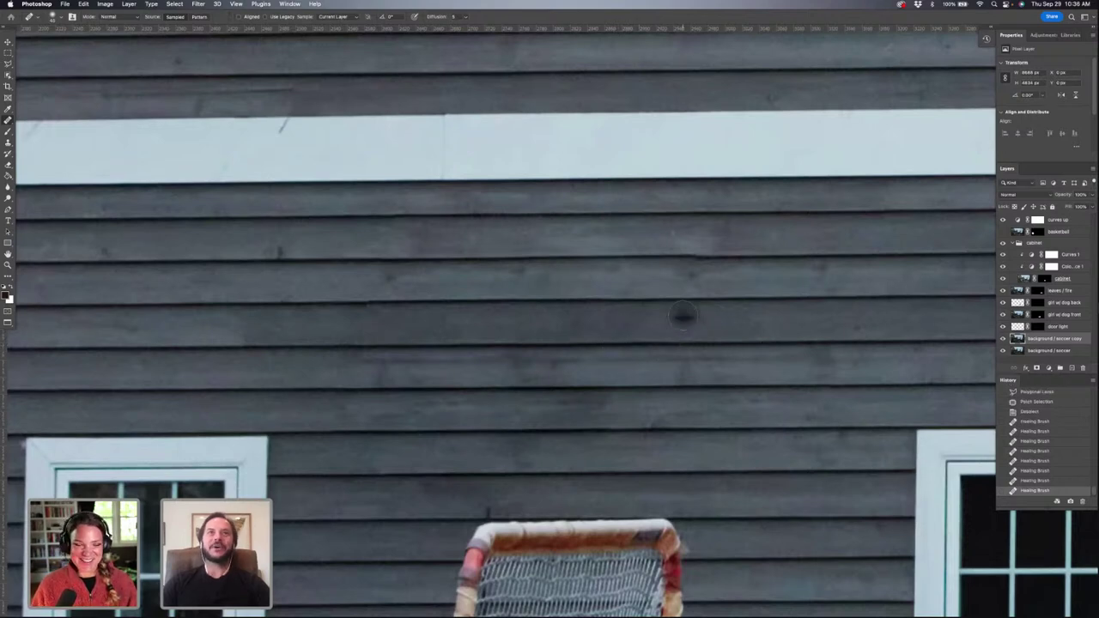
Step: Heal the small dark mark beside the goal's upper-left corner and the blemish on the board above its right side
scroll(522, 339, "down", 3)
scroll(522, 339, "left", 1)
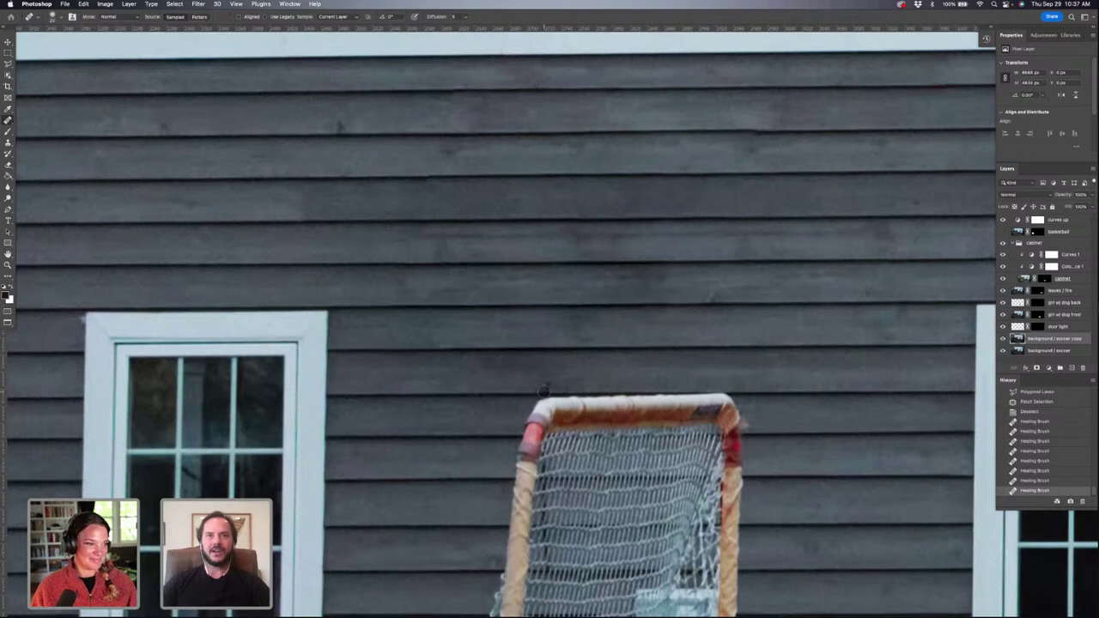
left_click(469, 387)
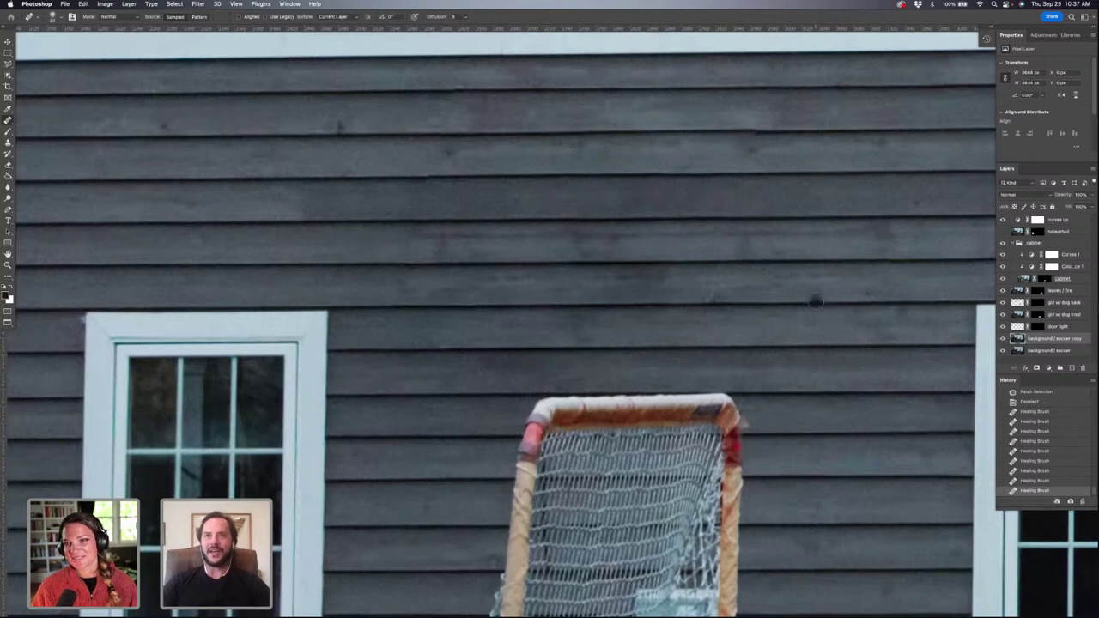
left_click(717, 302)
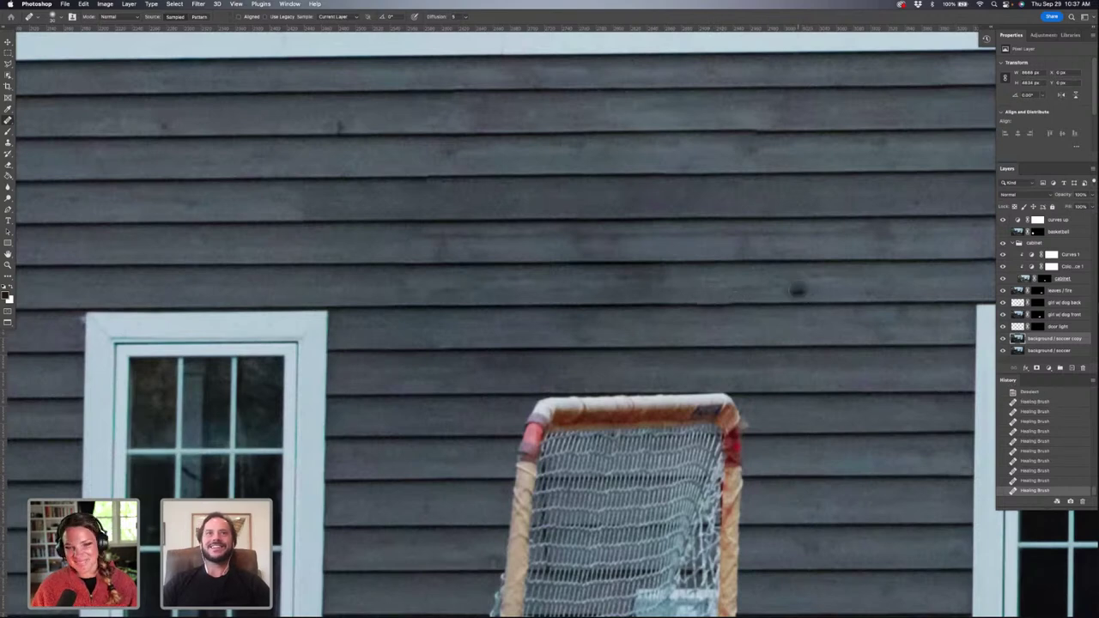
Step: Examine the retouched siding between the windows up close, from farther out and within the whole composite
scroll(798, 291, "up", 2)
scroll(798, 291, "right", 3)
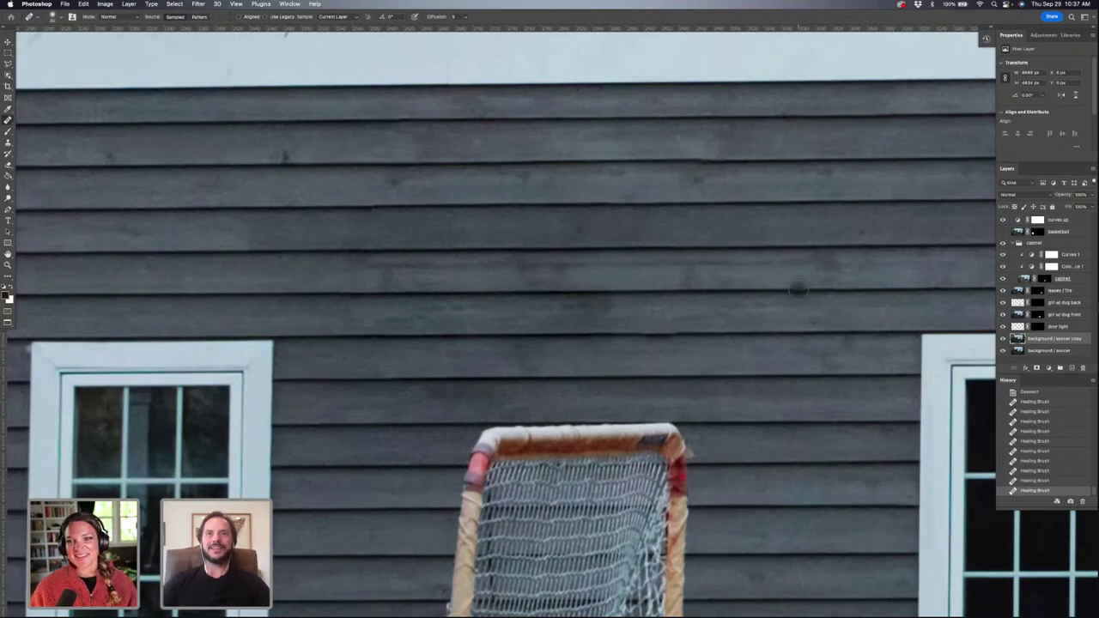
scroll(798, 291, "right", 6)
scroll(797, 291, "down", 1)
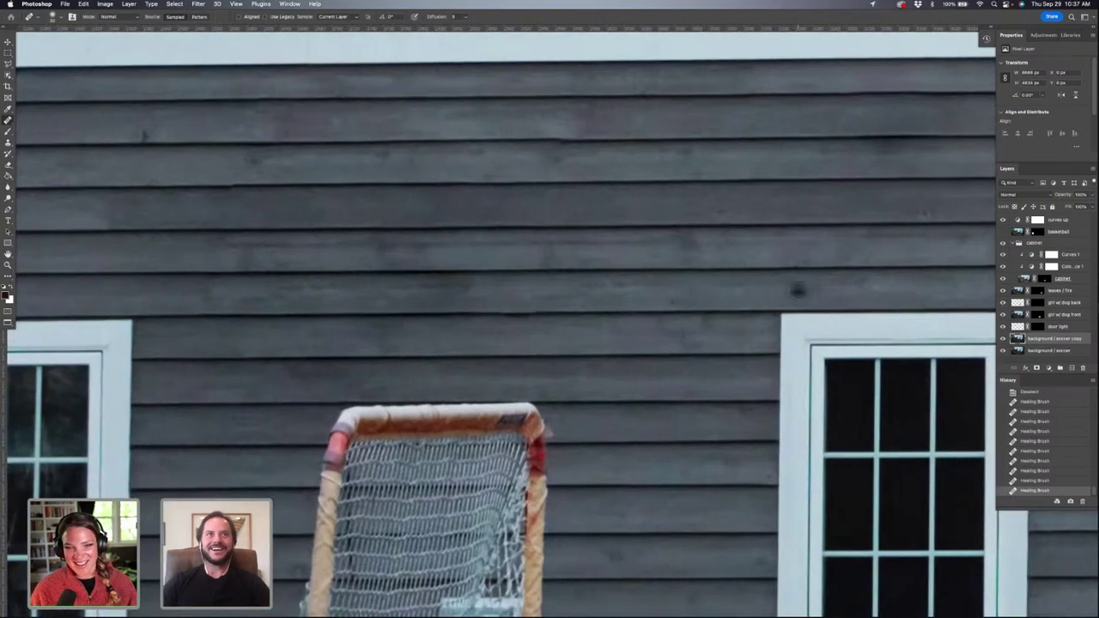
key("super+minus")
key("super+minus")
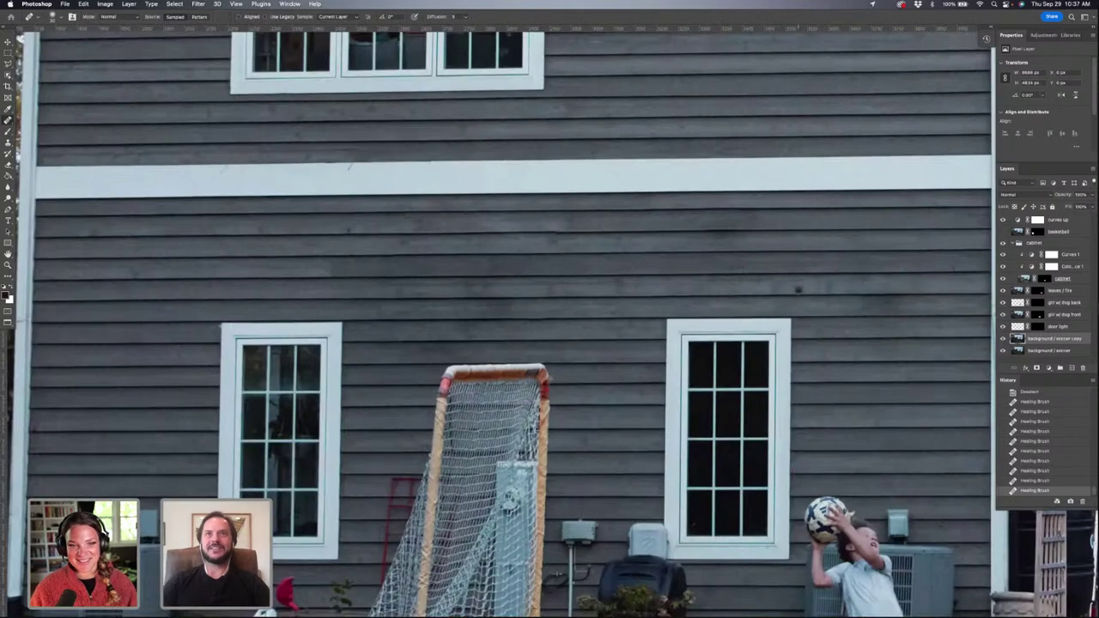
scroll(797, 291, "right", 3)
scroll(798, 291, "down", 1)
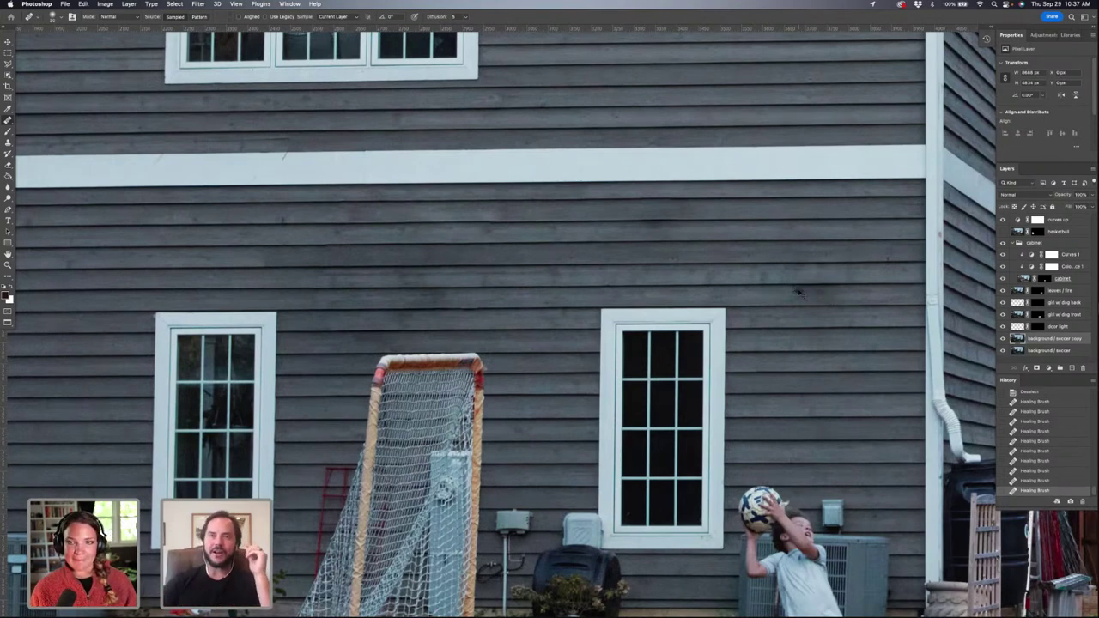
key("super+0")
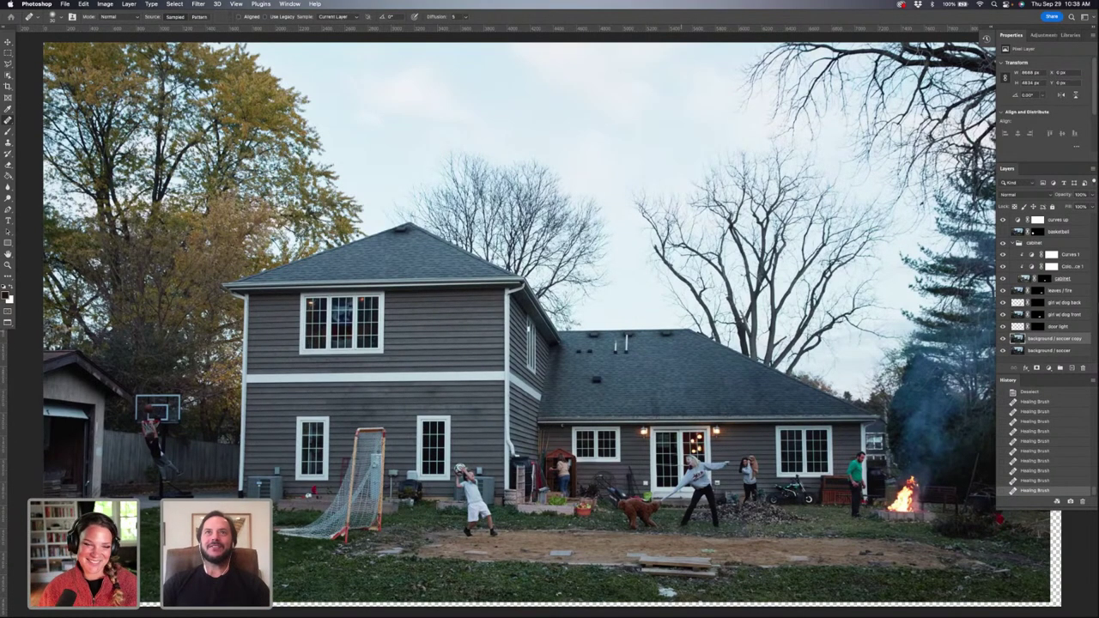
Step: Examine the two-story wall, the roof and the back-door area up close, and return to the full composite
scroll(549, 326, "up", 2)
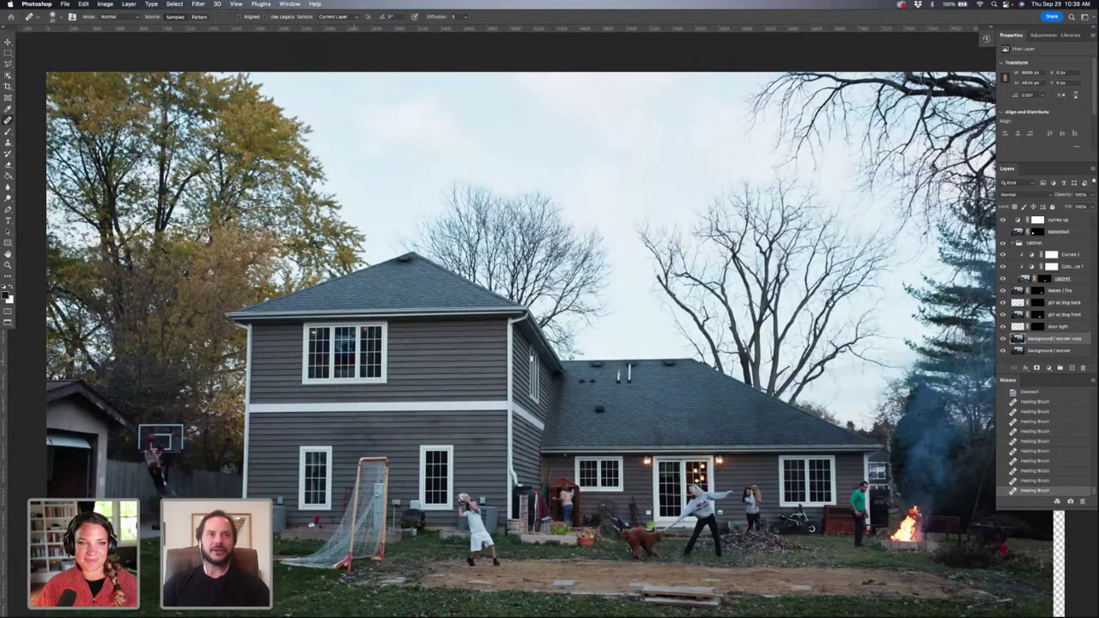
scroll(545, 331, "up", 5)
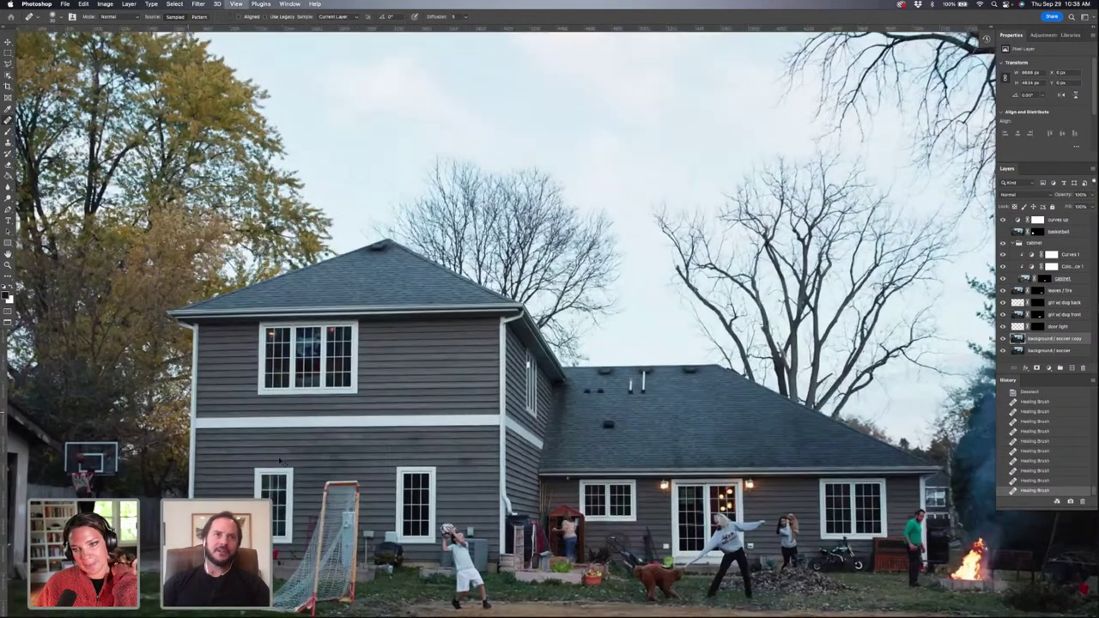
scroll(601, 309, "down", 5)
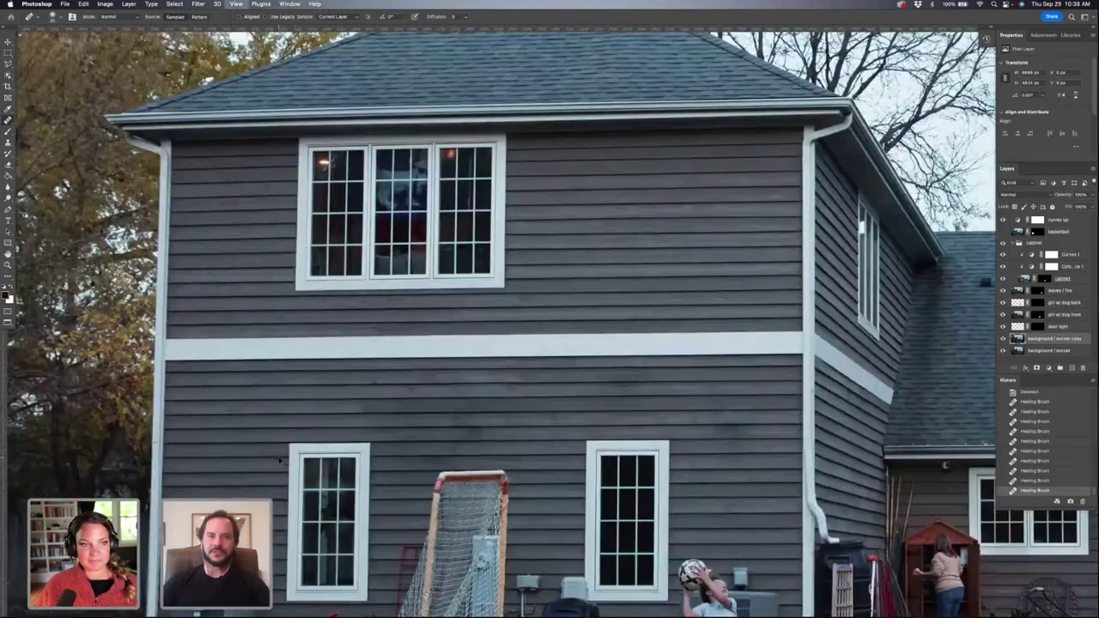
scroll(615, 301, "up", 6)
key("super+minus")
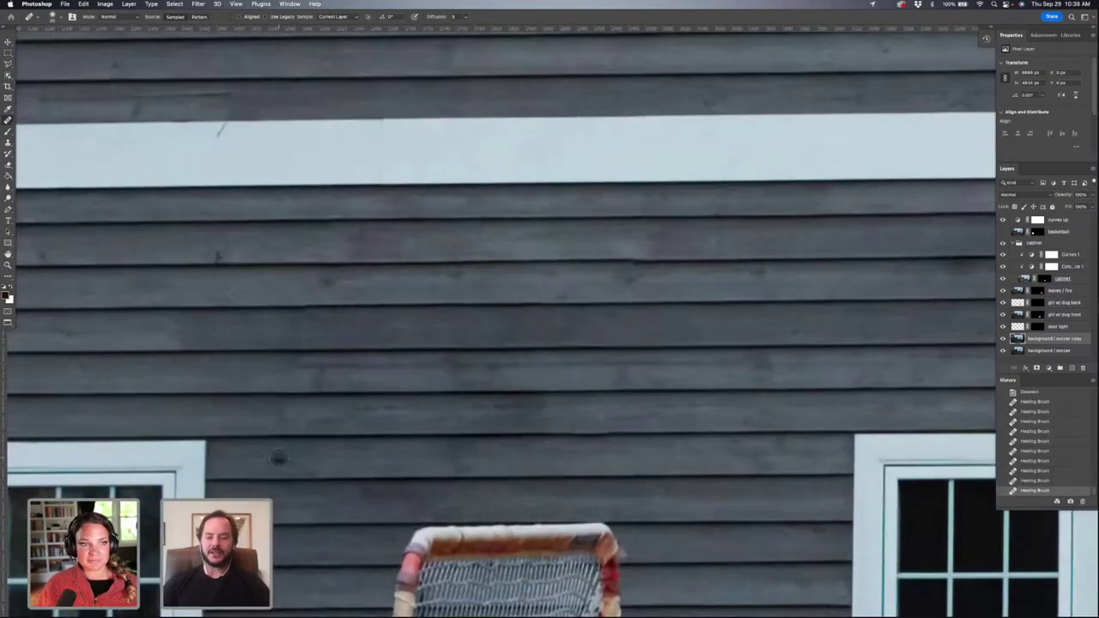
key("super+minus")
key("super+minus")
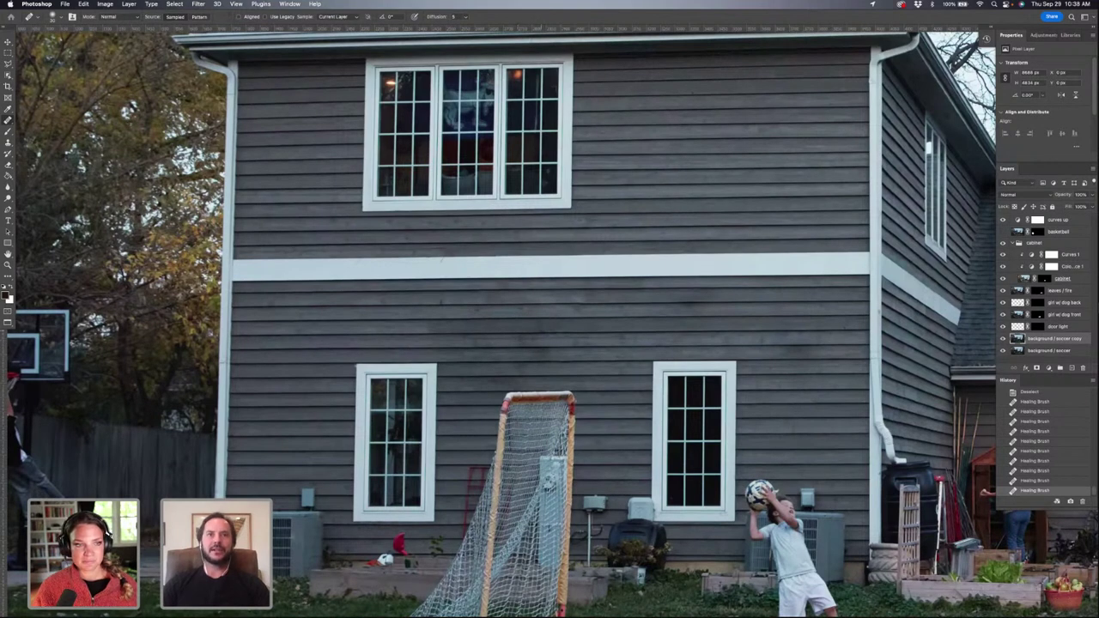
scroll(611, 307, "right", 10)
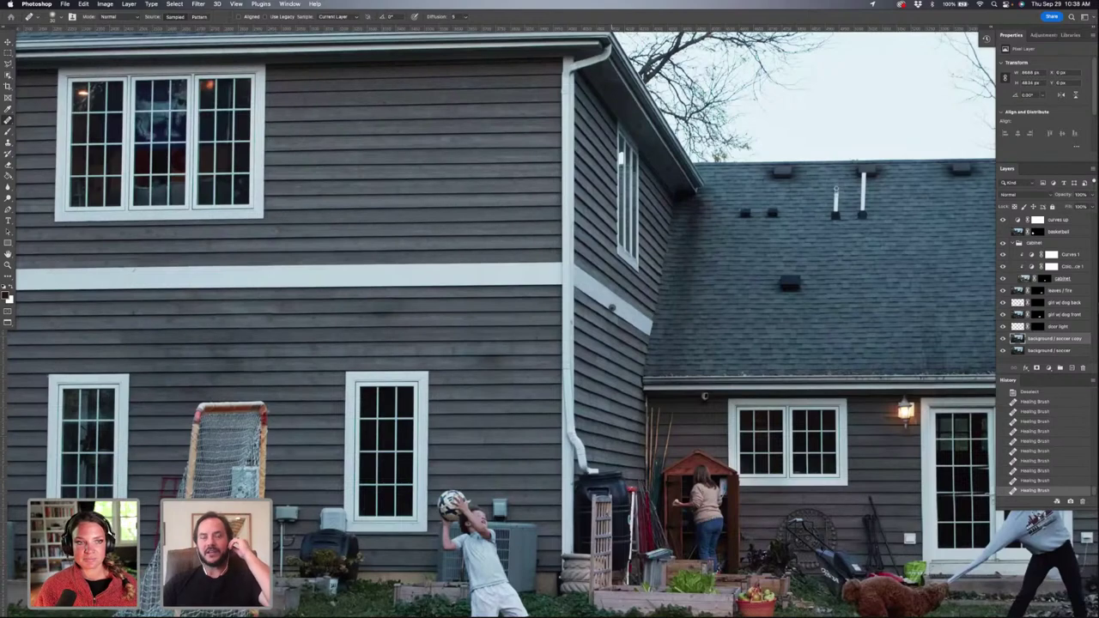
scroll(549, 321, "right", 5)
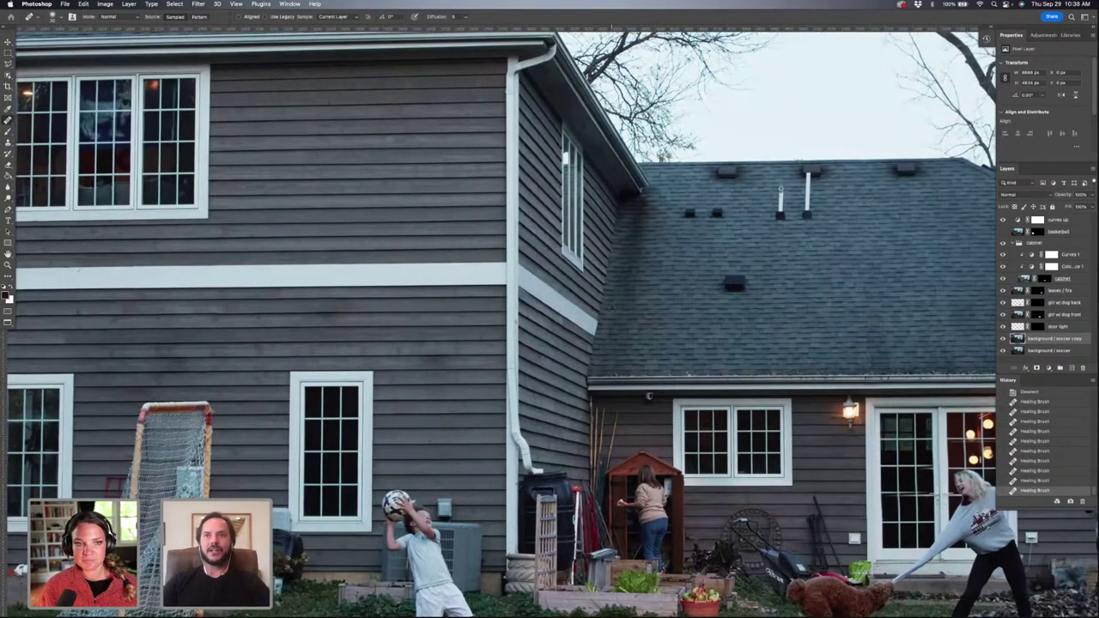
scroll(549, 321, "right", 3)
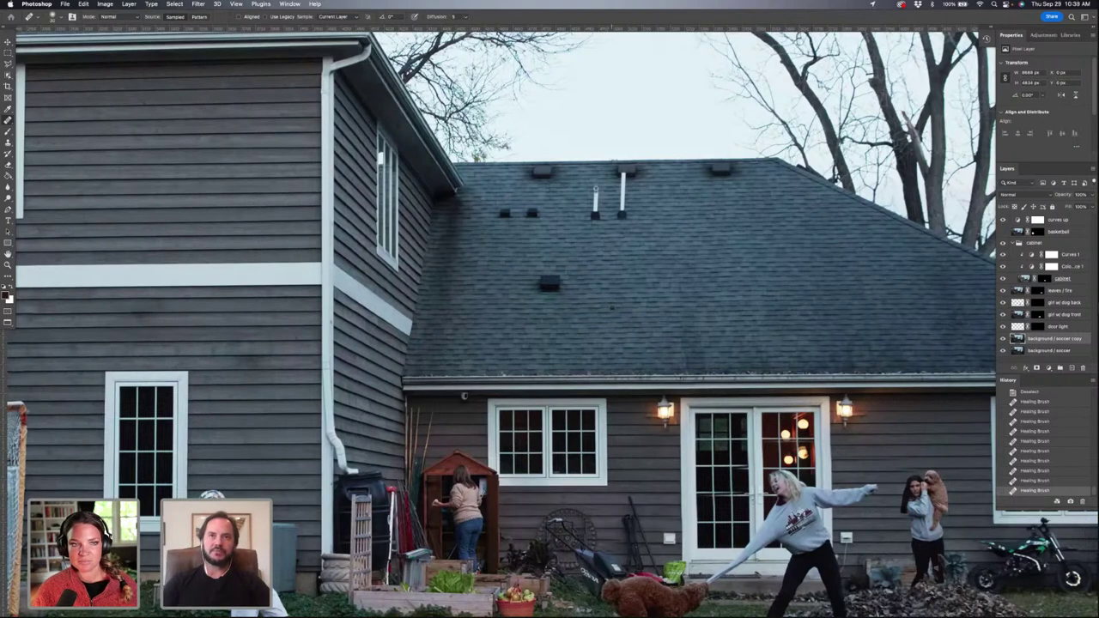
key("super+0")
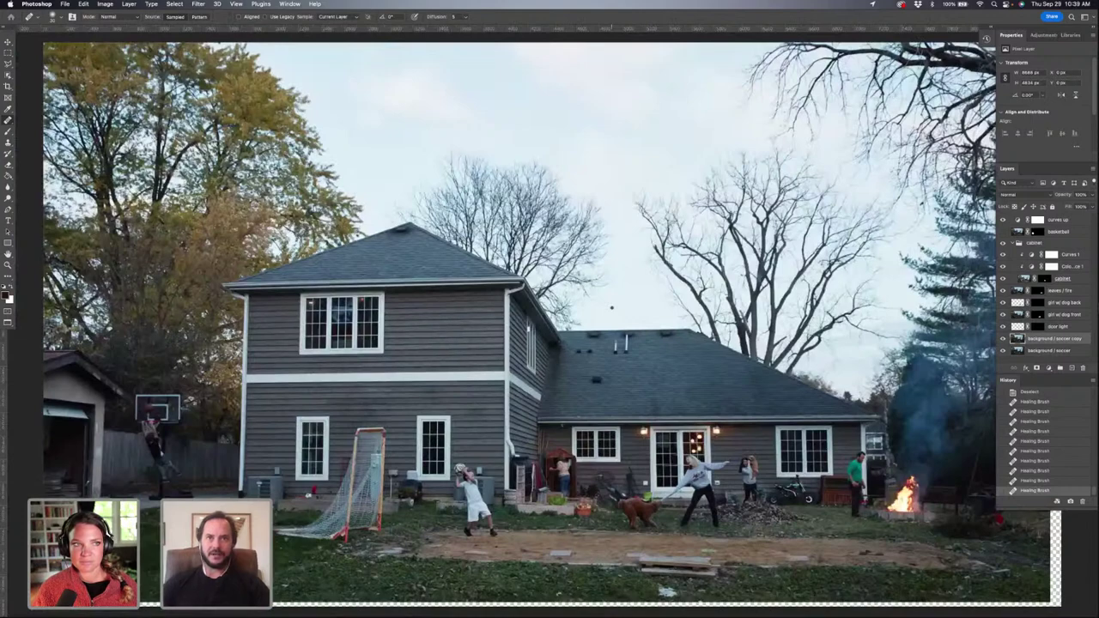
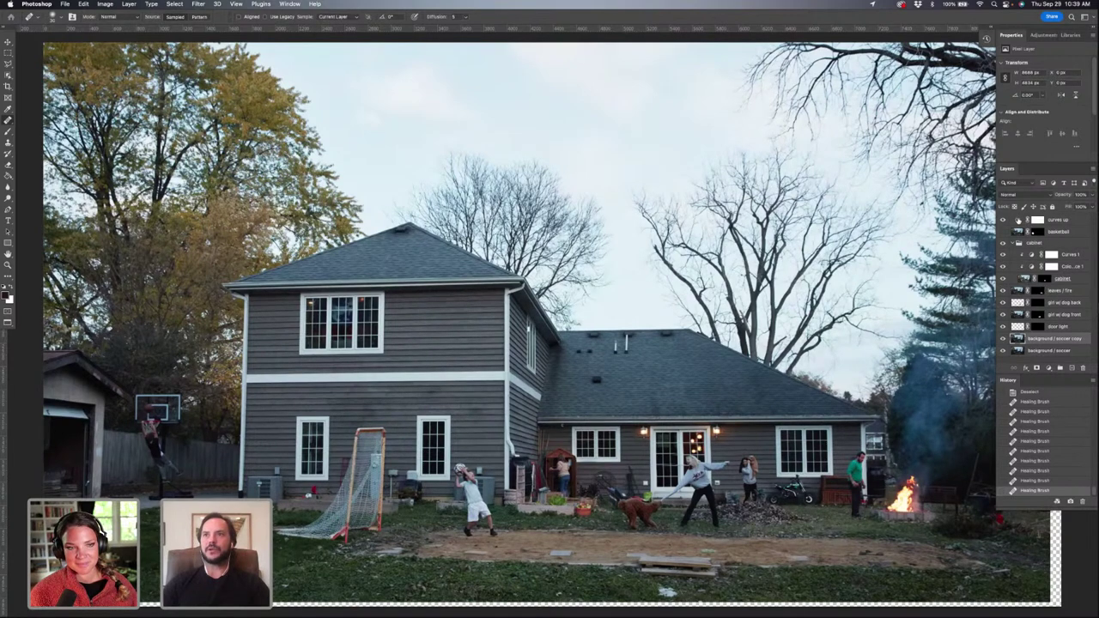
Step: Compare the composite with and without the curves up adjustment layer, leaving the layer hidden
left_click(1002, 220)
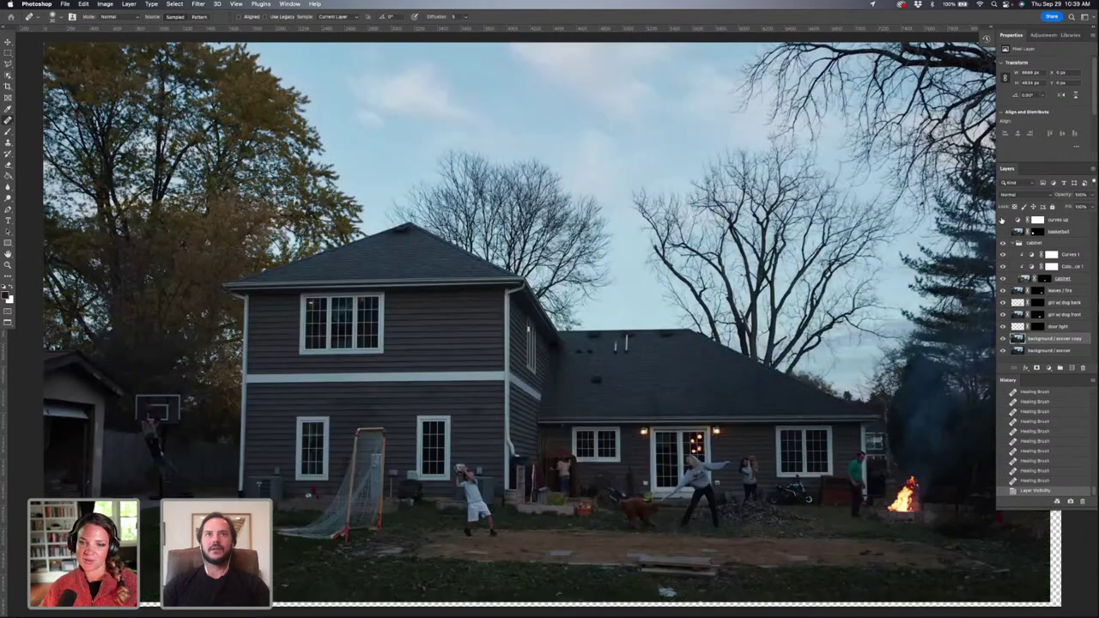
left_click(1001, 220)
left_click(1001, 220)
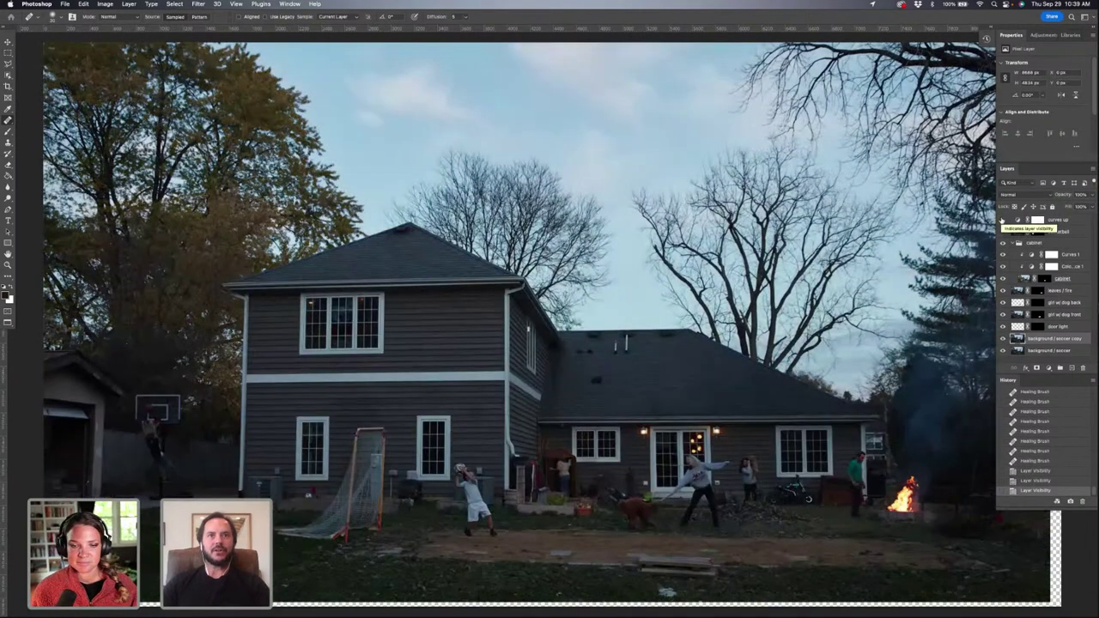
Step: Compare the composite with and without the curves up adjustment layer, leaving the layer visible
left_click(1002, 220)
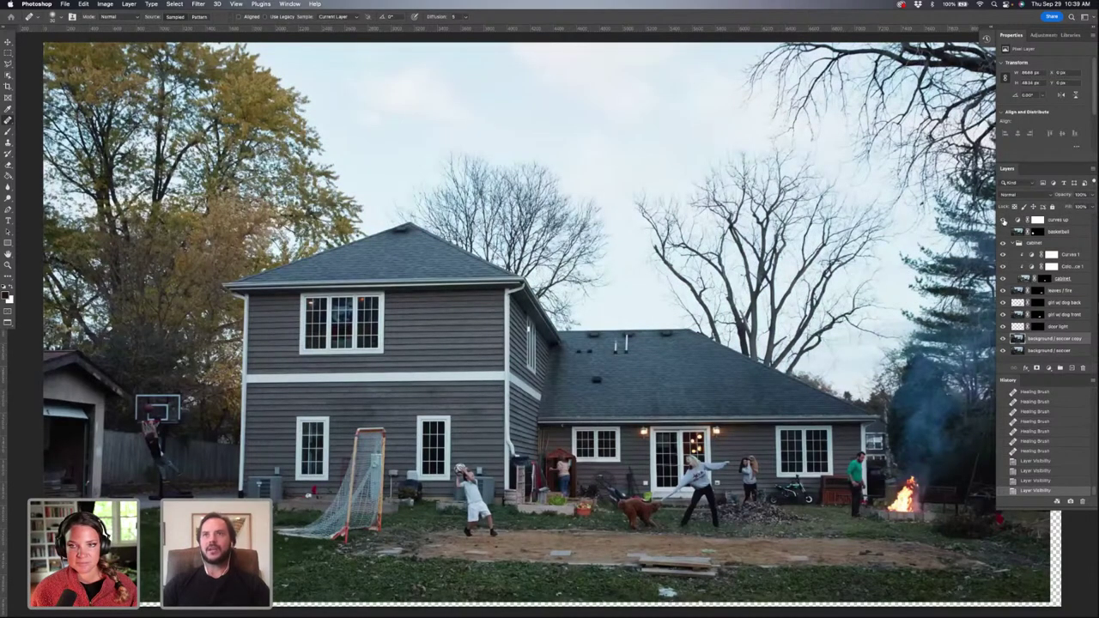
left_click(1003, 220)
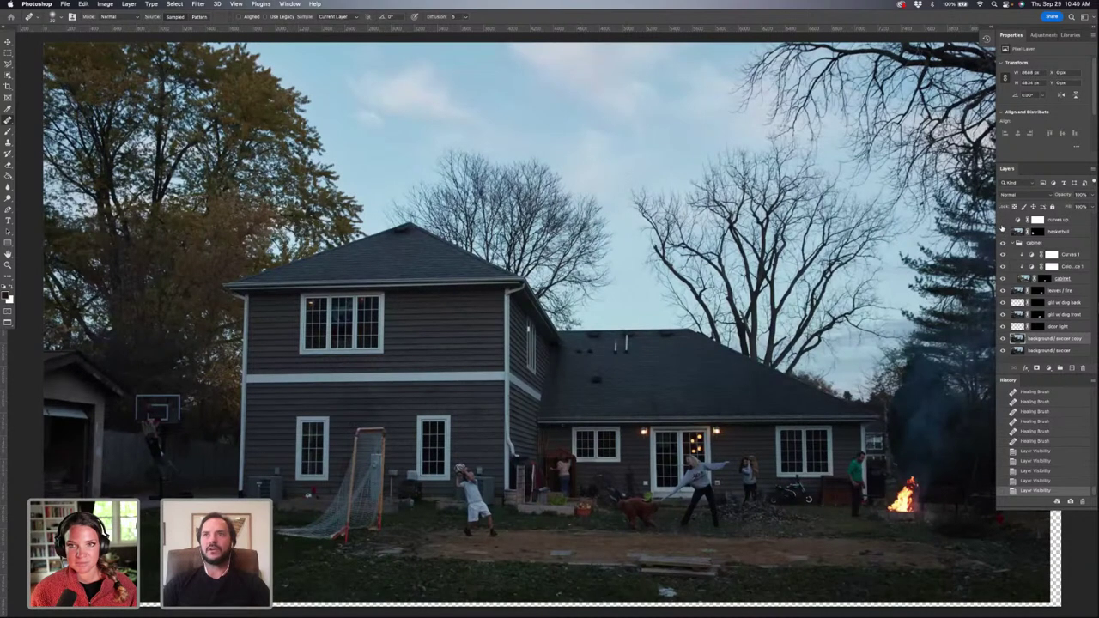
left_click(1003, 220)
Step: Mask the curves up brightening out of the sky using a large black brush at 100% opacity
left_click(1036, 220)
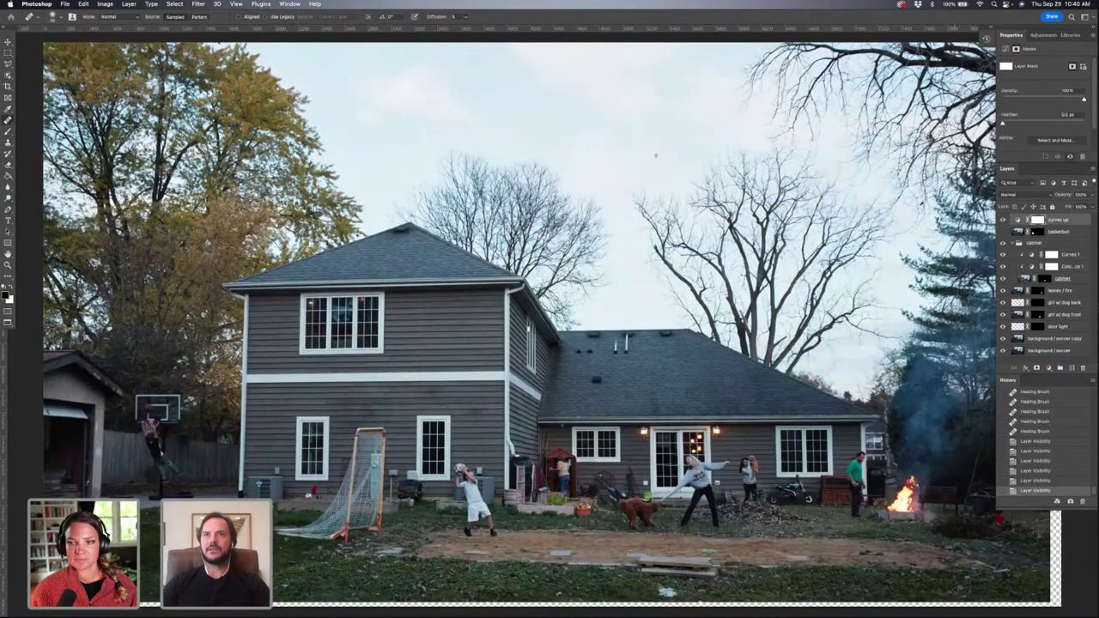
key("b")
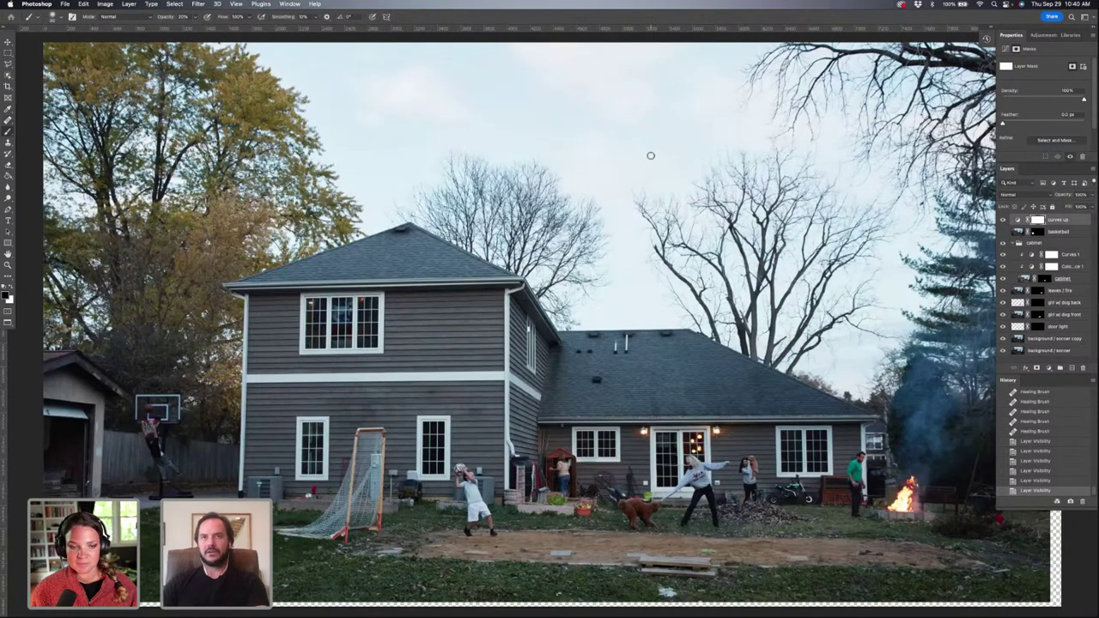
key("bracketright")
key("bracketright")
key("bracketright")
key("bracketright")
key("bracketright")
key("bracketright")
key("bracketright")
key("bracketright")
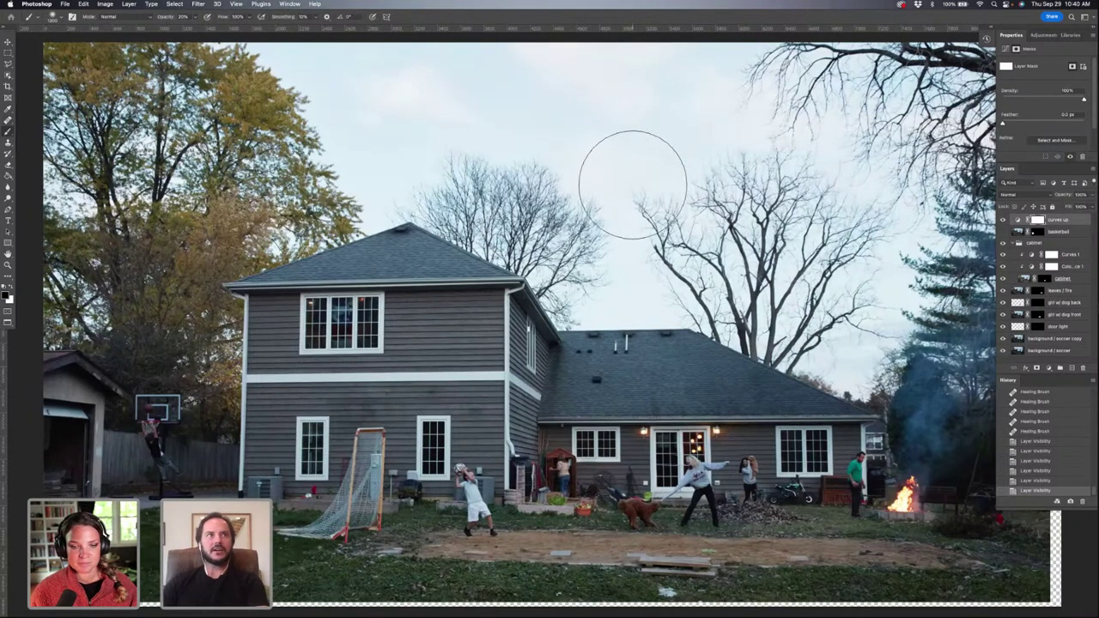
scroll(632, 184, "right", 5)
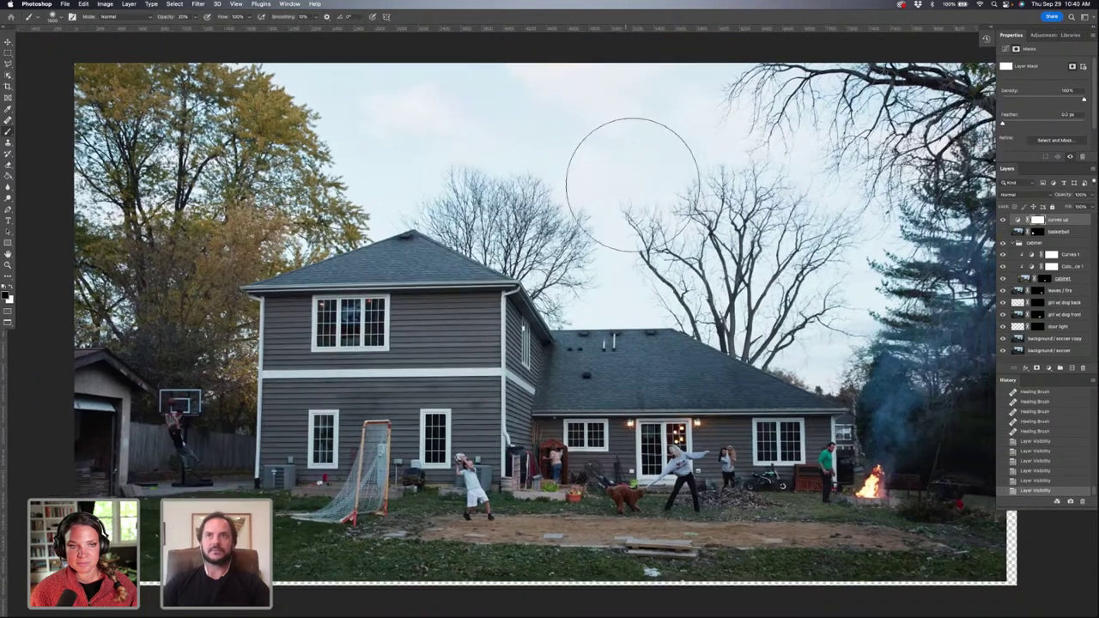
scroll(632, 184, "up", 1)
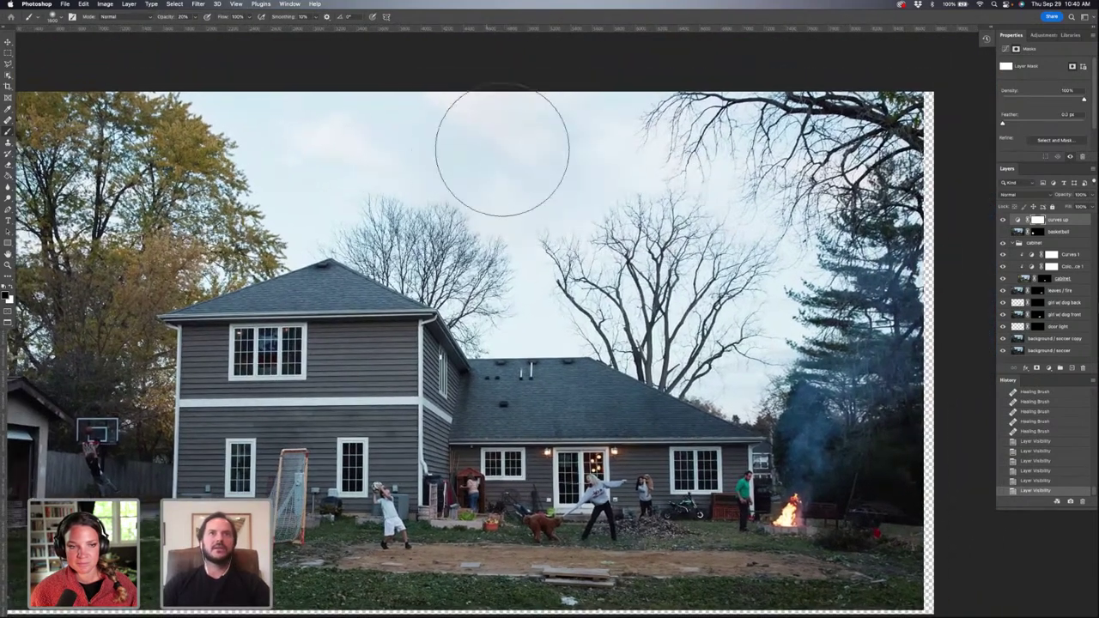
key("0")
left_click(364, 140)
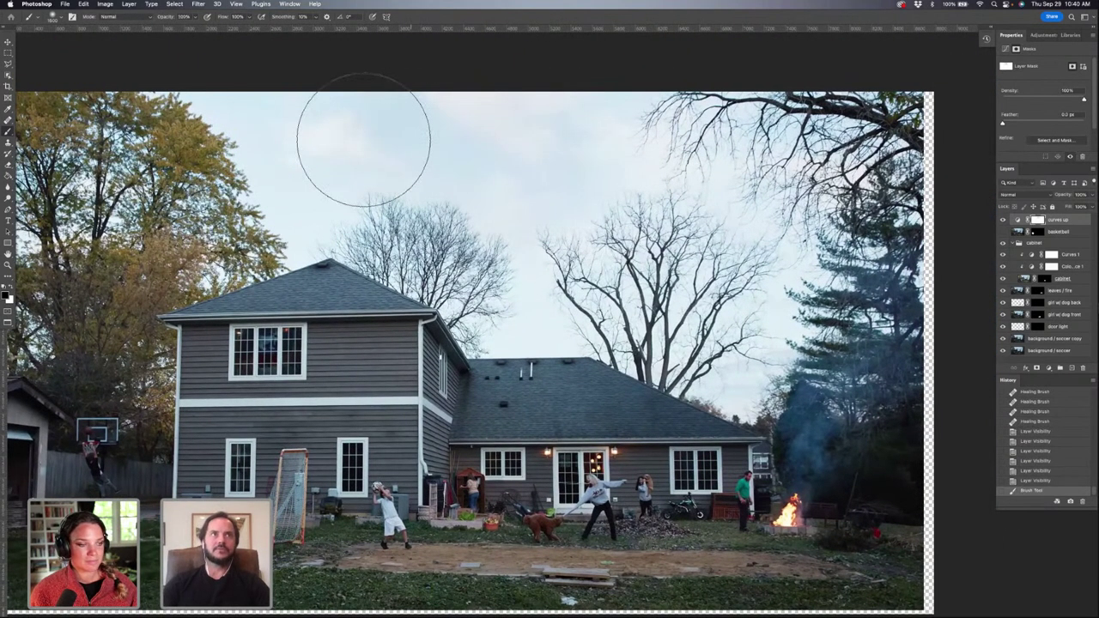
mouse_move(363, 140)
left_mouse_down()
mouse_move(340, 155)
mouse_move(257, 147)
mouse_move(399, 219)
mouse_move(535, 311)
mouse_move(621, 306)
mouse_move(715, 336)
mouse_move(733, 224)
mouse_move(652, 146)
mouse_move(730, 163)
mouse_move(824, 327)
mouse_move(863, 184)
mouse_move(662, 115)
mouse_move(430, 160)
mouse_move(490, 214)
mouse_move(500, 94)
mouse_move(331, 128)
mouse_move(295, 184)
mouse_move(215, 225)
mouse_move(202, 172)
mouse_move(214, 176)
left_mouse_up()
Step: Extend the curves up mask over the autumn treetops, the house's upper roof and the bare trees with broad black strokes
scroll(214, 176, "left", 5)
scroll(215, 176, "up", 1)
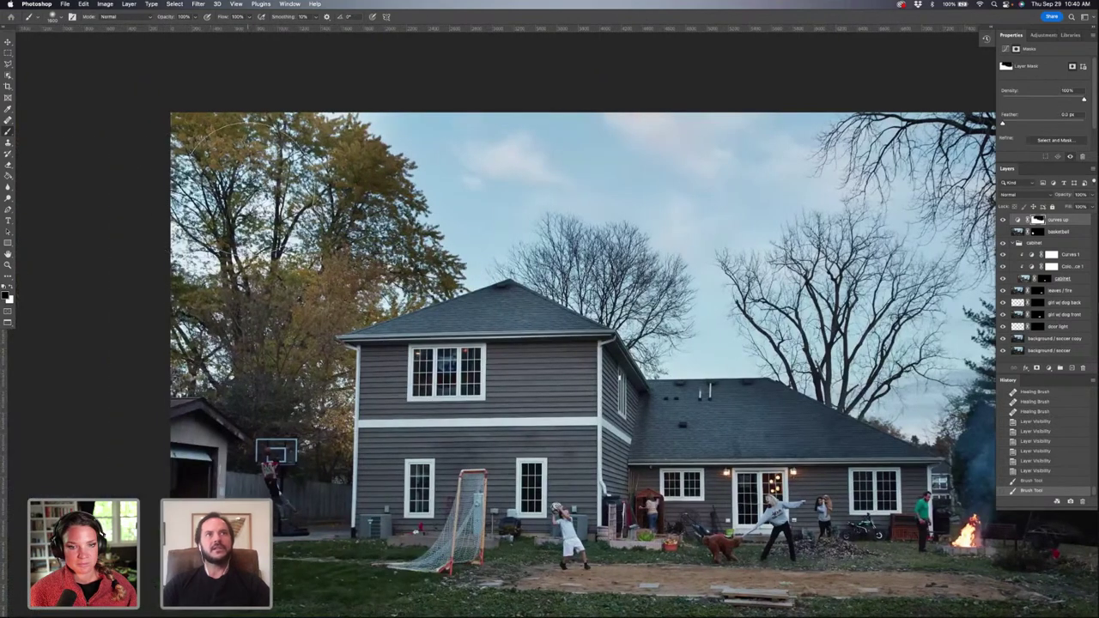
mouse_move(302, 176)
left_mouse_down()
mouse_move(334, 249)
mouse_move(497, 305)
mouse_move(538, 300)
mouse_move(592, 253)
left_mouse_up()
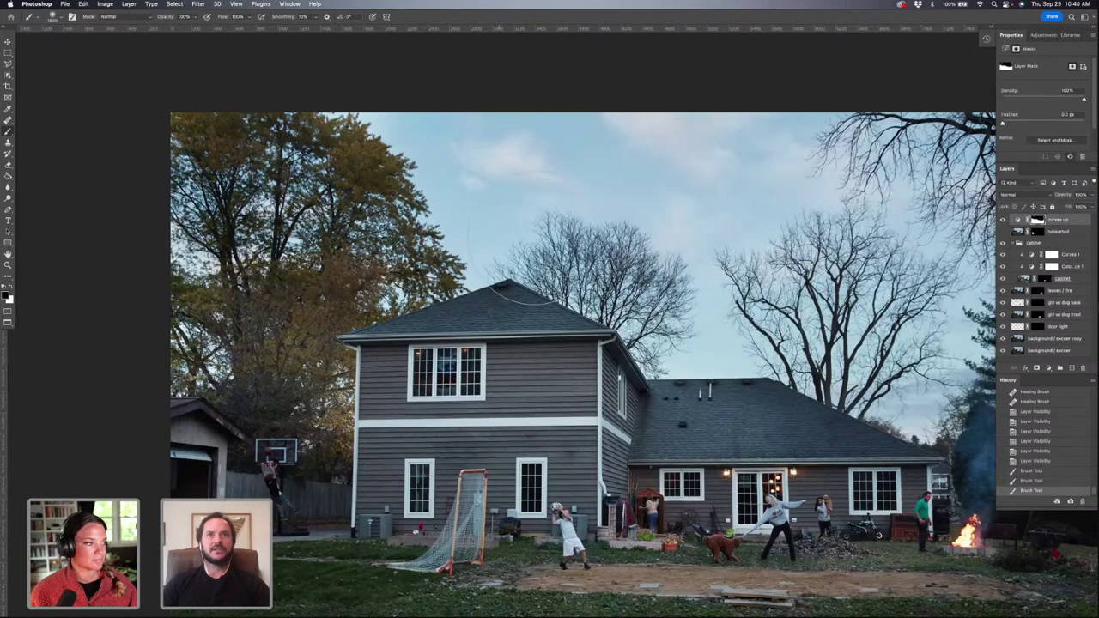
left_click_drag(862, 339, 802, 318)
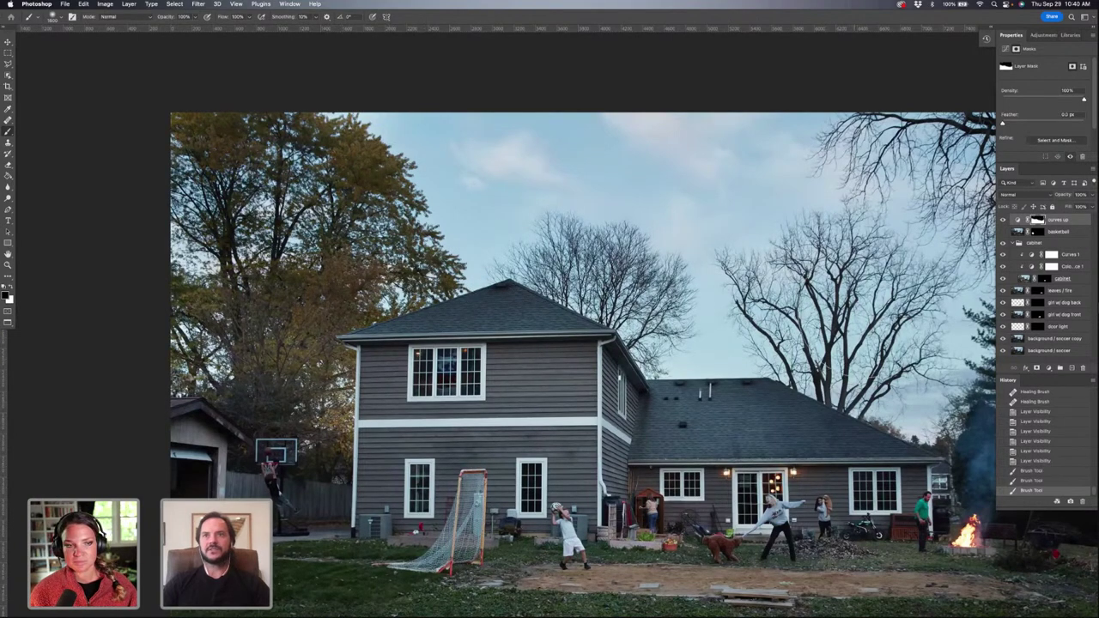
scroll(549, 365, "right", 4)
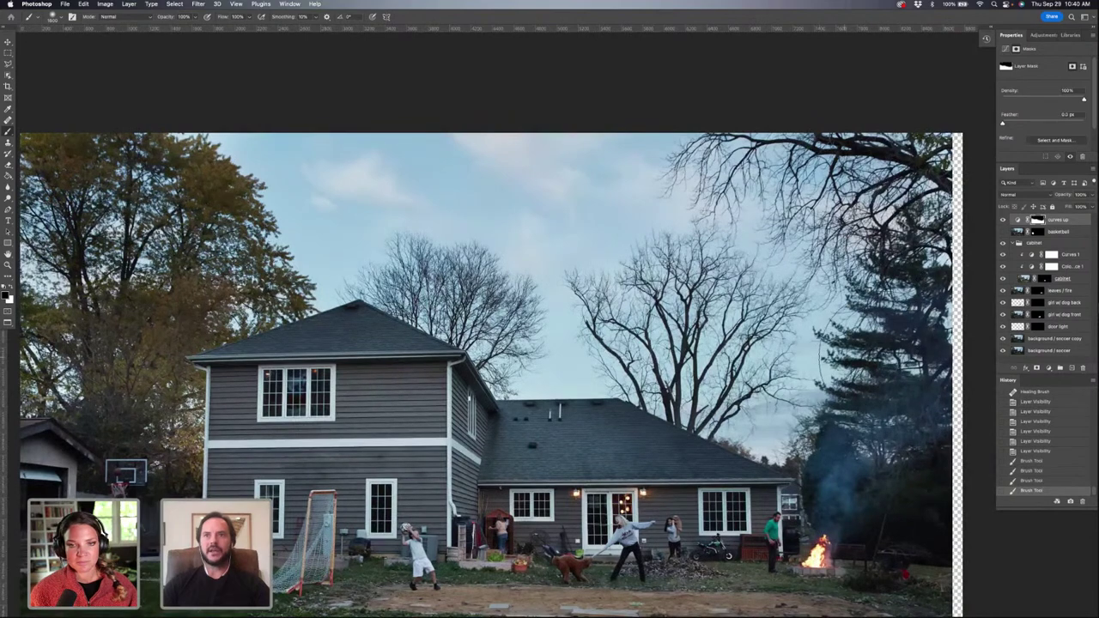
mouse_move(783, 309)
left_mouse_down()
mouse_move(613, 195)
mouse_move(300, 193)
left_mouse_up()
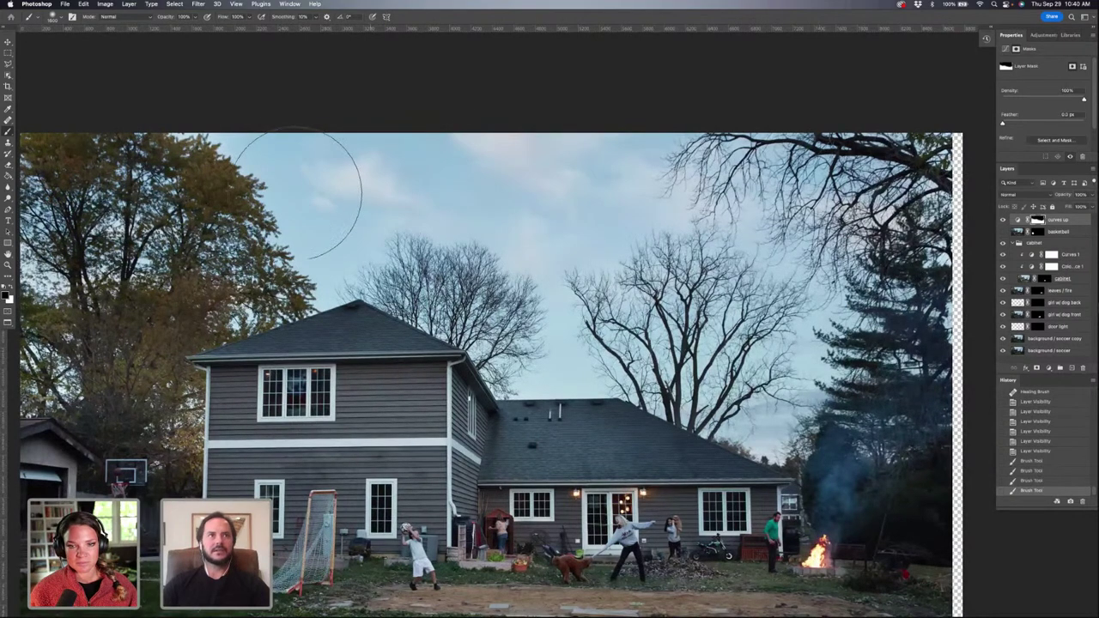
Step: Darken the lower edge of the lawn on the curves up mask with a larger black brush at 50% opacity
scroll(292, 193, "left", 3)
scroll(292, 193, "left", 4)
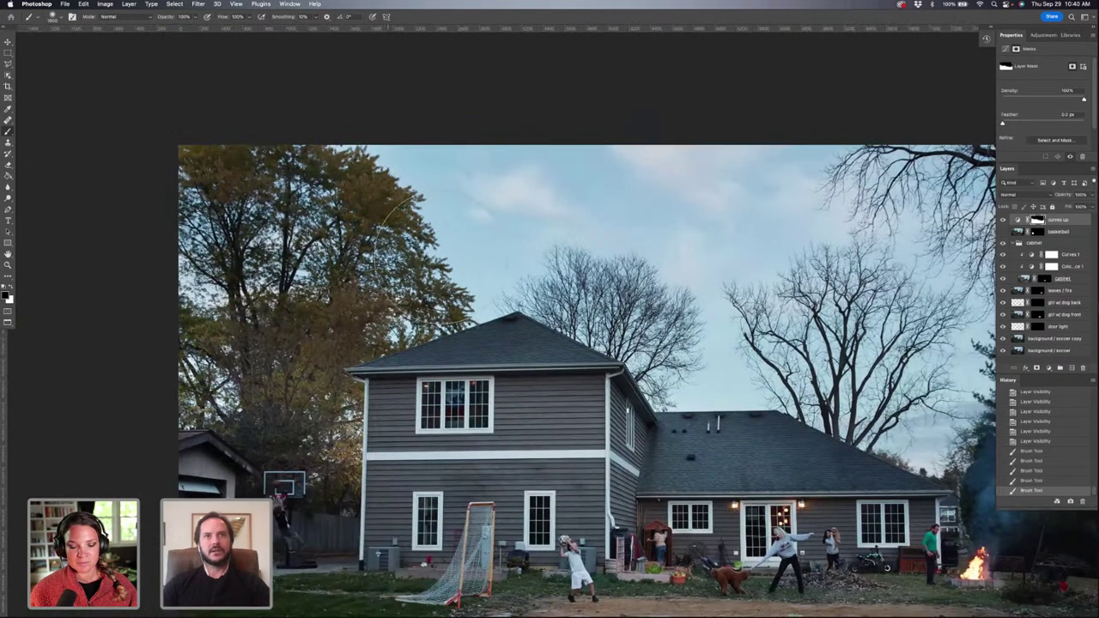
scroll(567, 300, "right", 8)
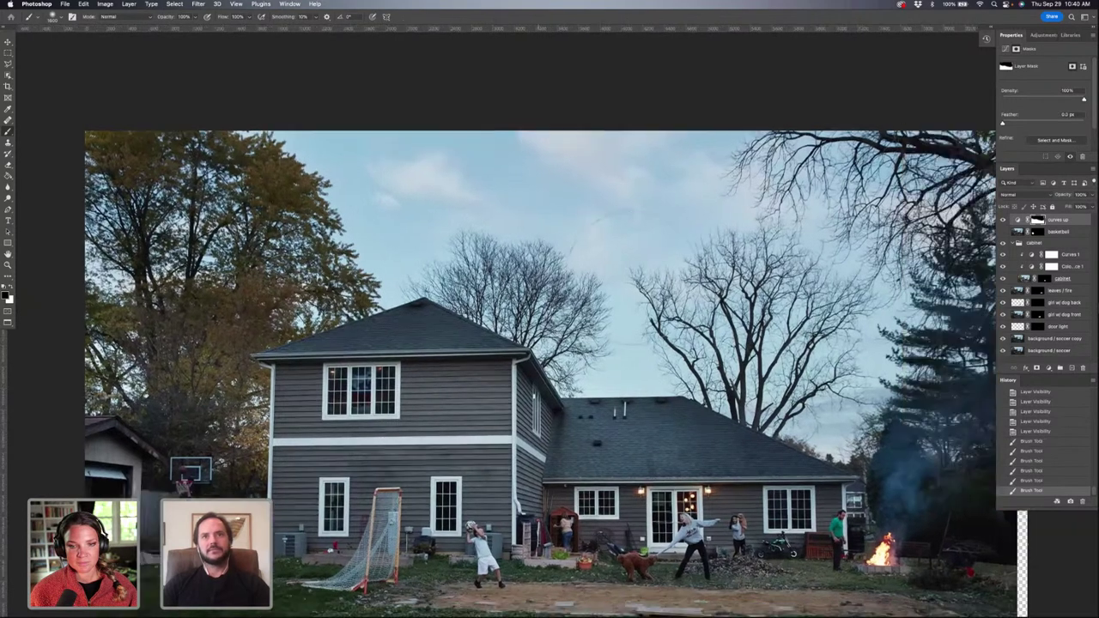
scroll(631, 277, "left", 6)
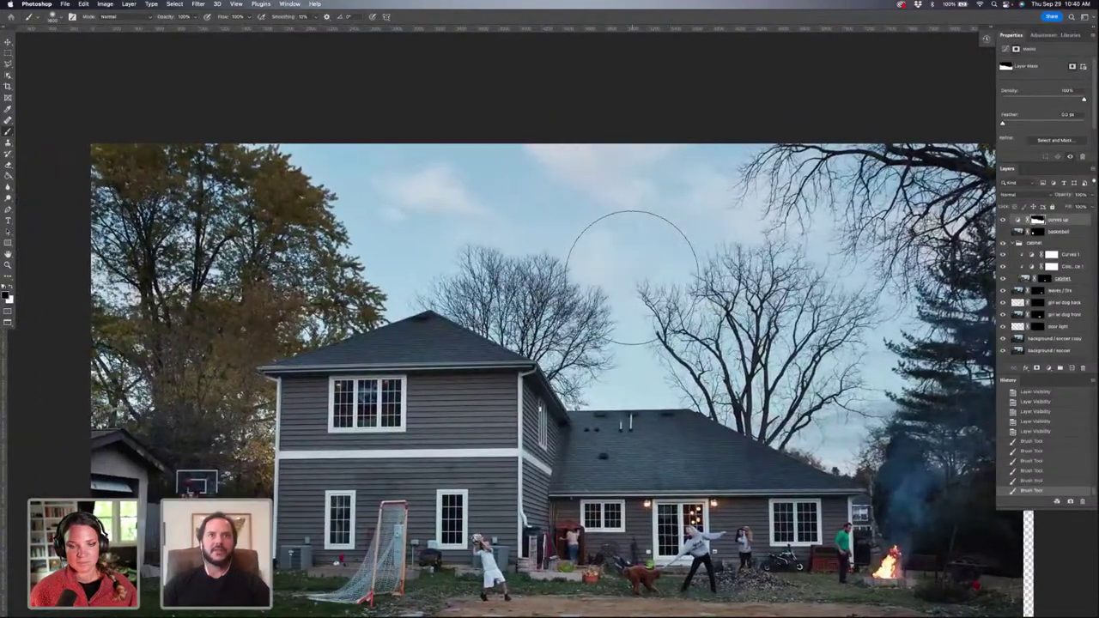
scroll(632, 275, "right", 1)
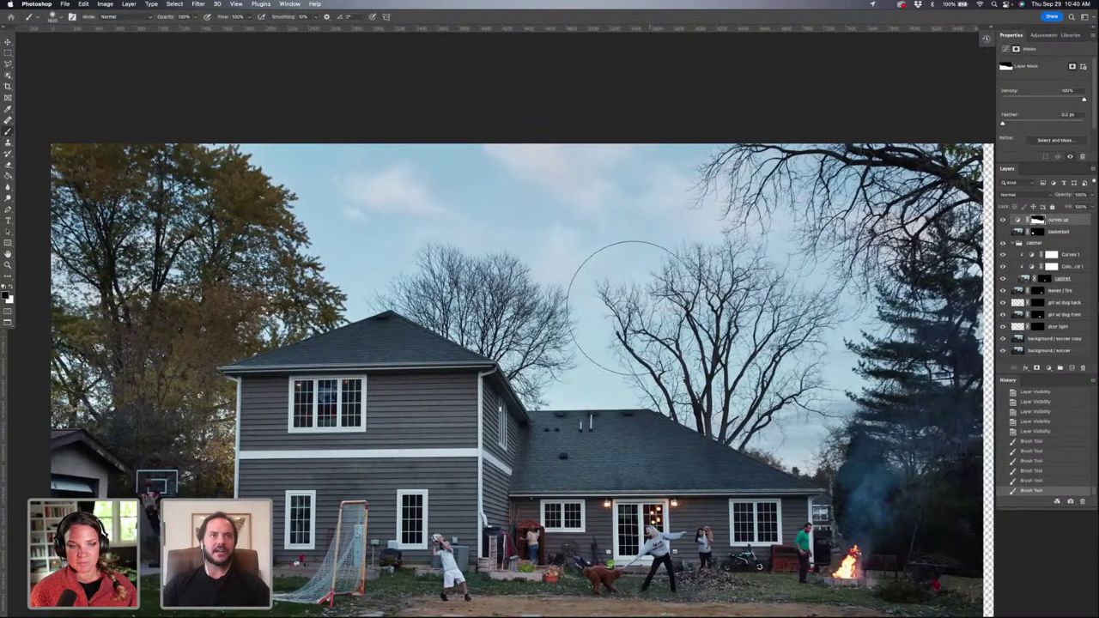
scroll(601, 283, "down", 3)
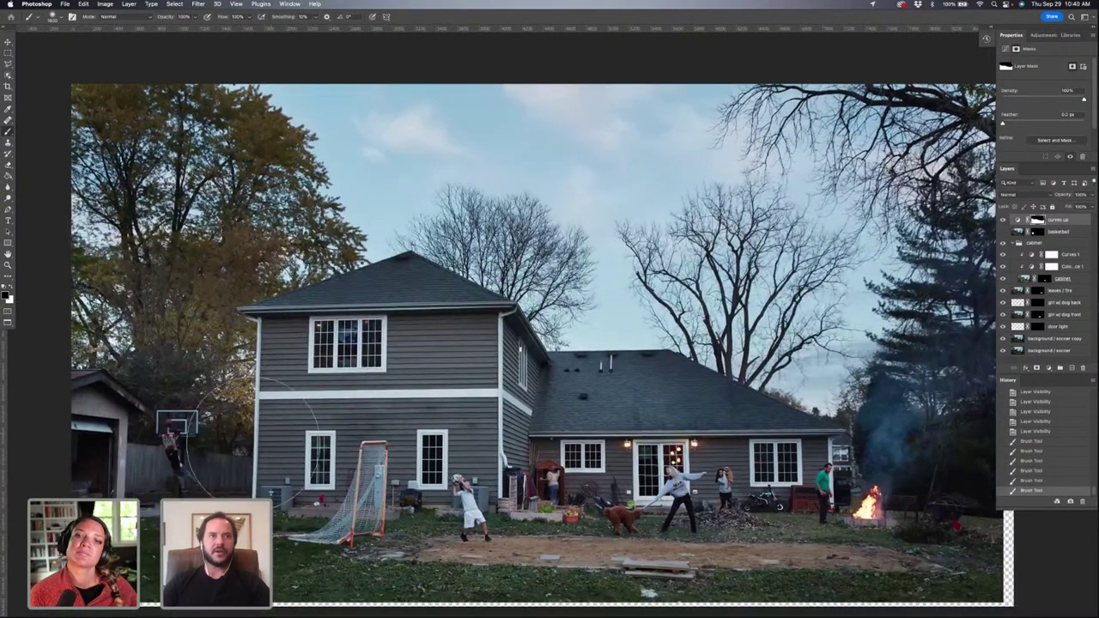
scroll(206, 442, "down", 5)
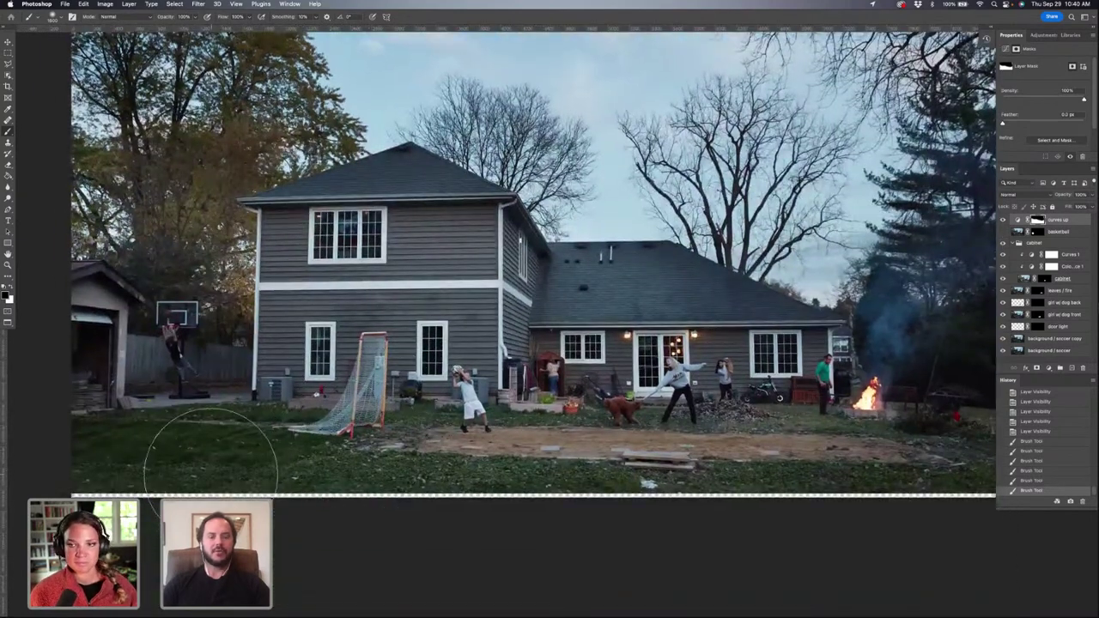
key("5")
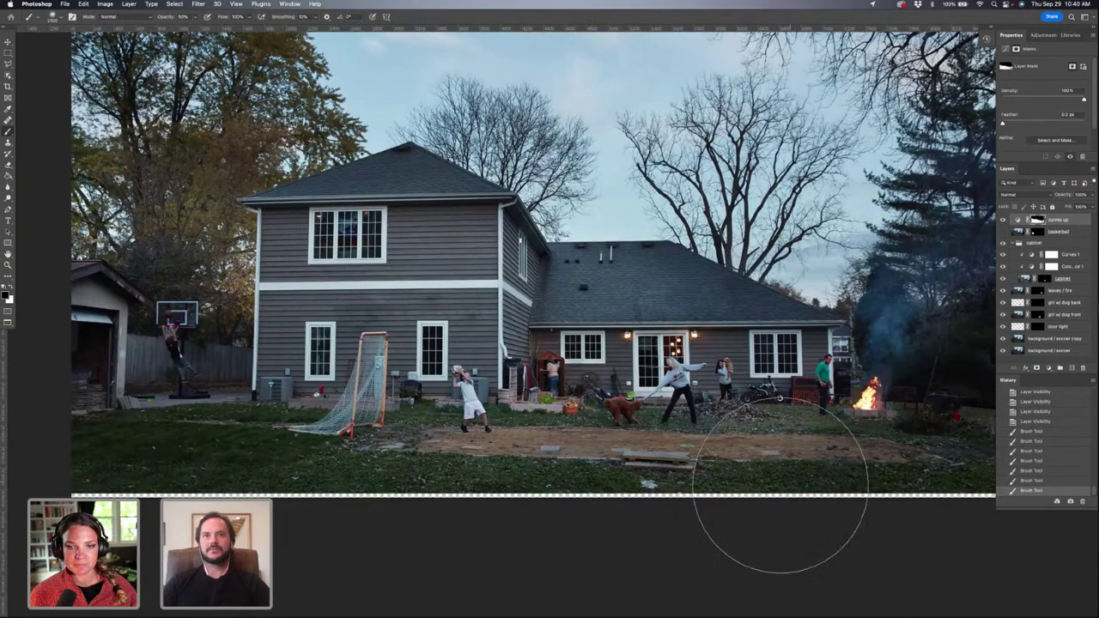
mouse_move(765, 495)
left_mouse_down()
mouse_move(675, 527)
mouse_move(508, 524)
left_mouse_up()
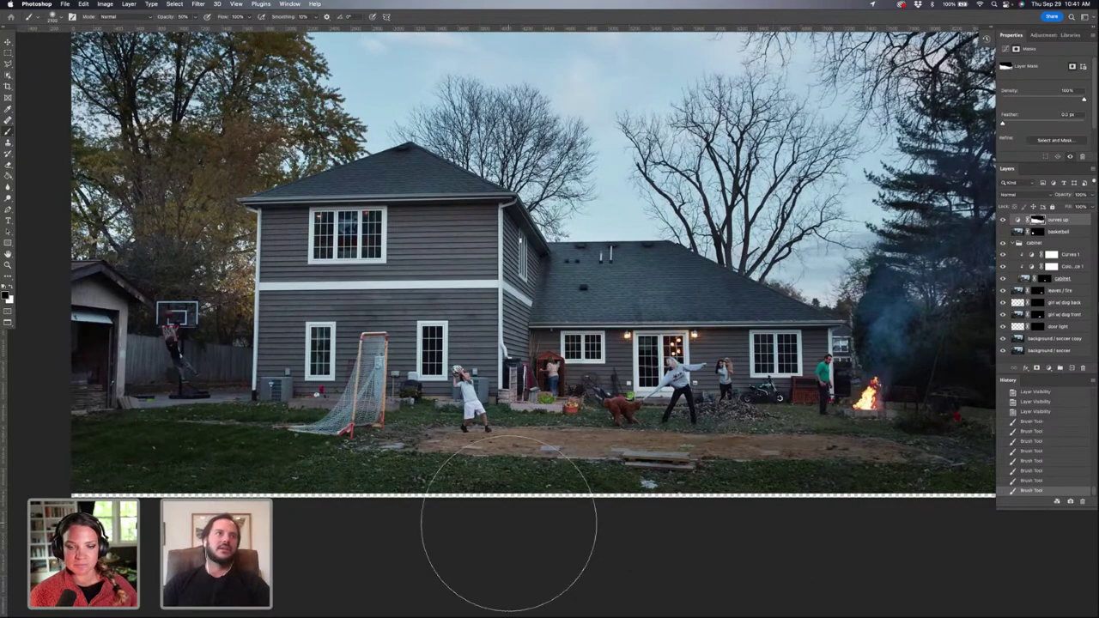
Step: Examine the masked composite as a whole, then the siding, soccer goal and basketball area up close, and return to the full view
scroll(493, 532, "left", 3)
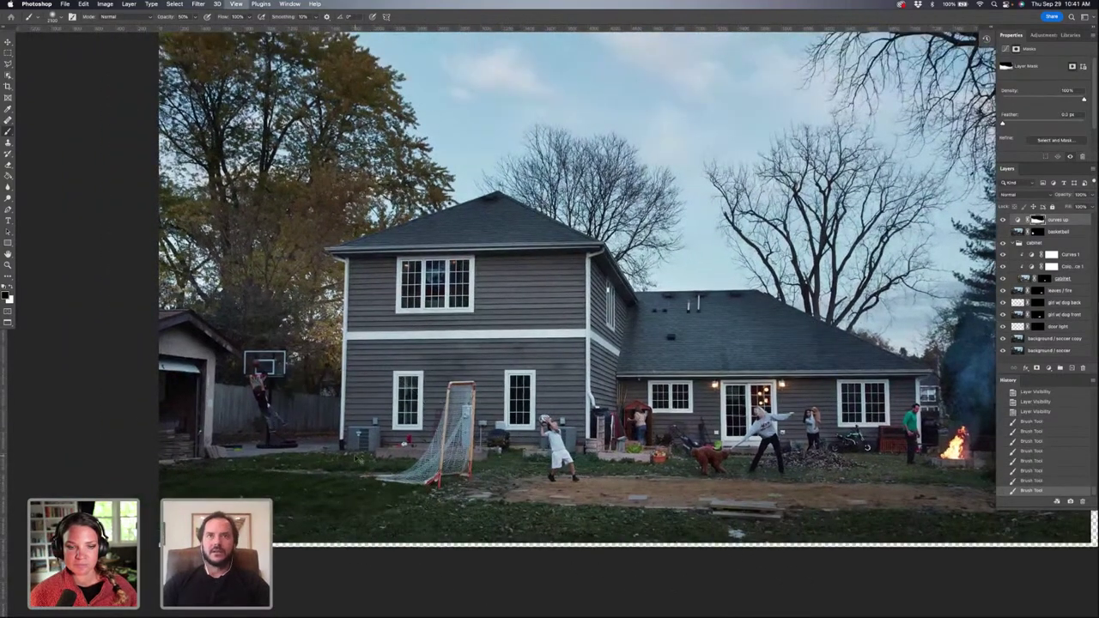
scroll(354, 456, "right", 3)
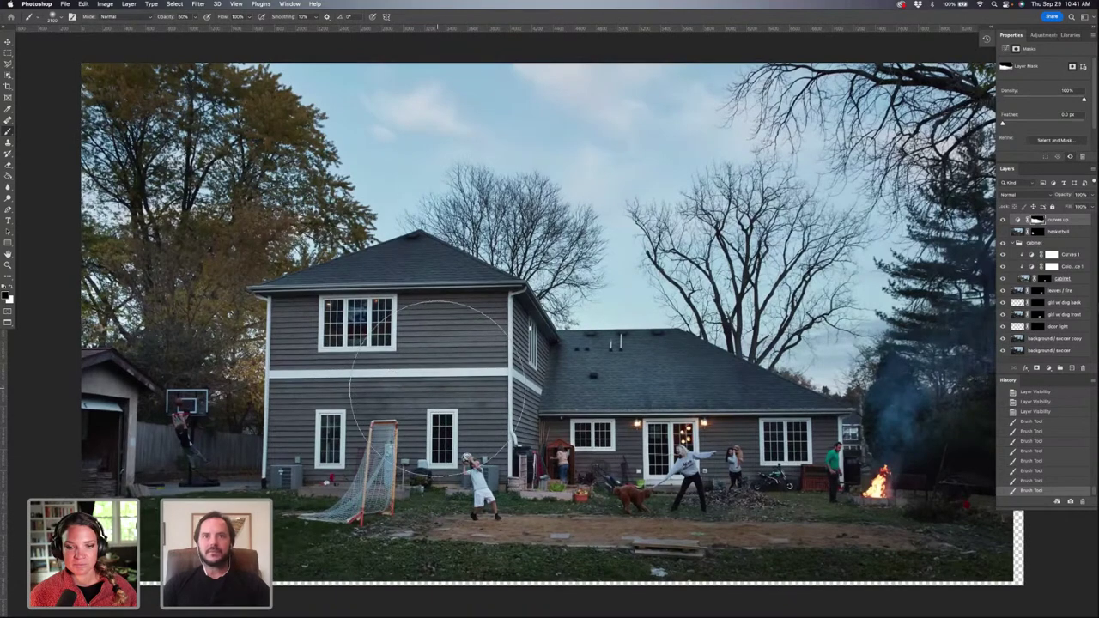
scroll(438, 389, "right", 3)
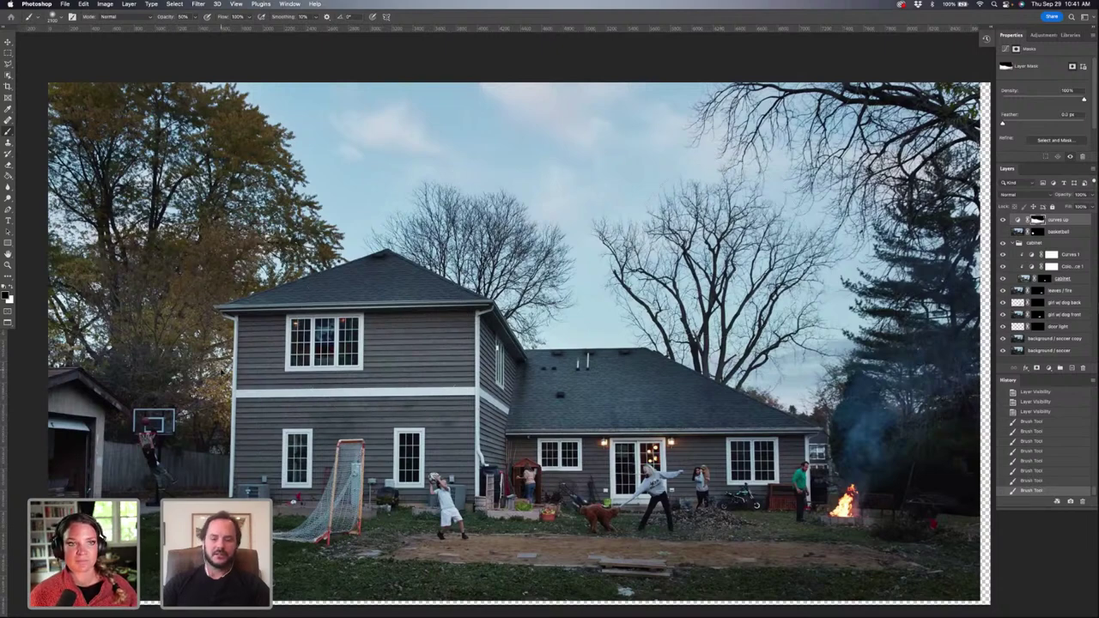
key("super+equal")
key("super+equal")
scroll(221, 372, "down", 10)
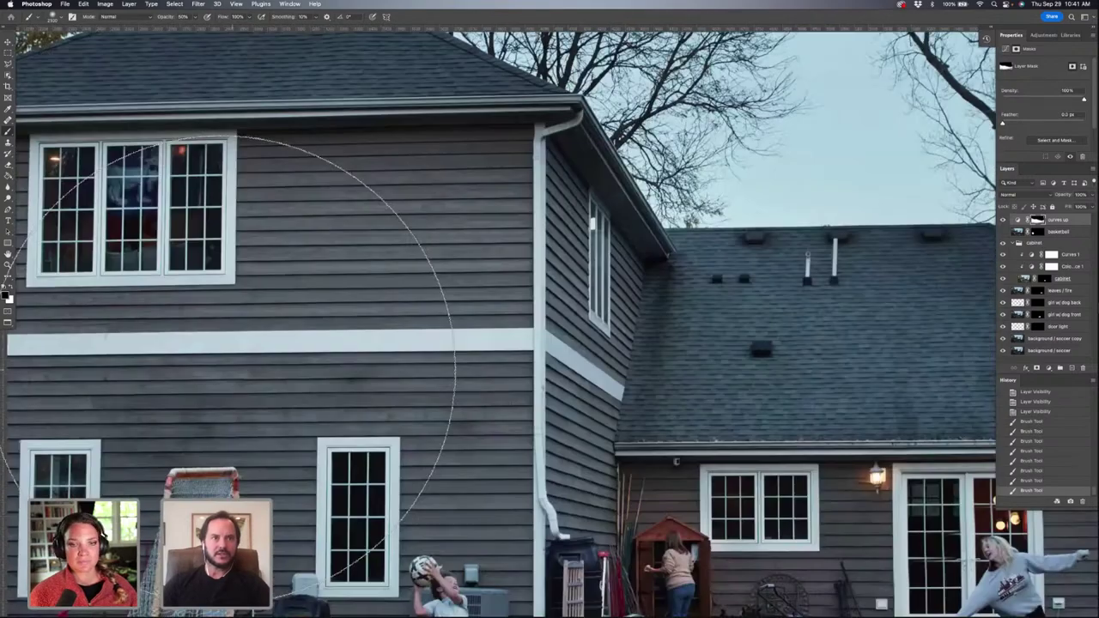
scroll(223, 369, "left", 2)
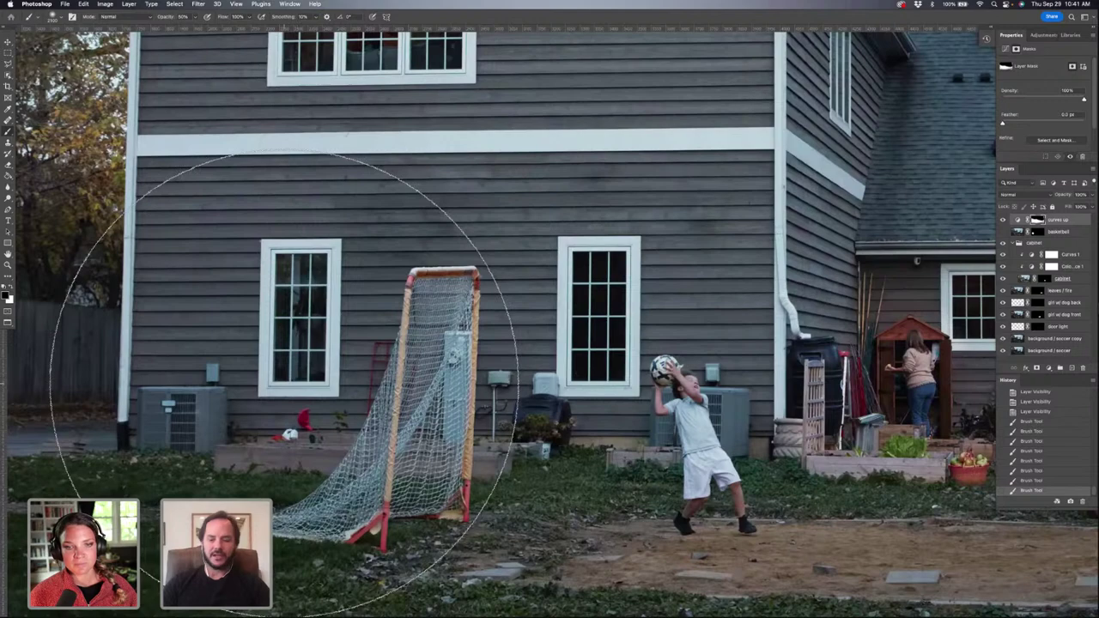
key("Tab")
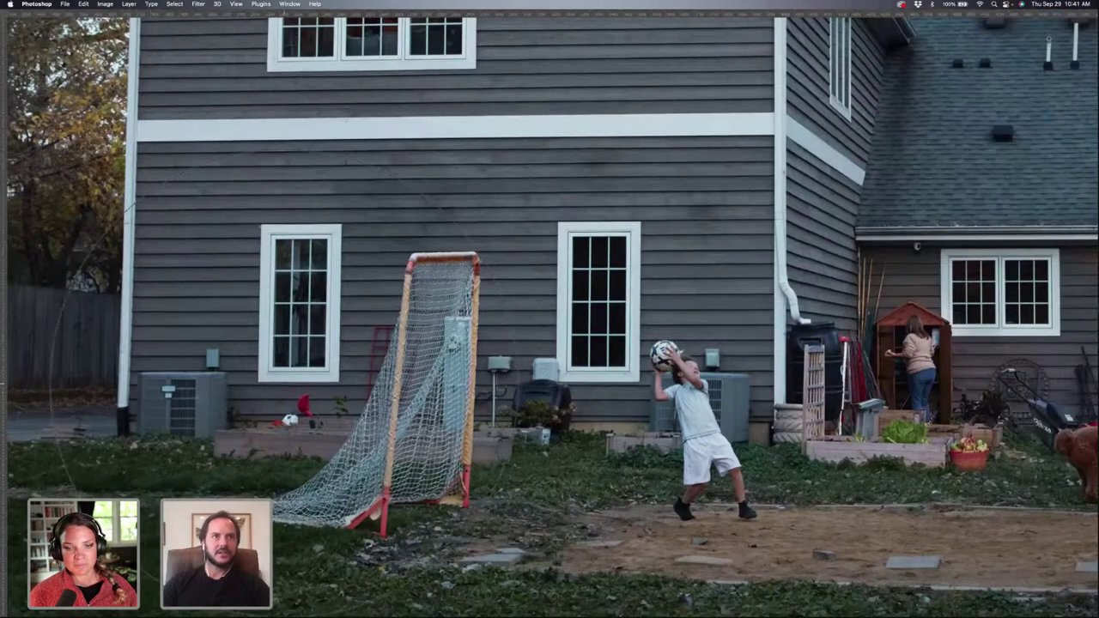
key("Tab")
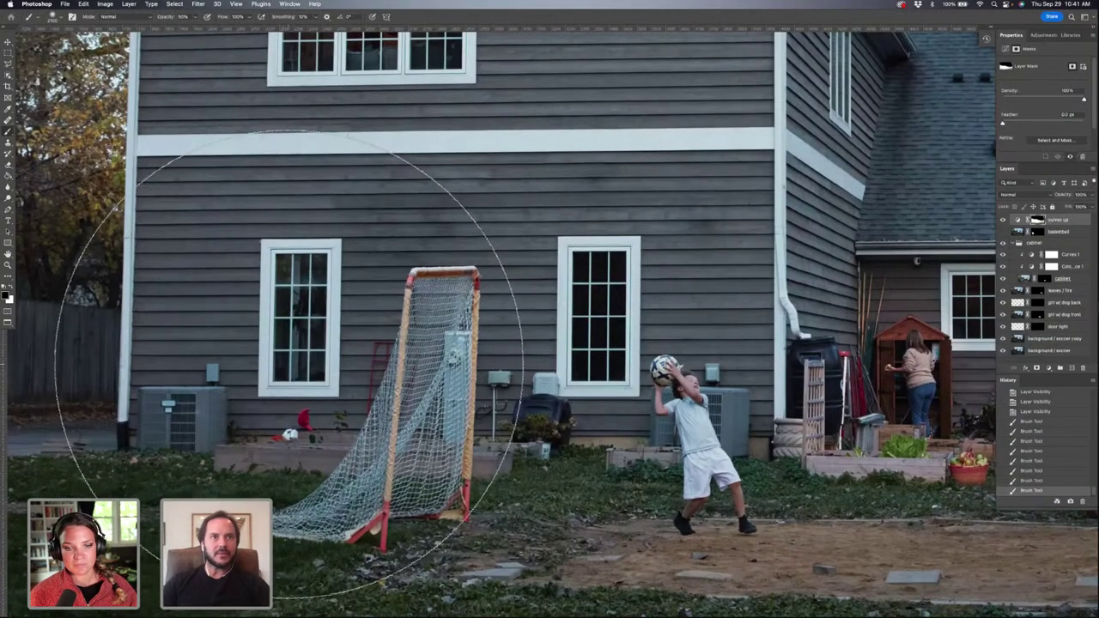
scroll(289, 362, "left", 10)
scroll(289, 363, "up", 3)
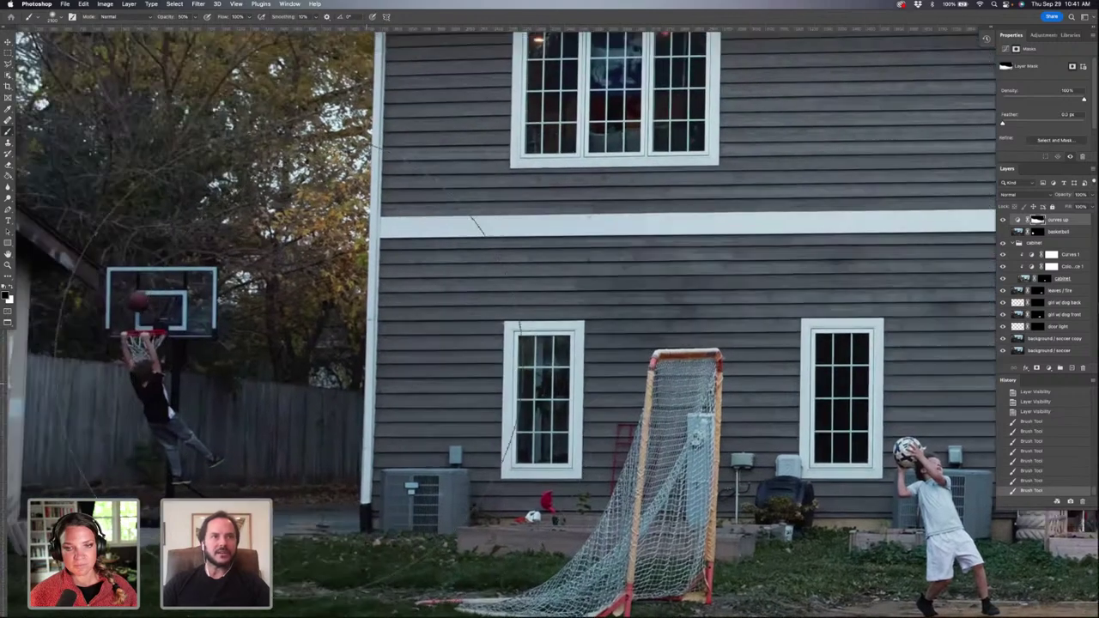
scroll(289, 362, "left", 5)
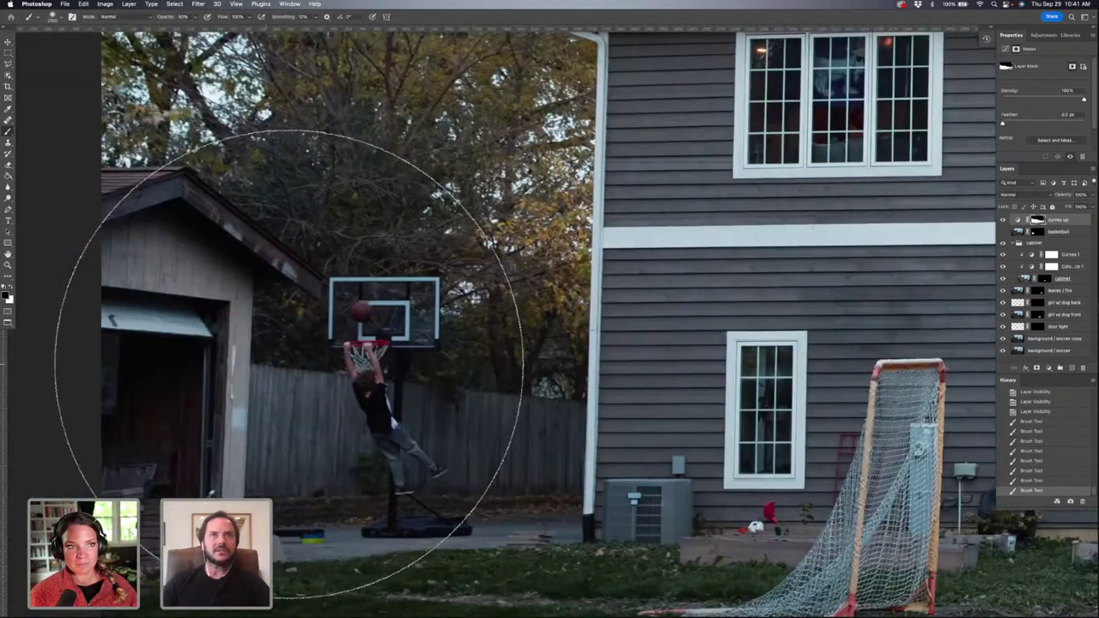
scroll(288, 362, "right", 12)
key("super+0")
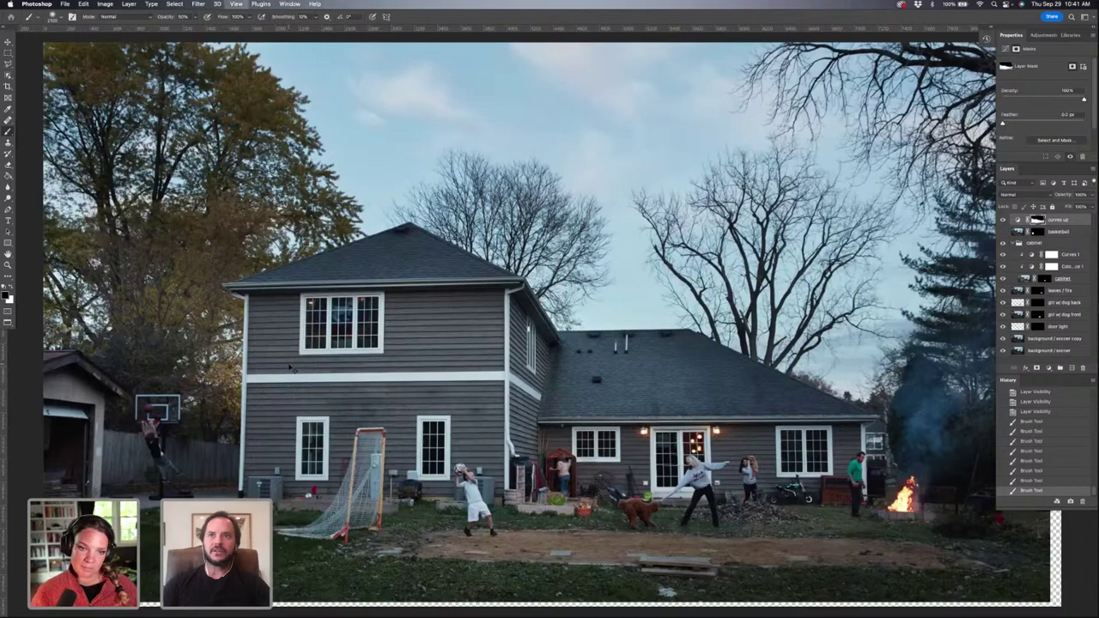
Step: Examine the sky and house in the full composite, then the roofline and bare trees up close
scroll(349, 312, "right", 3)
scroll(350, 312, "up", 2)
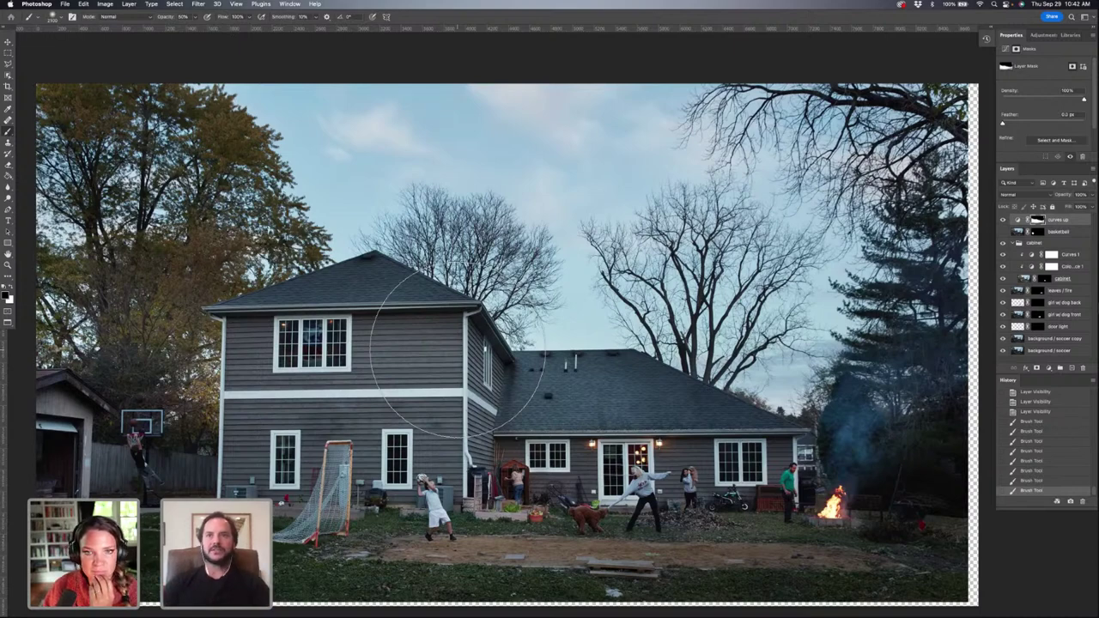
scroll(457, 352, "up", 2)
scroll(458, 352, "left", 1)
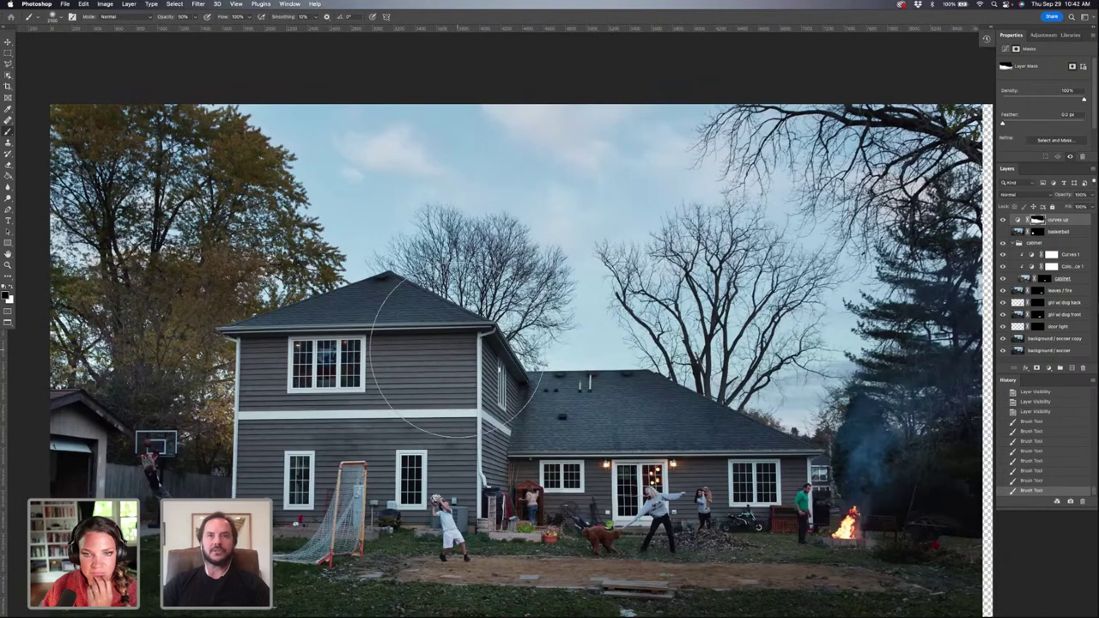
scroll(457, 357, "down", 1)
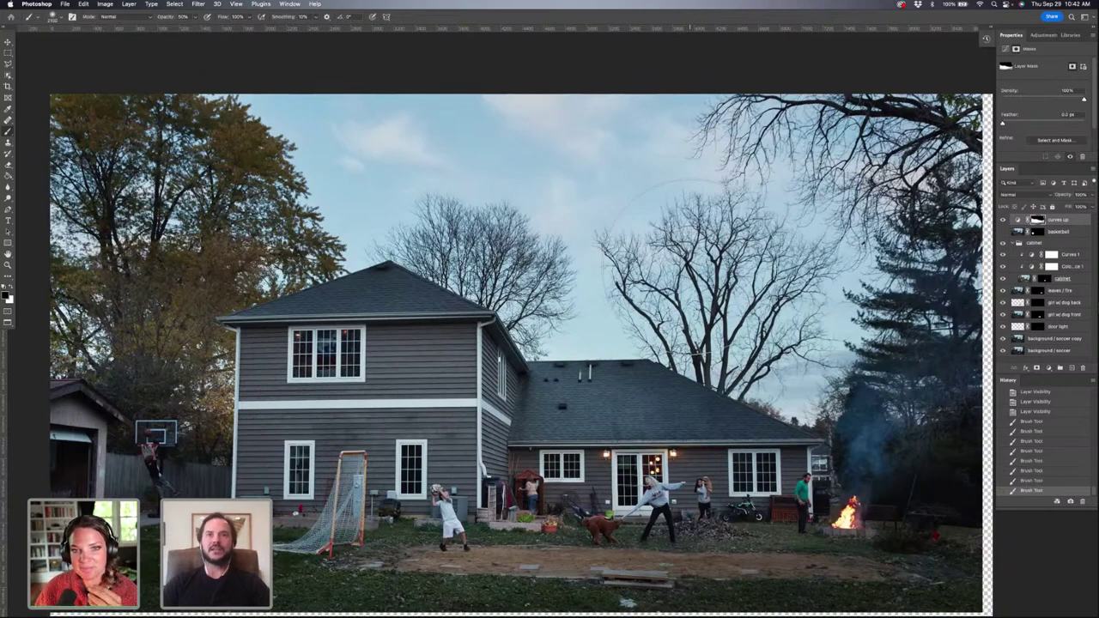
scroll(694, 271, "up", 3)
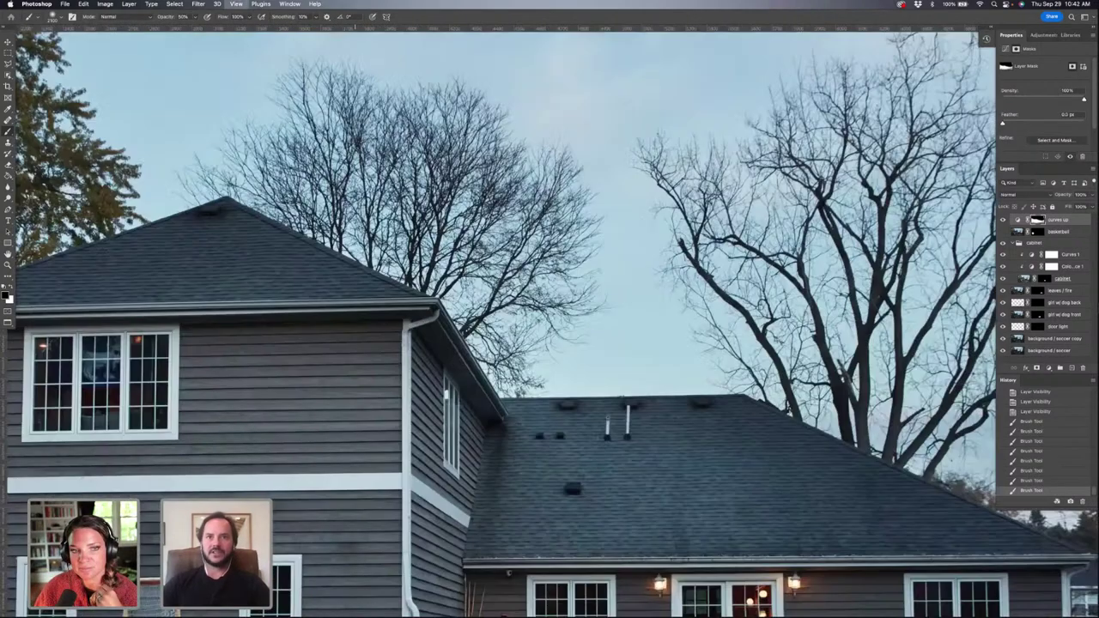
Step: Examine the house front, the figures on the lawn and the fire pit up close, and return to the full composite
scroll(704, 284, "down", 3)
scroll(704, 266, "down", 2)
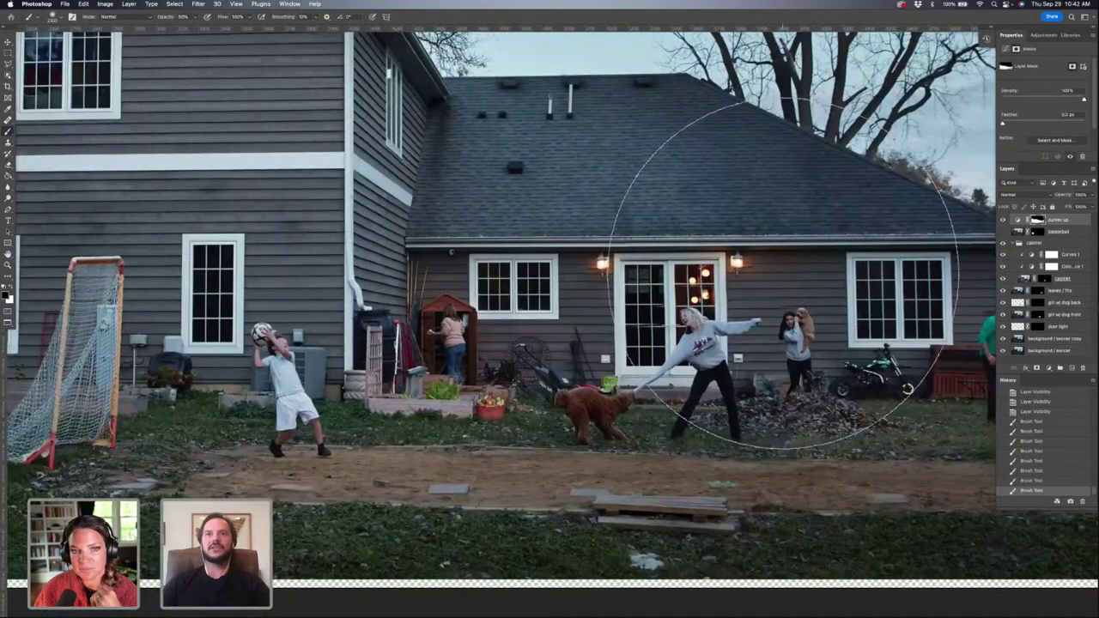
scroll(782, 272, "right", 1)
scroll(783, 274, "right", 5)
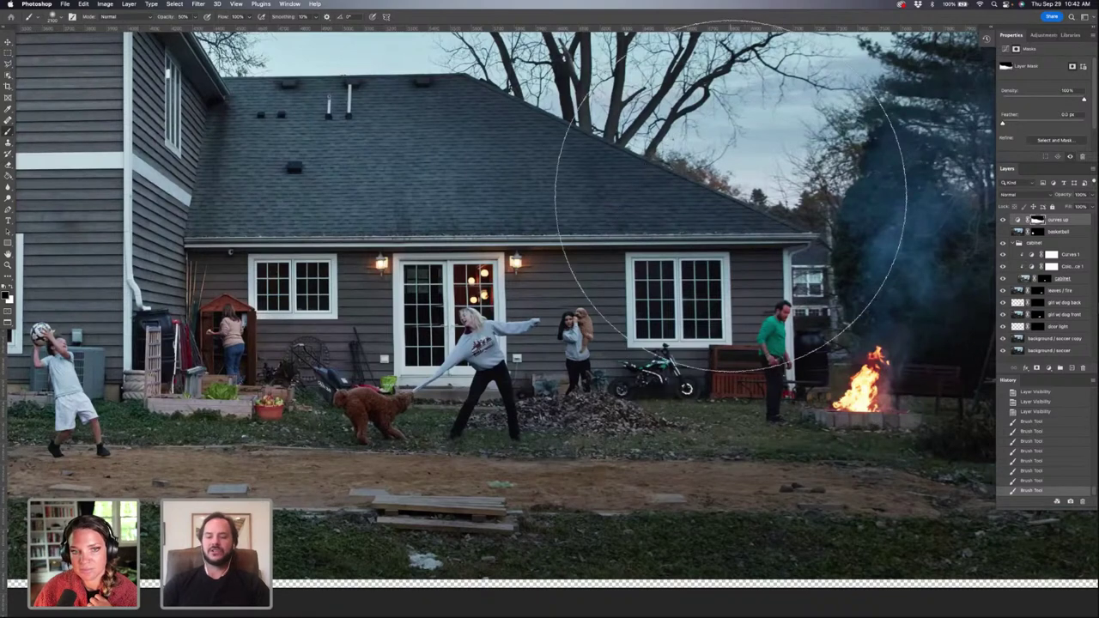
scroll(730, 198, "down", 5)
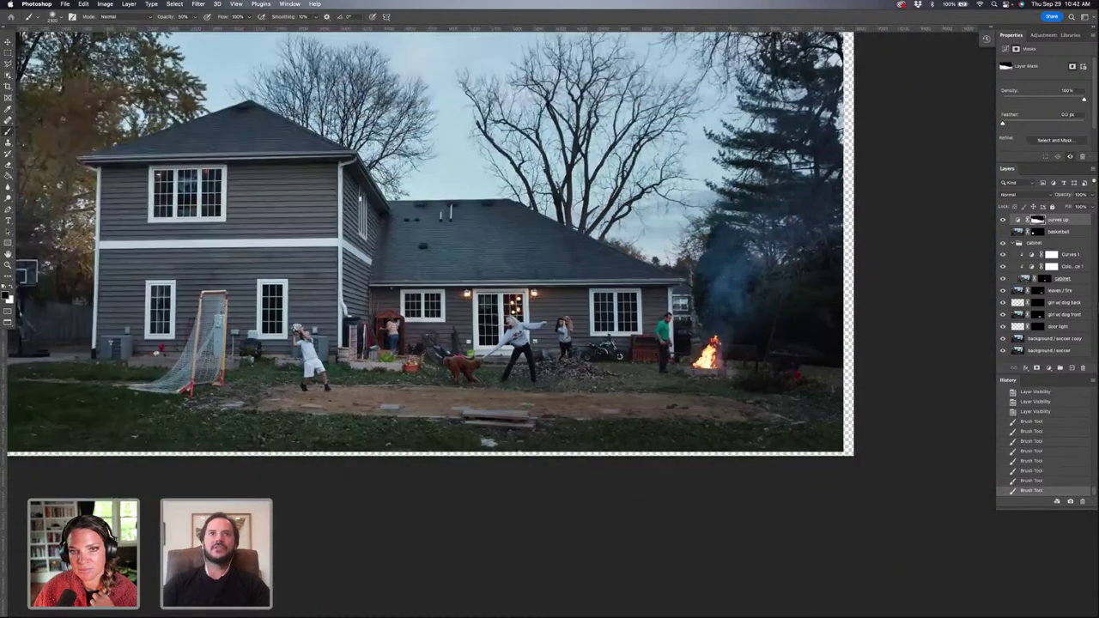
scroll(755, 206, "up", 4)
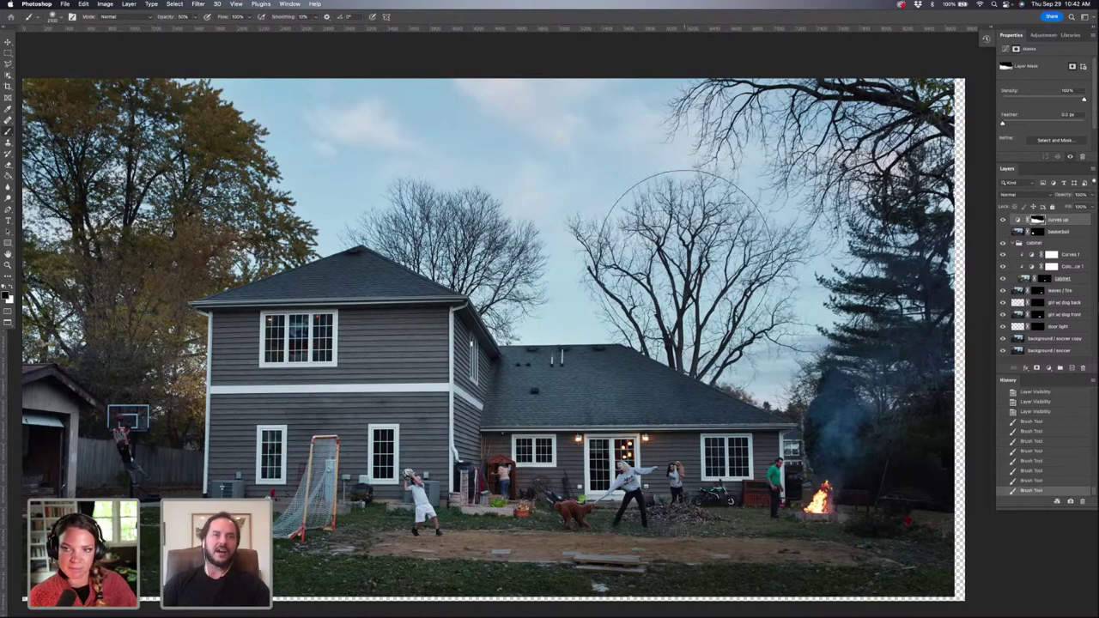
Step: Save the layered document and flatten the image, discarding the hidden layers
key("super+s")
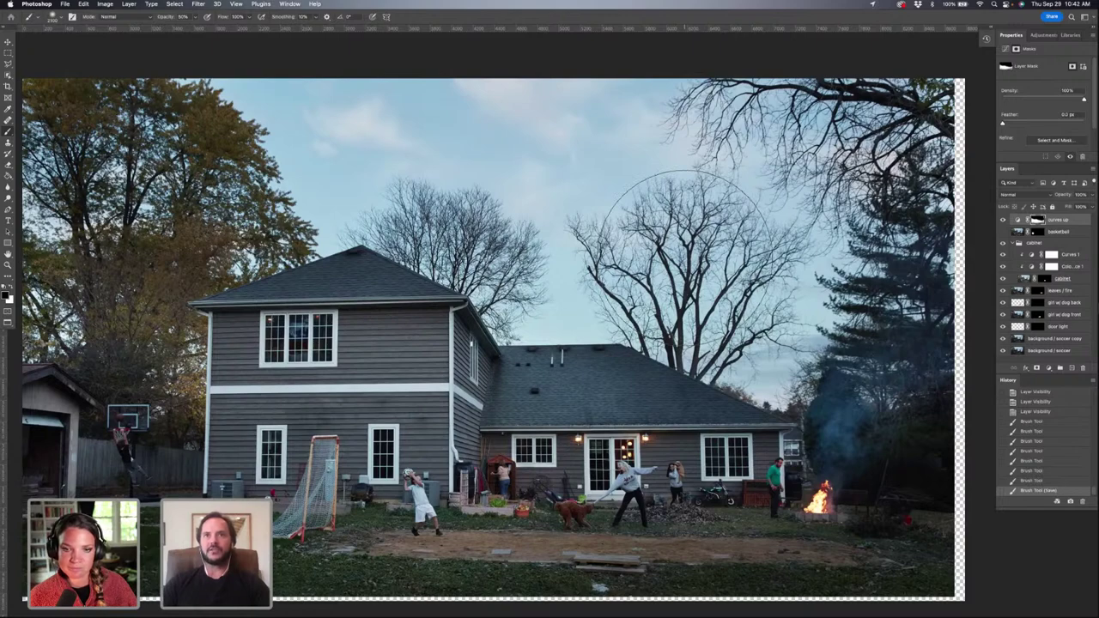
key("super+shift+e")
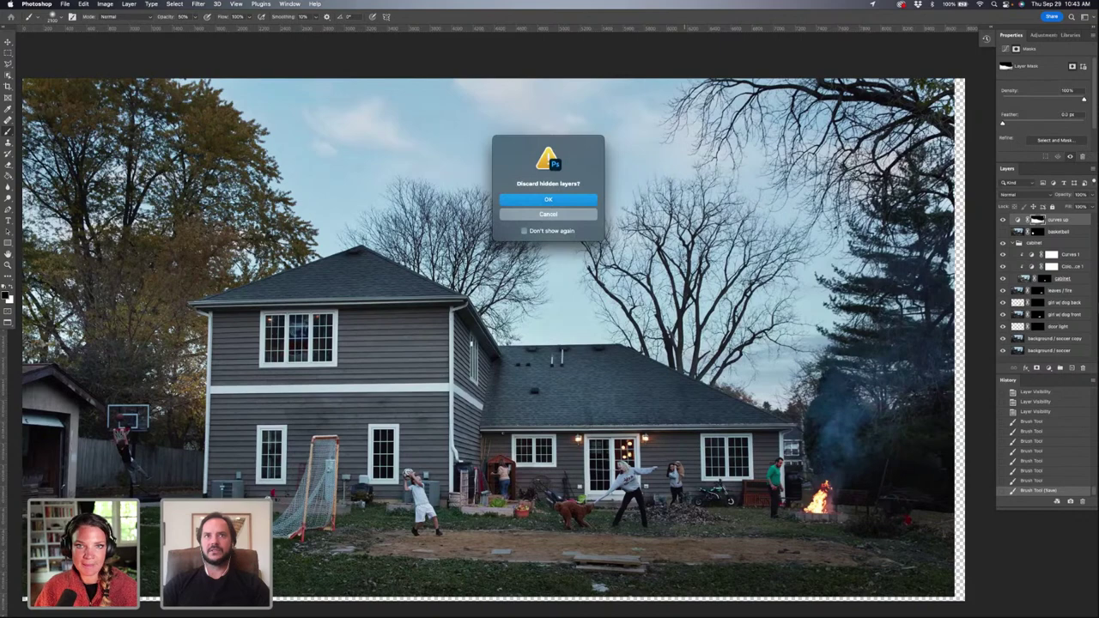
key("Return")
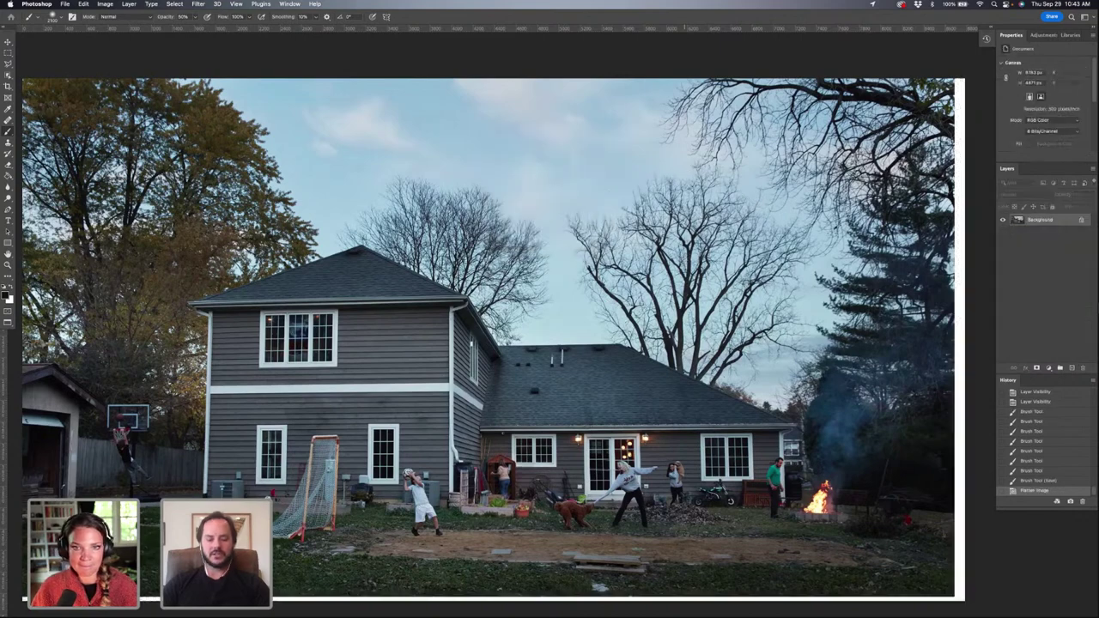
Step: Save the flattened image as a new Photoshop file named downers-main-21-2848-v2.psd in the downers-grove-21 folder
key("super+shift+s")
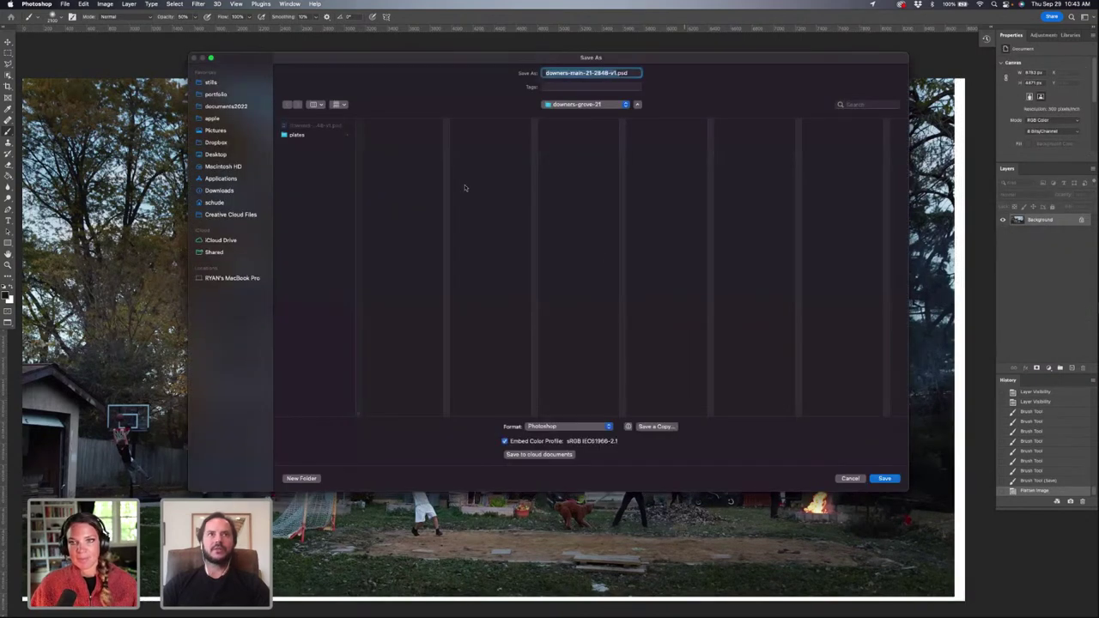
left_click(611, 73)
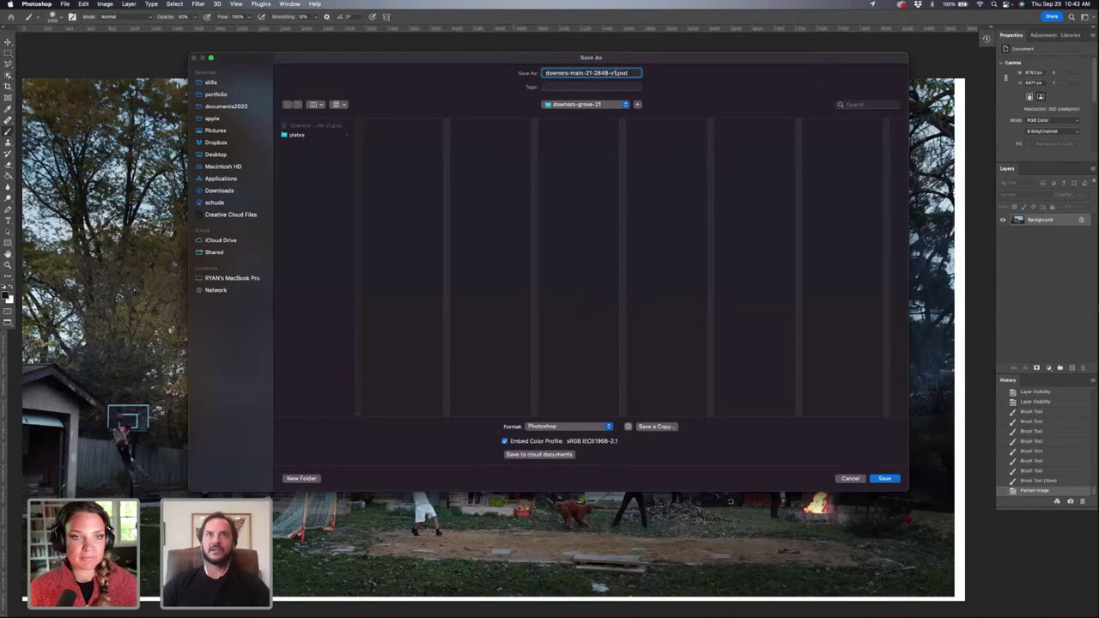
type("2")
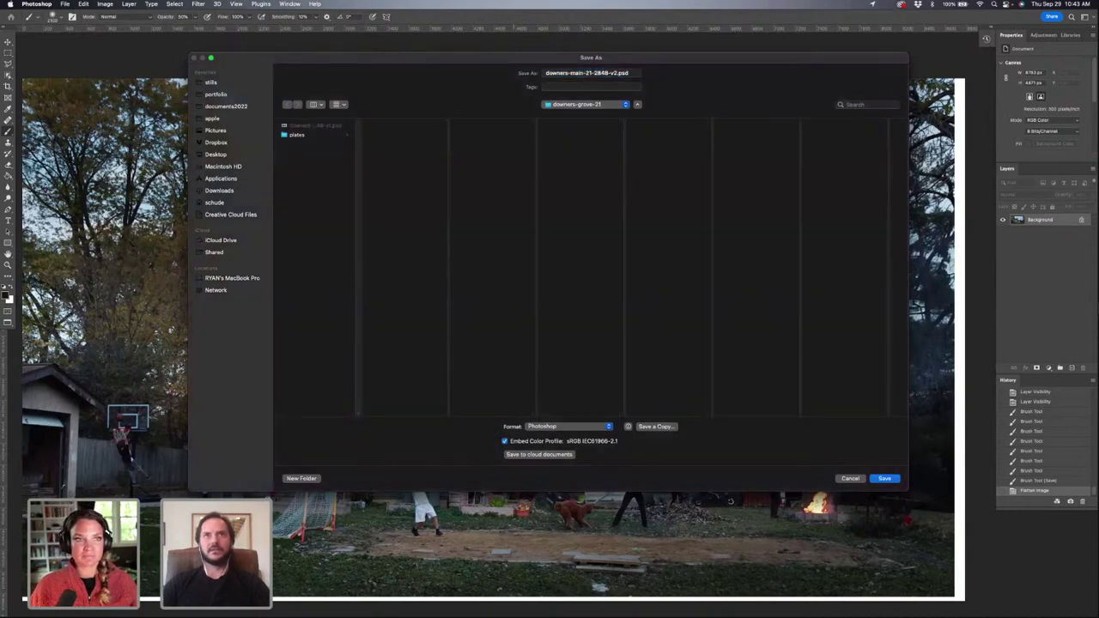
key("Return")
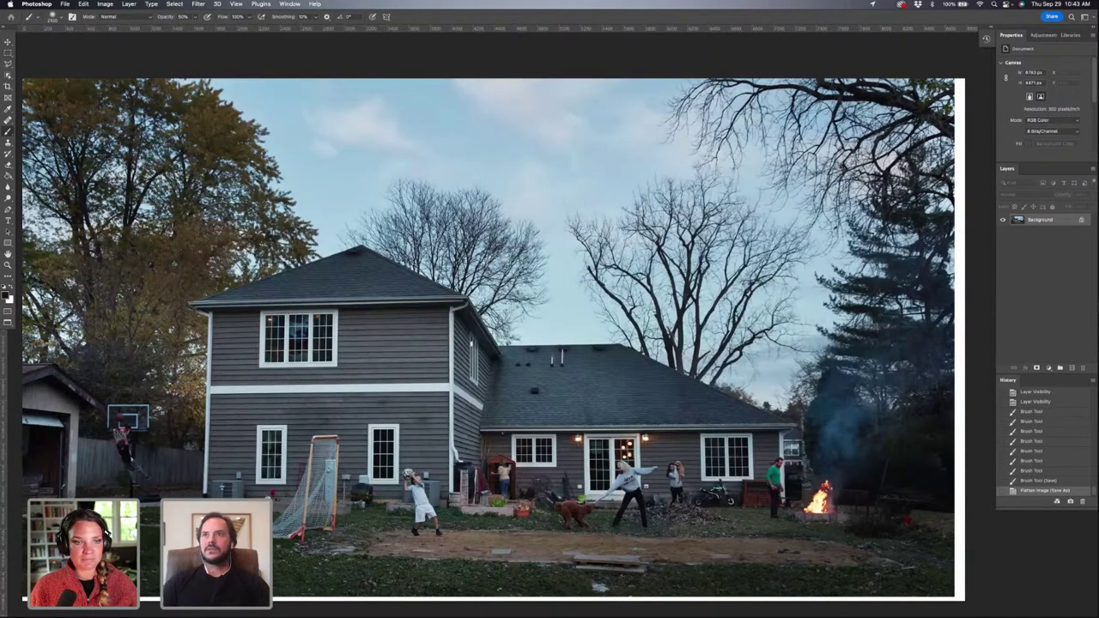
Step: Convert the Background into a regular layer with the default name and start a Distort transform on it
double_click(1039, 220)
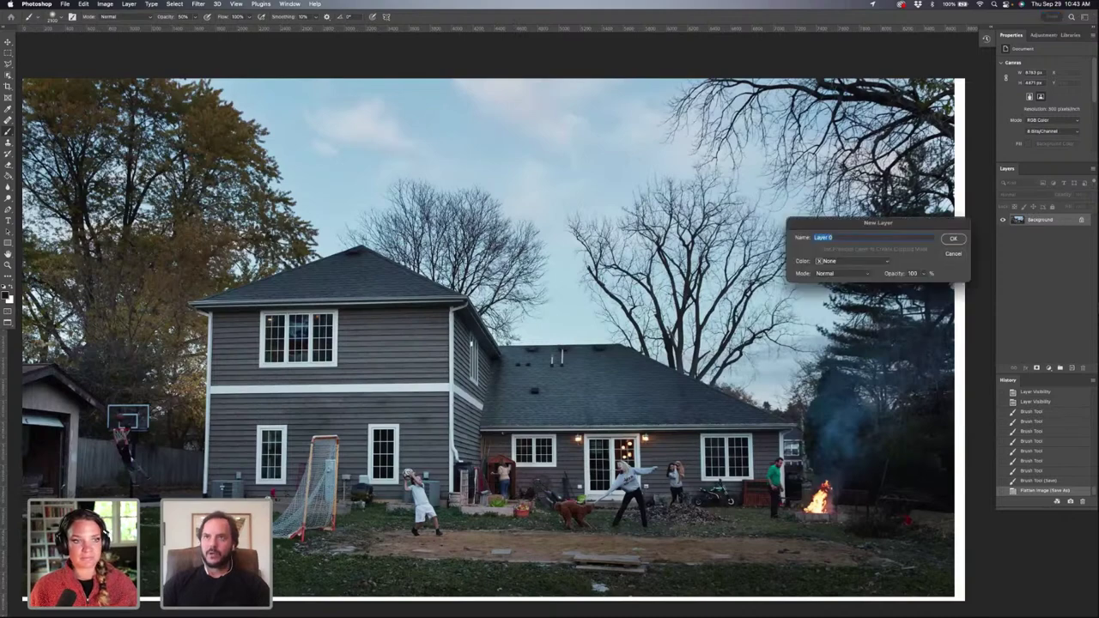
key("Return")
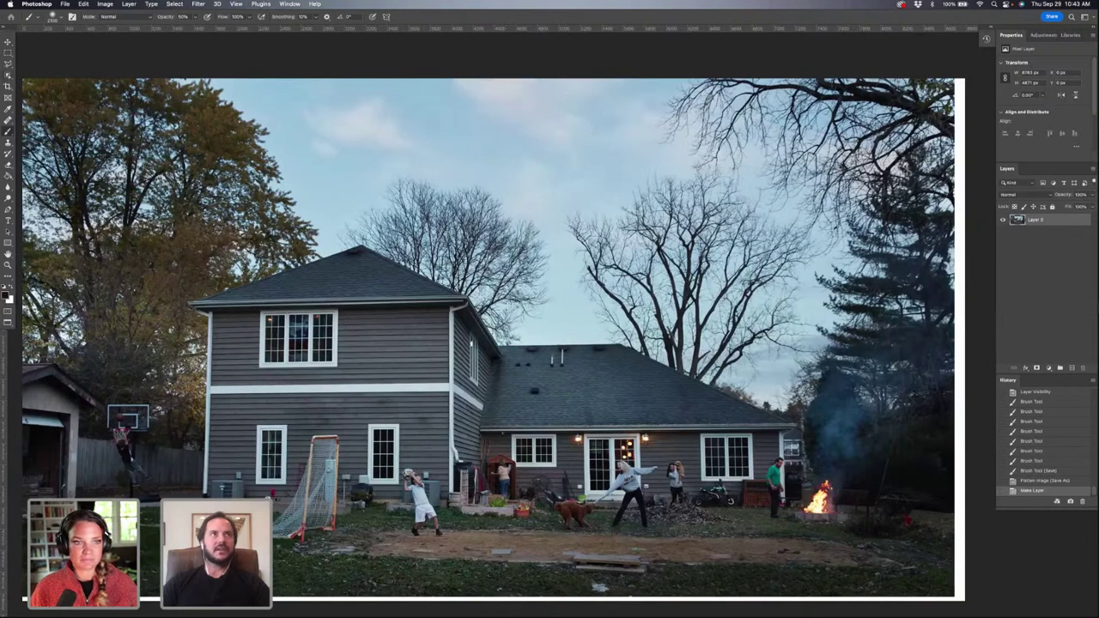
left_click(84, 3)
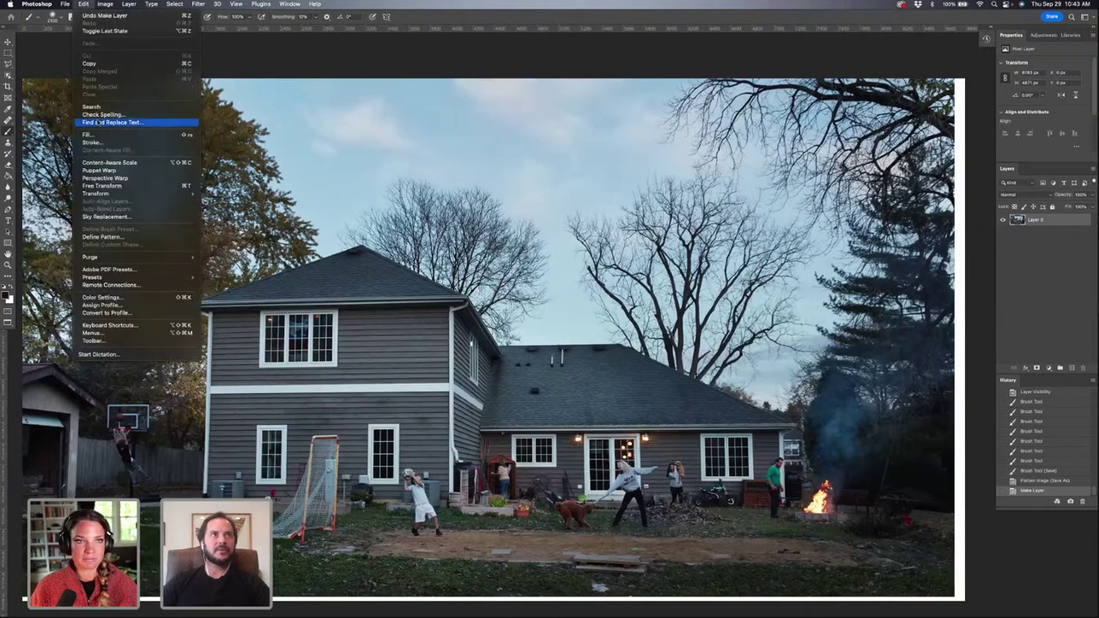
mouse_move(103, 194)
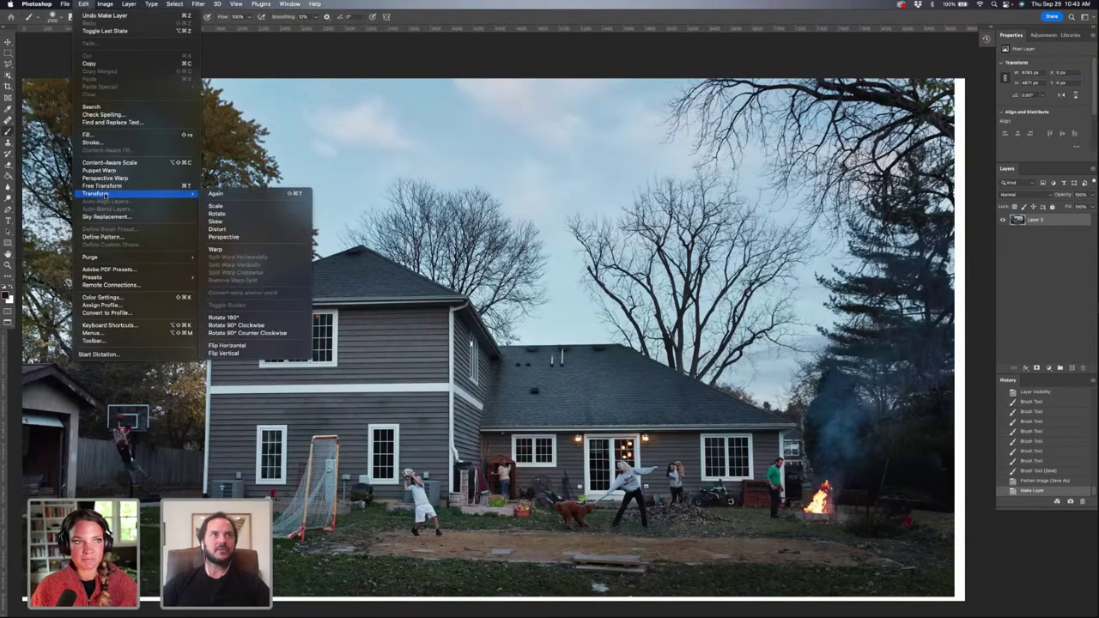
left_click(246, 230)
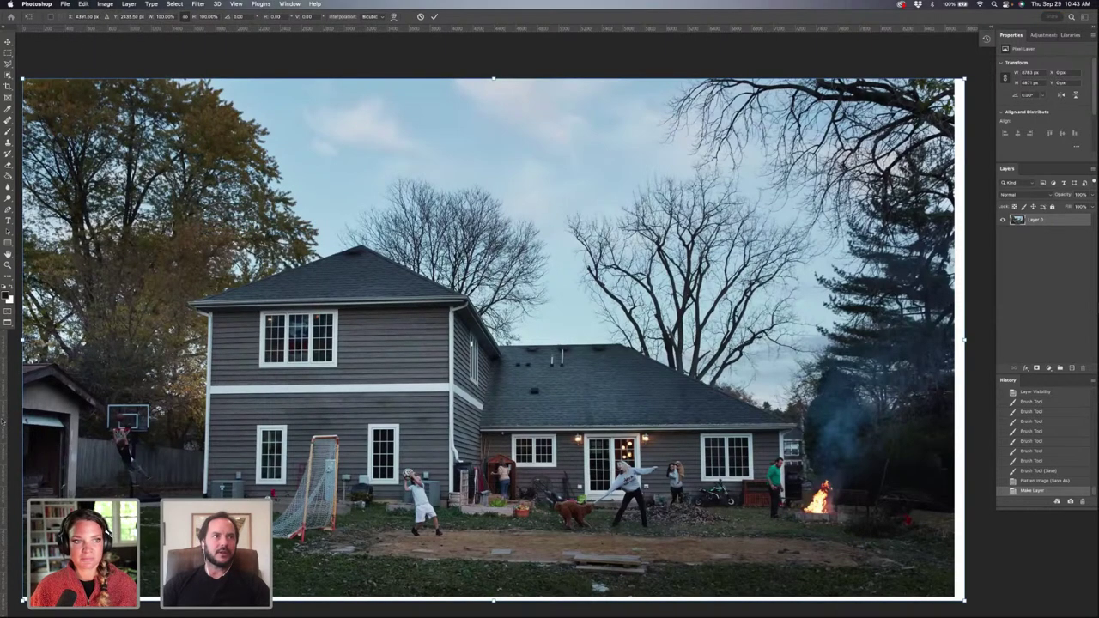
Step: Place vertical guides near the house's two outer walls and horizontal guides along the upper eave and just below the lower eave
left_click_drag(2, 421, 531, 81)
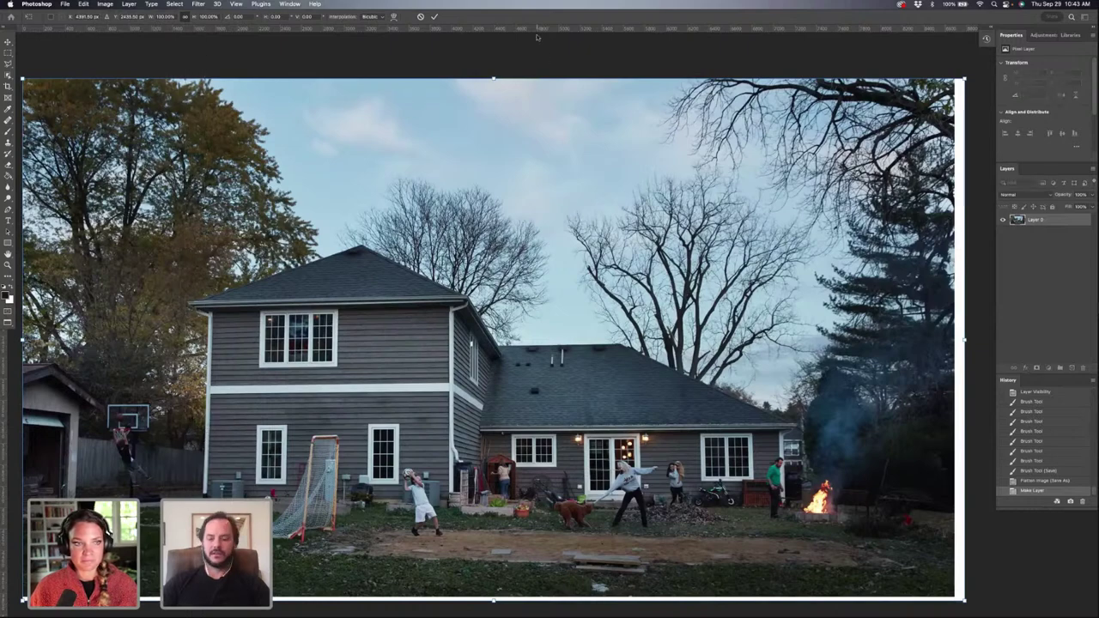
key("ctrl+z")
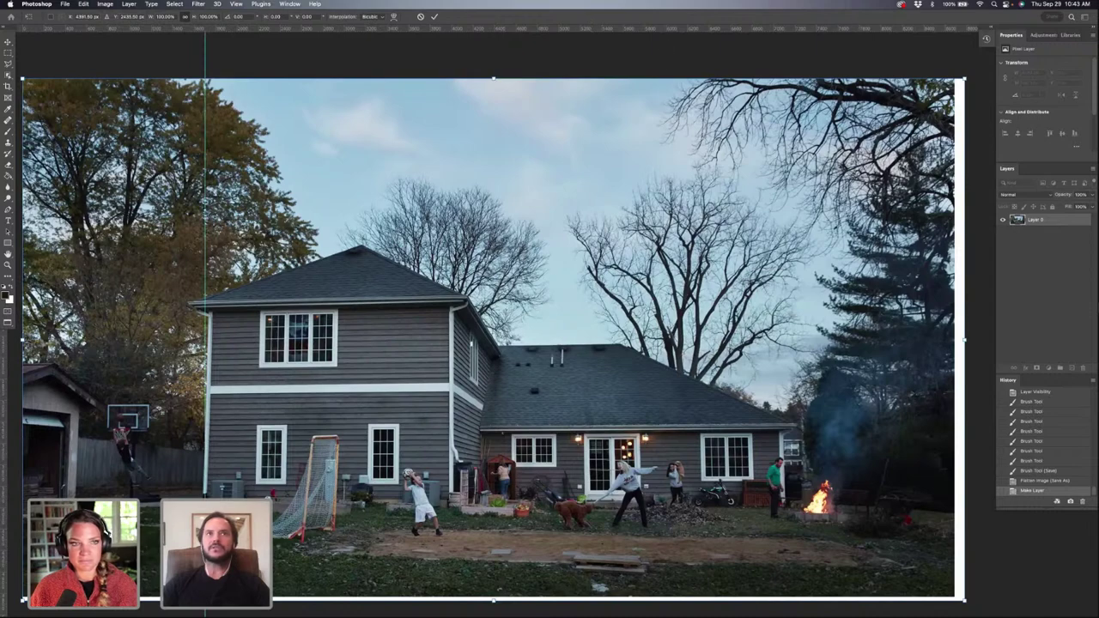
left_click_drag(811, 29, 754, 297)
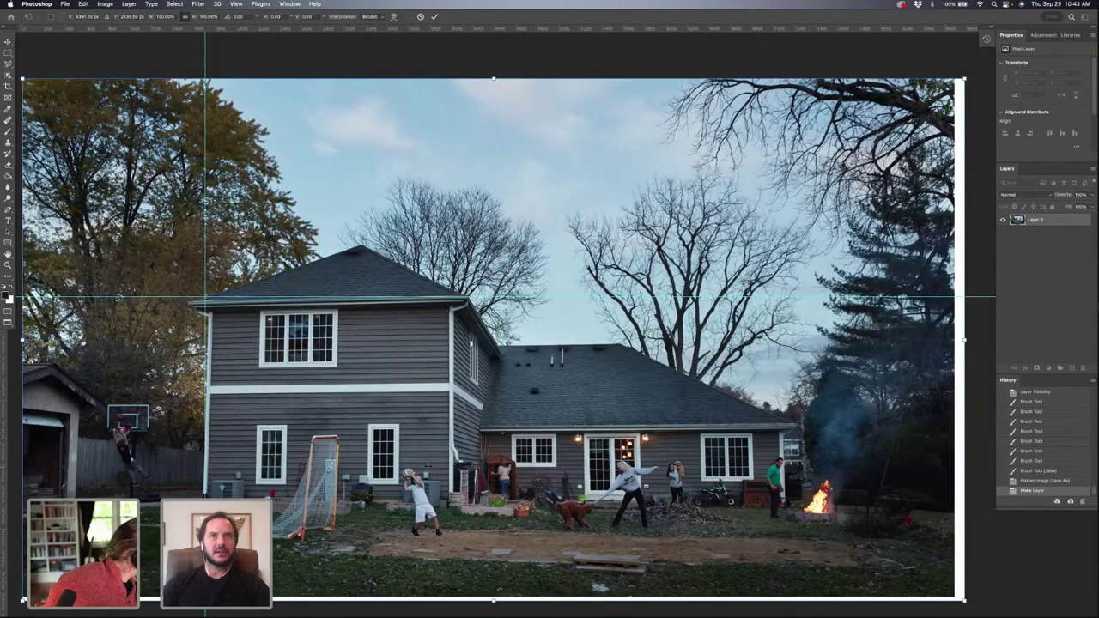
left_click_drag(19, 455, 755, 465)
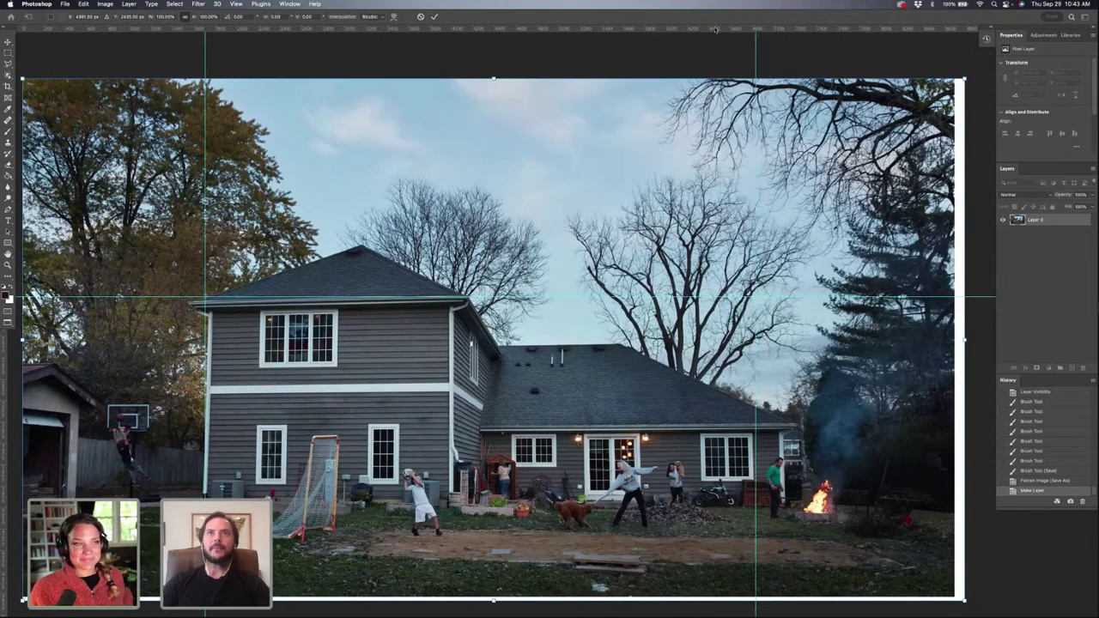
left_click_drag(686, 28, 687, 435)
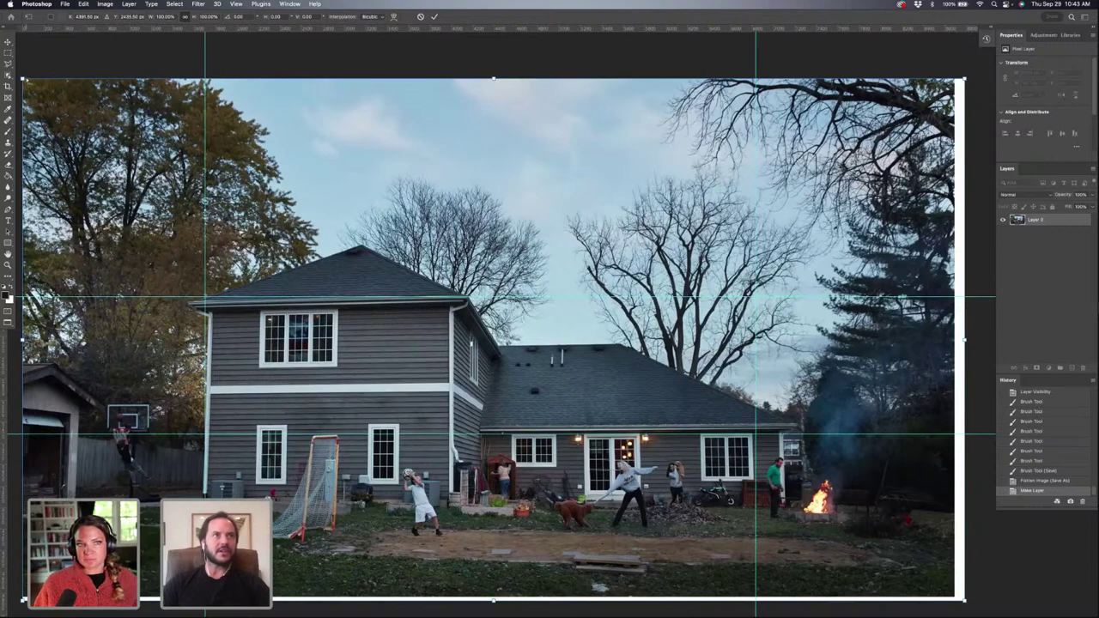
Step: Distort the layer by pulling its upper-left corner outward and nudging its lower-left corner slightly inward to square the house with the guides
key("super+minus")
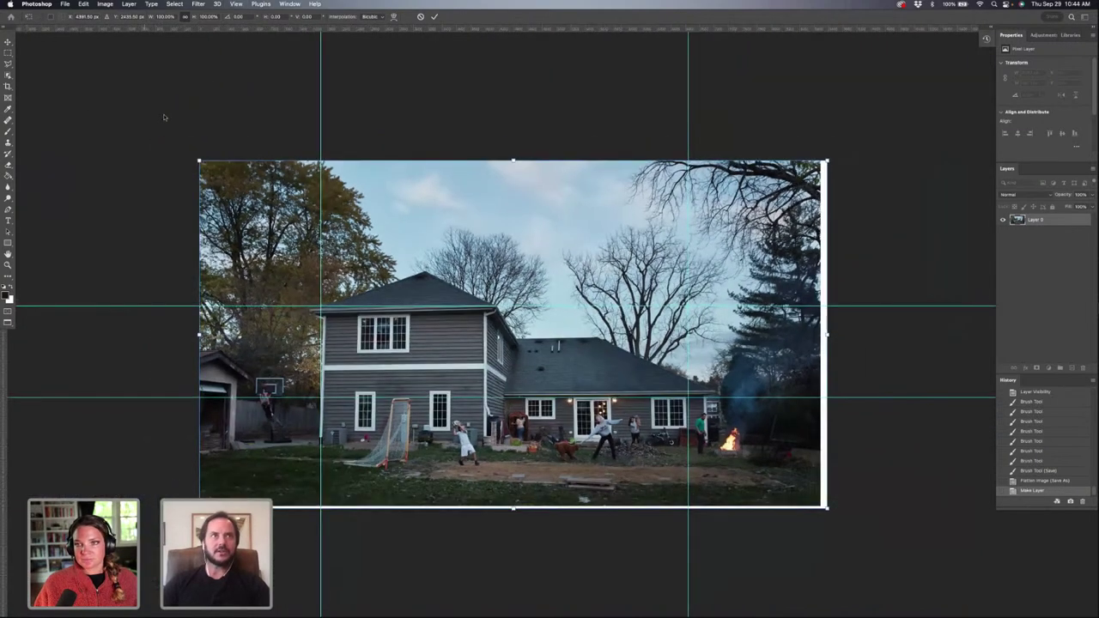
left_click_drag(194, 160, 187, 151)
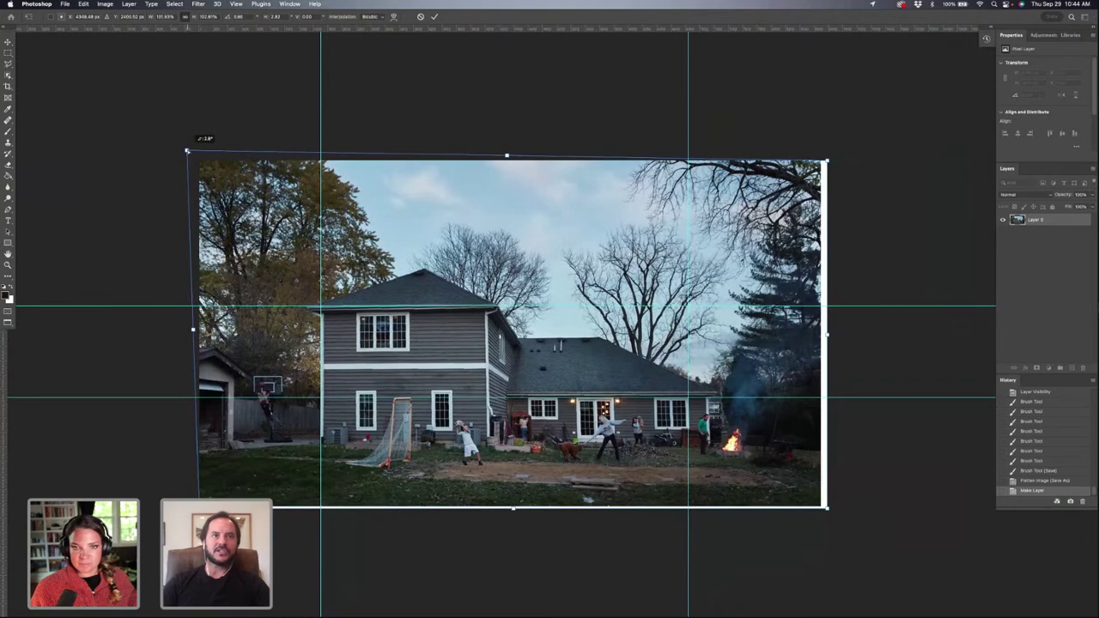
left_click_drag(187, 151, 188, 151)
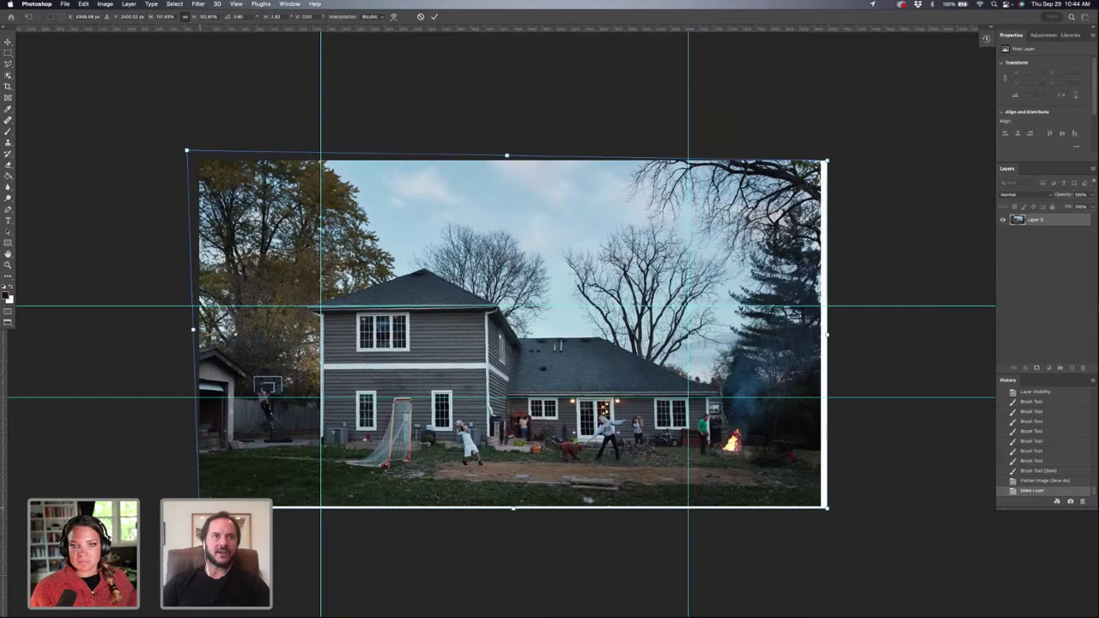
left_click_drag(198, 496, 200, 497)
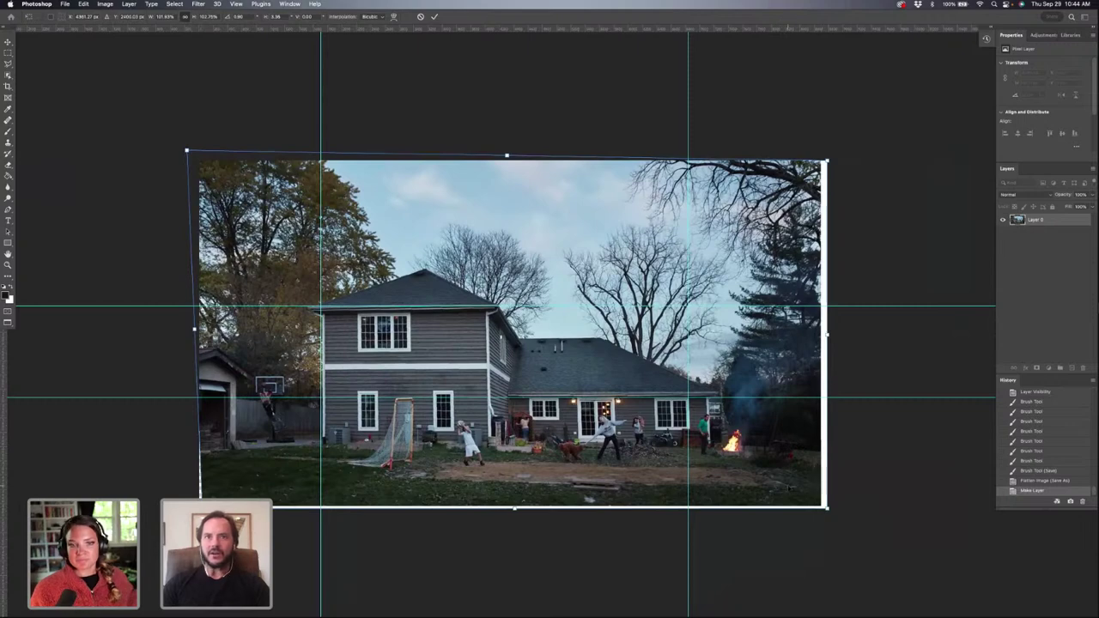
Step: Distort the layer's lower-right corner inward and upper-right corner slightly outward, then raise its upper edge a little
left_click_drag(827, 509, 818, 509)
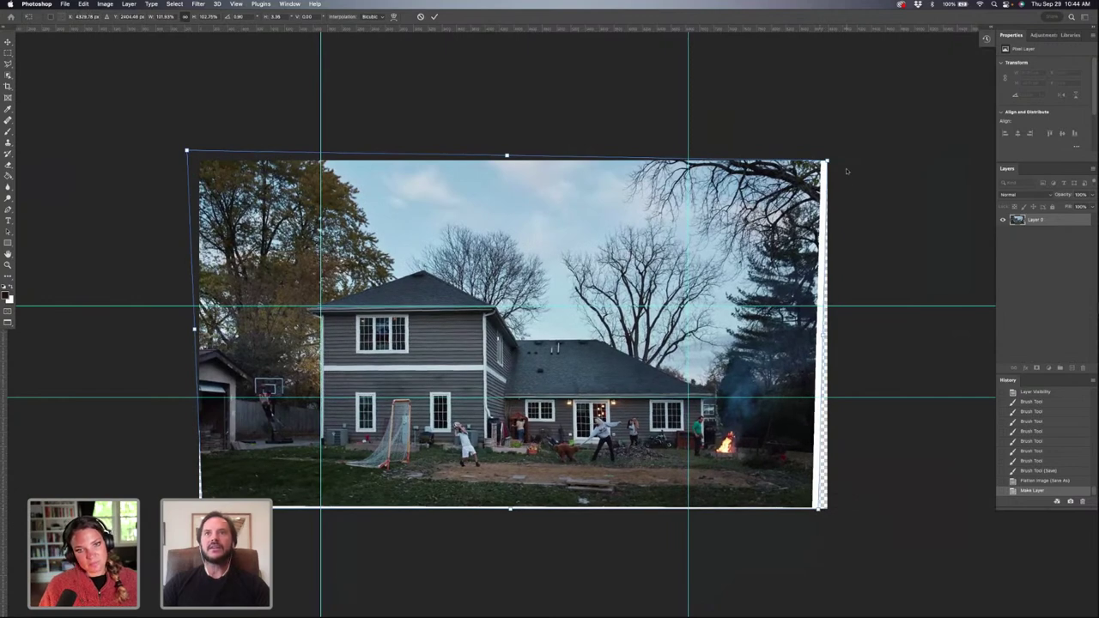
left_click_drag(826, 159, 829, 159)
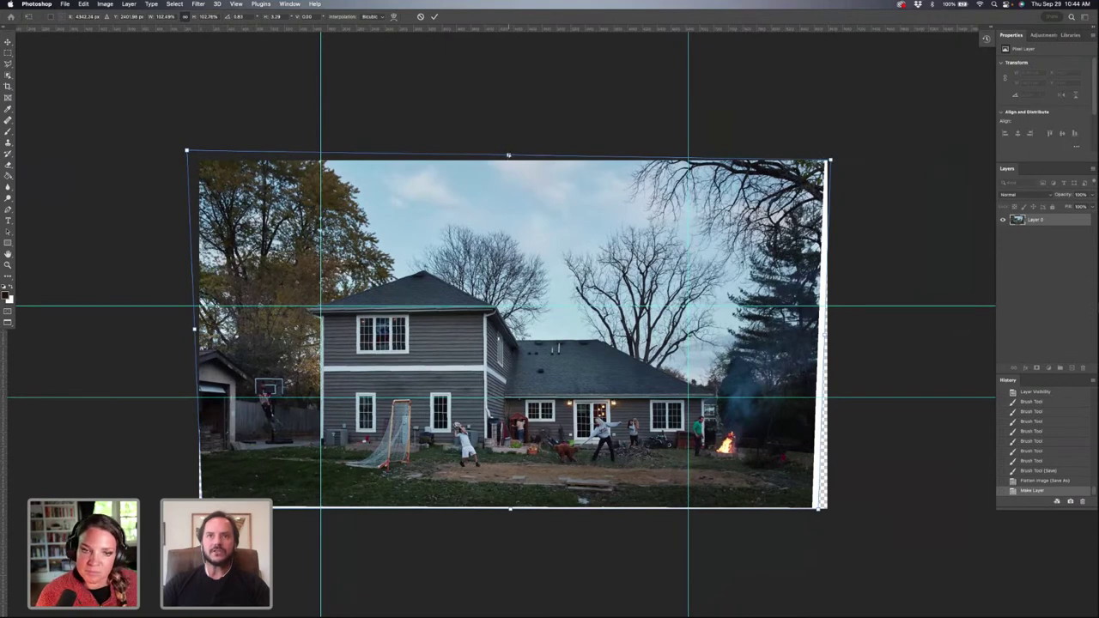
left_click_drag(508, 156, 509, 152)
key("super+equal")
key("super+equal")
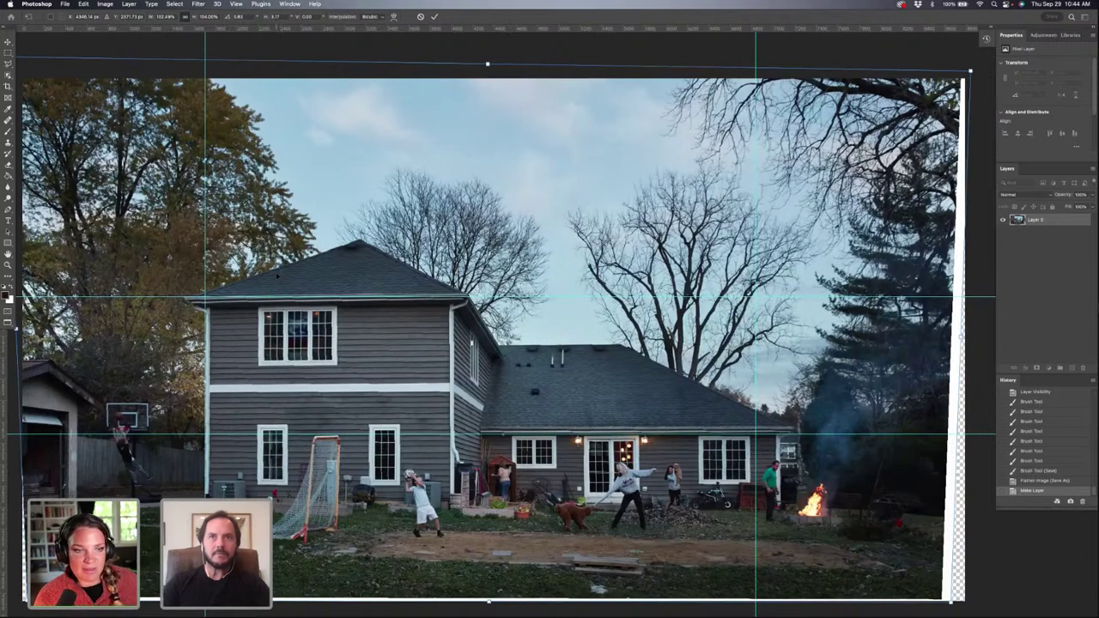
key("super+minus")
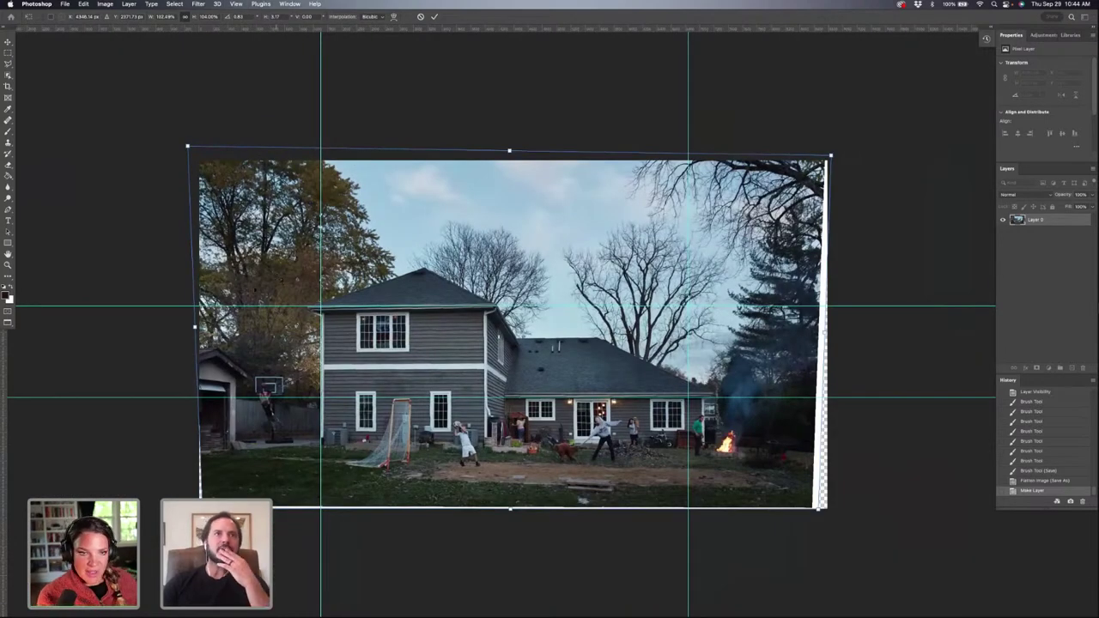
left_click(84, 3)
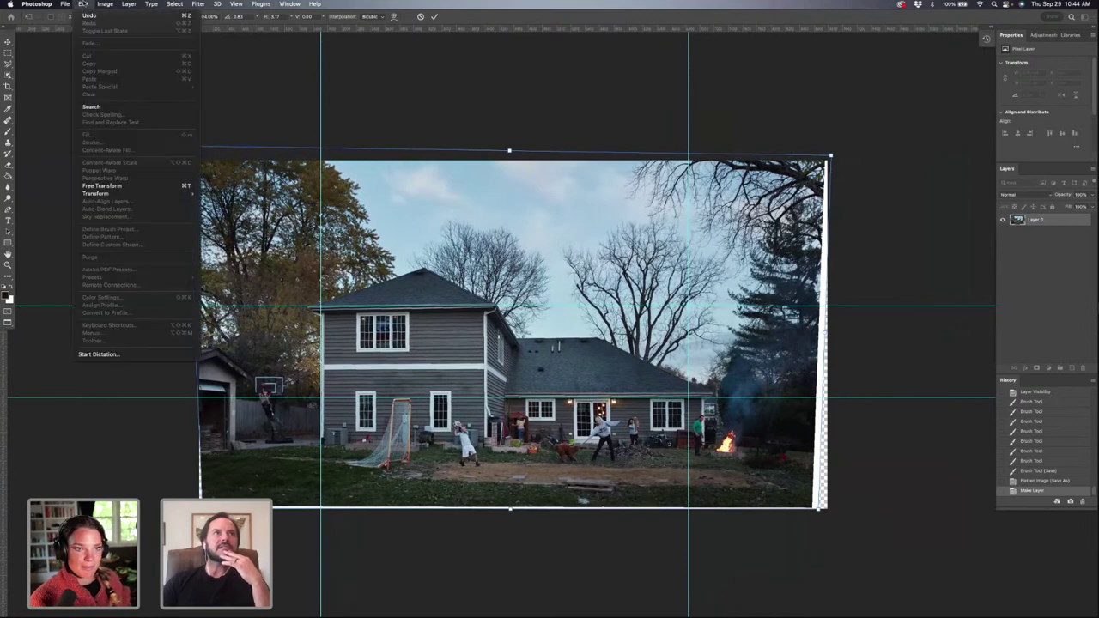
mouse_move(100, 194)
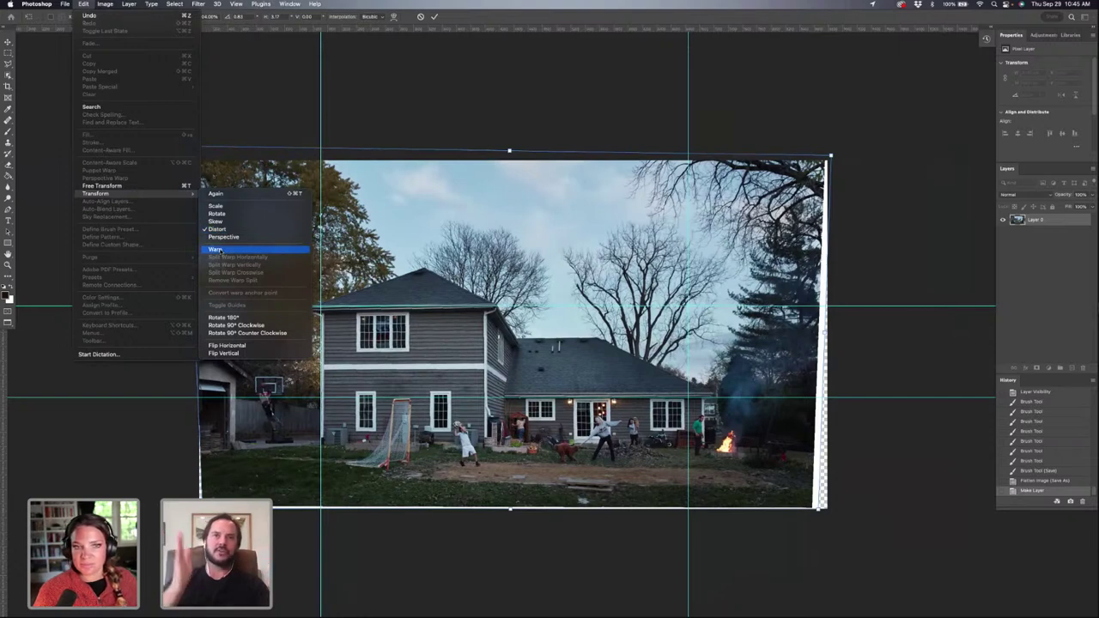
left_click(216, 250)
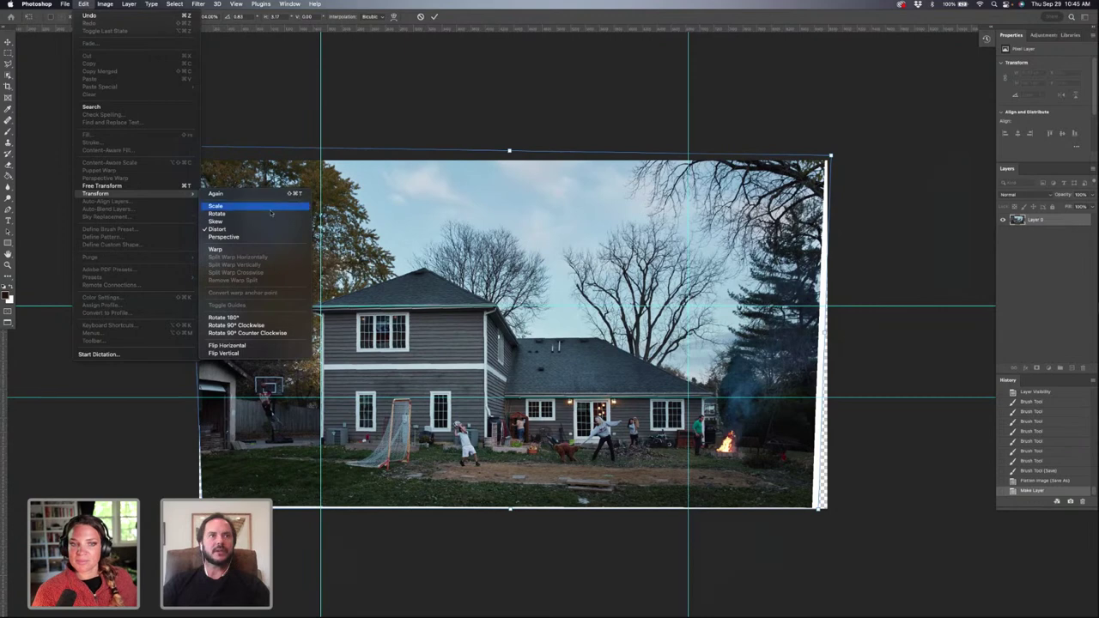
left_click(378, 85)
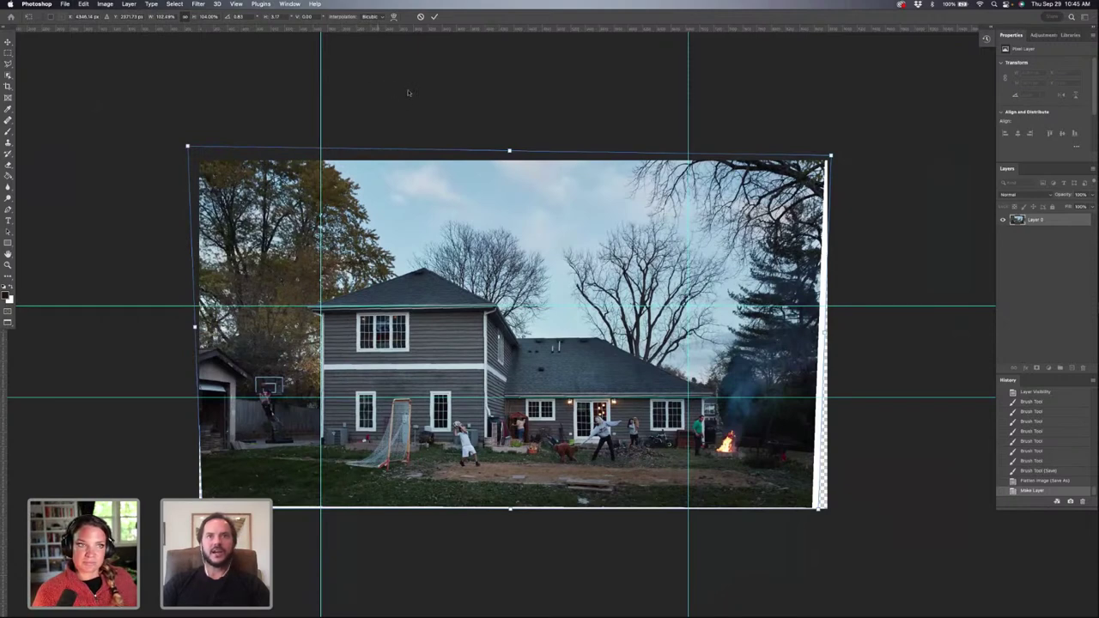
Step: Apply the distortion to the layer, return to the Brush tool and hide the guides
key("Return")
key("b")
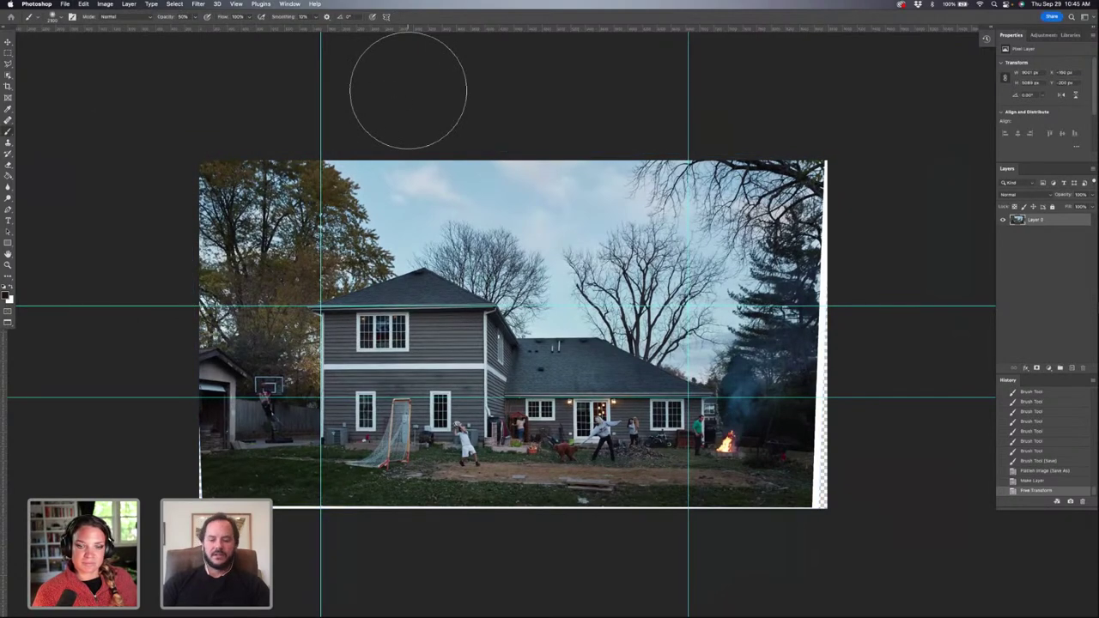
key("super+semicolon")
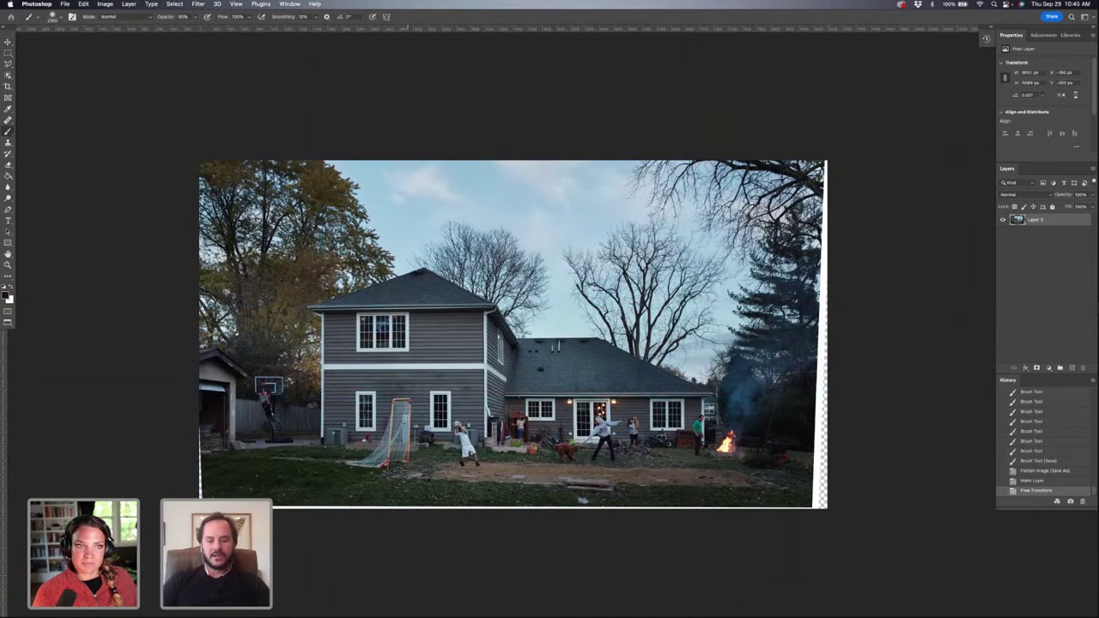
Step: Crop the image inward on its left, right and lower edges to remove the empty margins left by the distortion
key("c")
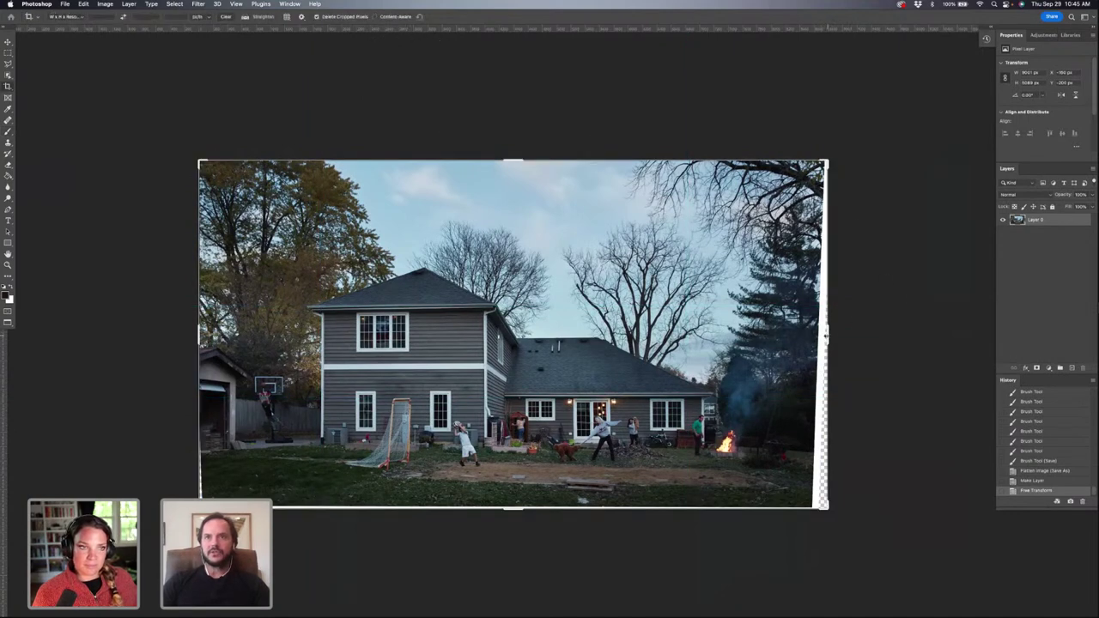
left_click_drag(824, 337, 808, 338)
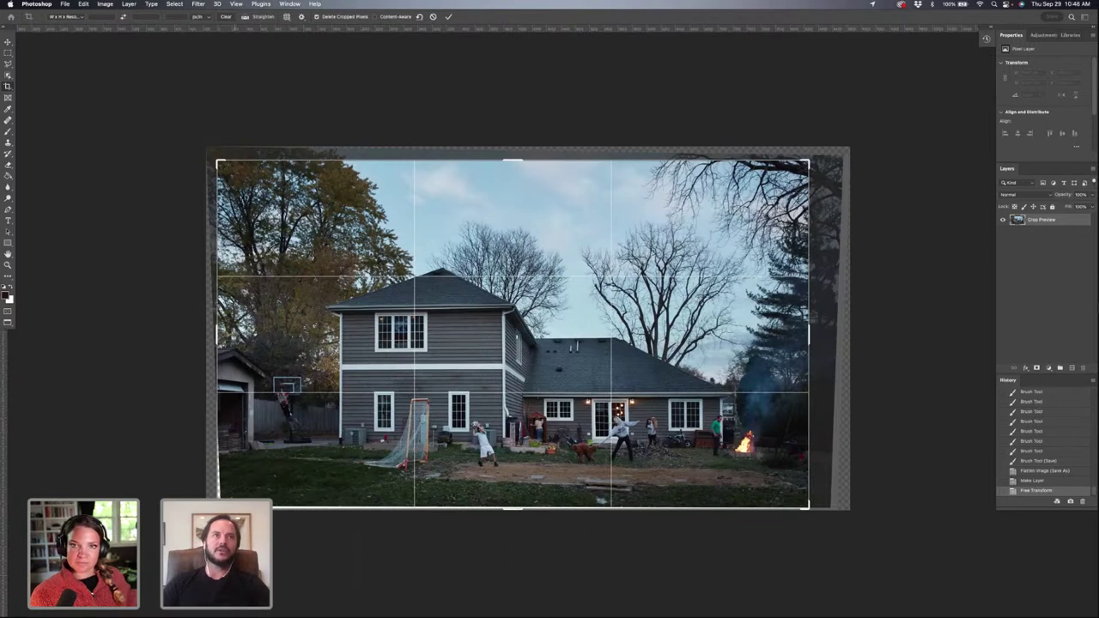
left_click_drag(217, 330, 226, 323)
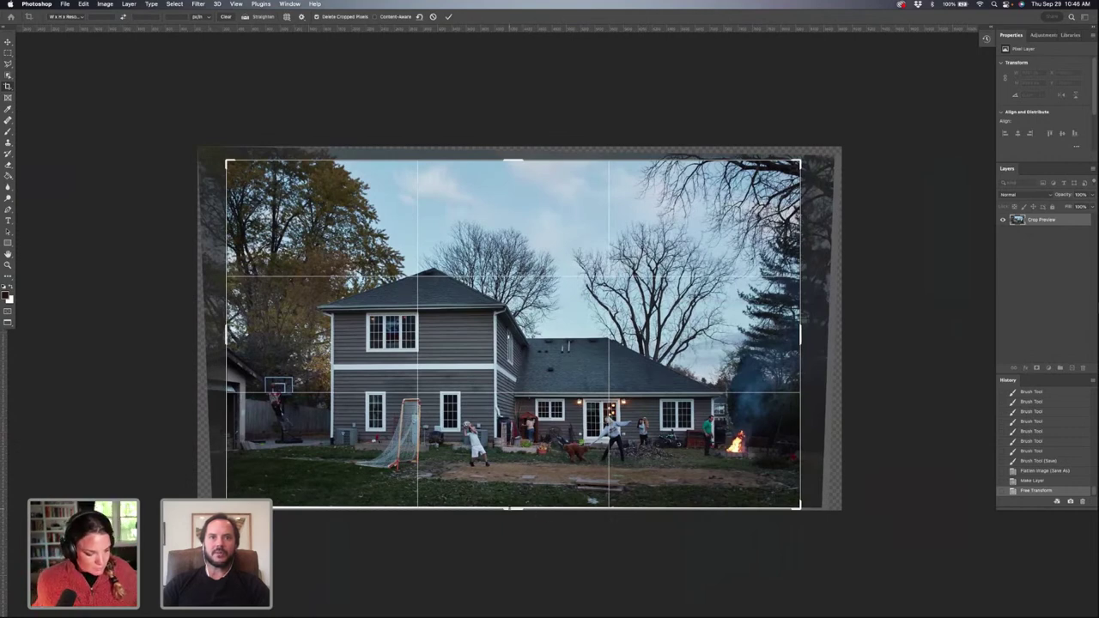
left_click_drag(512, 508, 513, 505)
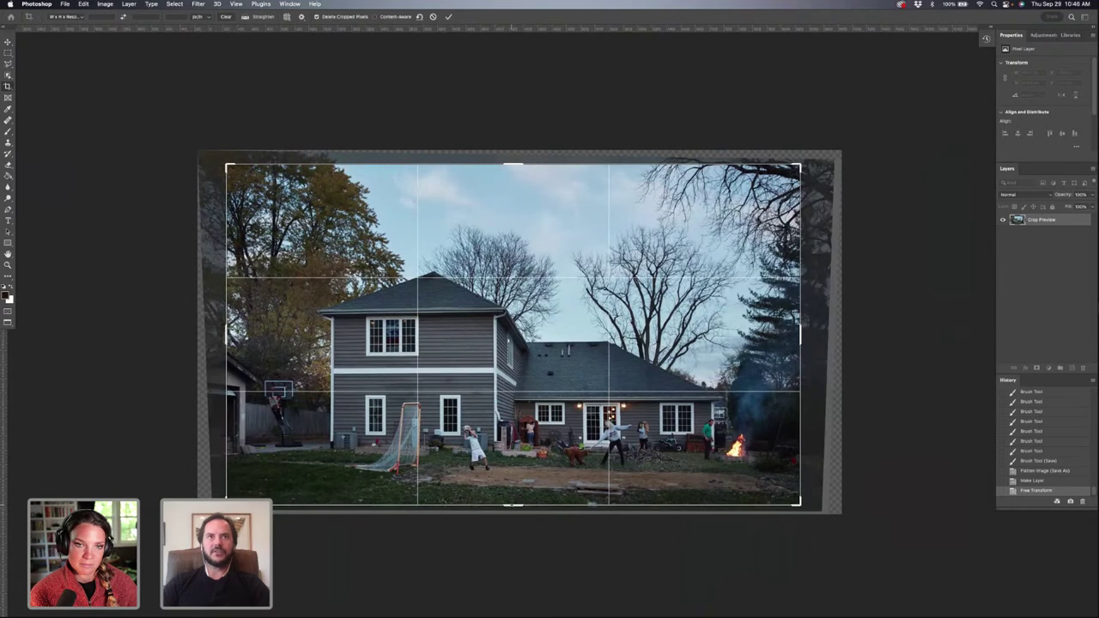
key("Return")
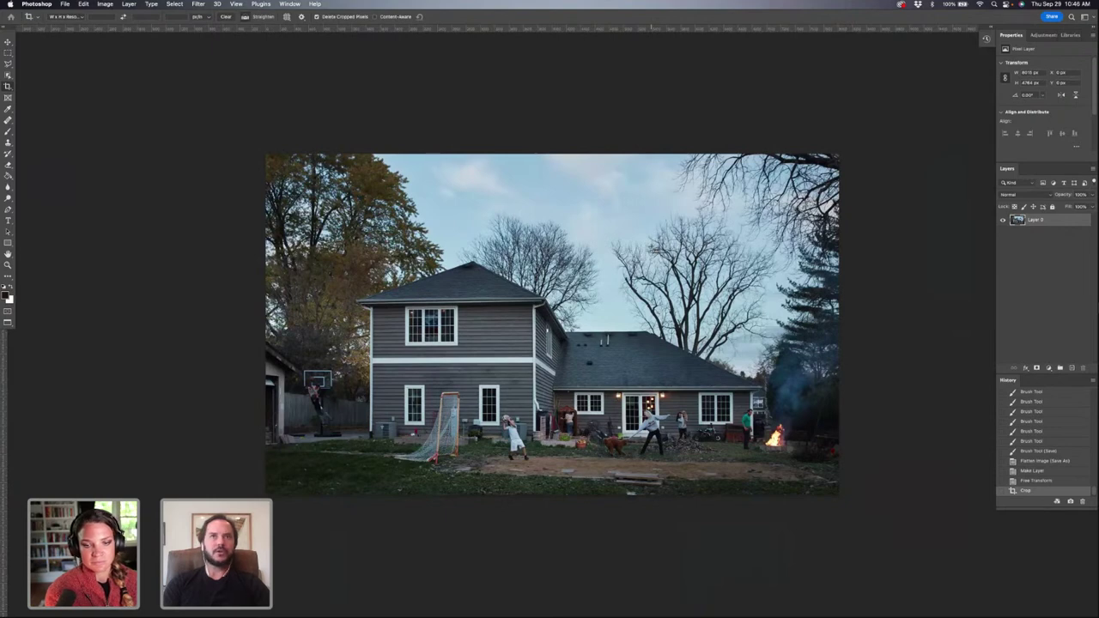
Step: Add a Photo Filter adjustment layer with Warming Filter (85) and raise its density to about 31%
key("super+plus")
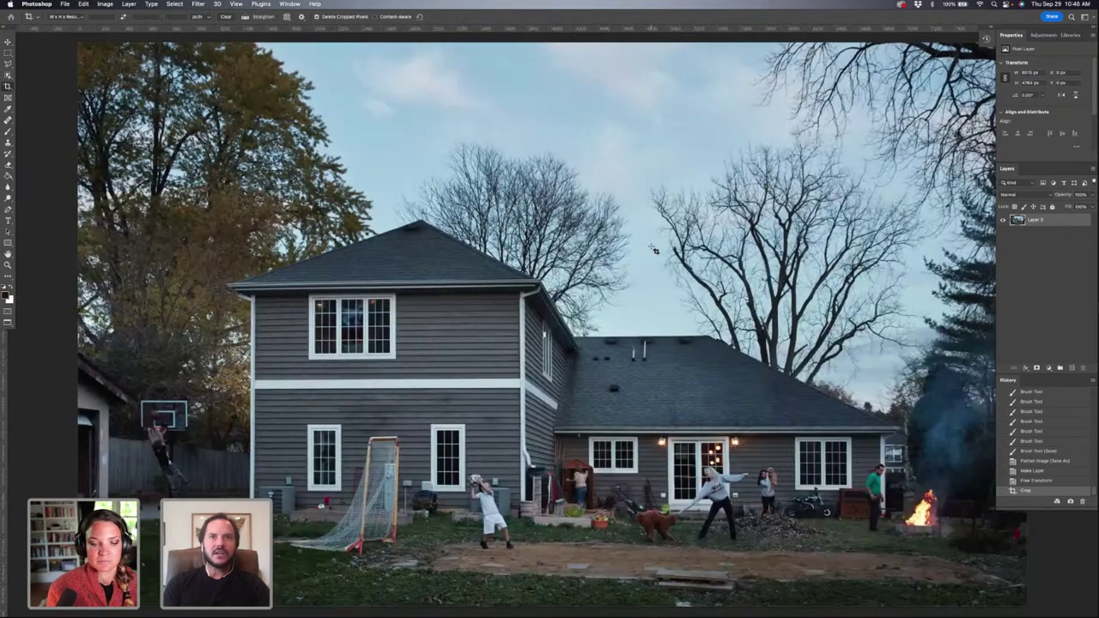
key("super+minus")
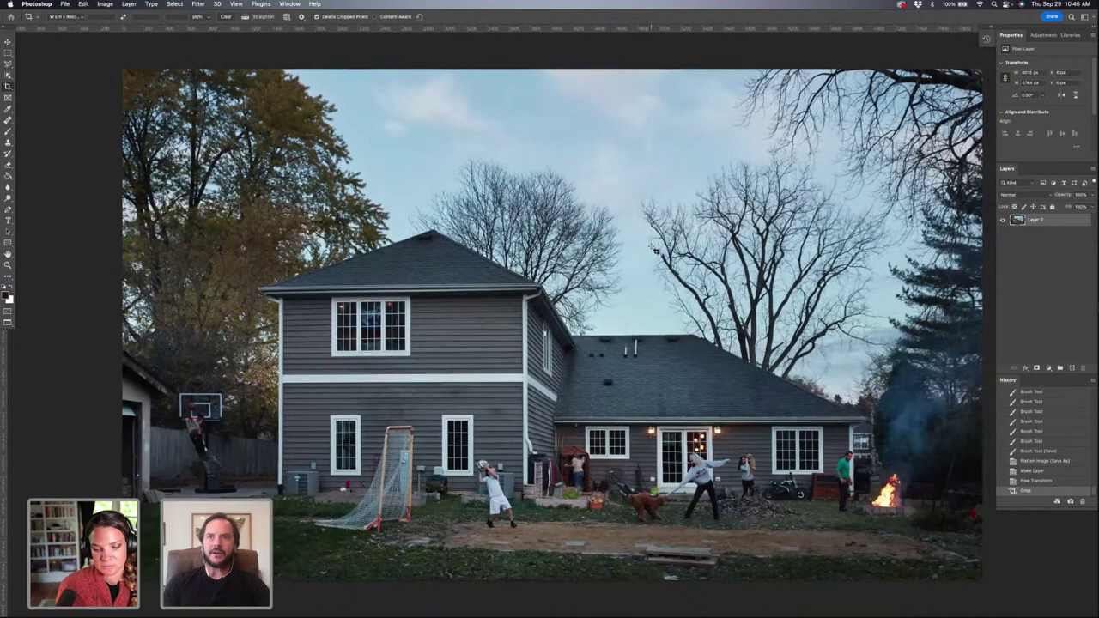
scroll(601, 302, "right", 2)
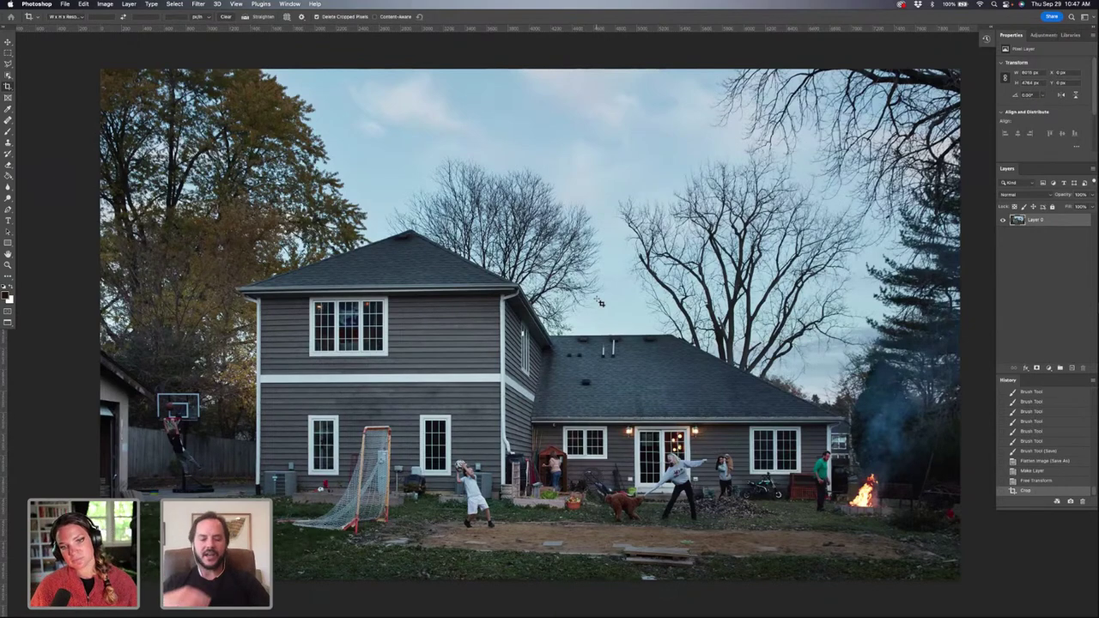
key("super+shift+n")
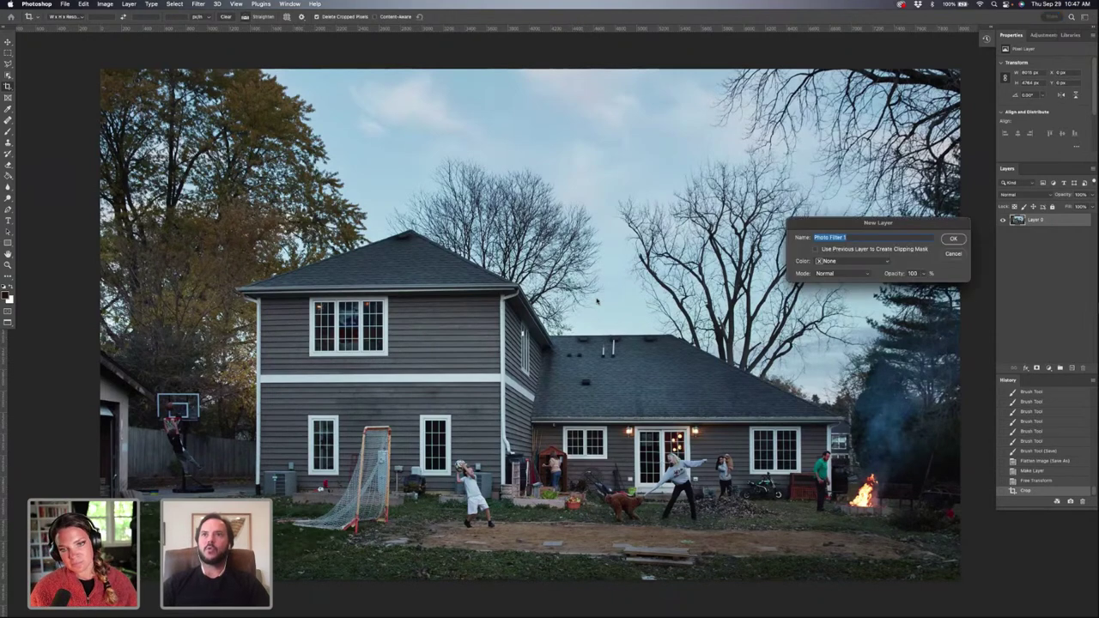
key("Return")
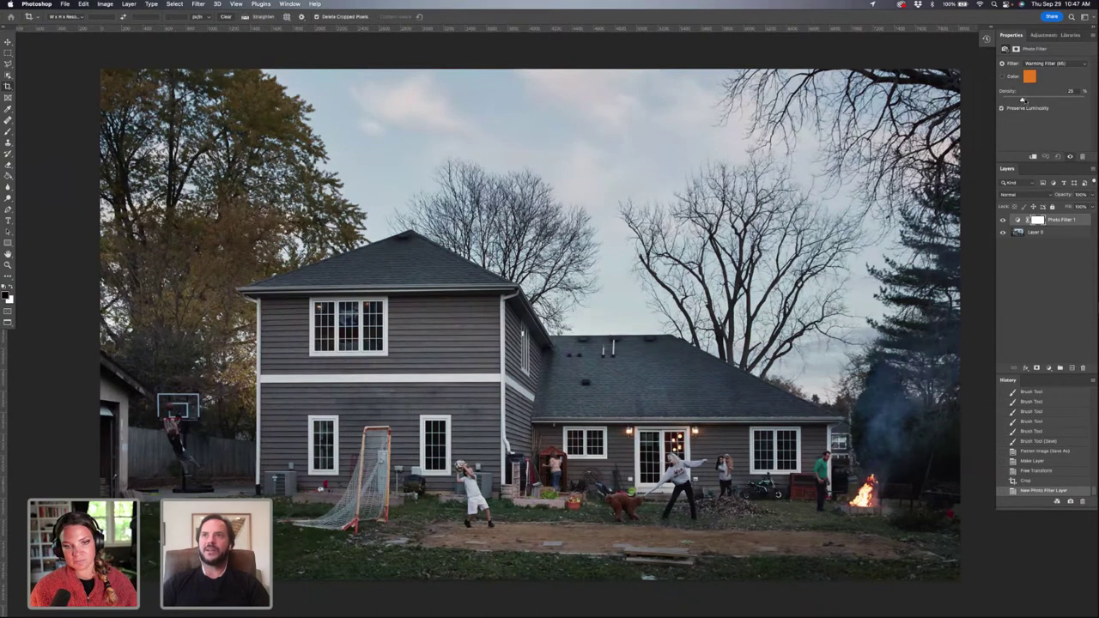
left_click_drag(1021, 100, 1025, 100)
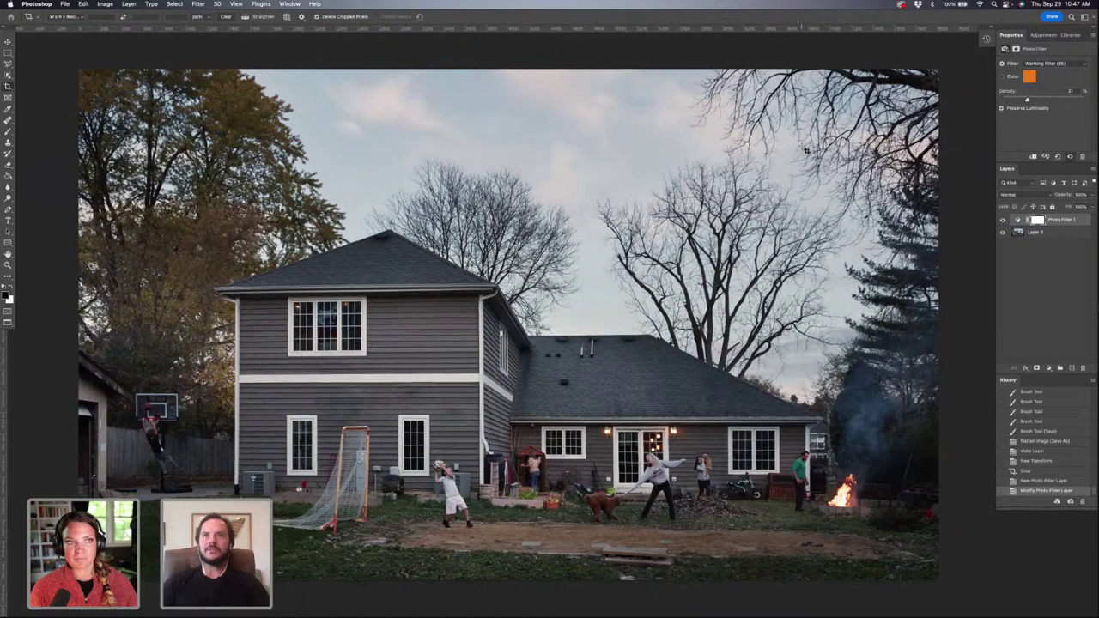
scroll(805, 150, "up", 1)
scroll(805, 150, "left", 1)
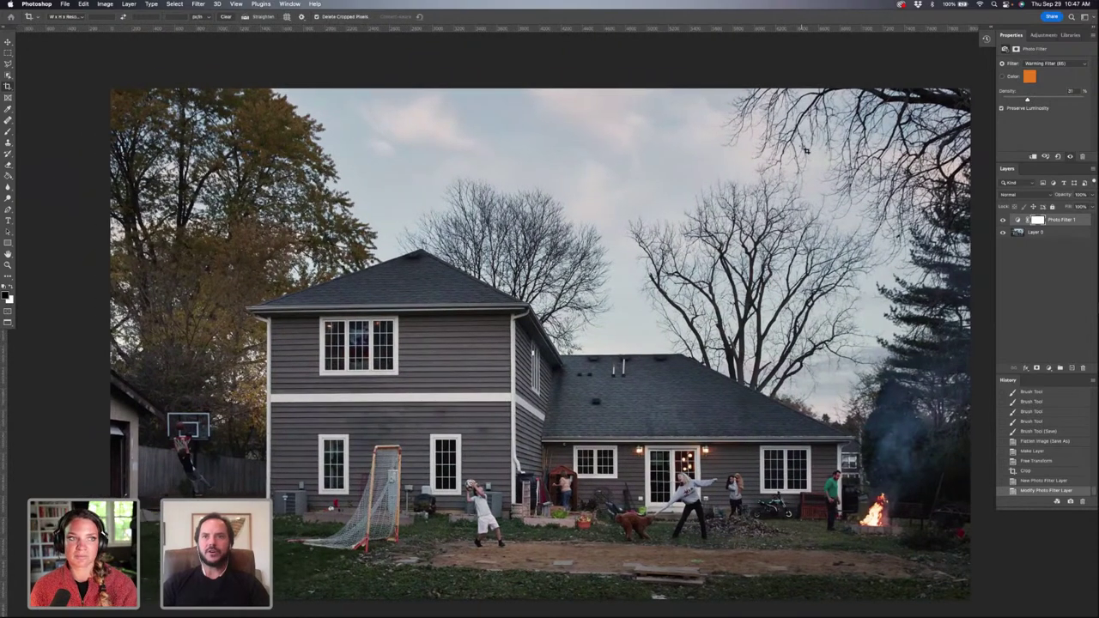
scroll(805, 150, "down", 1)
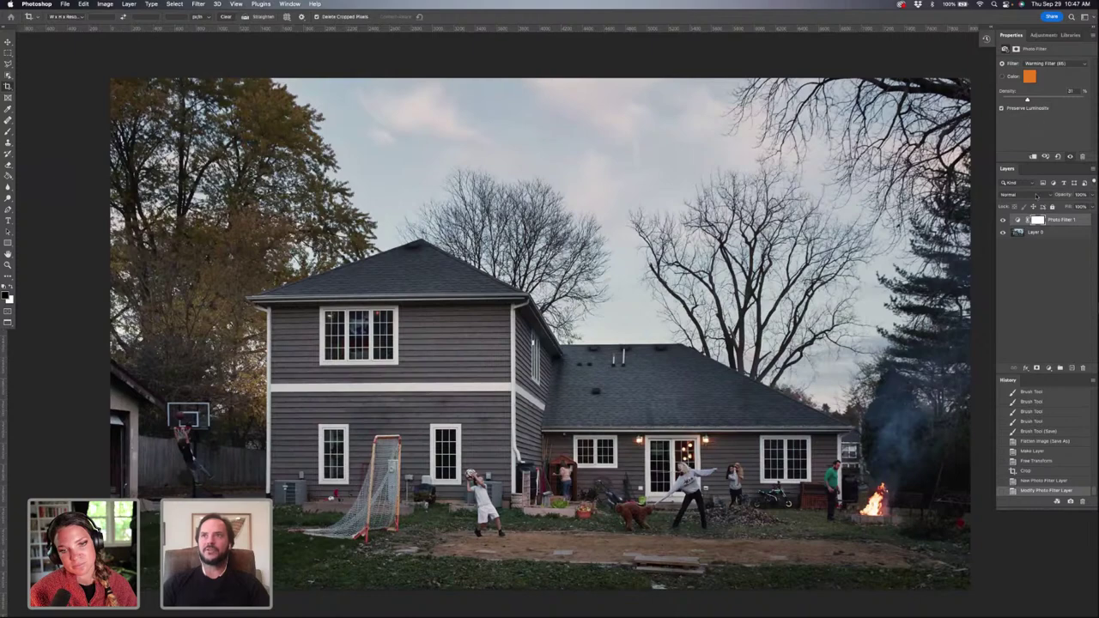
Step: Add a Curves adjustment layer above the photo filter and bend the RGB curve upward to brighten the midtones and highlights
key("super+m")
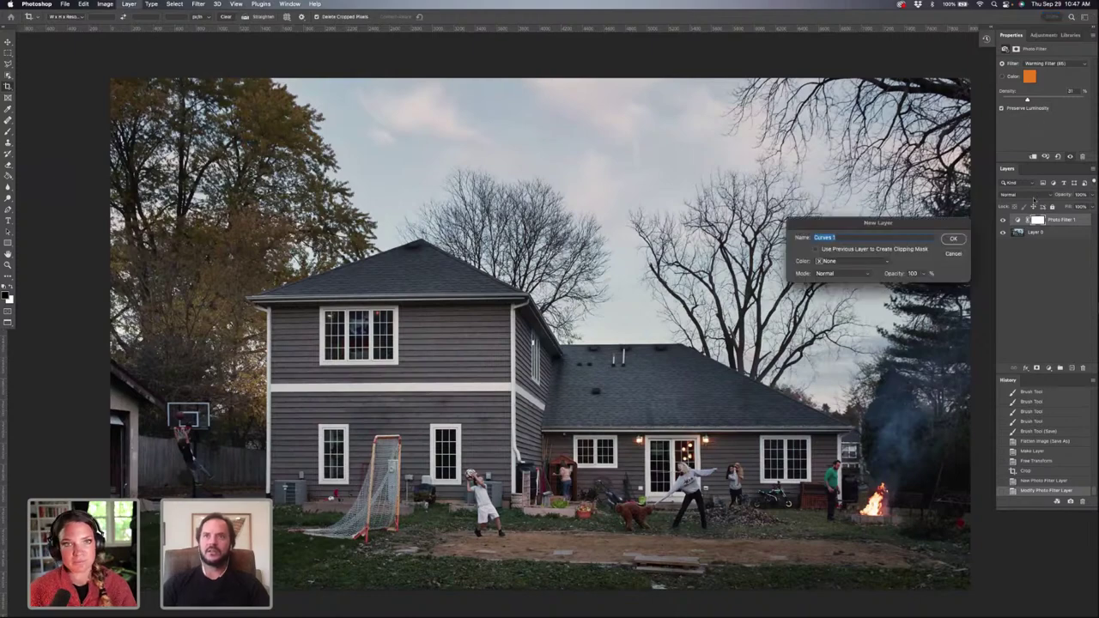
key("Return")
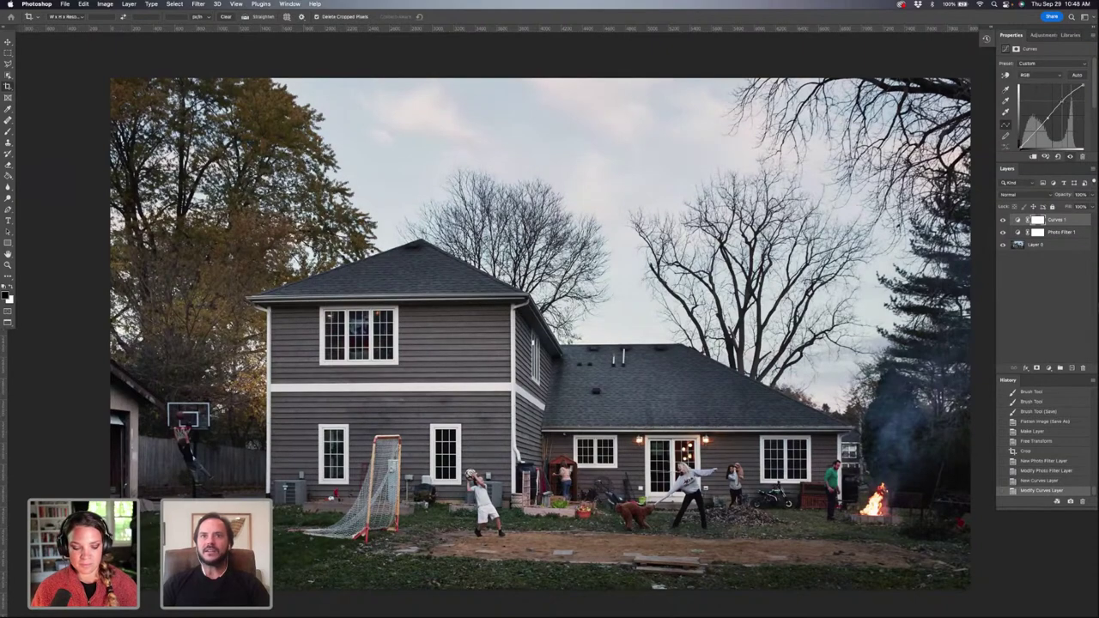
scroll(761, 140, "down", 1)
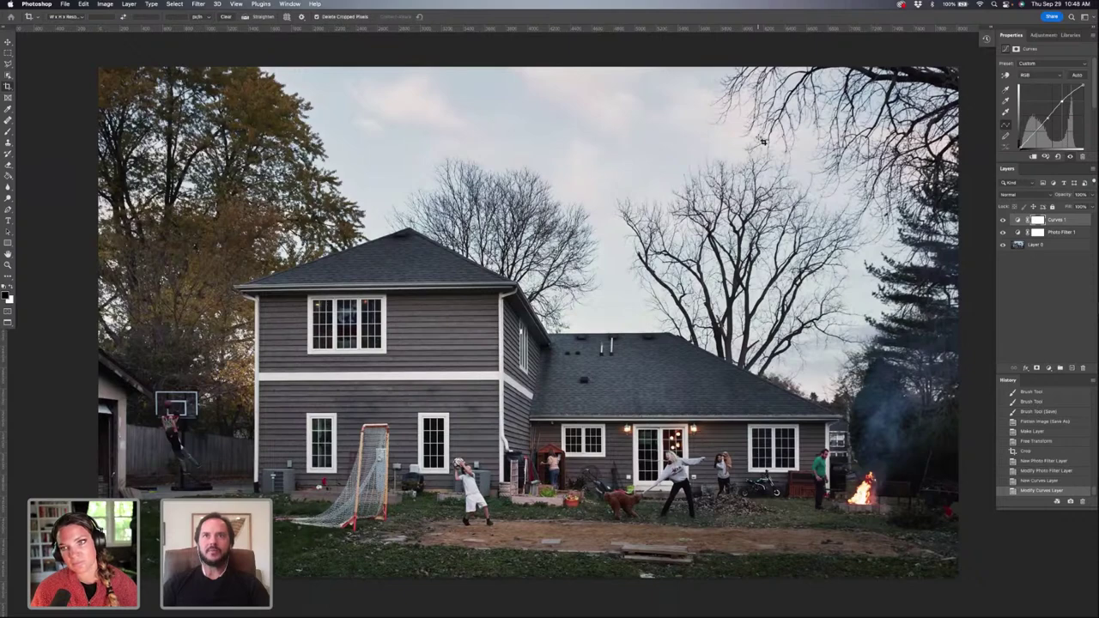
scroll(761, 140, "down", 1)
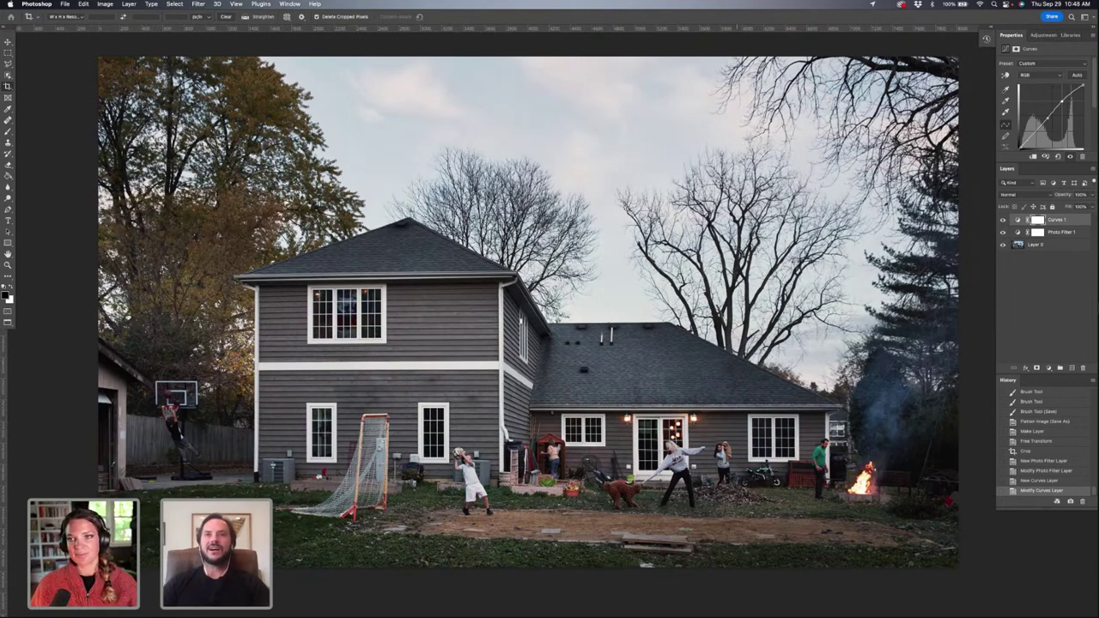
scroll(527, 316, "up", 2)
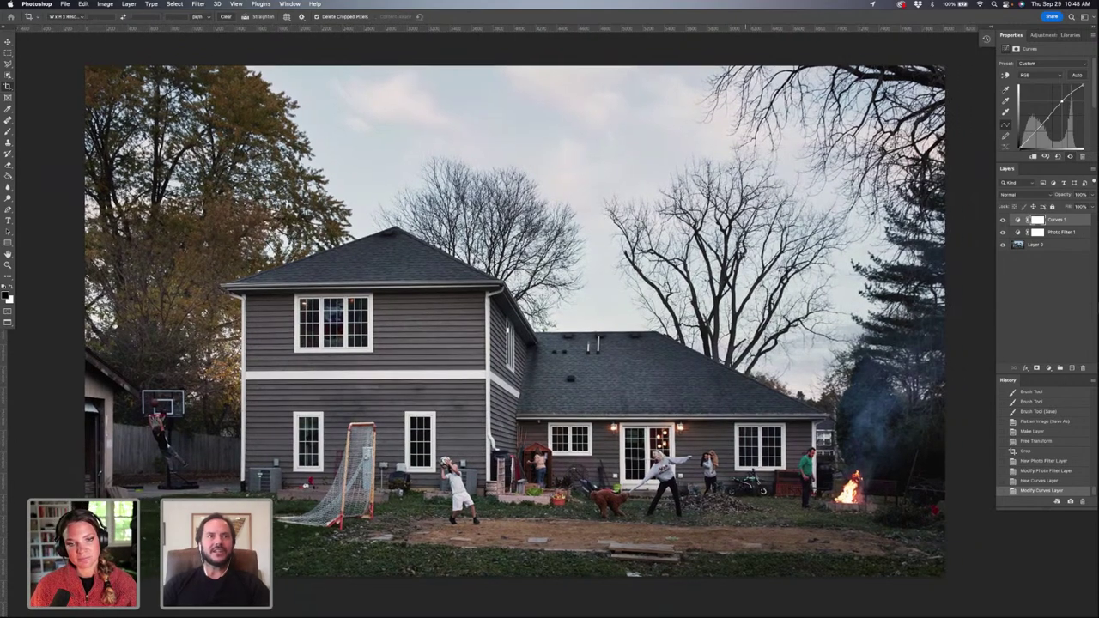
scroll(523, 316, "down", 1)
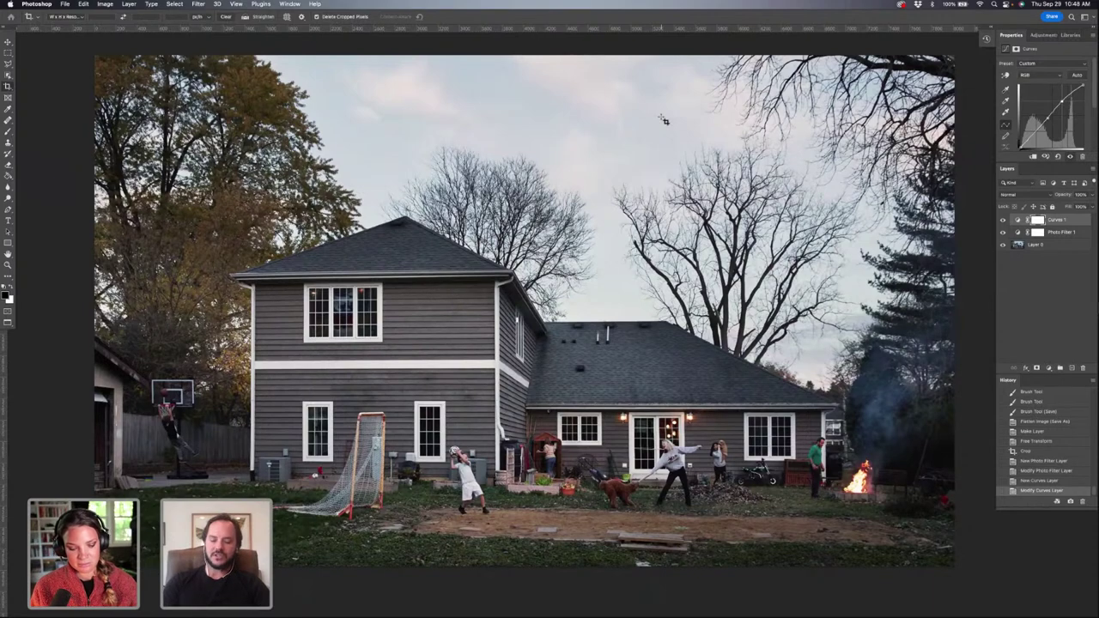
Step: Add a Selective Color adjustment layer and set its Blacks to cyan -7%, magenta +7% and yellow -6%
key("super+shift+alt+s")
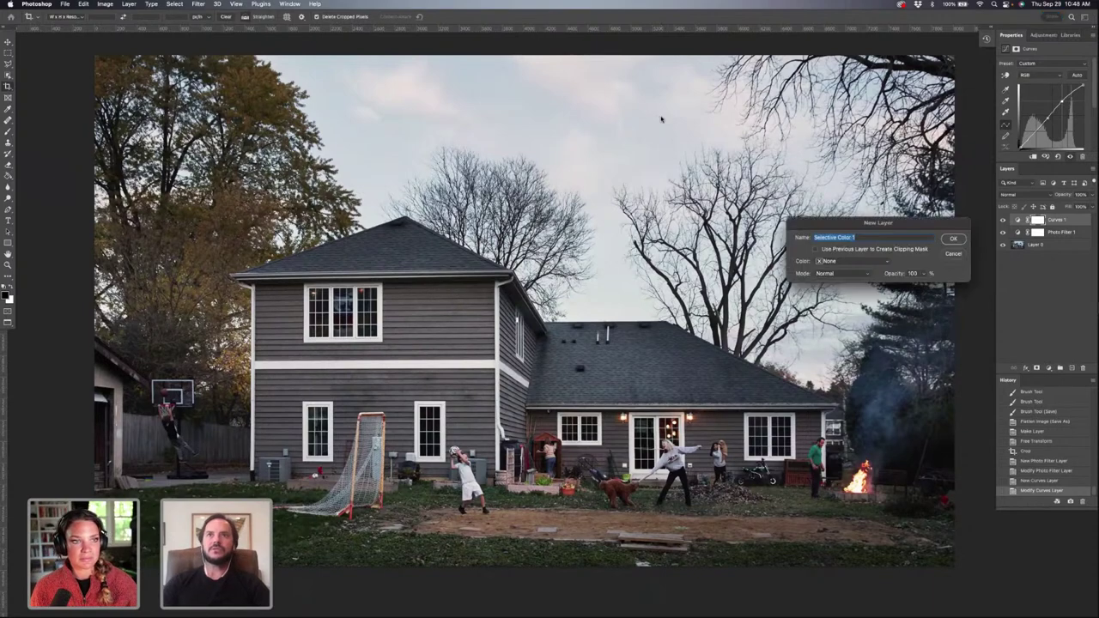
left_click(954, 239)
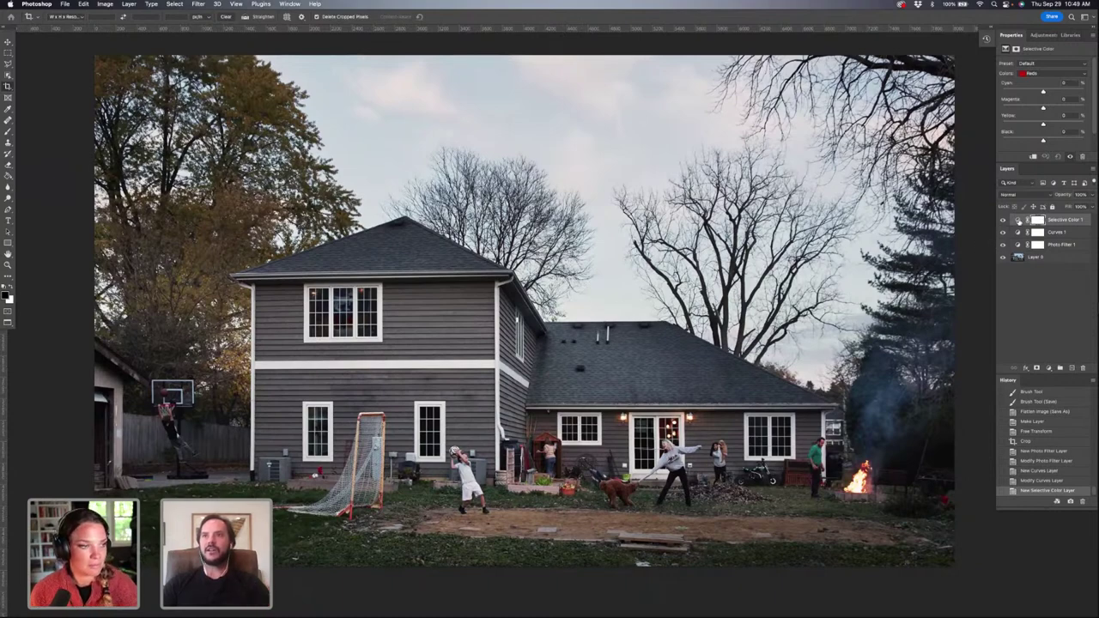
left_click(1055, 76)
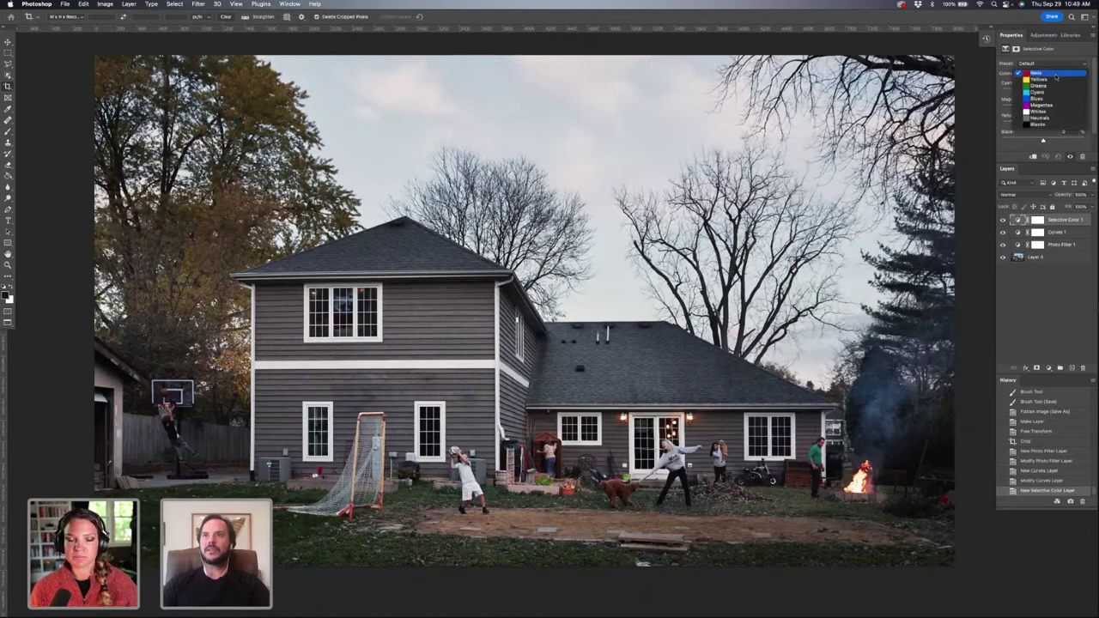
left_click(1040, 125)
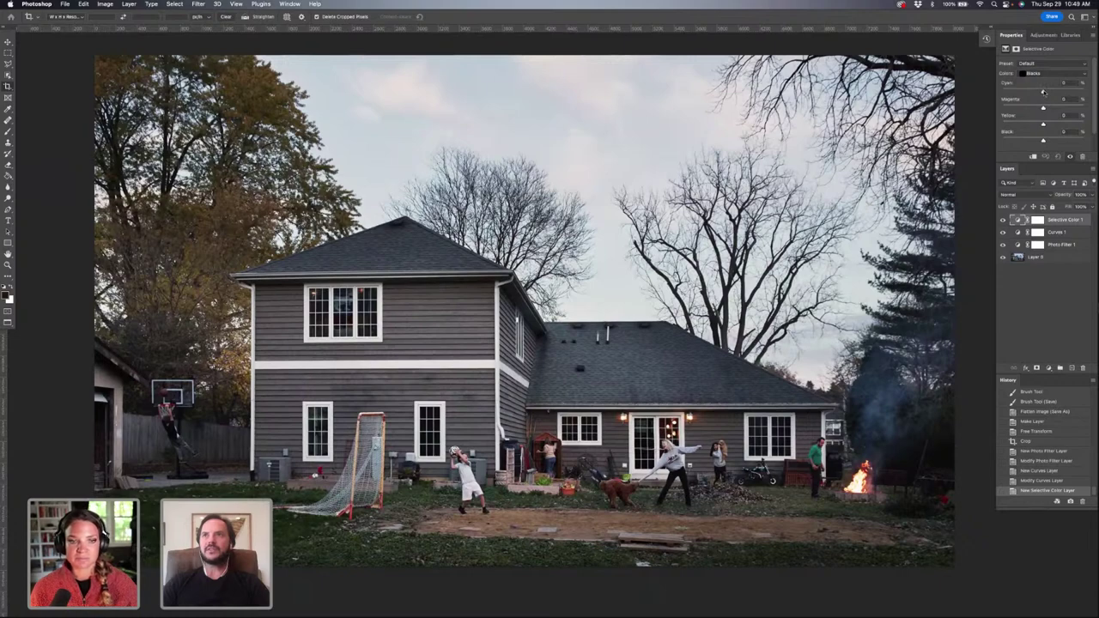
left_click_drag(1043, 92, 1034, 92)
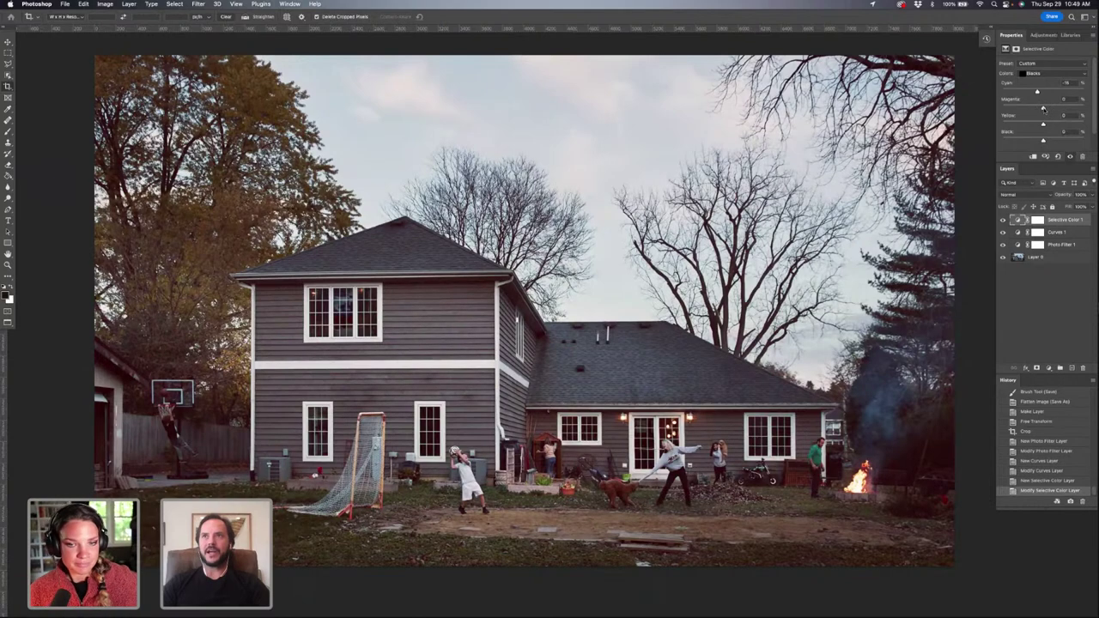
left_click_drag(1042, 109, 1045, 109)
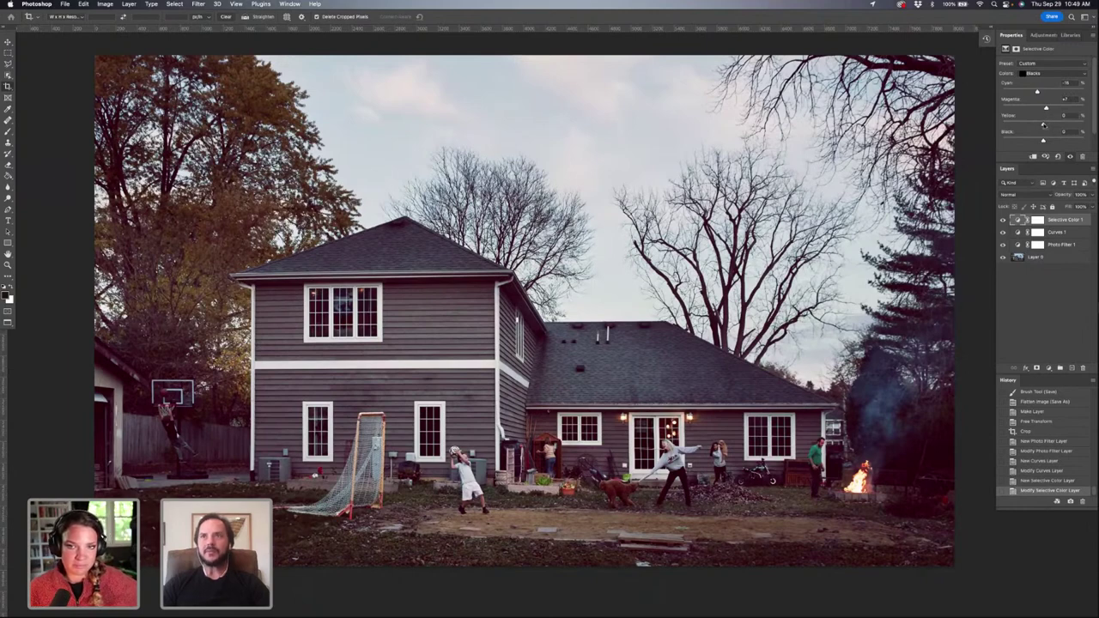
left_click_drag(1044, 125, 1039, 125)
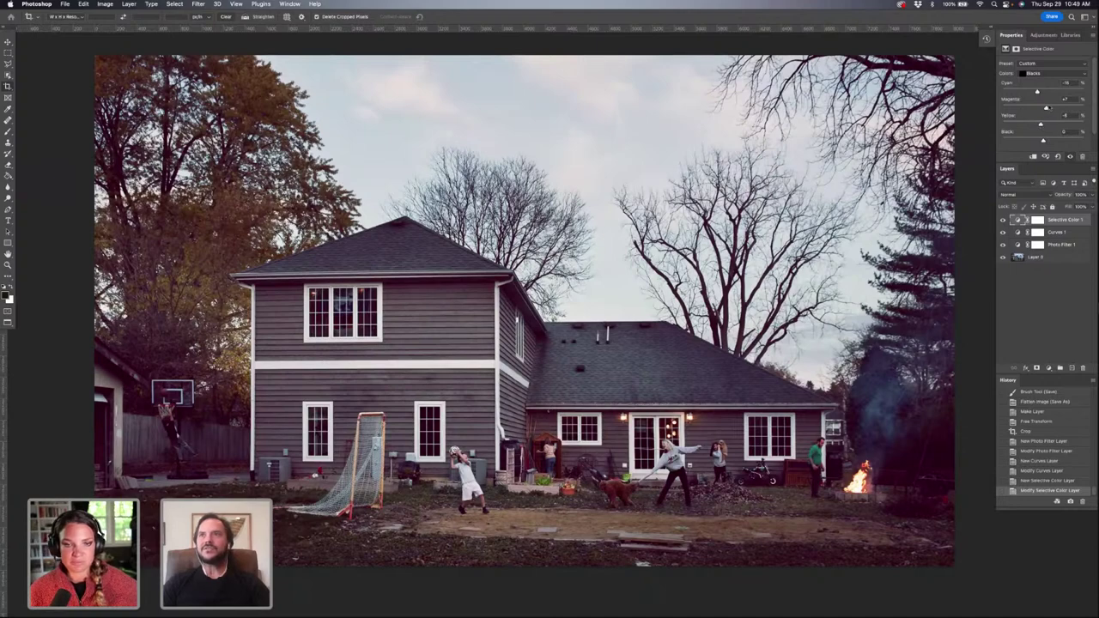
left_click_drag(1036, 92, 1039, 92)
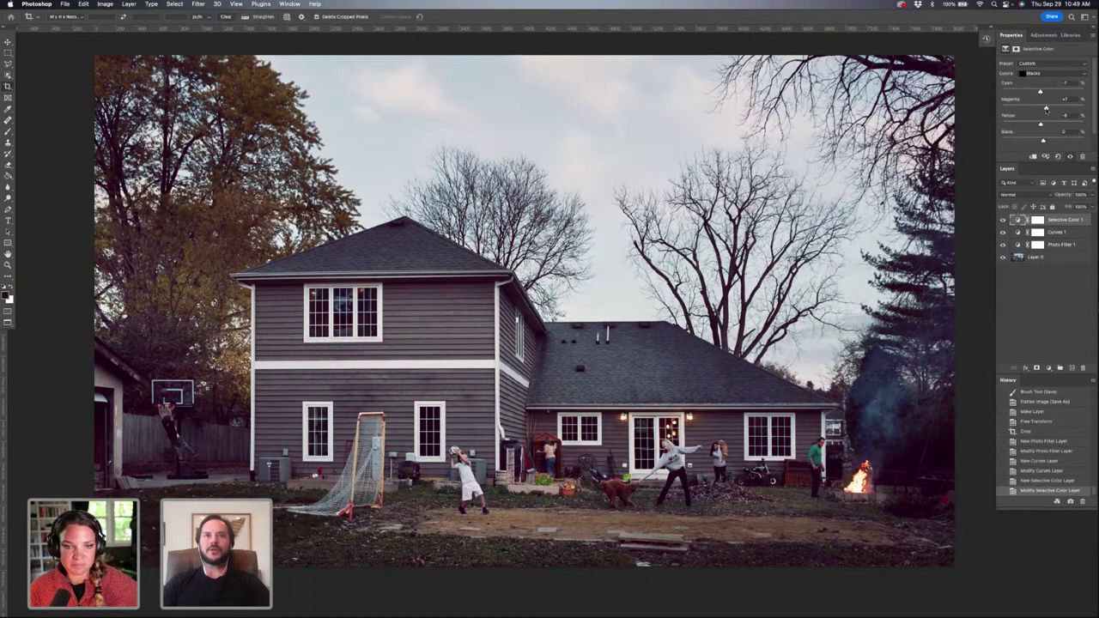
Step: Strengthen the Photo Filter layer's warming effect by setting its density to 47%
scroll(818, 149, "right", 1)
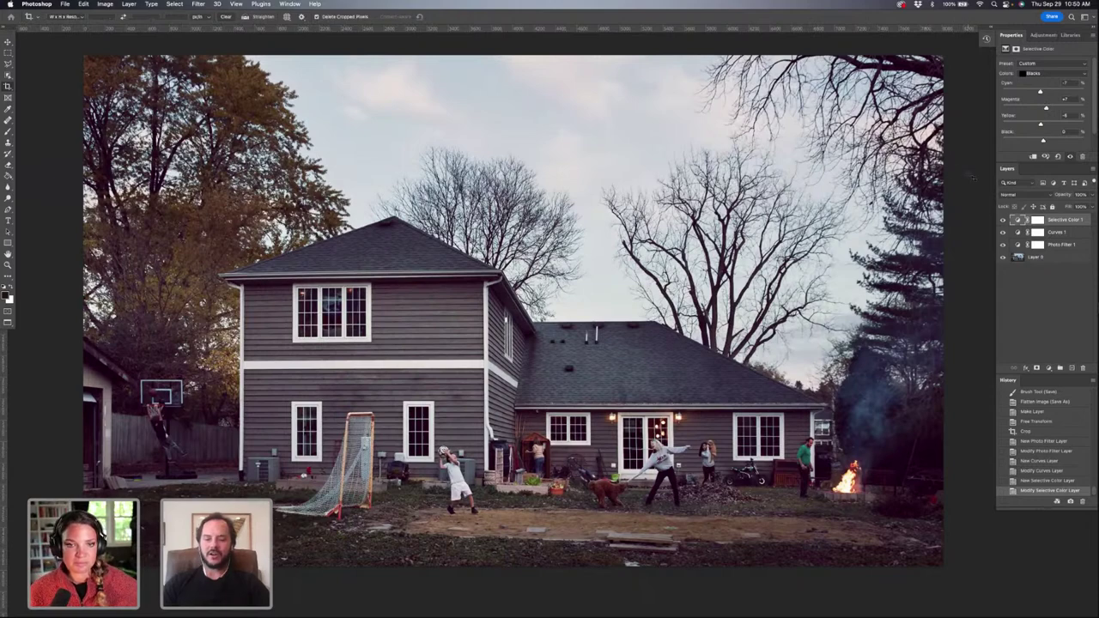
key("super+0")
key("super+equal")
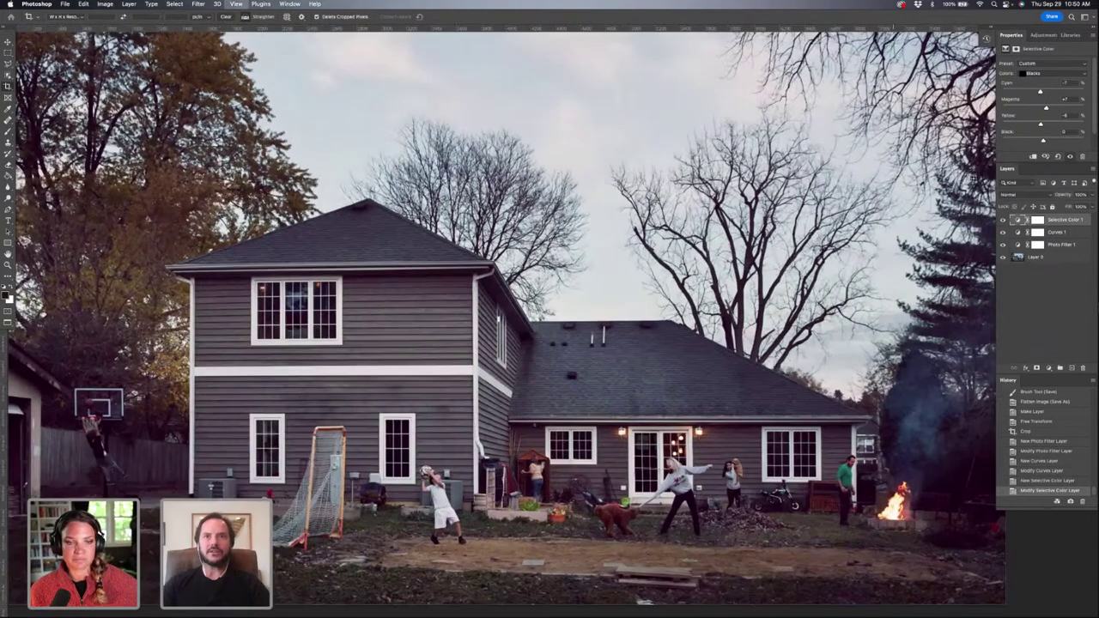
scroll(562, 312, "right", 3)
scroll(562, 311, "down", 2)
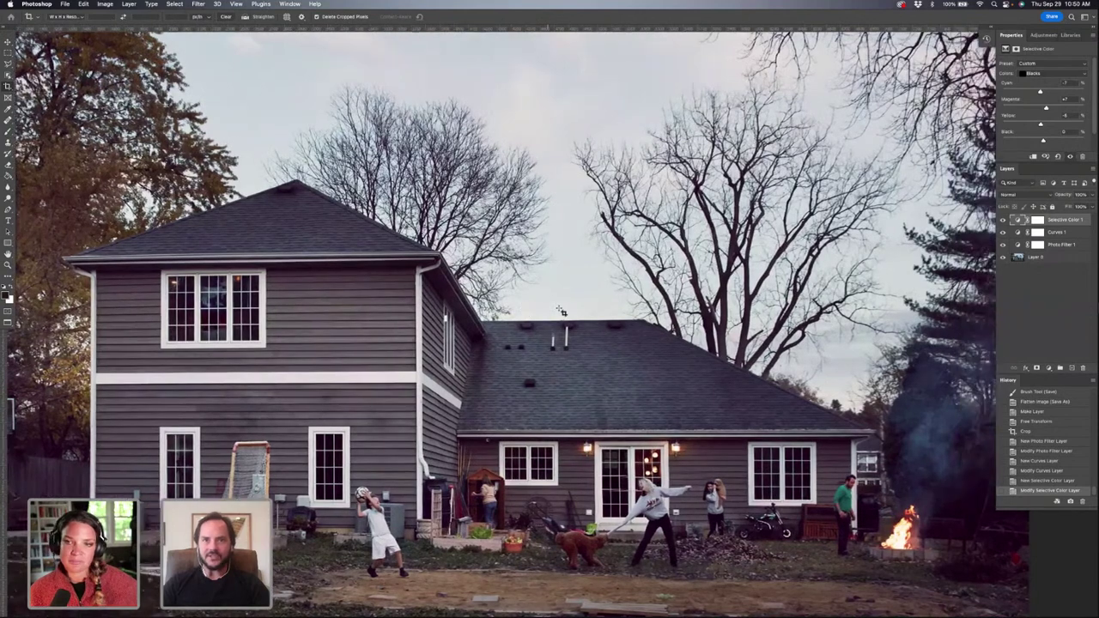
scroll(562, 312, "down", 1)
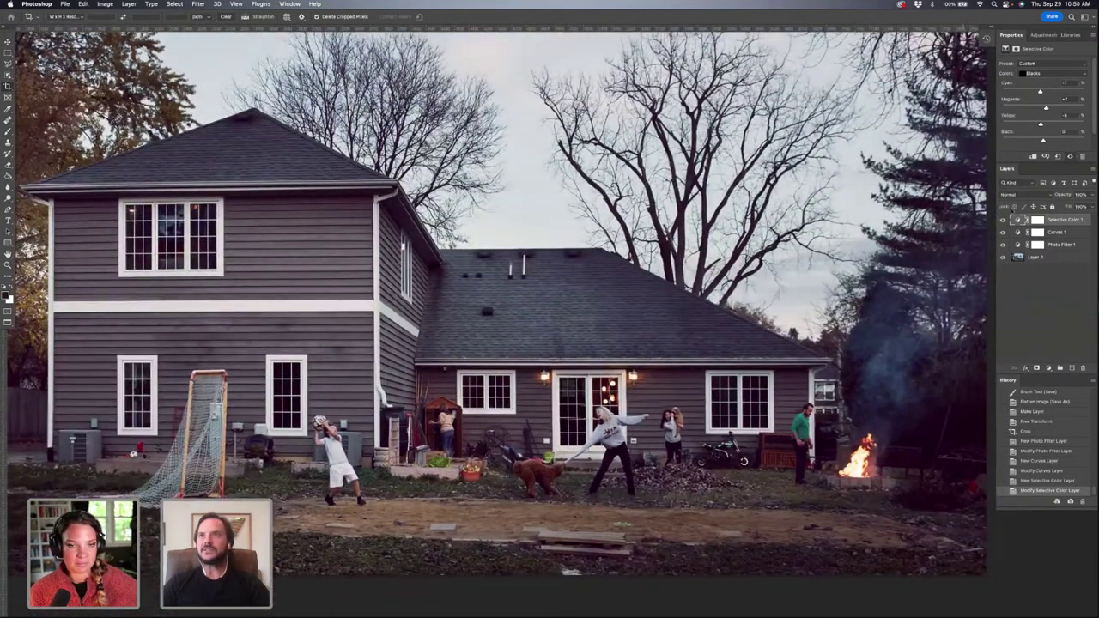
left_click(1020, 247)
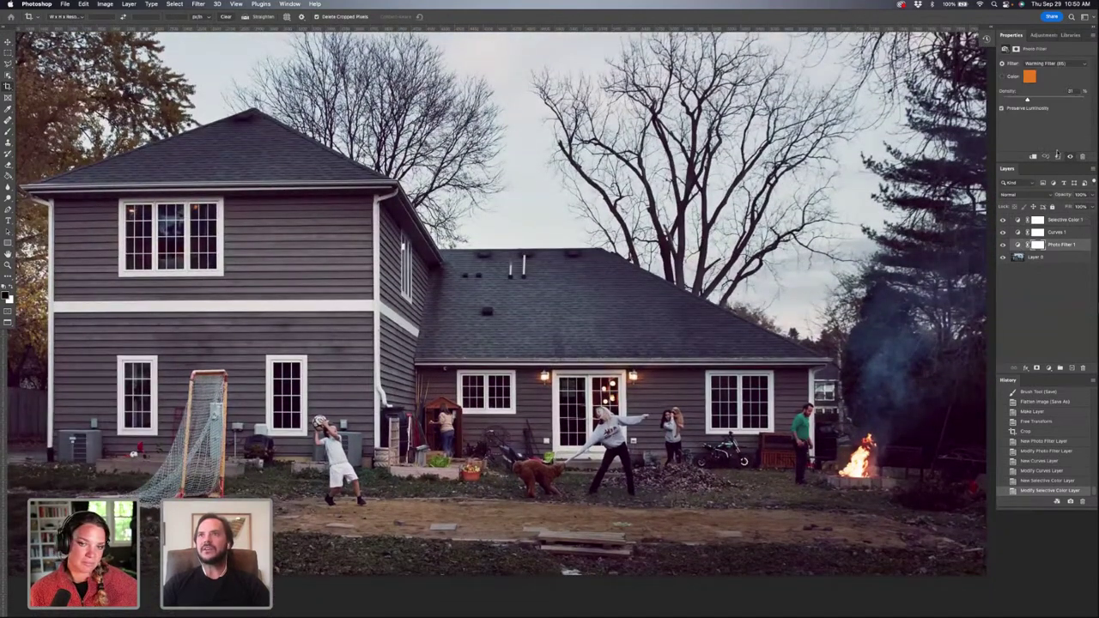
left_click_drag(1036, 101, 1037, 101)
left_click(1044, 102)
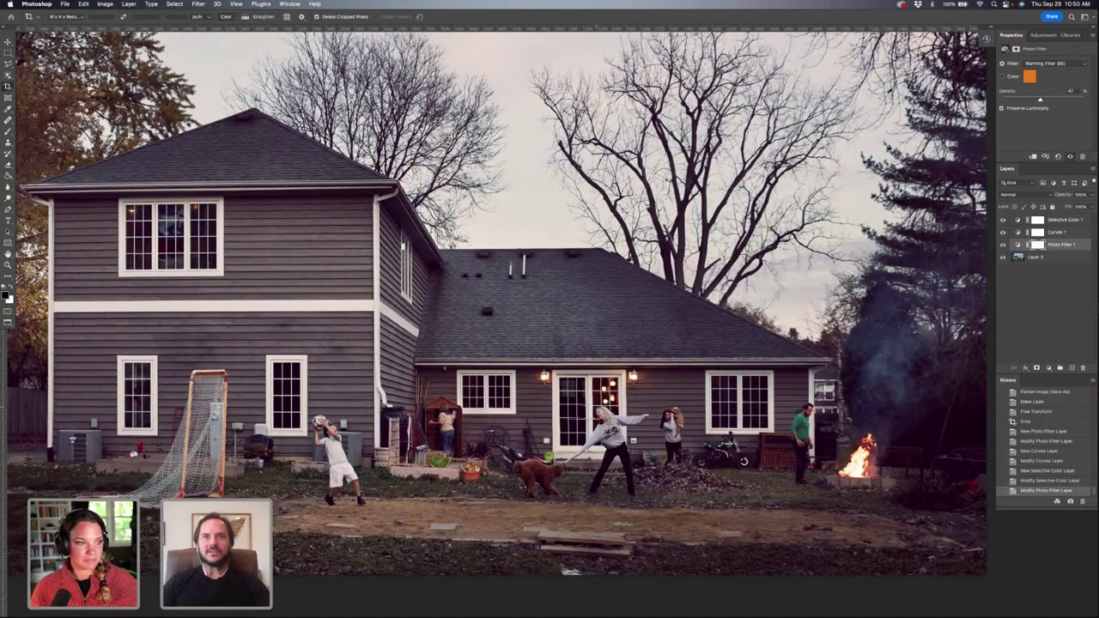
Step: Paint a quick mask over the woman playing tug and the large brown dog, and convert it to a selection of just them
left_click(236, 4)
scroll(567, 496, "up", 4)
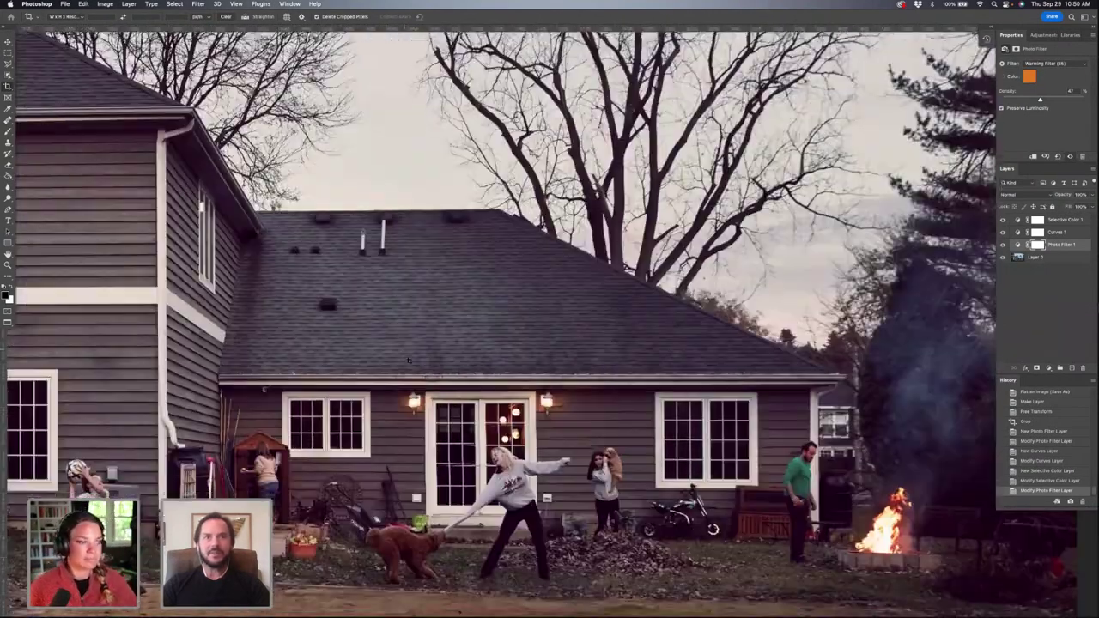
key("q")
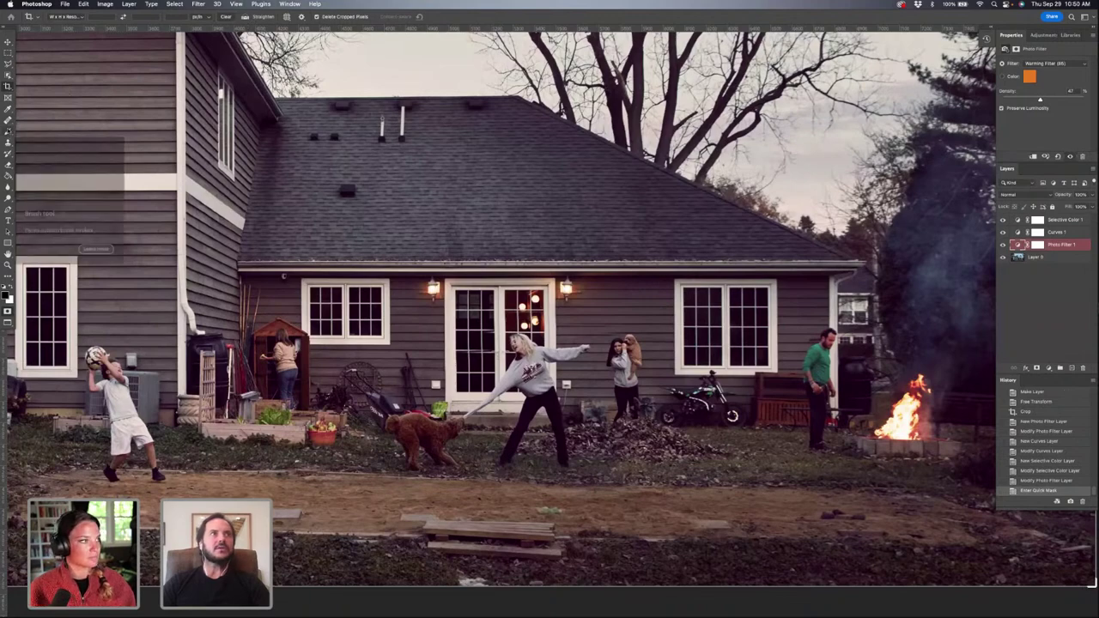
left_click(8, 131)
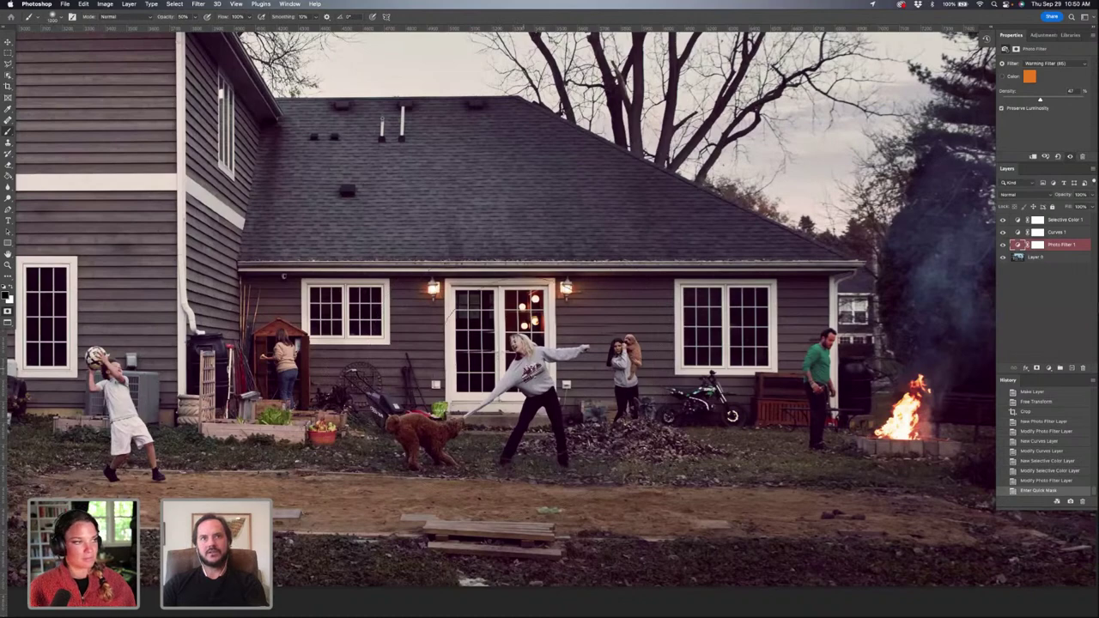
mouse_move(537, 343)
left_mouse_down()
mouse_move(508, 339)
mouse_move(511, 371)
mouse_move(570, 352)
mouse_move(537, 361)
mouse_move(528, 378)
mouse_move(421, 438)
mouse_move(502, 454)
mouse_move(554, 442)
mouse_move(549, 331)
mouse_move(513, 412)
mouse_move(526, 419)
mouse_move(525, 374)
mouse_move(468, 403)
mouse_move(550, 460)
mouse_move(575, 421)
left_mouse_up()
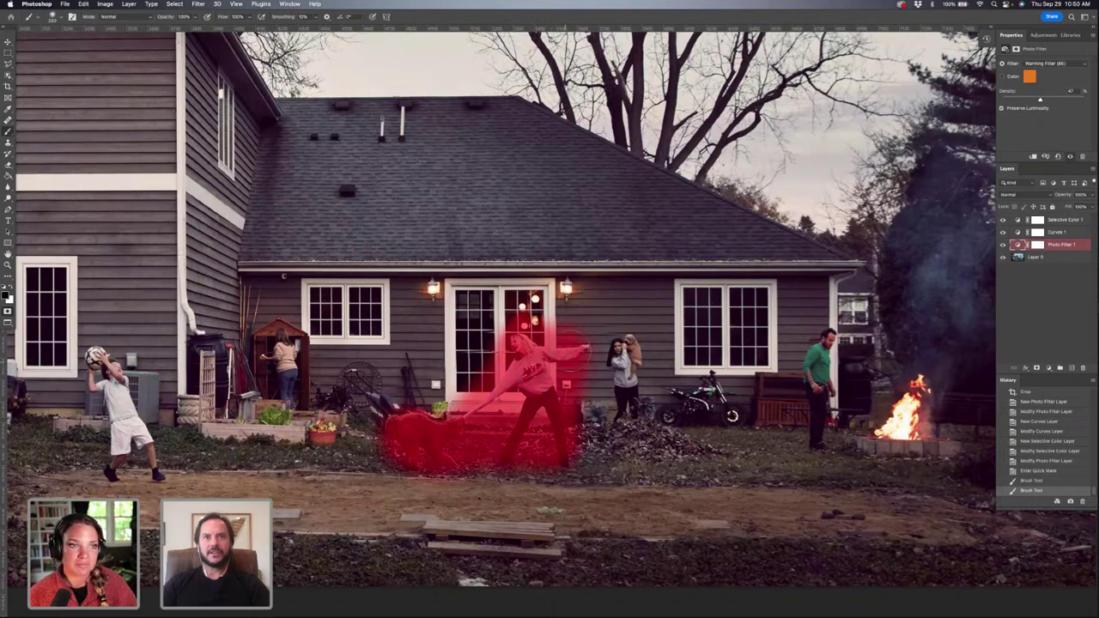
mouse_move(566, 365)
left_mouse_down()
mouse_move(491, 345)
mouse_move(393, 463)
mouse_move(515, 477)
mouse_move(582, 436)
mouse_move(572, 354)
left_mouse_up()
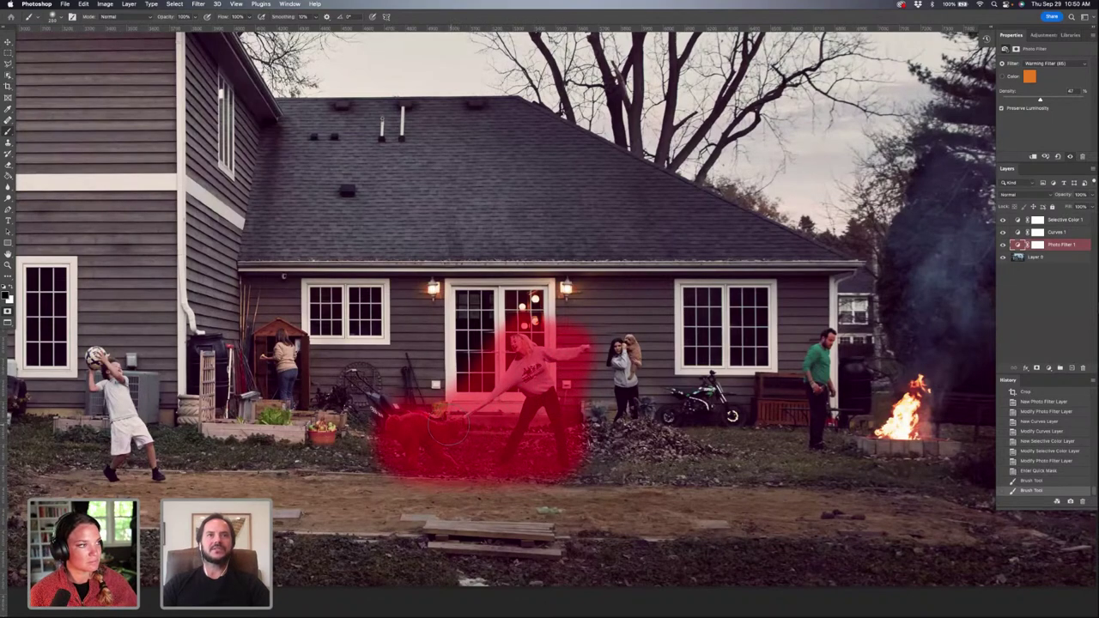
left_click(447, 429)
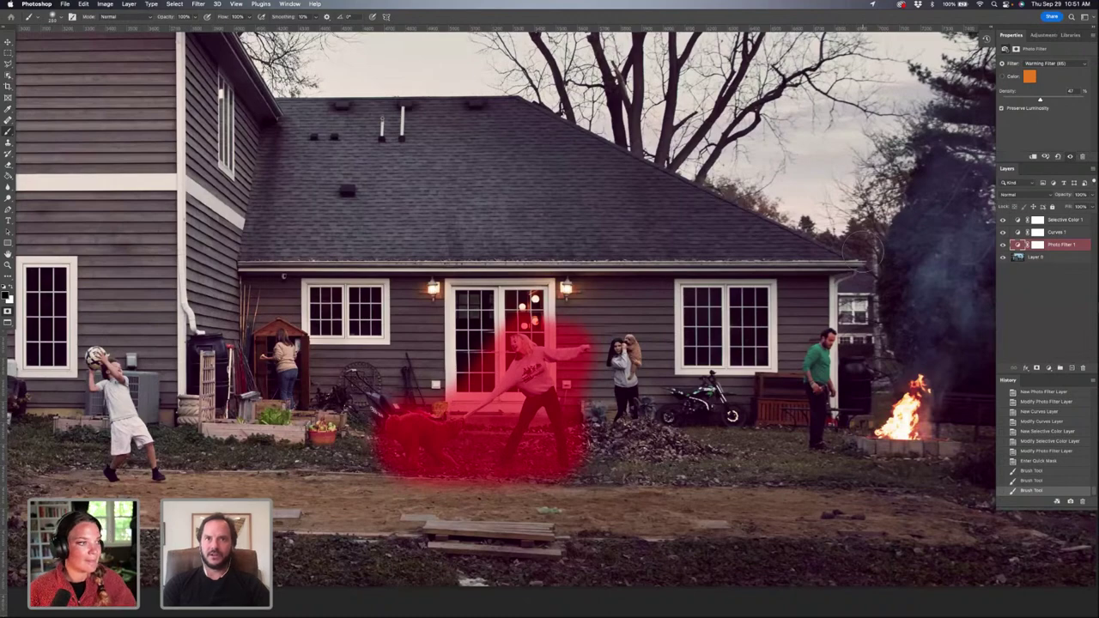
key("q")
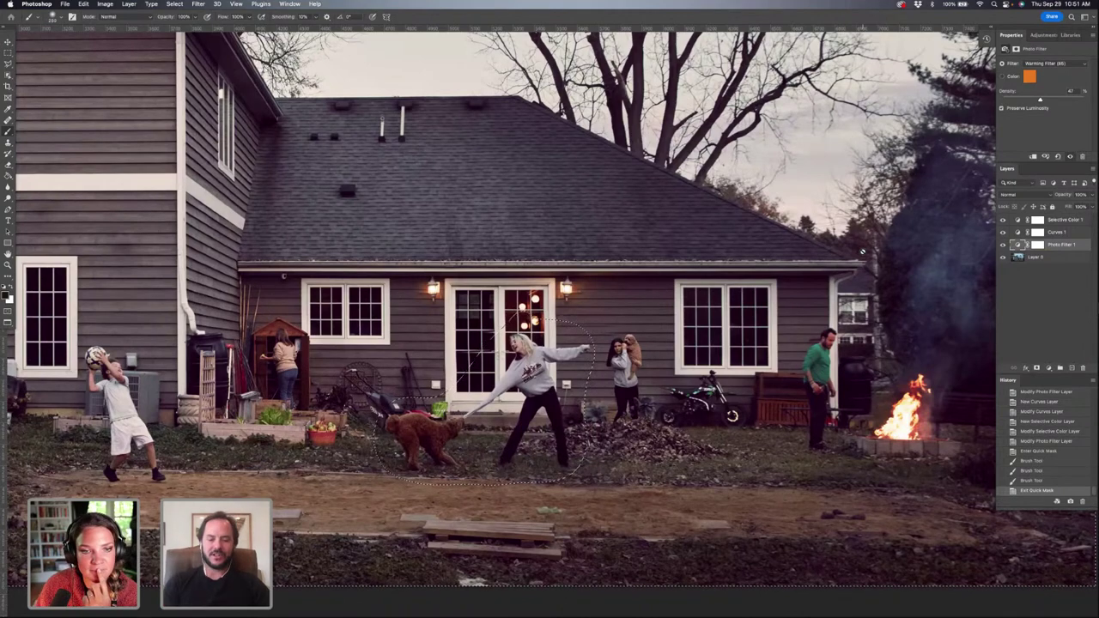
key("super+shift+i")
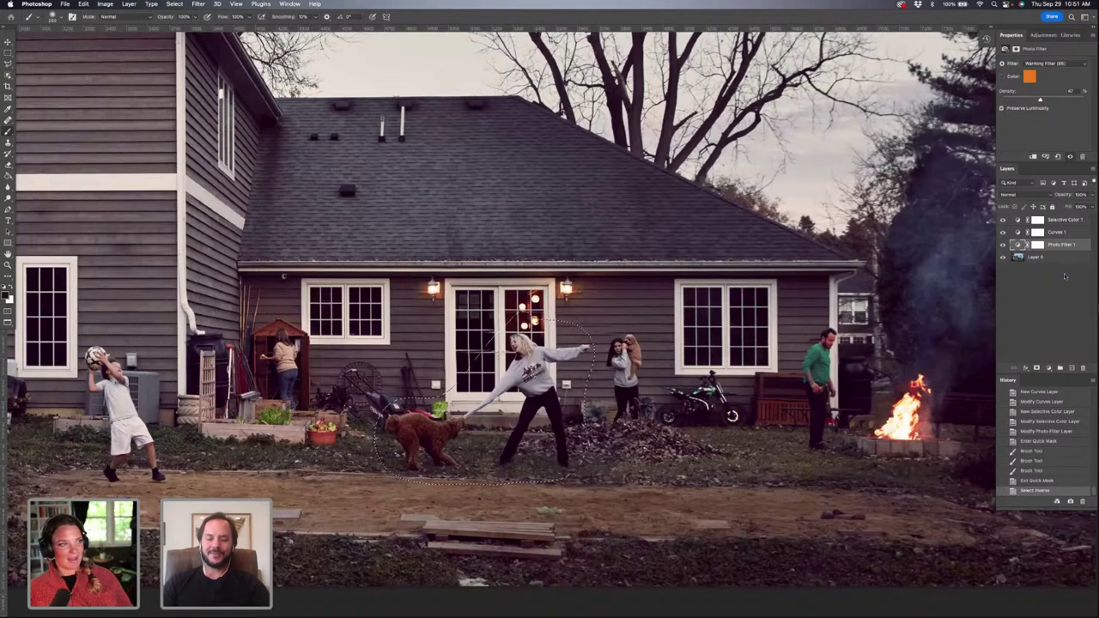
Step: Add a Hue/Saturation adjustment layer limited to the selected woman and dog, and raise its saturation to about +38
key("super+shift+u")
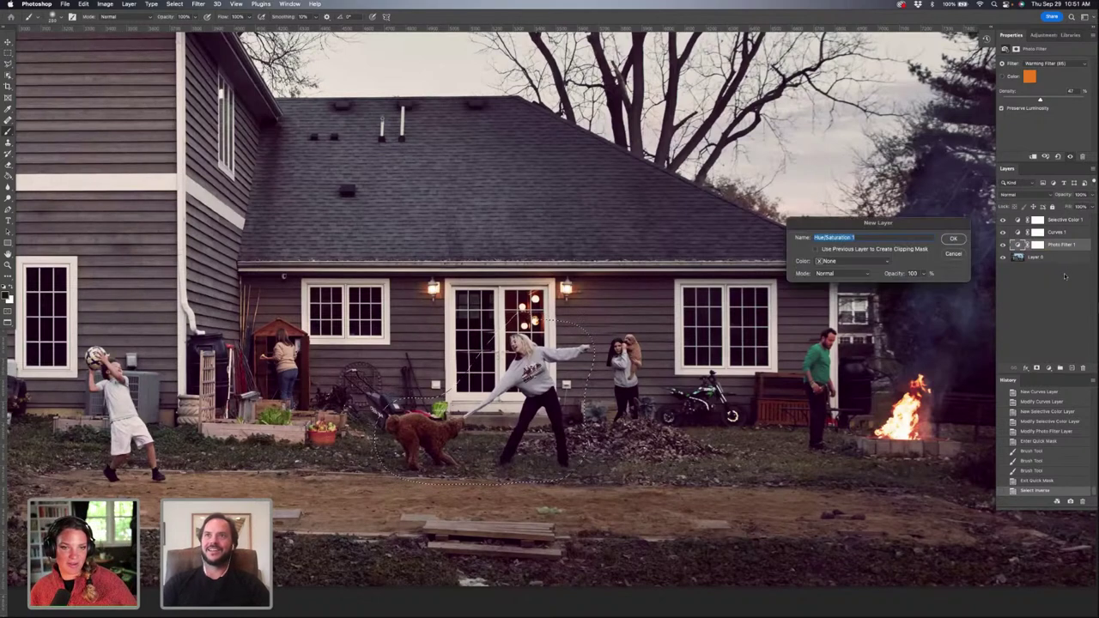
left_click(953, 239)
left_click_drag(1044, 114, 1059, 113)
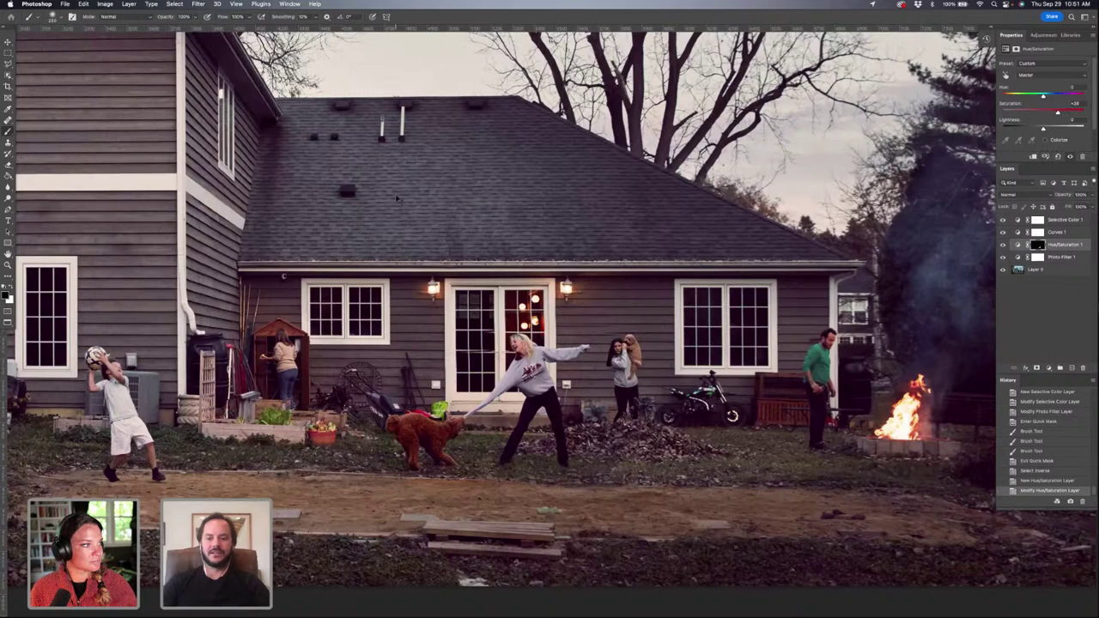
Step: Paint white on the Hue/Saturation mask over the small dog held by the dark-haired girl to extend the saturation boost to it
key("super+equal")
key("super+equal")
key("super+equal")
key("super+equal")
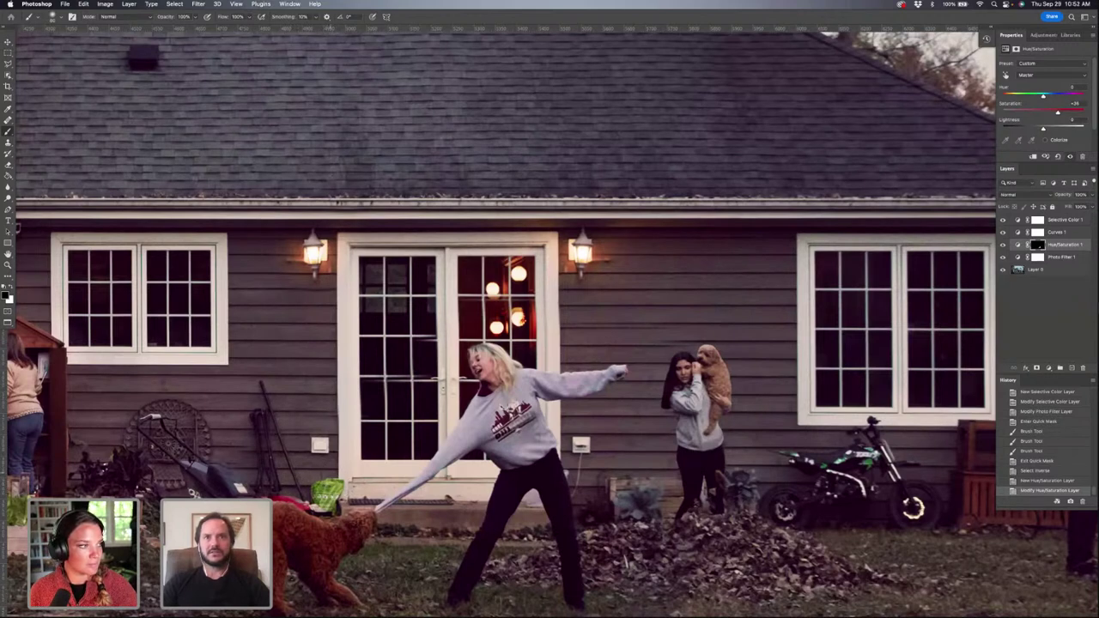
left_click(691, 390)
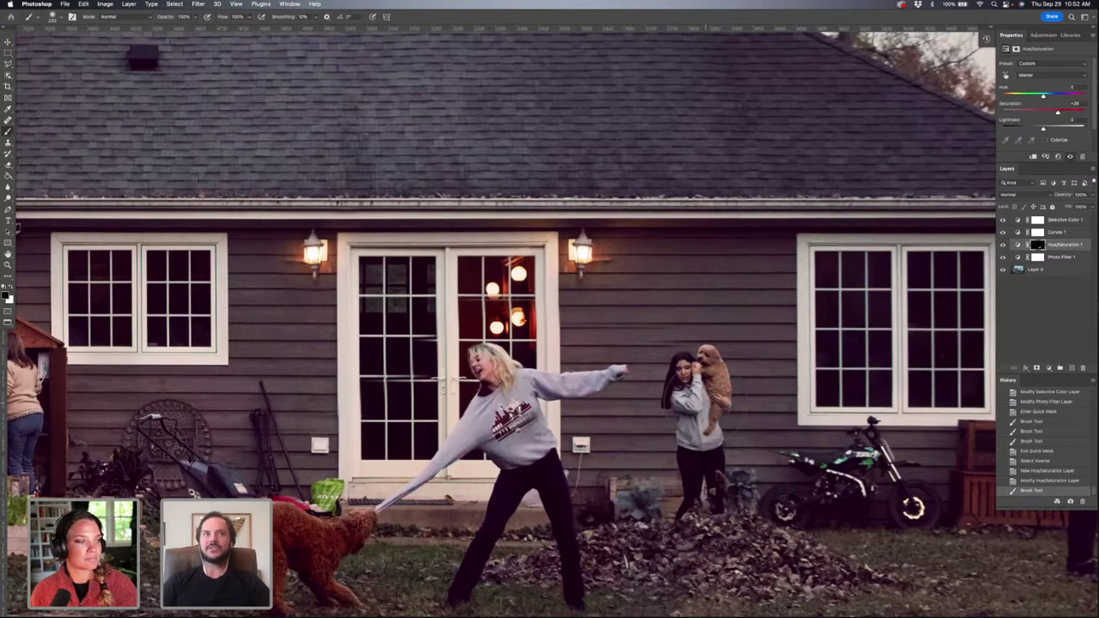
key("x")
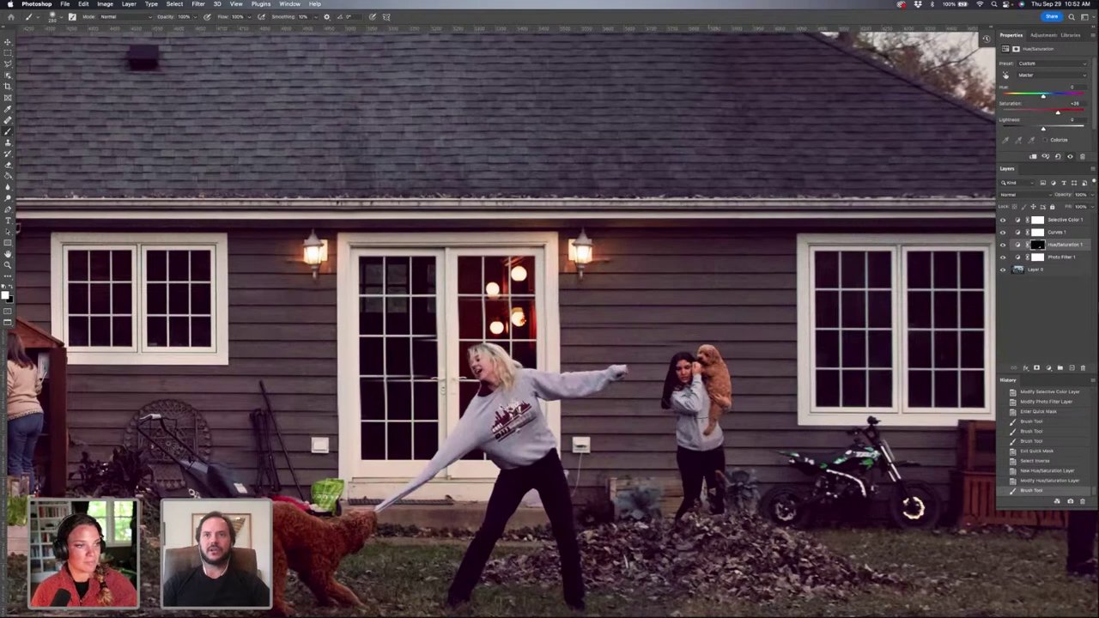
left_click(807, 352)
key("super+0")
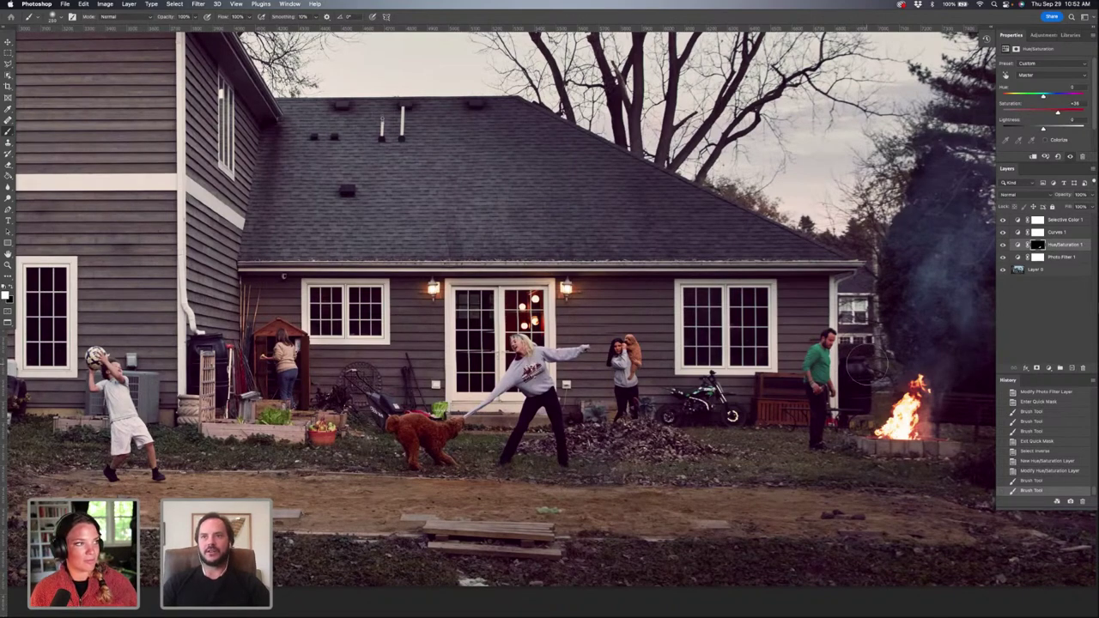
Step: Rename the masked Hue/Saturation layer as girls saturation
scroll(865, 365, "up", 5)
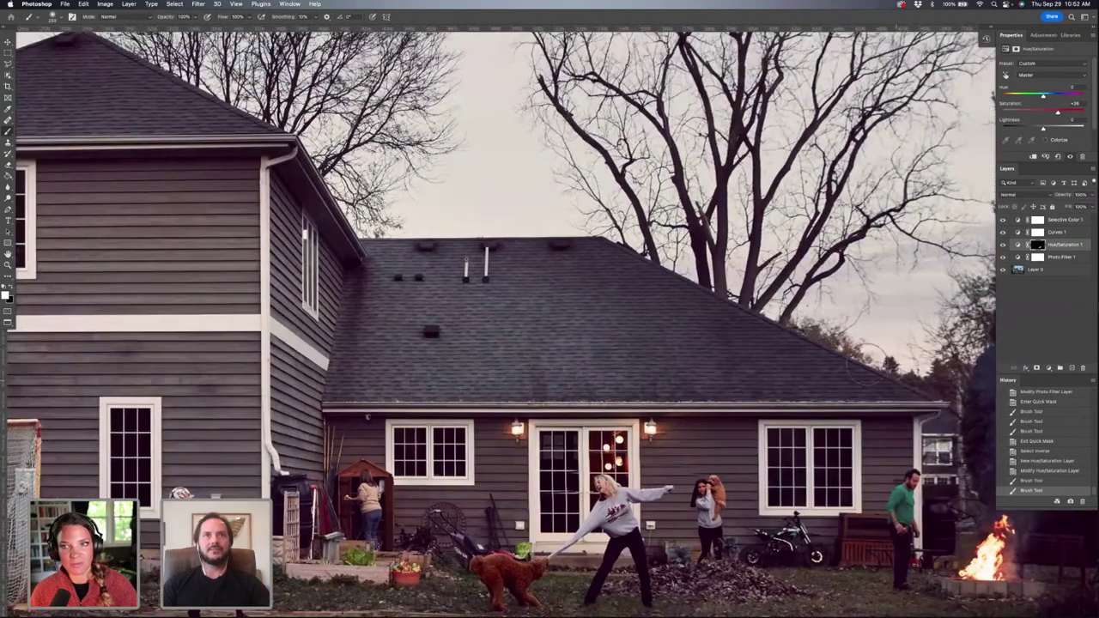
scroll(871, 359, "left", 10)
scroll(871, 358, "down", 3)
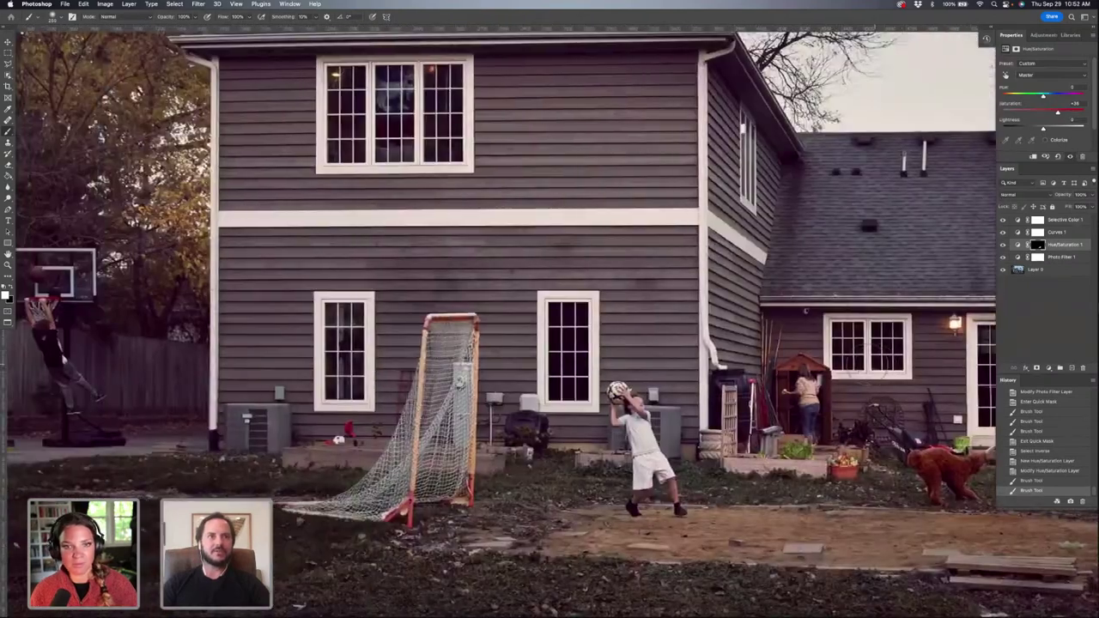
scroll(865, 365, "right", 3)
scroll(865, 365, "down", 3)
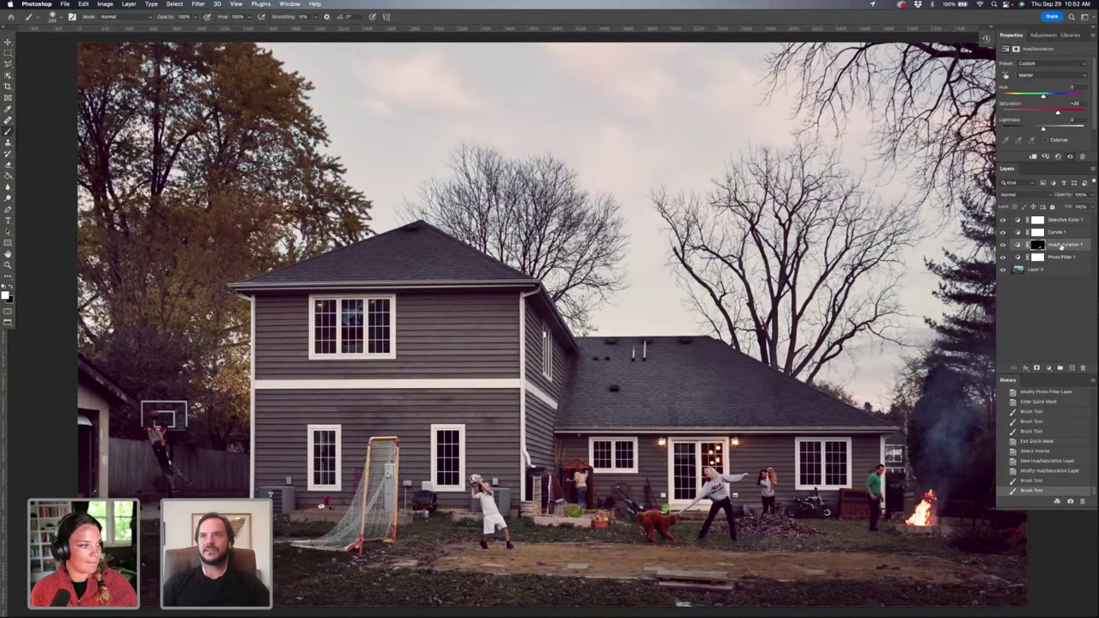
key("x")
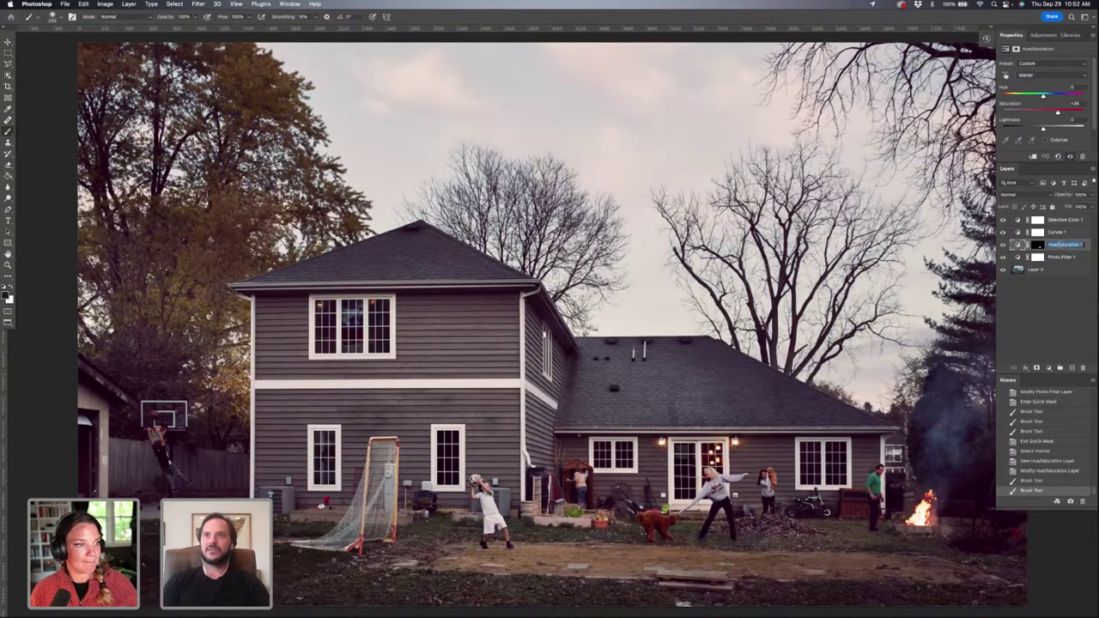
key("BackSpace")
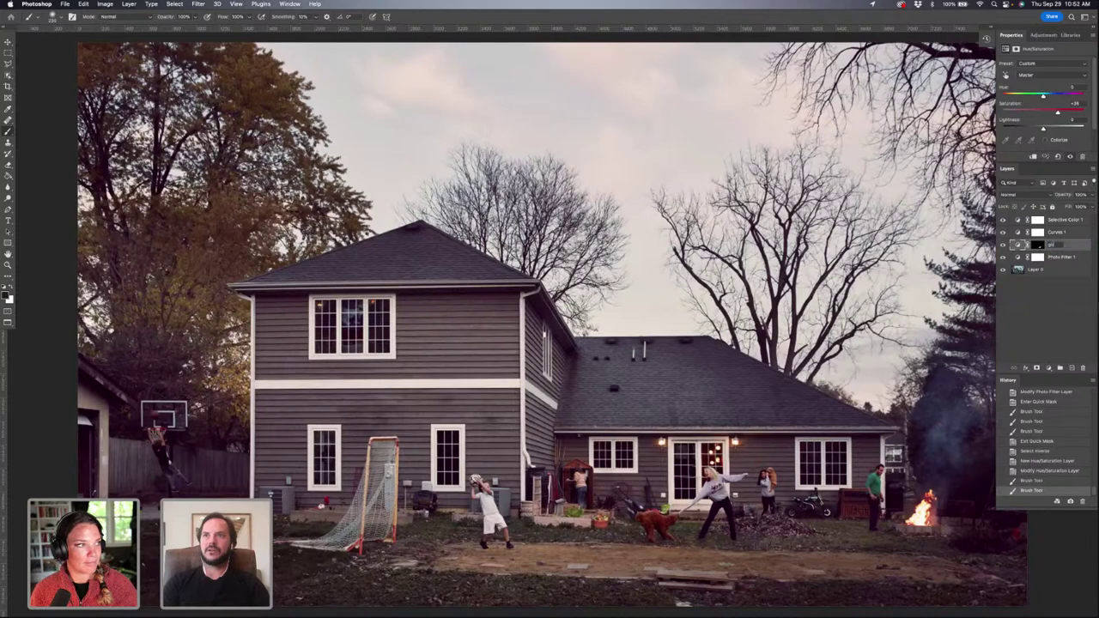
type("girls saturatio")
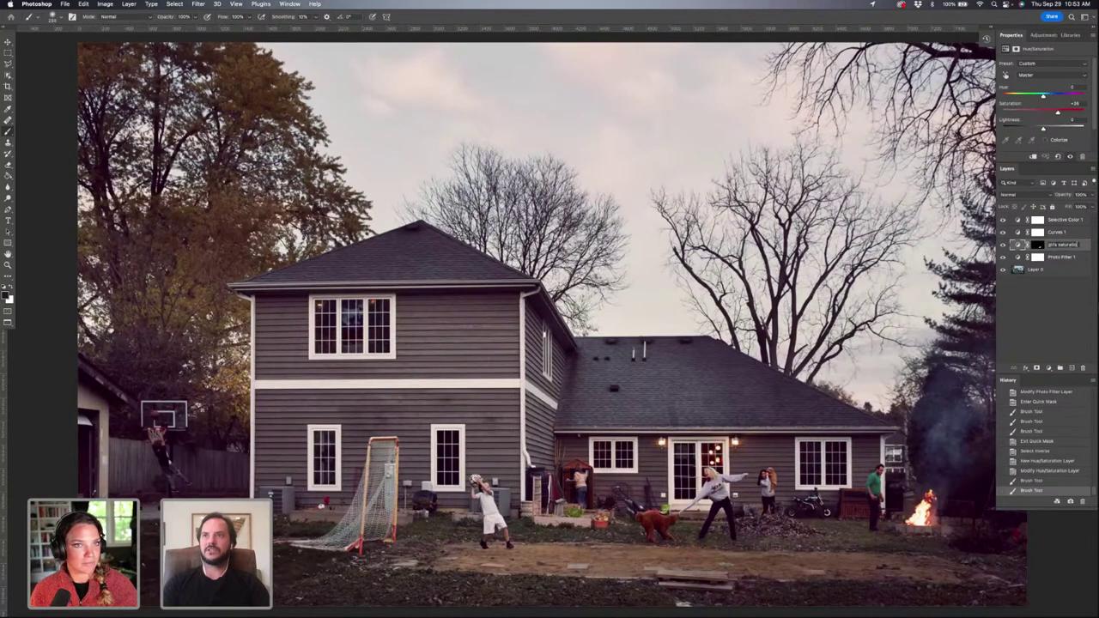
type("n")
key("Return")
Step: Add a second, unmasked Hue/Saturation adjustment layer above girls saturation and raise its saturation to about +23
key("super+alt+u")
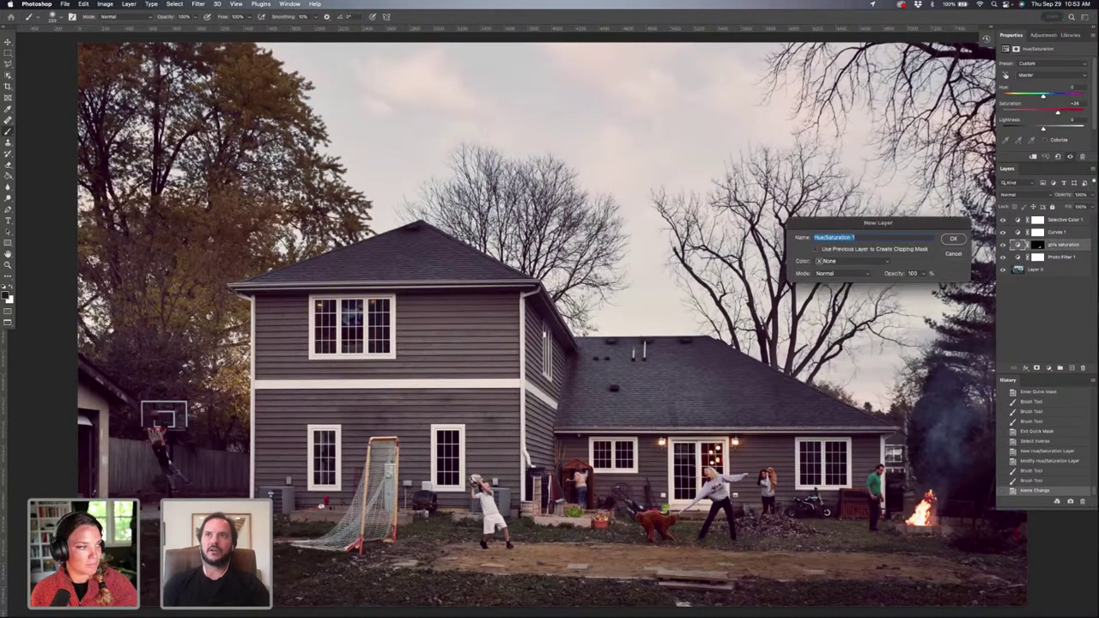
key("Return")
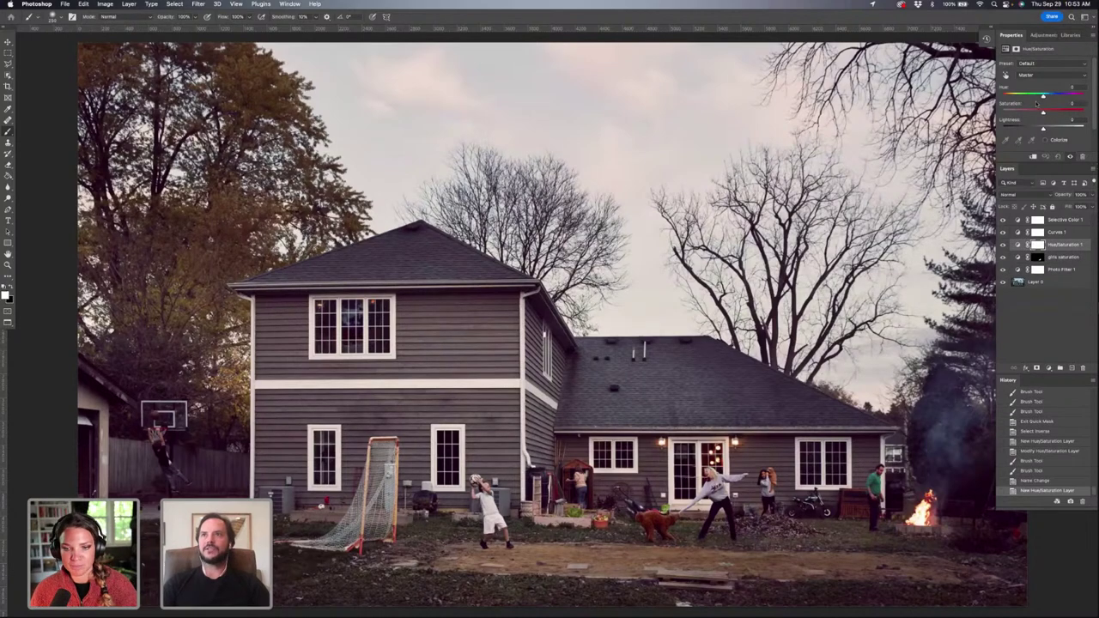
left_click_drag(1044, 113, 1055, 112)
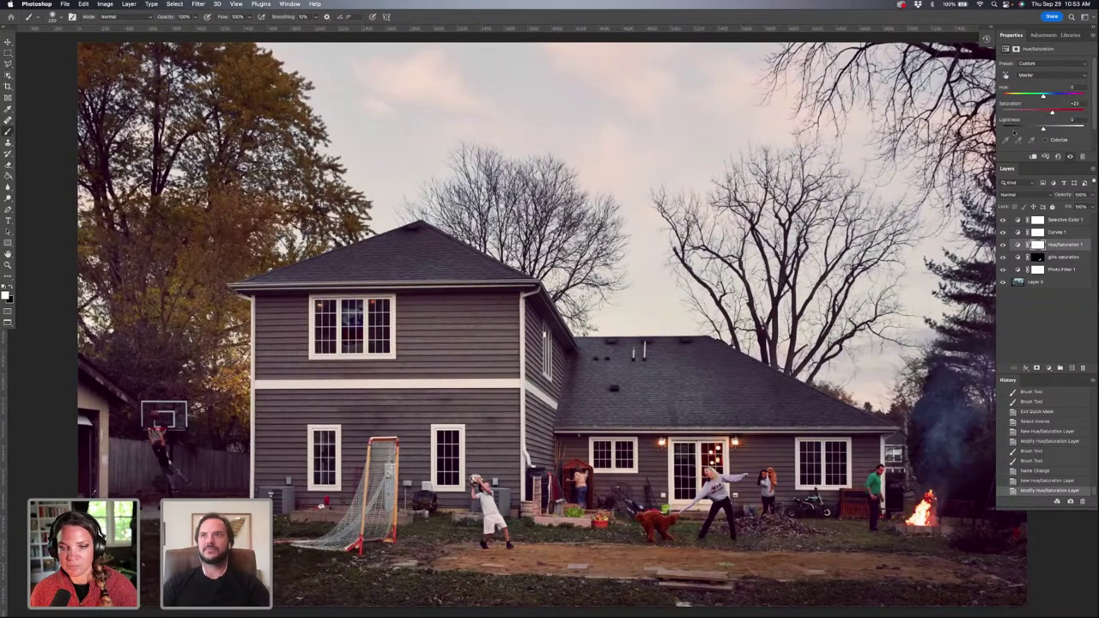
Step: Reshape the Curves 1 layer's RGB curve at its midtone point to brighten the darker areas of the image
left_click(1017, 232)
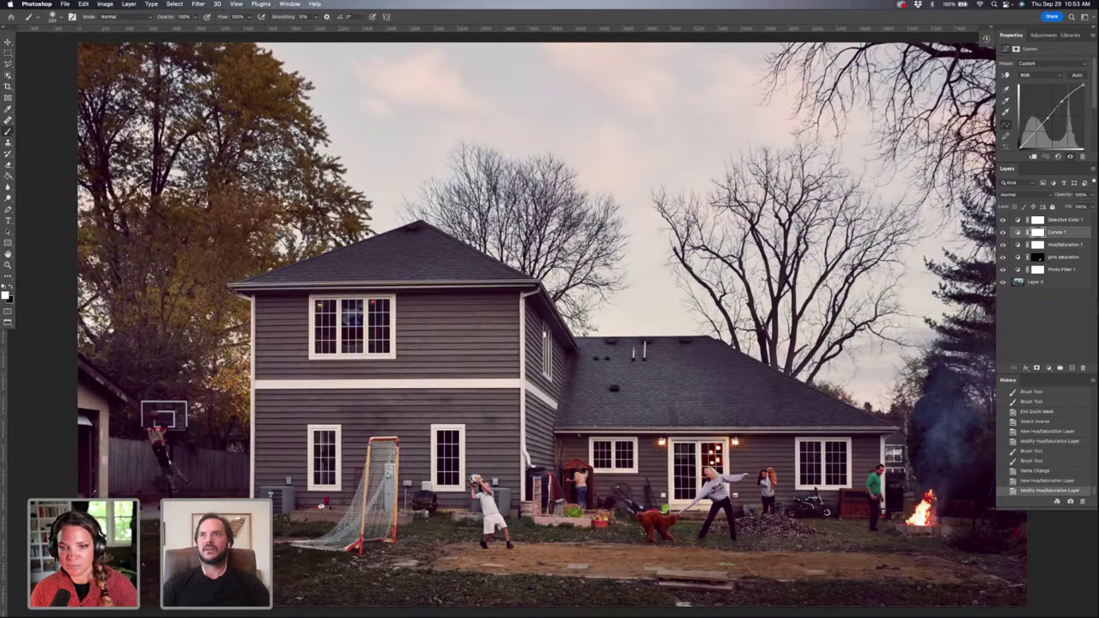
left_click_drag(1051, 108, 1053, 112)
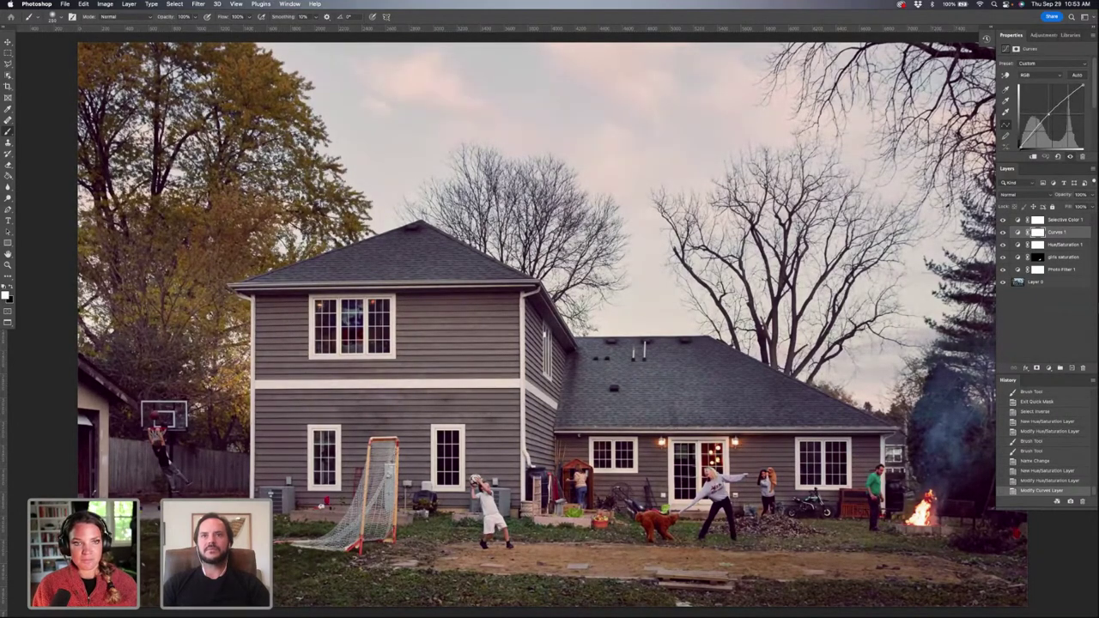
key("super+0")
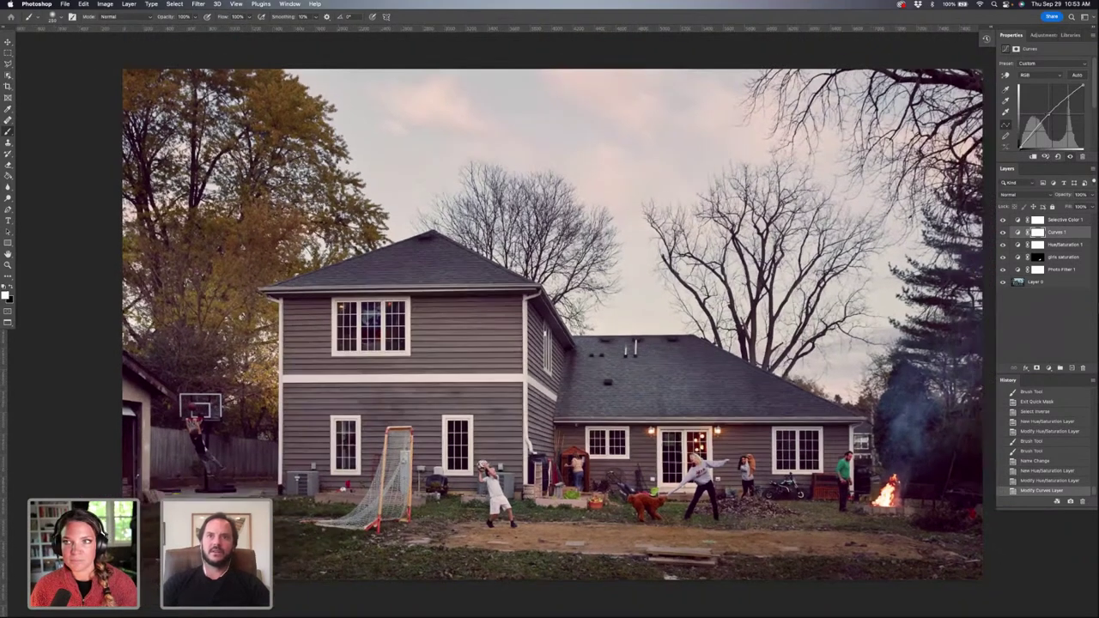
Step: Paint the Curves 1 mask with a large black brush at 50% opacity across the sky and the bare trees to reduce the brightening
scroll(648, 166, "right", 5)
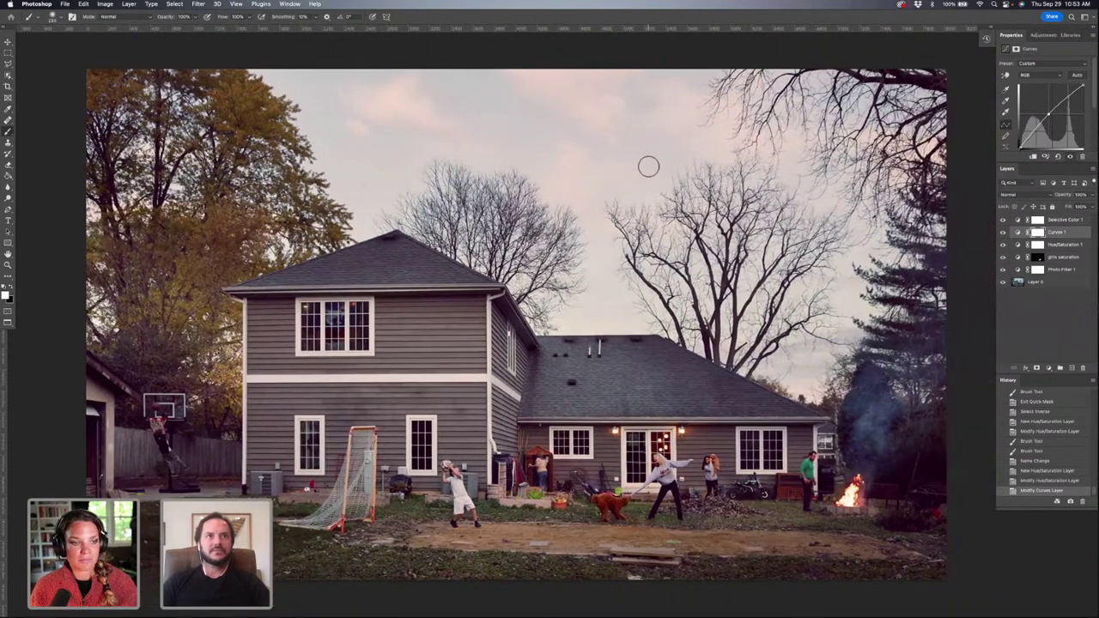
scroll(648, 166, "left", 3)
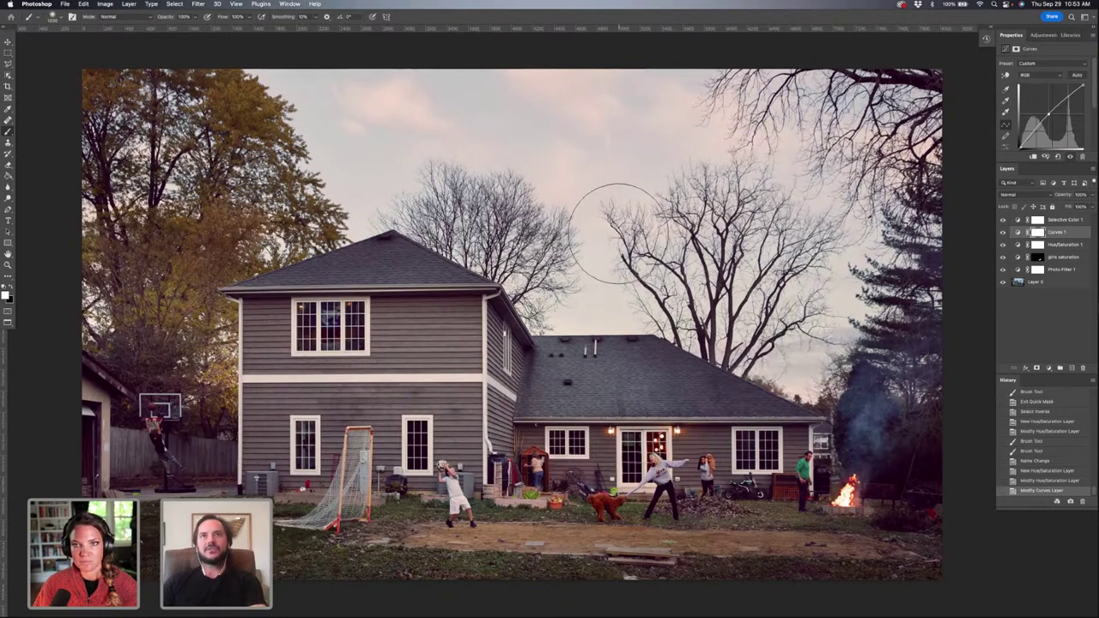
key("bracketright")
key("bracketright")
key("bracketright")
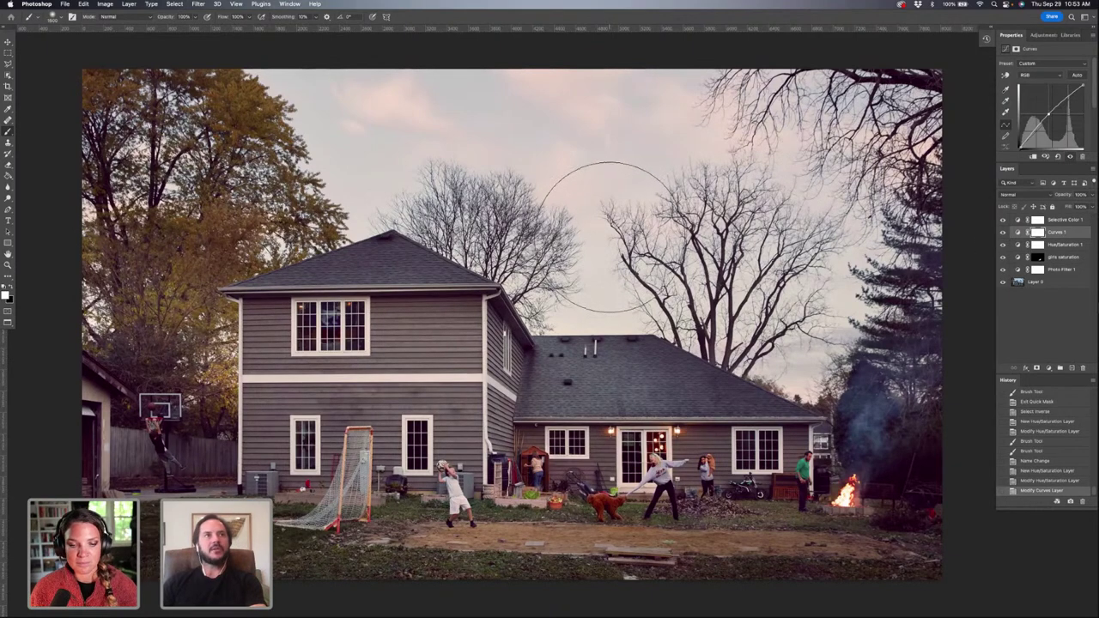
key("bracketright")
key("x")
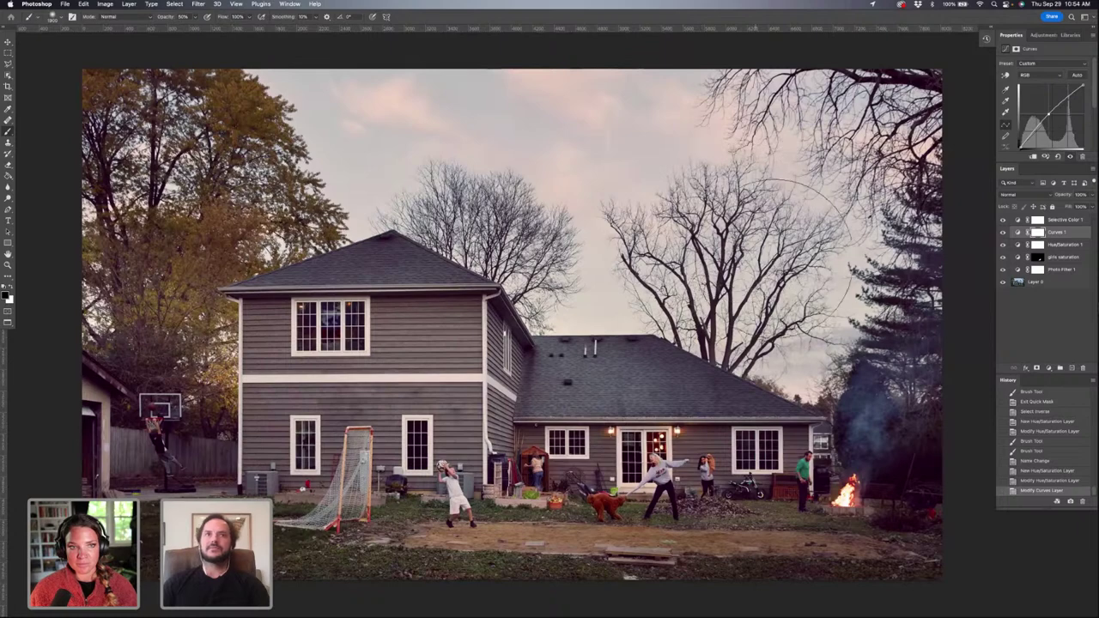
left_click_drag(777, 249, 811, 221)
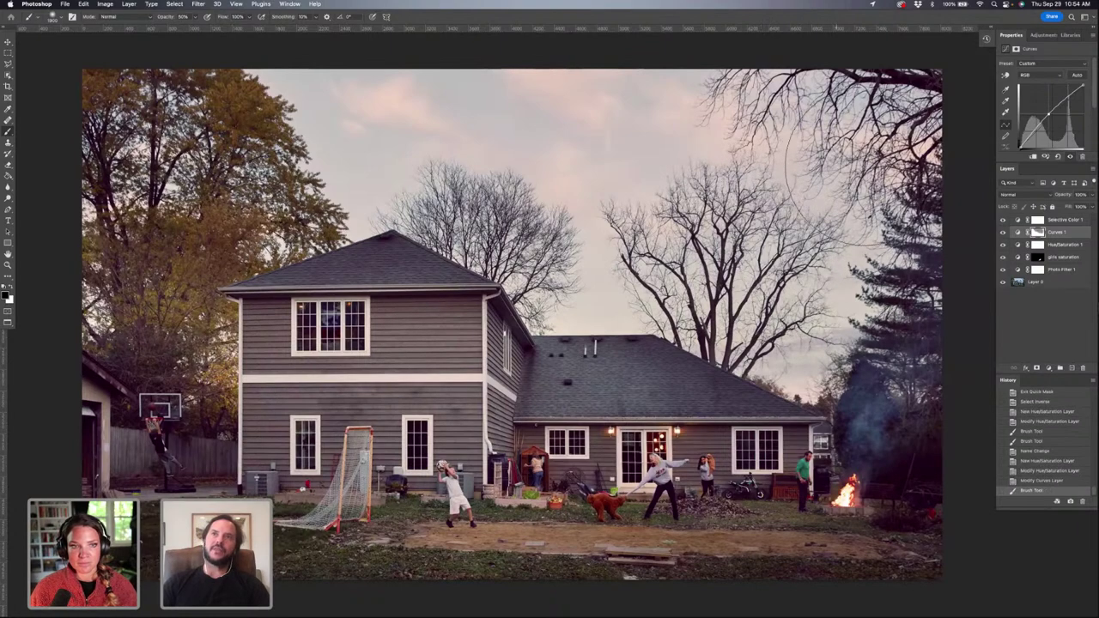
mouse_move(661, 129)
left_mouse_down()
mouse_move(644, 120)
mouse_move(588, 175)
left_mouse_up()
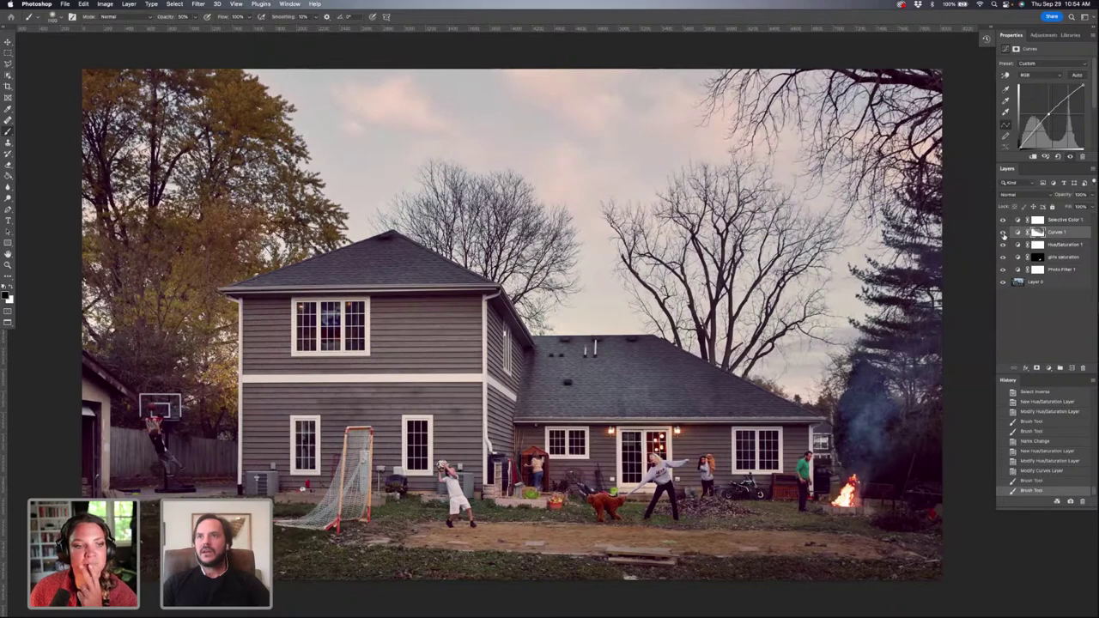
Step: Refine the Curves 1 mask with black brush strokes at 20% opacity over the roof and other areas that are too bright
key("2")
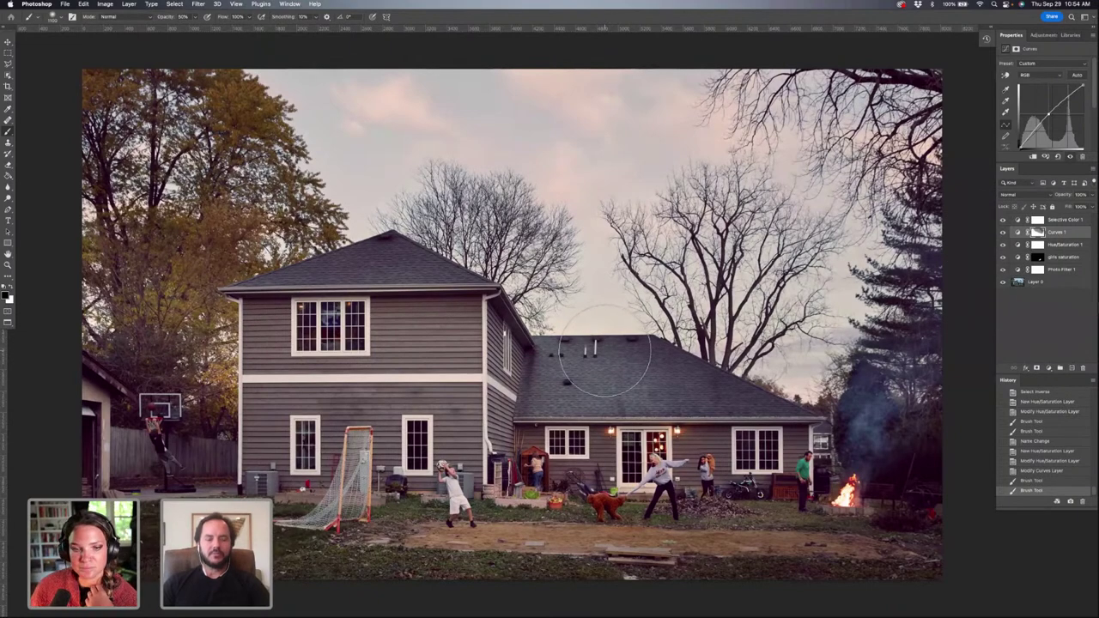
mouse_move(605, 354)
left_mouse_down()
mouse_move(563, 371)
mouse_move(625, 381)
mouse_move(558, 378)
mouse_move(630, 381)
left_mouse_up()
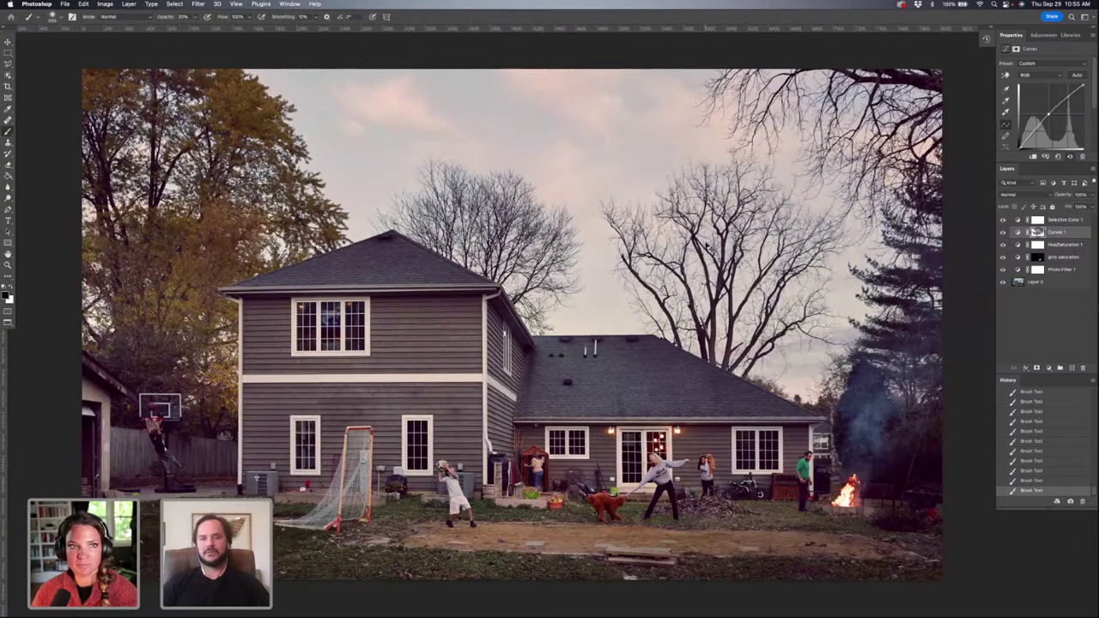
key("super+minus")
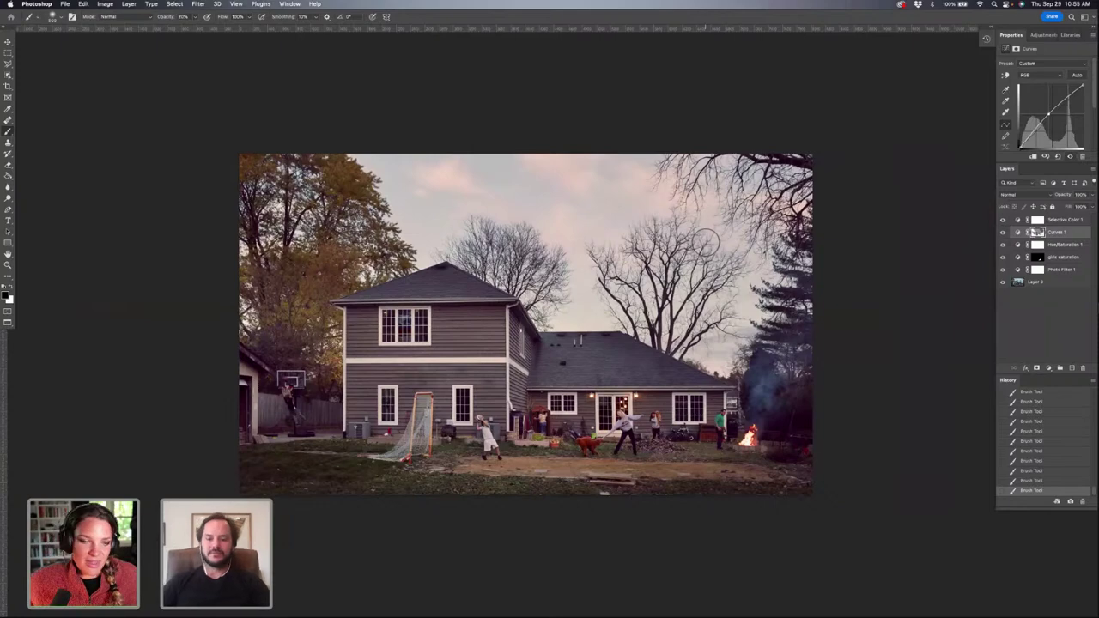
Step: Review the graded backyard composite in full screen, fitted to the display
key("f")
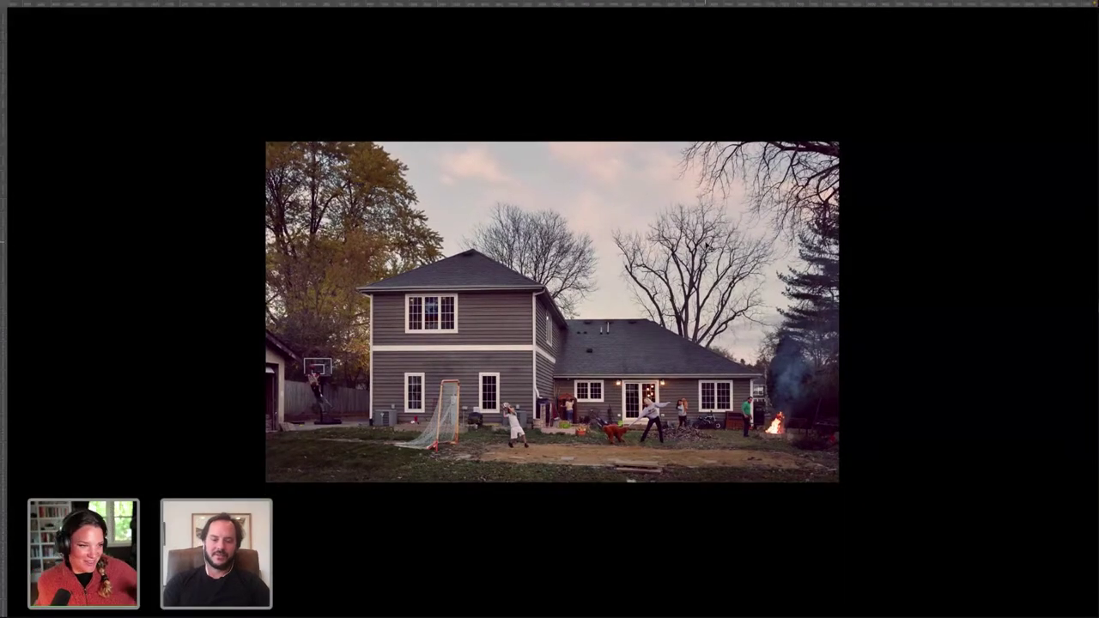
key("super+0")
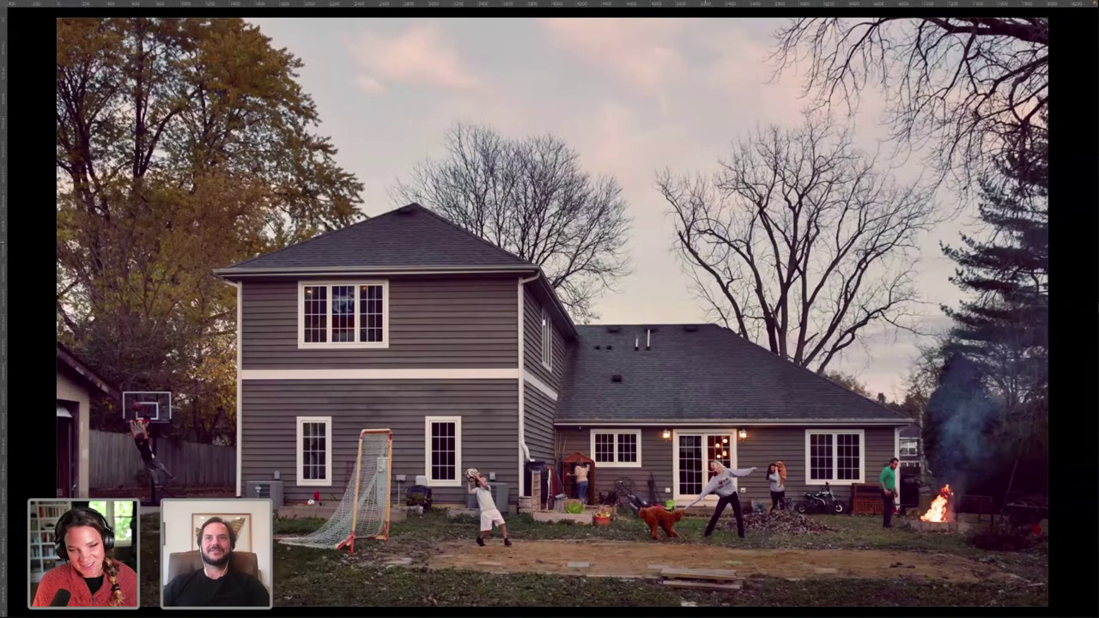
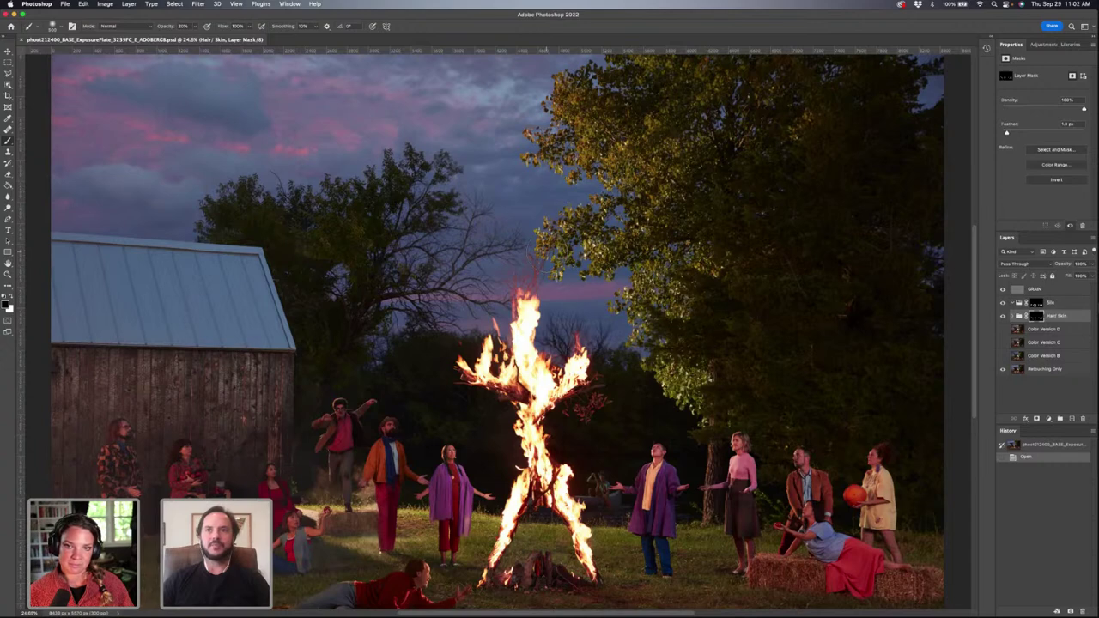
Step: Examine the bonfire scene's lighting and color, checking the fire and surrounding figures up close and the whole composition
scroll(496, 331, "down", 3)
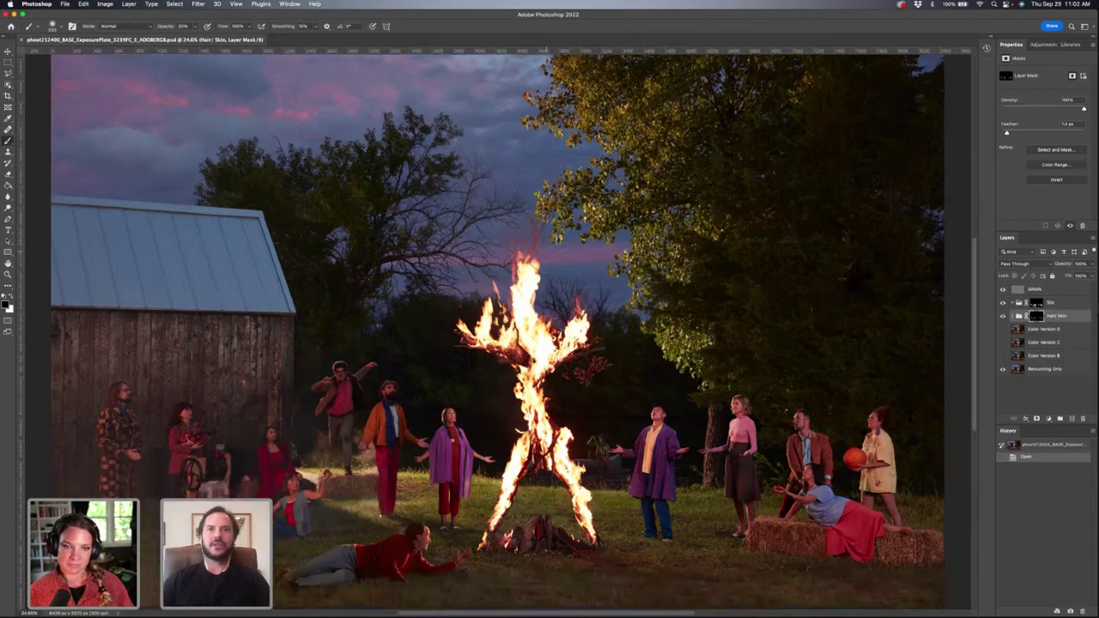
scroll(498, 321, "right", 2)
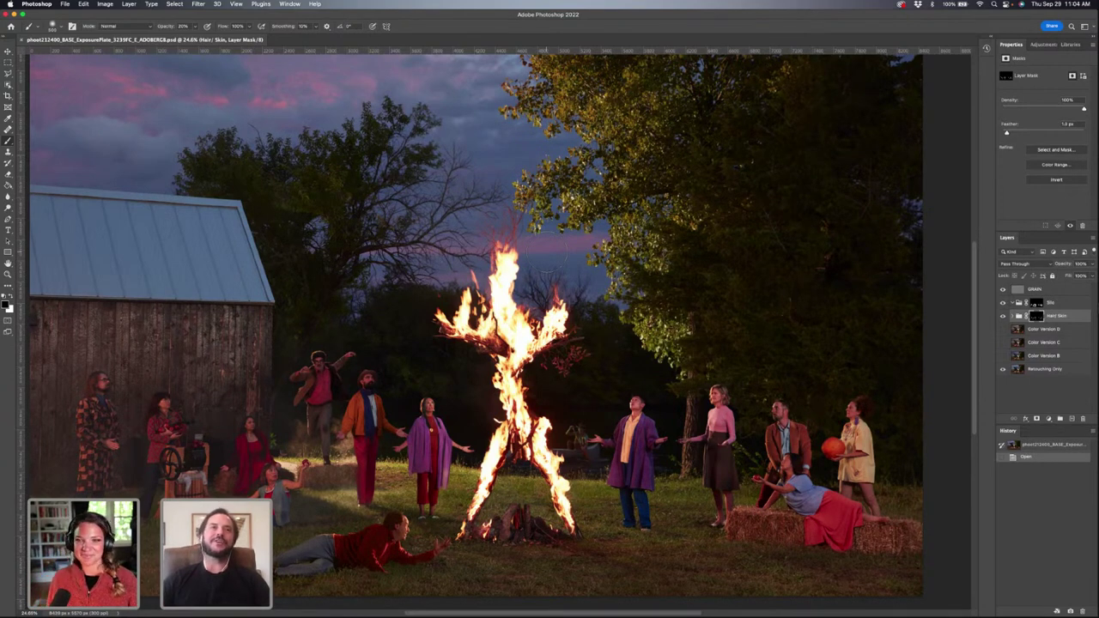
key("super+equal")
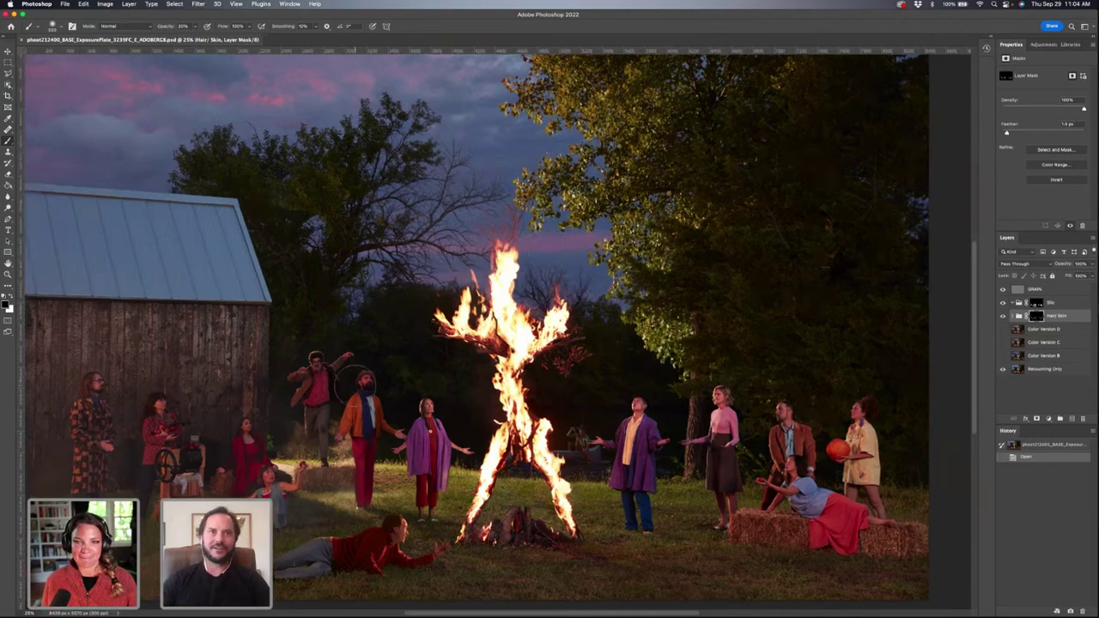
key("super+equal")
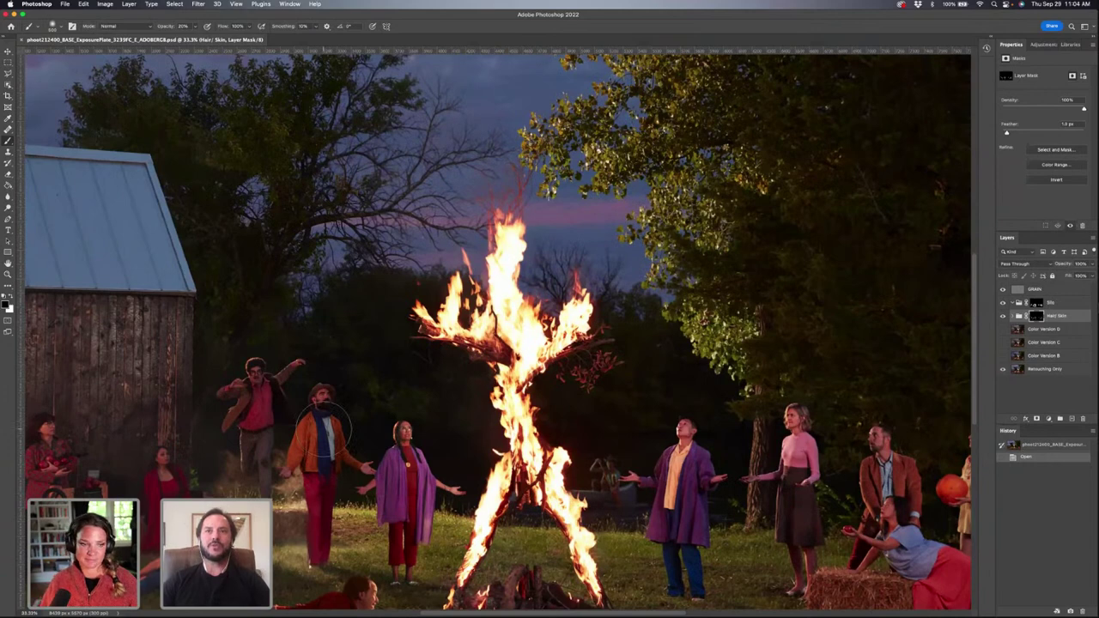
scroll(325, 423, "down", 5)
scroll(324, 423, "right", 5)
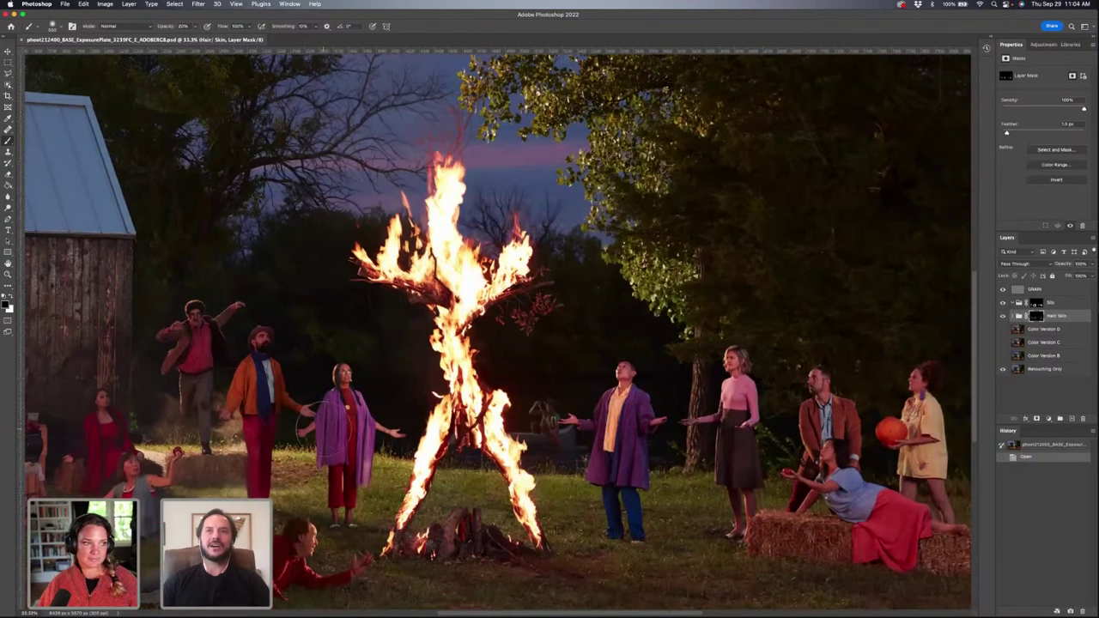
scroll(325, 422, "right", 2)
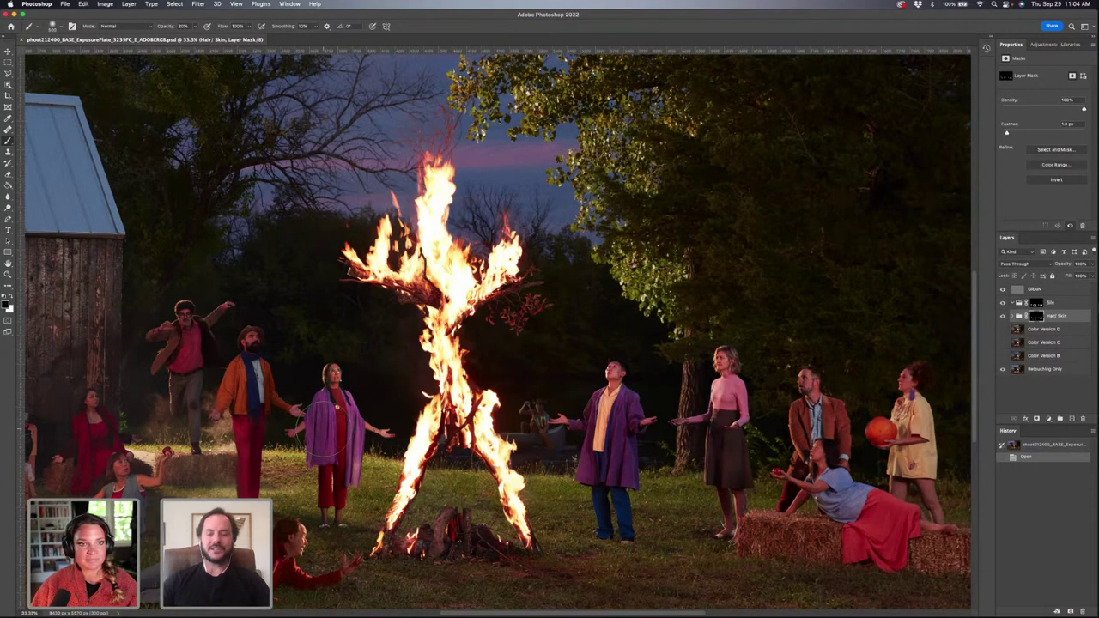
key("super+minus")
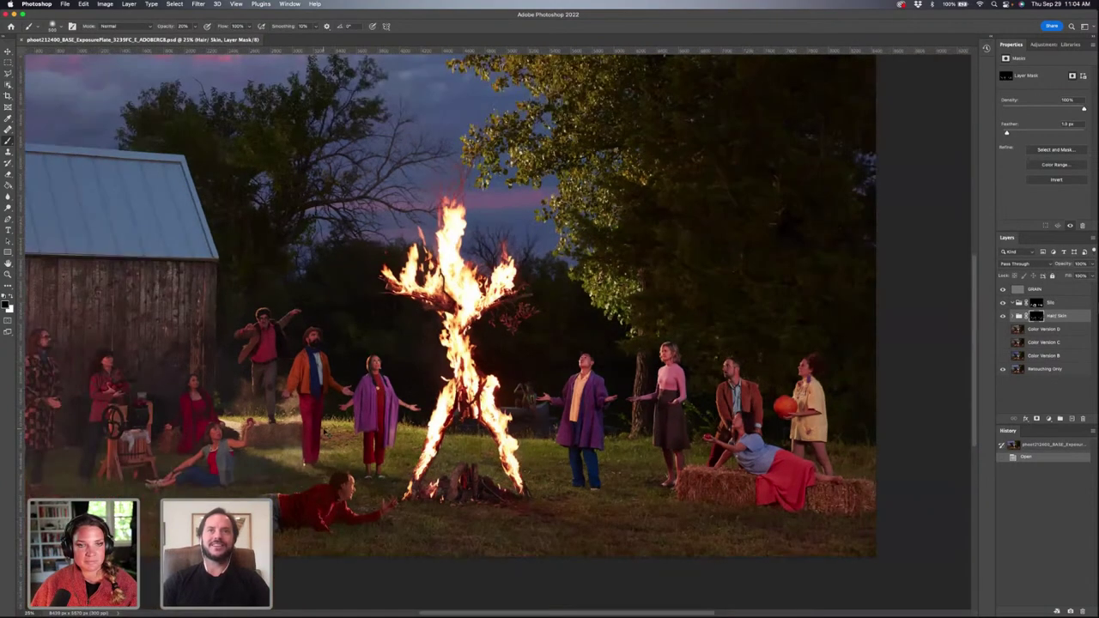
key("super+minus")
scroll(309, 394, "up", 5)
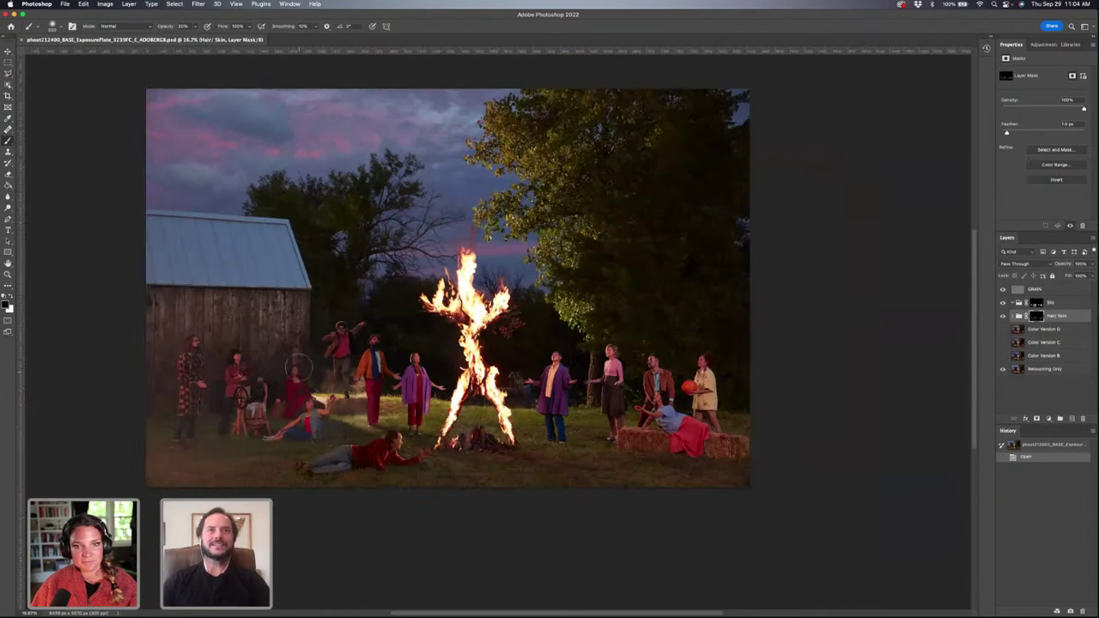
Step: Flatten the bonfire image, discarding its hidden layers, and switch to full screen mode with the menu bar
scroll(299, 367, "left", 2)
scroll(298, 367, "down", 2)
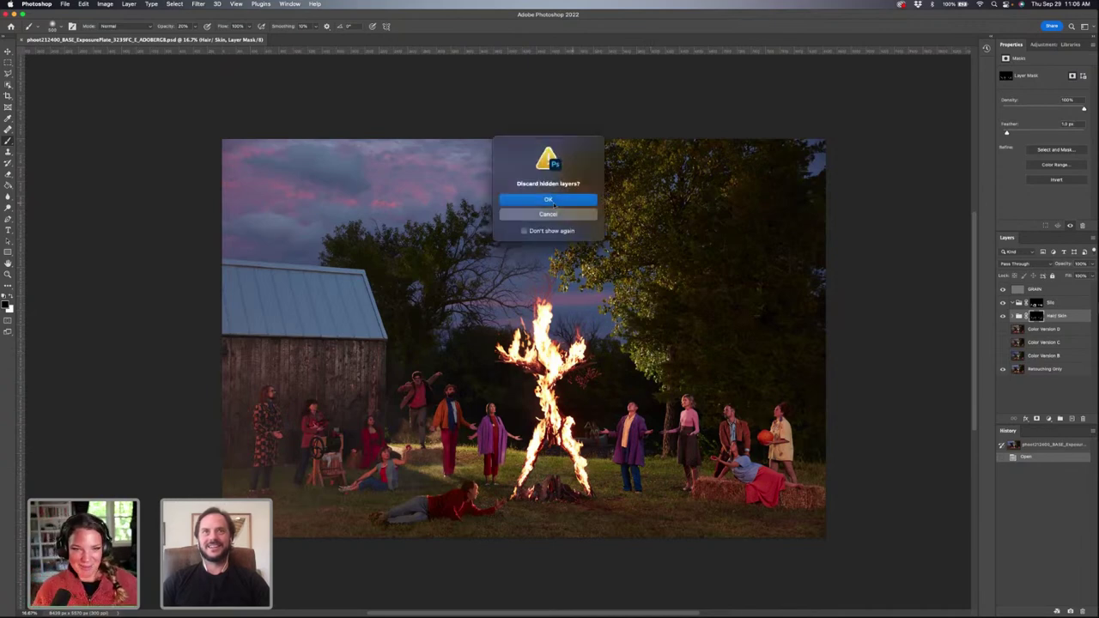
left_click(550, 201)
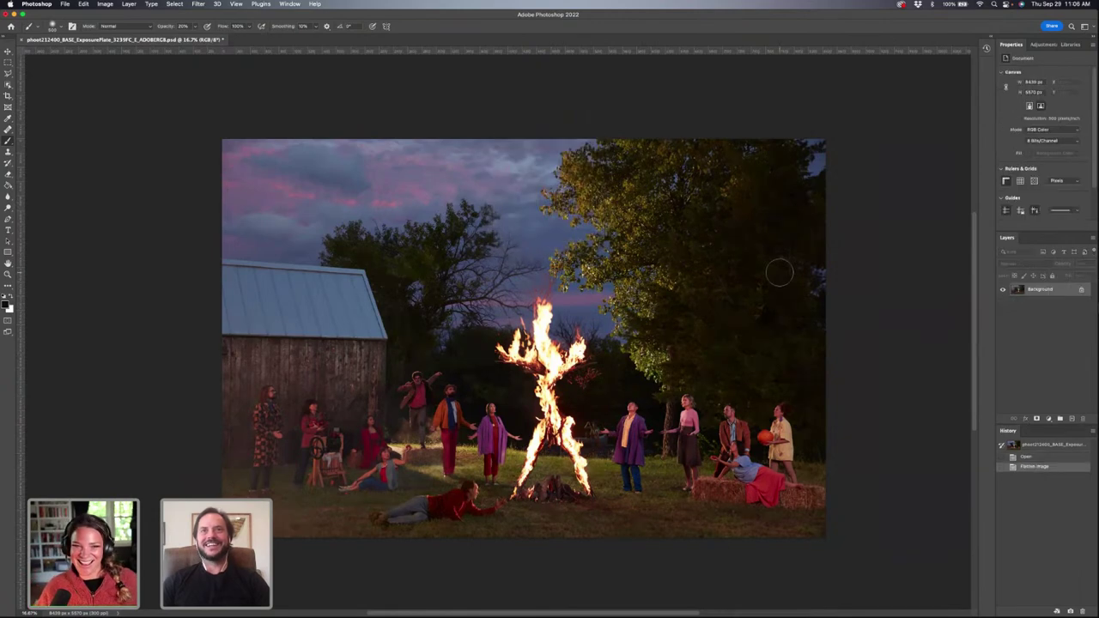
key("f")
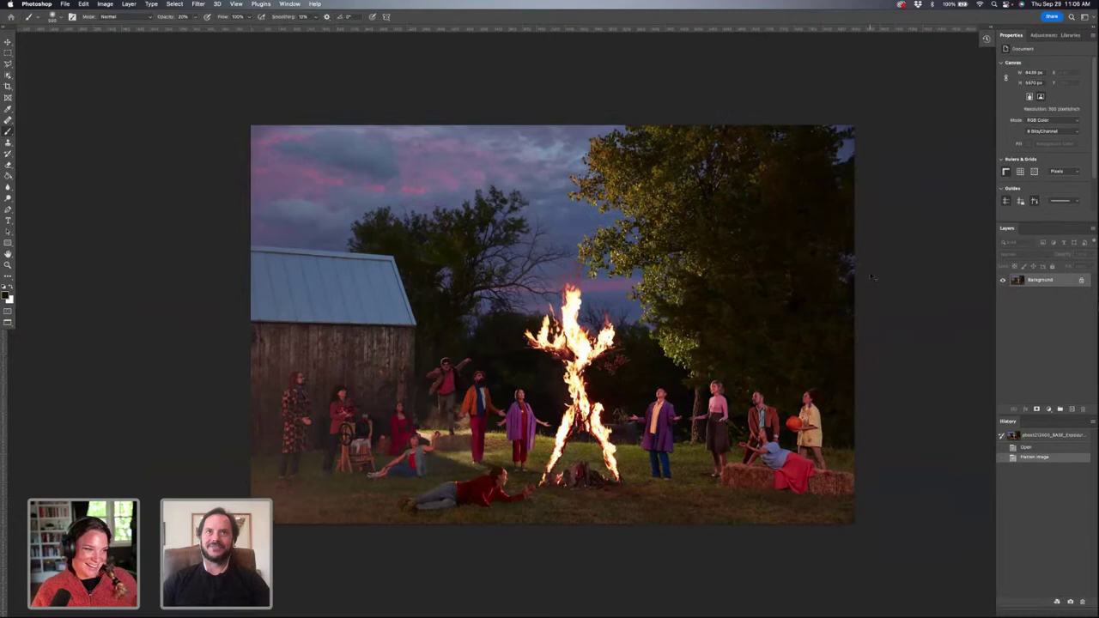
Step: Examine the figures on both sides of the bonfire up close, comparing their clothing colors and lighting
key("super+equal")
key("super+equal")
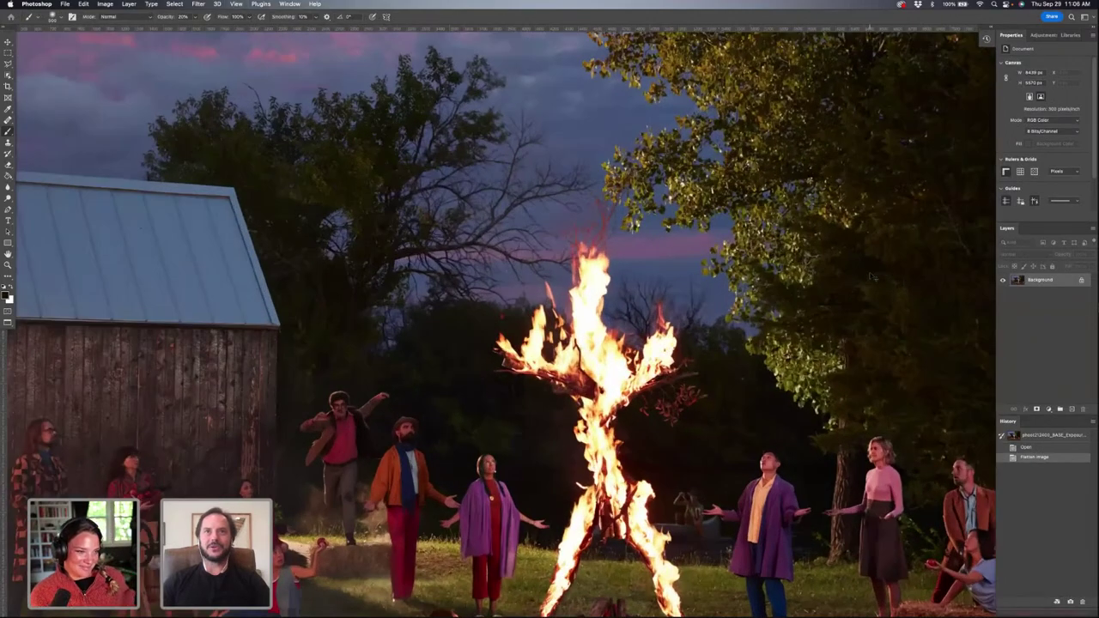
scroll(500, 321, "down", 5)
scroll(500, 321, "right", 5)
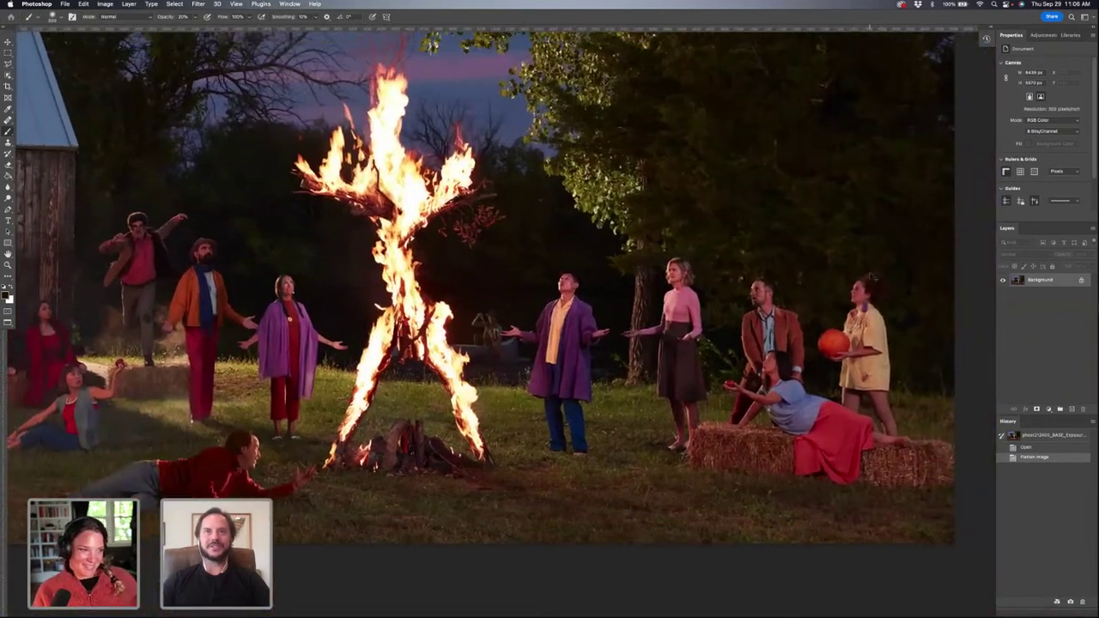
scroll(481, 285, "up", 2)
scroll(481, 285, "left", 5)
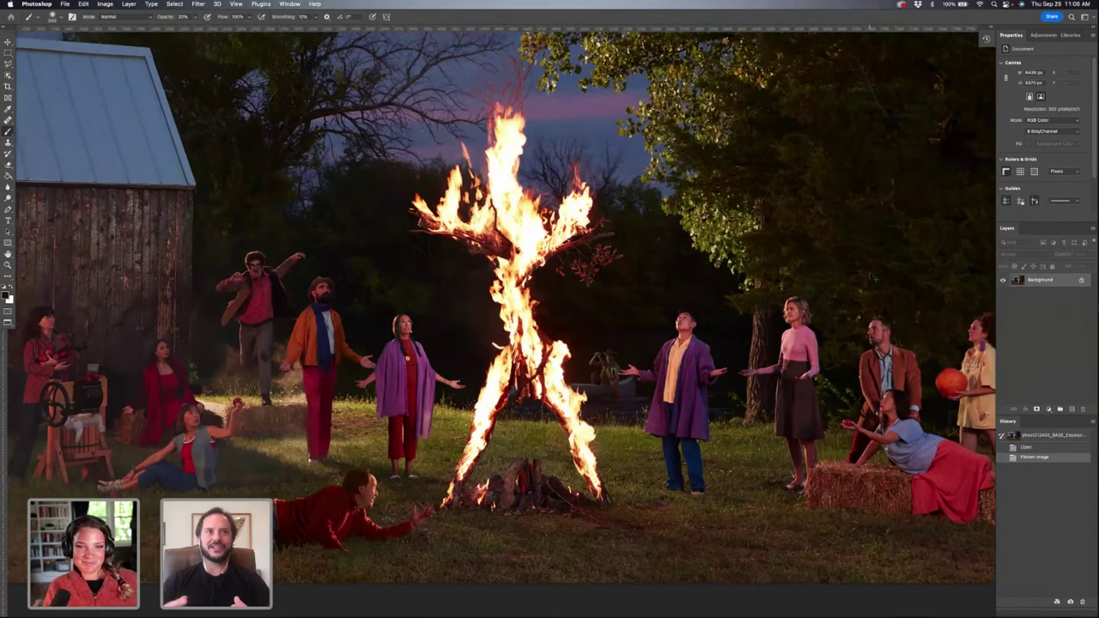
scroll(501, 305, "right", 3)
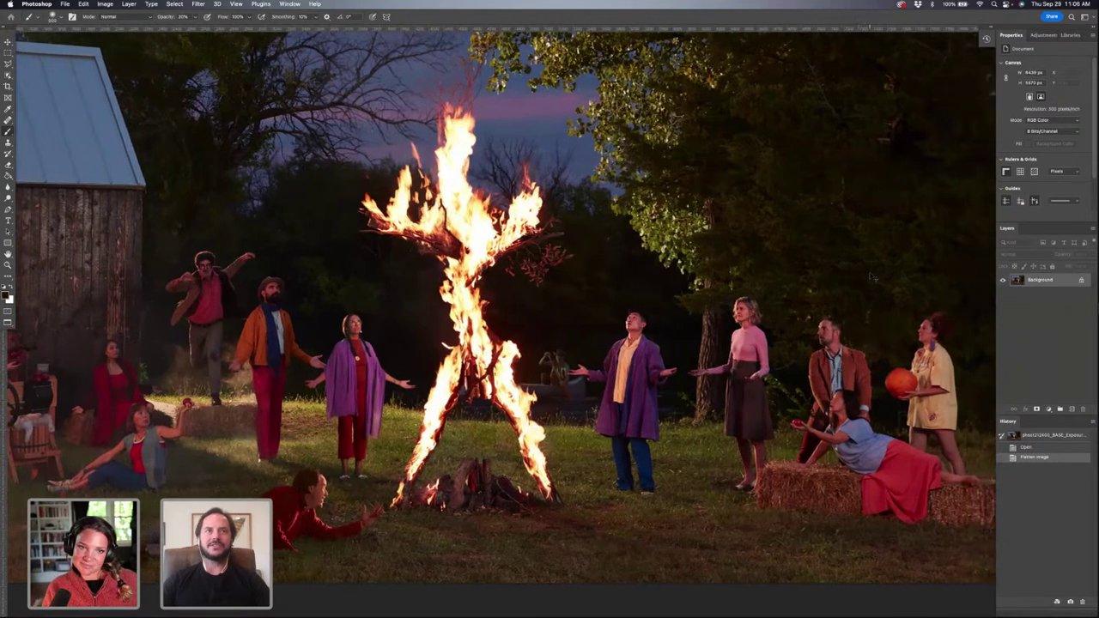
scroll(871, 276, "left", 2)
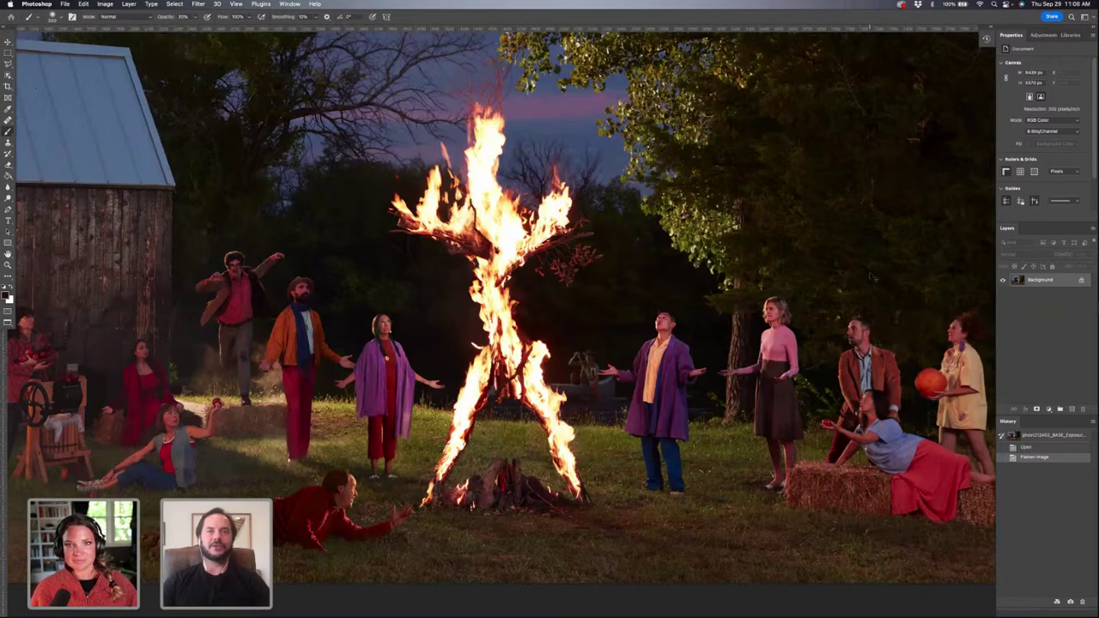
scroll(871, 277, "right", 3)
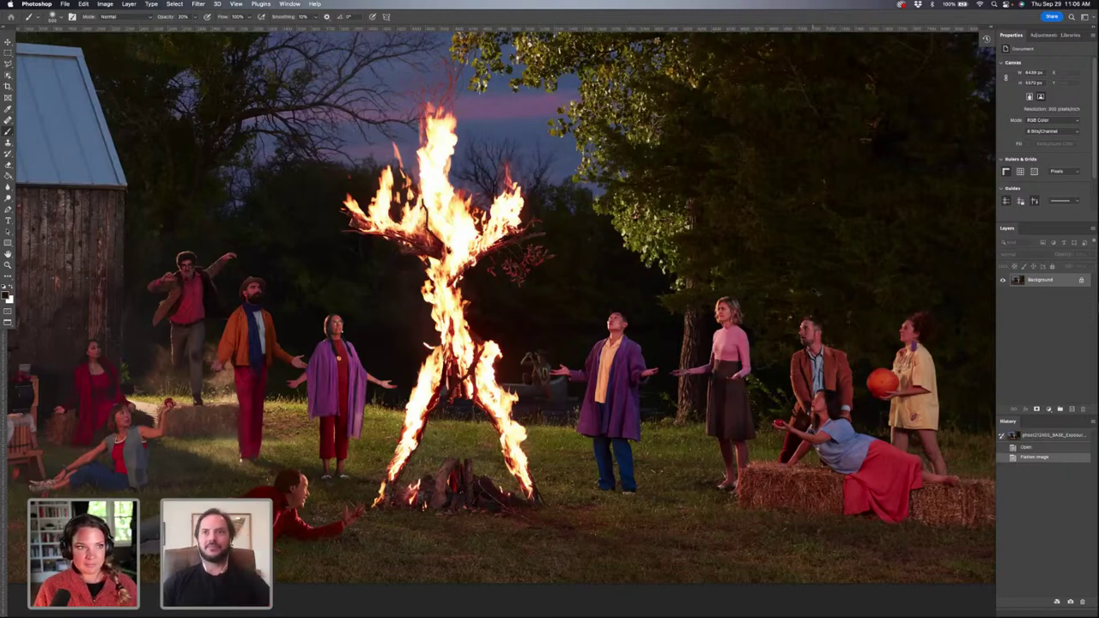
scroll(816, 292, "right", 3)
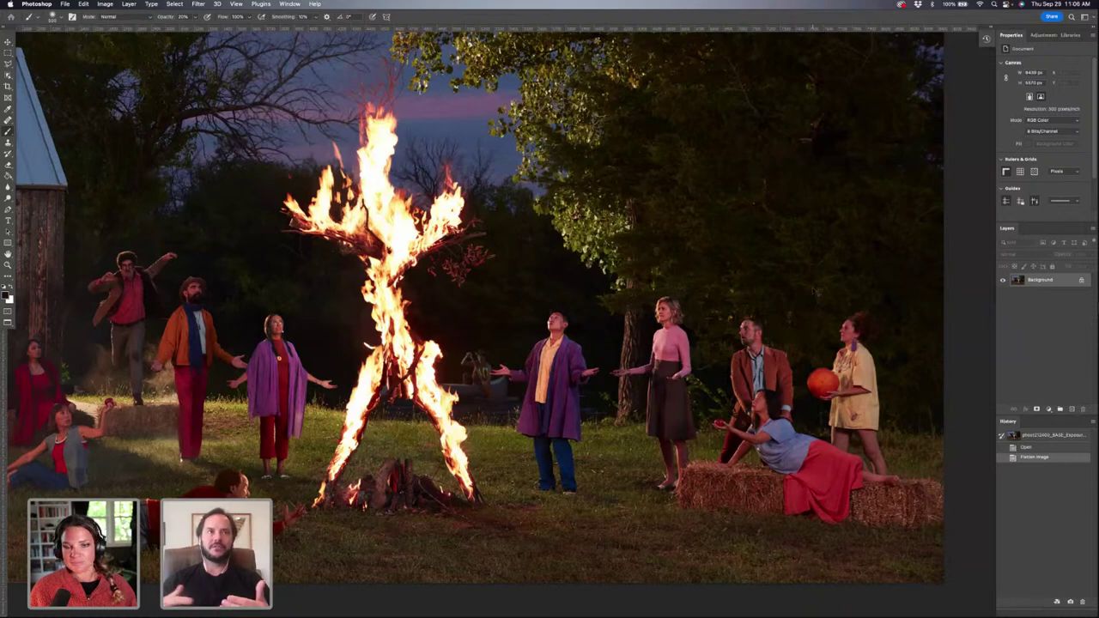
scroll(814, 292, "right", 3)
scroll(814, 293, "right", 2)
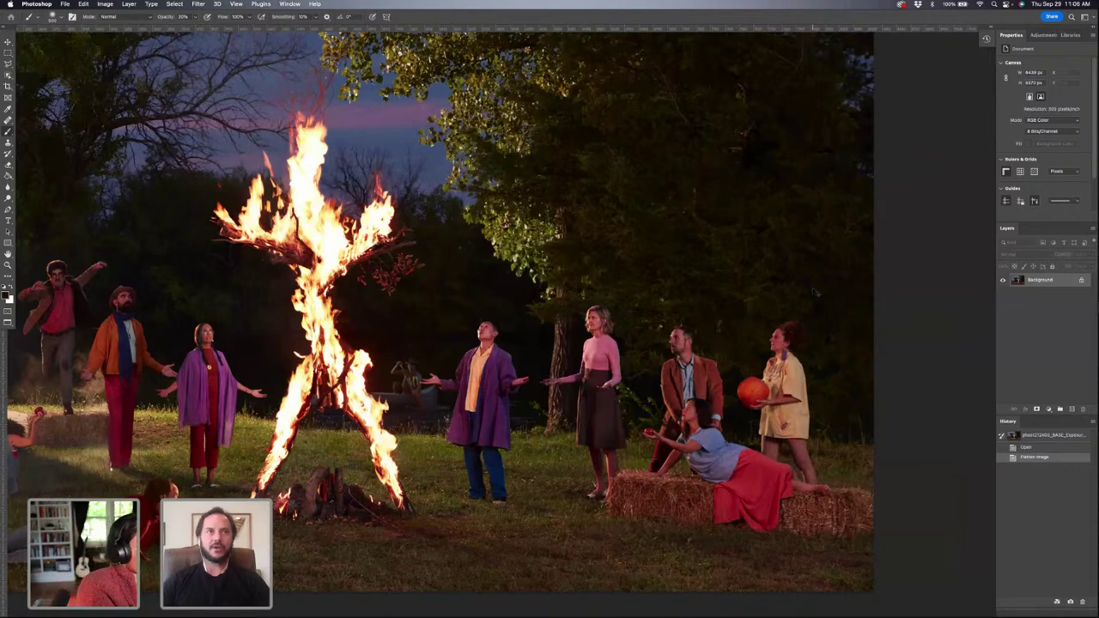
scroll(814, 292, "left", 10)
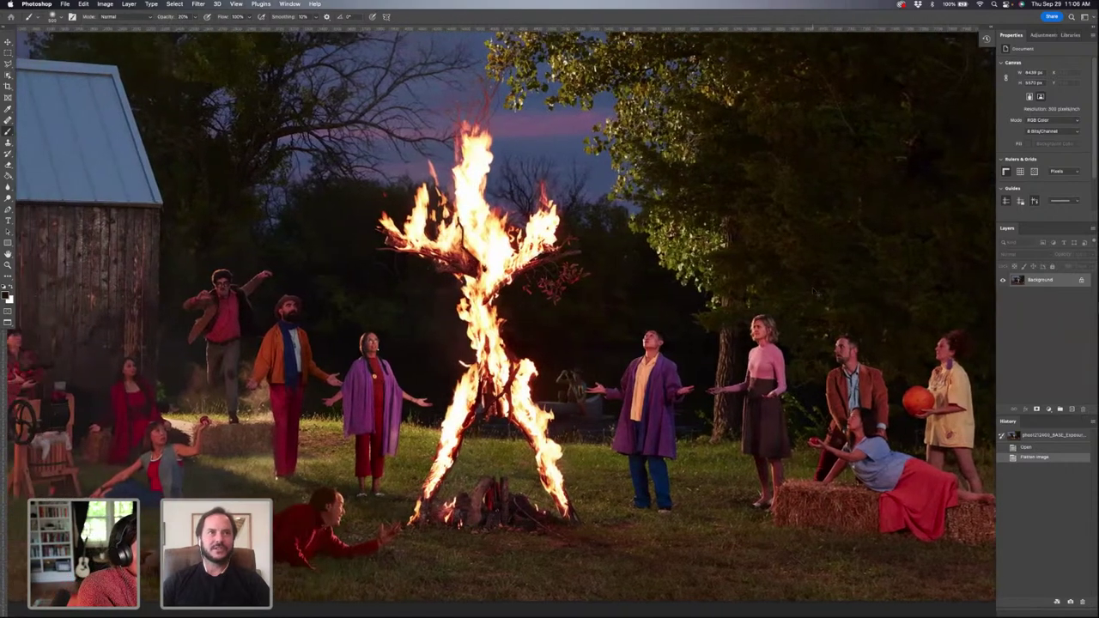
scroll(501, 314, "left", 2)
scroll(812, 288, "right", 3)
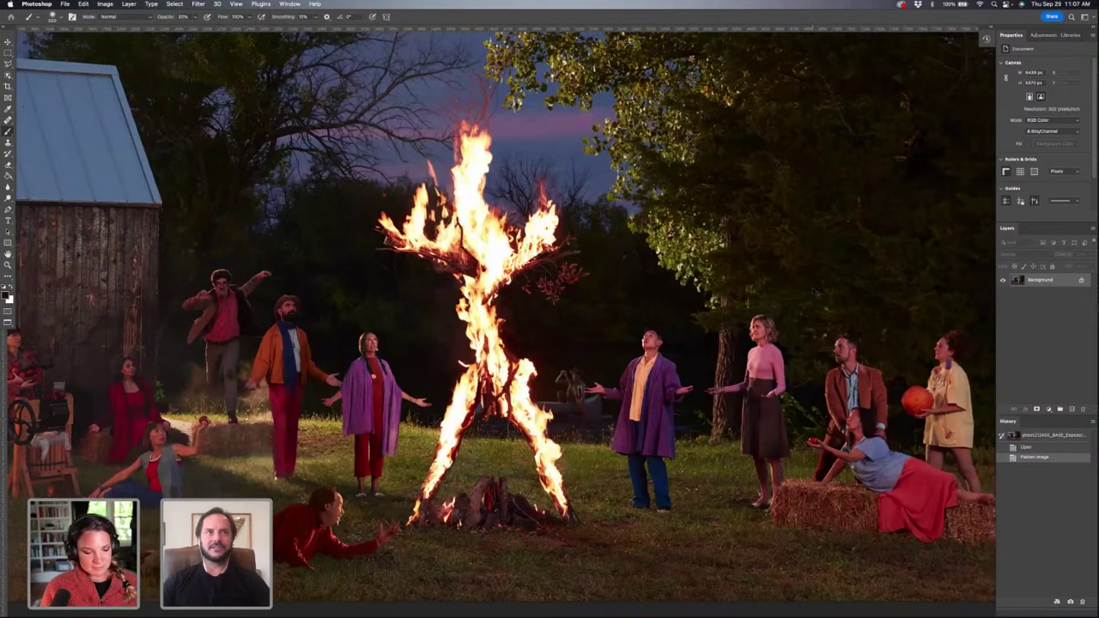
scroll(814, 292, "left", 9)
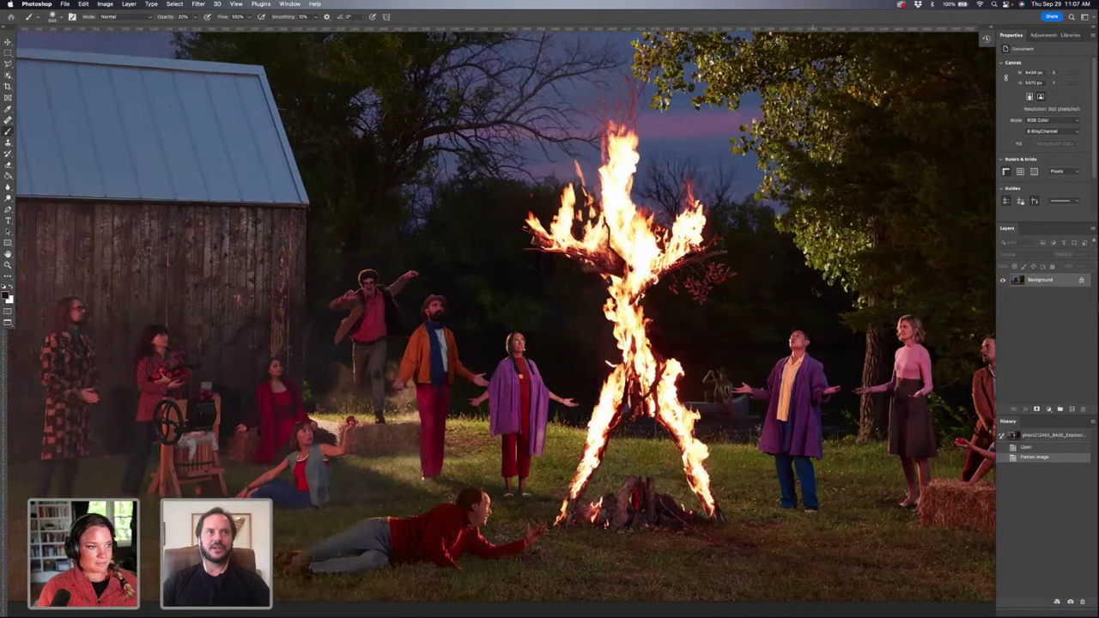
scroll(814, 292, "right", 10)
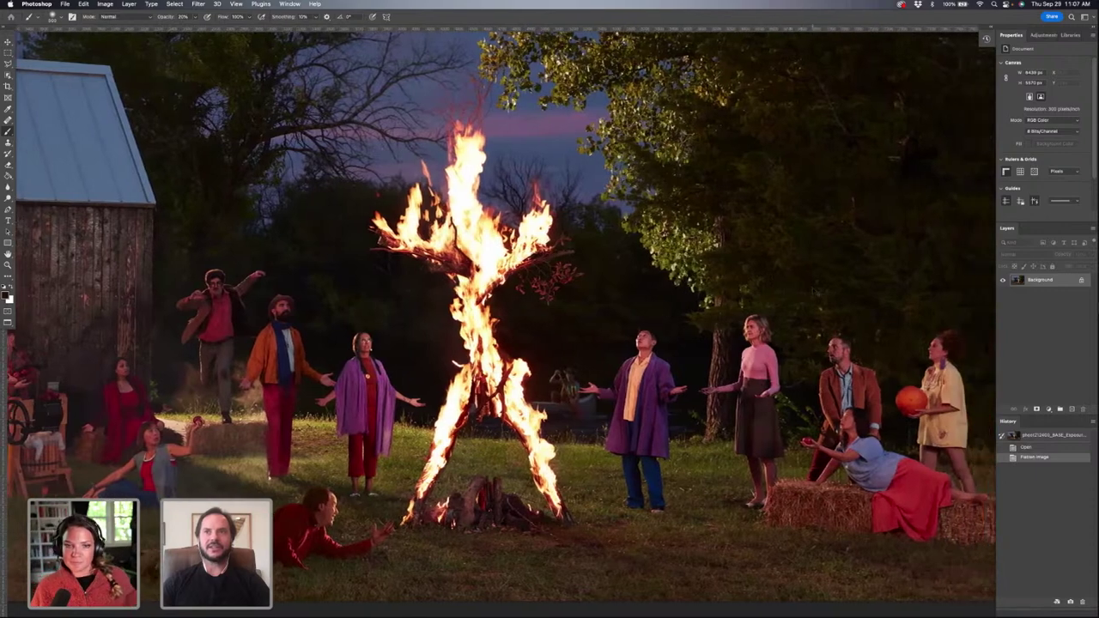
scroll(815, 296, "right", 3)
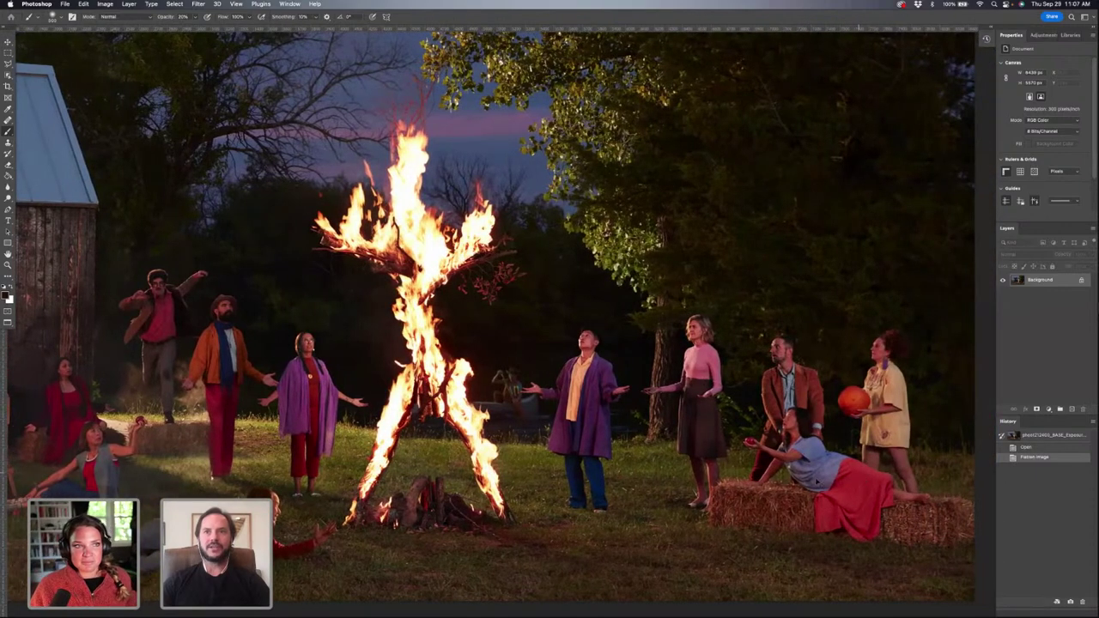
scroll(491, 313, "right", 5)
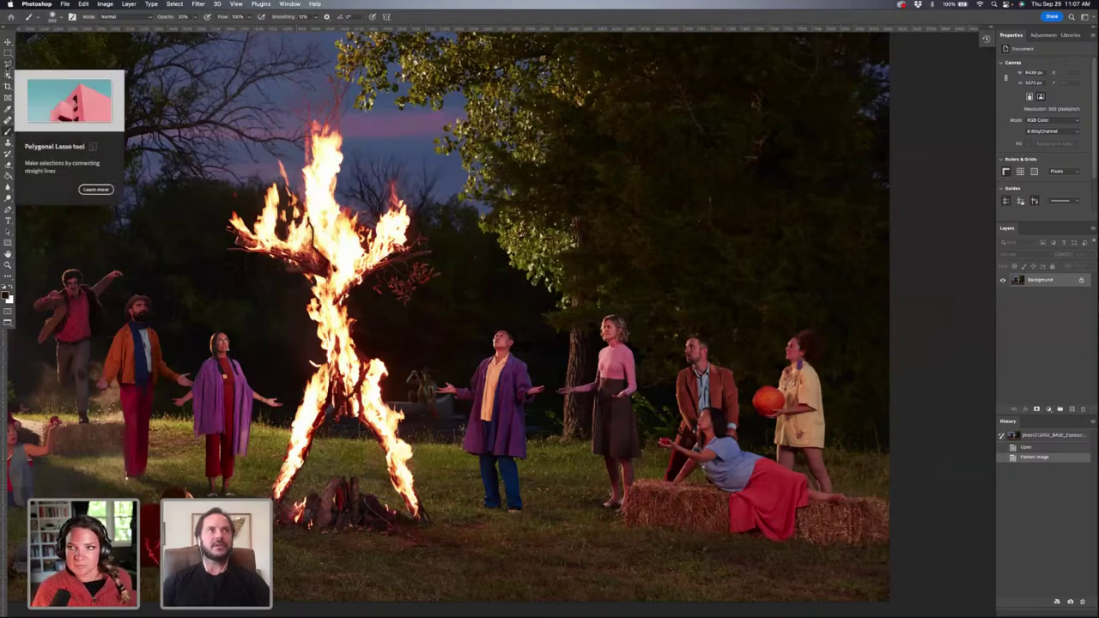
Step: Select the reclining woman's red skirt on the hay bales by tracing its outline with the Magnetic Lasso
left_click(8, 64)
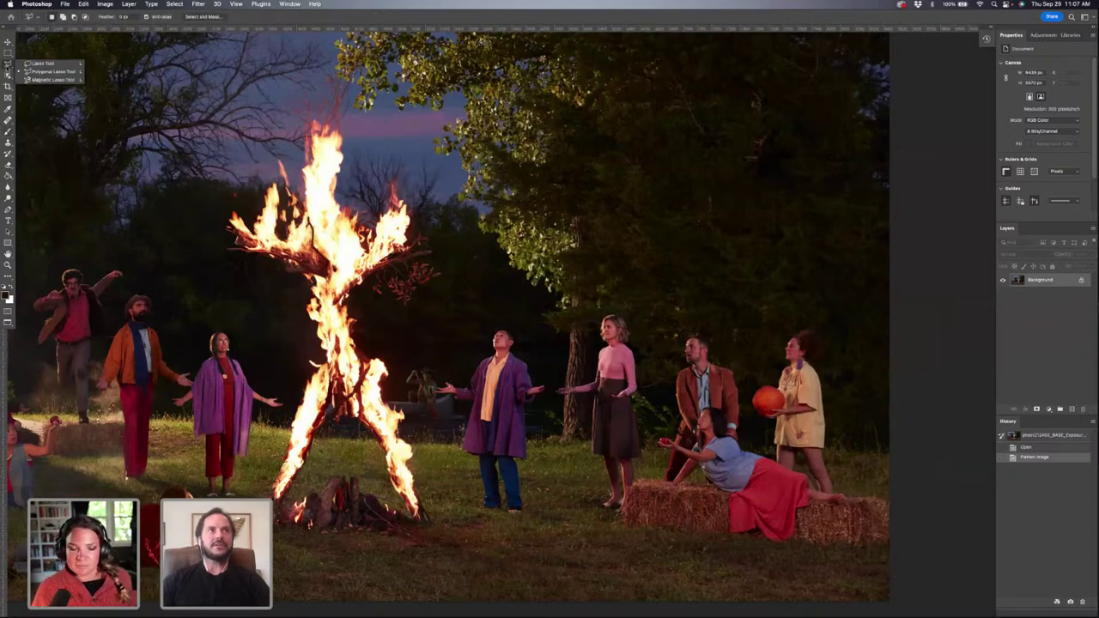
left_click(35, 79)
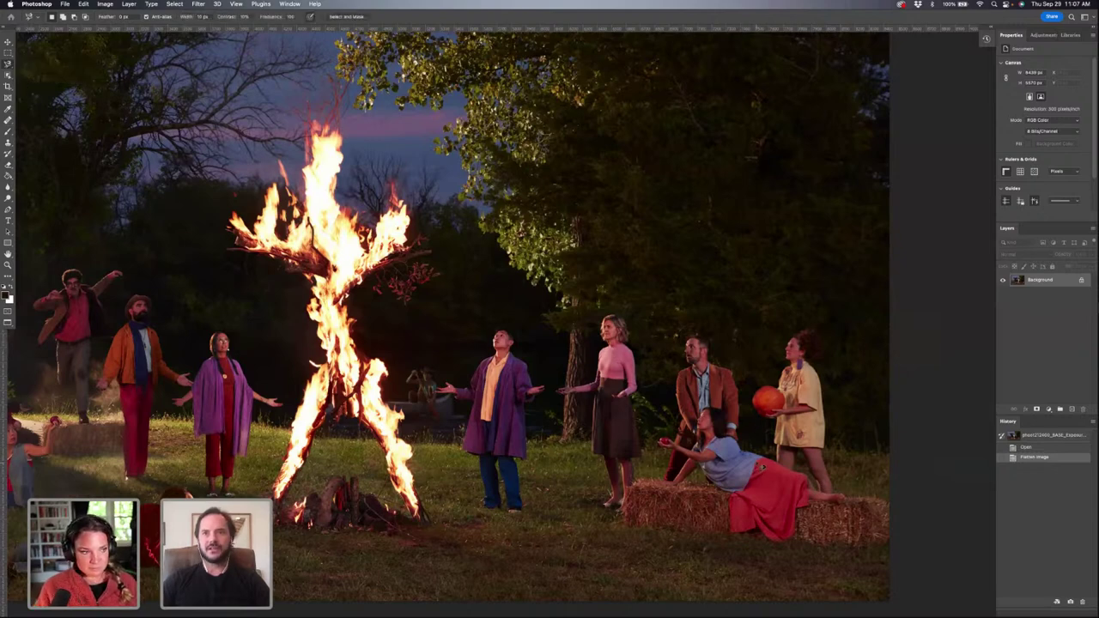
scroll(761, 467, "up", 3)
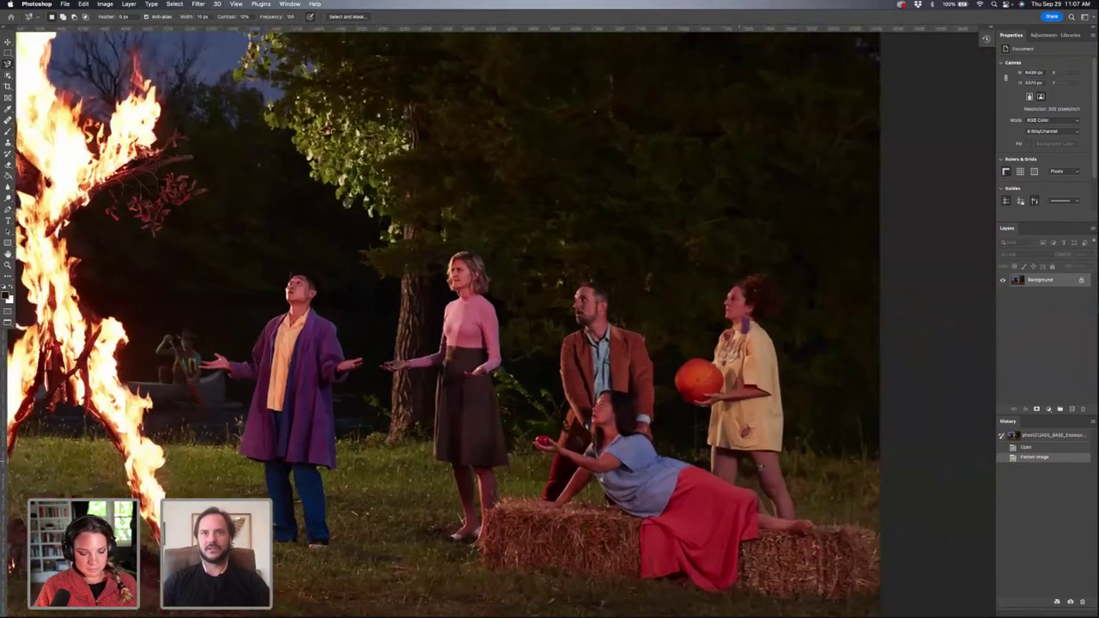
scroll(757, 463, "up", 3)
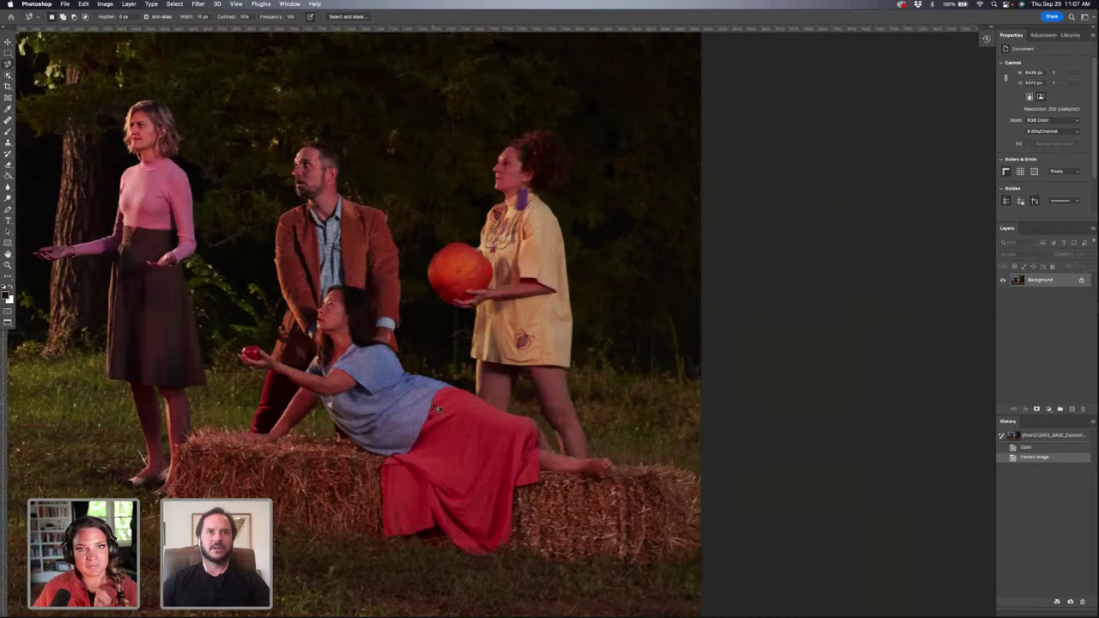
left_click(433, 405)
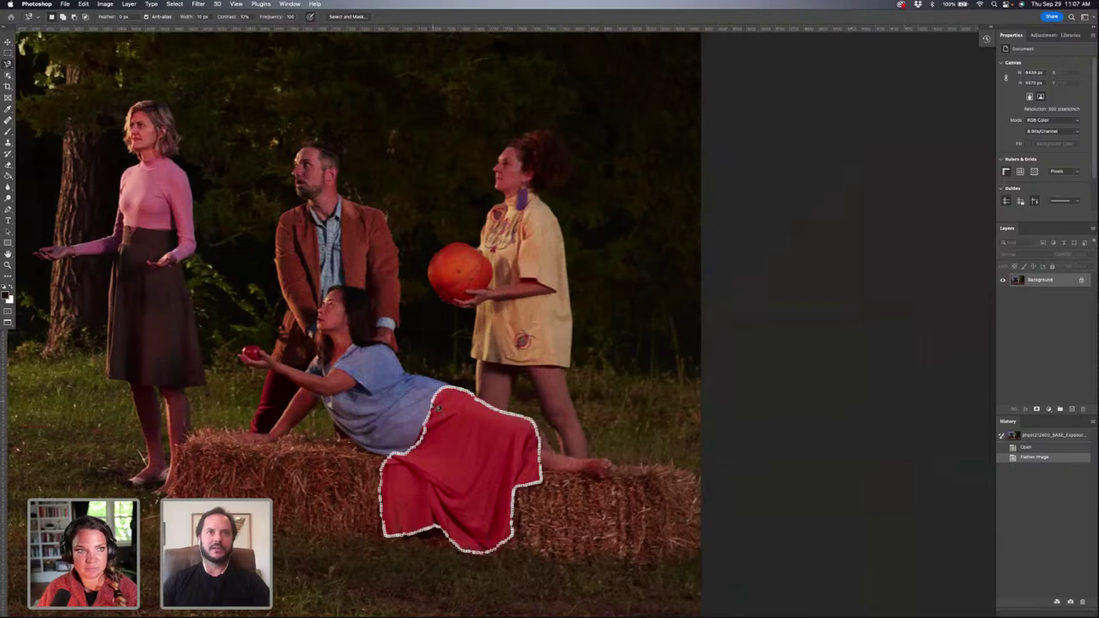
left_click(438, 410)
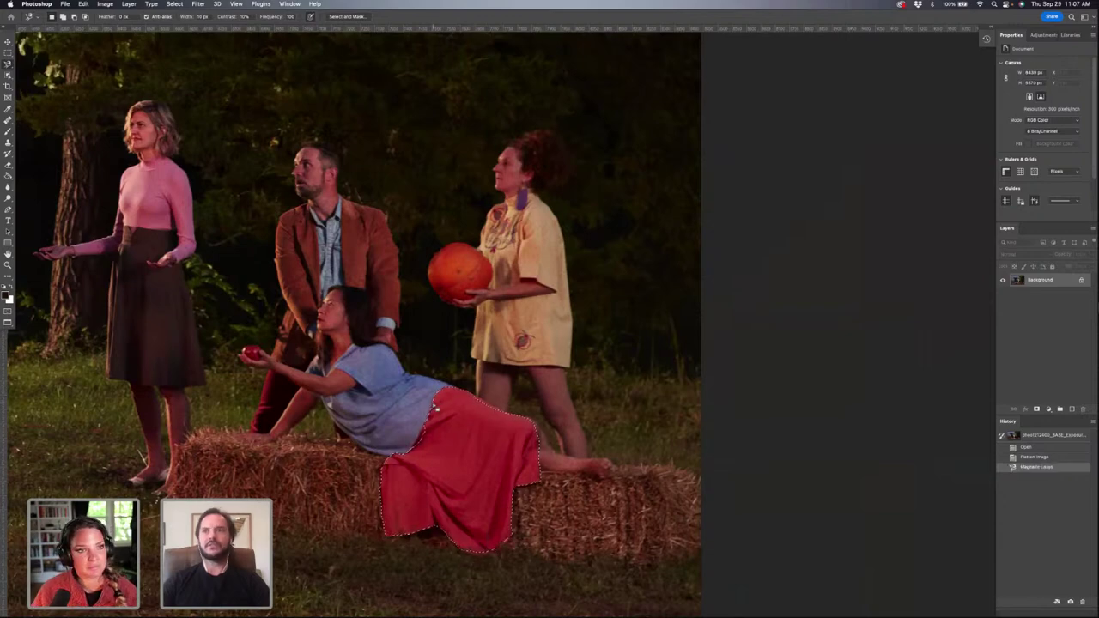
scroll(438, 409, "left", 5)
scroll(438, 409, "down", 4)
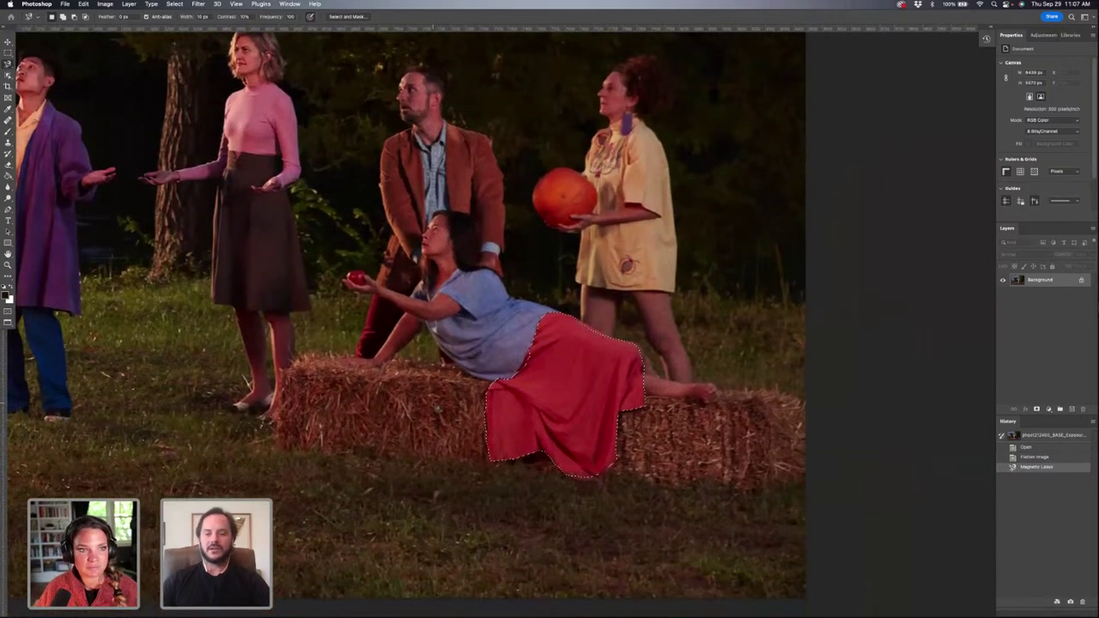
Step: Try recoloring the selected red skirt to olive yellow with Replace Color, sampling its red and using fuzziness 117 and hue +45
scroll(449, 374, "up", 5)
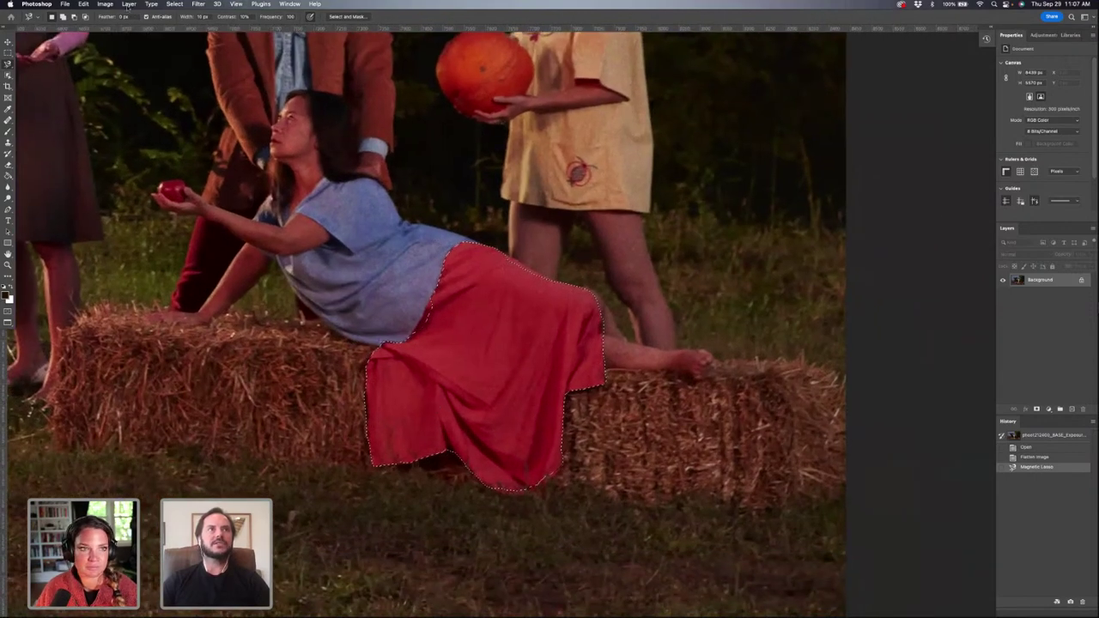
left_click(105, 4)
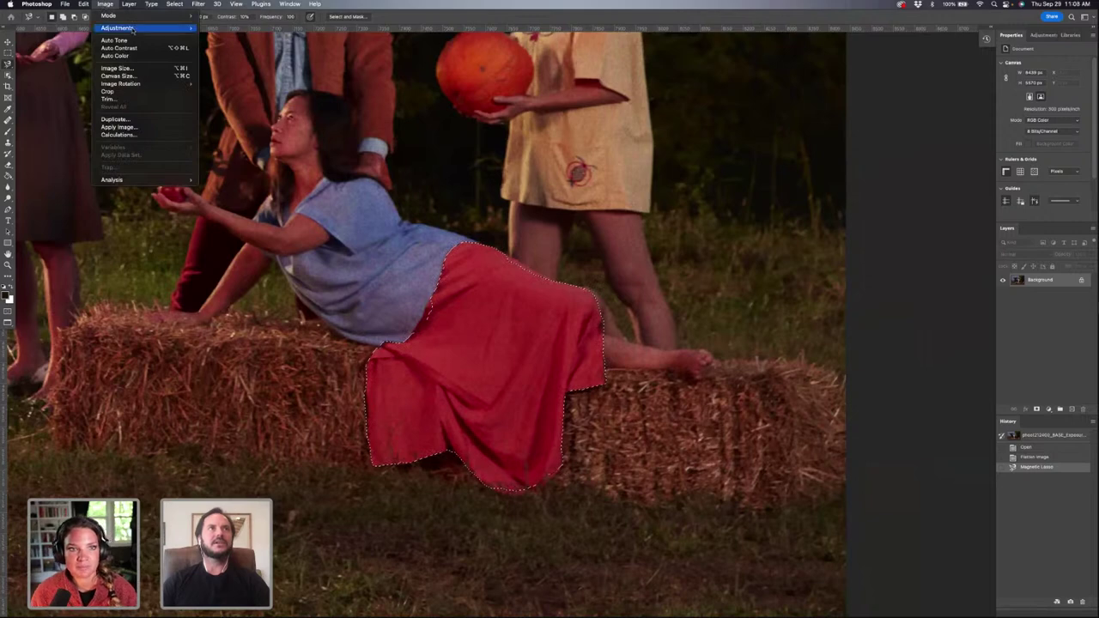
mouse_move(133, 30)
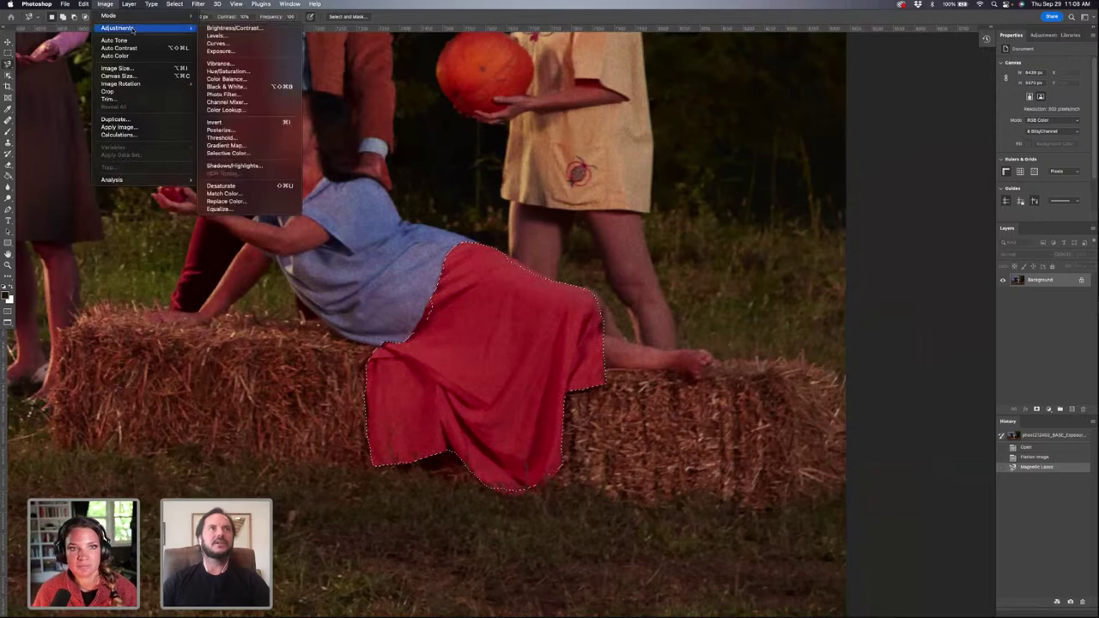
left_click(225, 201)
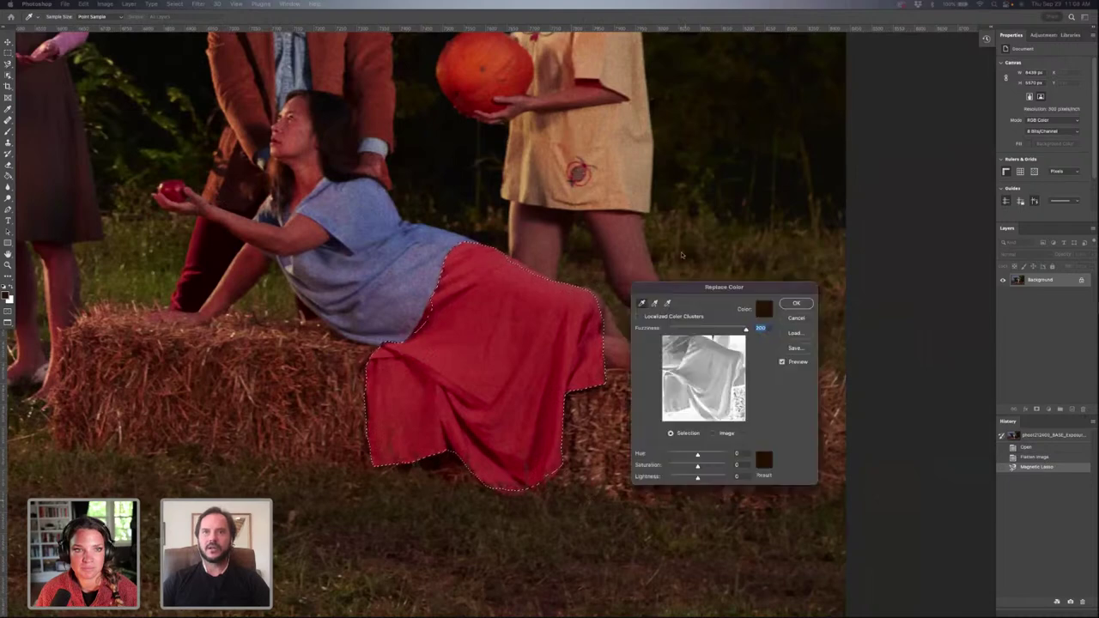
left_click_drag(687, 287, 802, 215)
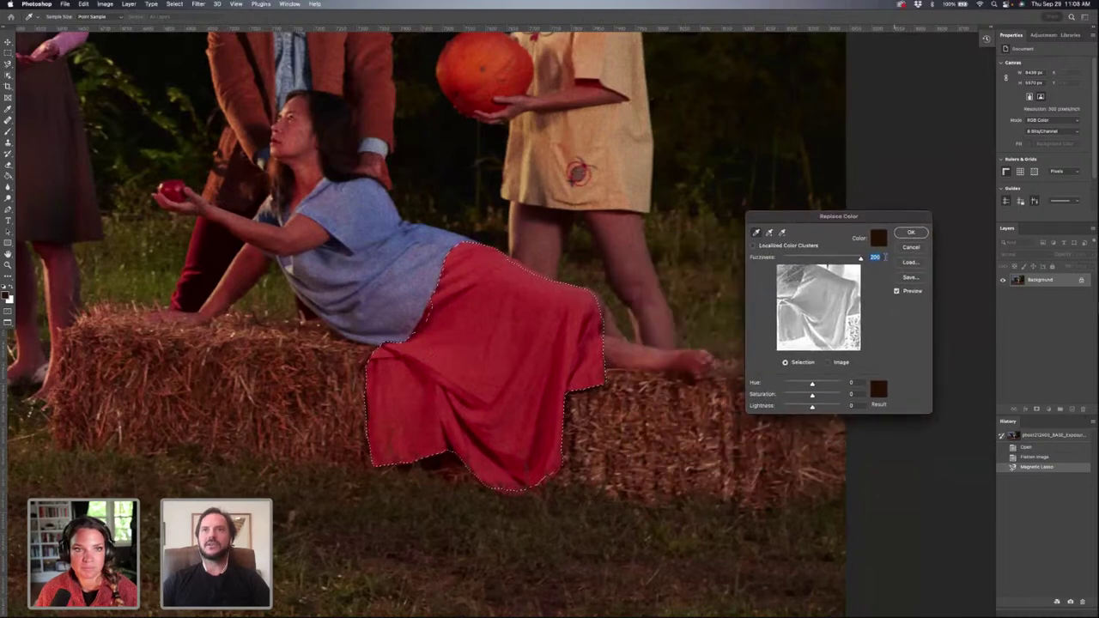
left_click(834, 293)
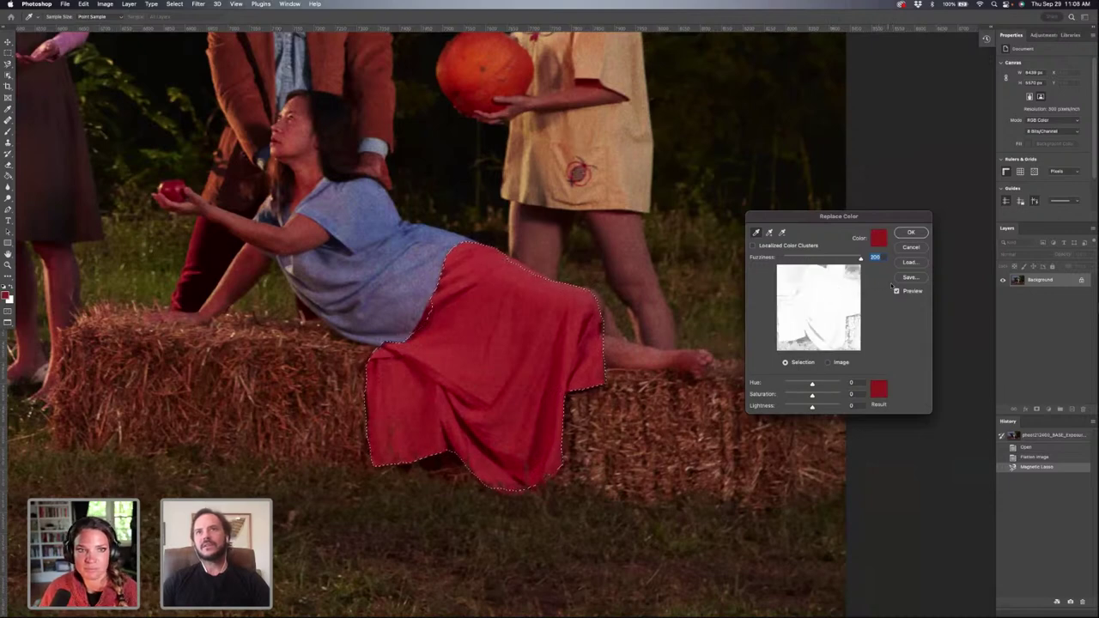
left_click_drag(860, 258, 828, 260)
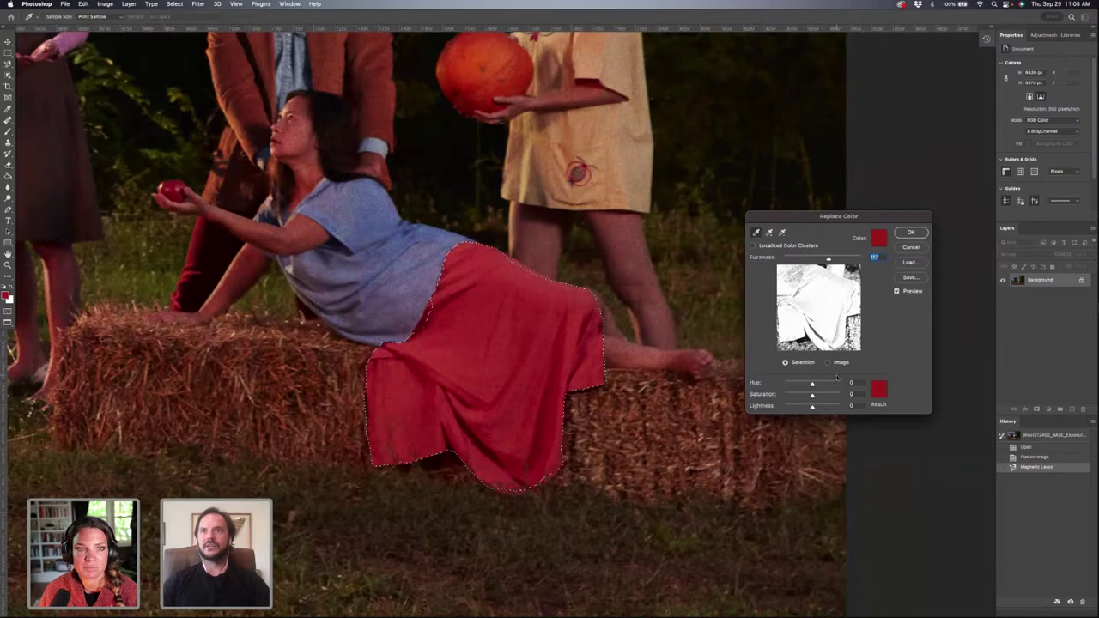
left_click_drag(812, 383, 819, 385)
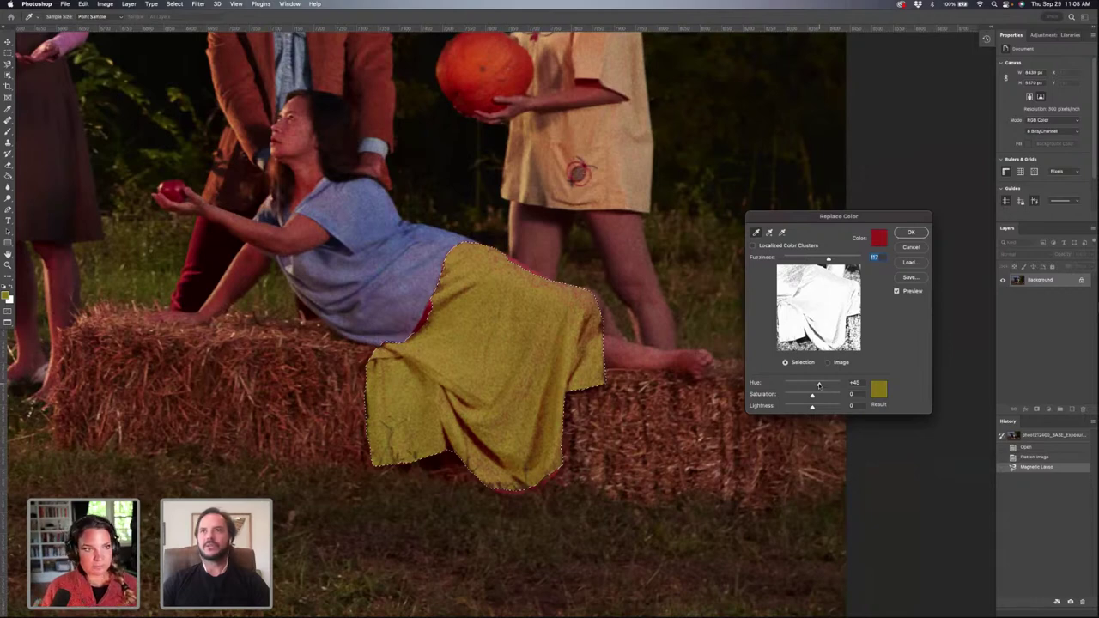
left_click(818, 384)
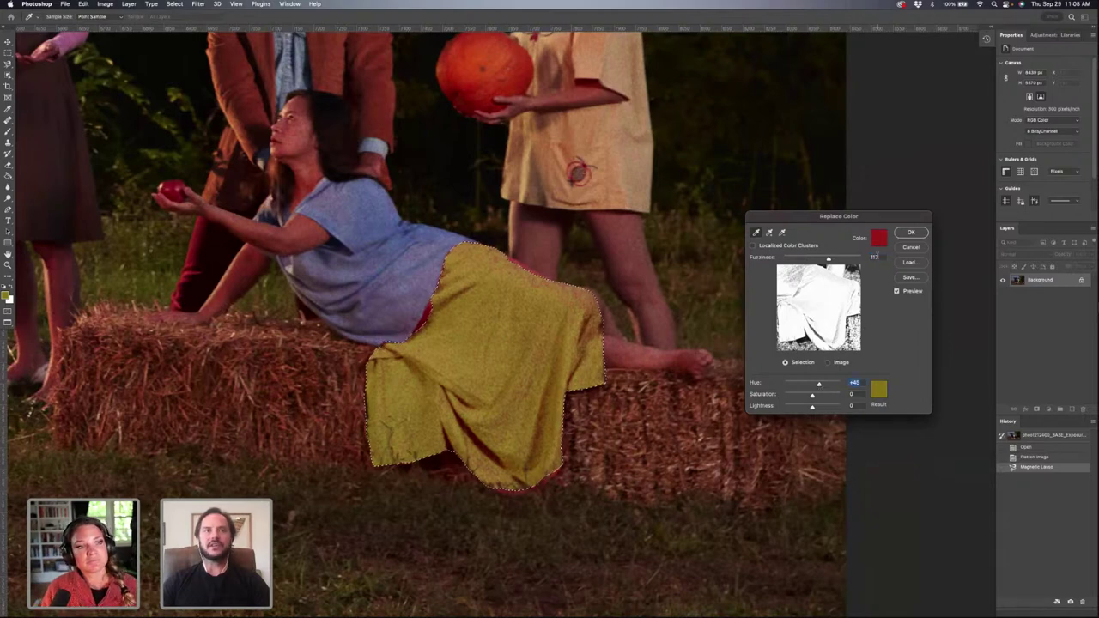
left_click(911, 248)
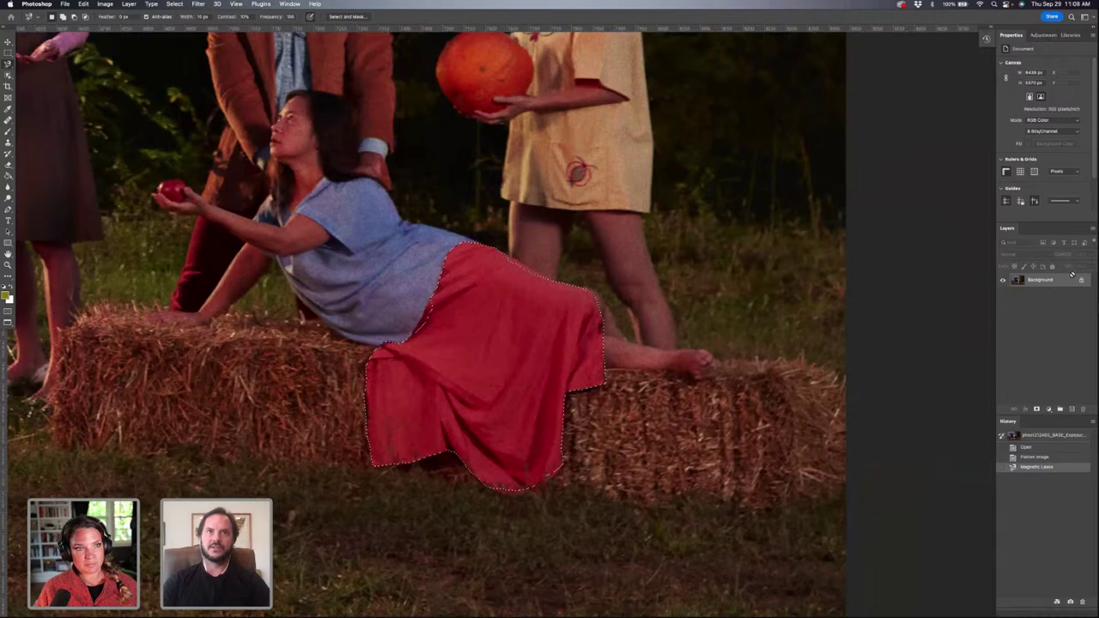
Step: Try Replace Color on a copy of the selected skirt on its own layer, and revert to the flattened image
key("ctrl+j")
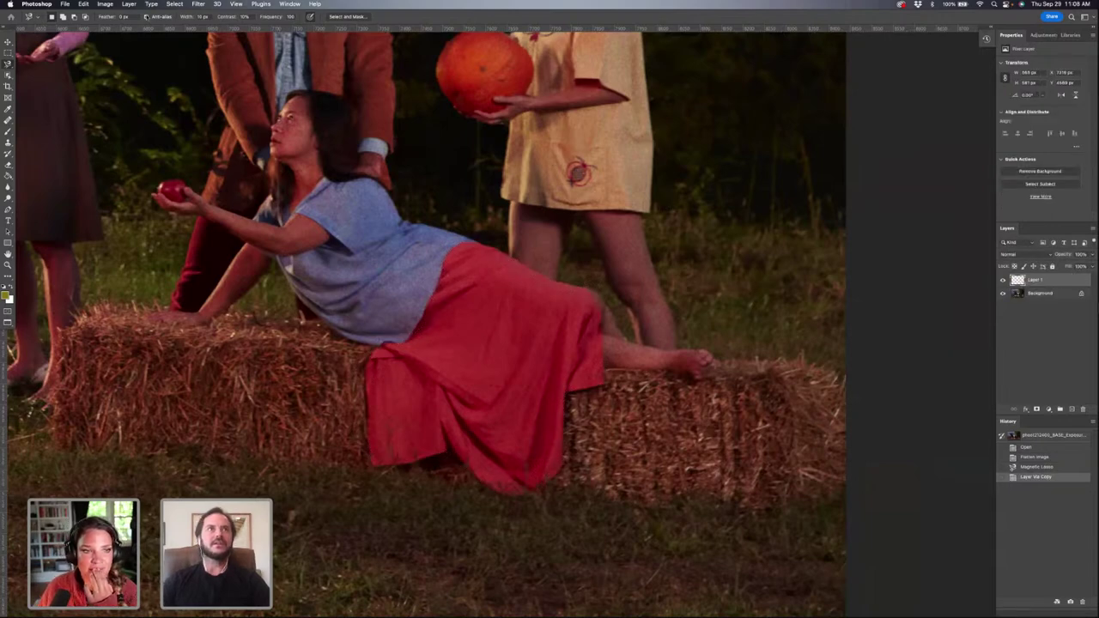
left_click(104, 5)
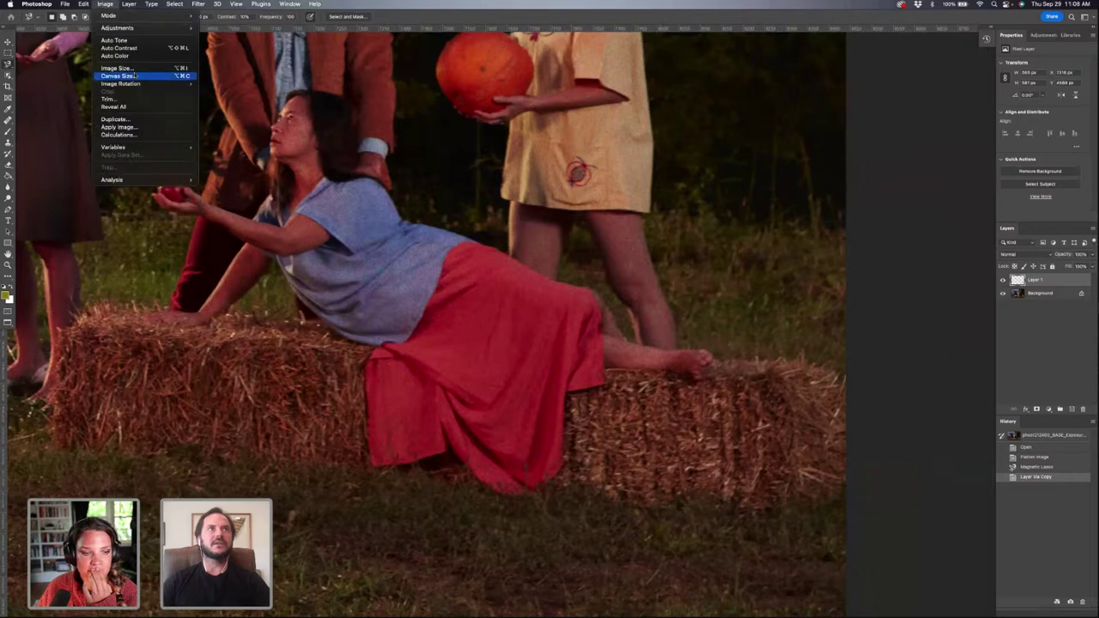
mouse_move(122, 28)
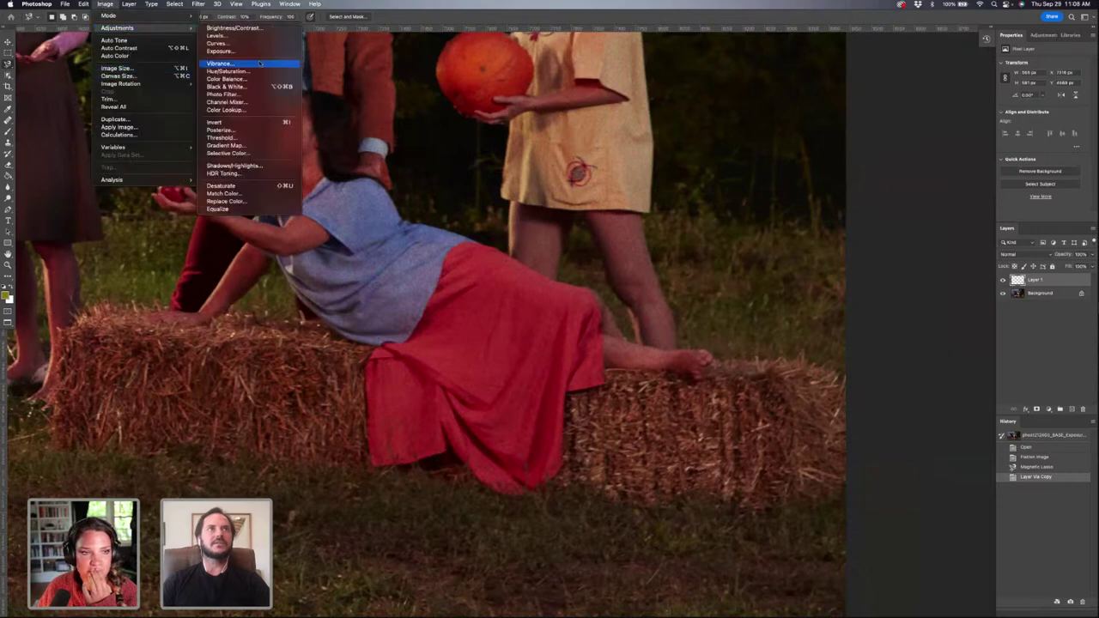
left_click(226, 201)
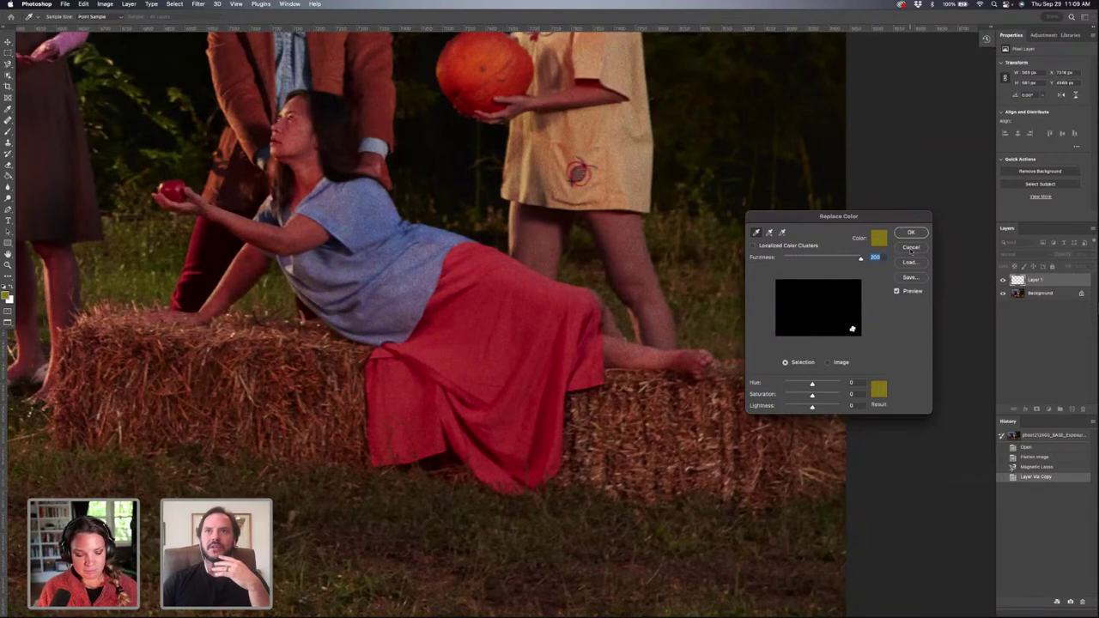
left_click(911, 248)
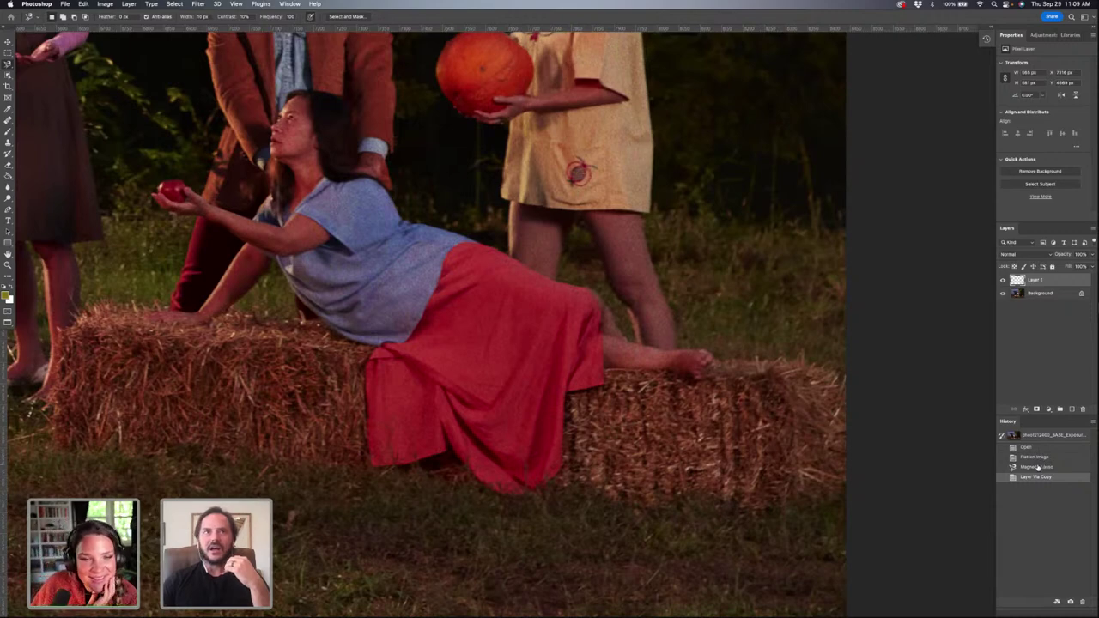
left_click(1038, 467)
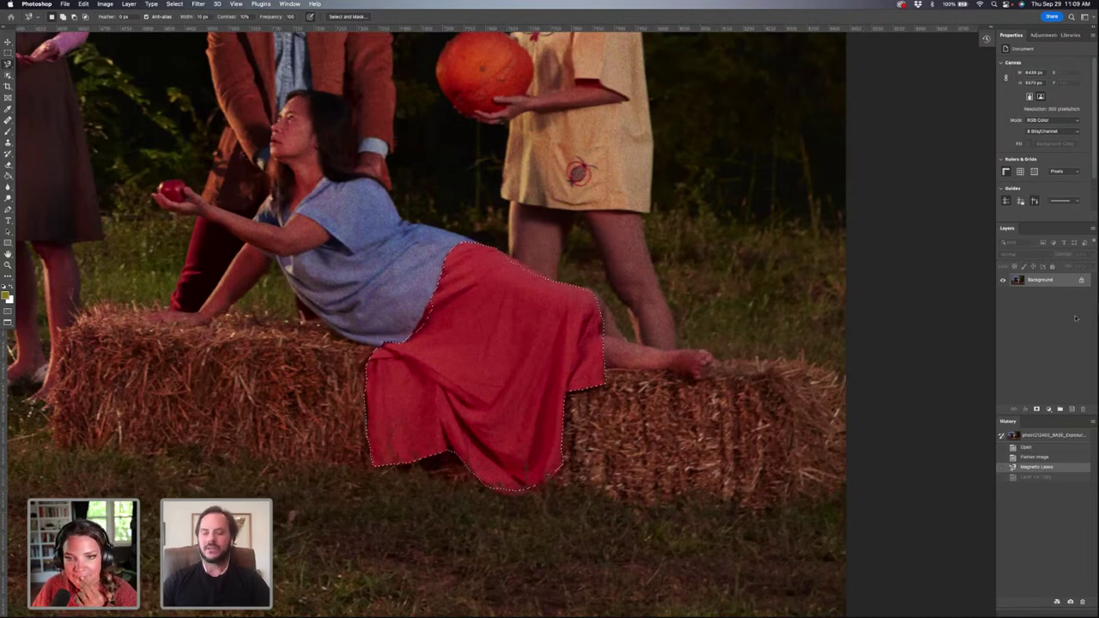
left_click(1034, 457)
Step: Duplicate the whole image onto a new layer and trace the red skirt on it with the Magnetic Lasso
key("super+j")
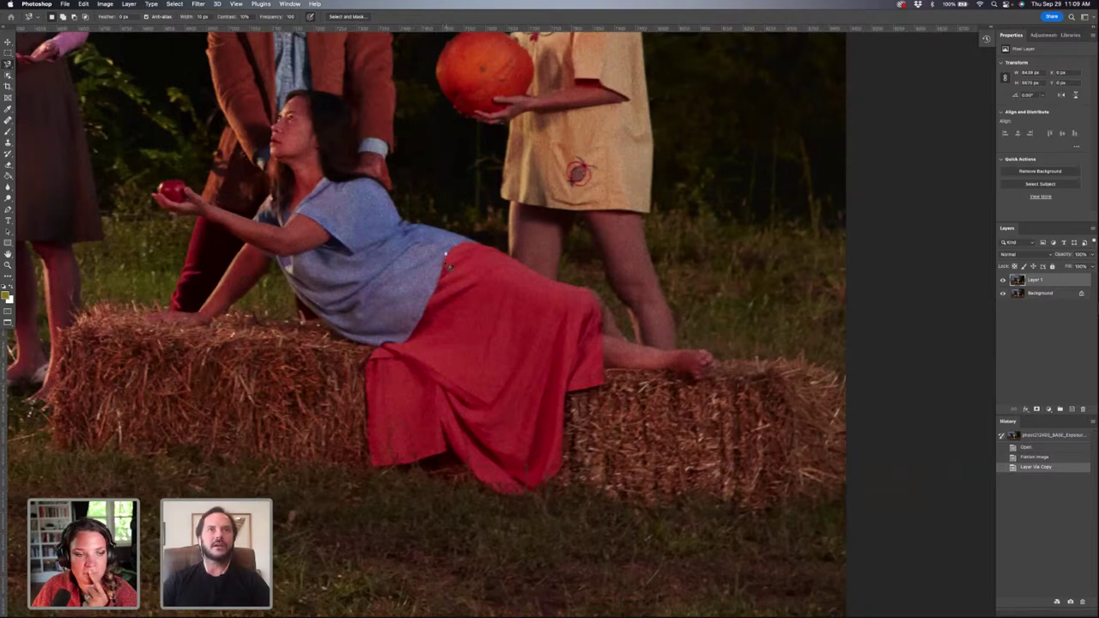
left_click(446, 255)
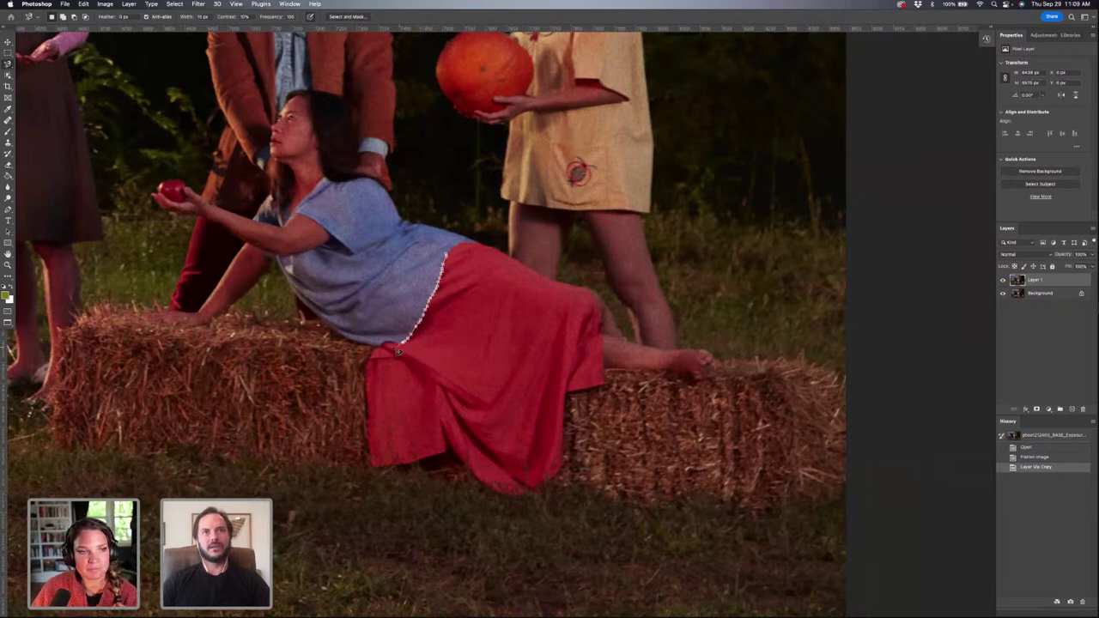
mouse_move(398, 350)
left_mouse_down()
mouse_move(374, 368)
mouse_move(375, 468)
mouse_move(448, 459)
mouse_move(495, 497)
mouse_move(520, 502)
mouse_move(564, 478)
mouse_move(572, 395)
mouse_move(608, 387)
mouse_move(603, 308)
mouse_move(492, 252)
mouse_move(460, 248)
left_mouse_up()
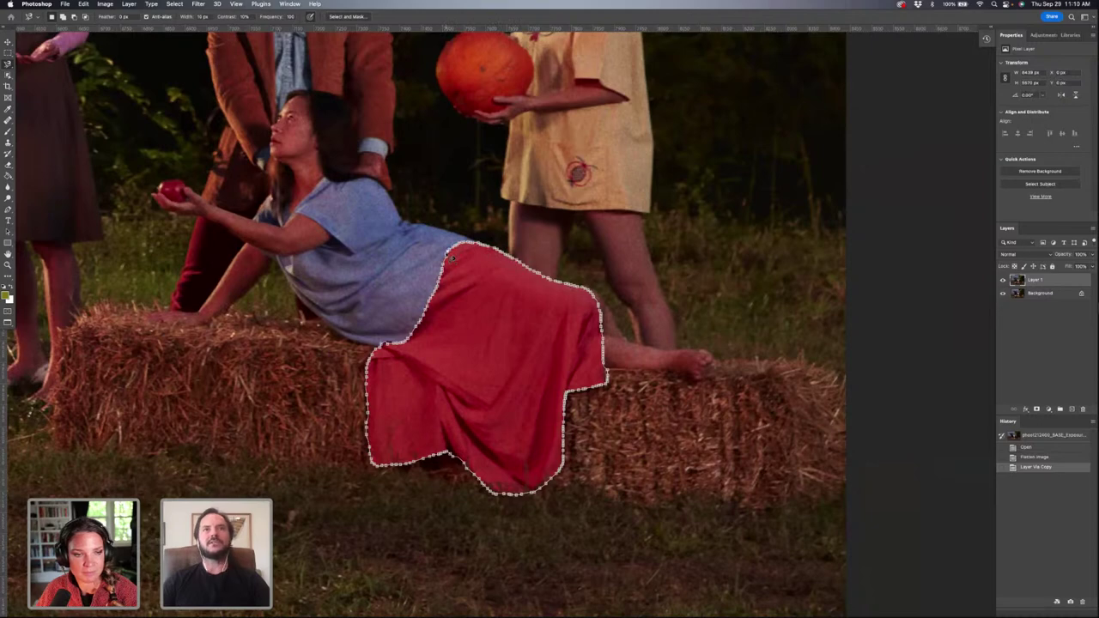
left_click(452, 256)
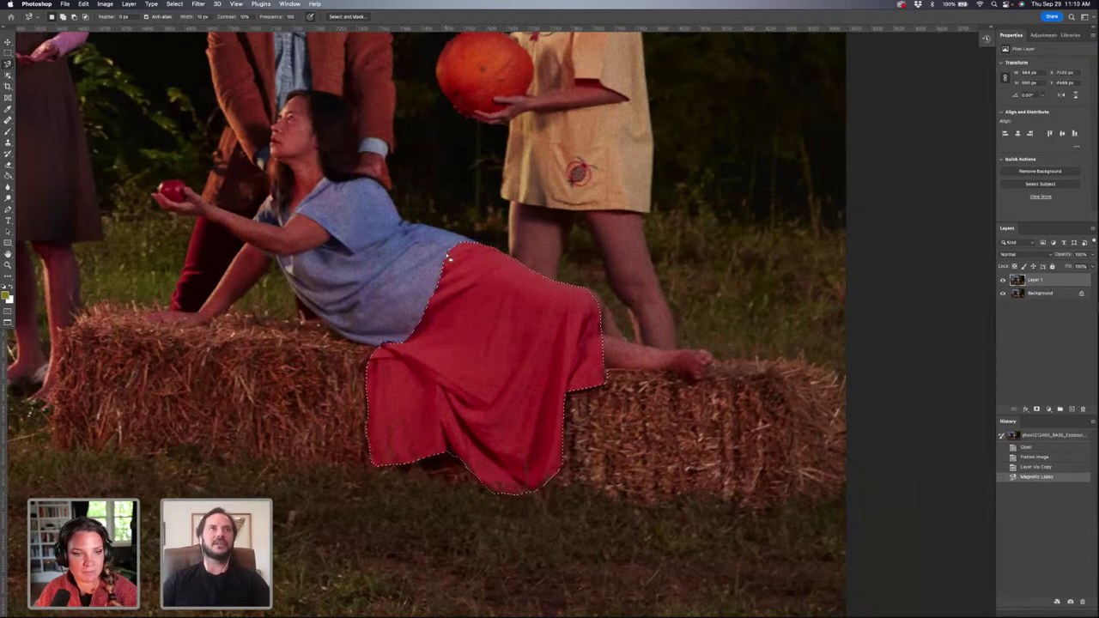
Step: Try Replace Color on the duplicate layer's skirt with fuzziness 139, hue +62 and saturation +24, and revert to the flattened image
left_click(151, 4)
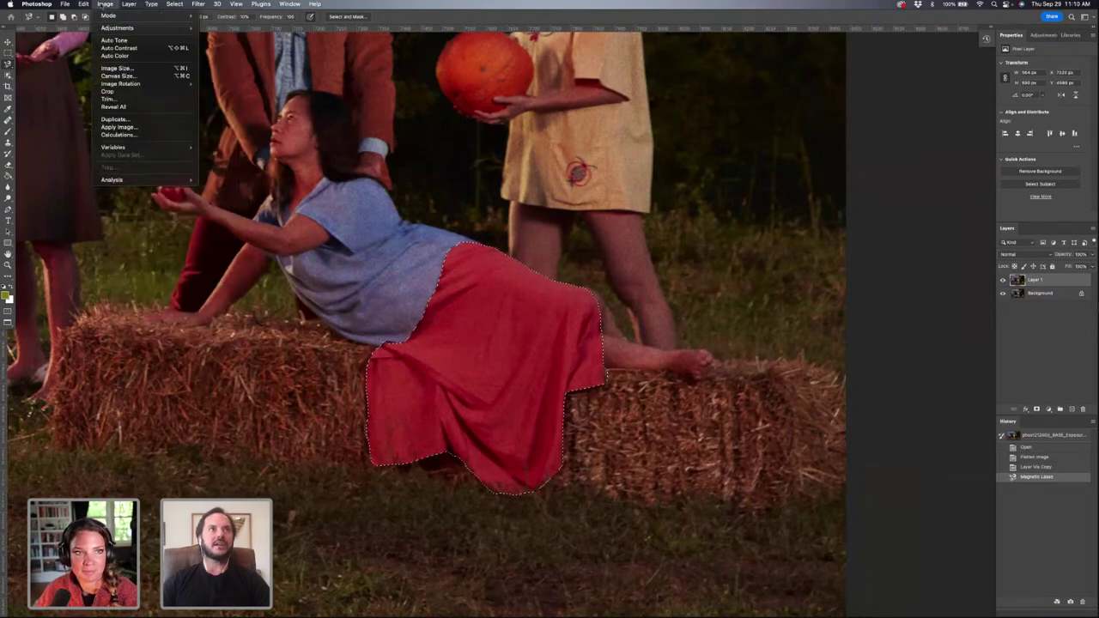
mouse_move(135, 19)
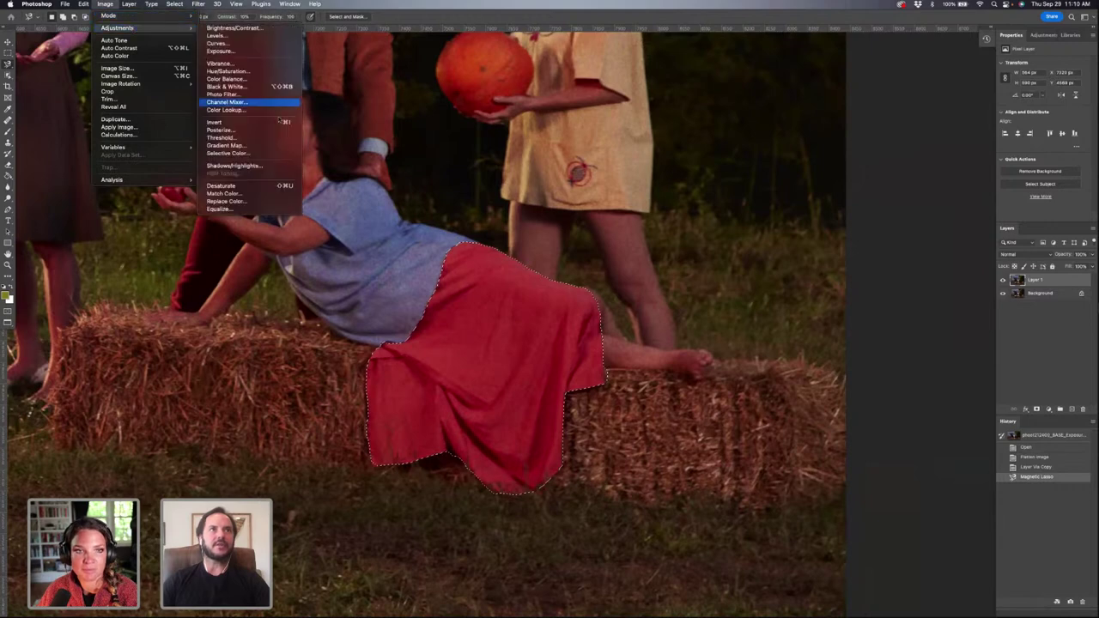
left_click(225, 201)
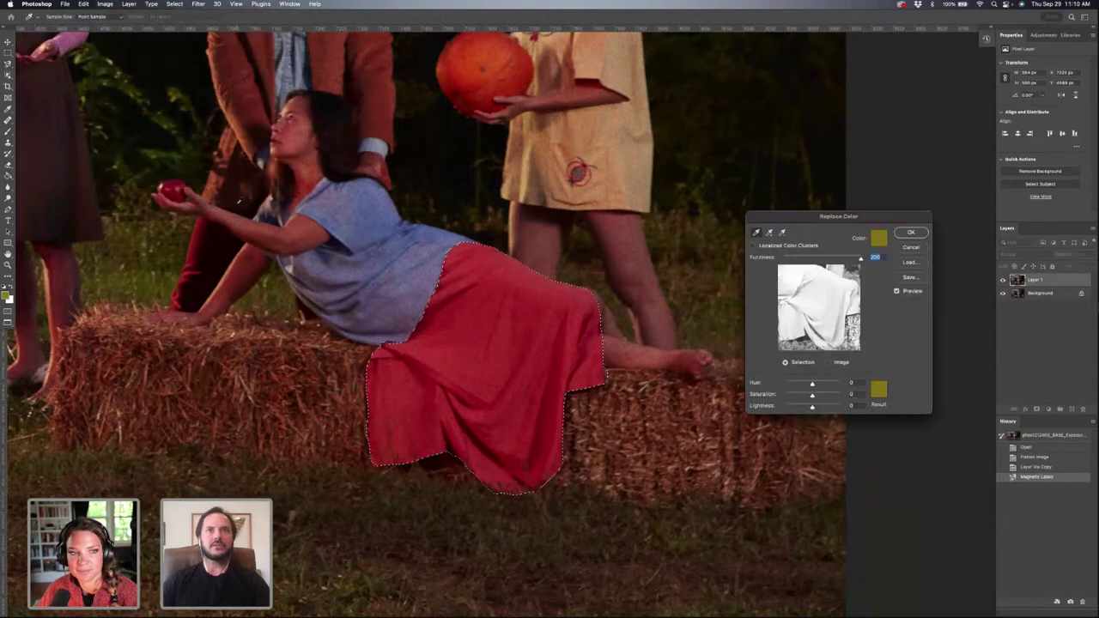
left_click(831, 258)
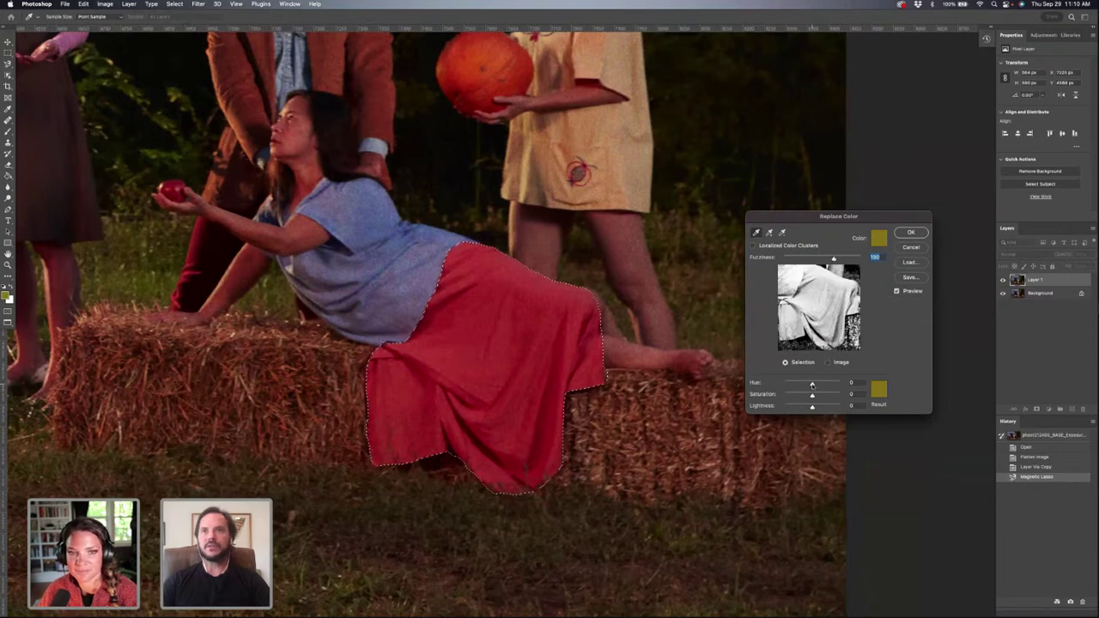
mouse_move(812, 385)
left_mouse_down()
mouse_move(824, 385)
mouse_move(804, 385)
mouse_move(819, 396)
left_mouse_up()
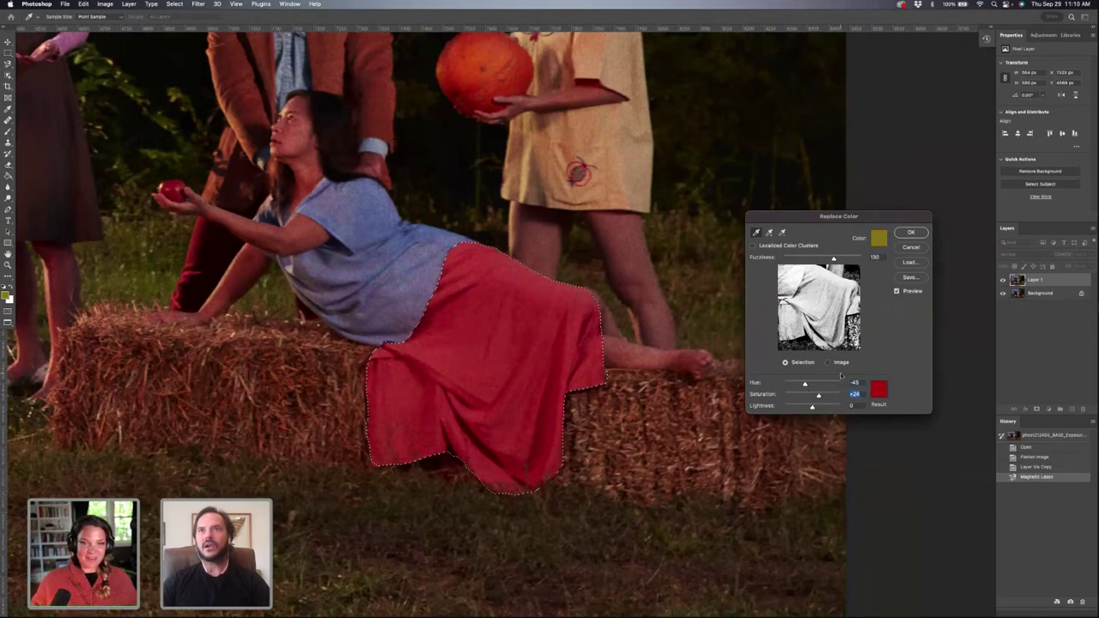
mouse_move(832, 258)
left_mouse_down()
mouse_move(815, 257)
mouse_move(837, 257)
left_mouse_up()
left_click_drag(804, 383, 818, 383)
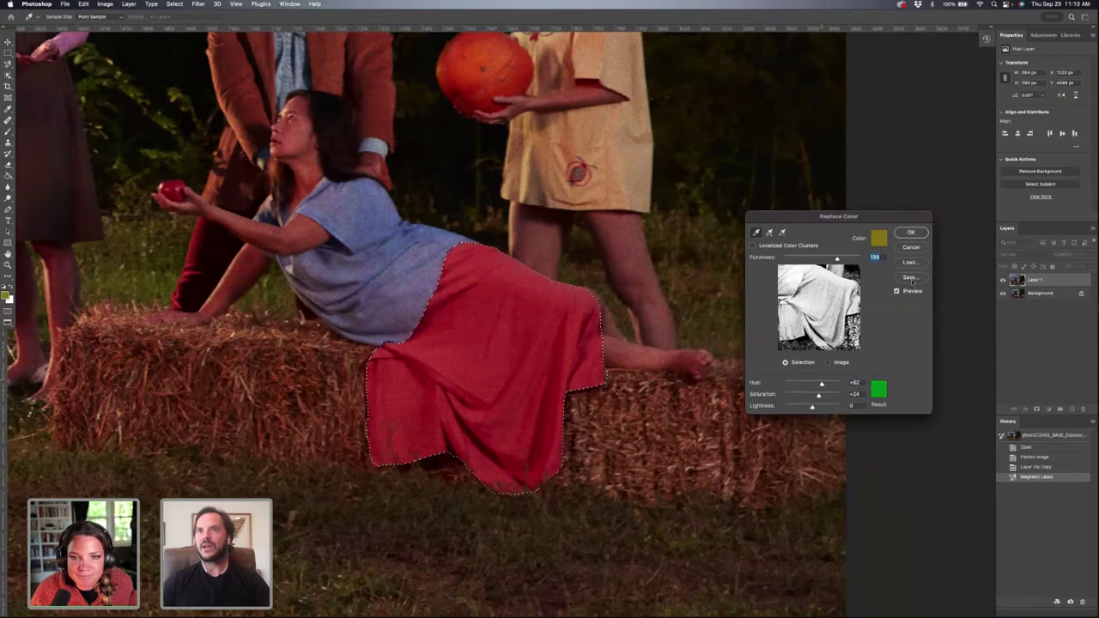
key("Tab")
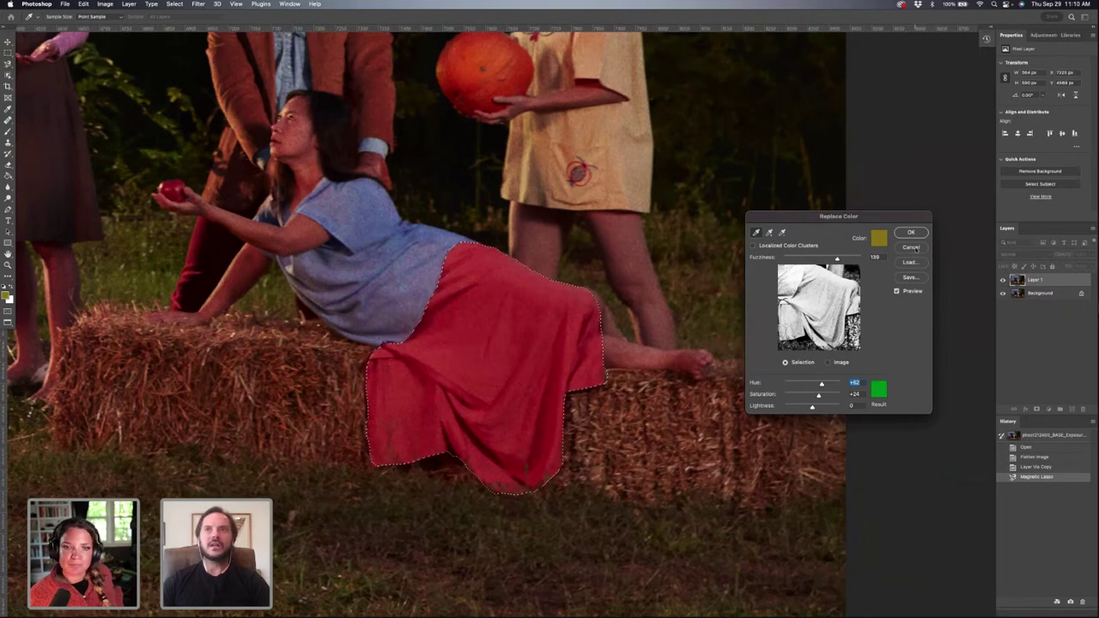
left_click(911, 248)
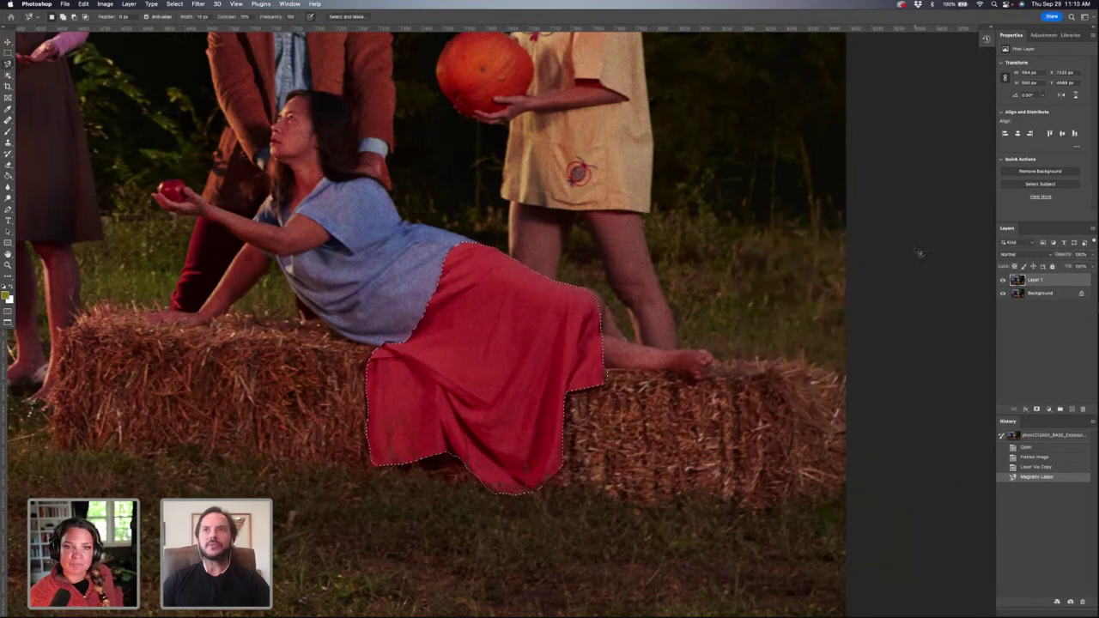
left_click(1033, 457)
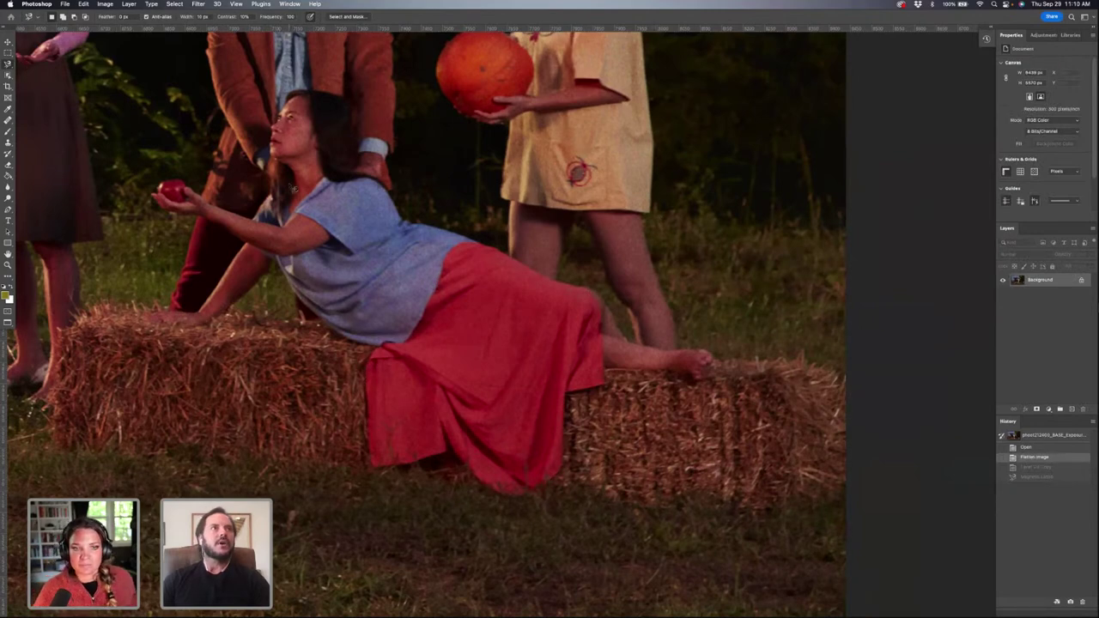
Step: Trace the reclining woman's red skirt with the Magnetic Lasso to select it on the flattened image
left_click(454, 256)
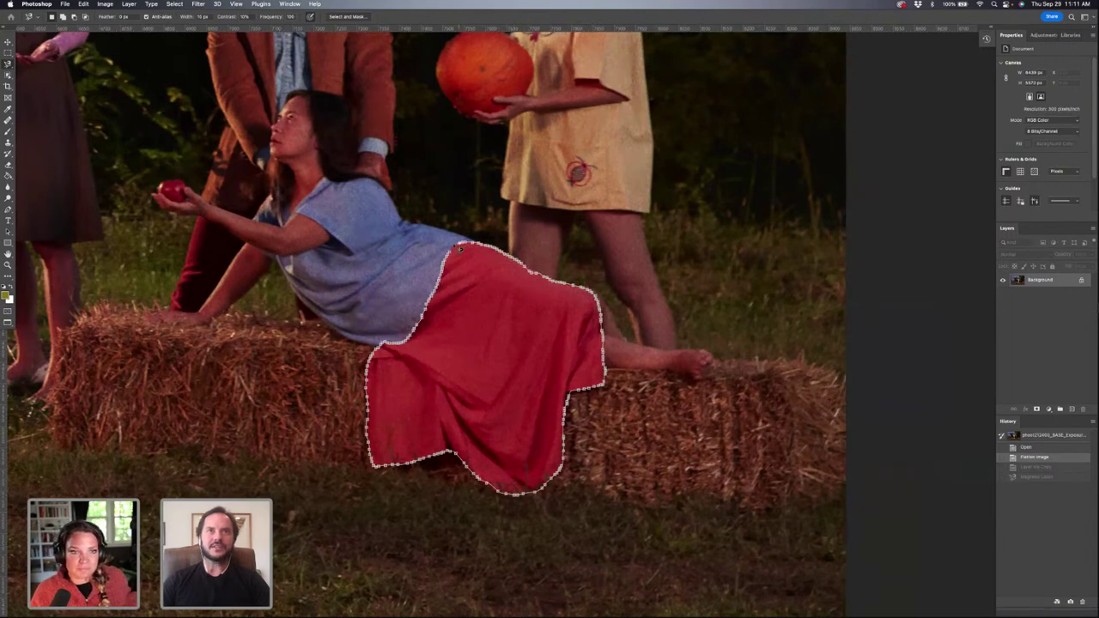
left_click(454, 253)
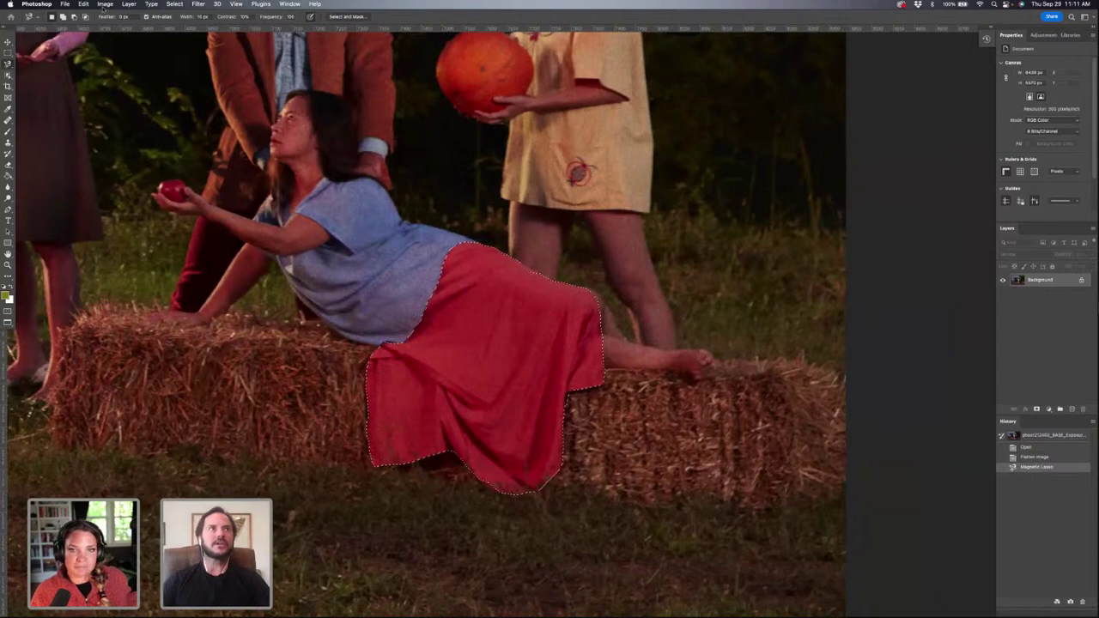
left_click(104, 4)
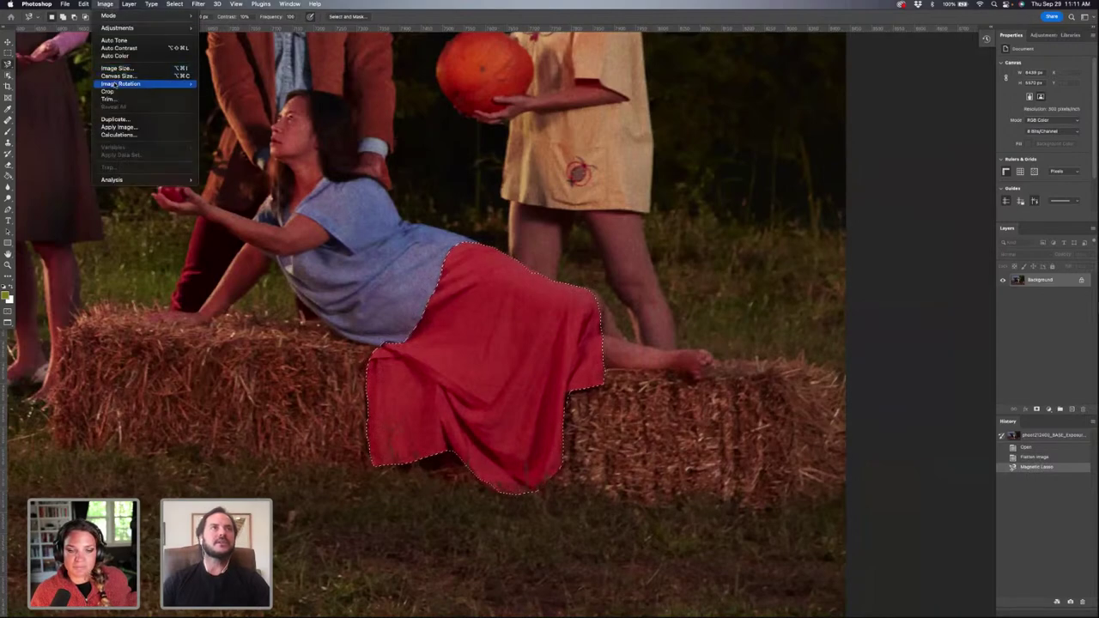
mouse_move(128, 83)
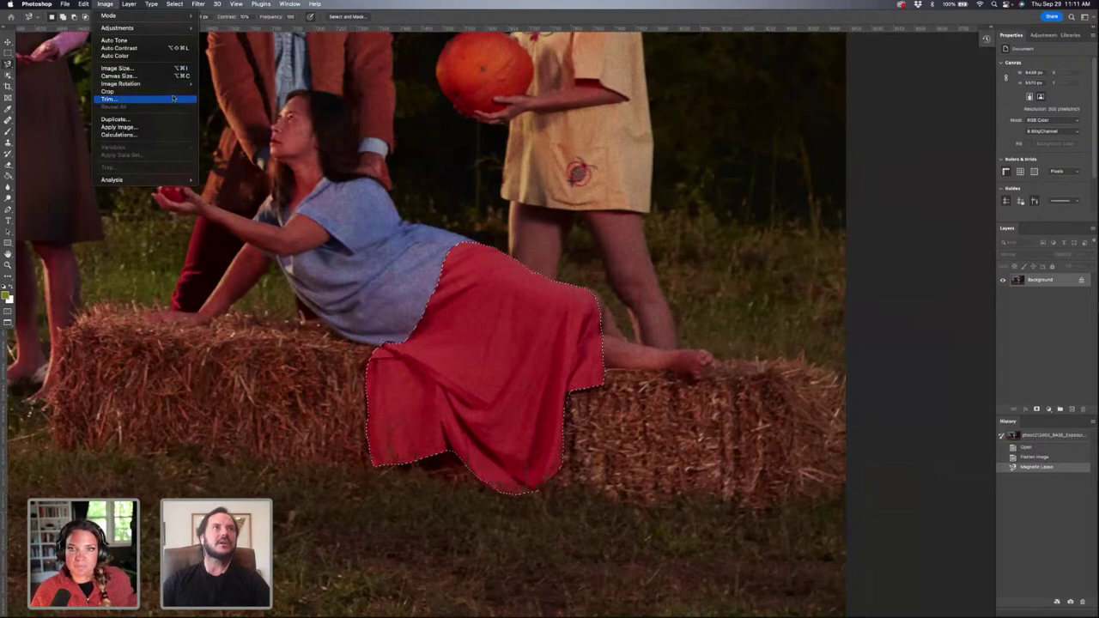
mouse_move(172, 28)
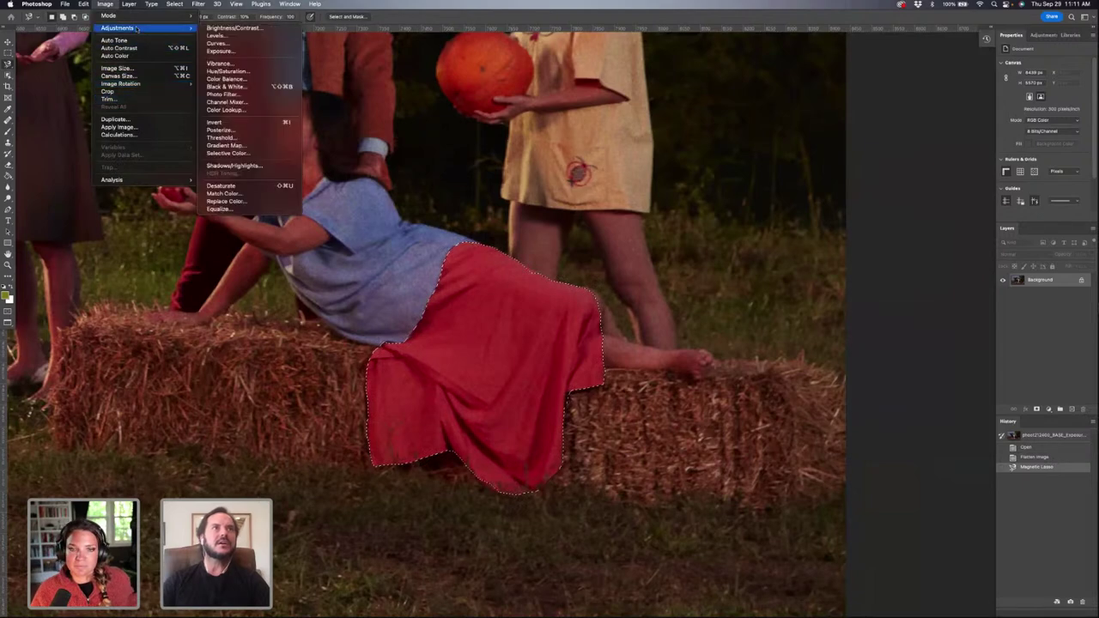
left_click(249, 201)
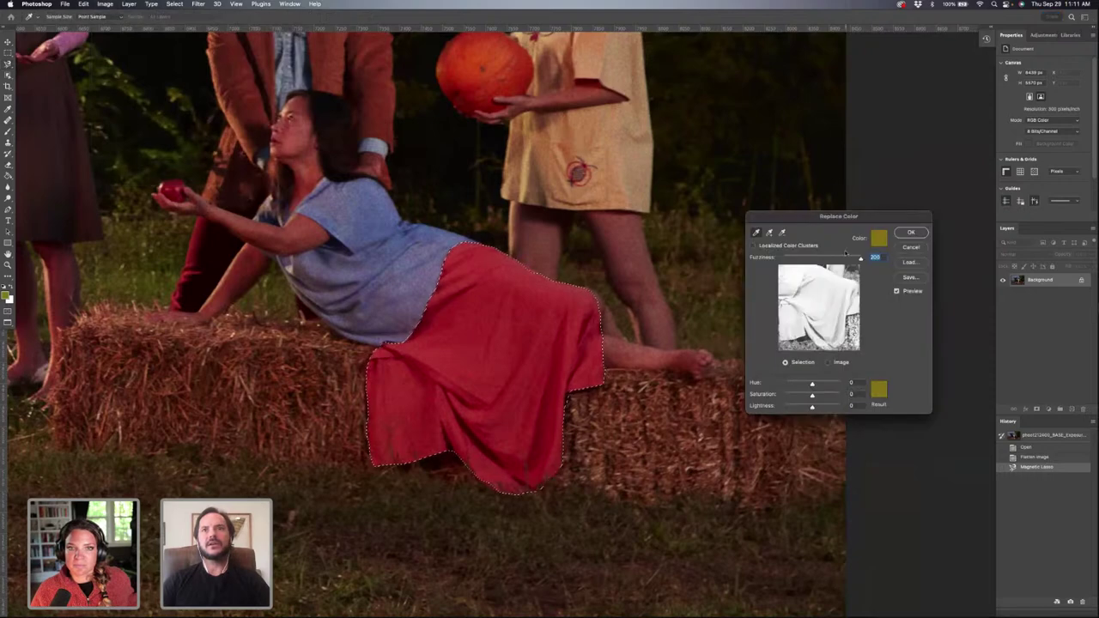
left_click_drag(811, 385, 833, 383)
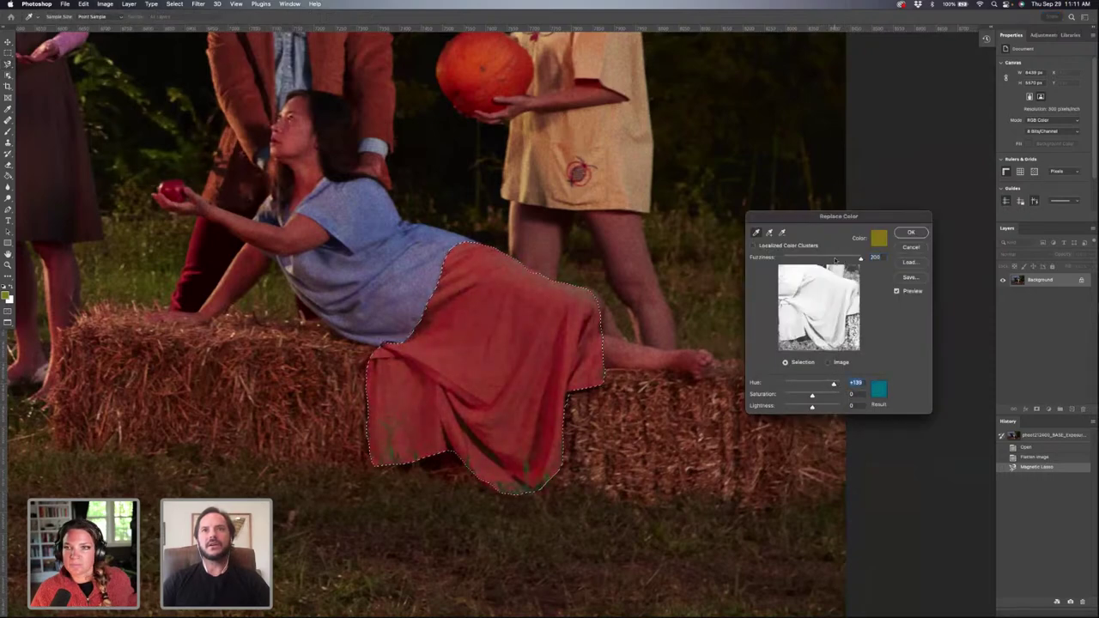
left_click(836, 258)
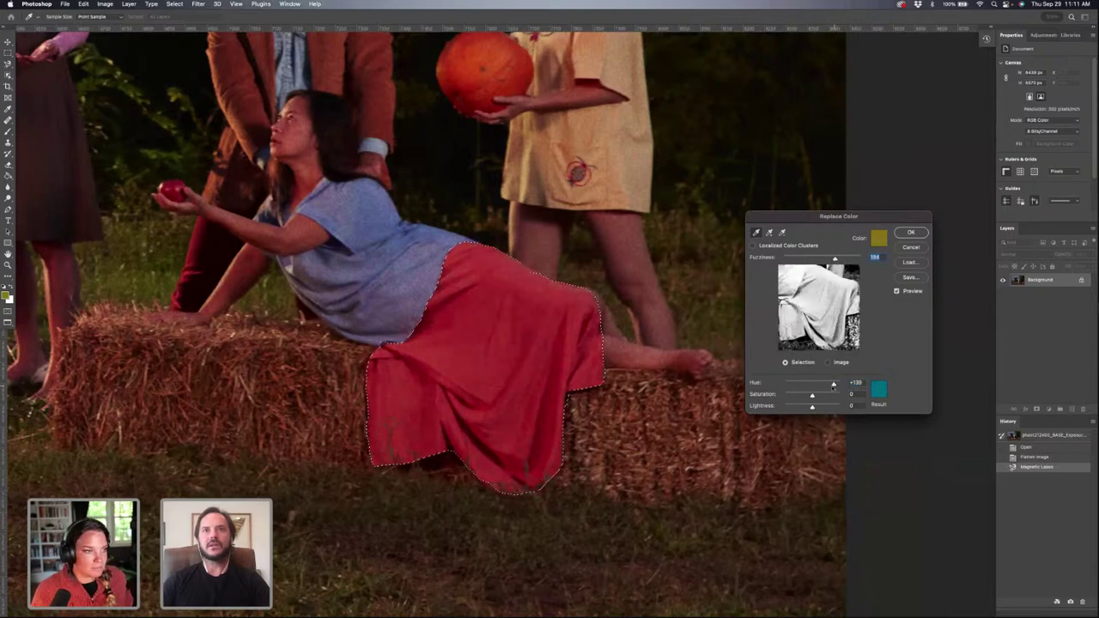
left_click_drag(833, 384, 798, 384)
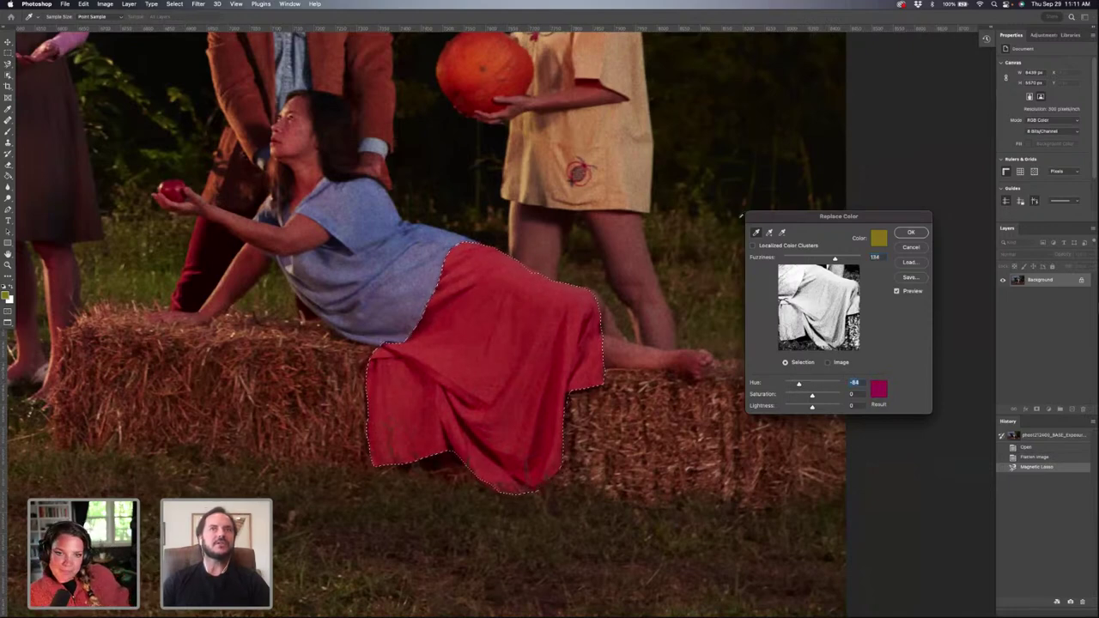
left_click(911, 247)
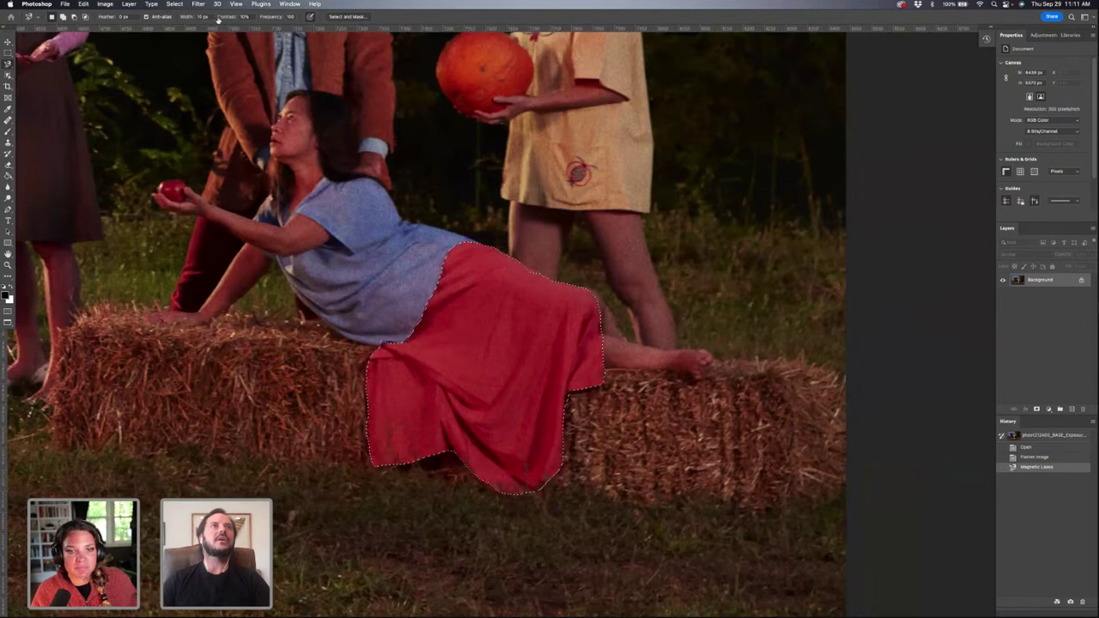
Step: Start Replace Color on the selected skirt, sample its red as the target color and set the fuzziness to 131
left_click(104, 5)
mouse_move(109, 16)
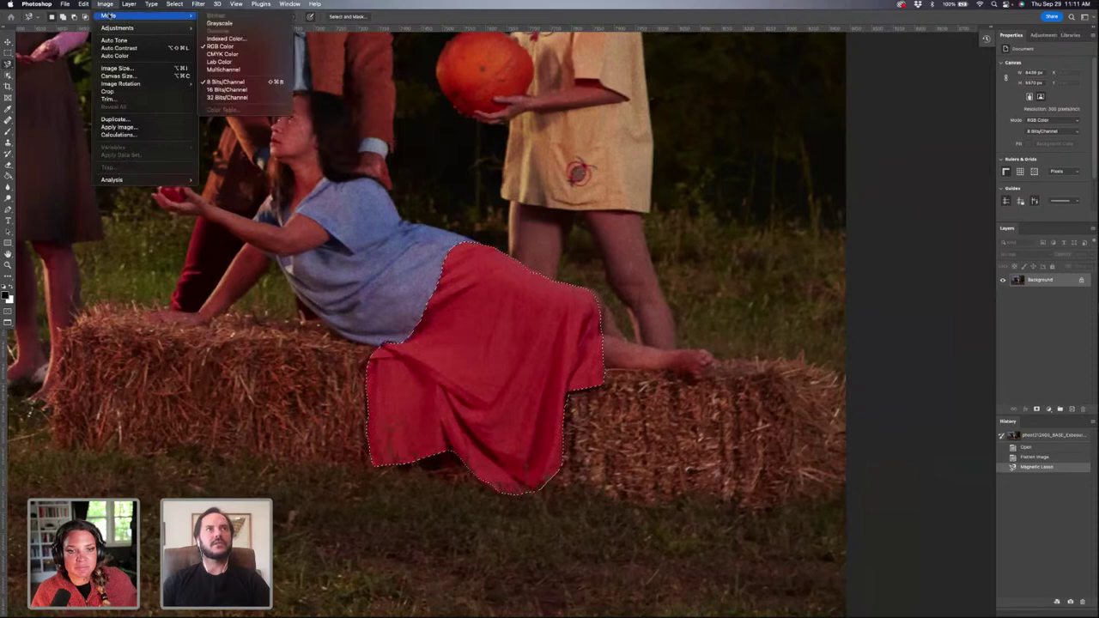
mouse_move(112, 29)
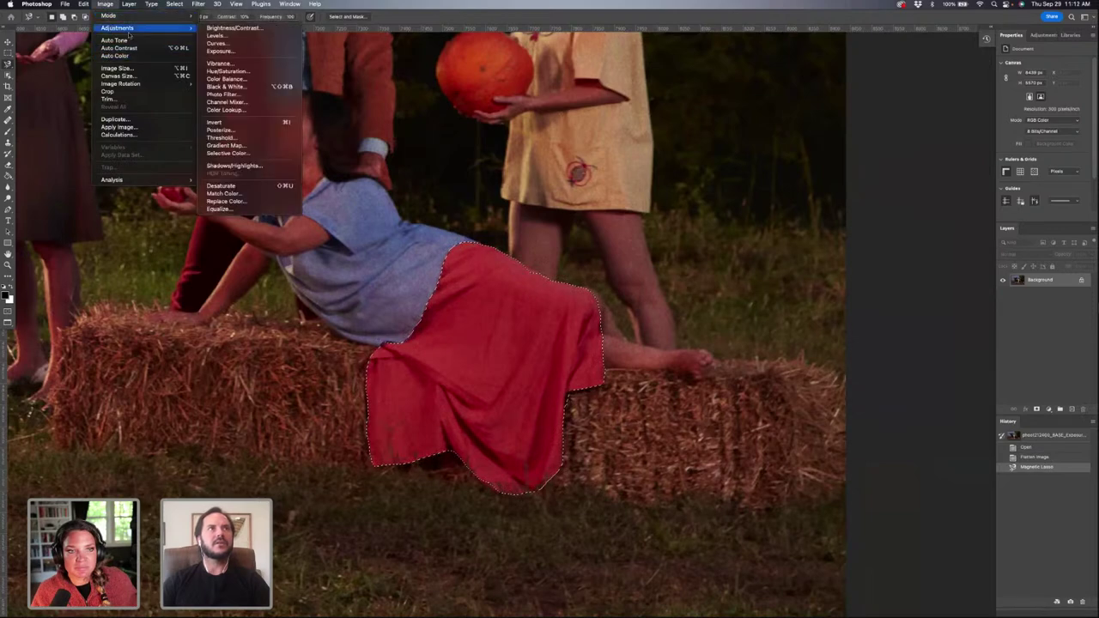
left_click(221, 197)
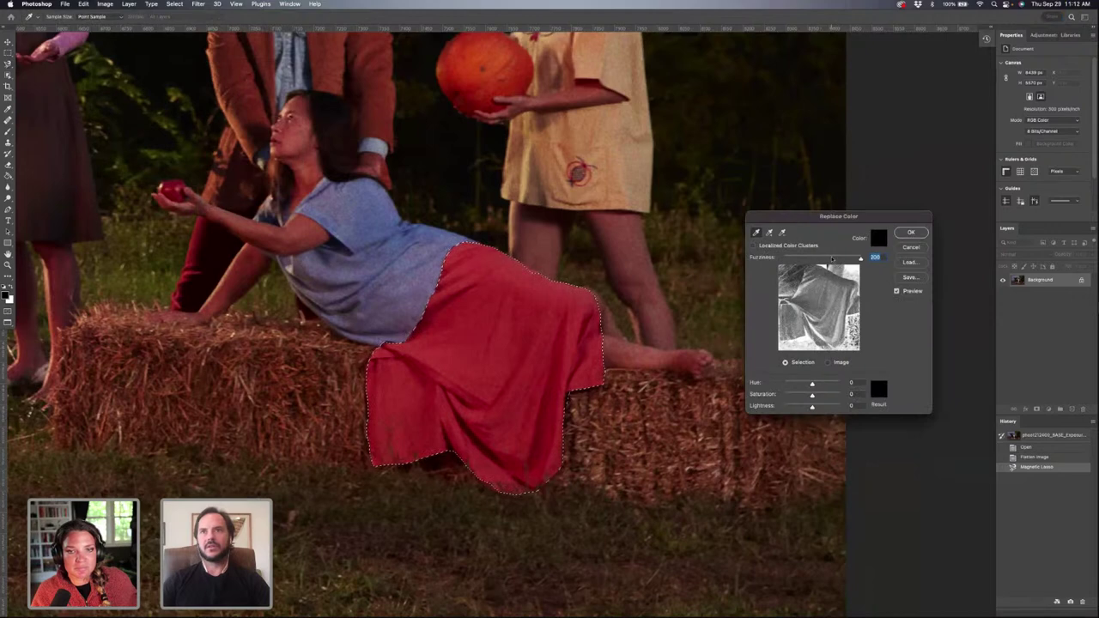
left_click(831, 258)
left_click(518, 365)
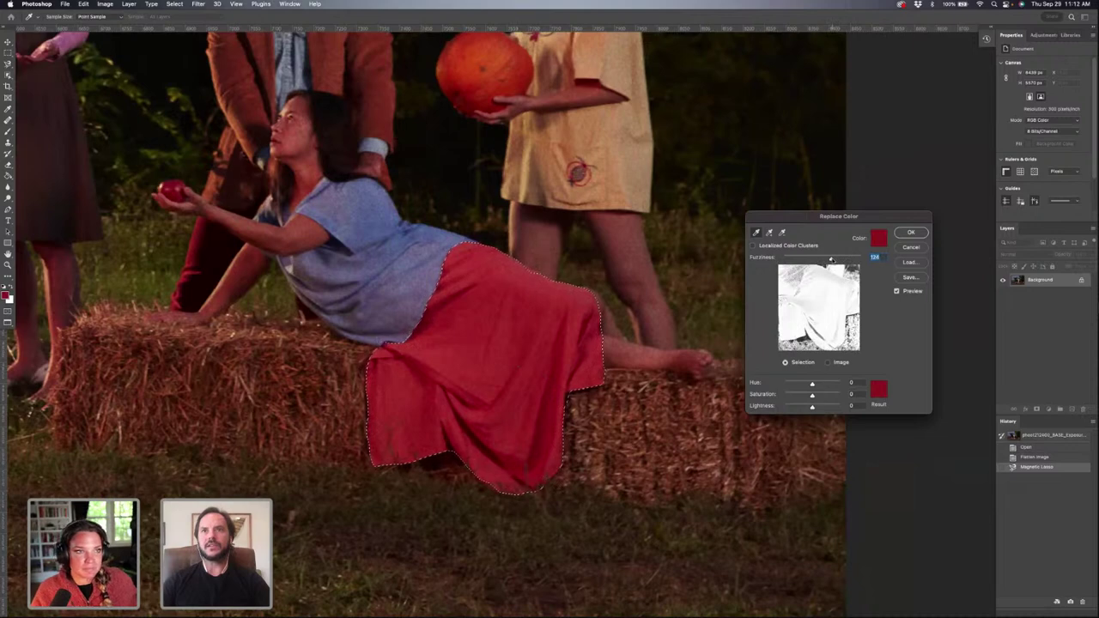
left_click_drag(831, 259, 834, 258)
Step: Recolor the skirt to a muted yellow with hue +43, saturation -8 and lightness +7, apply it and deselect
mouse_move(812, 383)
left_mouse_down()
mouse_move(829, 384)
mouse_move(818, 384)
left_mouse_up()
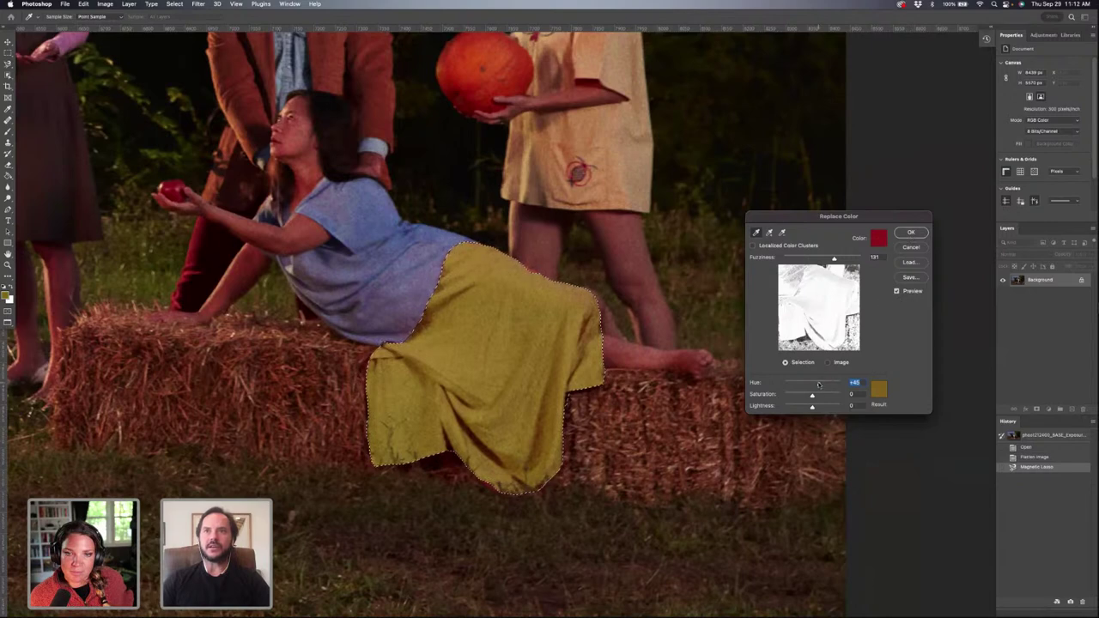
mouse_move(818, 384)
left_mouse_down()
mouse_move(834, 384)
mouse_move(791, 390)
mouse_move(822, 390)
mouse_move(809, 395)
left_mouse_up()
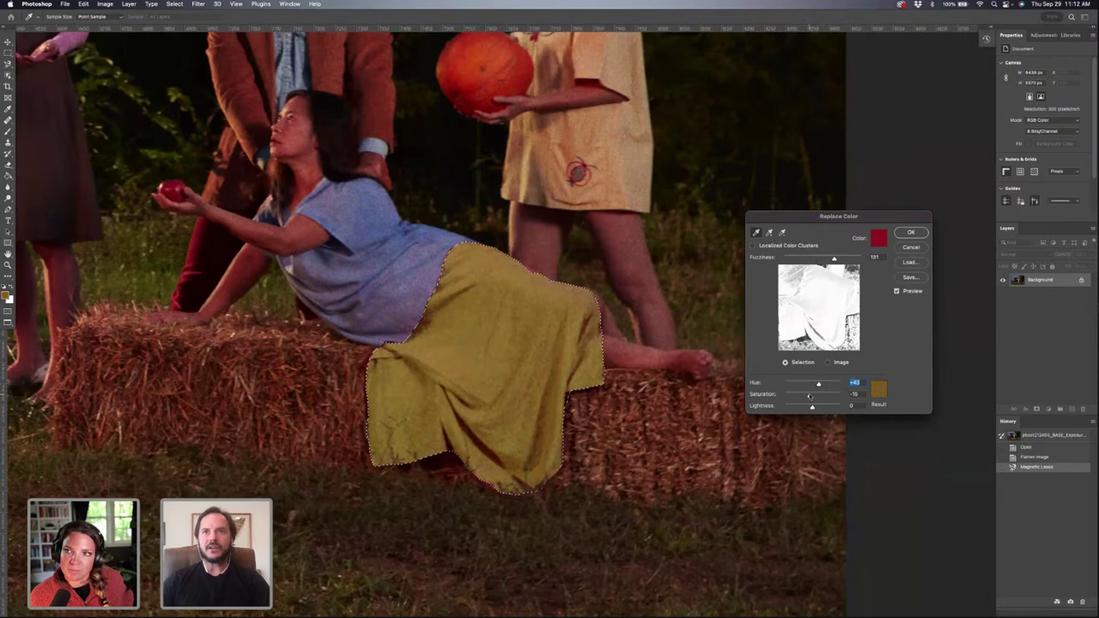
left_click_drag(810, 396, 813, 407)
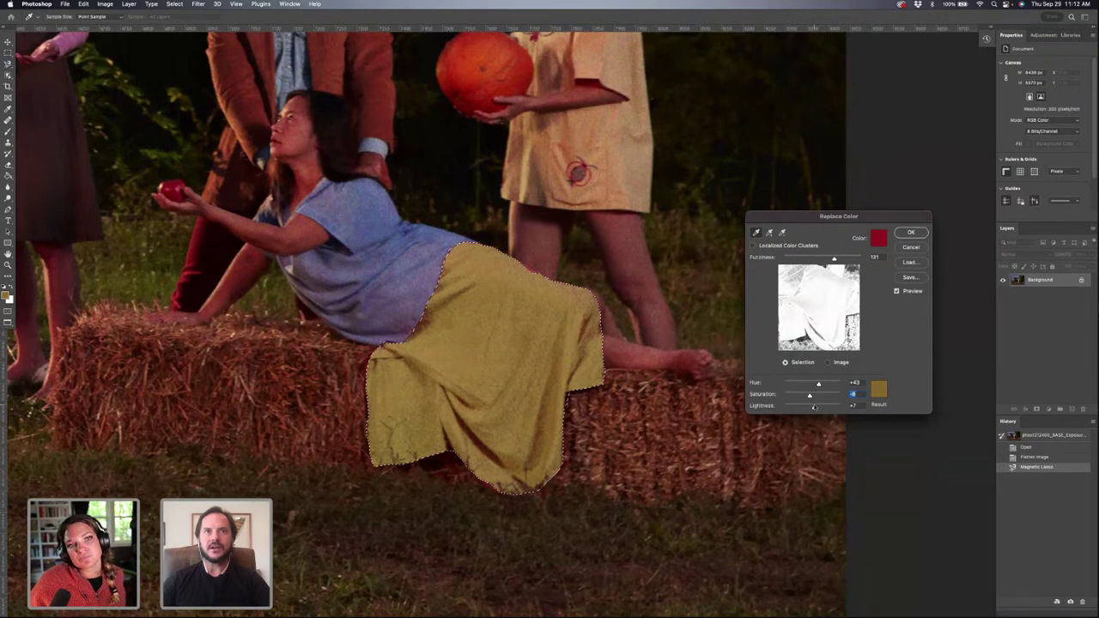
key("Tab")
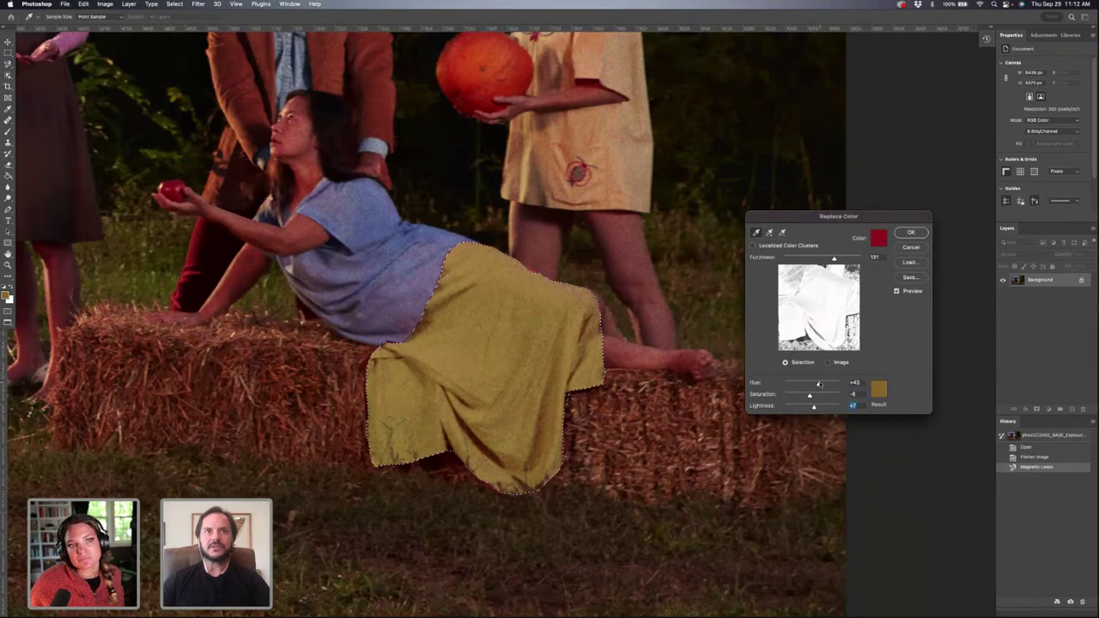
left_click(908, 233)
key("super+minus")
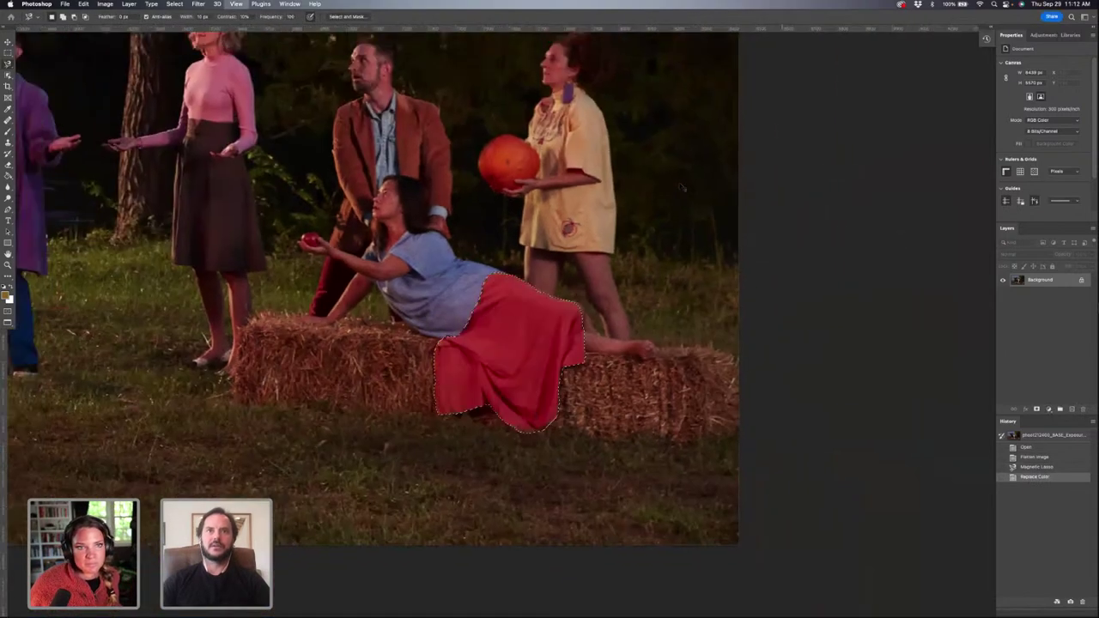
key("super+minus")
key("super+0")
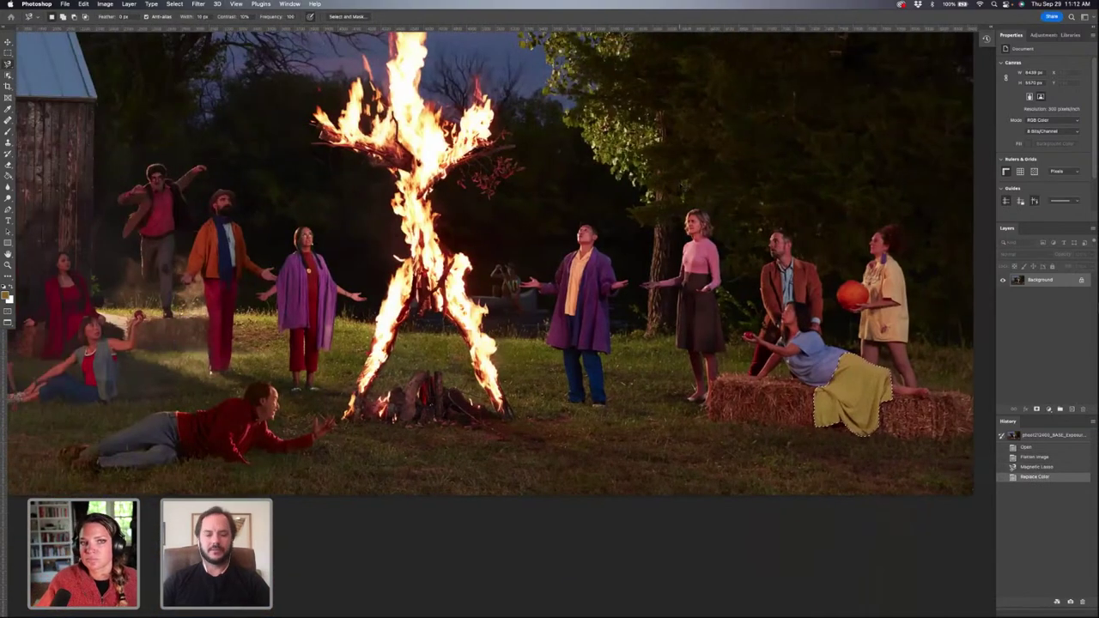
key("super+d")
Step: Select the yellow shirt of the man in the purple coat with the Magnetic Lasso
scroll(501, 267, "left", 3)
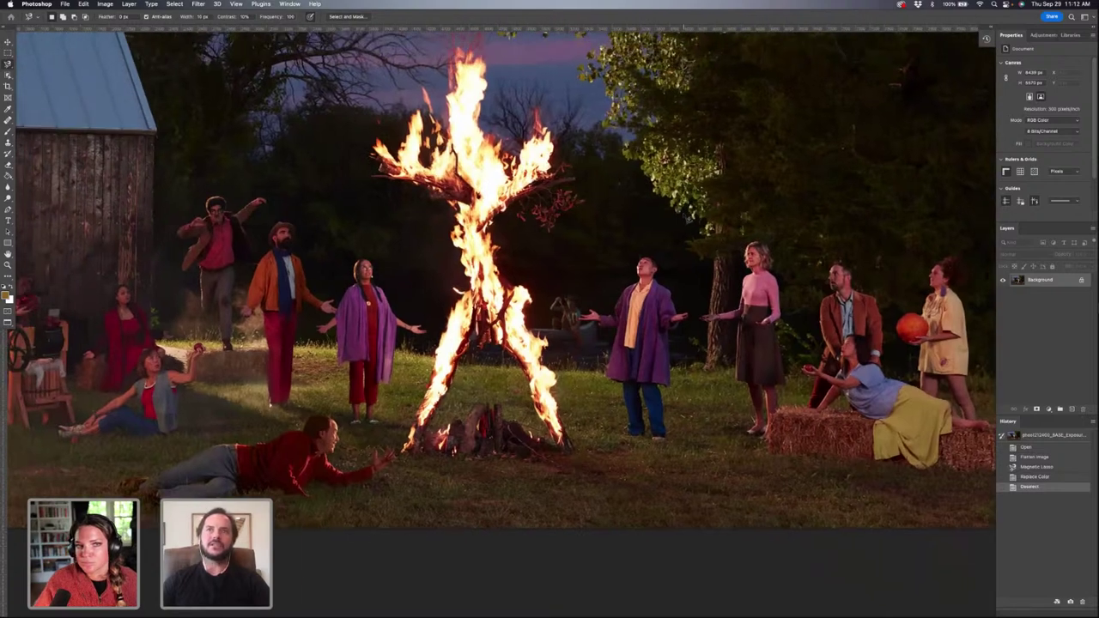
scroll(500, 277, "right", 1)
scroll(501, 277, "right", 1)
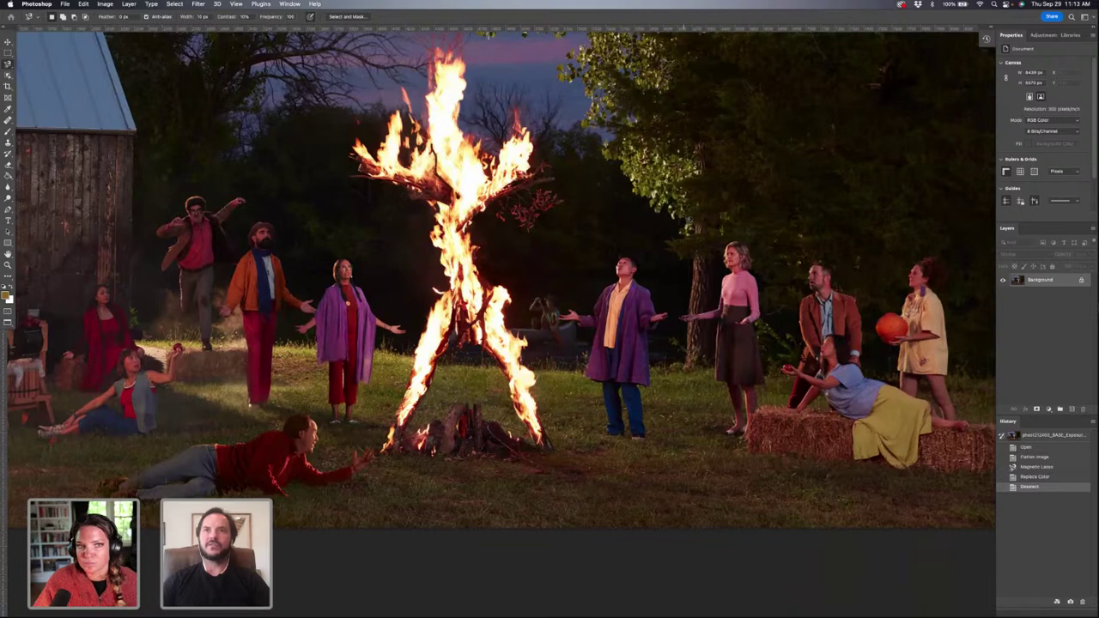
scroll(502, 277, "right", 2)
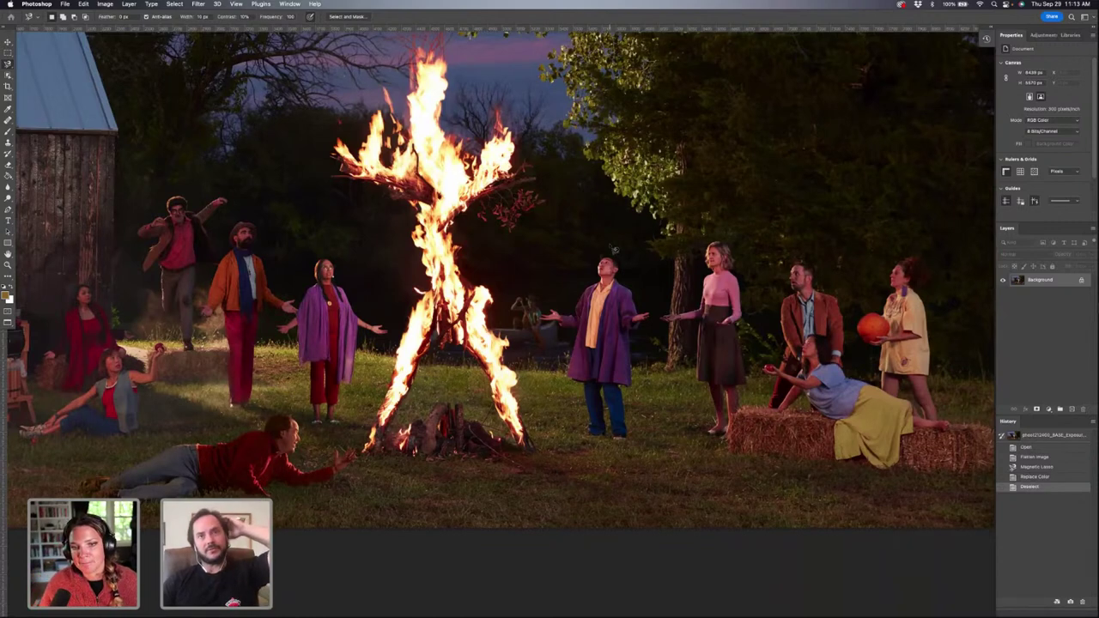
scroll(613, 250, "up", 3)
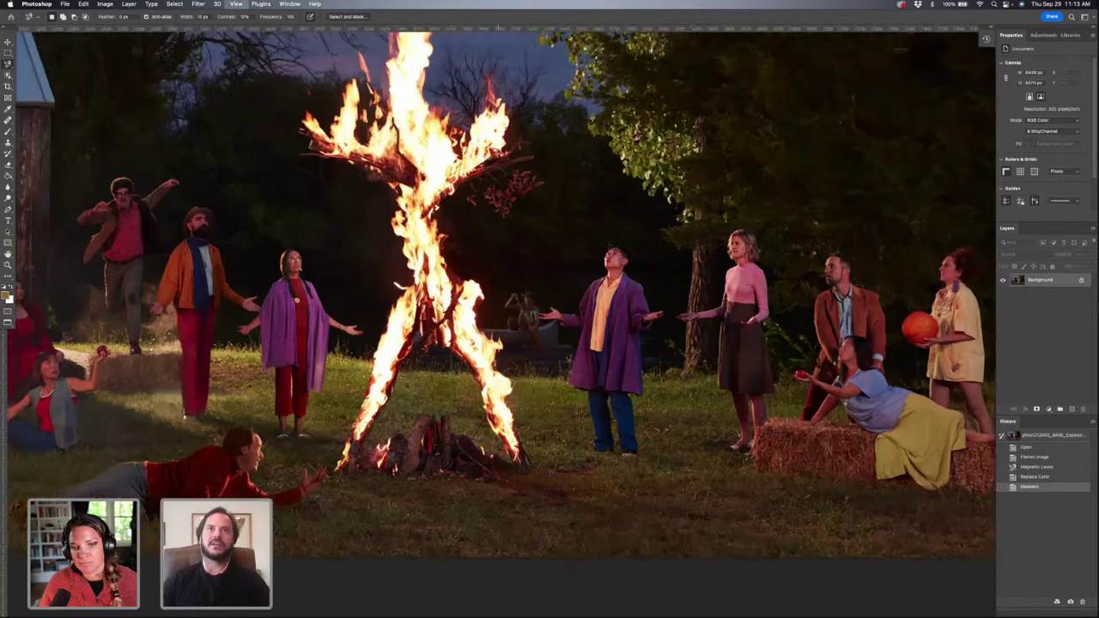
scroll(631, 250, "right", 5)
scroll(631, 250, "up", 1)
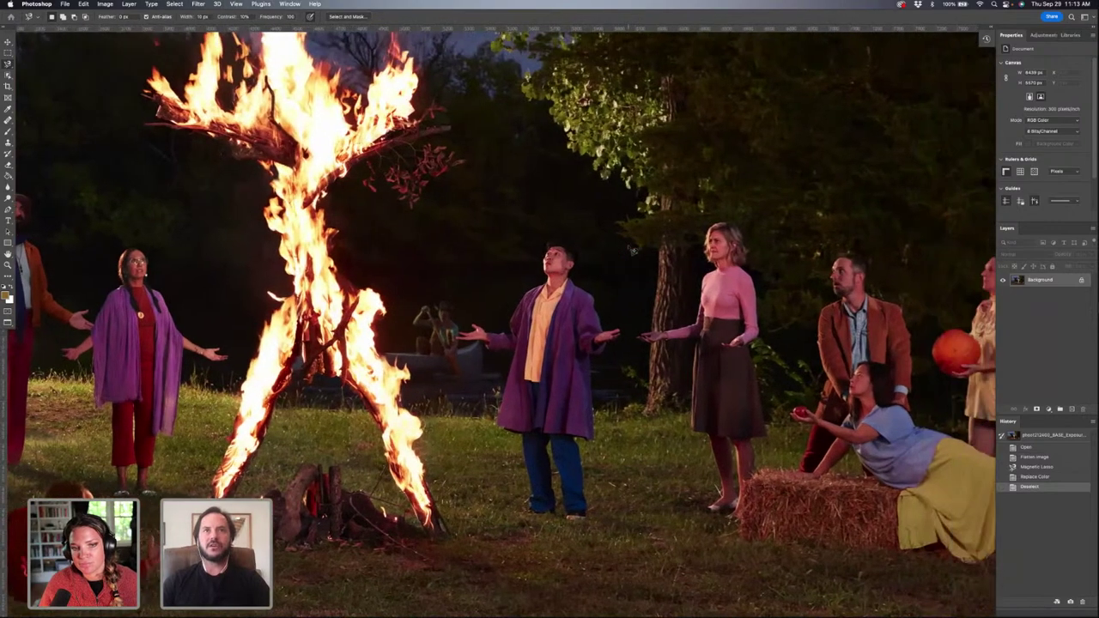
scroll(633, 250, "left", 1)
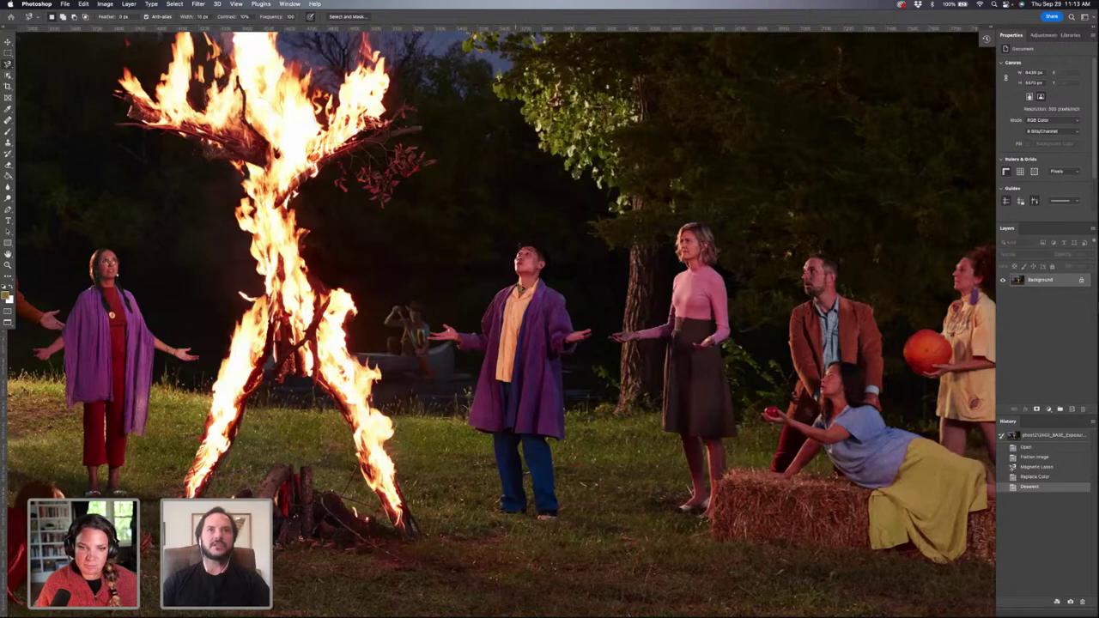
left_click(516, 287)
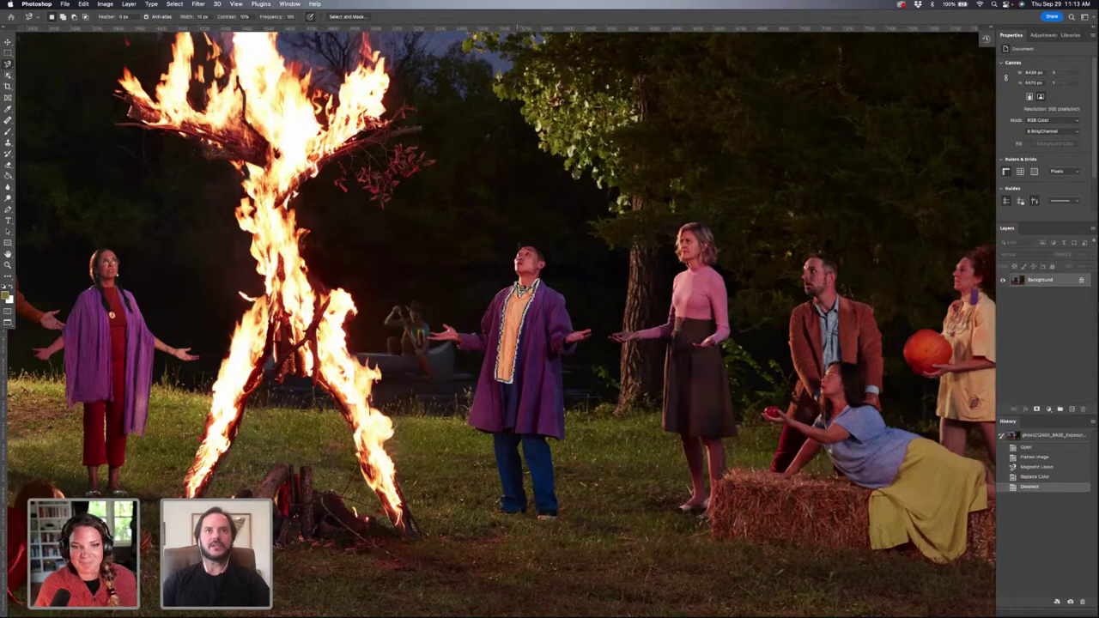
left_click(521, 285)
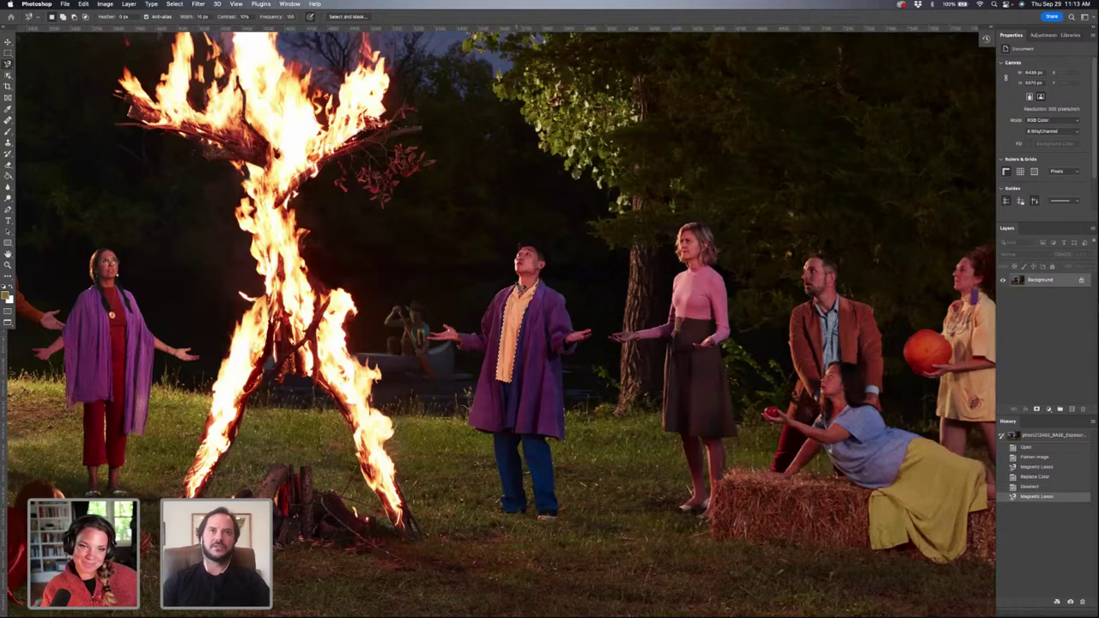
Step: Add a Hue/Saturation adjustment layer for the selected shirt with a slightly negative hue, saturation -18 and lightness -3
key("ctrl+alt+u")
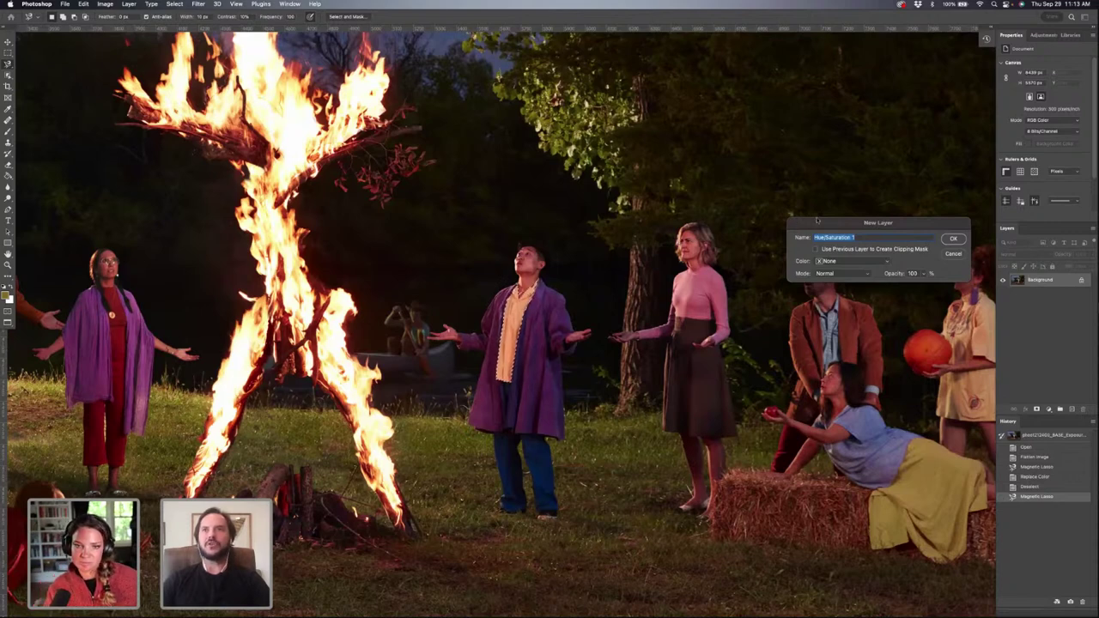
left_click(953, 239)
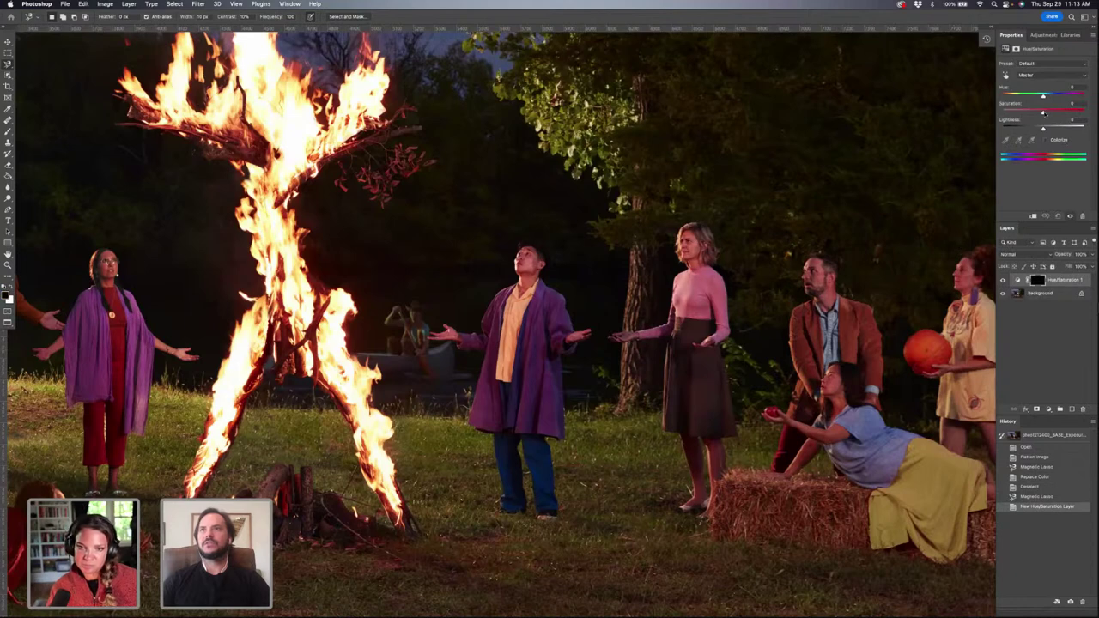
mouse_move(1044, 112)
left_mouse_down()
mouse_move(1050, 96)
mouse_move(1038, 96)
left_mouse_up()
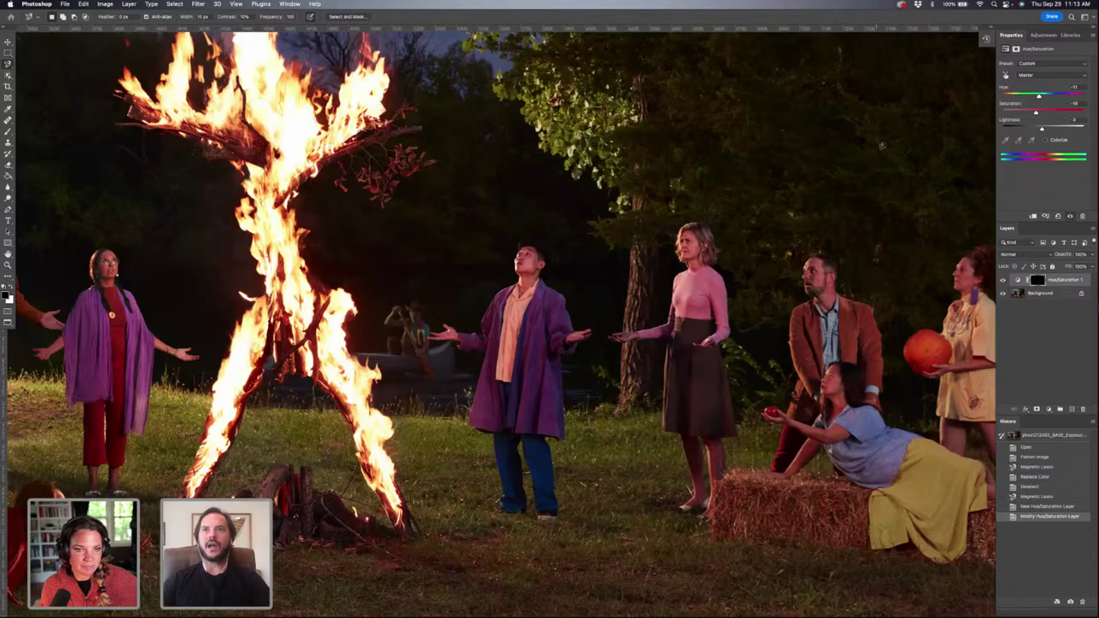
Step: Shift the shirt adjustment's hue further negative and turn on Colorize
scroll(501, 322, "right", 5)
scroll(502, 321, "down", 2)
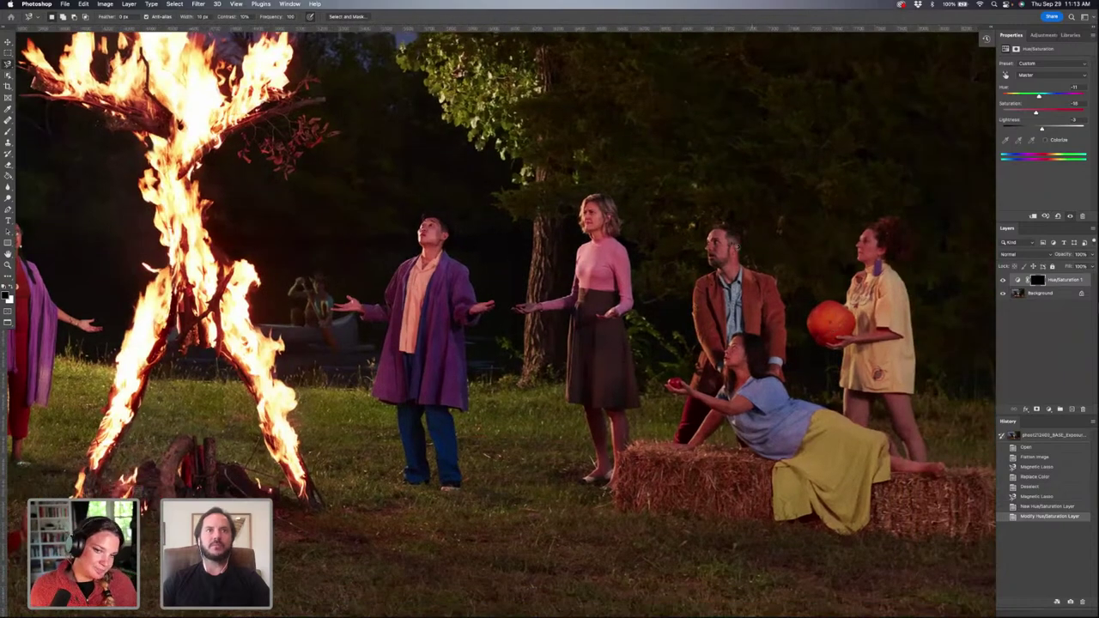
key("super+minus")
key("super+minus")
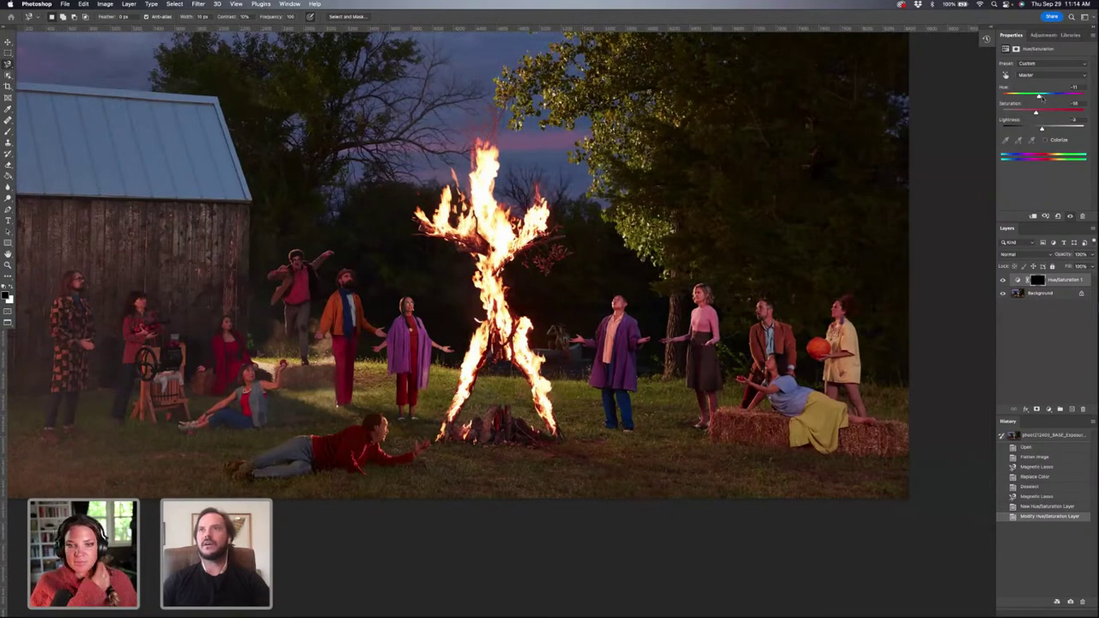
mouse_move(1039, 96)
left_mouse_down()
mouse_move(1083, 95)
mouse_move(1035, 97)
left_mouse_up()
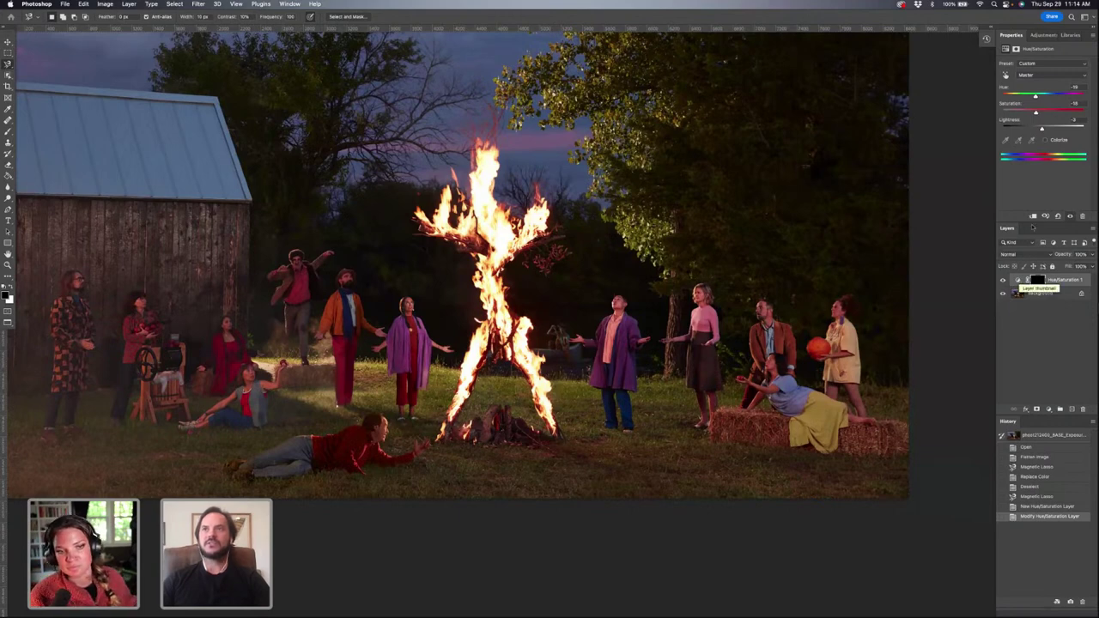
left_click(1045, 141)
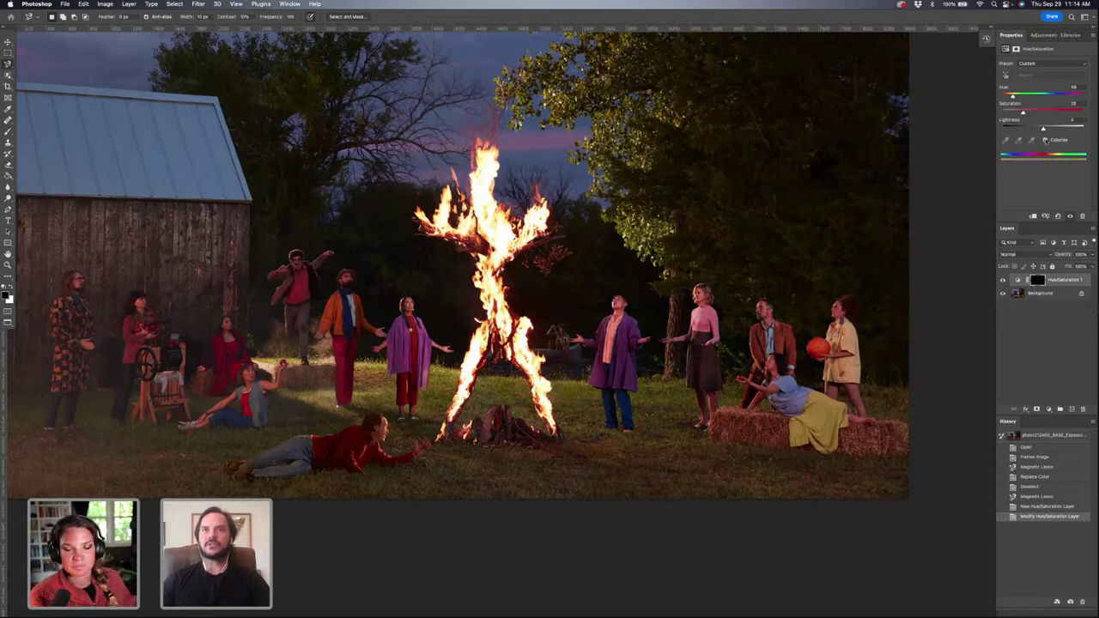
Step: Try blue and green hues on the colorized shirt adjustment, and settle on a pale blue-violet hue of about 260
left_click_drag(1012, 96, 1055, 96)
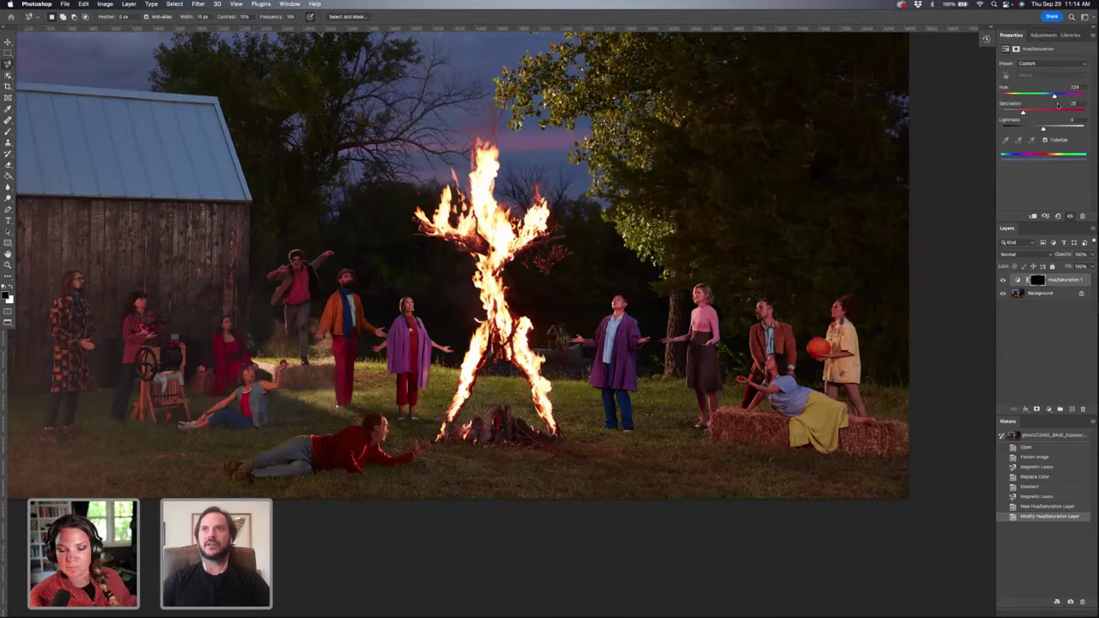
left_click_drag(1055, 97, 1023, 97)
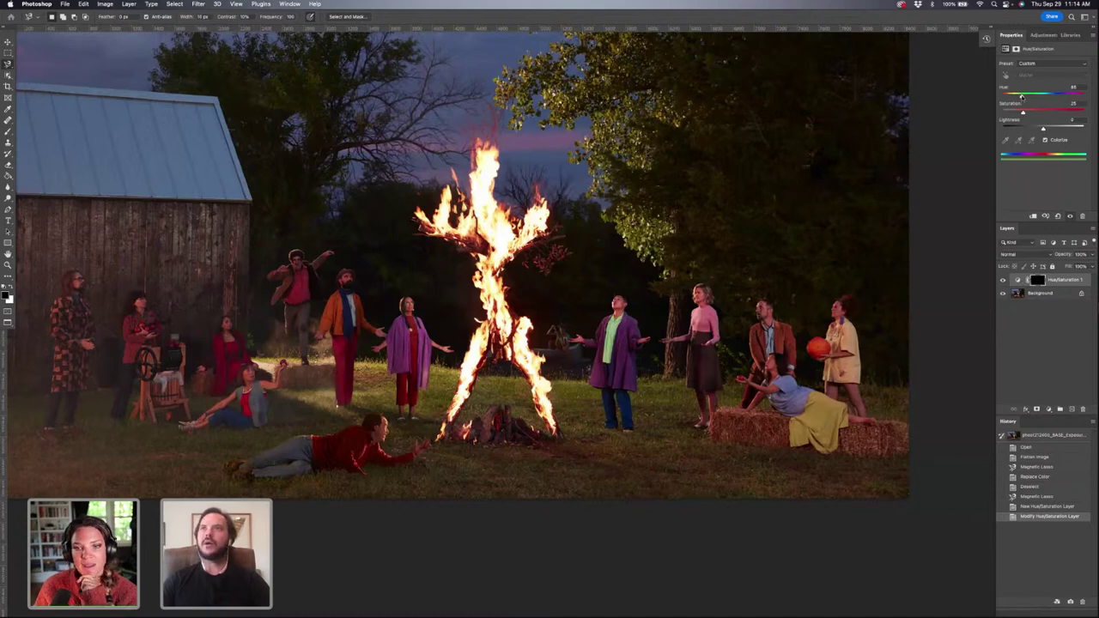
left_click_drag(1021, 95, 1061, 96)
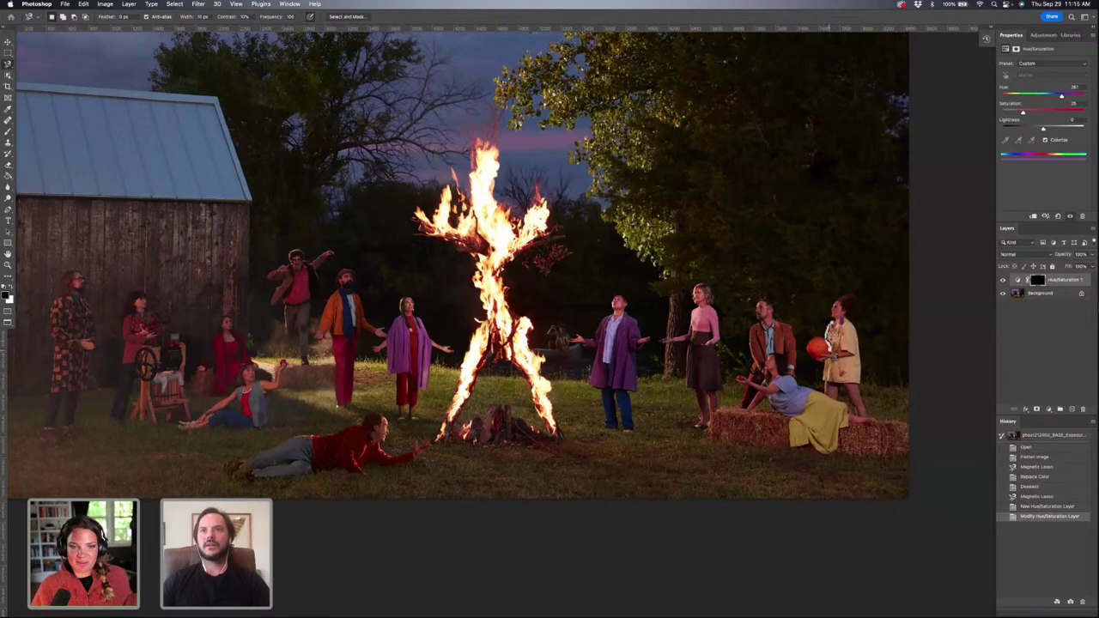
Step: Select the cream coat of the woman holding the pumpkin with the Magnetic Lasso and add a named Hue/Saturation adjustment layer for it
mouse_move(833, 355)
left_mouse_down()
mouse_move(857, 359)
mouse_move(824, 362)
mouse_move(826, 380)
mouse_move(866, 387)
mouse_move(857, 330)
mouse_move(833, 324)
left_mouse_up()
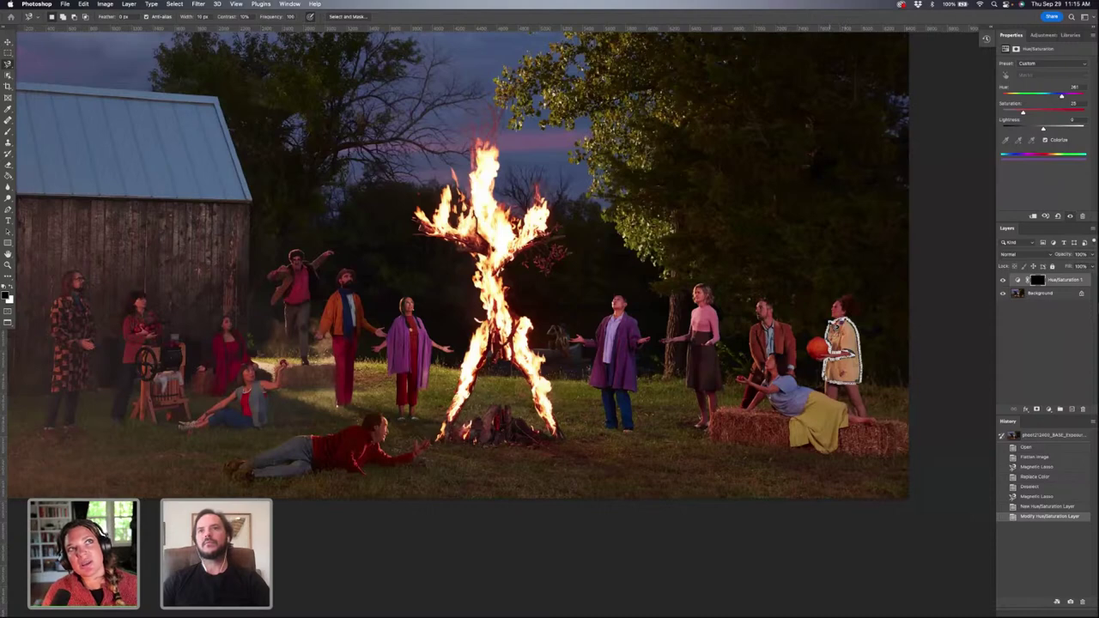
key("Return")
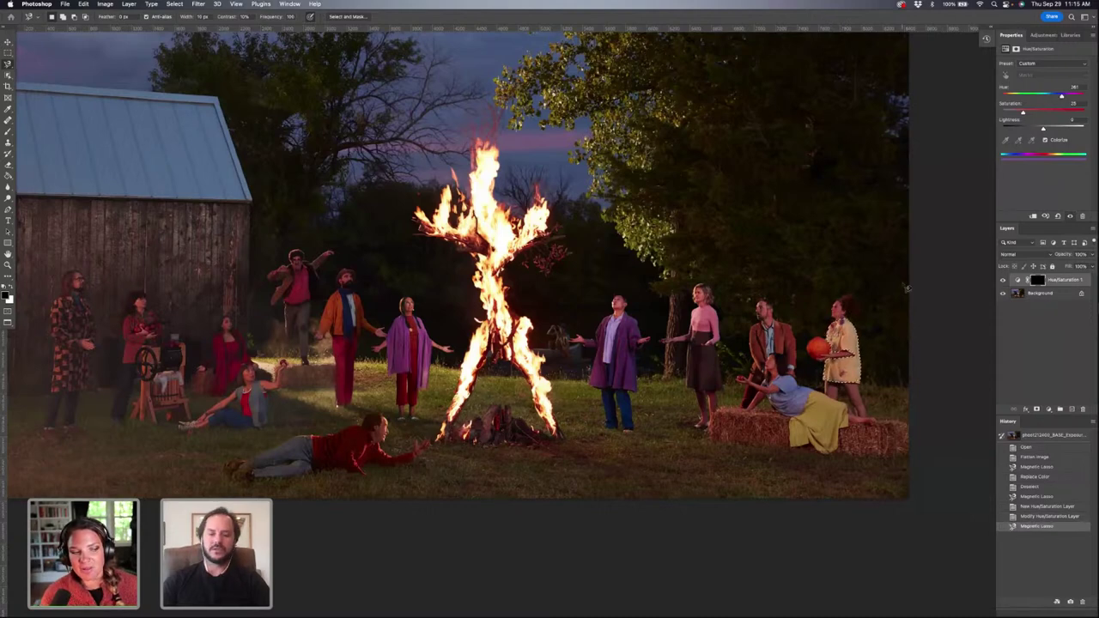
key("super+j")
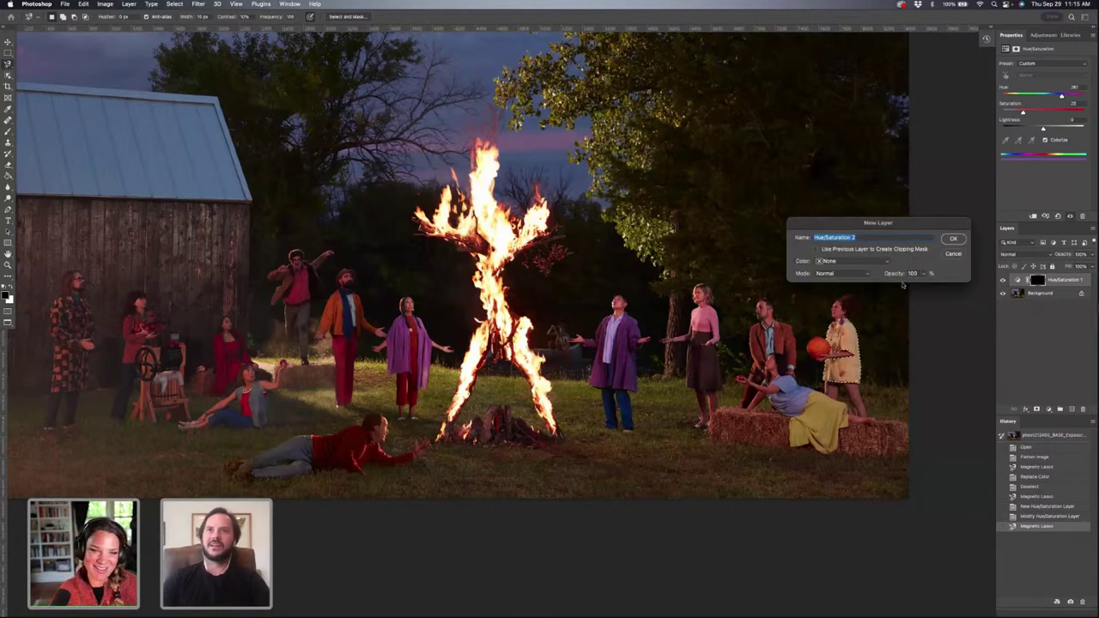
type("glow")
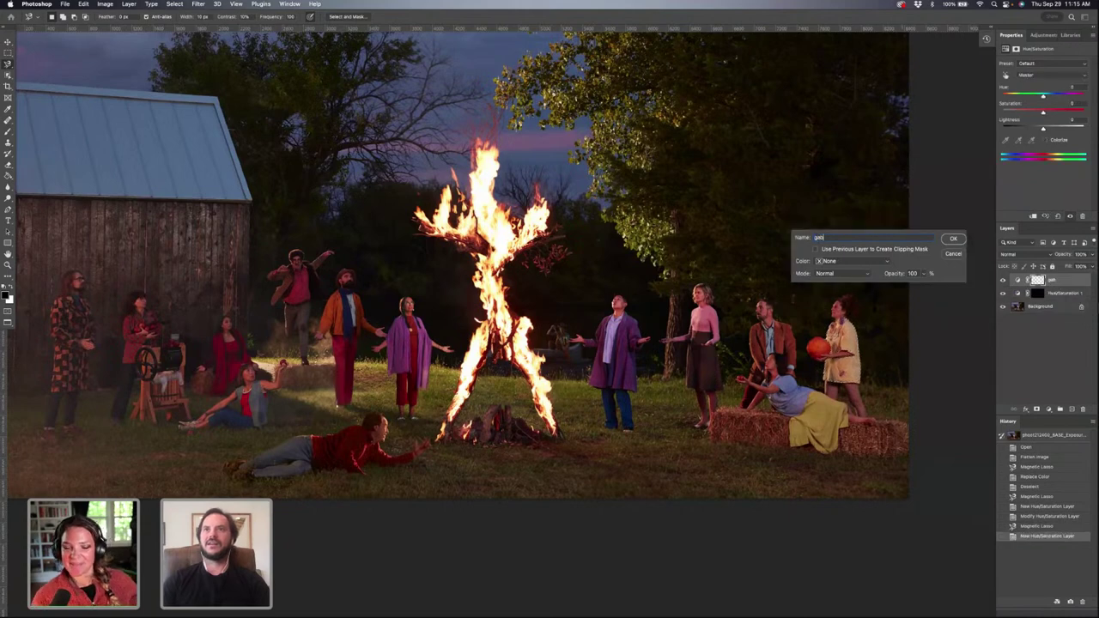
key("Return")
Step: Recolor the coat to a muted pink with hue about -25, saturation about -11 and lightness about -11
left_click_drag(1043, 96, 1032, 97)
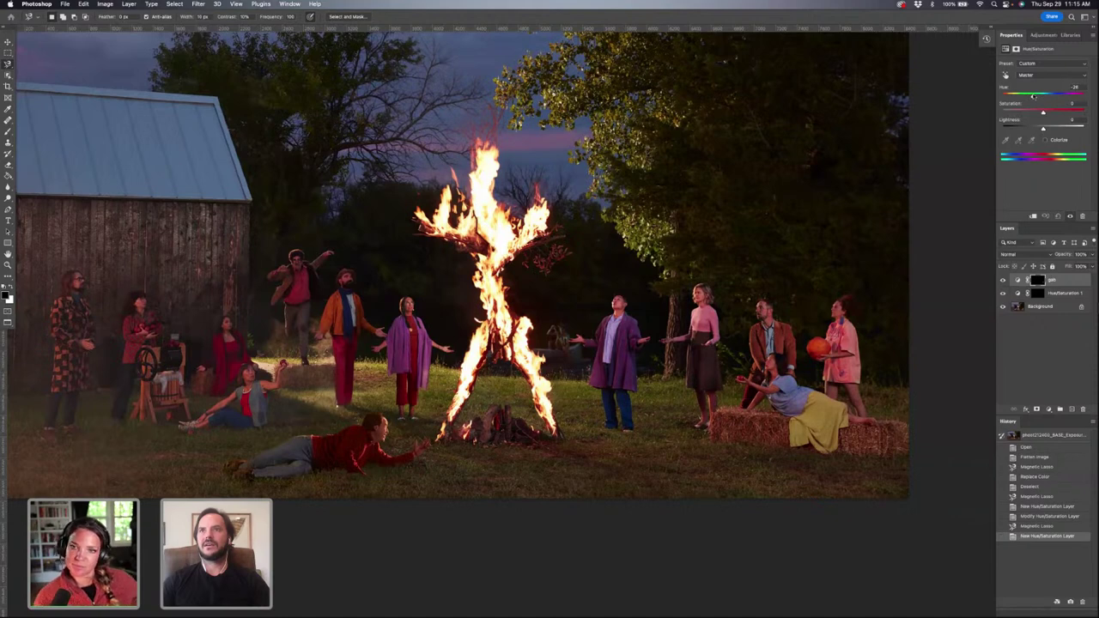
left_click_drag(1032, 97, 1033, 98)
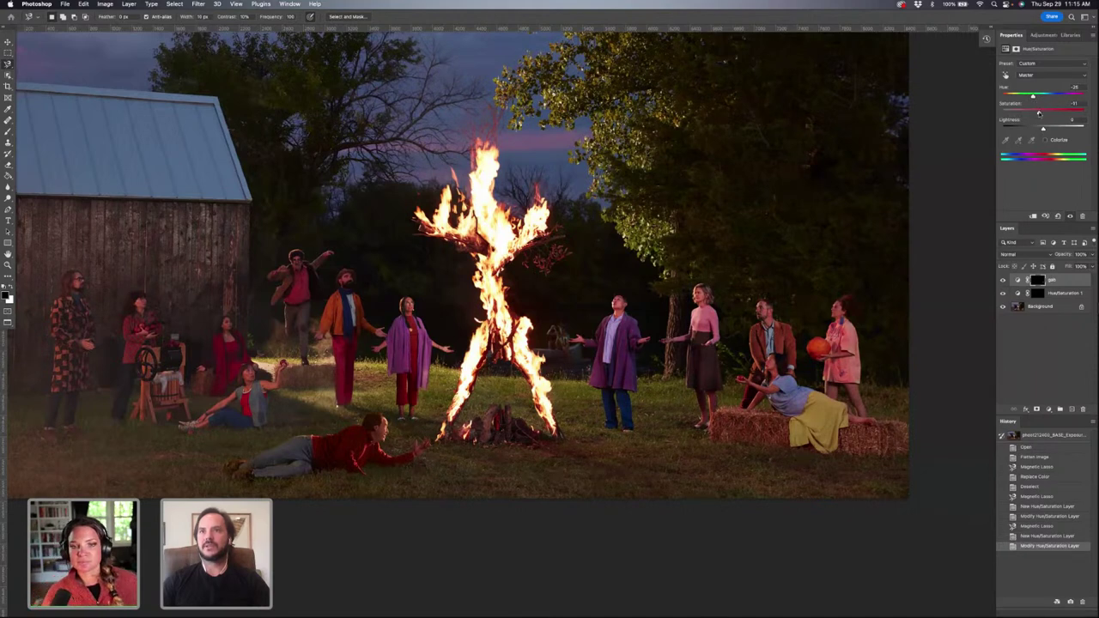
left_click_drag(1041, 129, 1038, 129)
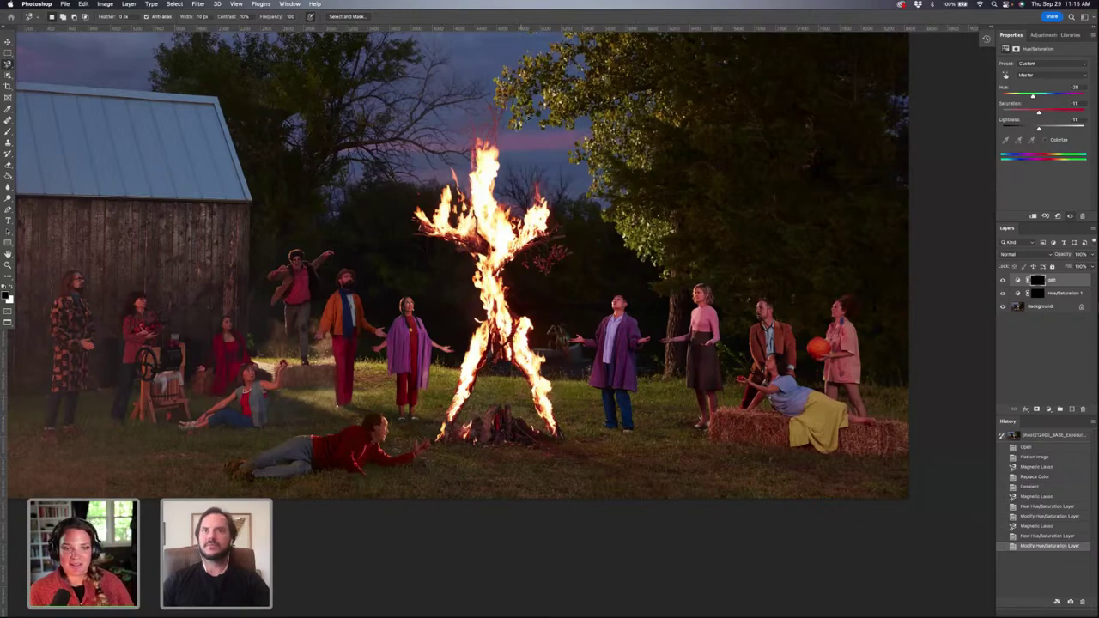
Step: Paint a Quick Mask over the boat and its passengers behind the fire with a smaller full-opacity brush, and convert it to an inverted selection
key("super+plus")
key("super+plus")
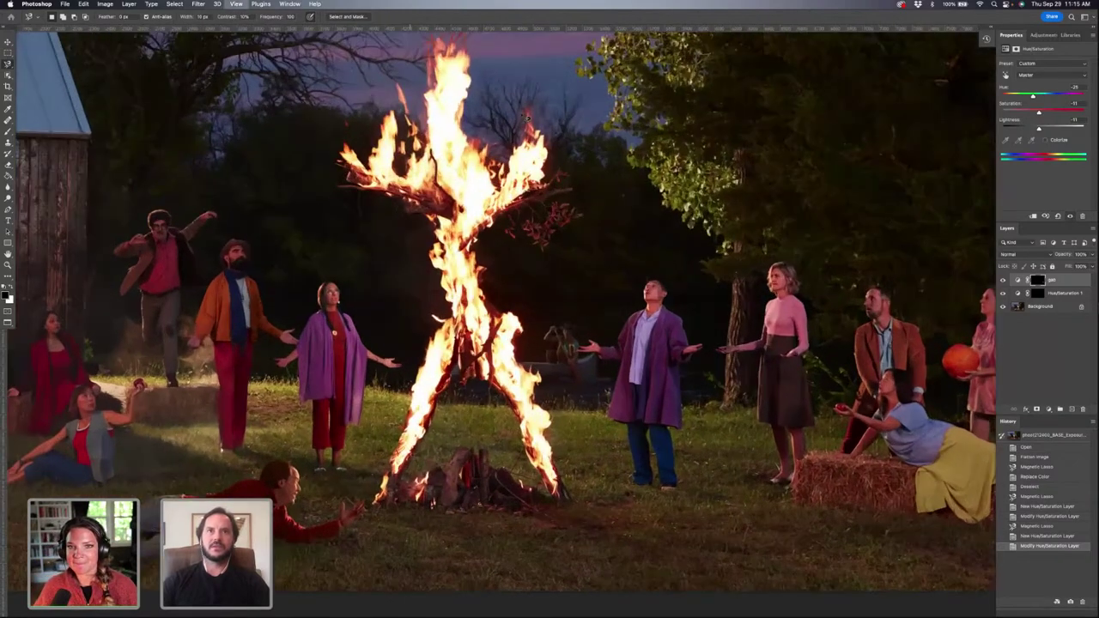
key("q")
key("b")
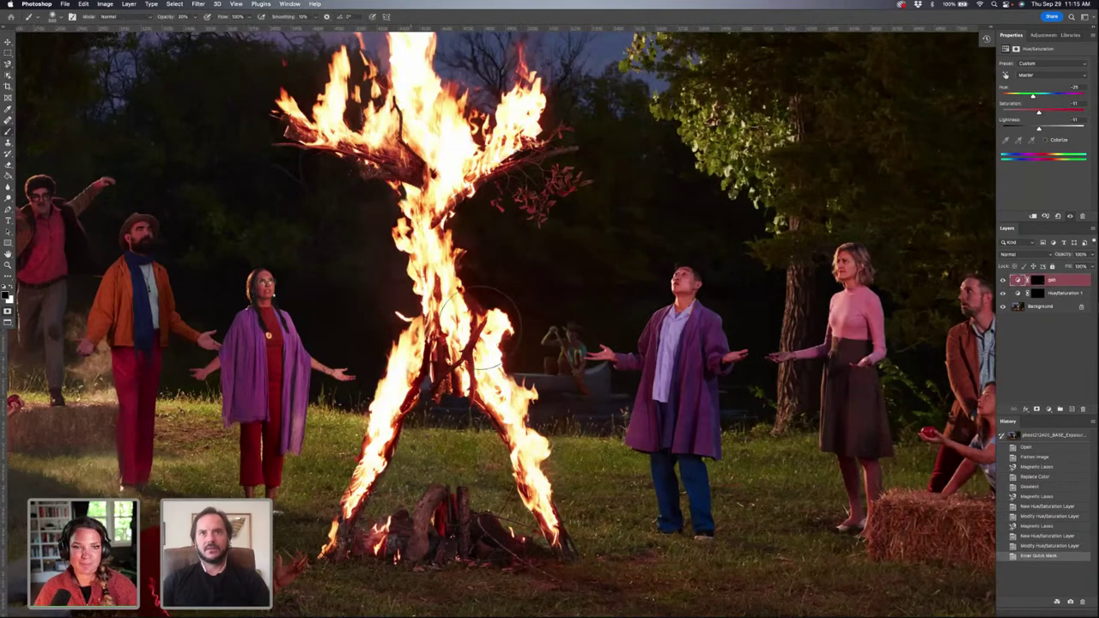
key("bracketleft")
key("bracketleft")
key("bracketleft")
key("bracketleft")
key("bracketleft")
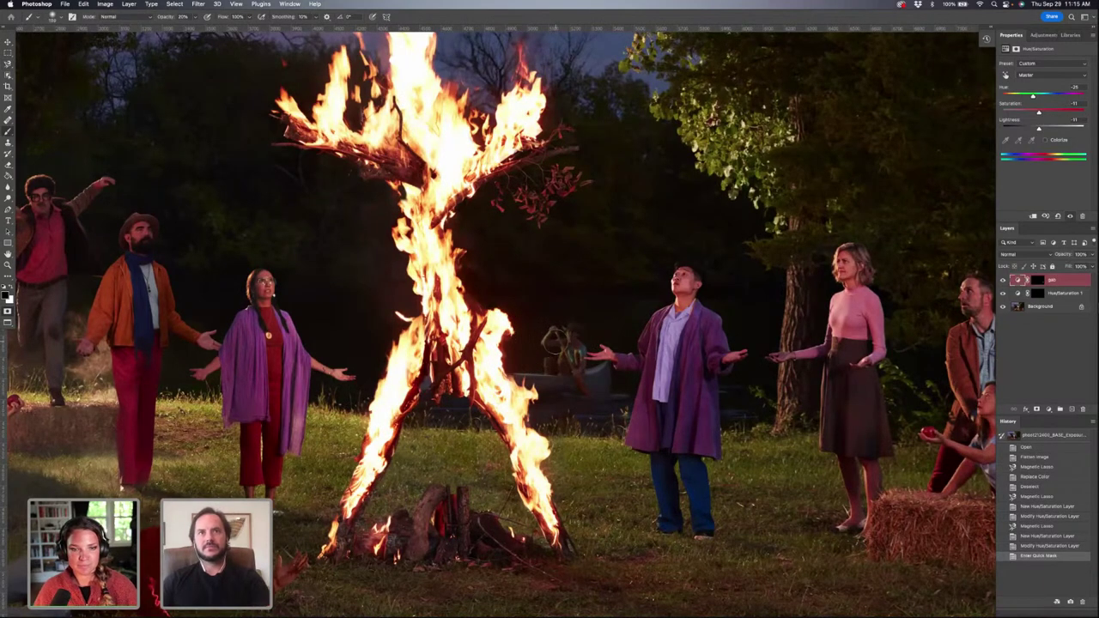
left_click(552, 337)
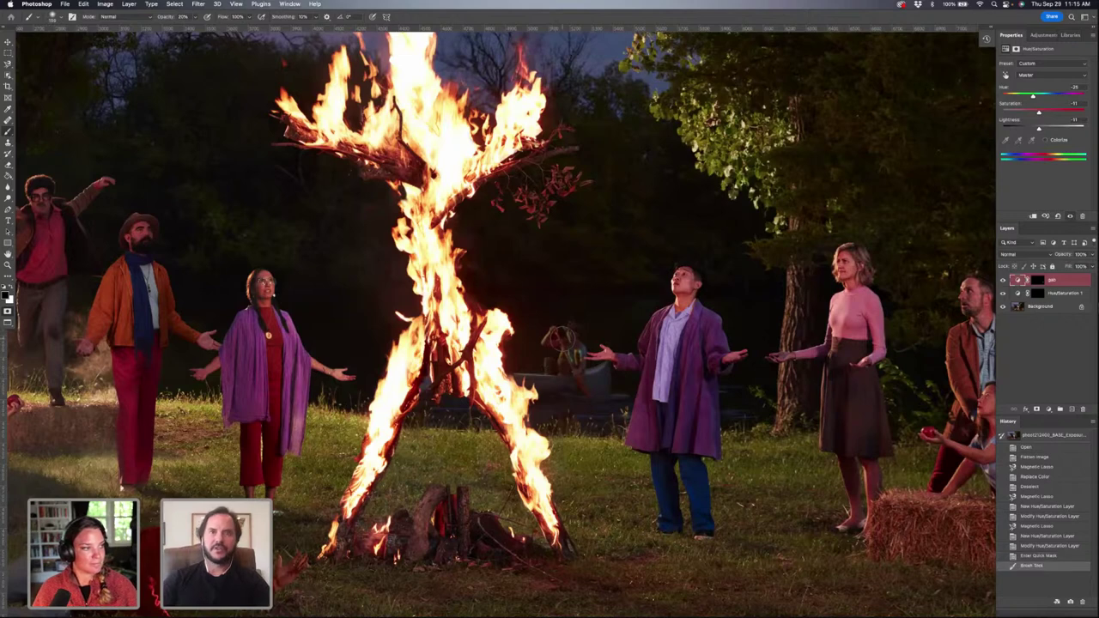
mouse_move(554, 337)
left_mouse_down()
mouse_move(577, 333)
mouse_move(560, 369)
mouse_move(550, 368)
mouse_move(562, 379)
mouse_move(608, 375)
mouse_move(515, 387)
mouse_move(604, 371)
mouse_move(573, 384)
left_mouse_up()
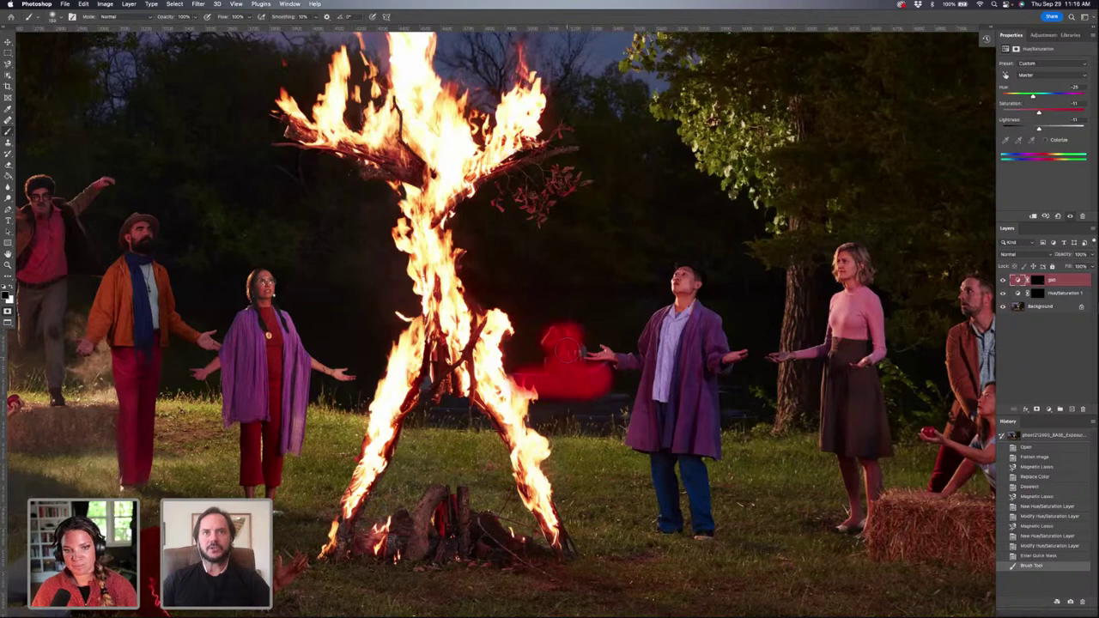
left_click(564, 350)
key("q")
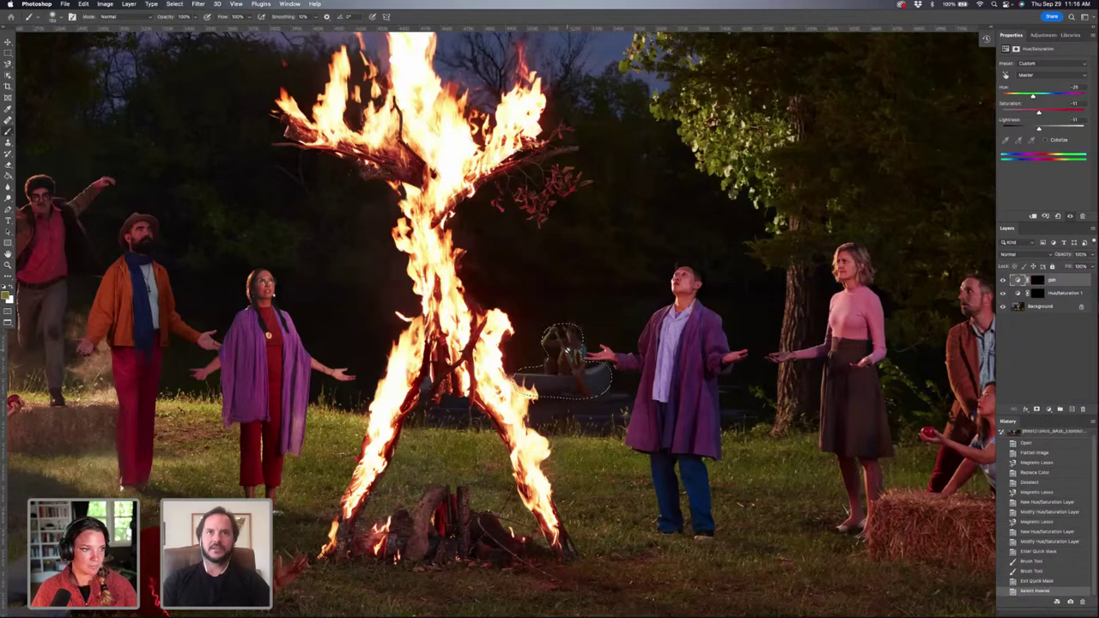
key("shift+super+i")
Step: Add a named Curves adjustment layer for the selected boat and brighten it by raising the RGB curve's input 113 to about 134
key("alt+super+m")
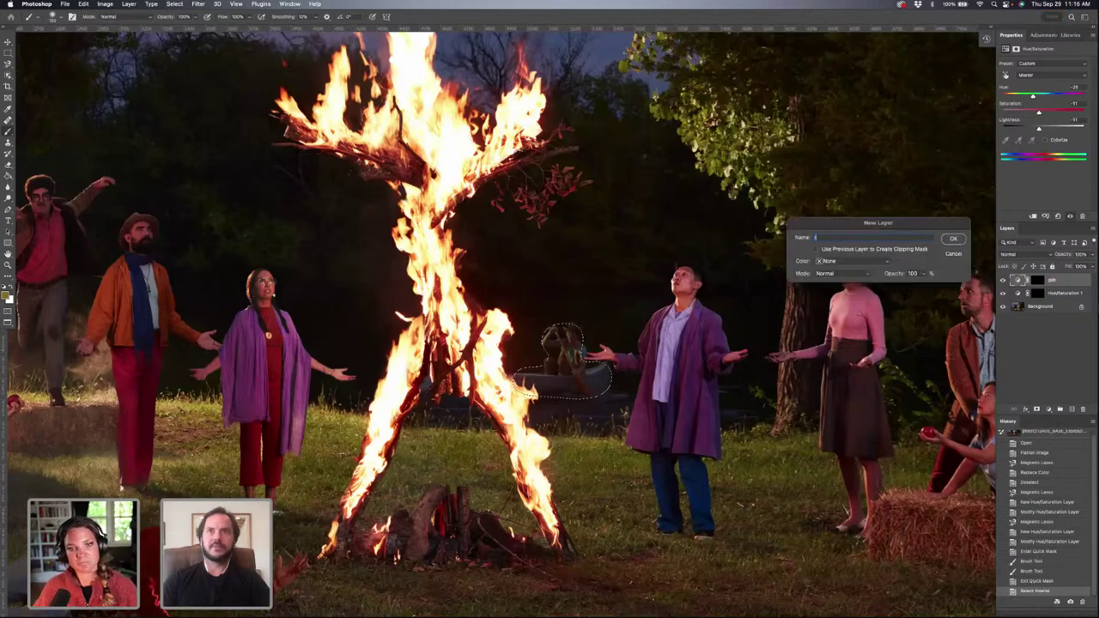
key("Return")
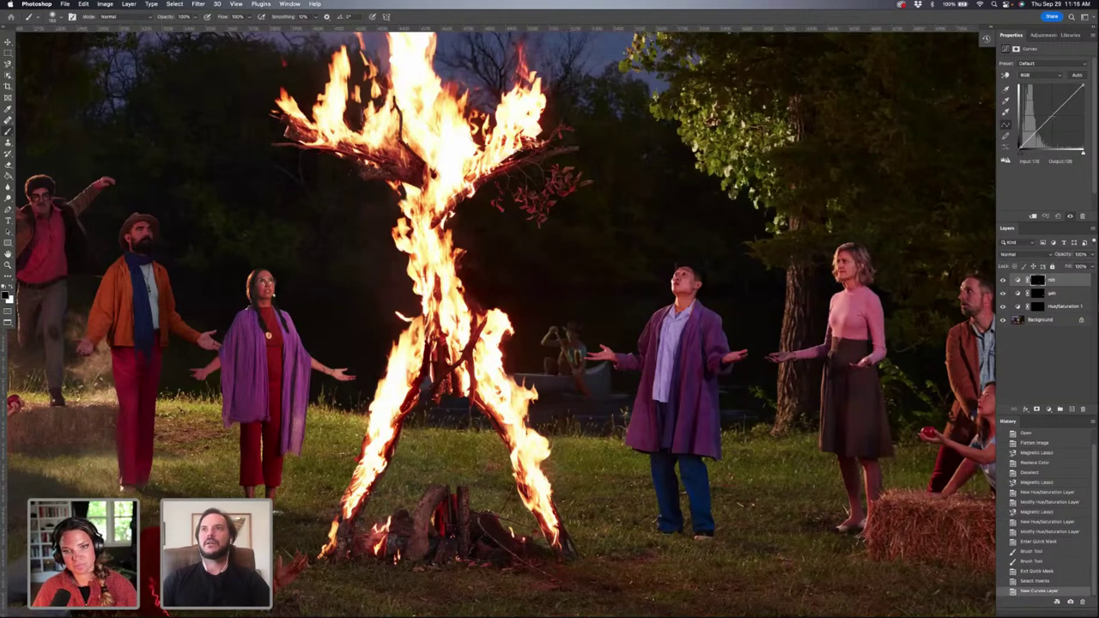
left_click_drag(1049, 120, 1047, 118)
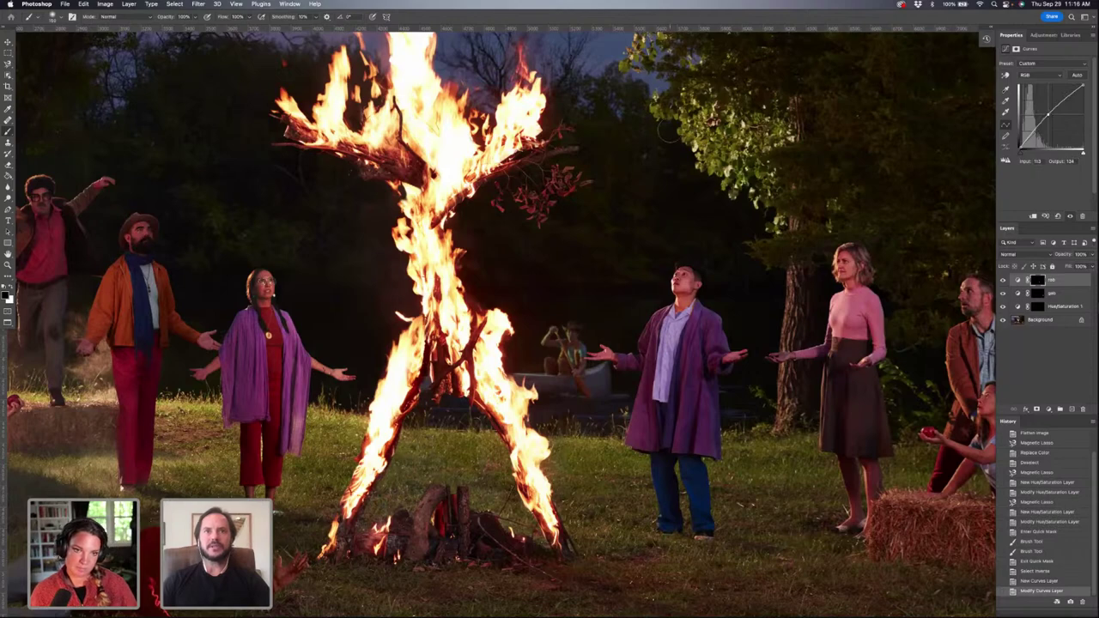
Step: Examine the figures on both sides of the fire, the boat and the sky across the enlarged composite
scroll(668, 130, "right", 10)
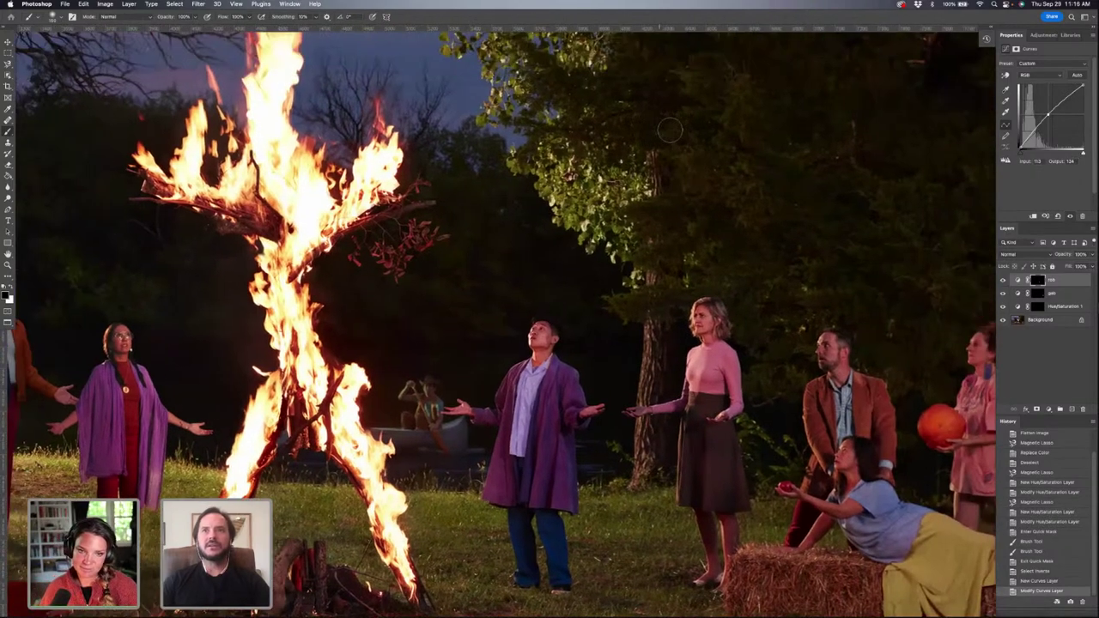
scroll(671, 130, "right", 2)
scroll(670, 130, "left", 16)
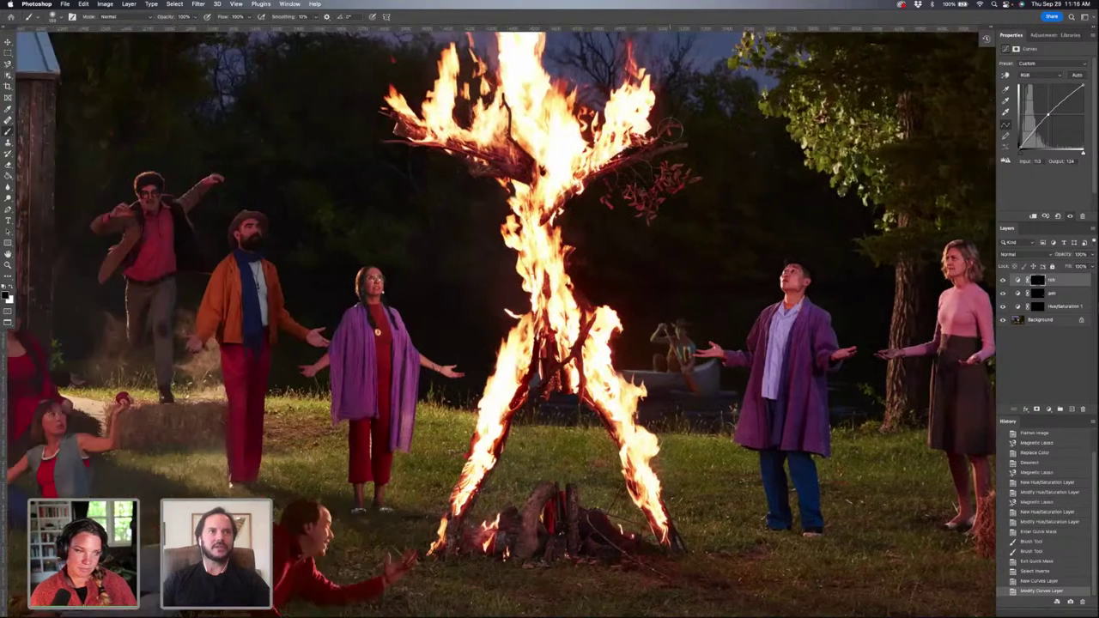
scroll(669, 129, "left", 7)
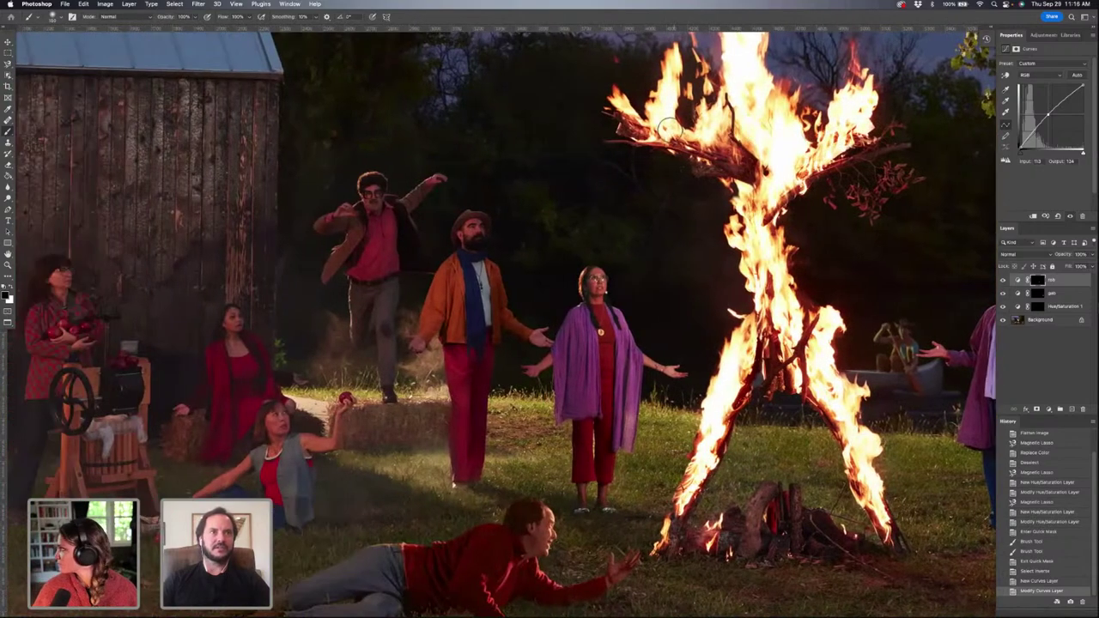
scroll(669, 129, "left", 3)
scroll(670, 130, "left", 6)
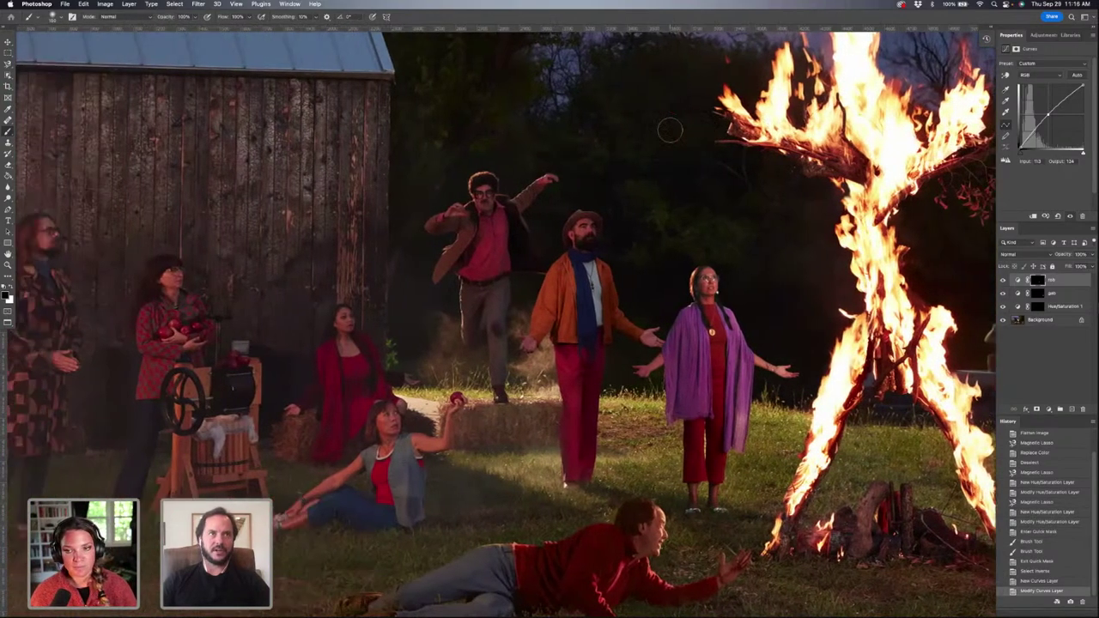
scroll(670, 129, "down", 3)
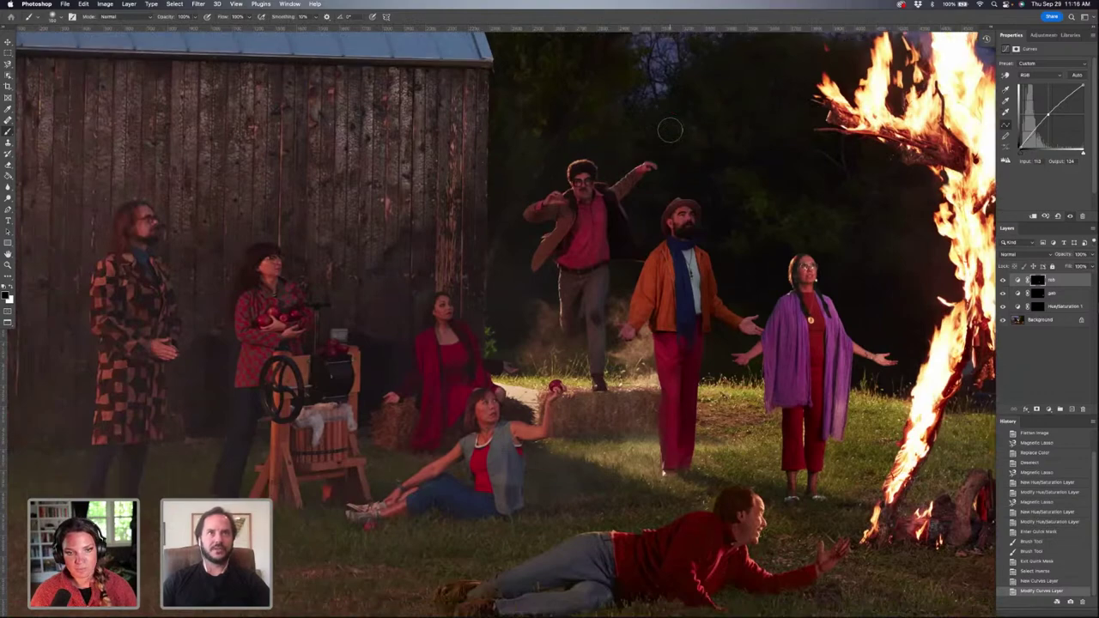
scroll(669, 128, "left", 1)
scroll(669, 129, "right", 20)
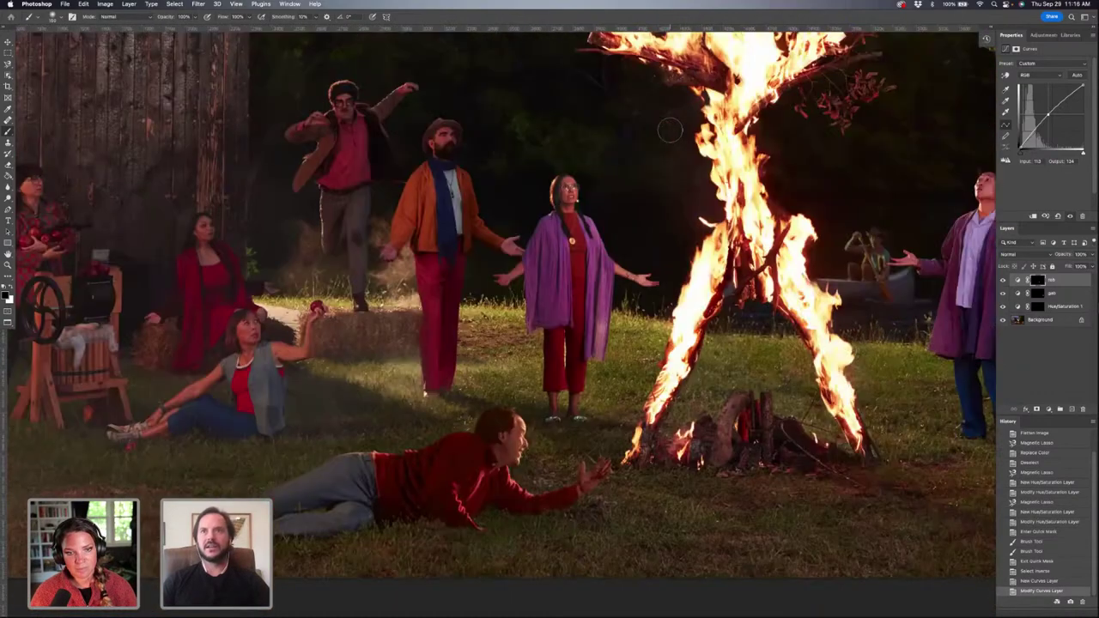
scroll(670, 129, "right", 5)
scroll(669, 129, "up", 2)
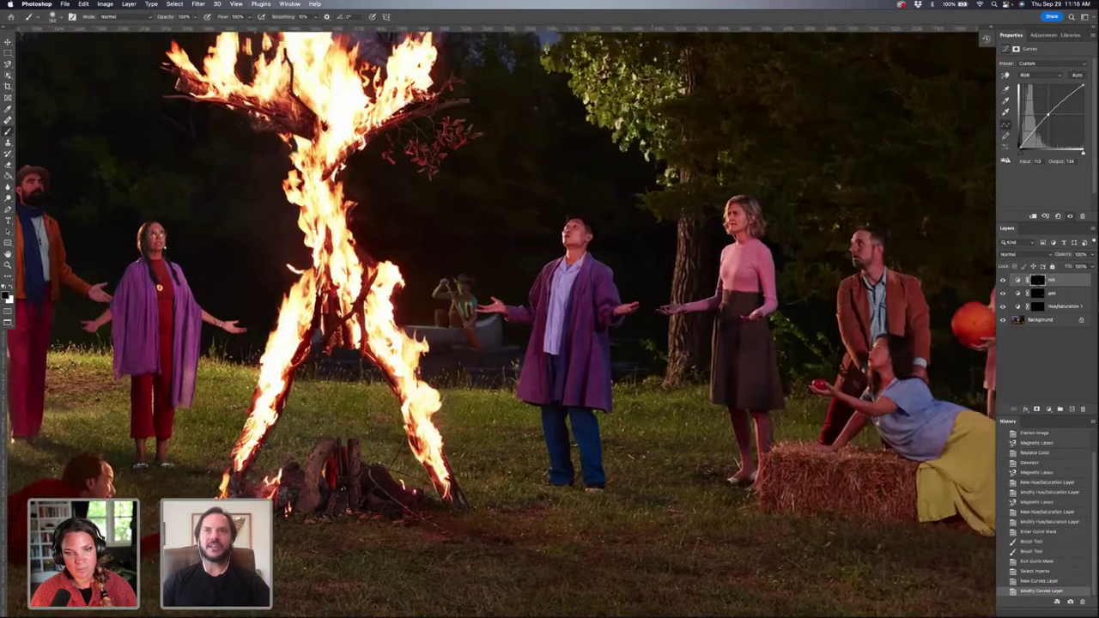
scroll(670, 129, "left", 11)
scroll(670, 129, "up", 1)
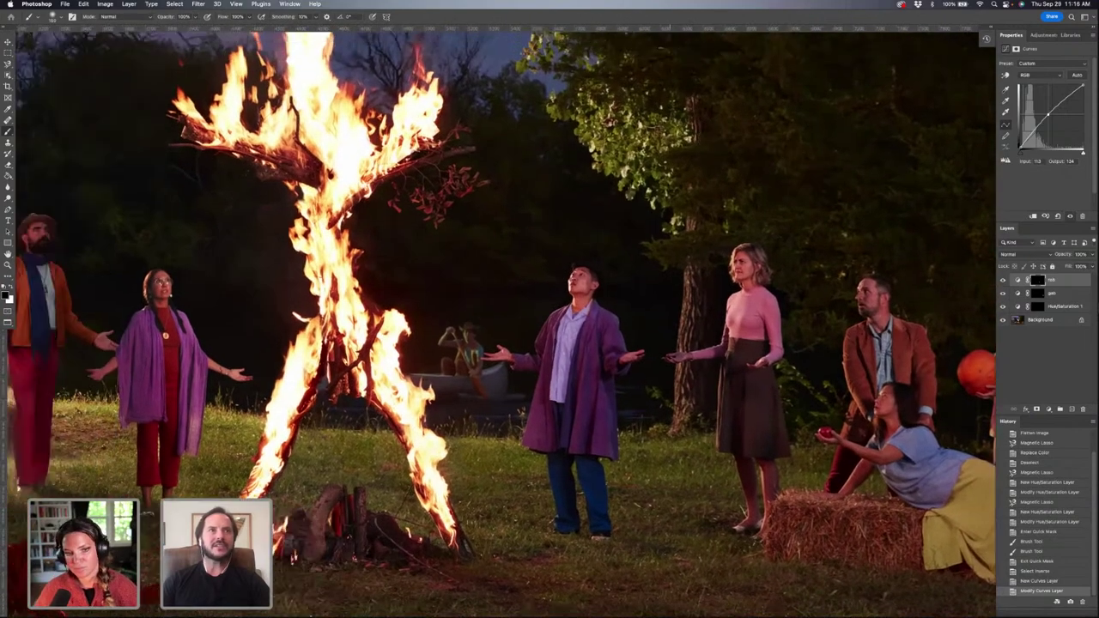
scroll(670, 129, "left", 1)
scroll(670, 129, "down", 1)
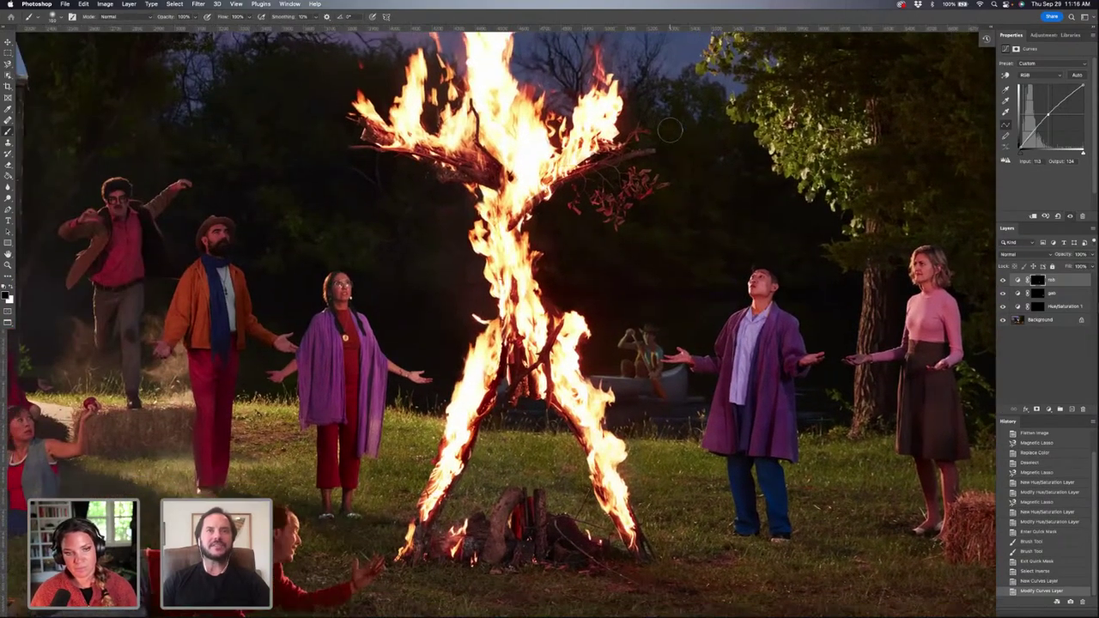
scroll(669, 129, "left", 1)
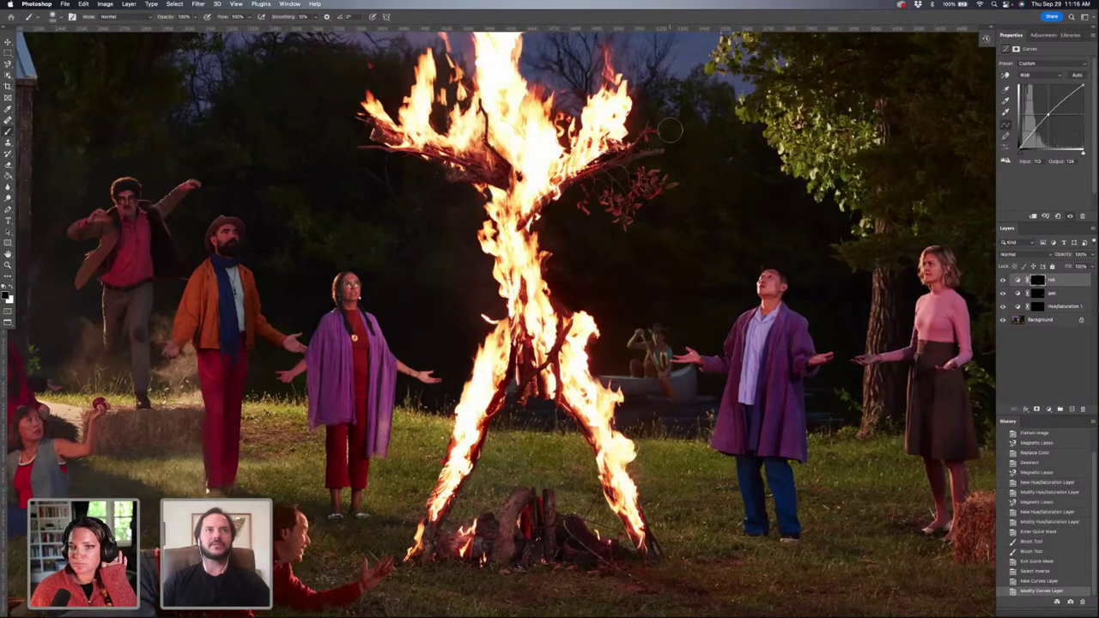
scroll(670, 129, "up", 4)
scroll(669, 129, "right", 1)
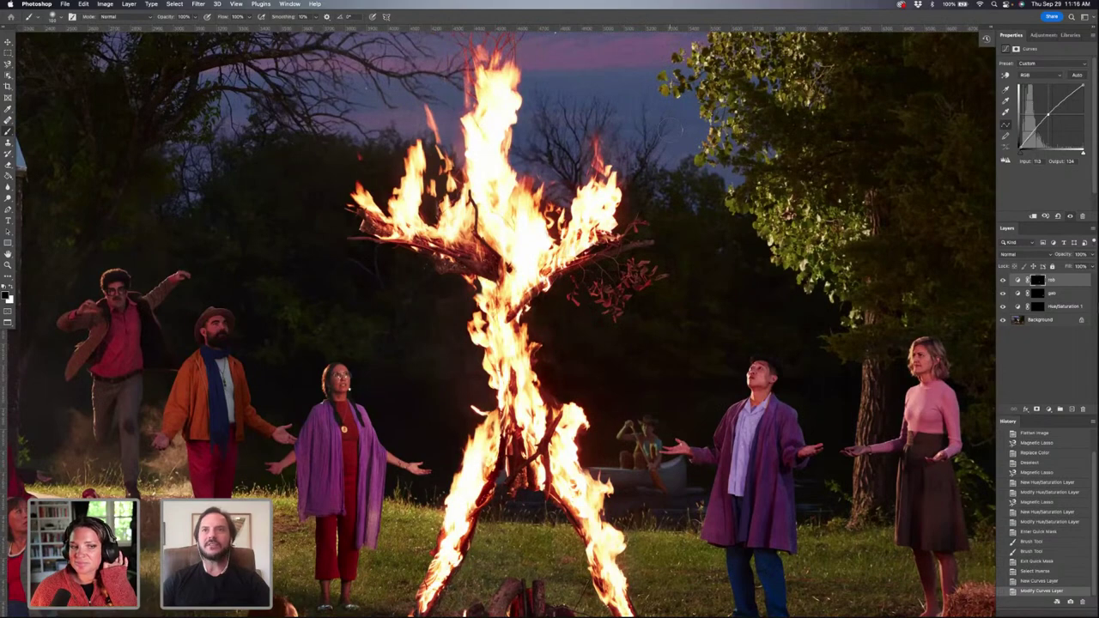
scroll(498, 324, "left", 3)
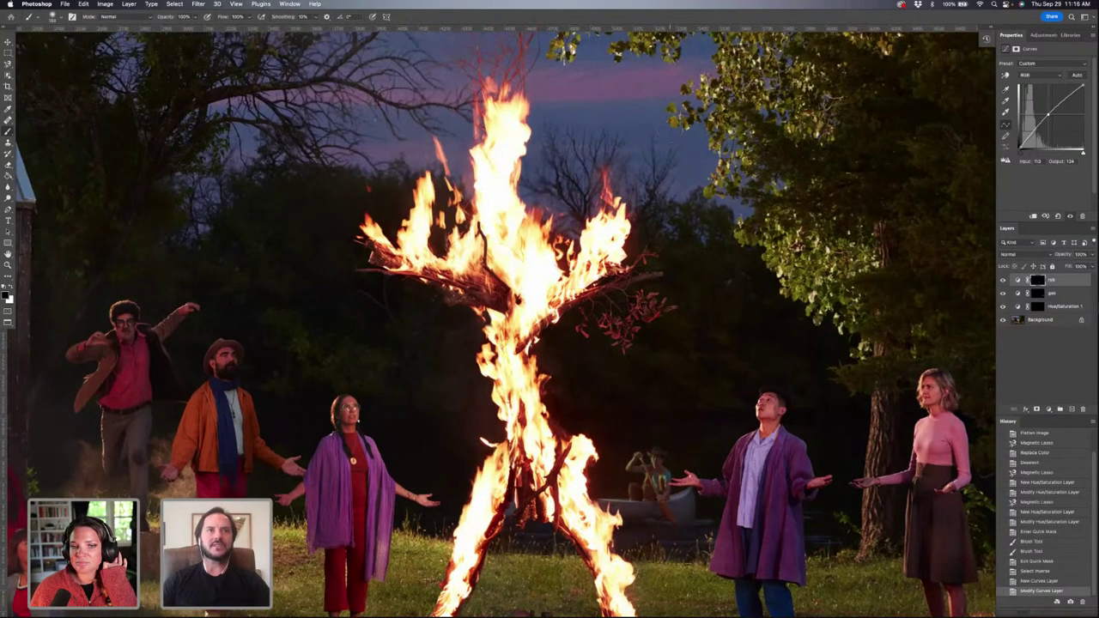
scroll(498, 324, "down", 2)
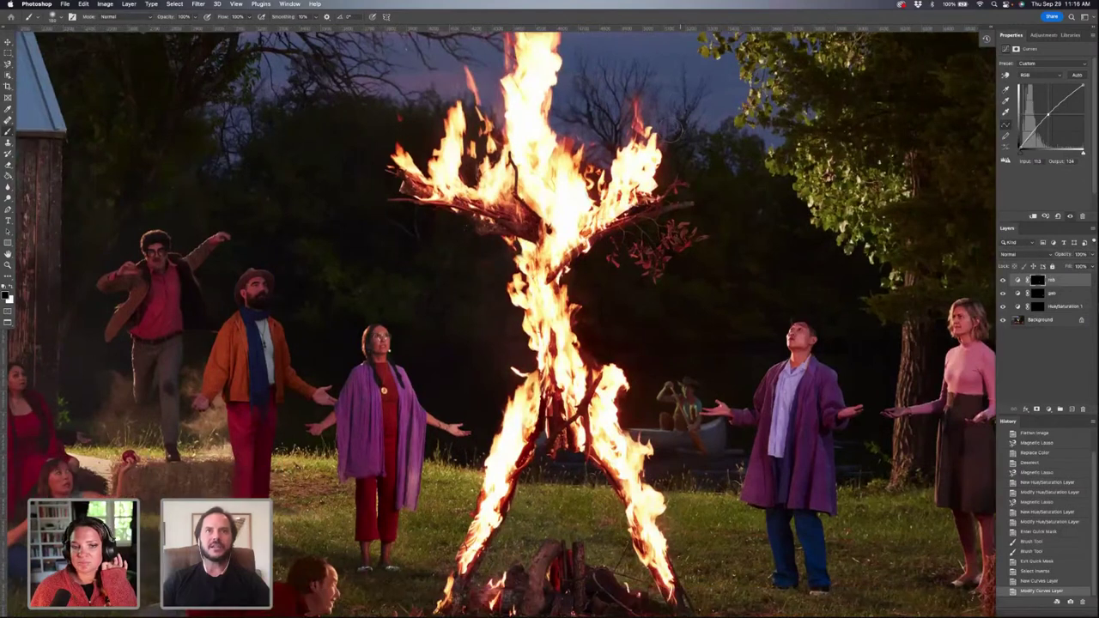
Step: On the Background layer, start a Polygonal Lasso outline around the fire's barn-side branch and down that side of its trunk
left_click(1017, 322)
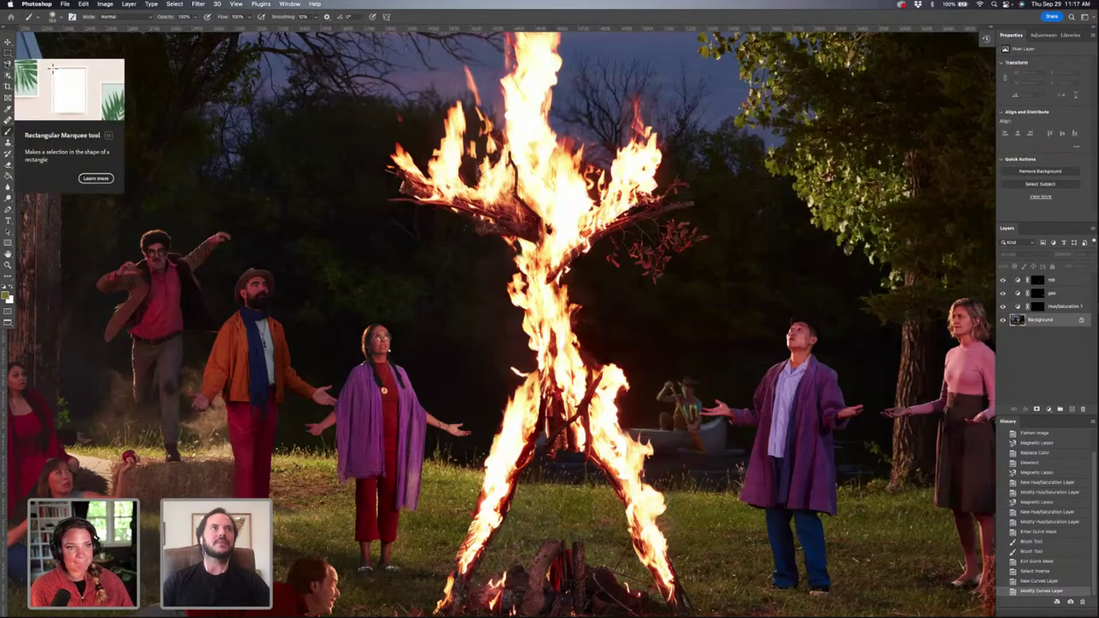
left_click(8, 64)
right_click(8, 64)
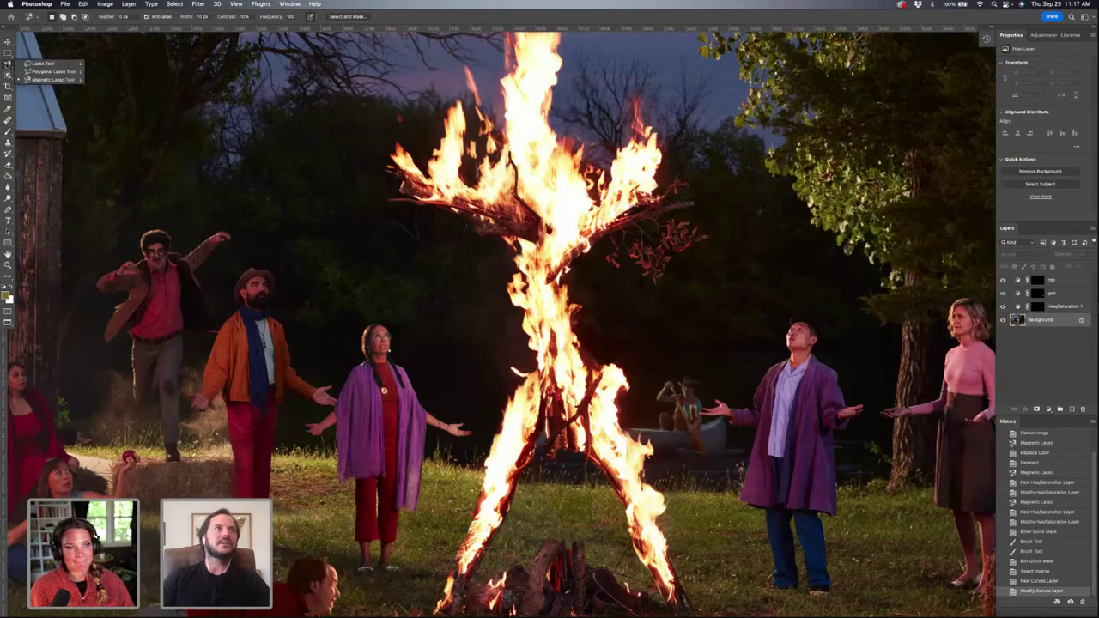
left_click(41, 72)
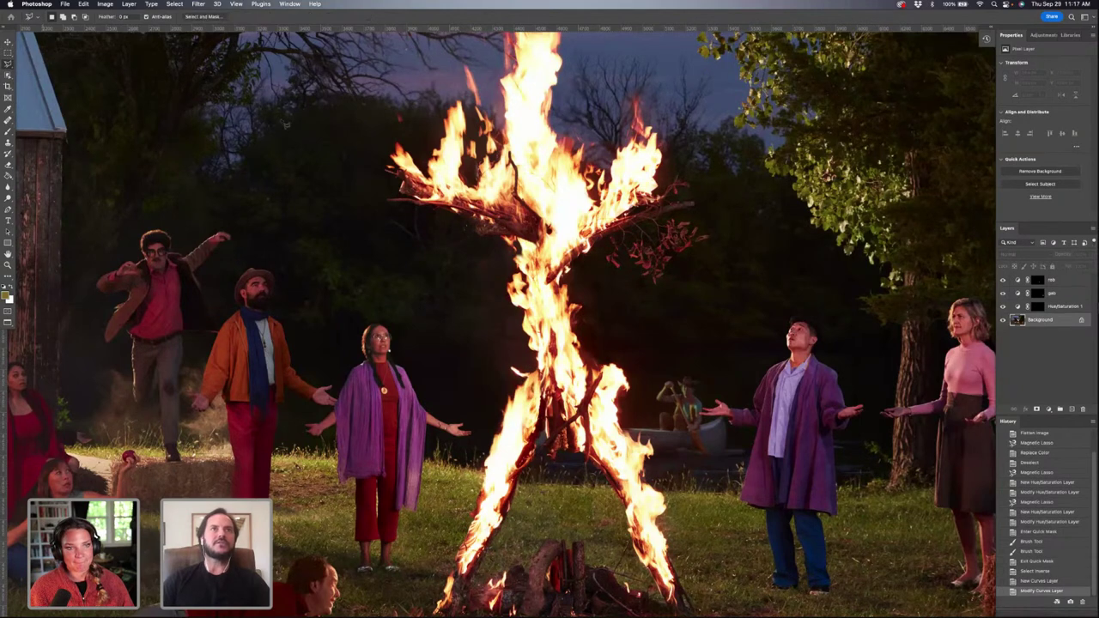
left_click(426, 121)
left_click(370, 139)
left_click(370, 215)
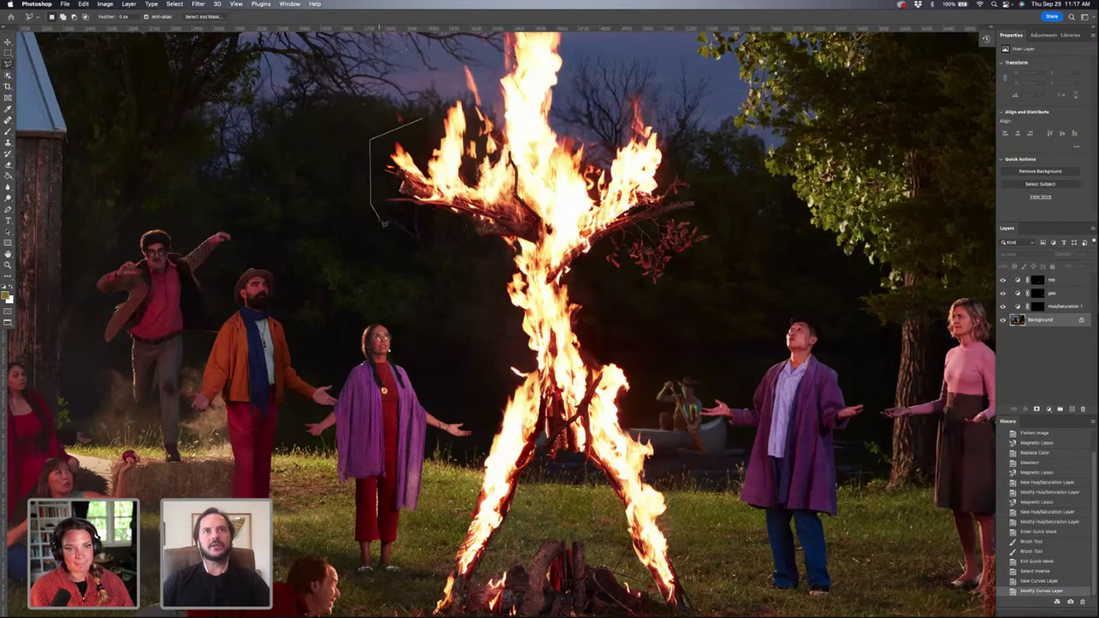
left_click(496, 255)
left_click(496, 306)
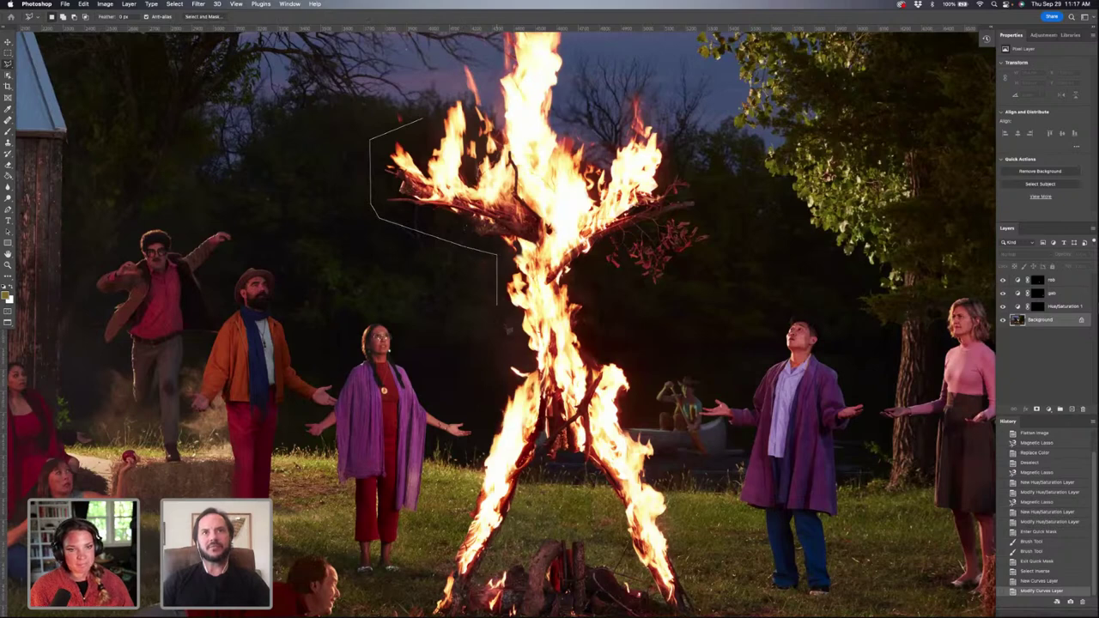
left_click(508, 335)
left_click(487, 425)
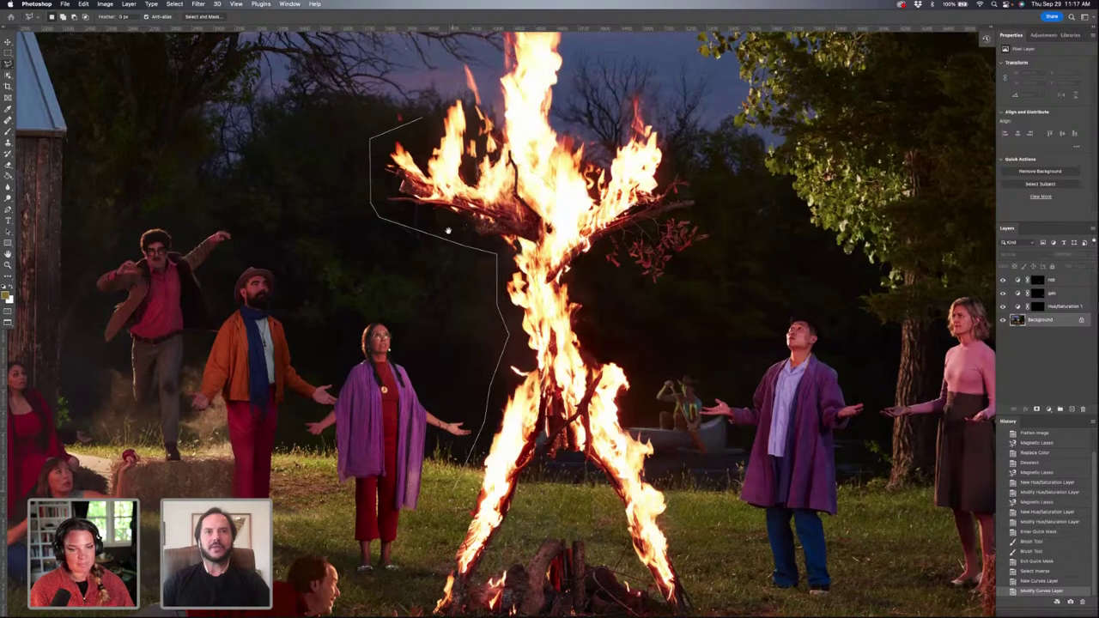
Step: Continue the polygonal outline beneath the logs at the fire's base and up its boat side to the trunk
scroll(452, 491, "down", 5)
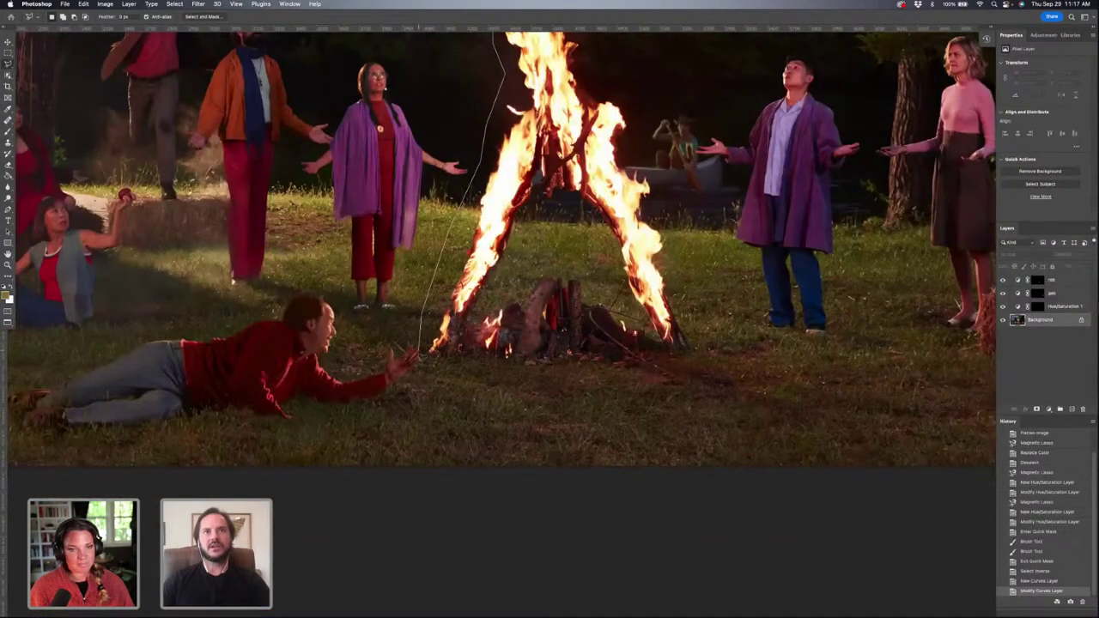
left_click(419, 349)
left_click(456, 391)
left_click(738, 364)
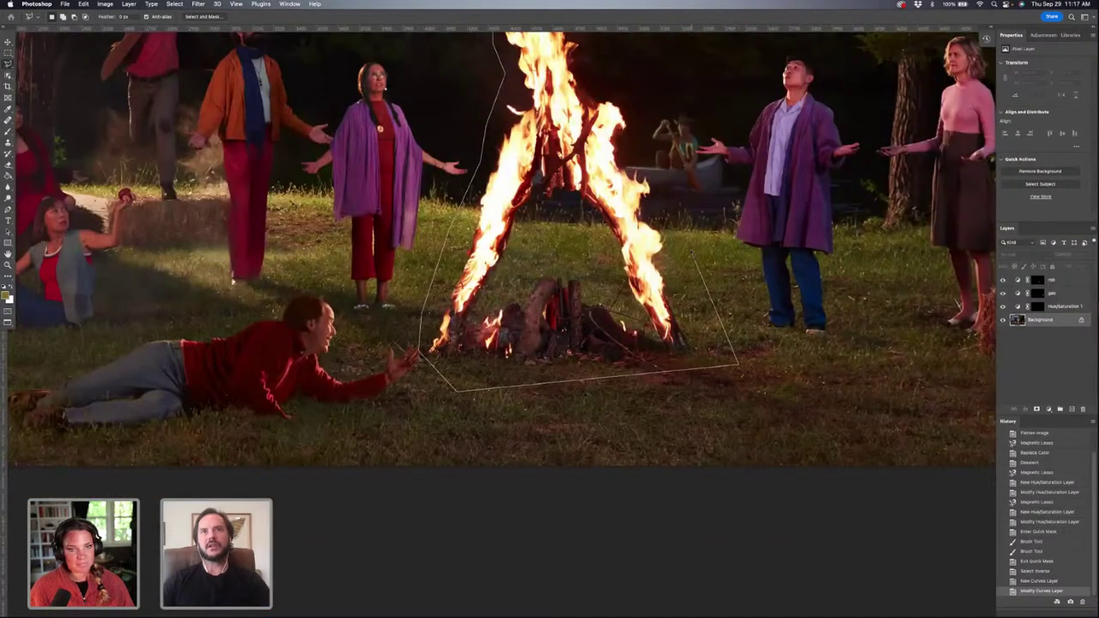
scroll(680, 214, "down", 2)
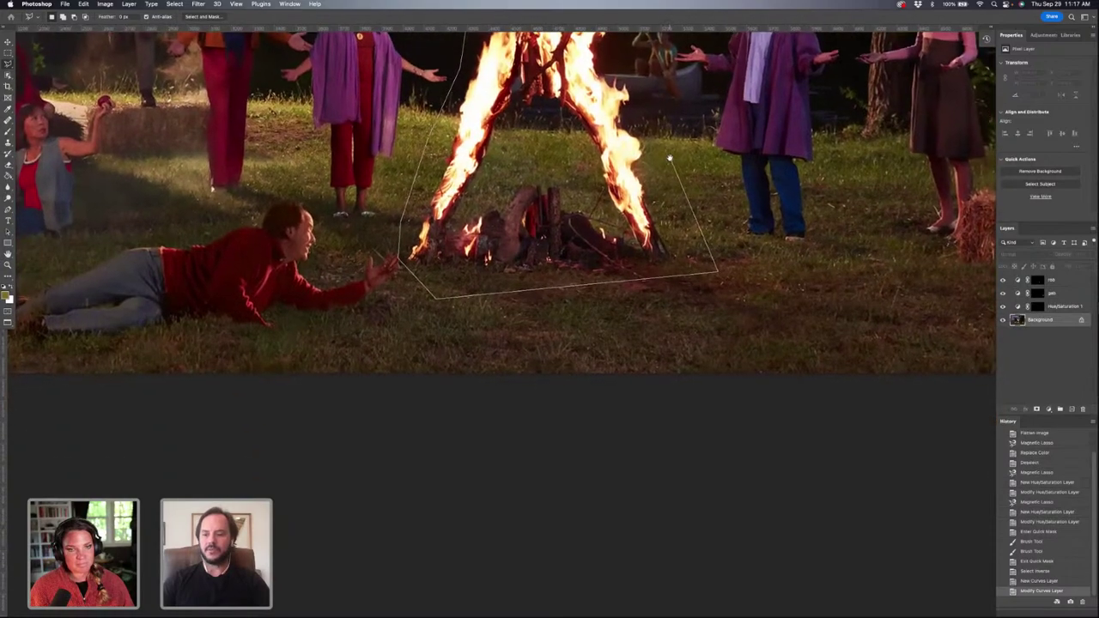
left_click_drag(668, 160, 657, 431)
left_click(654, 423)
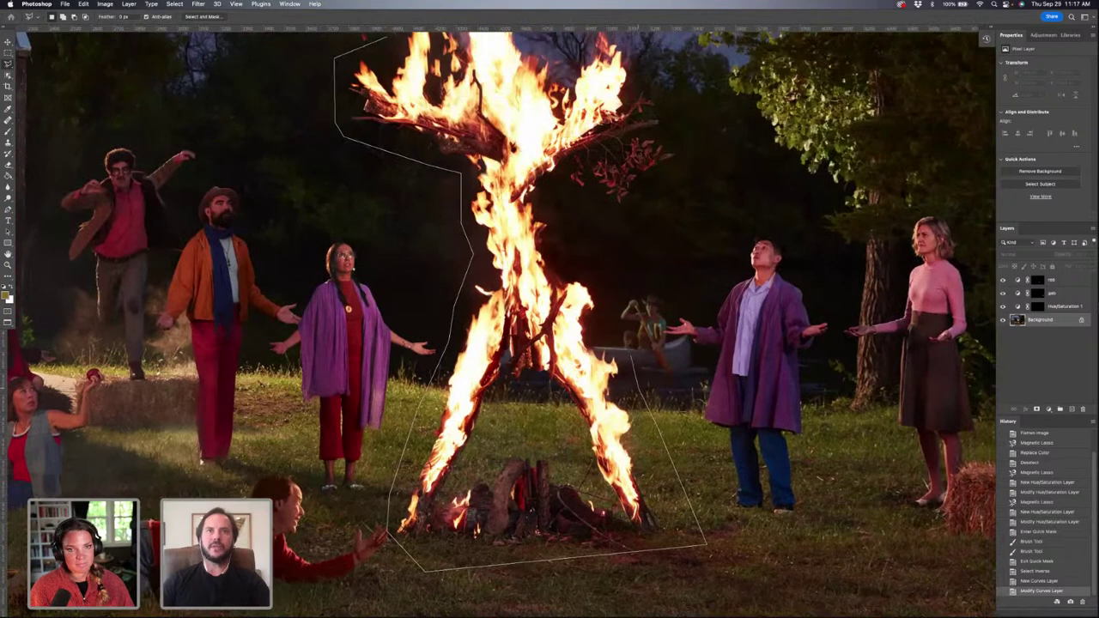
left_click(606, 329)
left_click(608, 275)
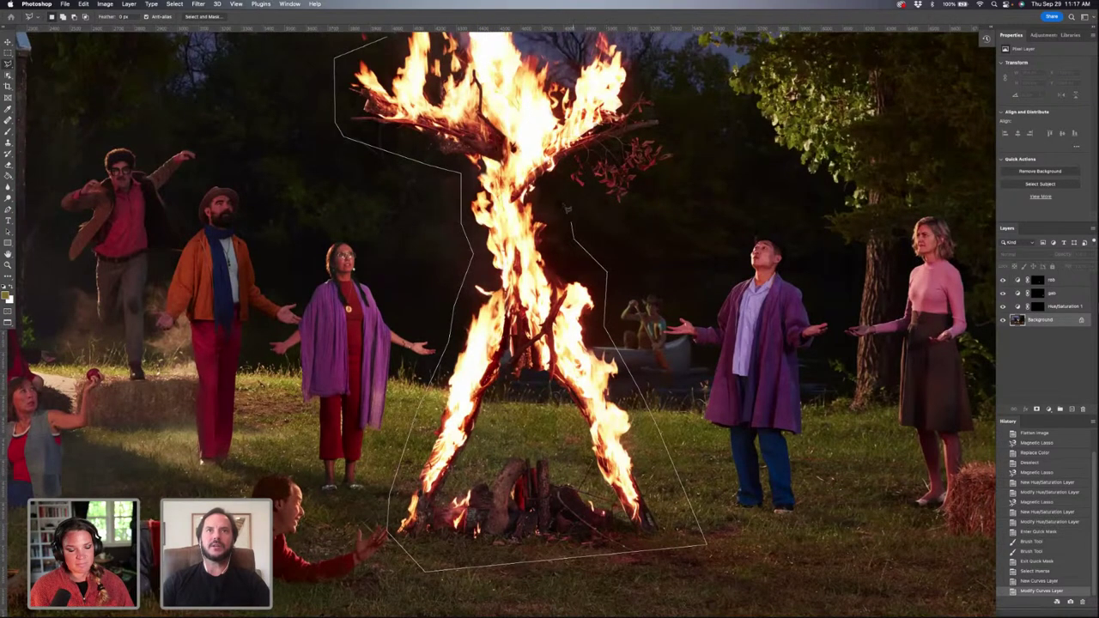
Step: Carry the outline around the leafy branch and the highest flame tips, and close it into a selection of the whole fire
left_click(564, 204)
left_click(668, 210)
left_click(722, 97)
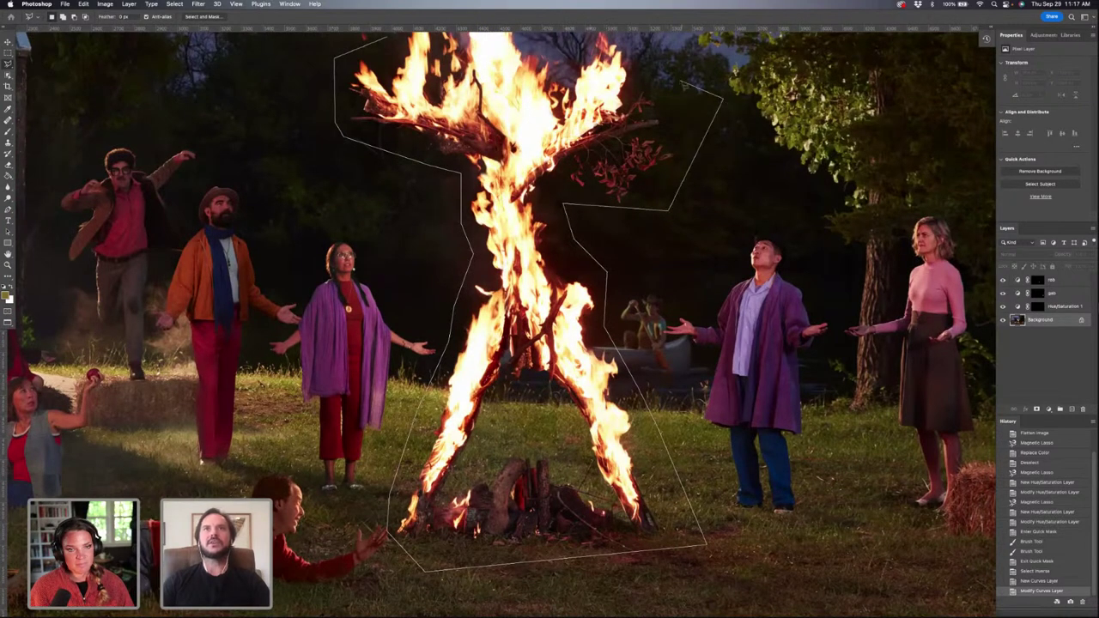
scroll(681, 82, "up", 10)
left_click(605, 307)
left_click(541, 300)
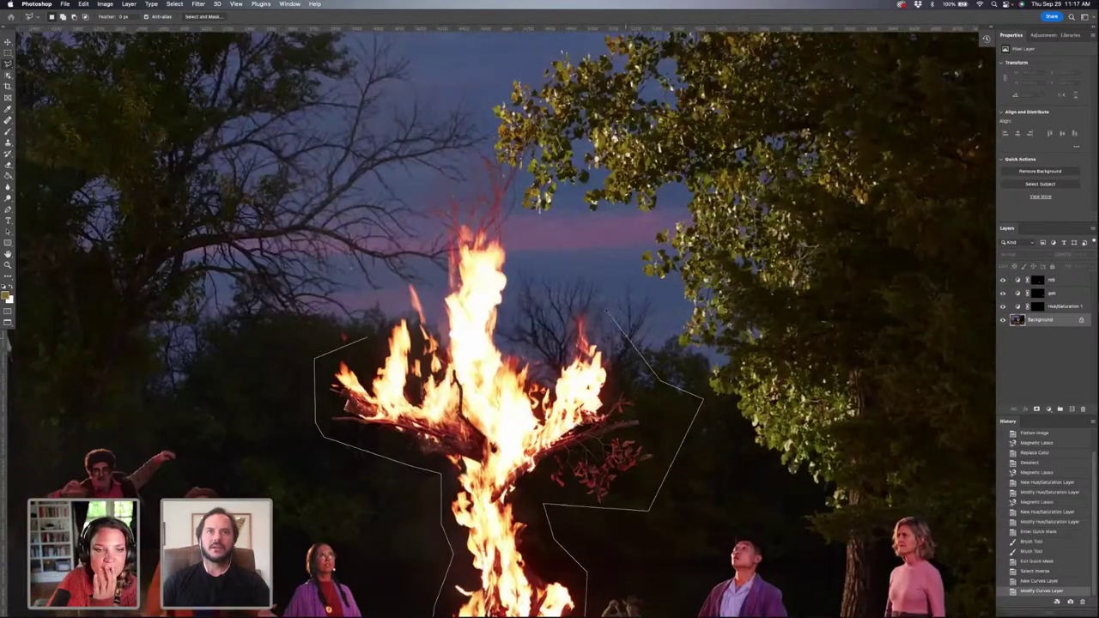
left_click(513, 211)
left_click(455, 187)
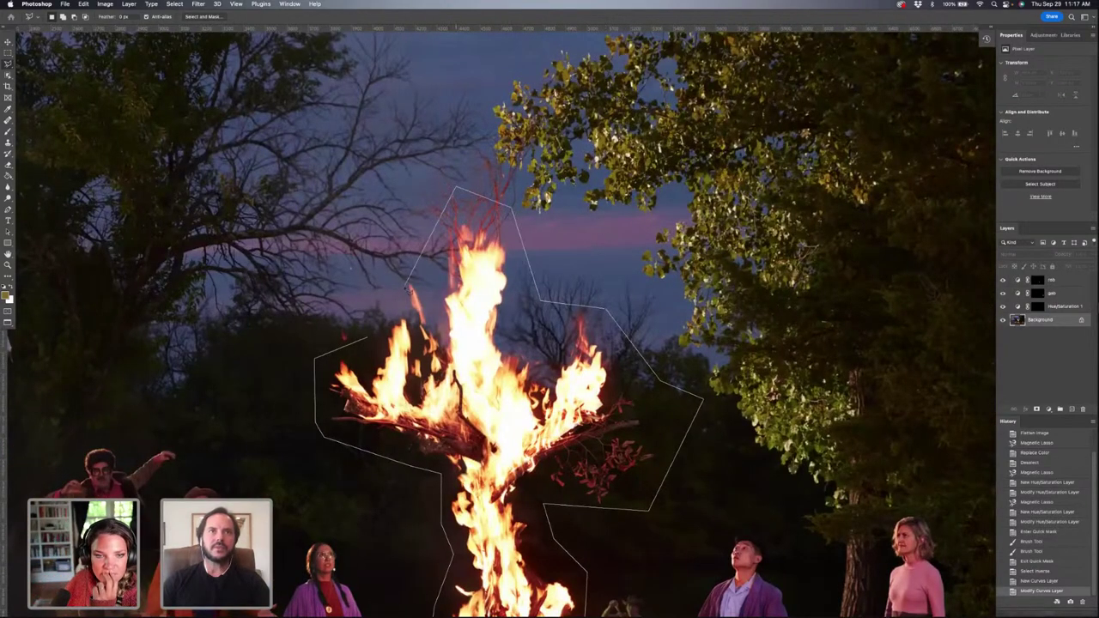
left_click(370, 340)
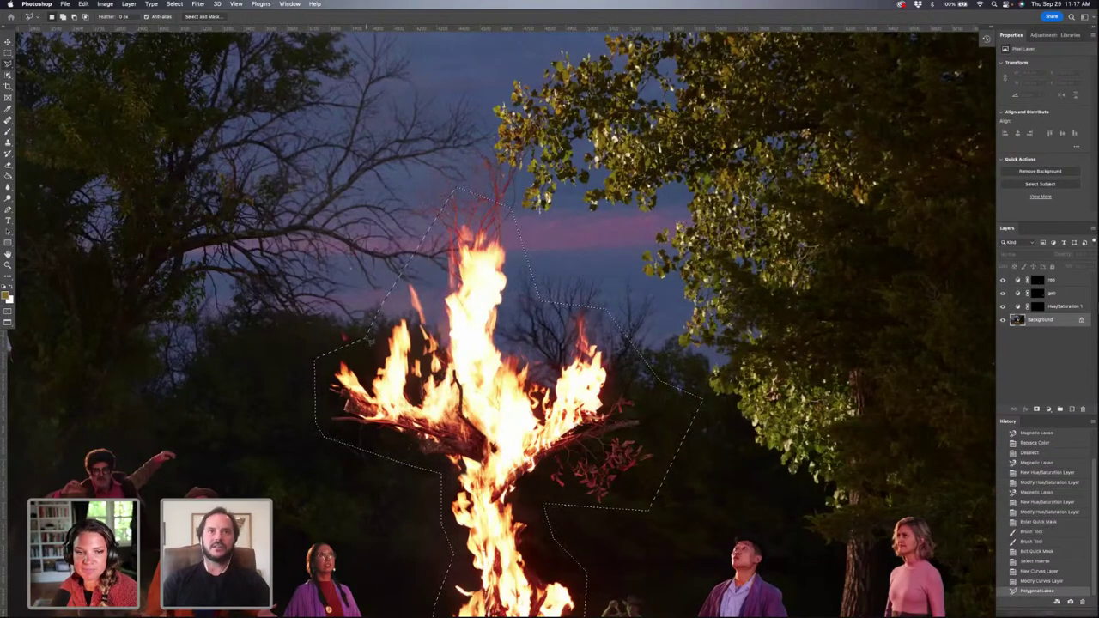
Step: Copy the selected fire to a new layer and apply the Grain texture filter with intensity 20, contrast 53 and Regular type
key("super+0")
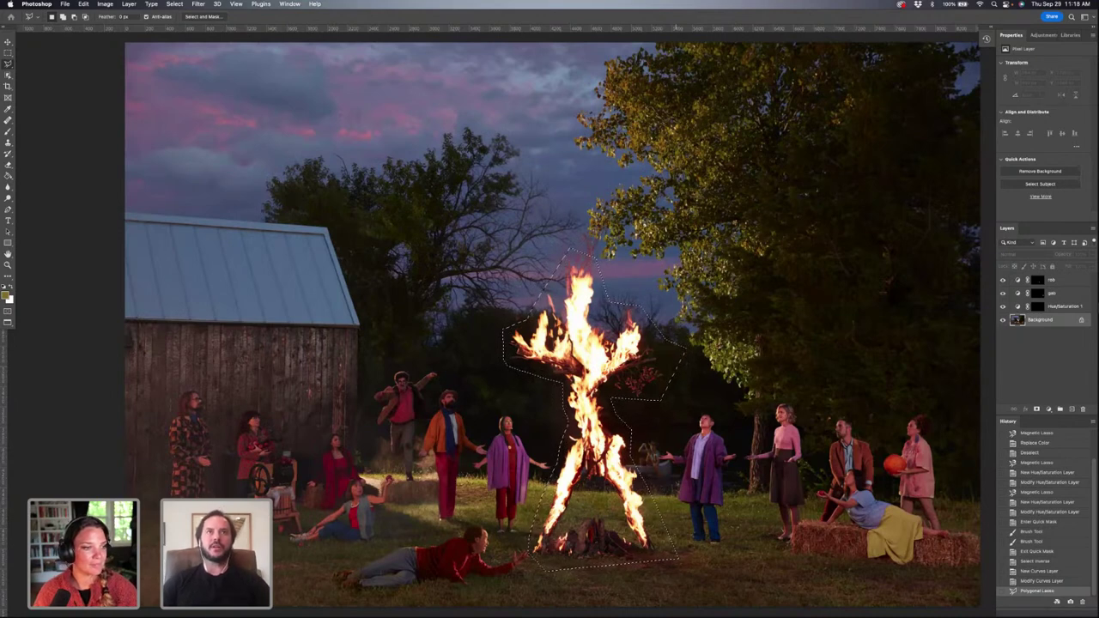
scroll(353, 106, "up", 2)
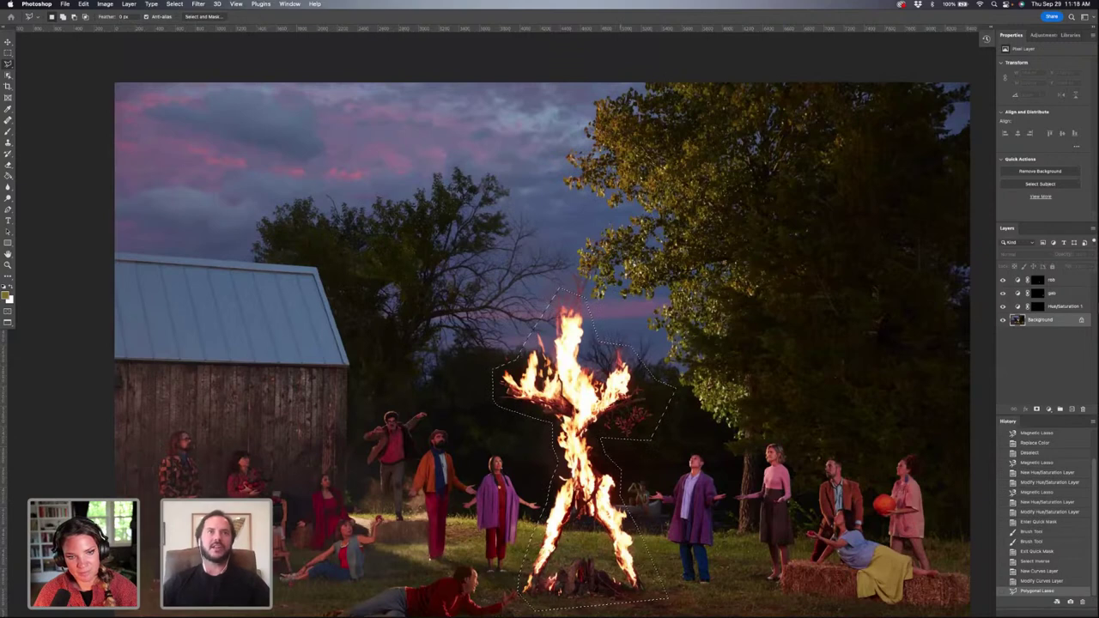
scroll(498, 318, "right", 3)
scroll(498, 318, "down", 2)
scroll(498, 318, "left", 4)
scroll(498, 318, "up", 2)
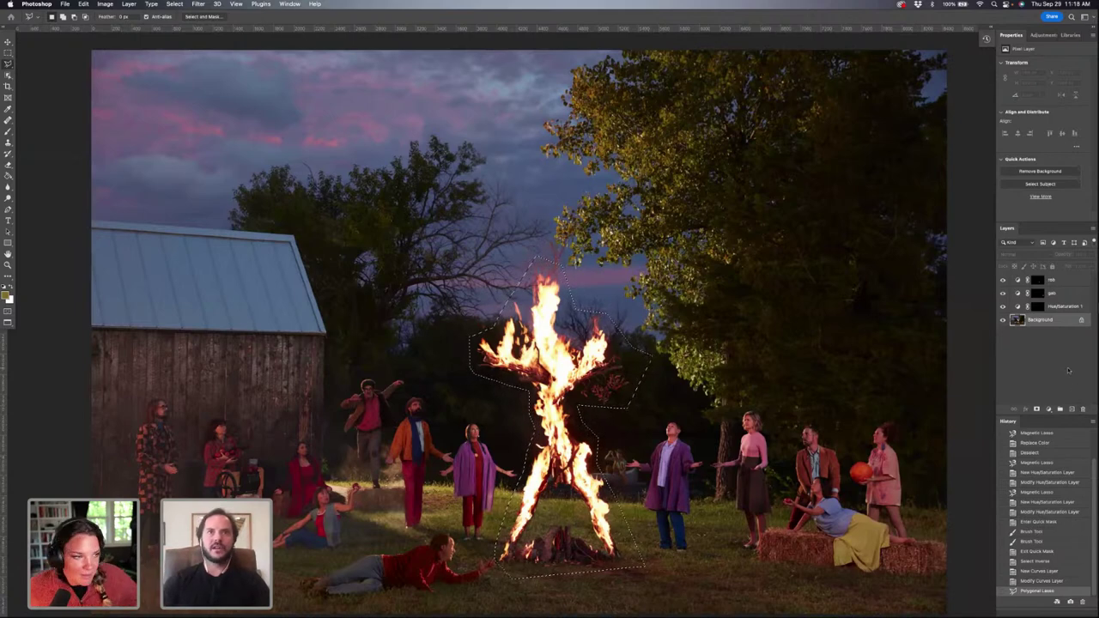
key("super+j")
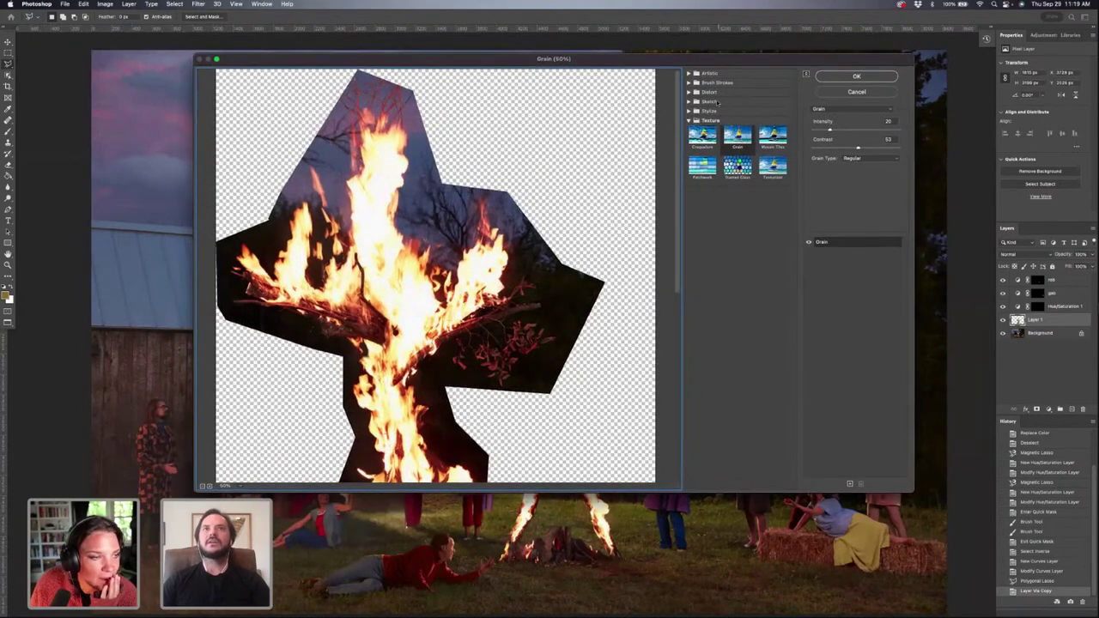
left_click(852, 77)
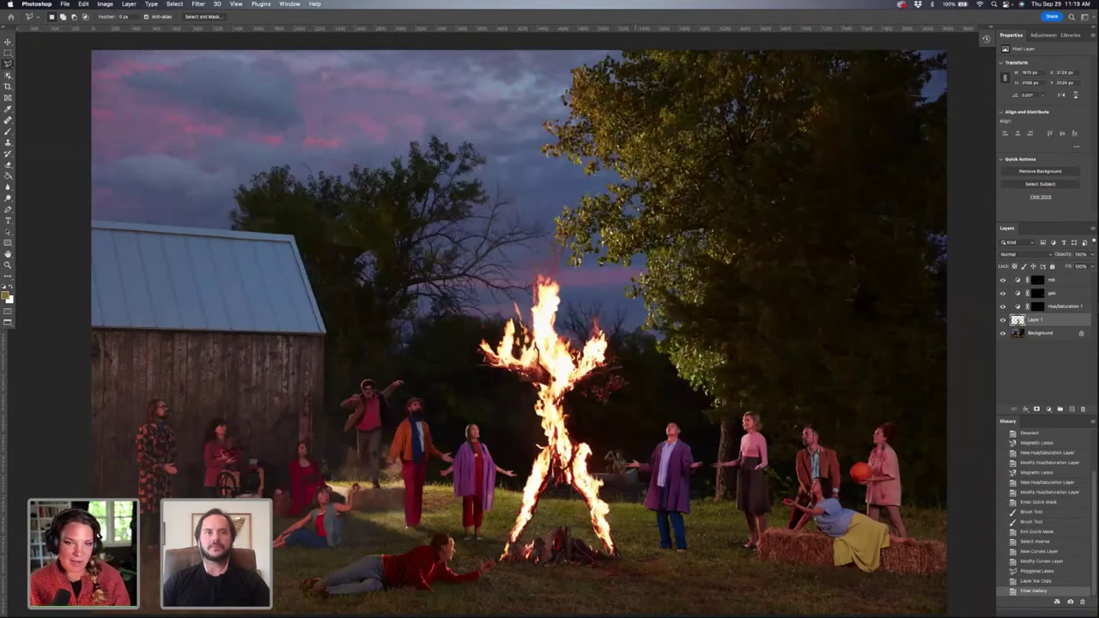
Step: Examine the grained fire against the barn-side figures, the hay bale group and the boat across the enlarged composite
key("super+minus")
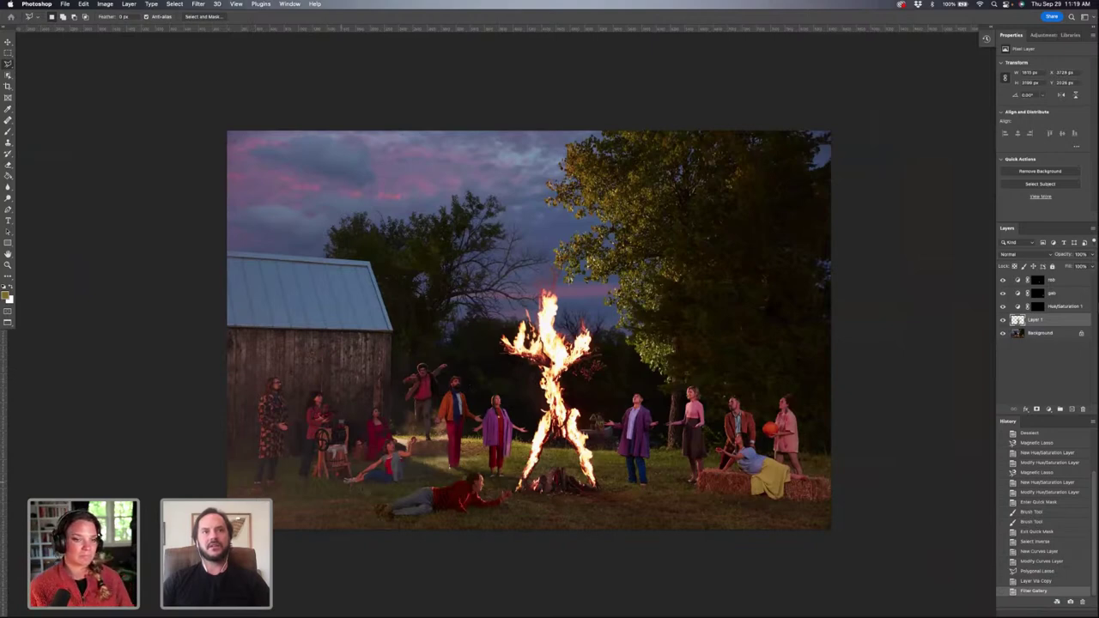
scroll(356, 401, "up", 5)
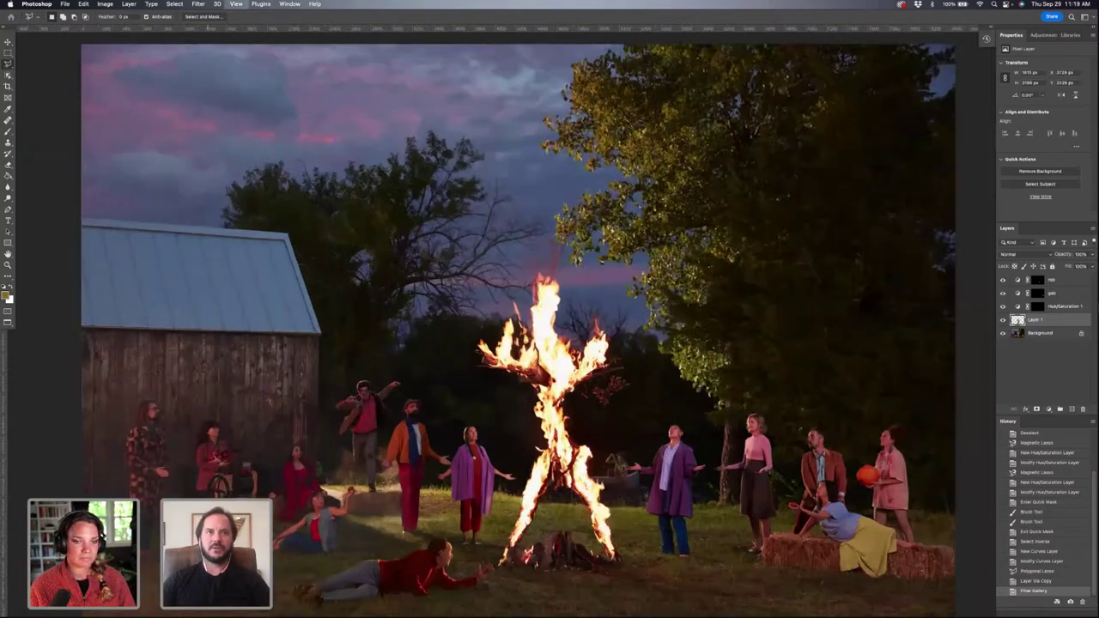
scroll(280, 396, "left", 3)
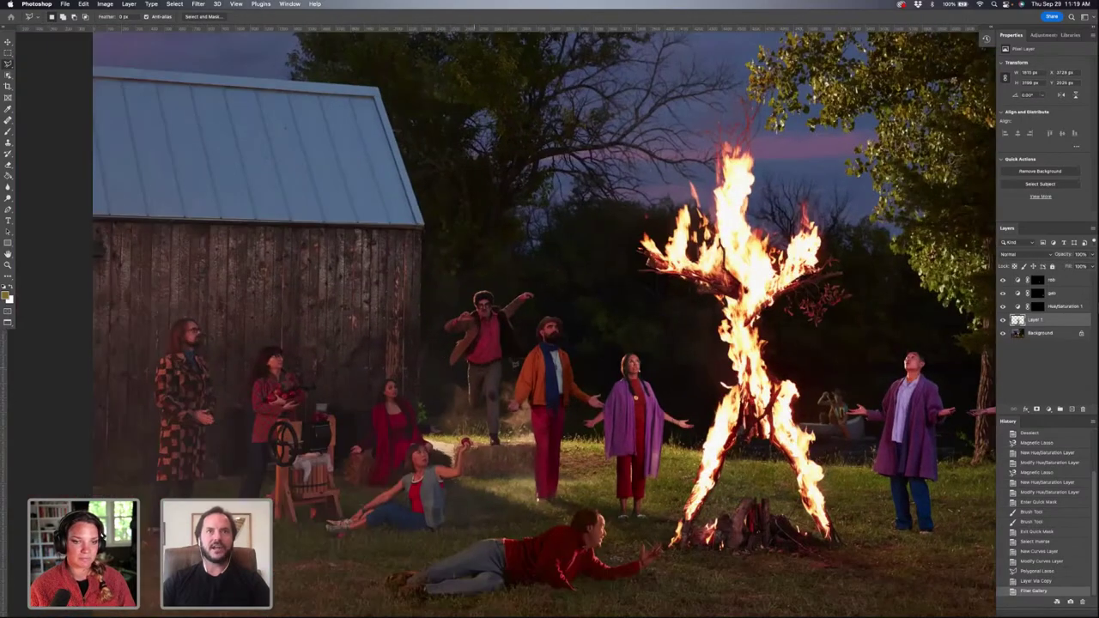
scroll(503, 321, "right", 5)
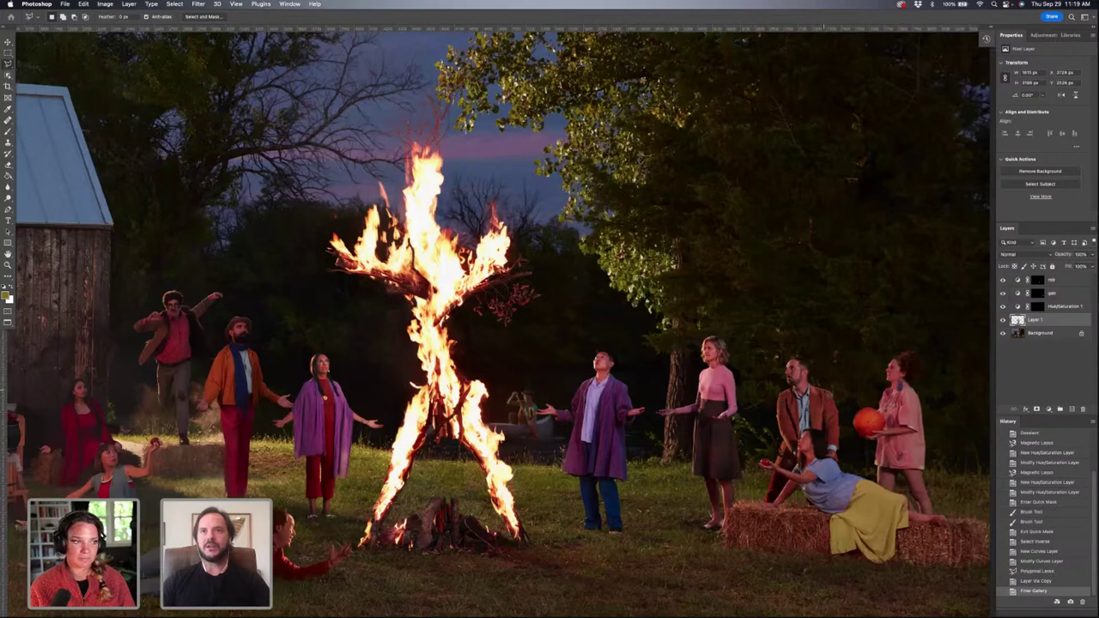
scroll(858, 394, "right", 5)
scroll(858, 394, "down", 3)
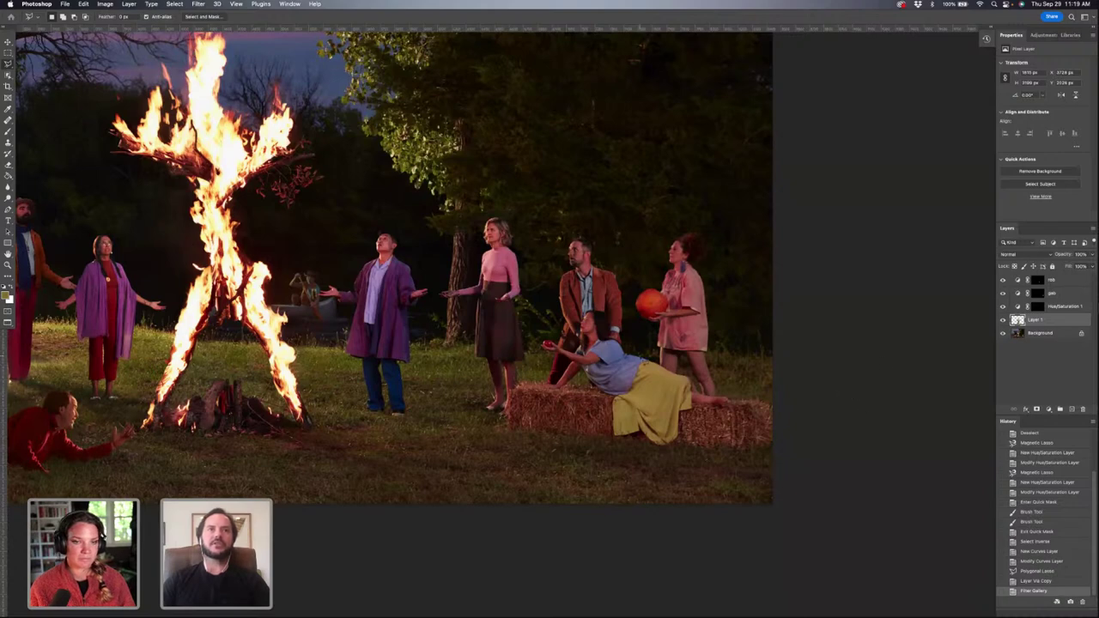
scroll(215, 277, "left", 9)
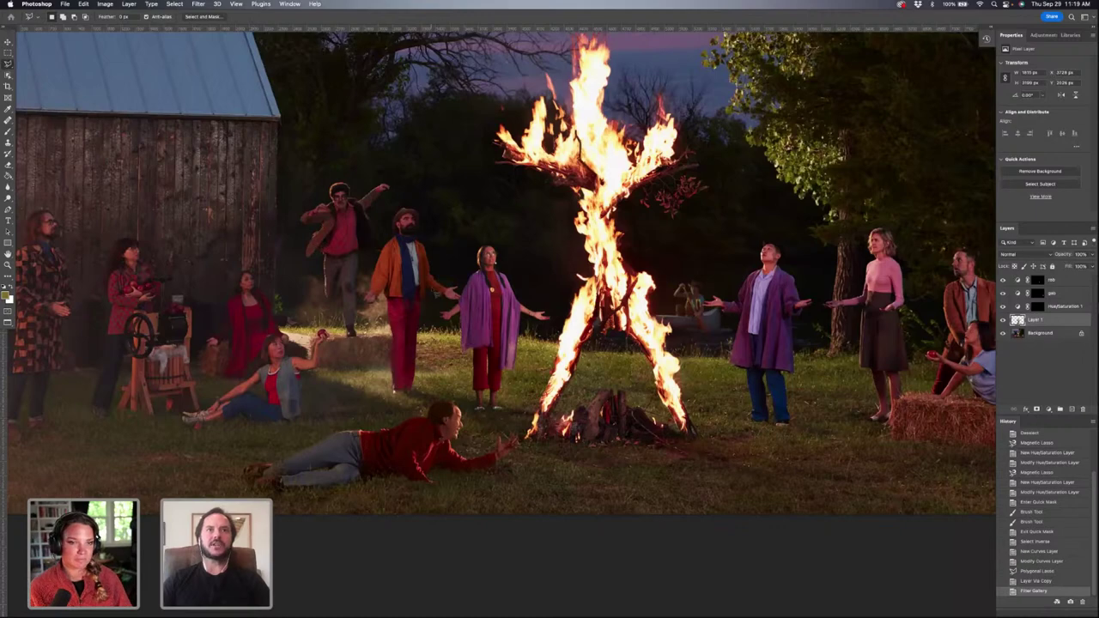
key("super+minus")
key("super+minus")
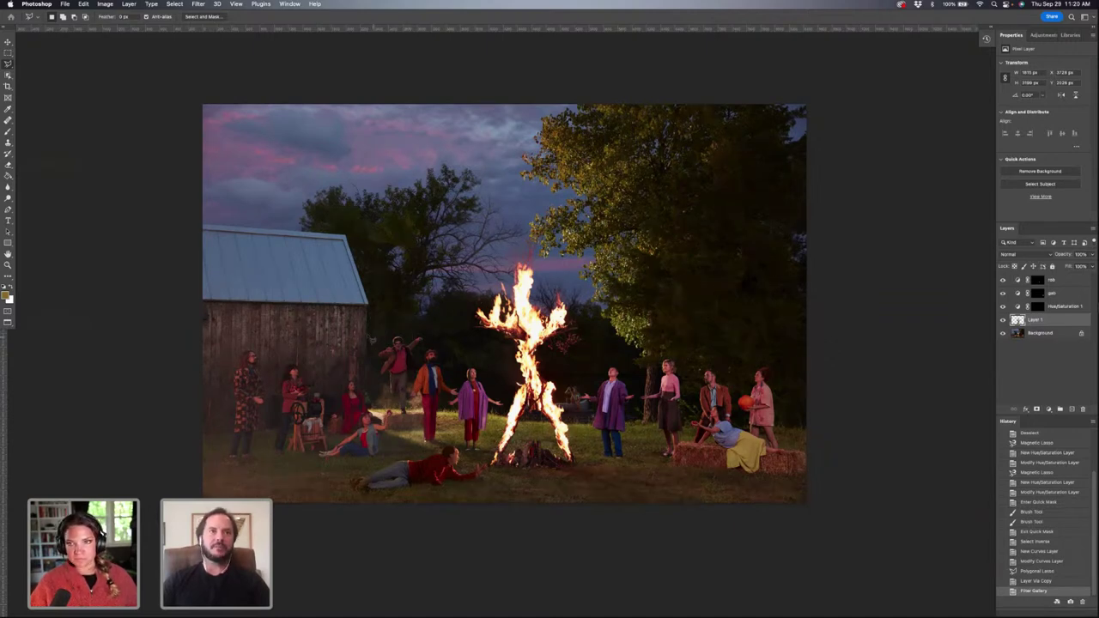
key("super+plus")
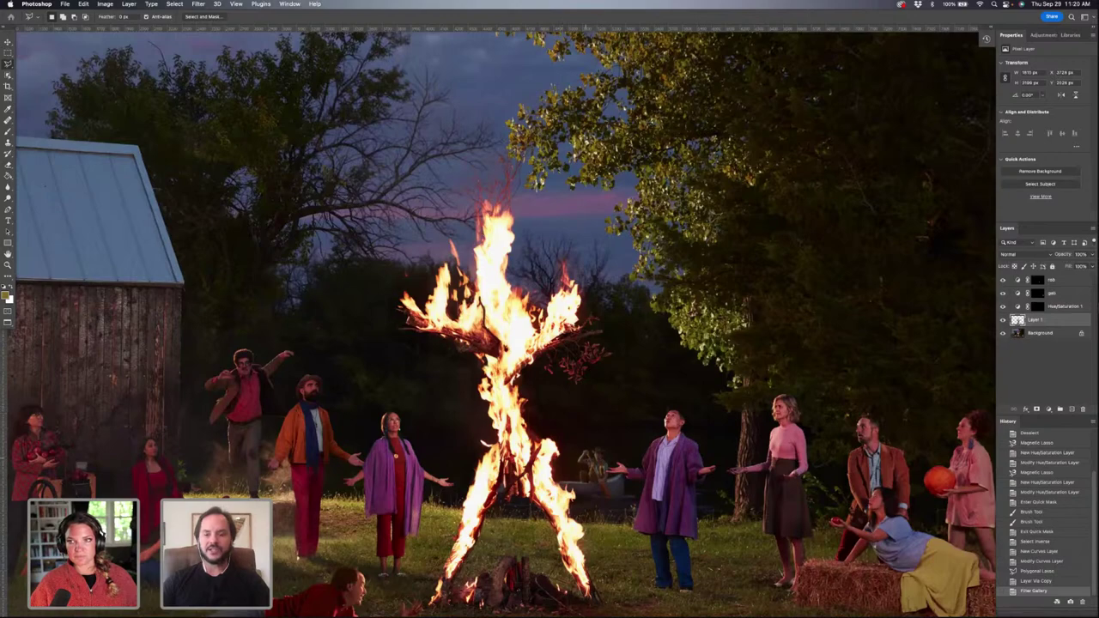
scroll(588, 465, "up", 5)
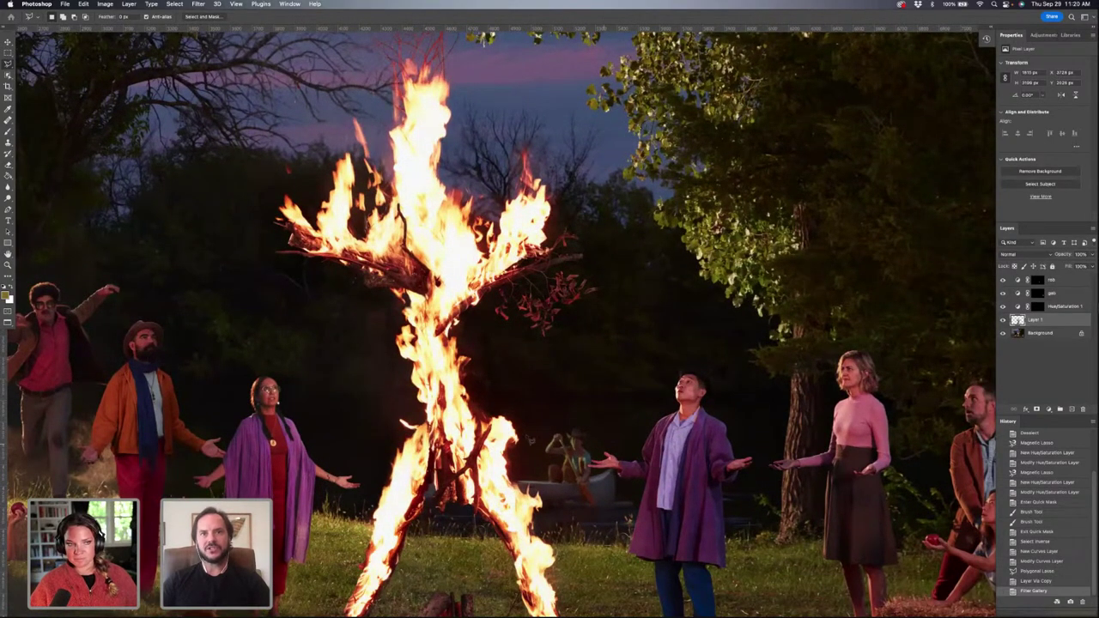
Step: Compare the whole composite with enlarged views of the fire, barn and figures to judge the overall balance
key("super+0")
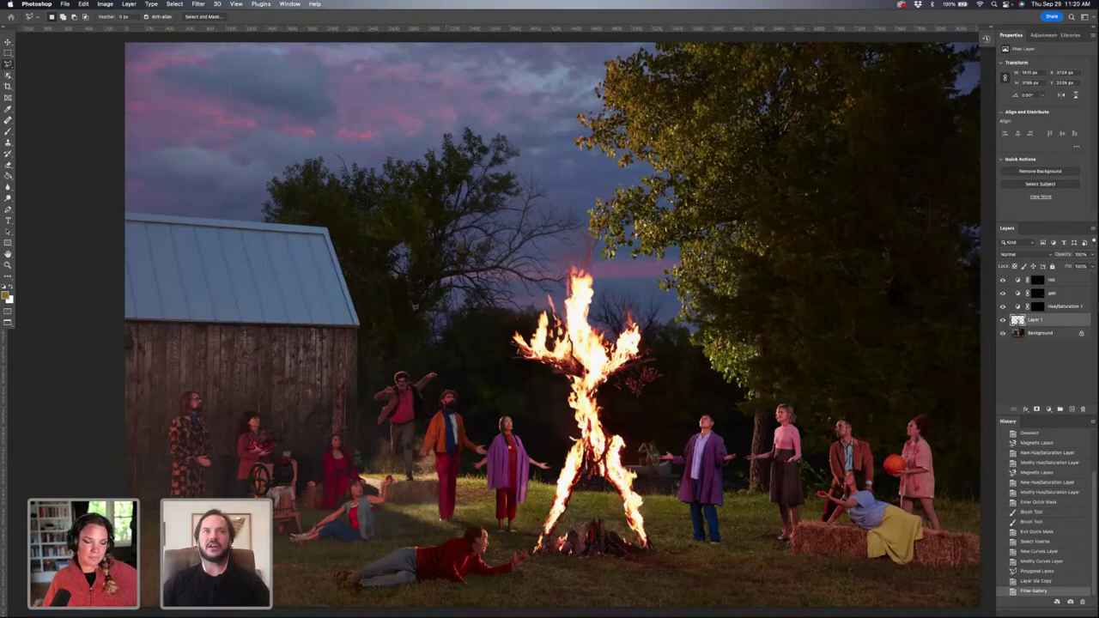
scroll(455, 370, "right", 5)
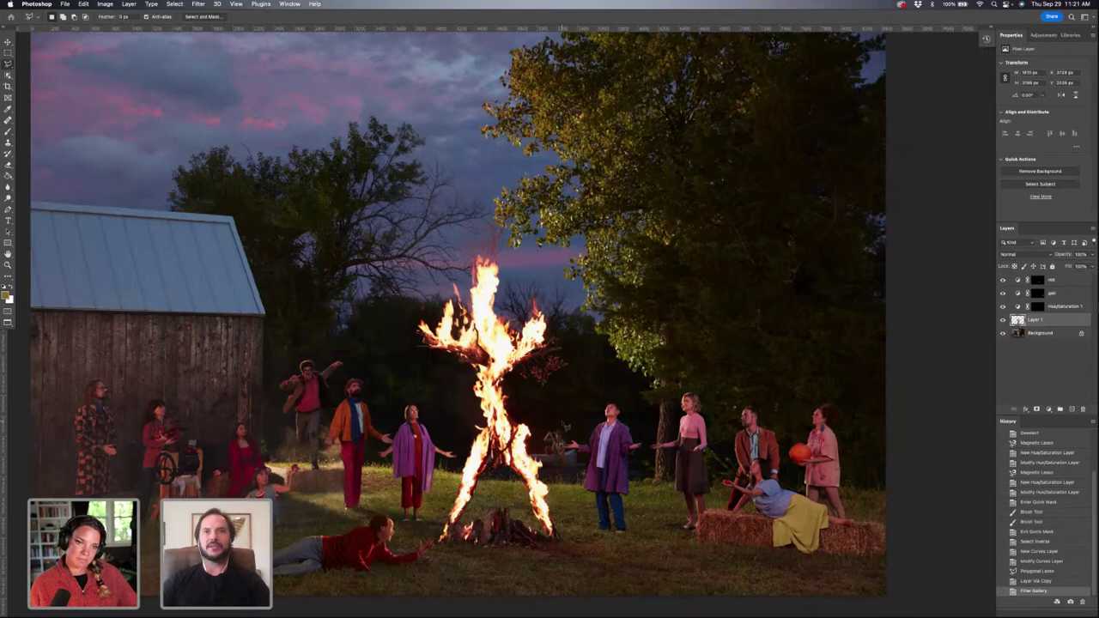
key("super+minus")
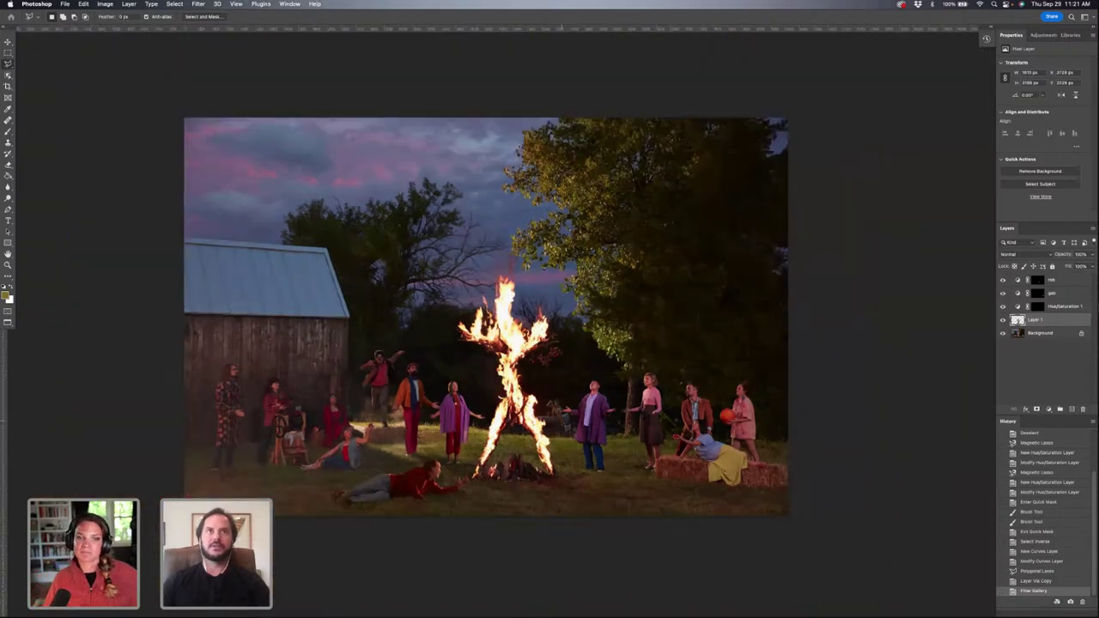
scroll(545, 326, "left", 2)
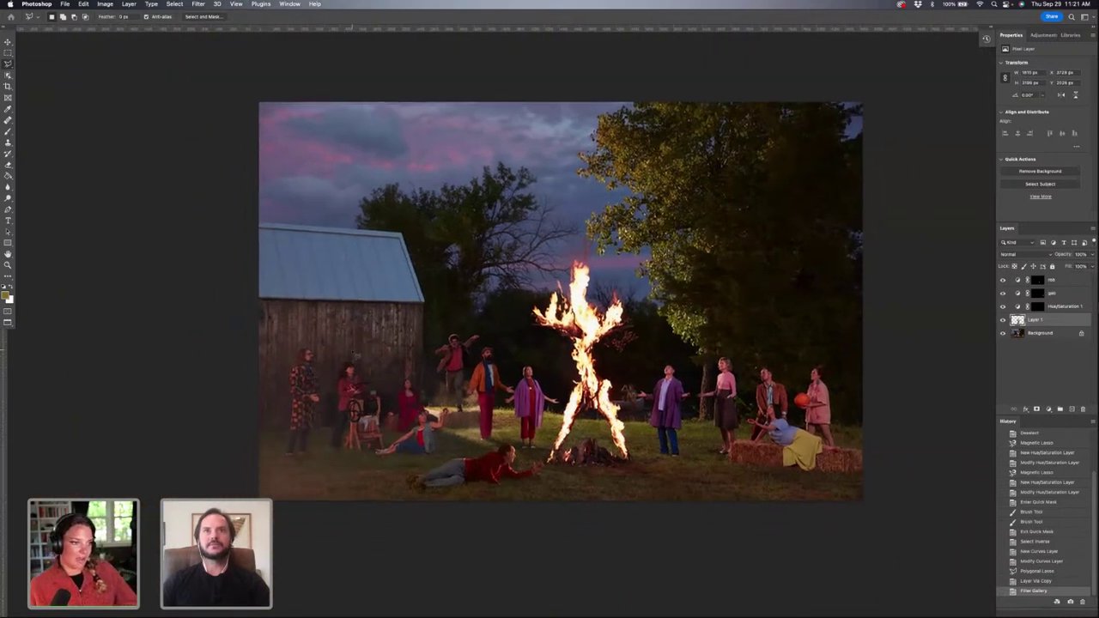
scroll(560, 300, "up", 2)
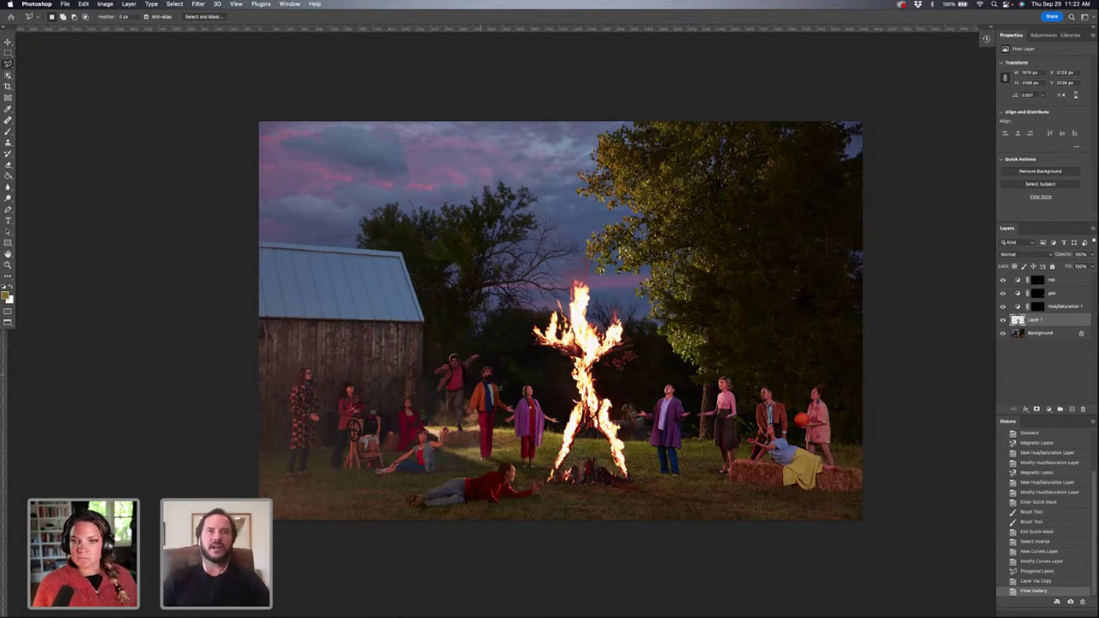
key("super+equal")
key("super+equal")
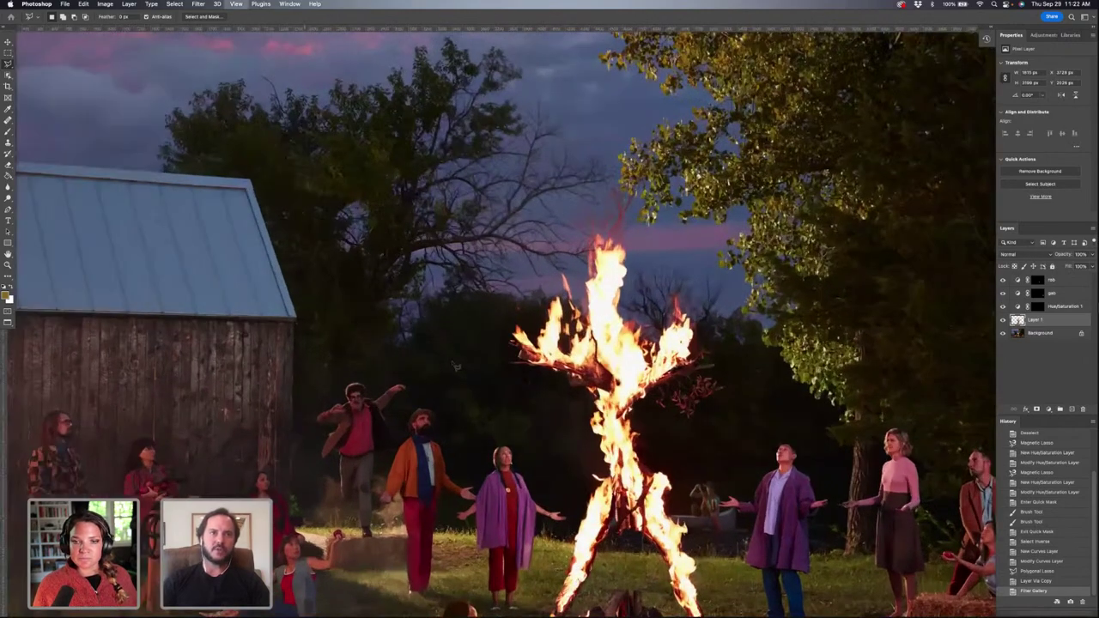
scroll(506, 323, "down", 3)
scroll(507, 323, "left", 2)
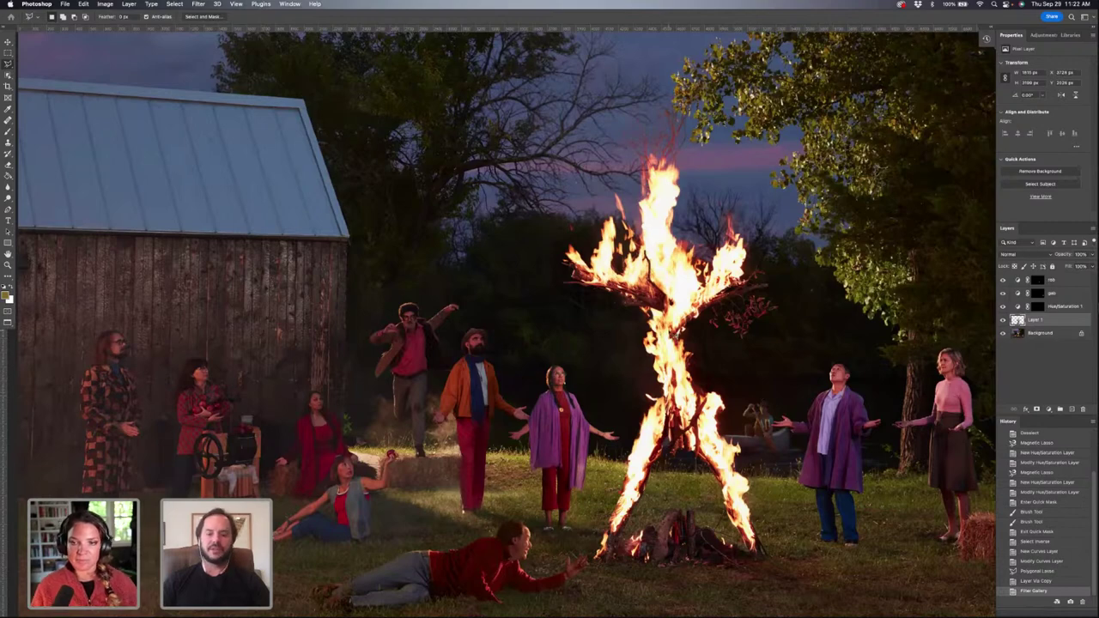
key("super+0")
key("super+minus")
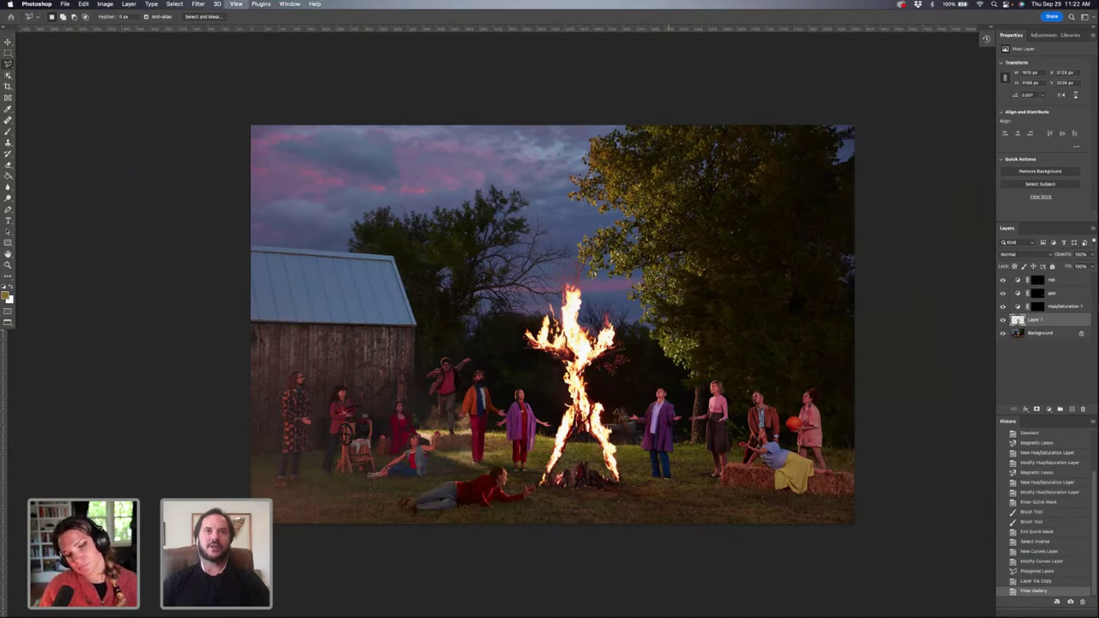
key("super+plus")
key("super+minus")
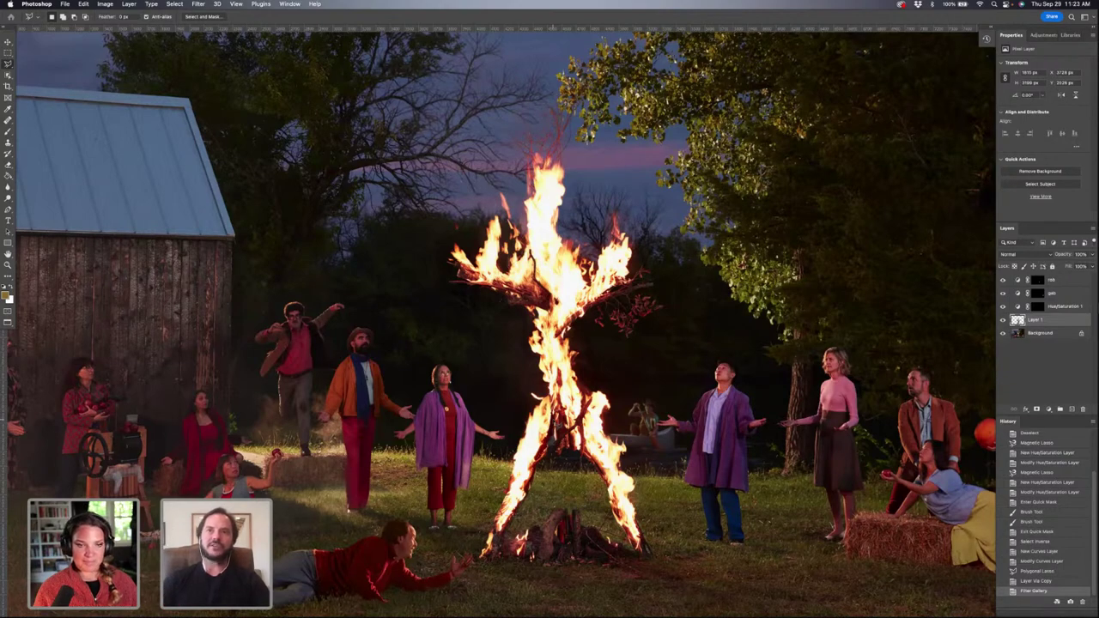
key("super+minus")
key("super+minus")
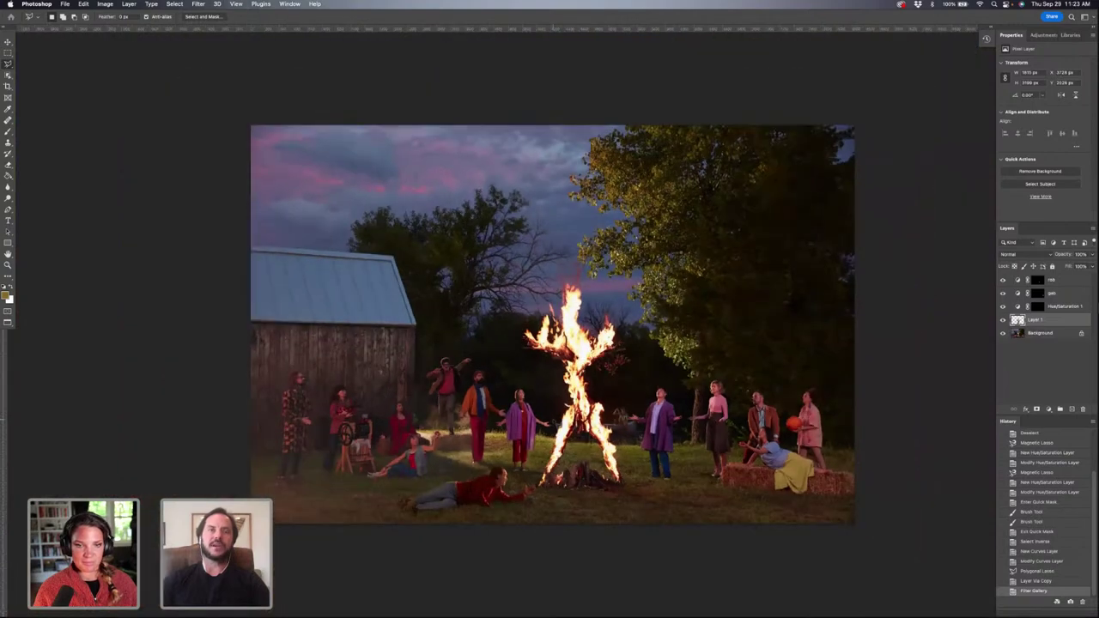